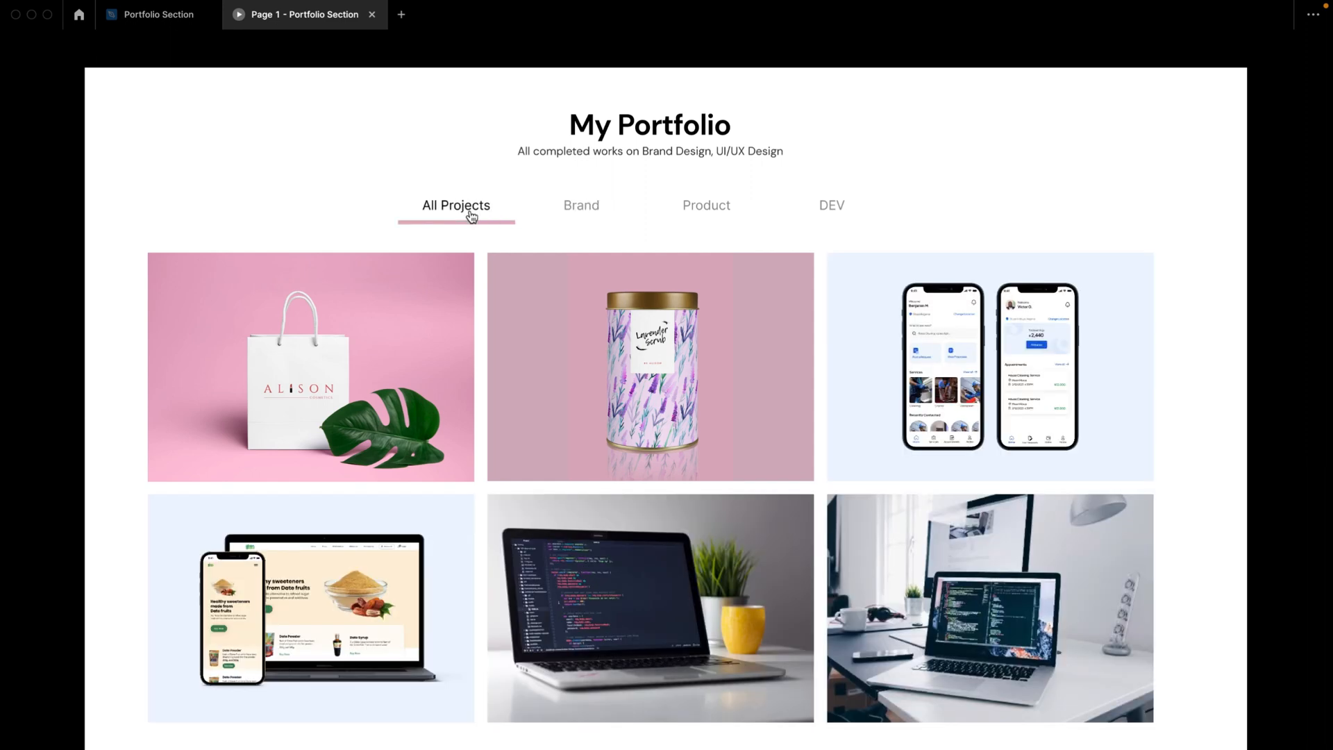
Step: Preview the finished portfolio prototype by switching between the All Projects, Brand, Product and DEV filters
click(599, 215)
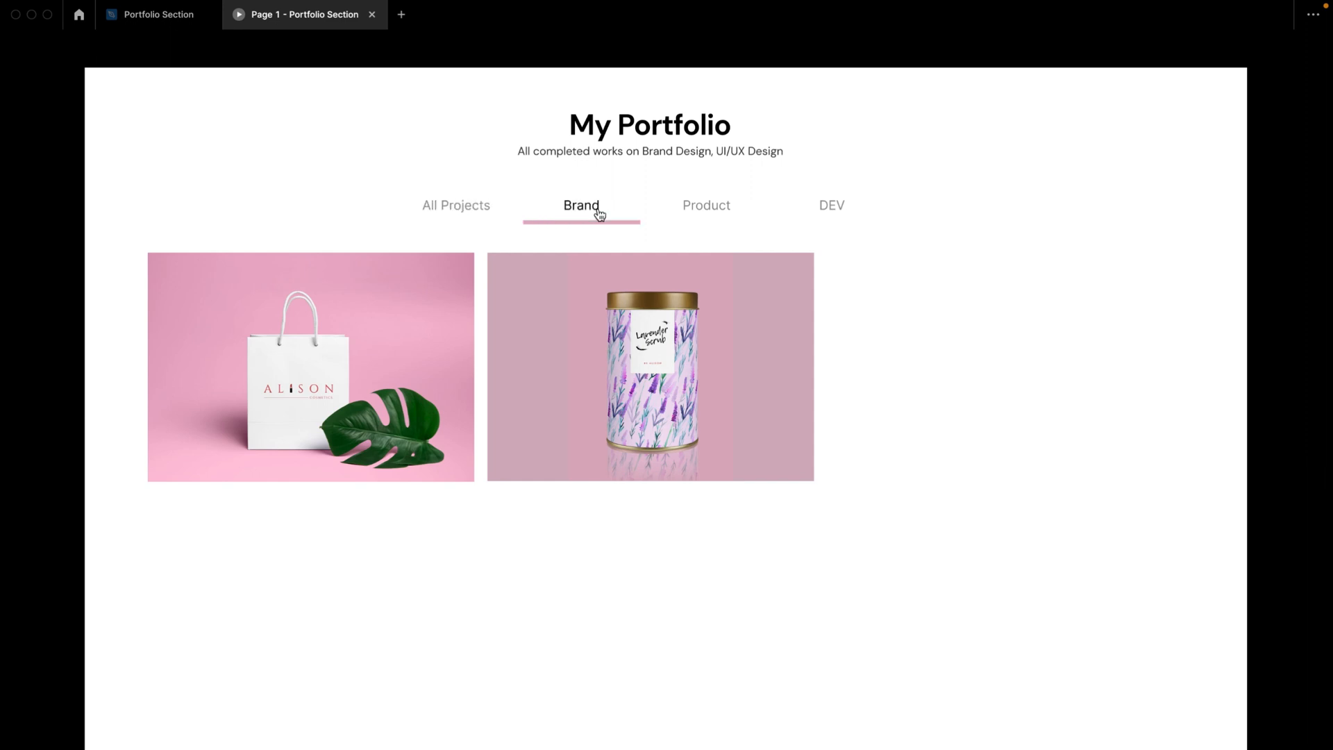
click(709, 209)
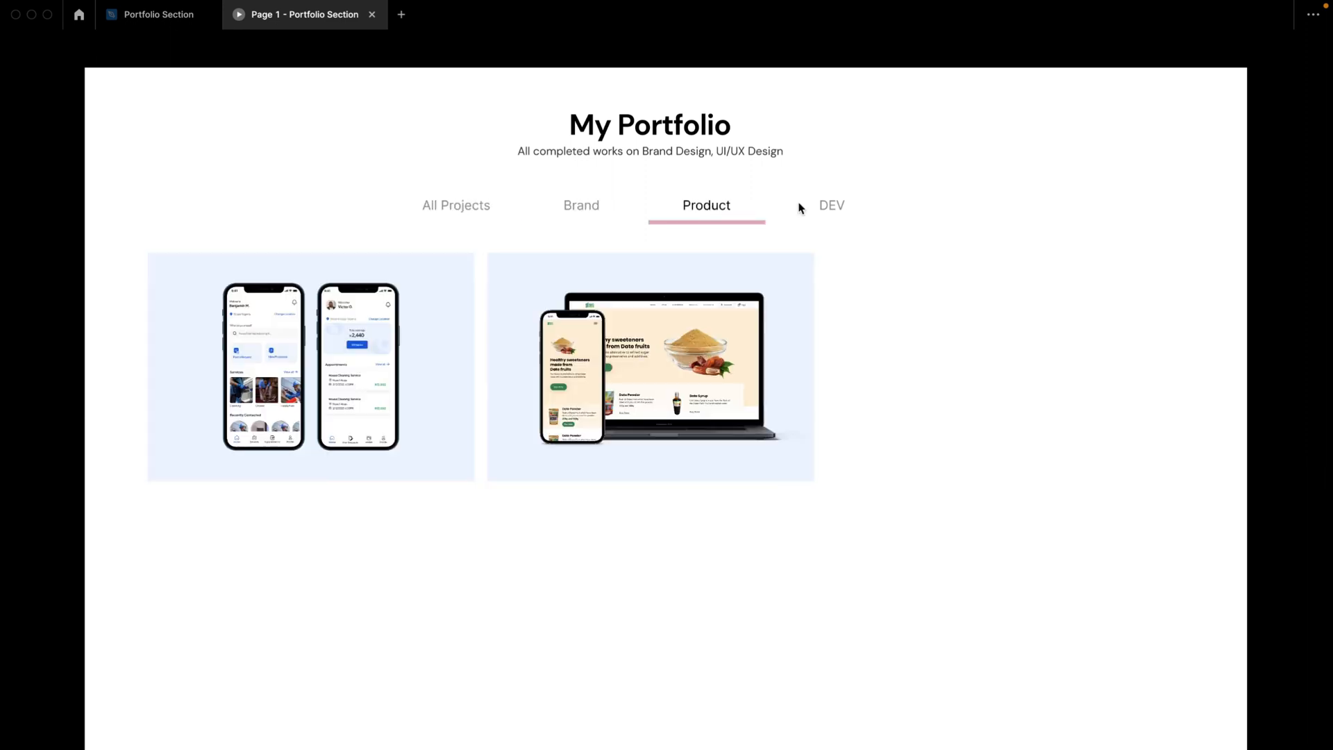
click(827, 210)
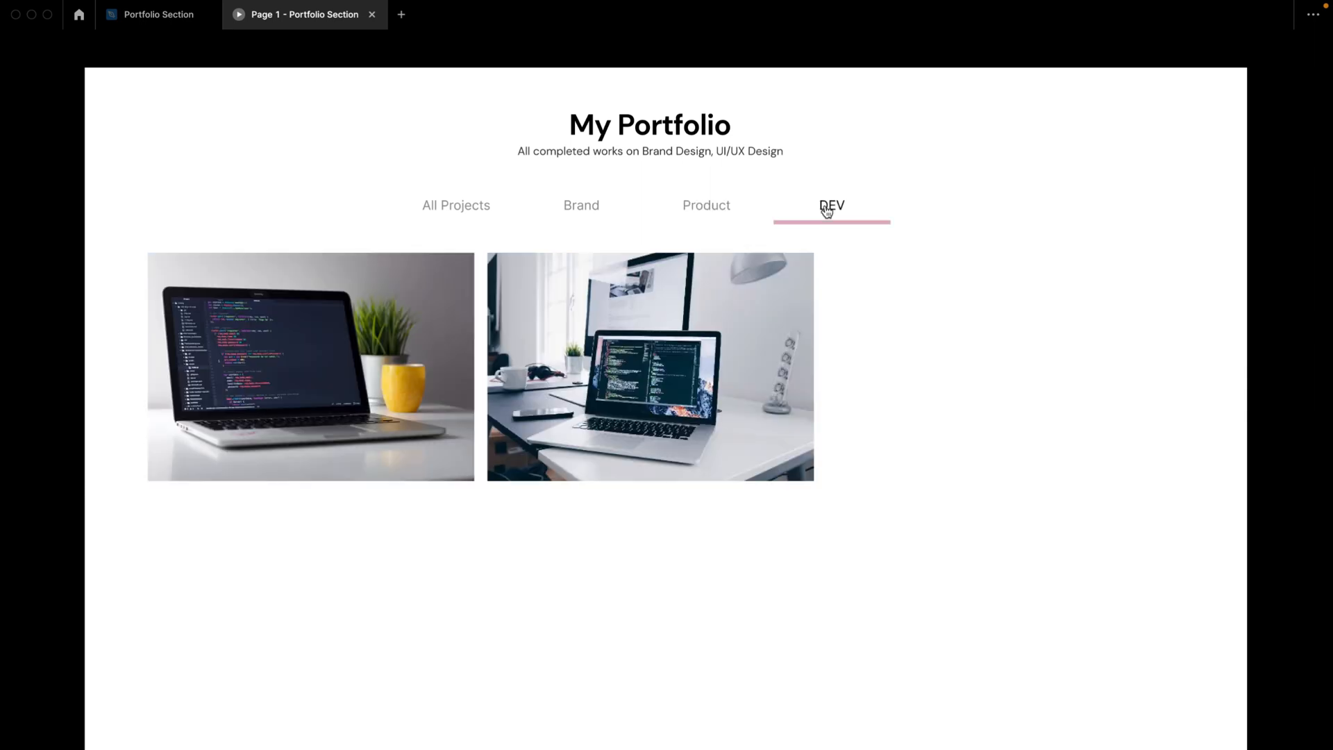
click(716, 212)
click(587, 210)
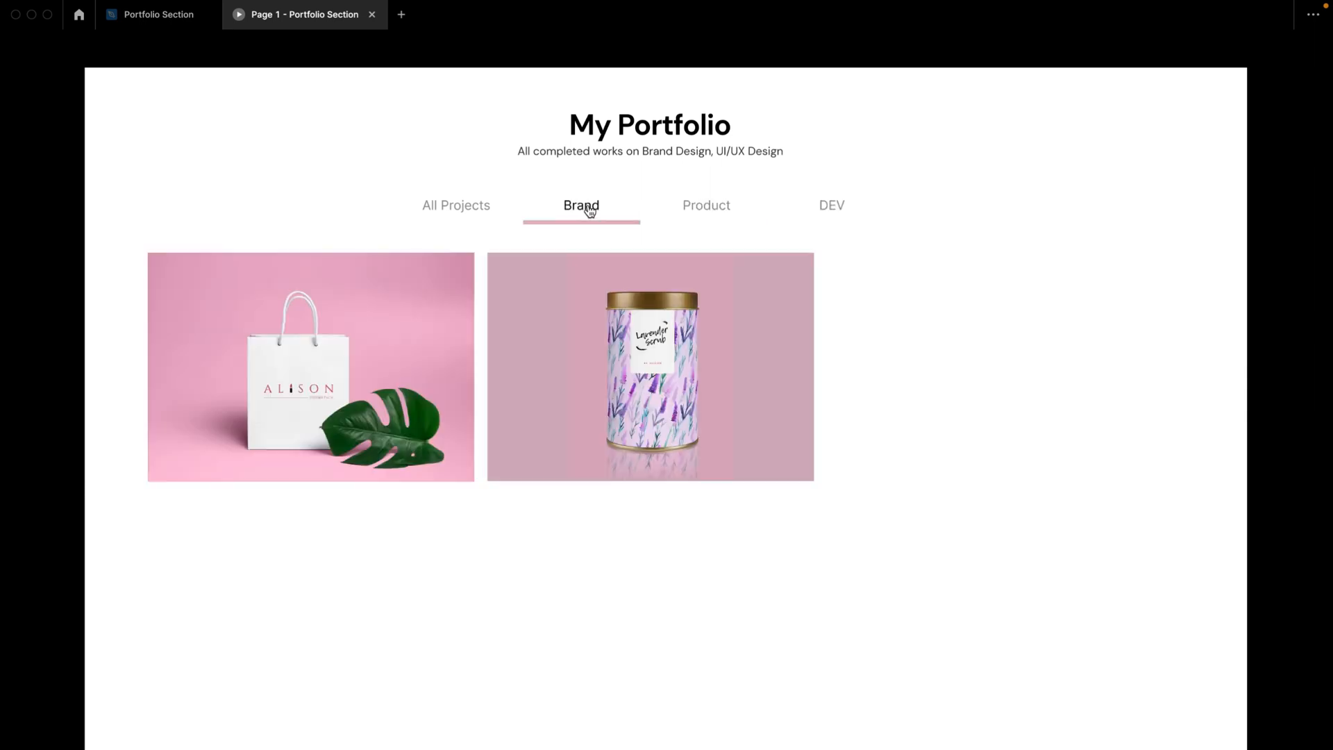
click(473, 211)
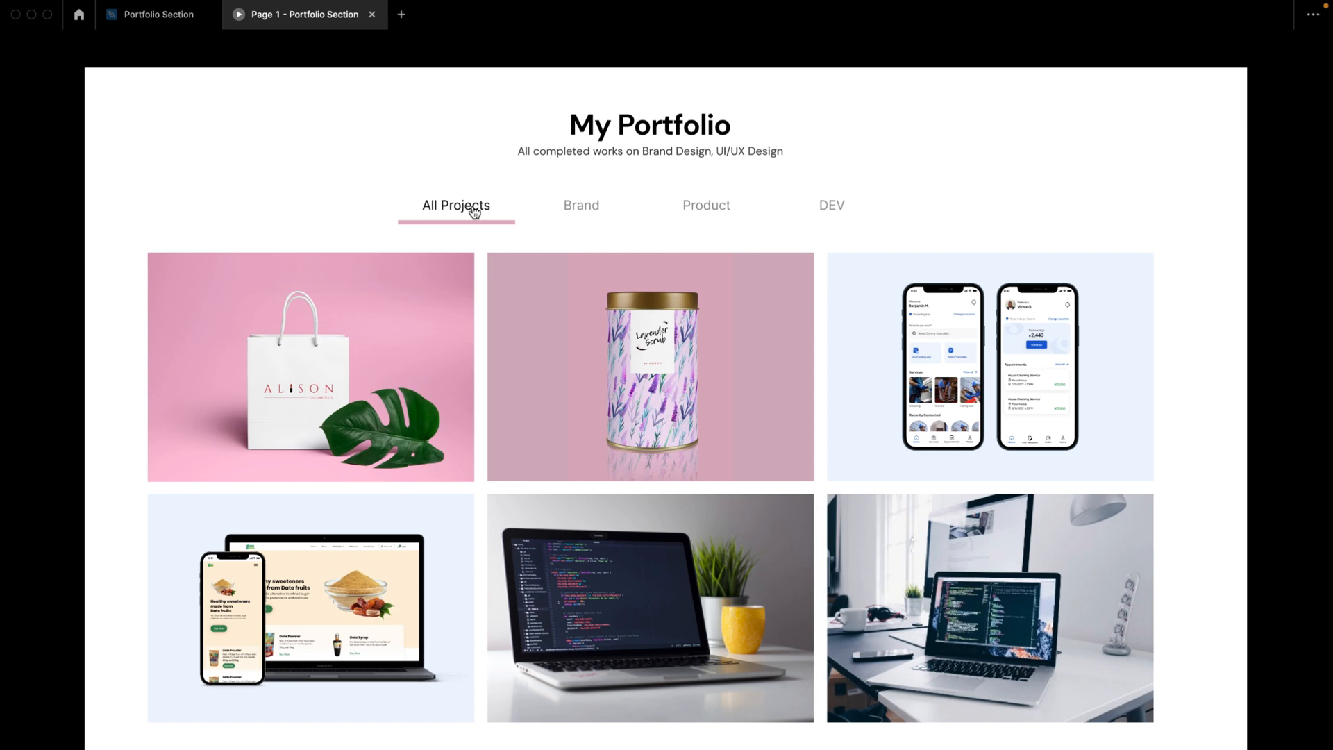
Step: Return to the Portfolio Section design file and examine the finished Desktop - 1 layout
click(166, 16)
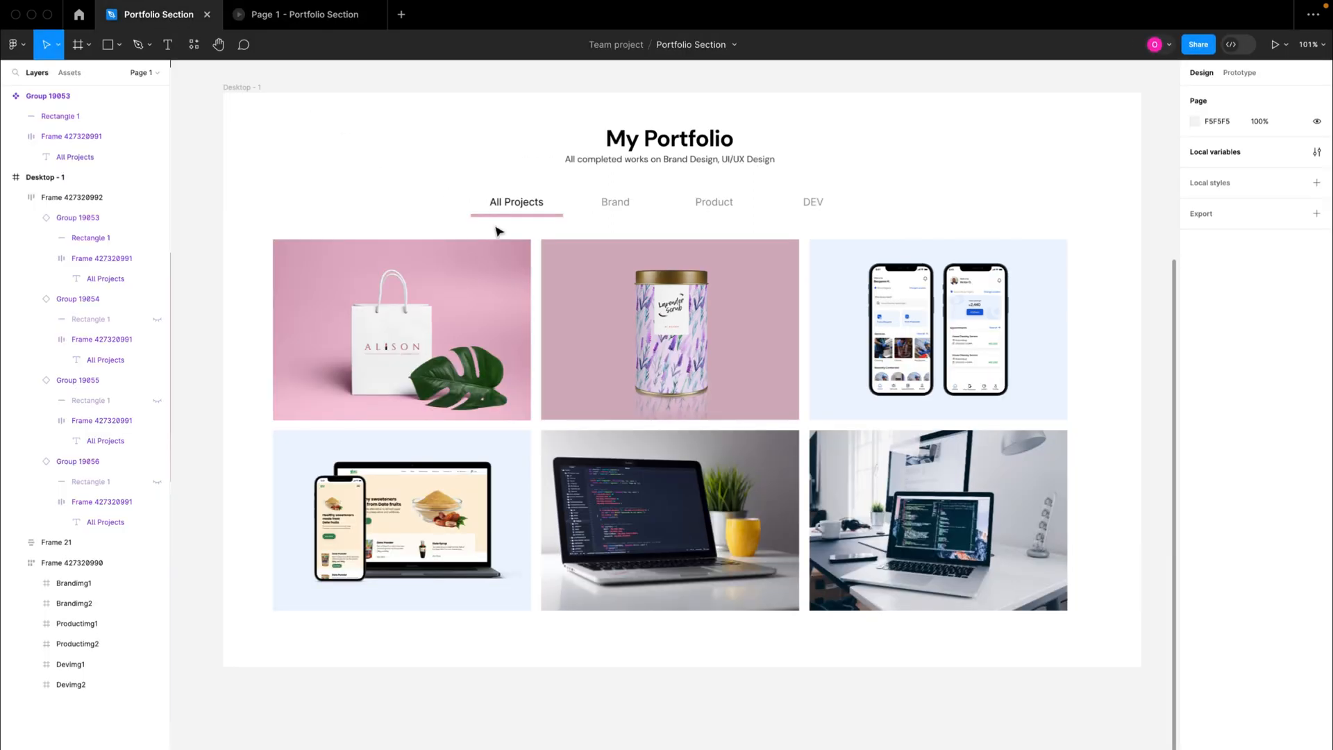
scroll(553, 279, down, 6)
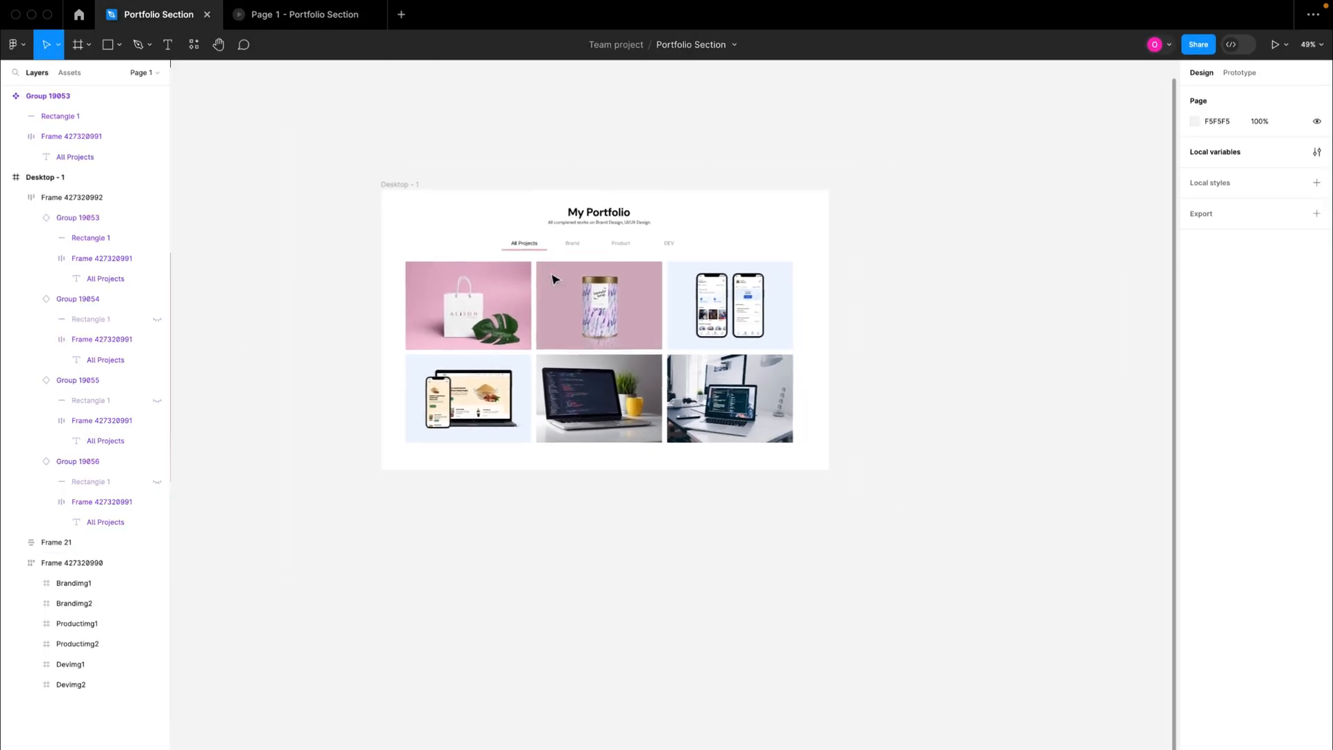
scroll(553, 279, up, 4)
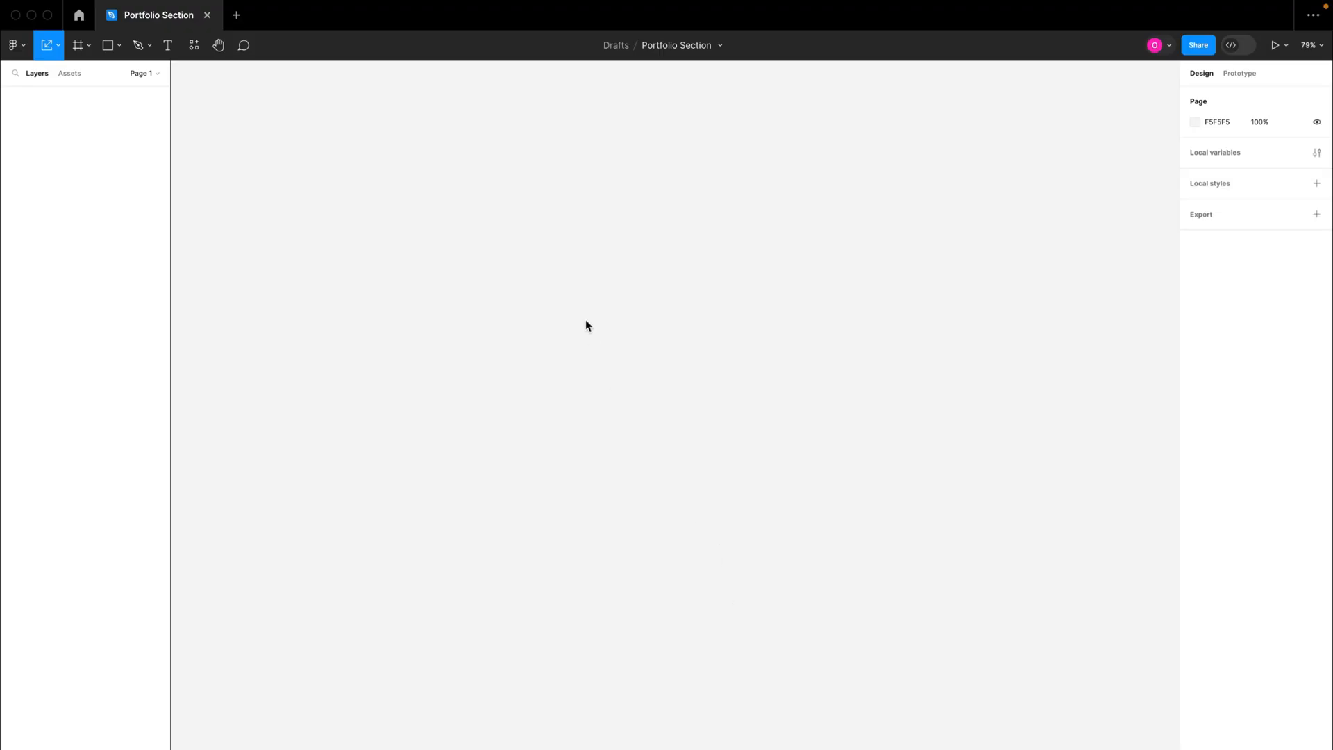
Step: Create a frame from the 1440×1024 Desktop preset and set its height to 900
click(78, 45)
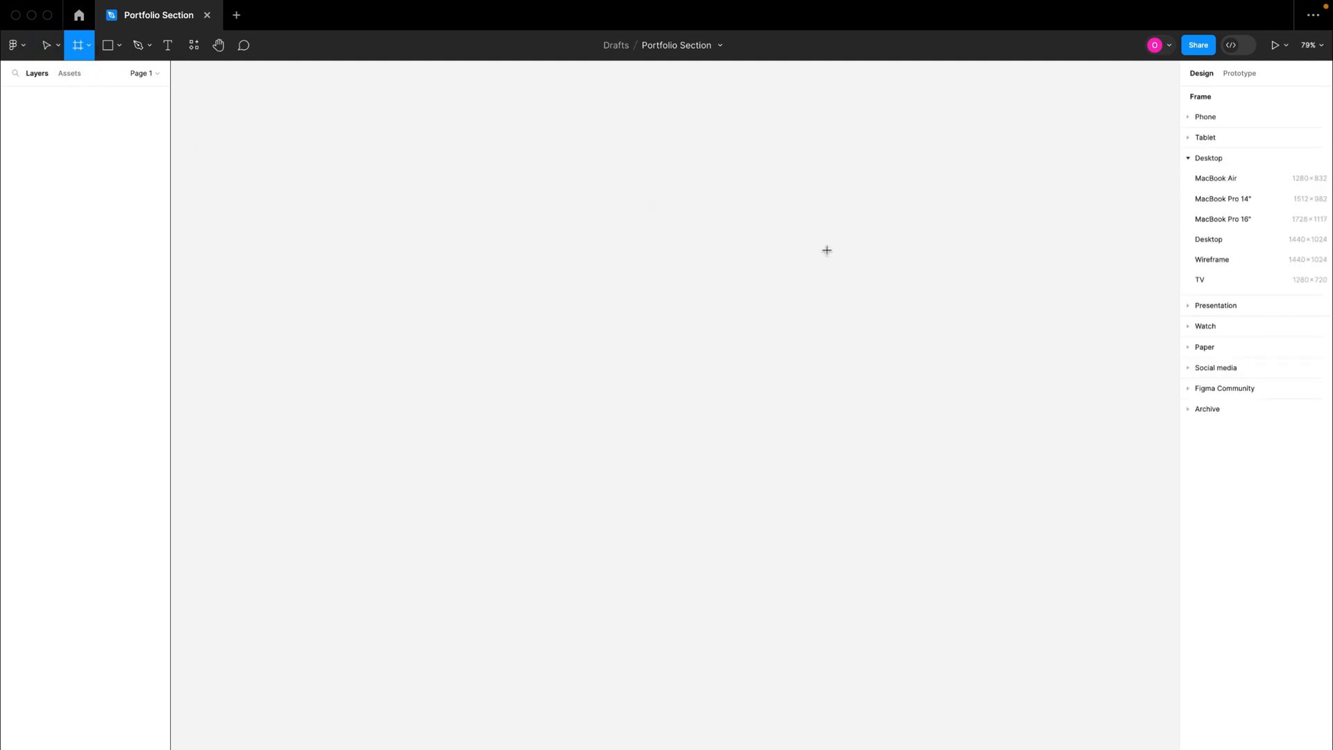
click(1241, 240)
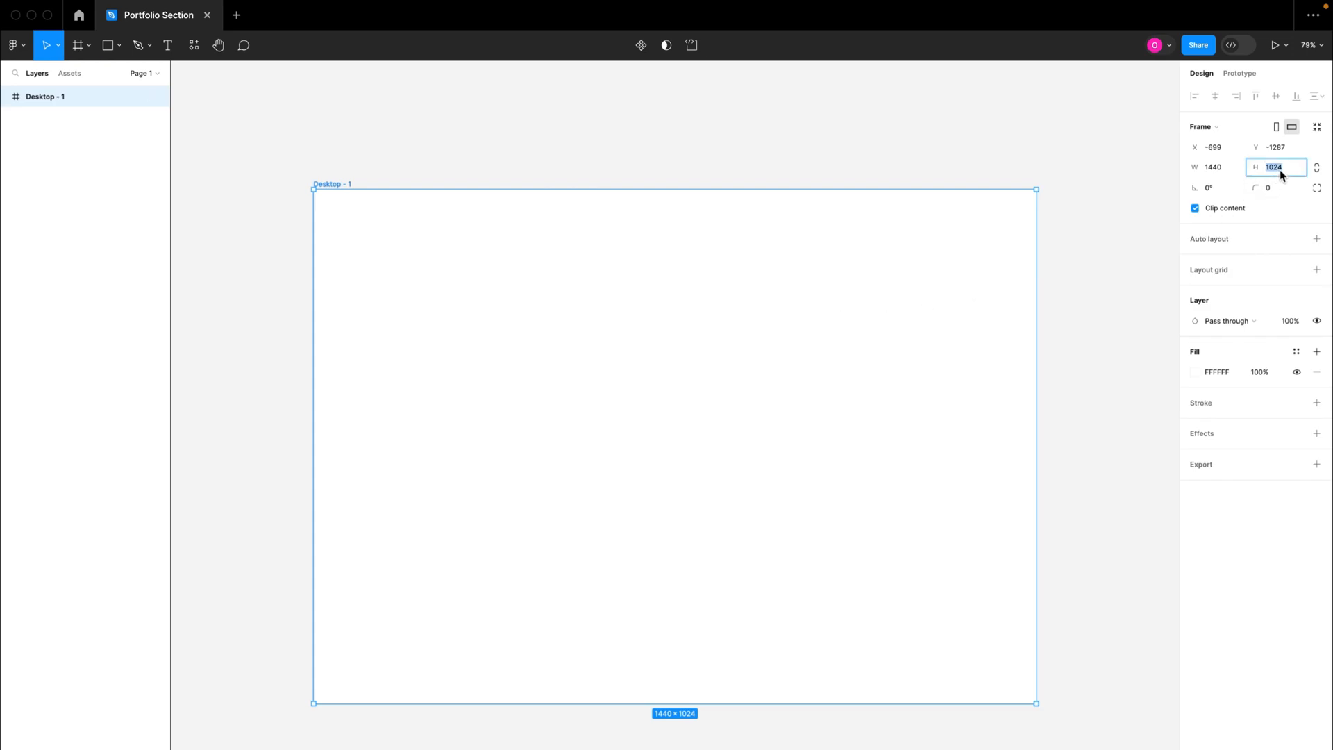
text(900)
key(Return)
Step: Paste the six copied brand, product and dev image frames and place them in a row above the Desktop - 1 frame
scroll(926, 191, up, 2)
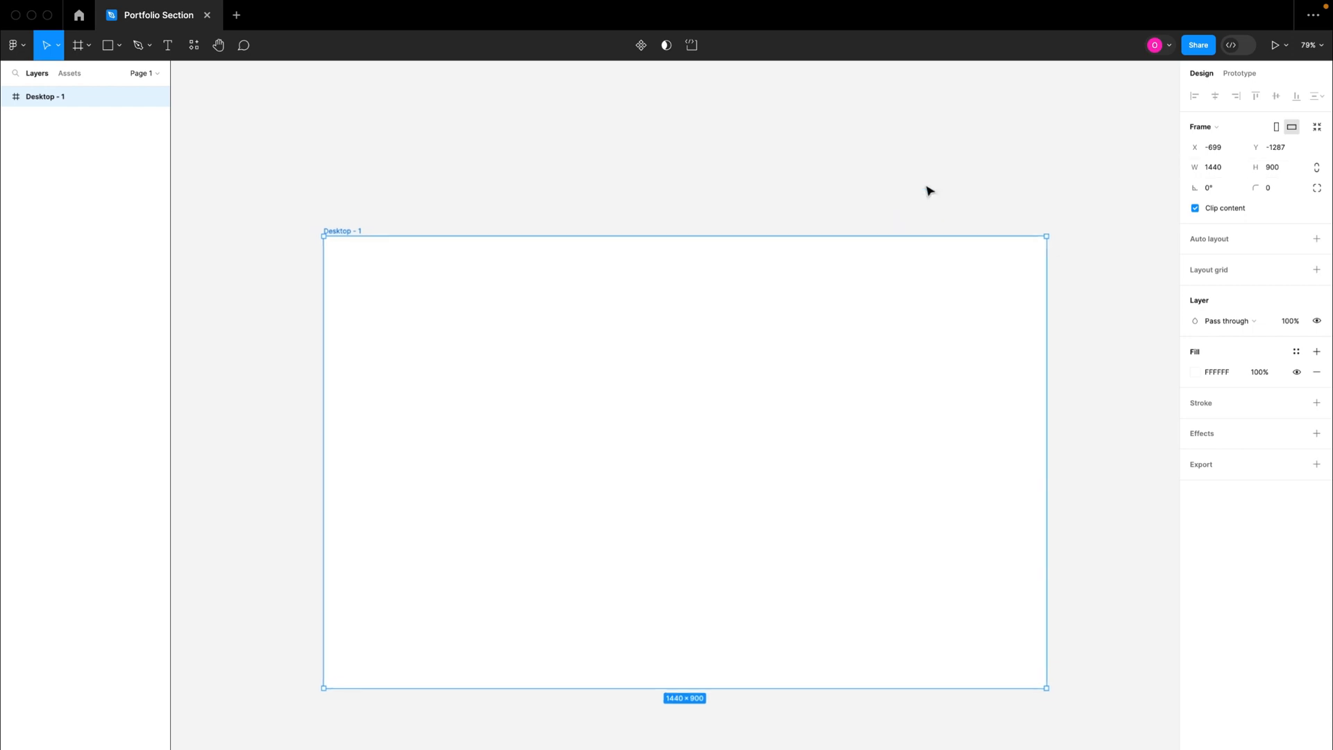
scroll(924, 205, down, 3)
scroll(923, 205, up, 3)
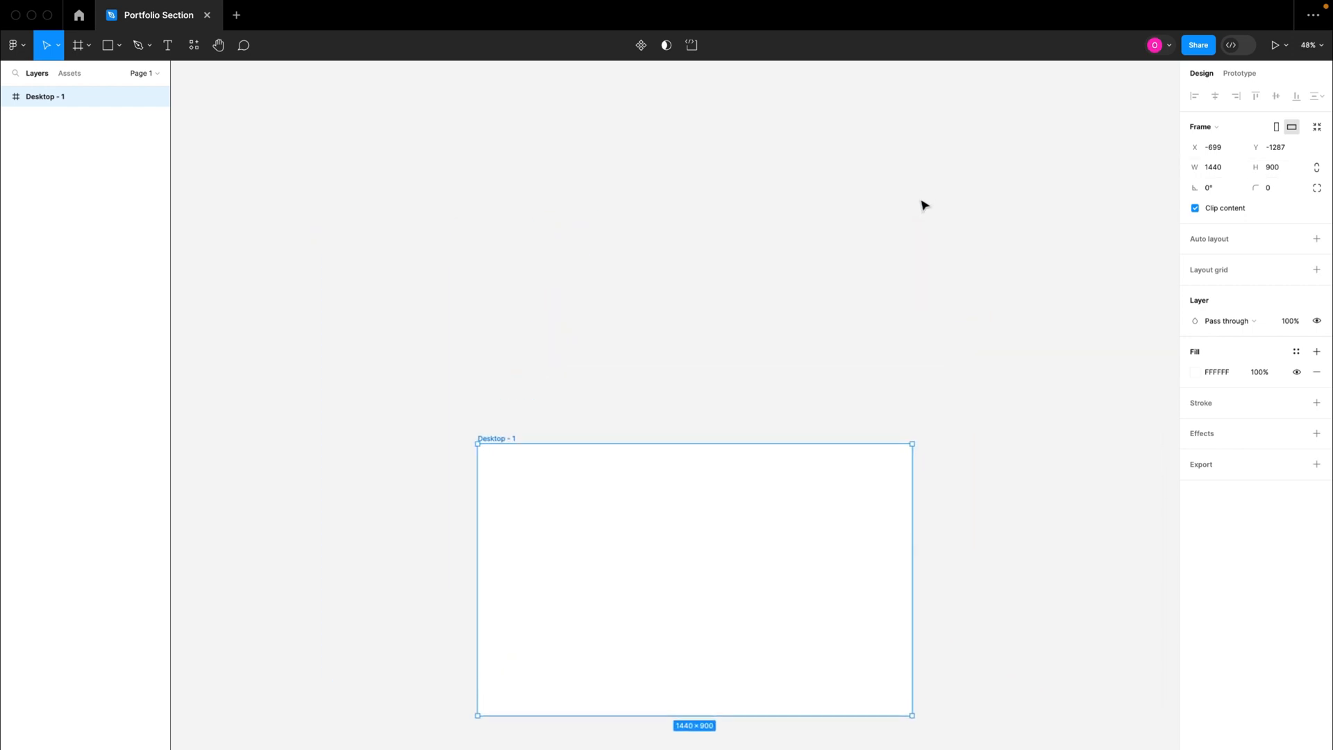
scroll(924, 205, down, 3)
scroll(924, 206, up, 2)
scroll(923, 205, right, 2)
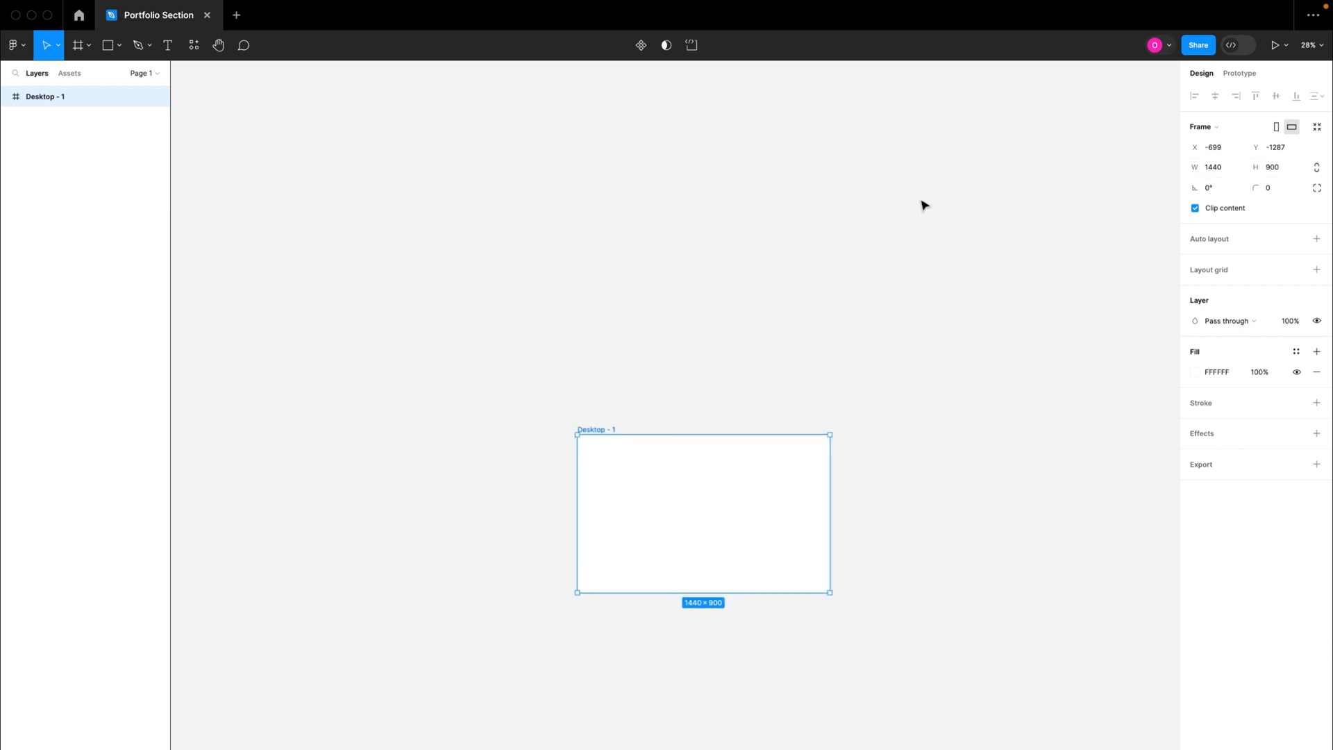
scroll(924, 206, up, 2)
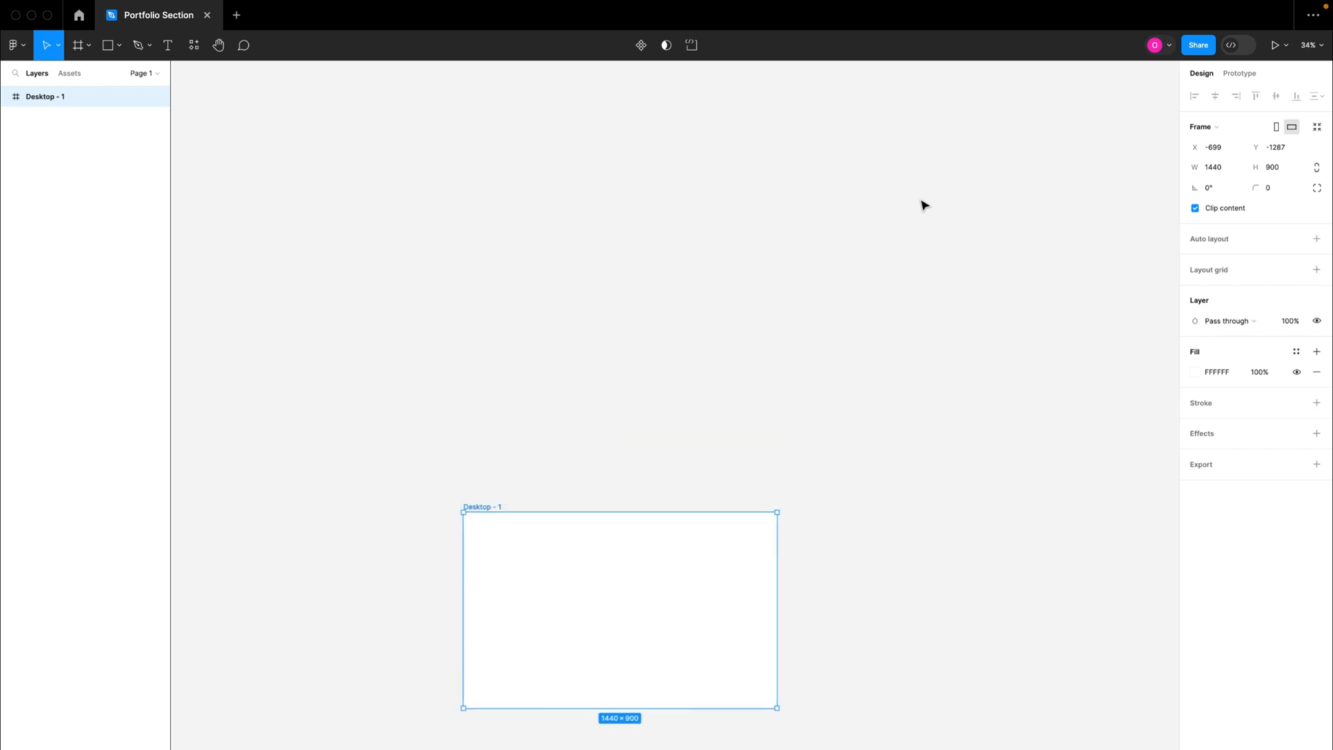
key(ctrl+v)
drag(689, 583, 713, 386)
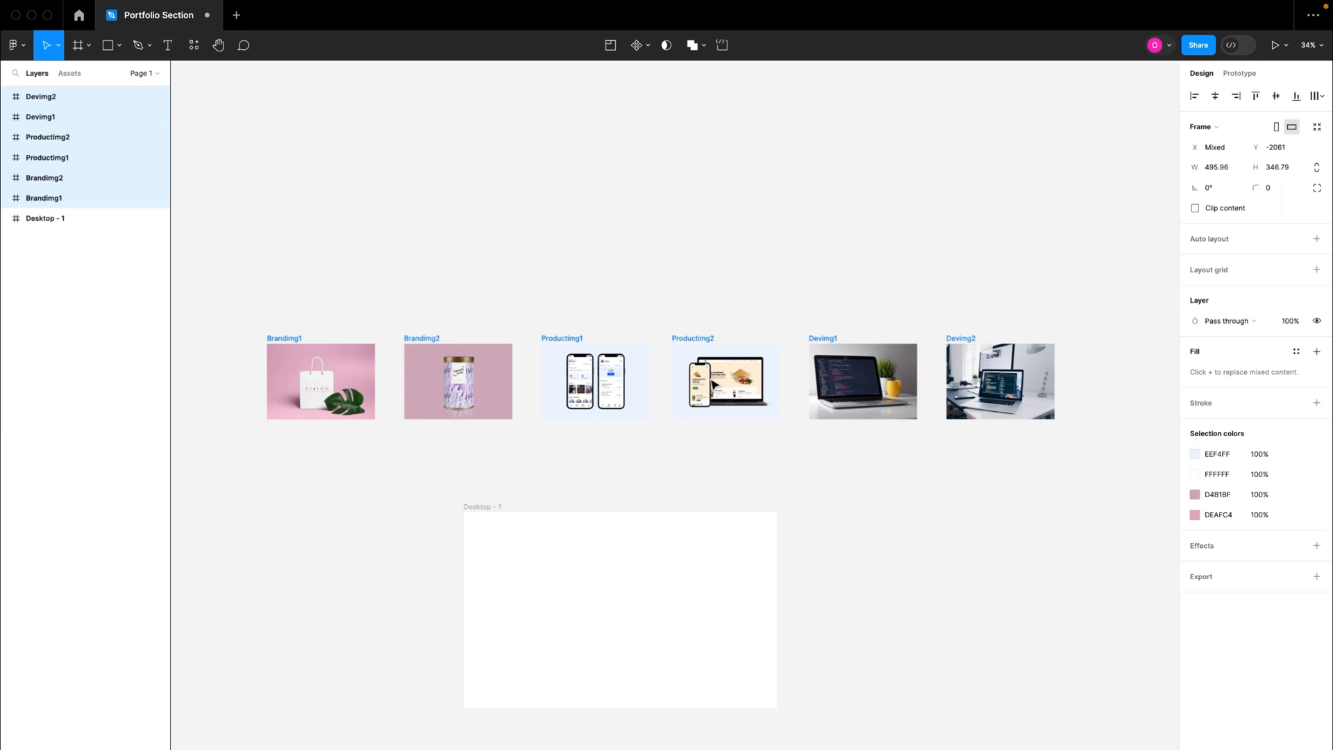
click(466, 311)
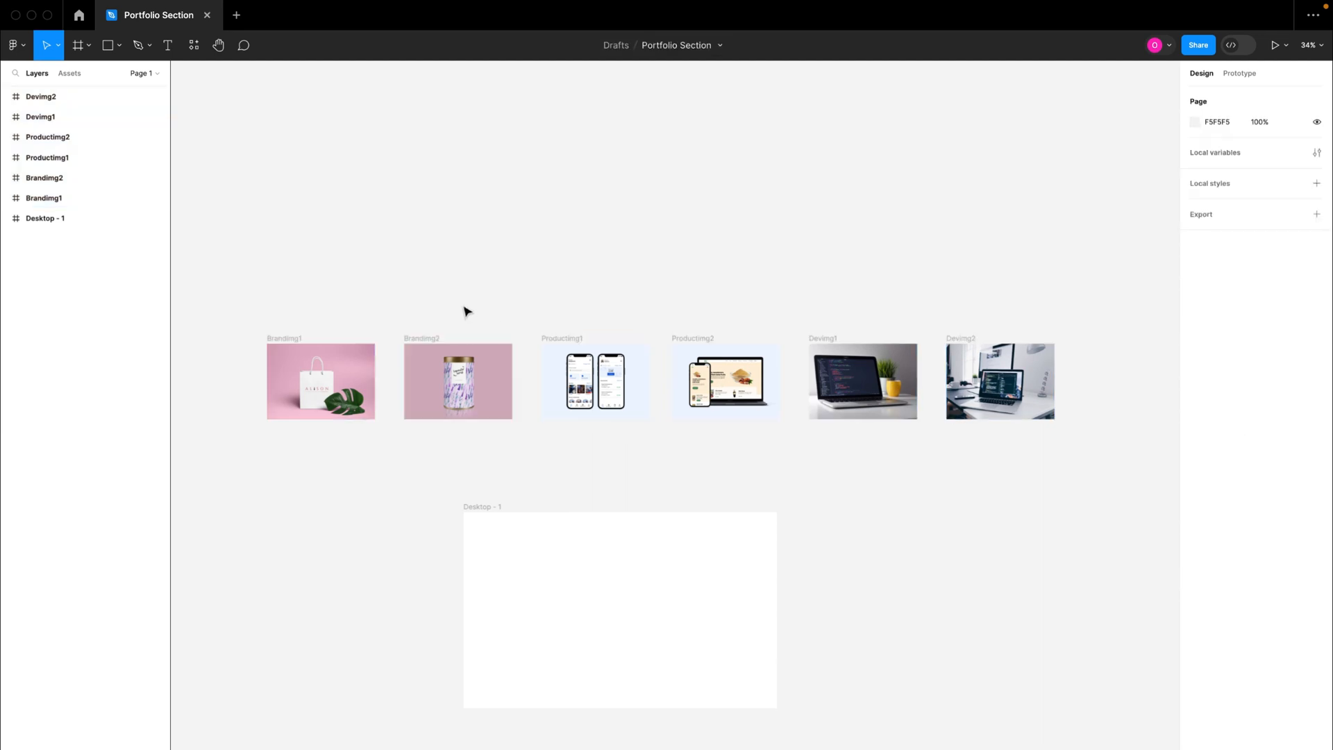
Step: Examine how the image frames are paired and named as Brandimg, Productimg and Devimg
click(291, 342)
drag(256, 323, 801, 455)
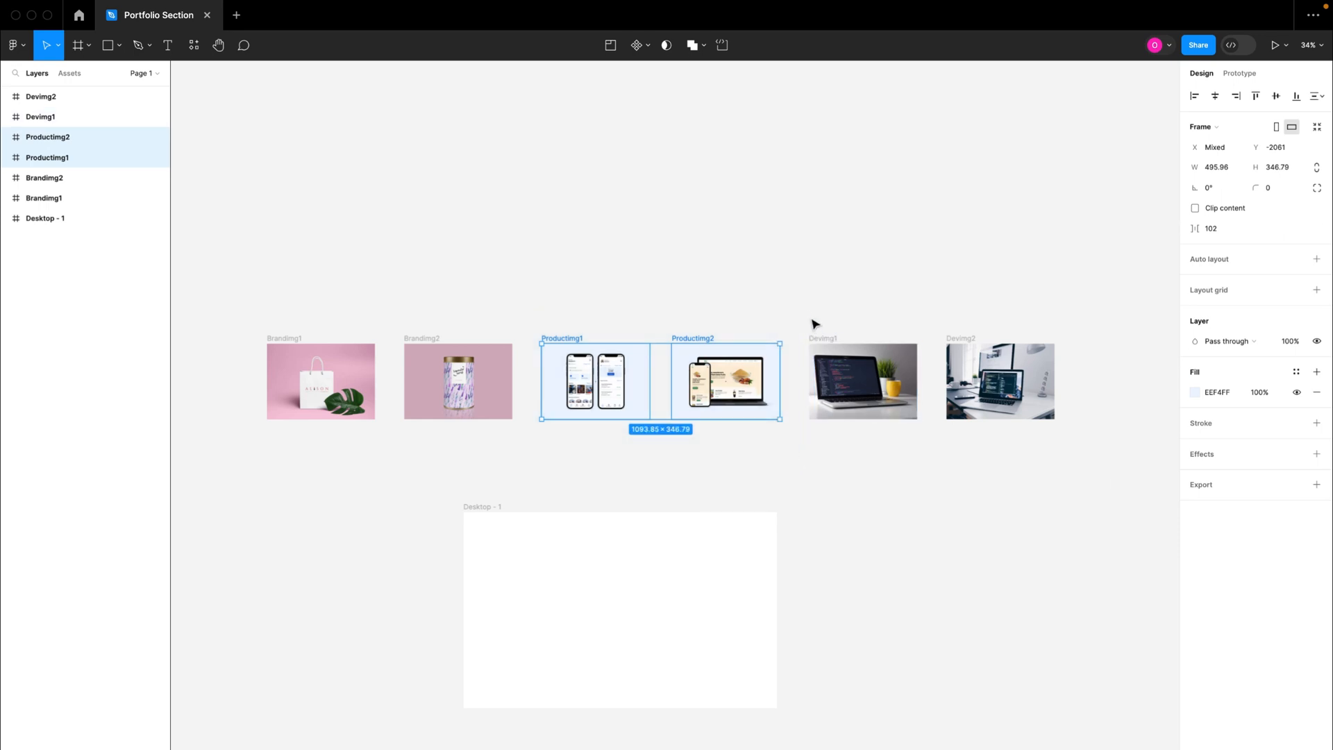
drag(799, 300, 1081, 467)
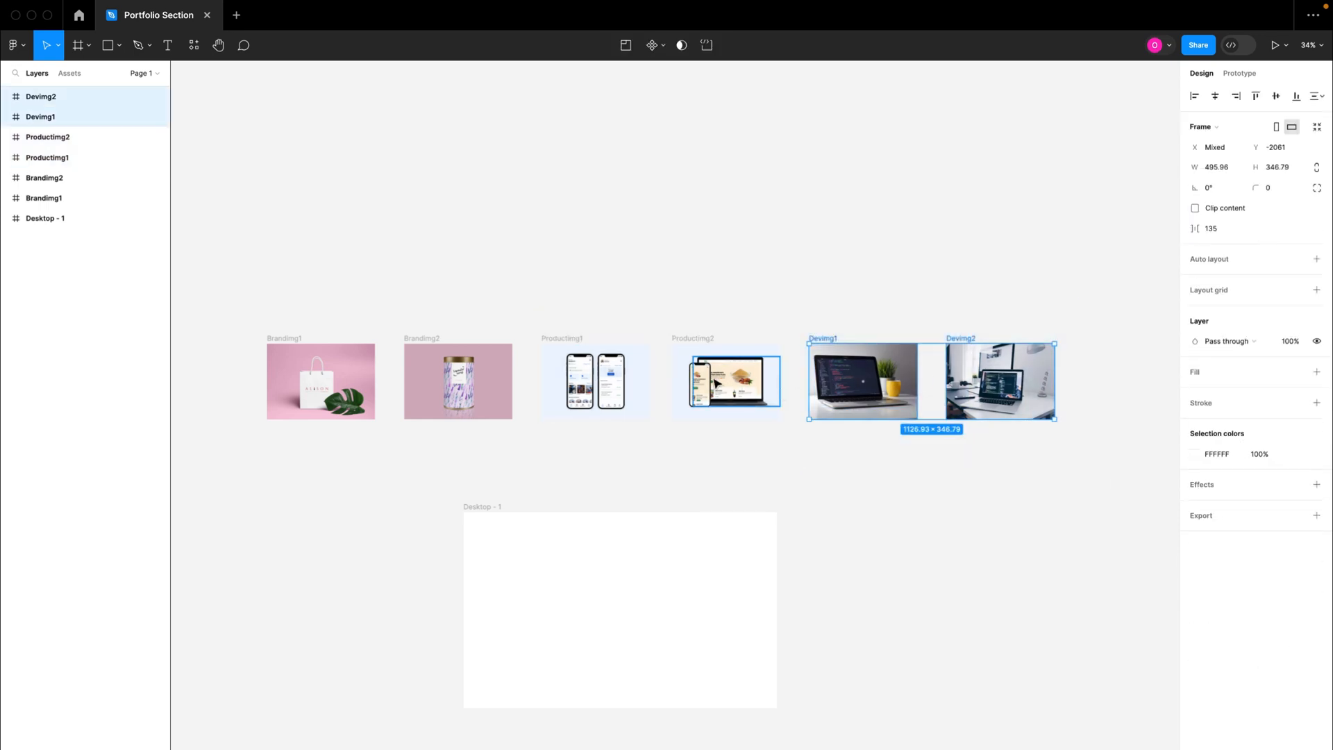
scroll(715, 381, down, 2)
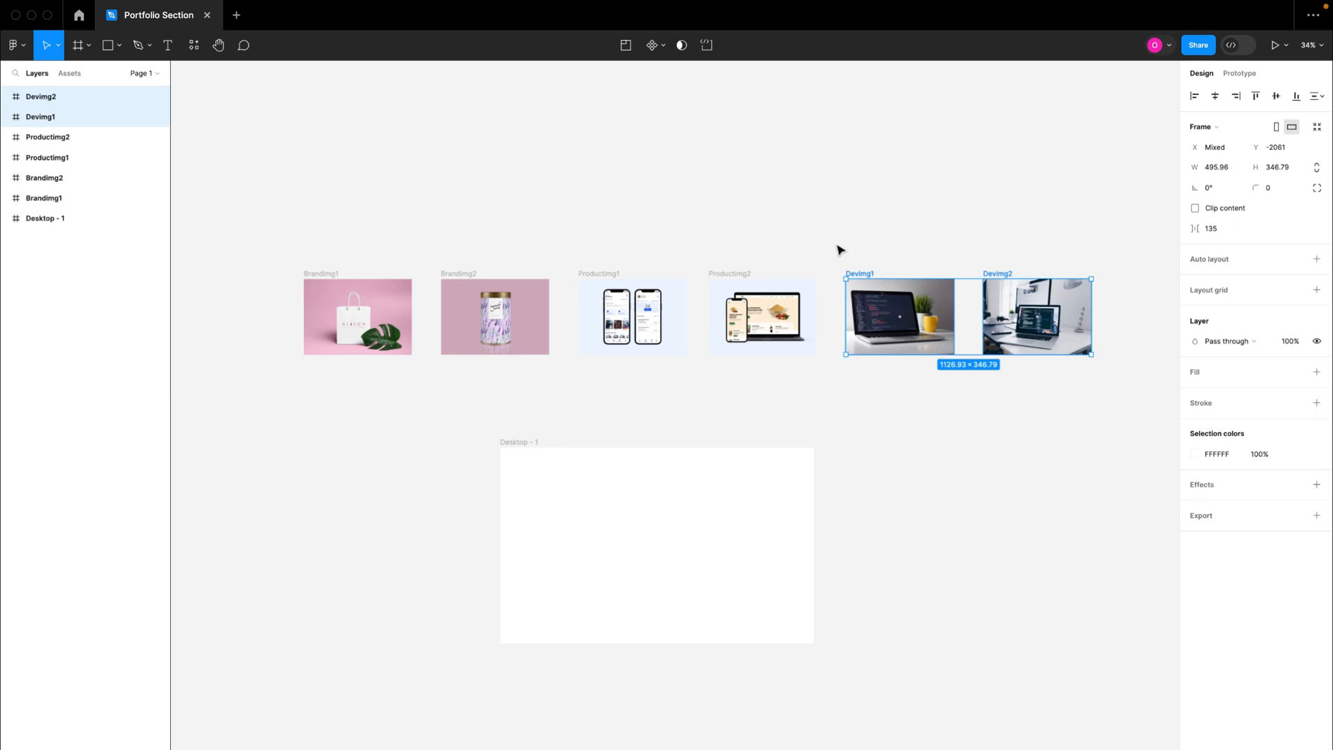
drag(277, 236, 564, 399)
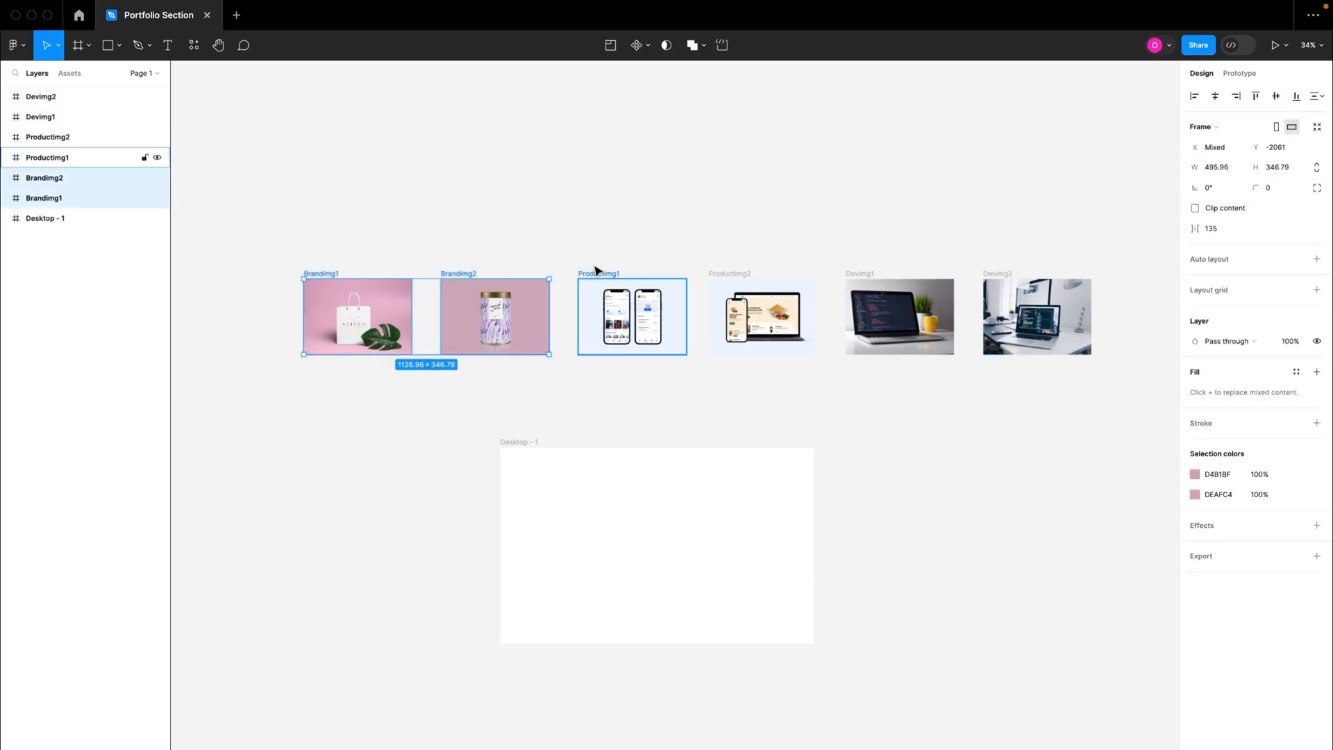
drag(554, 232, 829, 392)
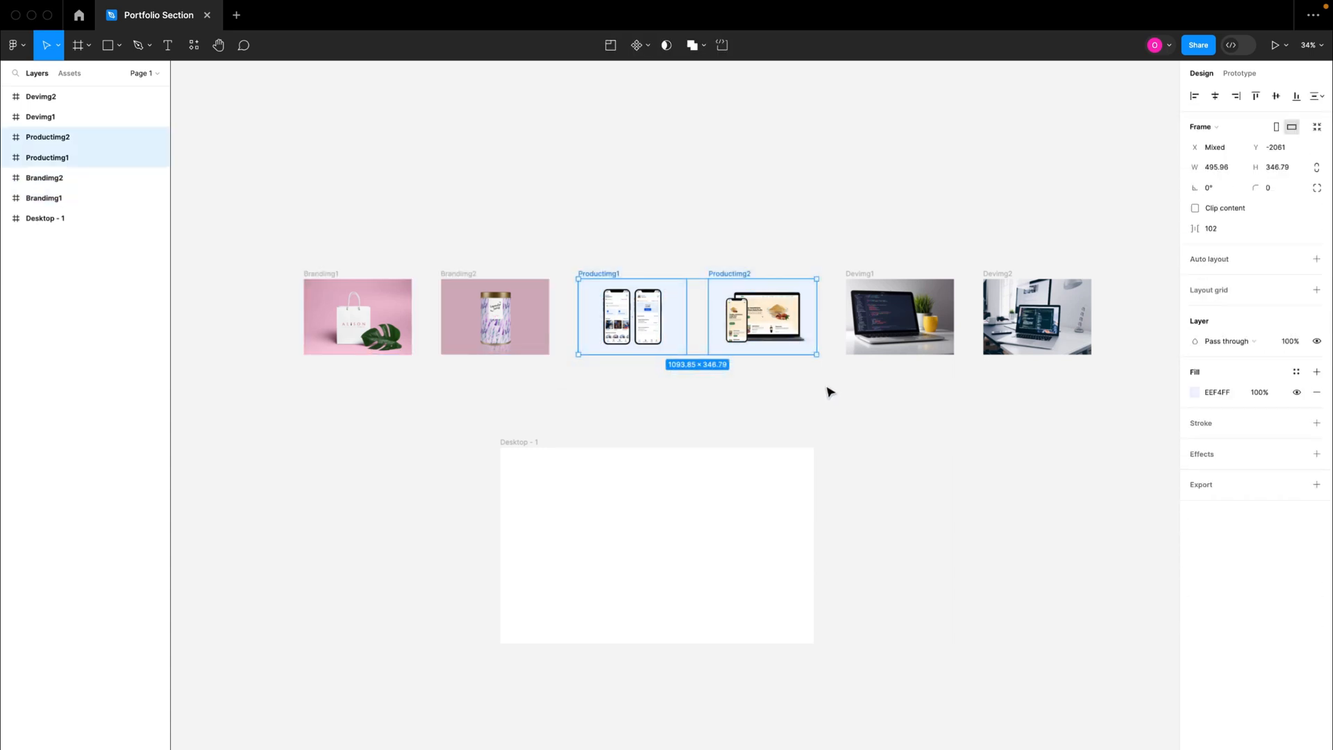
drag(256, 210, 1125, 402)
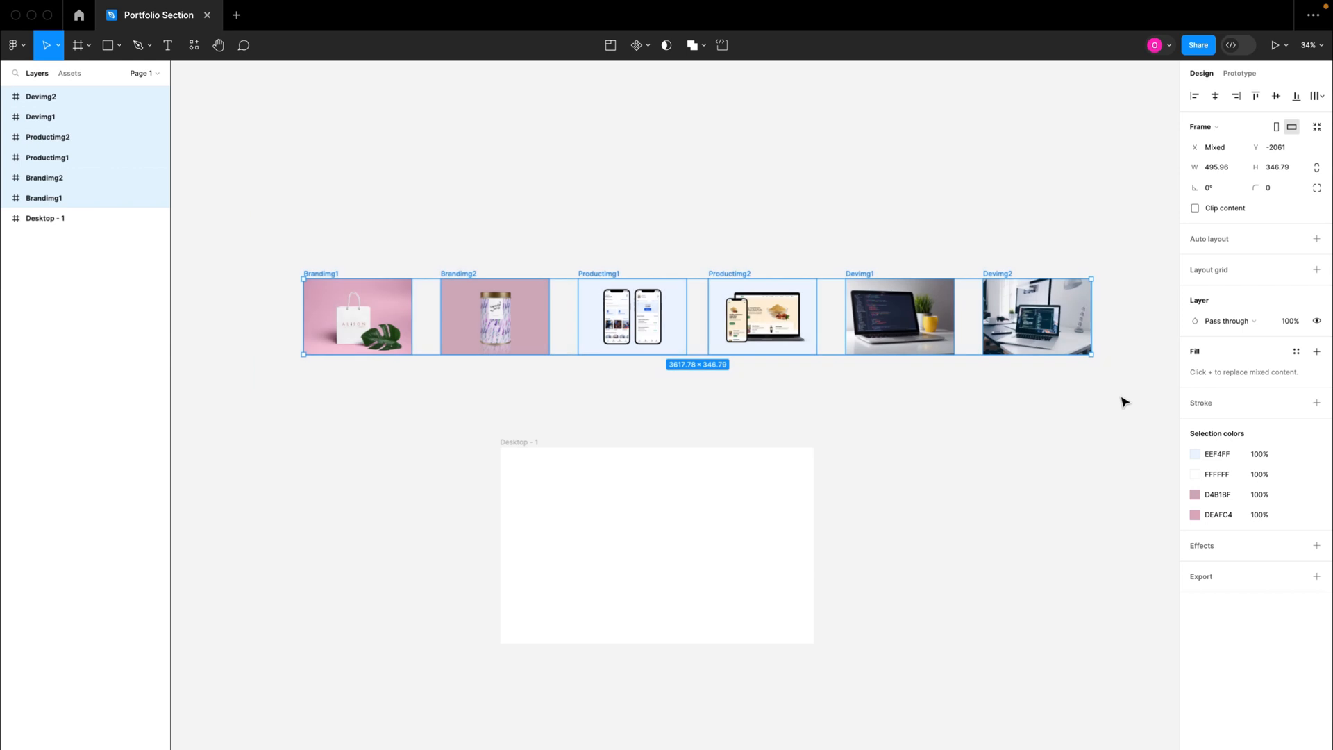
key(shift+a)
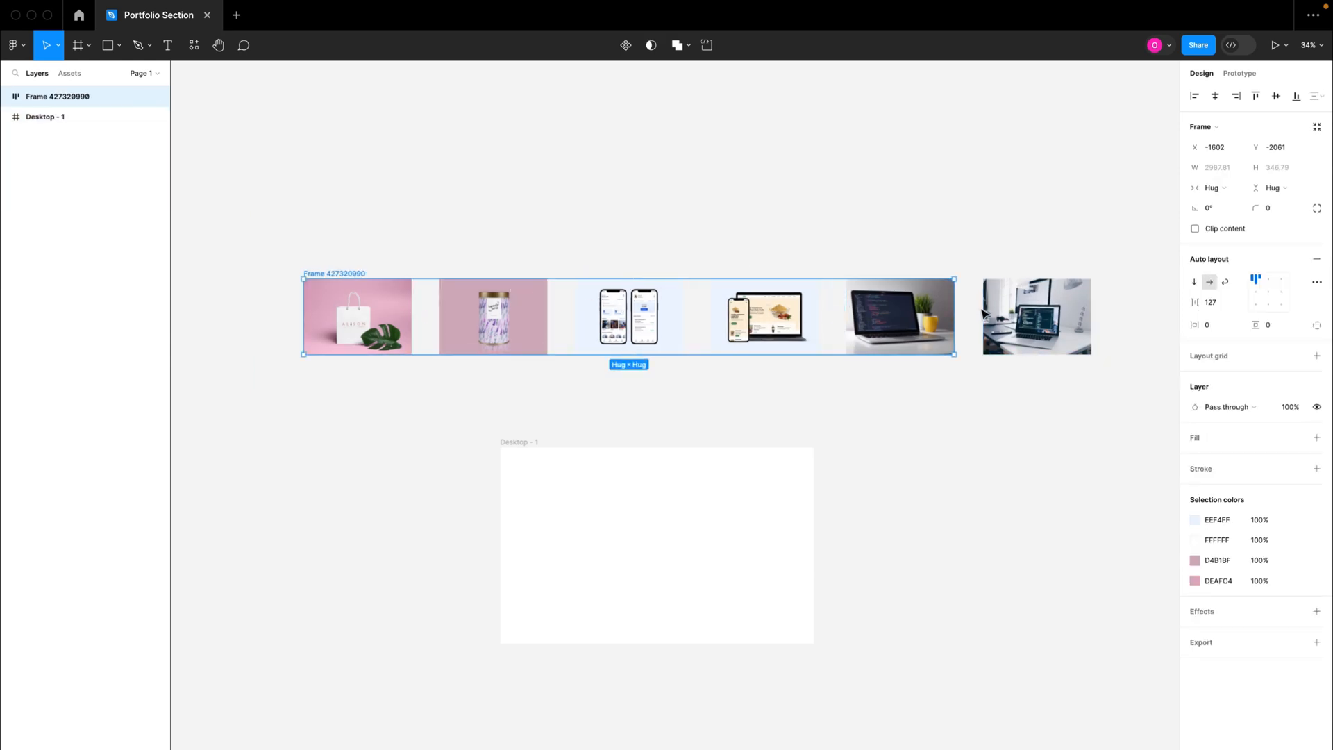
key(super+z)
Step: Combine all six brand, product and dev image frames into one auto layout frame
scroll(983, 314, down, 5)
scroll(983, 312, right, 1)
click(874, 287)
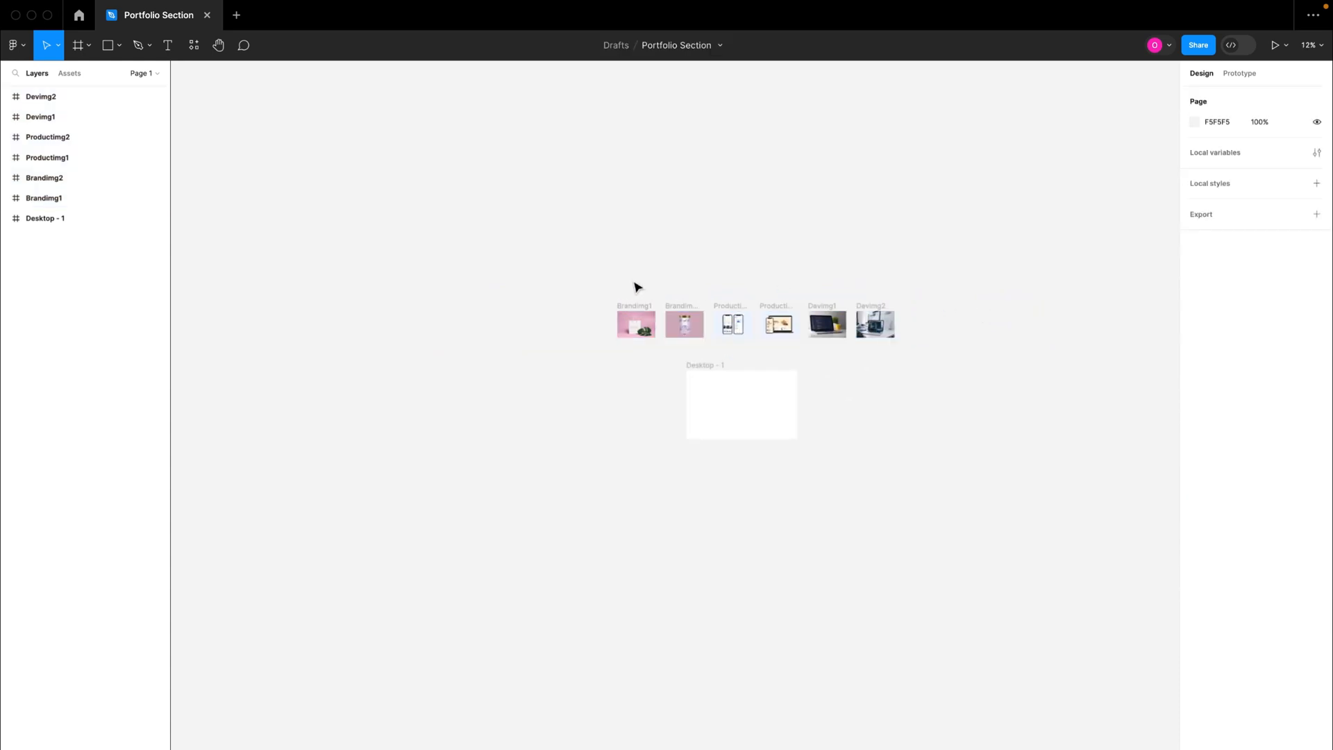
drag(576, 268, 959, 362)
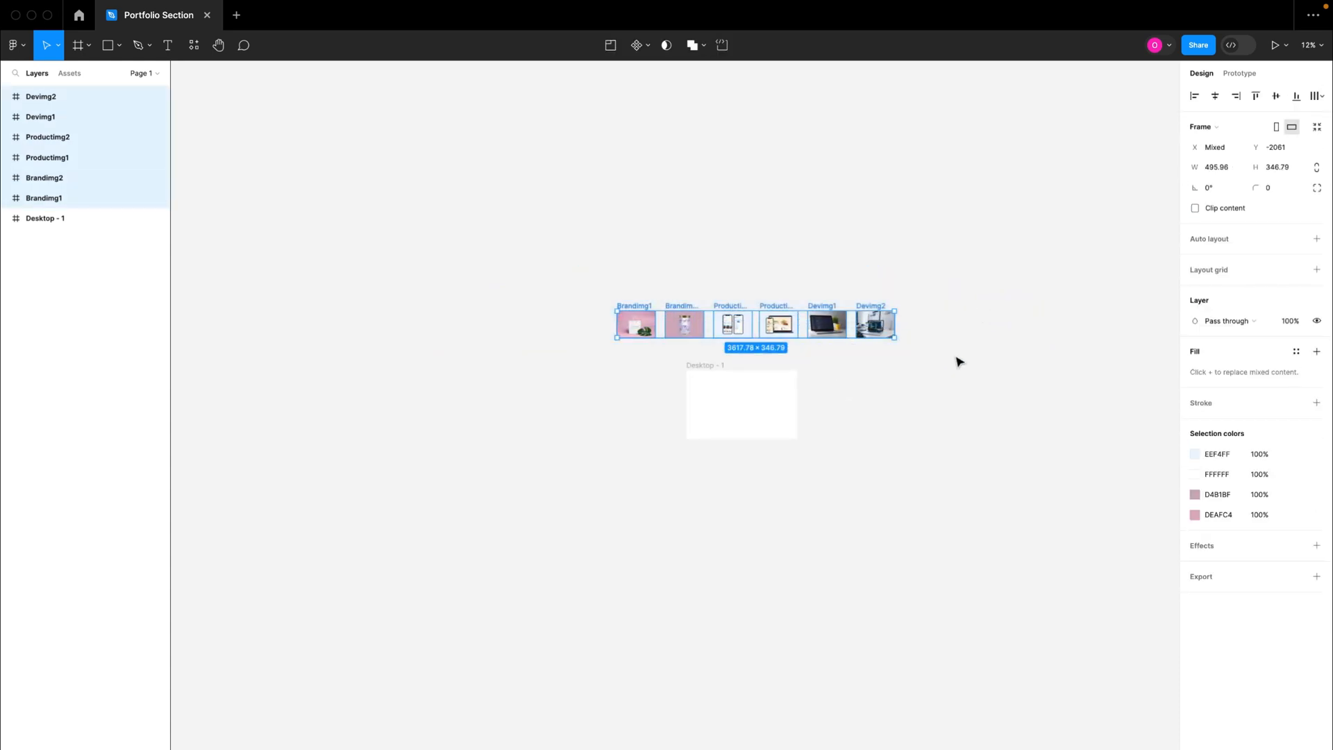
key(shift+a)
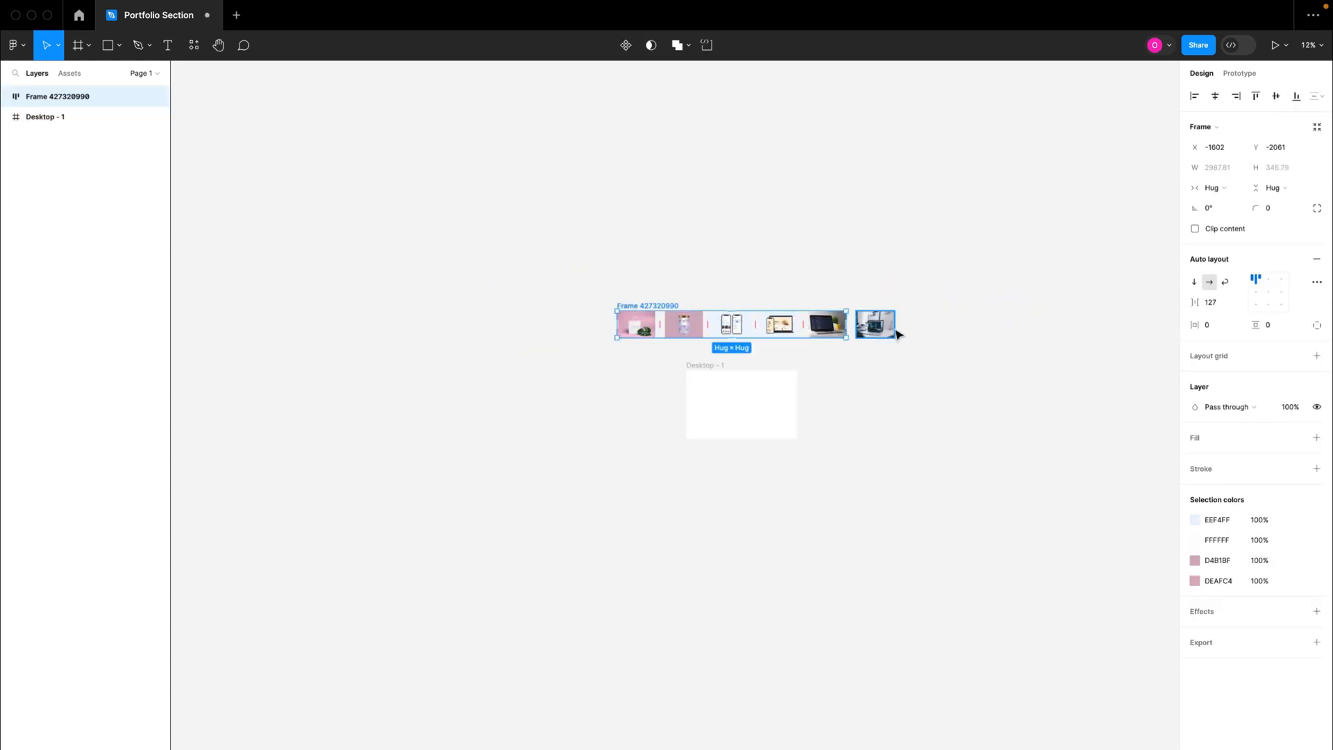
Step: Turn off absolute positioning for Devimg2 so it joins the auto layout row with the other images
scroll(870, 324, up, 4)
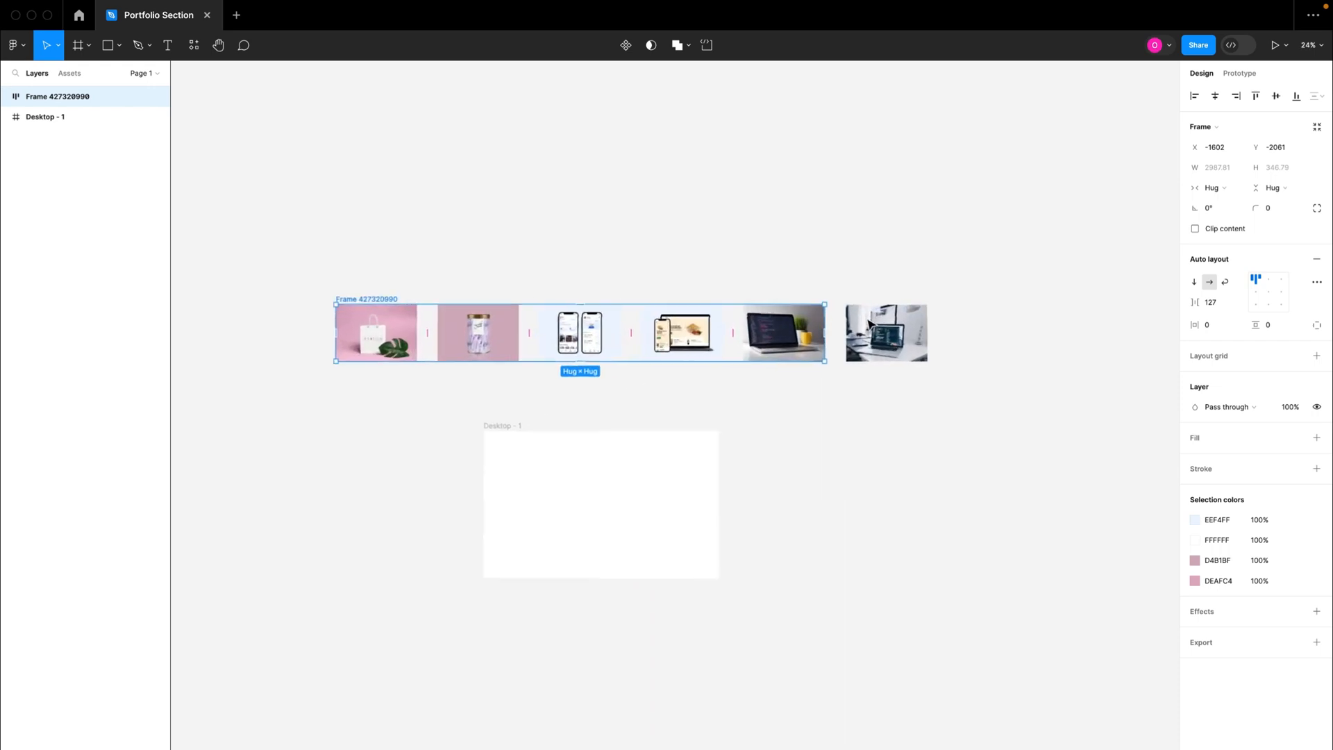
click(868, 328)
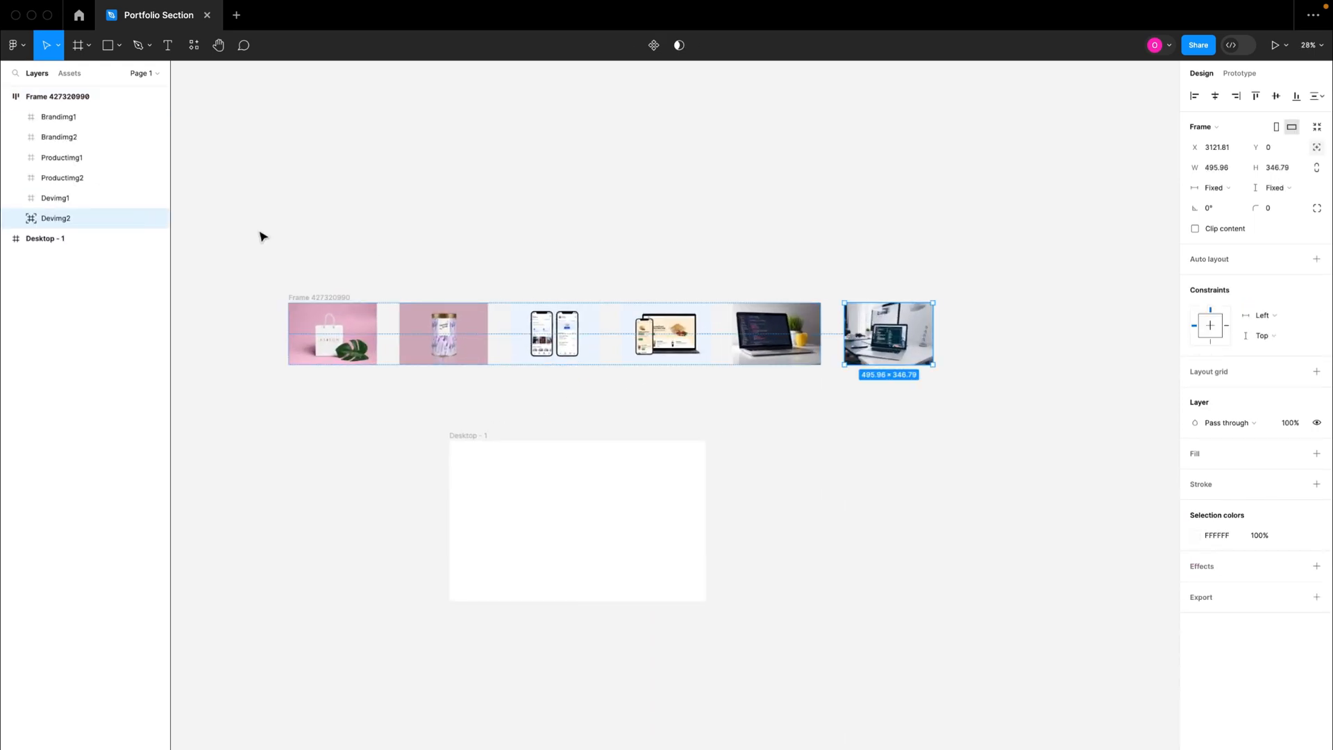
click(1317, 149)
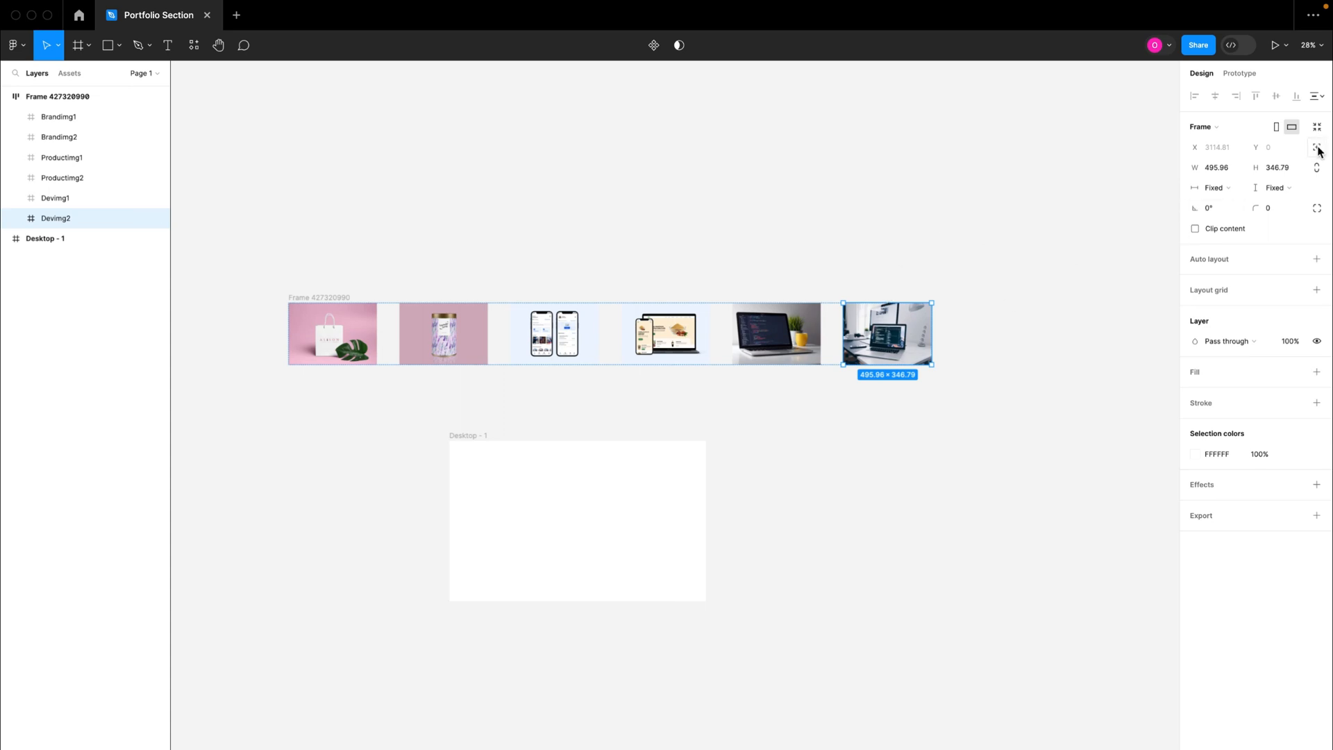
click(911, 277)
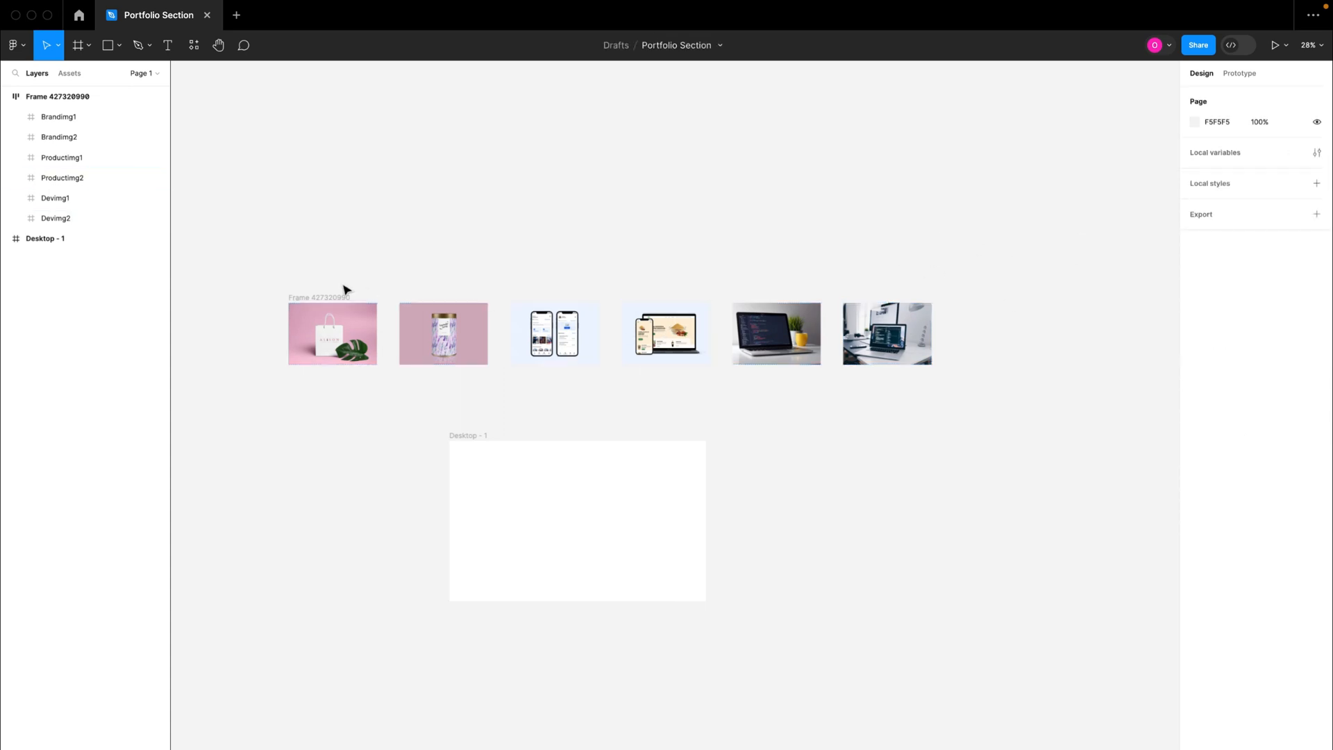
Step: Move the auto layout image row closer to the Desktop - 1 frame, to about X -1663, Y -1897
click(323, 298)
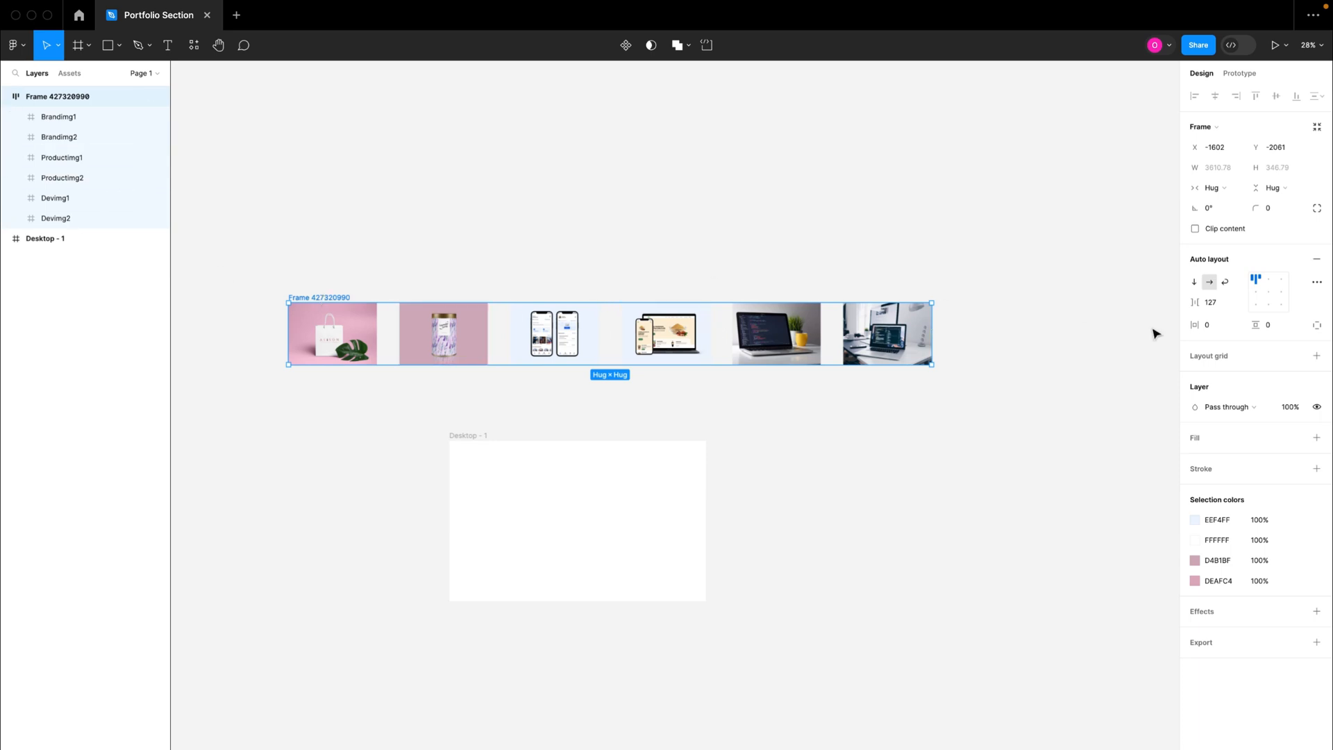
click(536, 258)
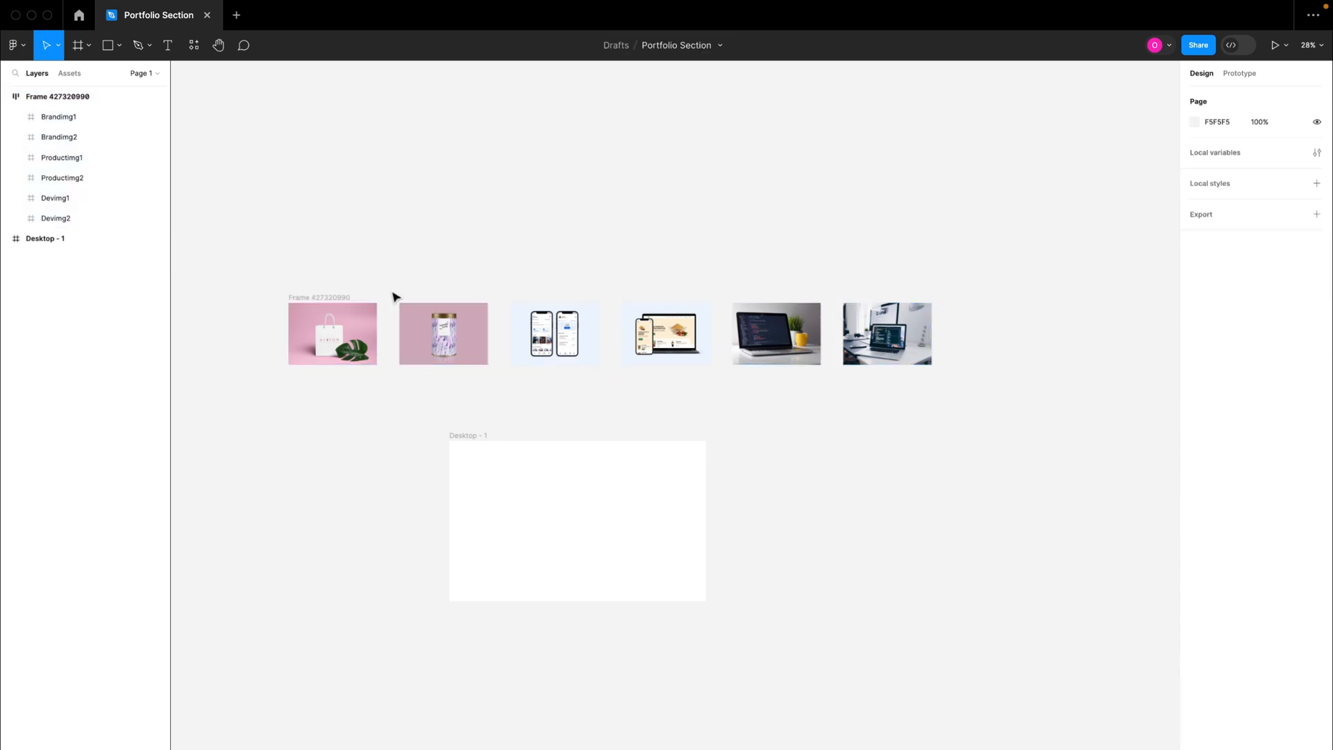
click(340, 297)
drag(319, 303, 304, 339)
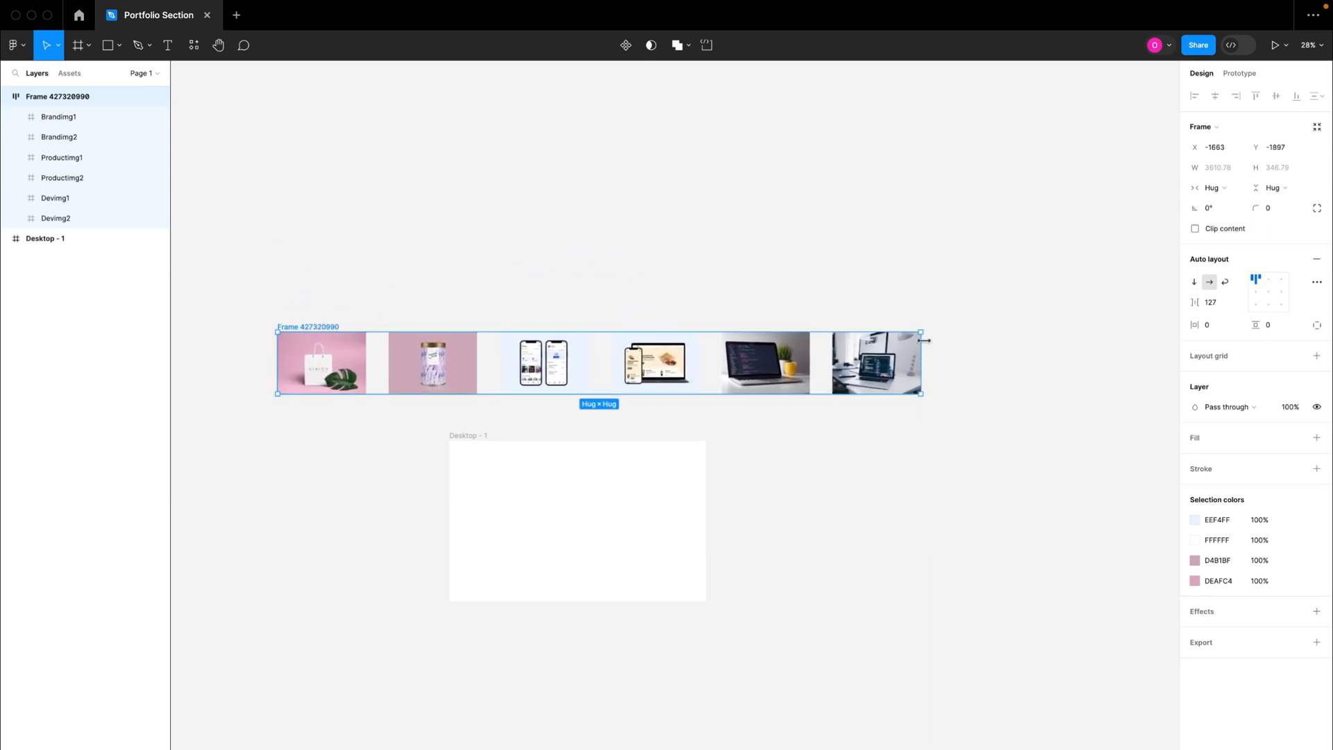
Step: Set the image row's auto layout to wrap and narrow the frame to about 1742 wide, giving three images per row
click(1225, 282)
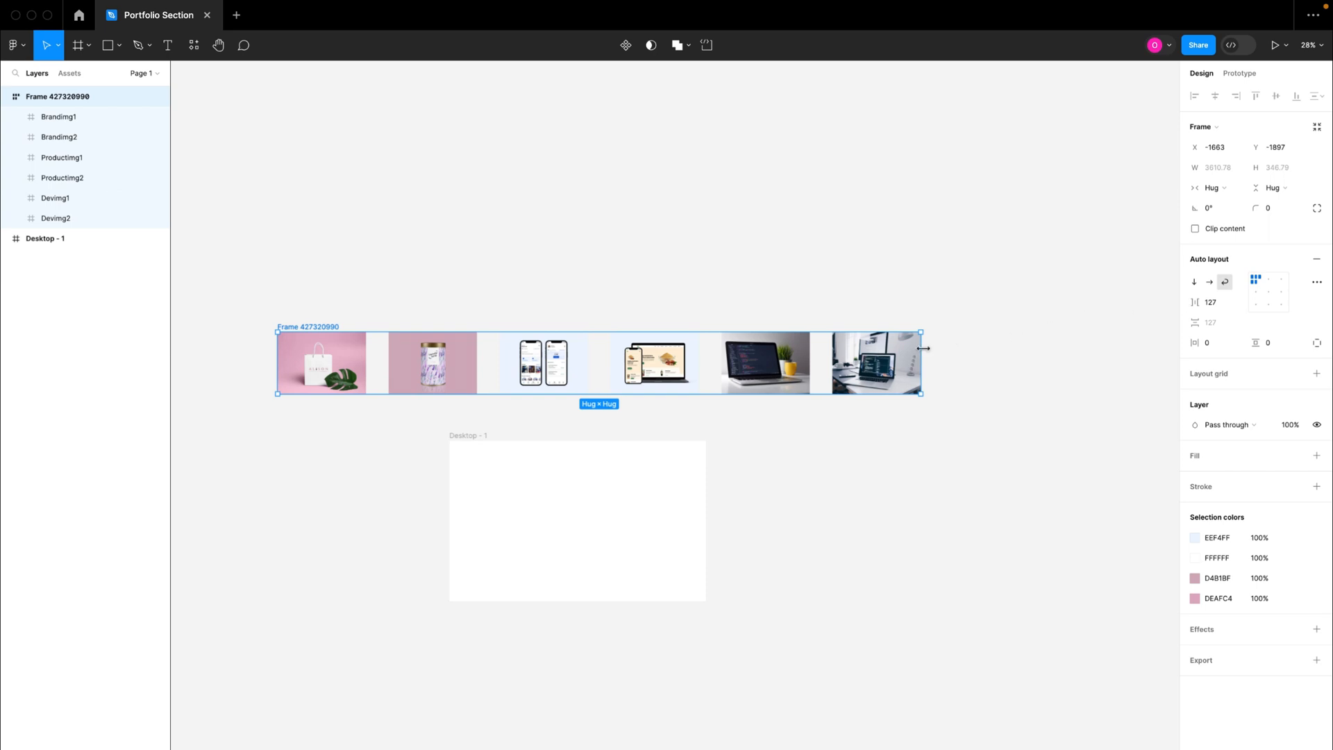
drag(921, 349, 588, 373)
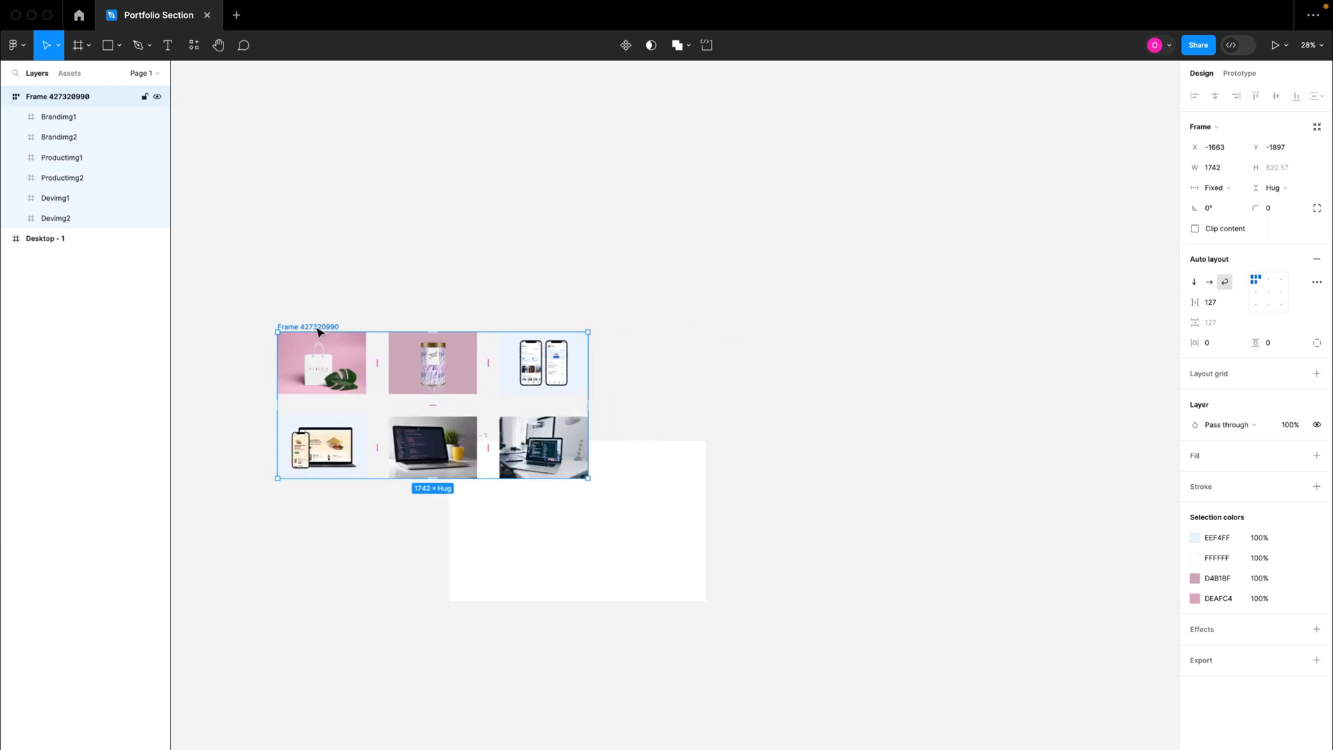
Step: Set the image grid's auto layout spacing to 20 and narrow its frame to 1528 wide
click(1215, 304)
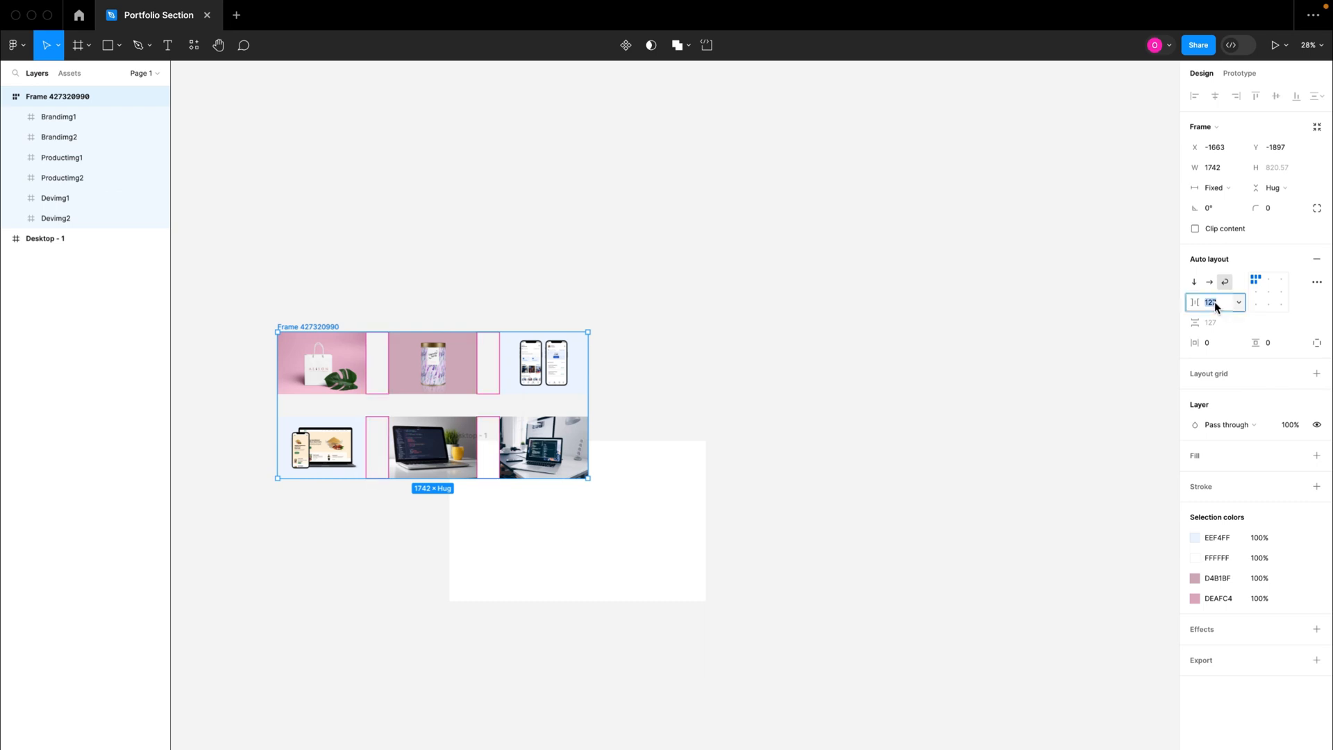
key(Return)
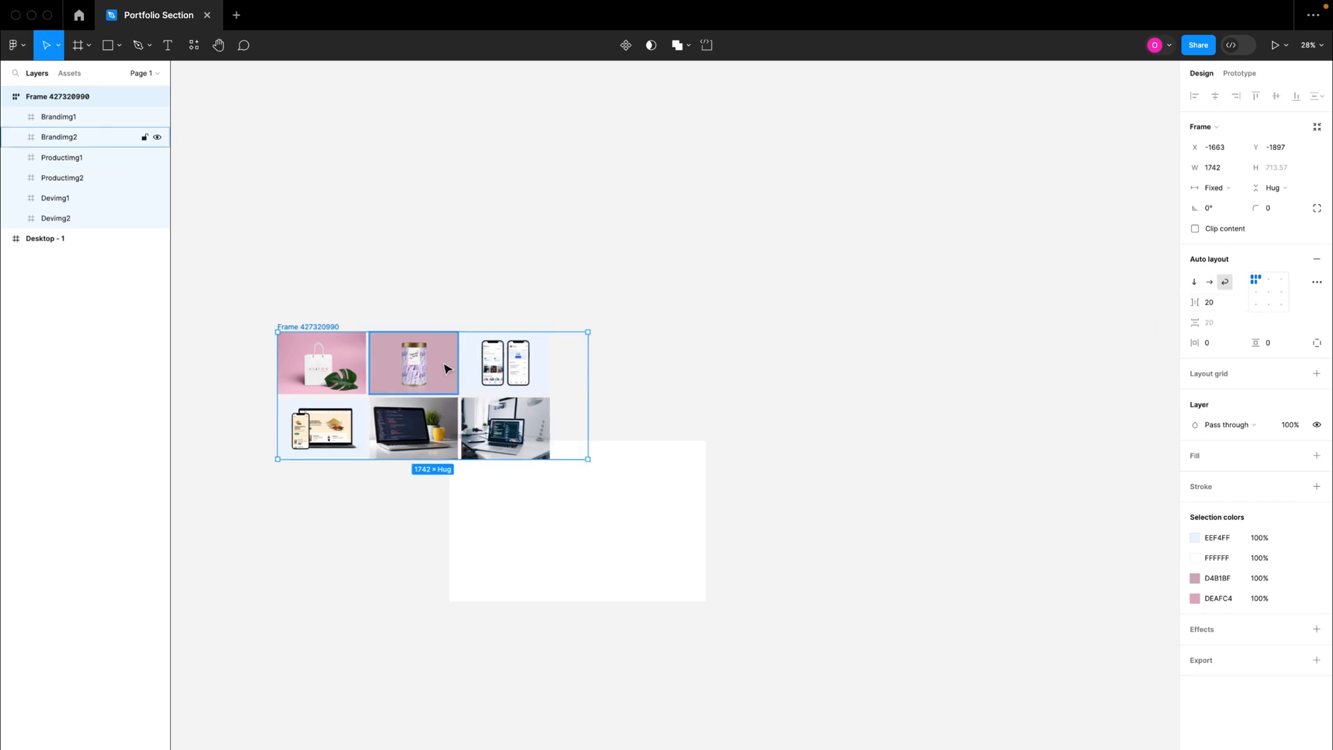
drag(584, 373, 550, 373)
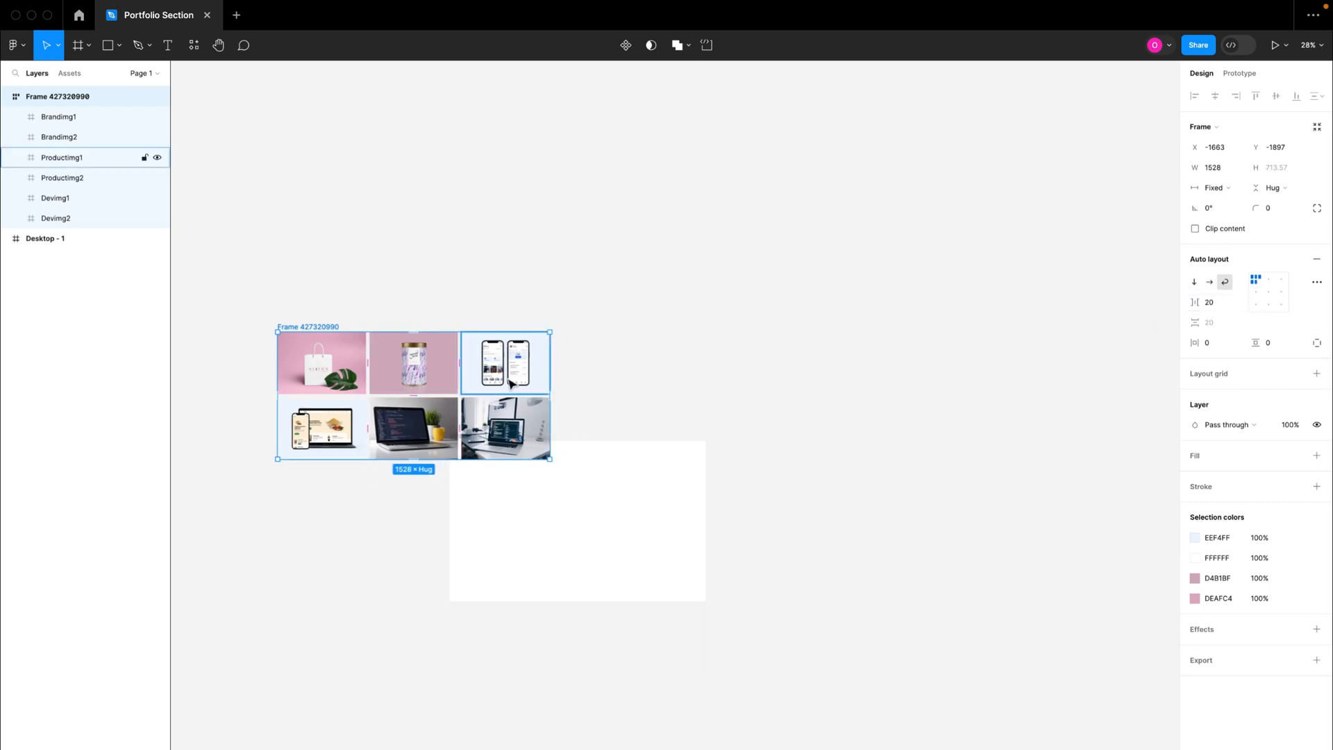
Step: Move the image grid over the Desktop - 1 frame, to about X -616, Y -1177
scroll(330, 284, down, 2)
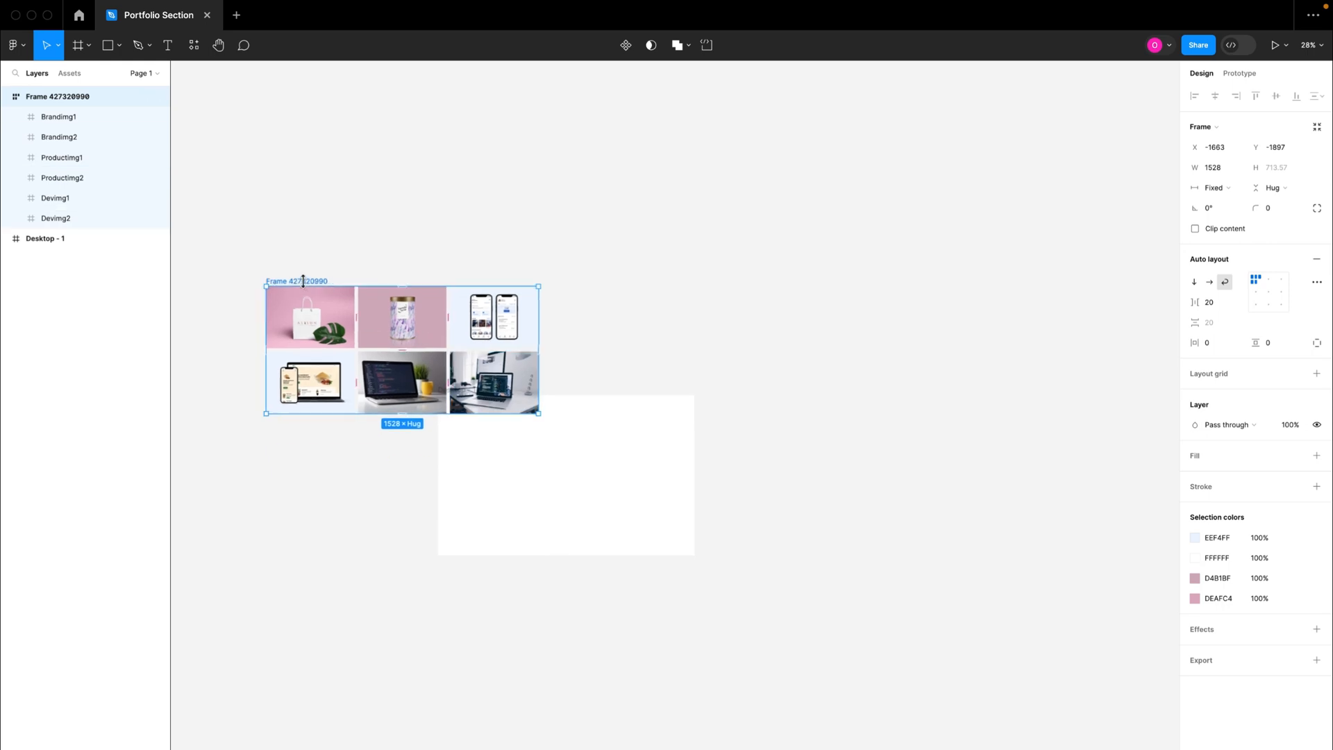
drag(306, 283, 465, 399)
scroll(467, 397, up, 5)
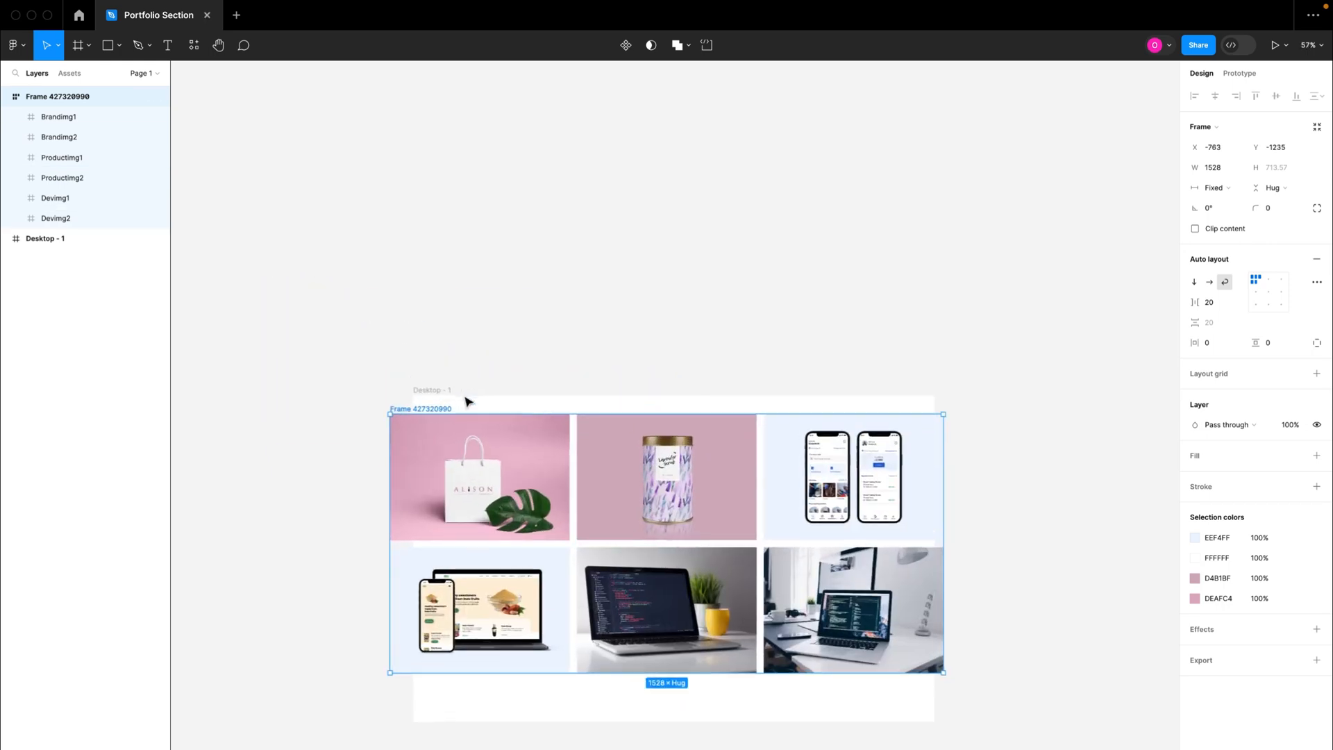
scroll(467, 400, down, 3)
drag(411, 296, 461, 322)
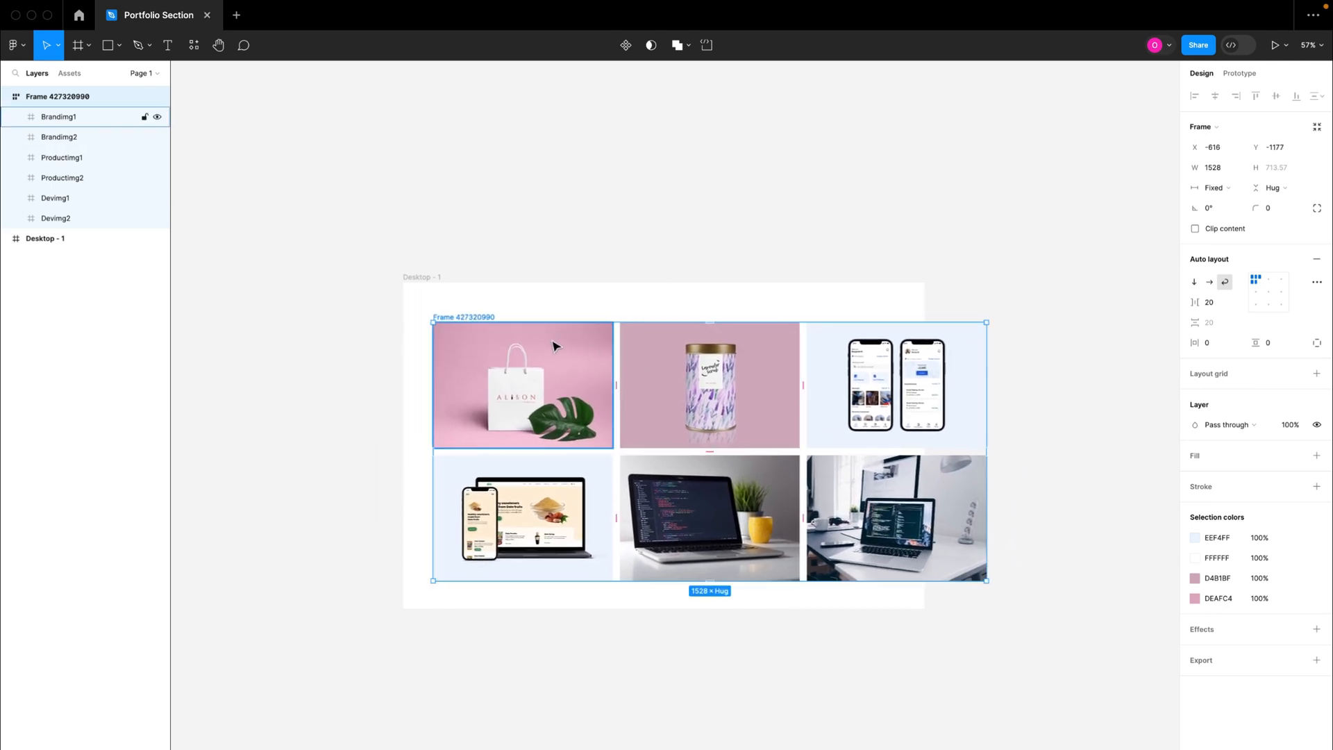
Step: Scale the image grid down proportionally to about 1246 wide and reposition it to about X -628, Y -1095
key(k)
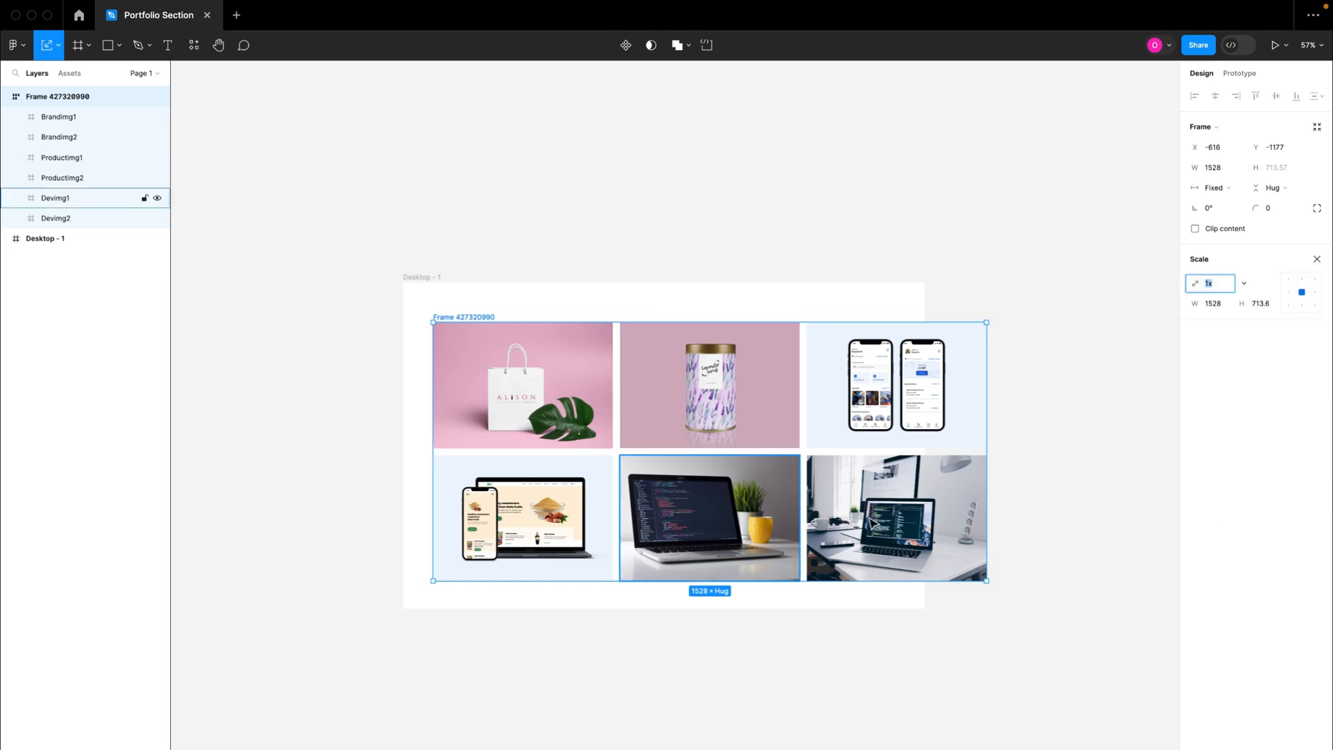
drag(987, 580, 884, 533)
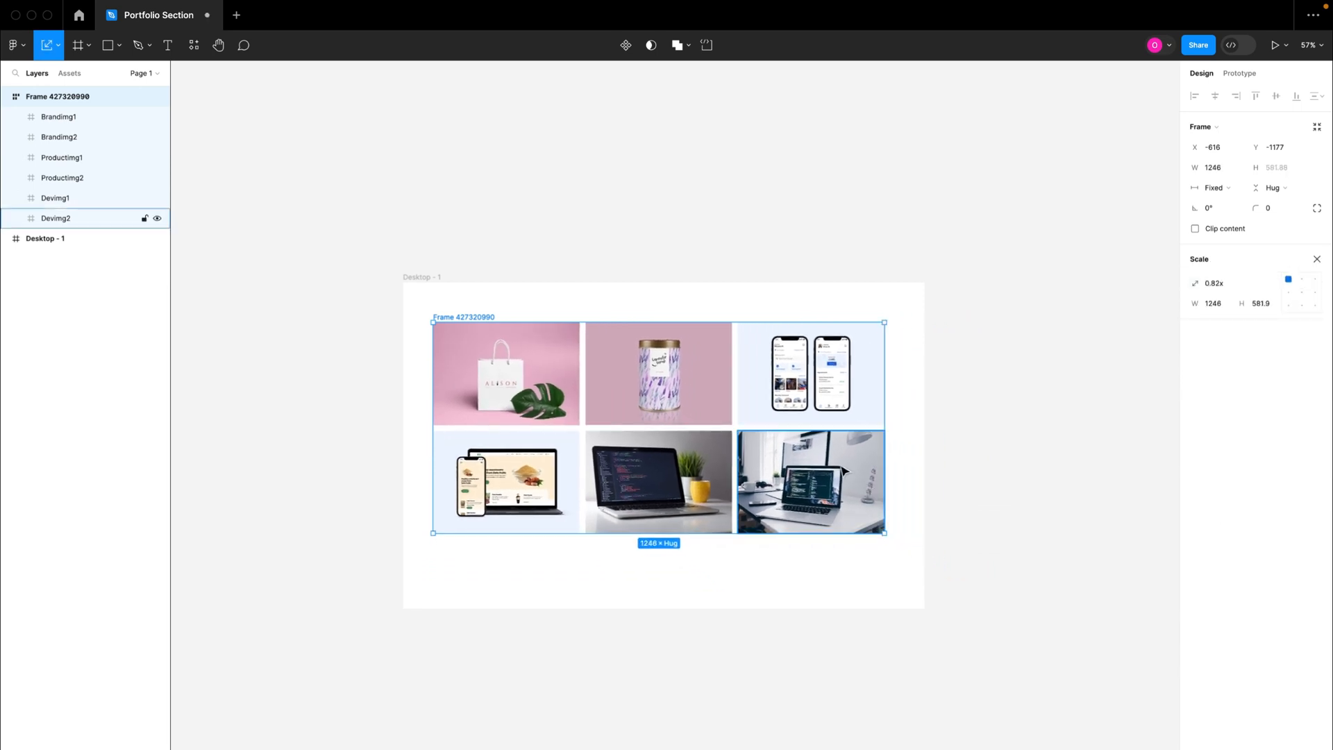
drag(844, 471, 837, 499)
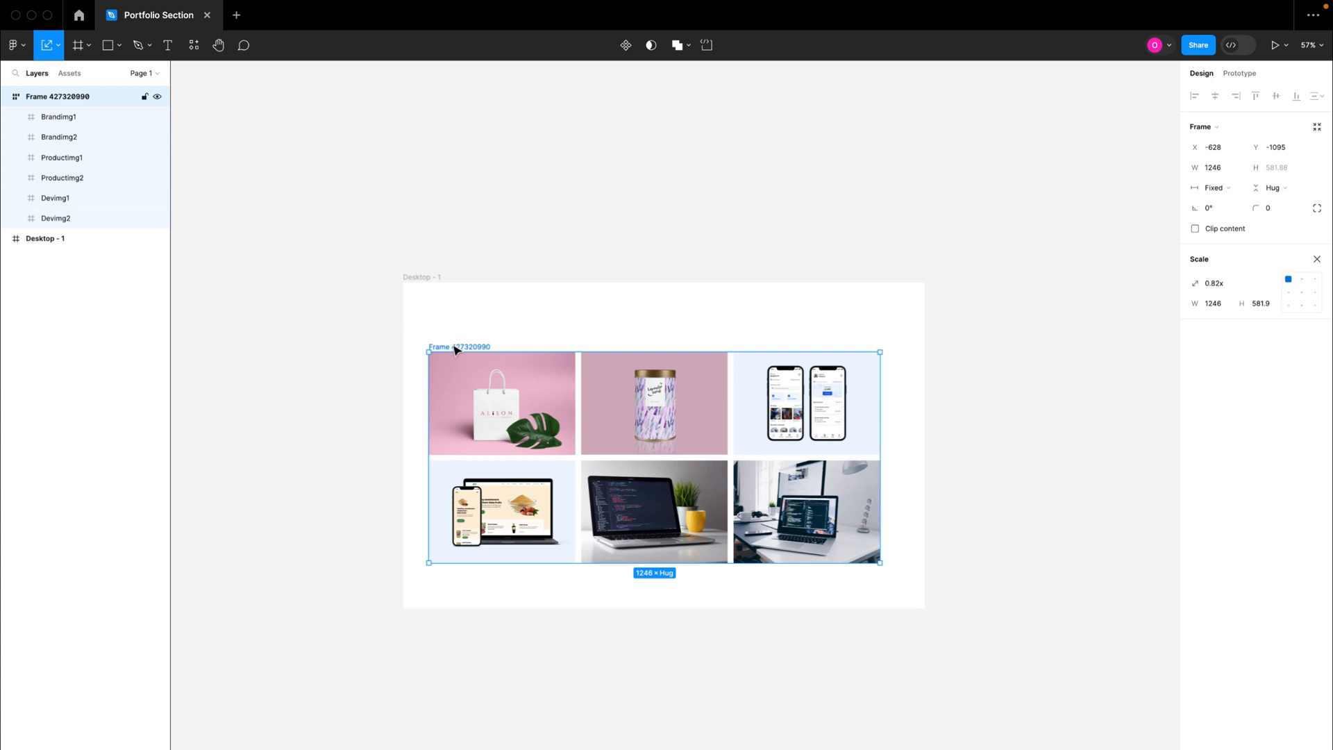
key(v)
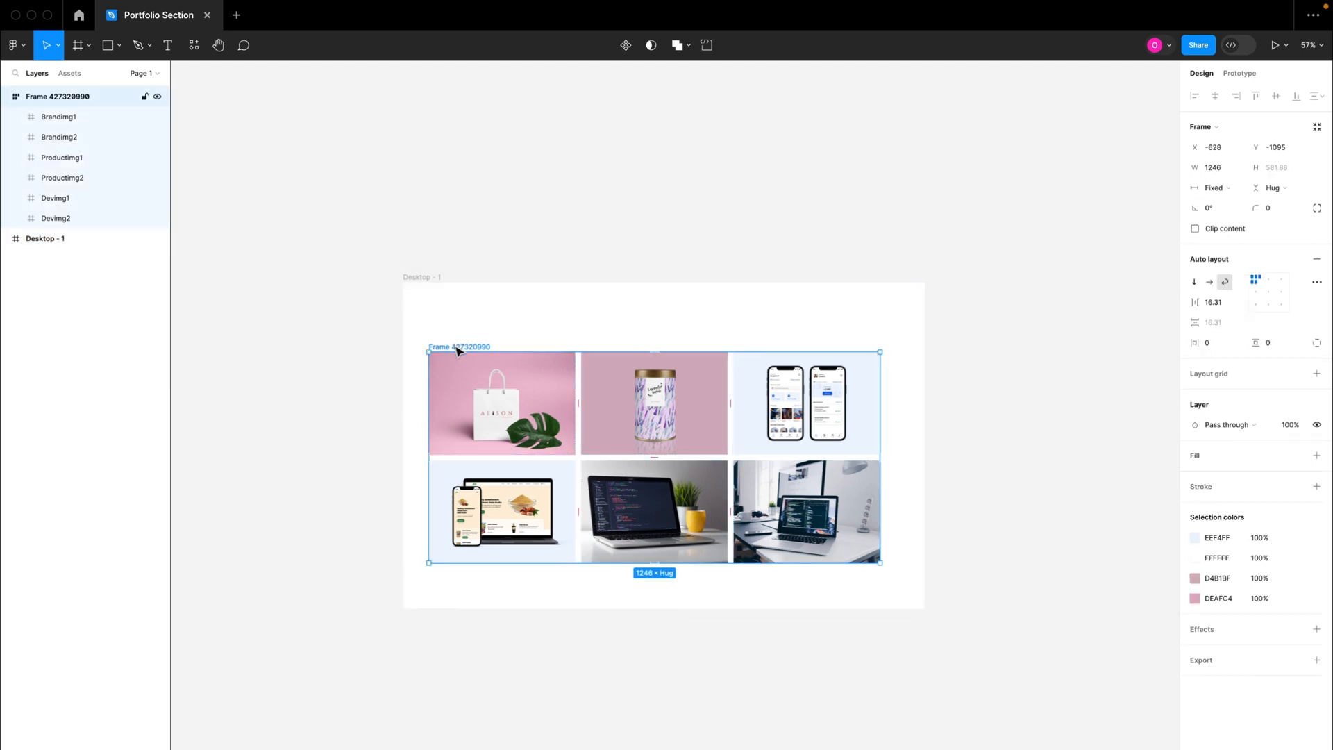
Step: Nest the image grid inside the Desktop - 1 frame and shift it down to leave room for a heading above it
drag(458, 351, 461, 556)
scroll(505, 604, down, 2)
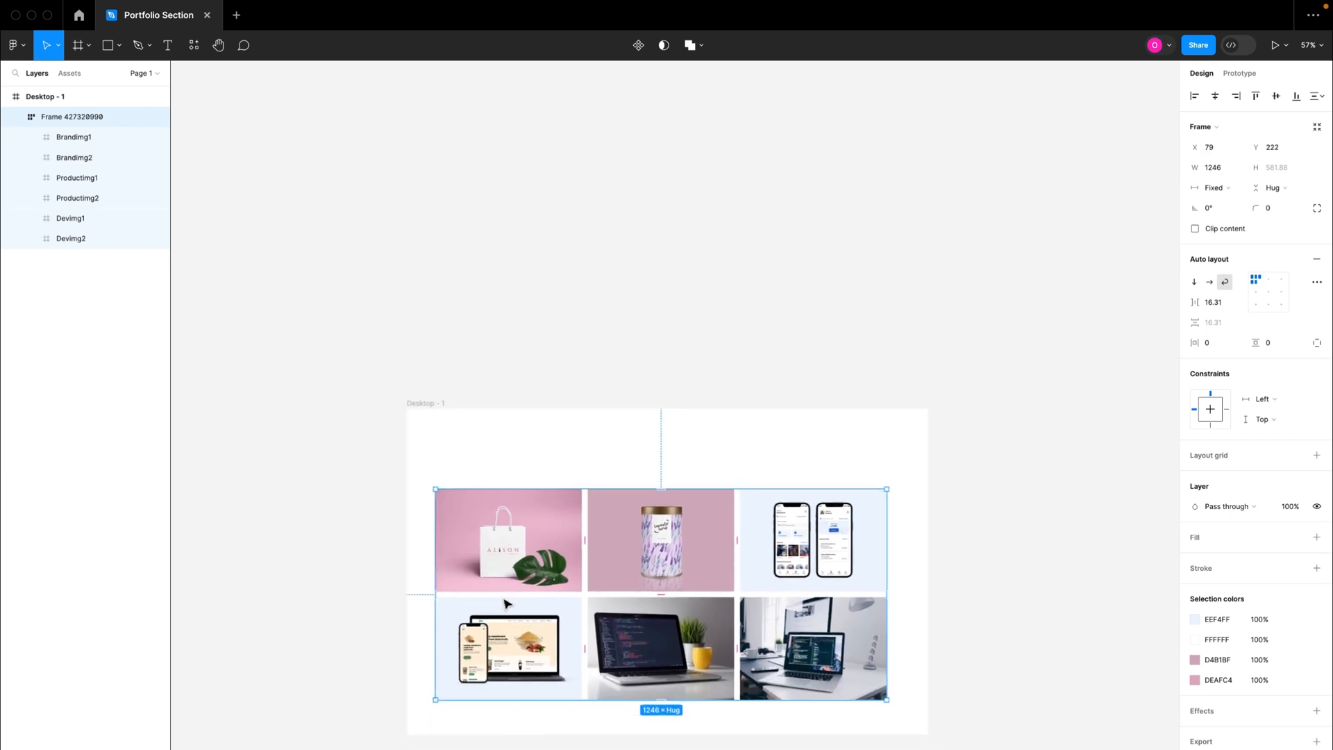
scroll(505, 603, up, 5)
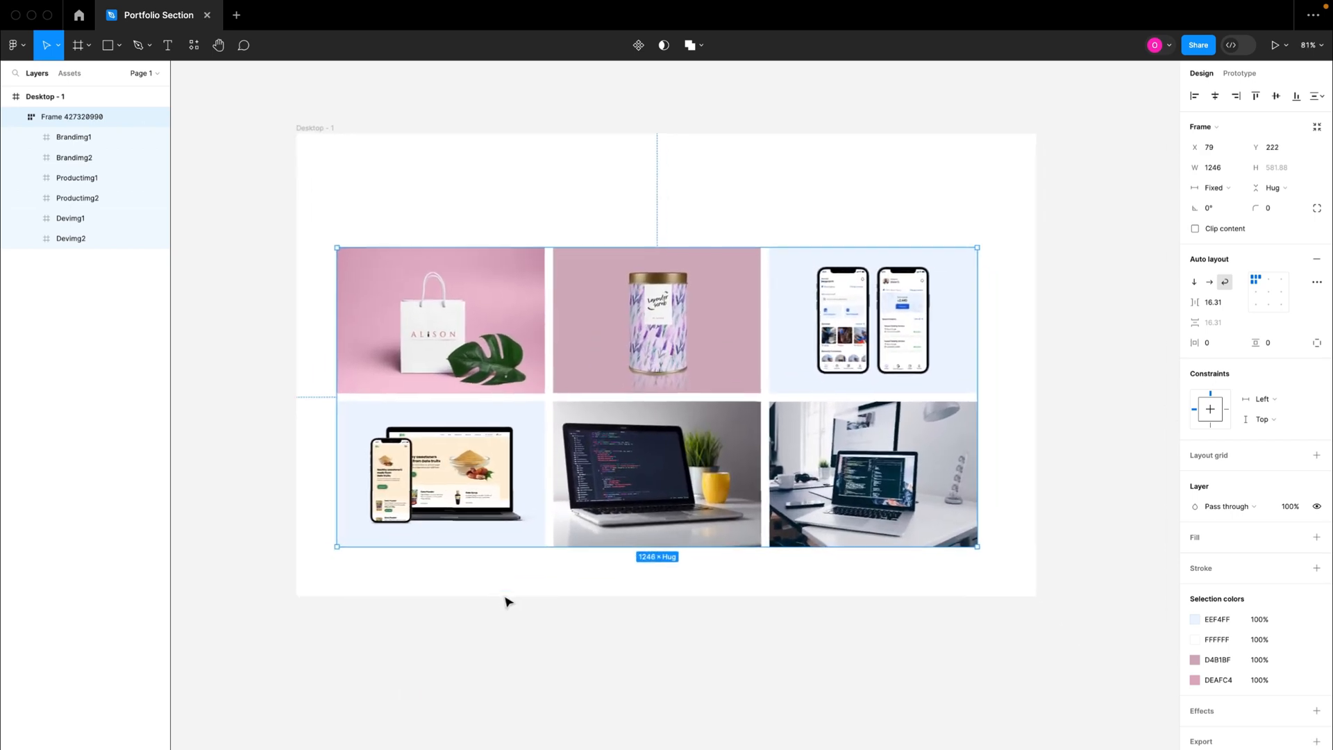
scroll(505, 603, up, 2)
click(620, 246)
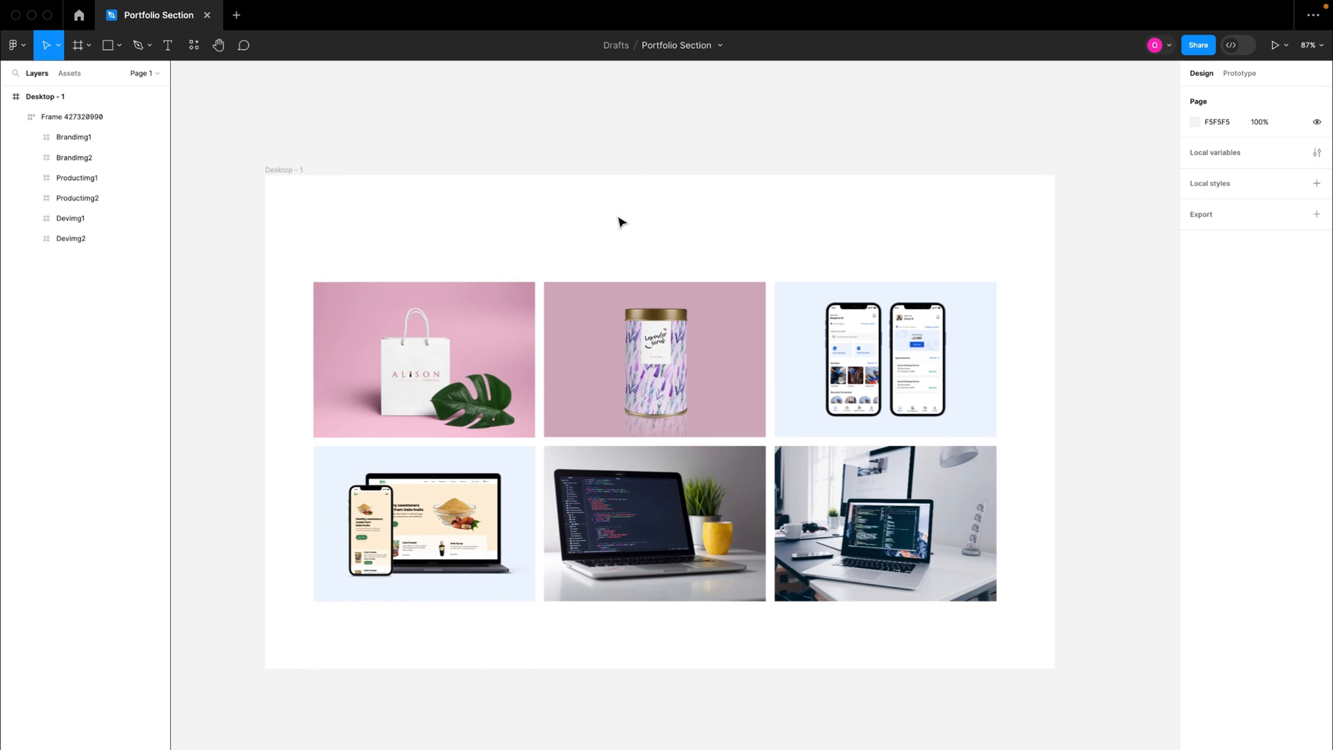
click(621, 381)
drag(635, 372, 629, 390)
click(610, 272)
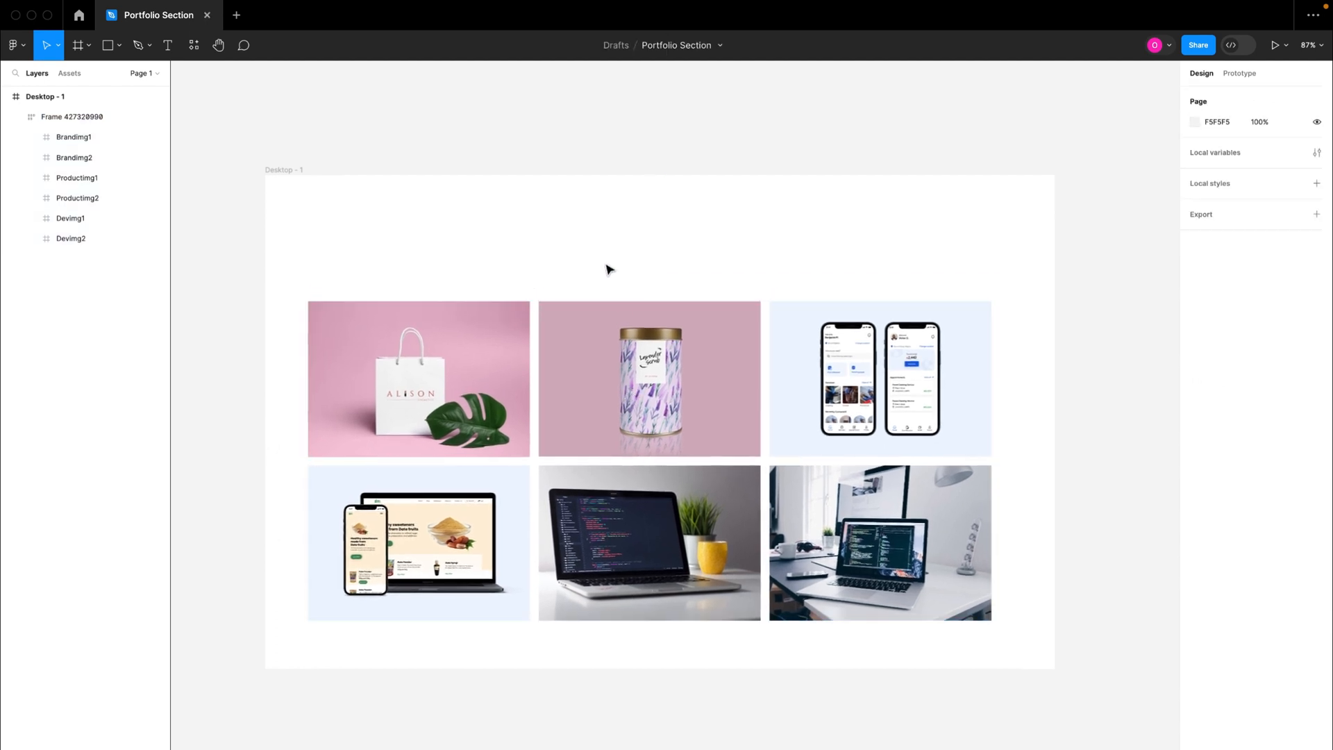
Step: Paste the copied My Portfolio heading block into Desktop - 1 and place it above the image grid at X 536, Y 48
click(279, 170)
key(ctrl+v)
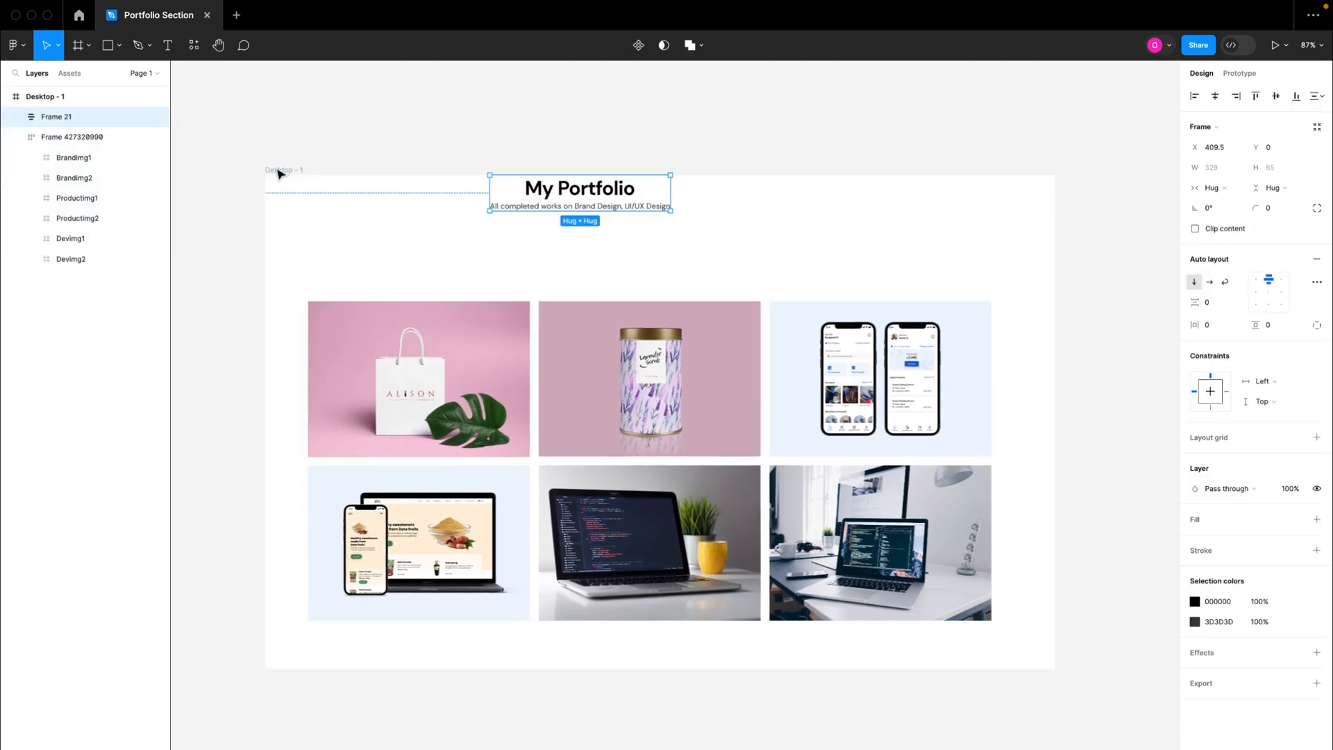
drag(592, 207, 661, 232)
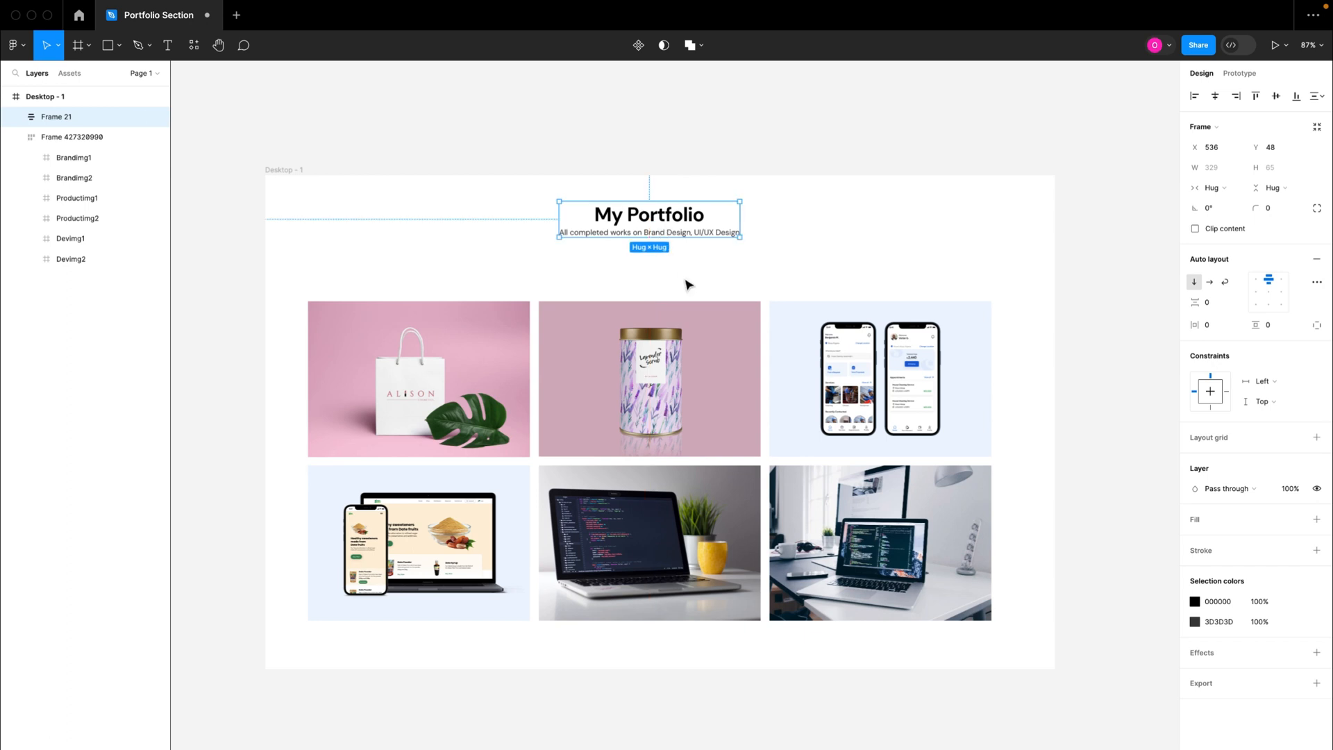
click(660, 286)
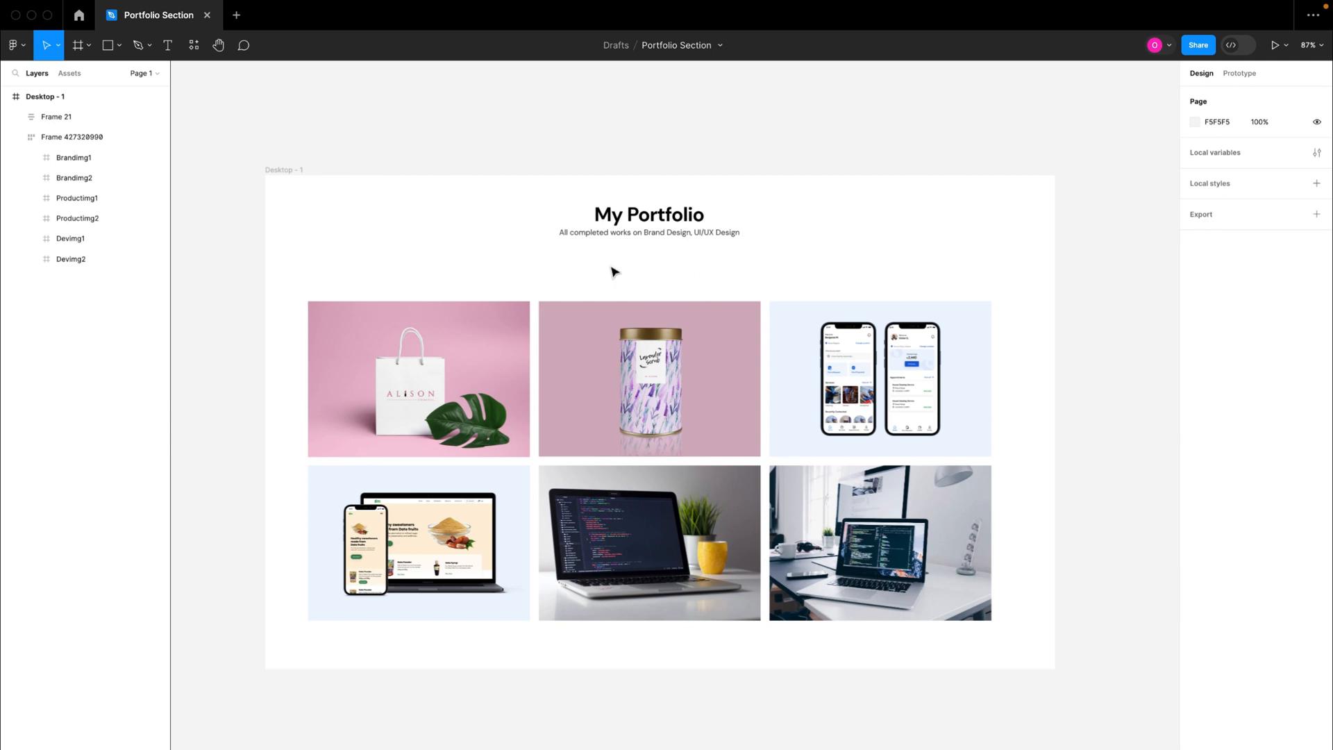
Step: Add an "All Projects" text at size 16 and place it between the heading and the image grid
key(t)
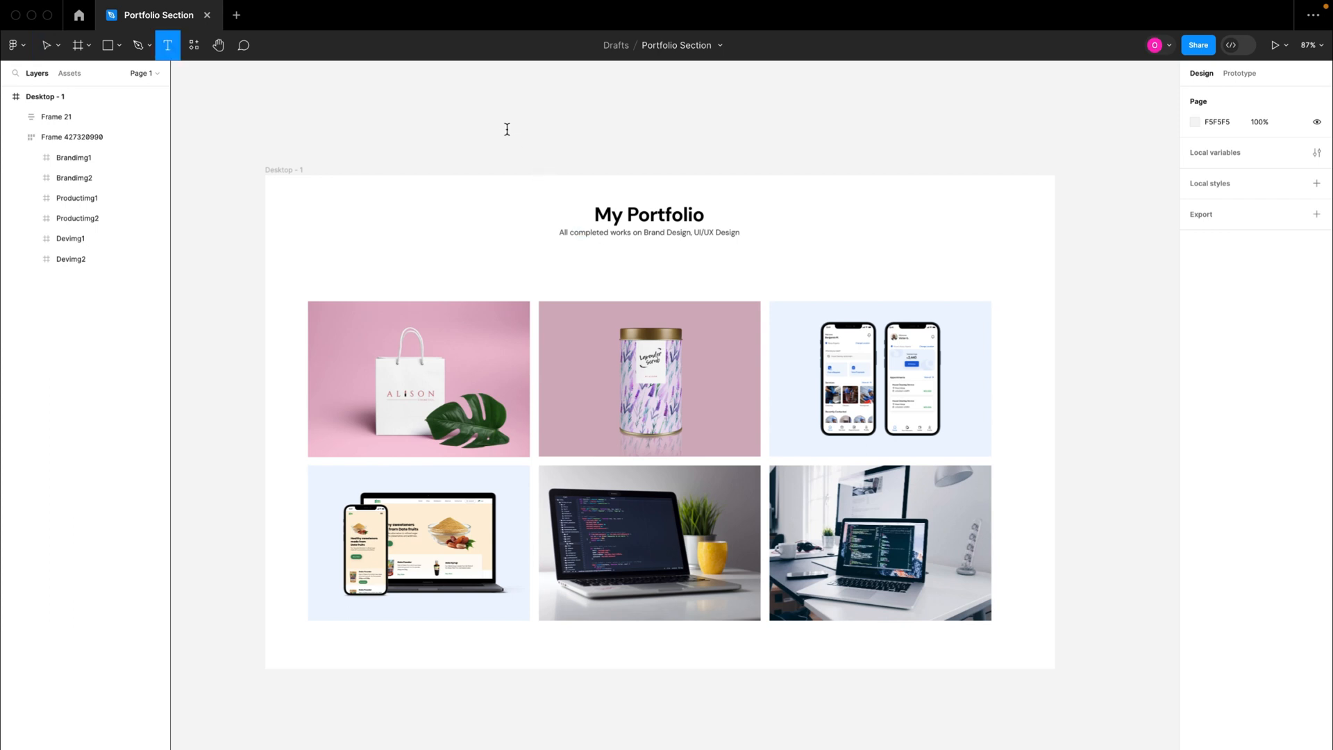
click(507, 129)
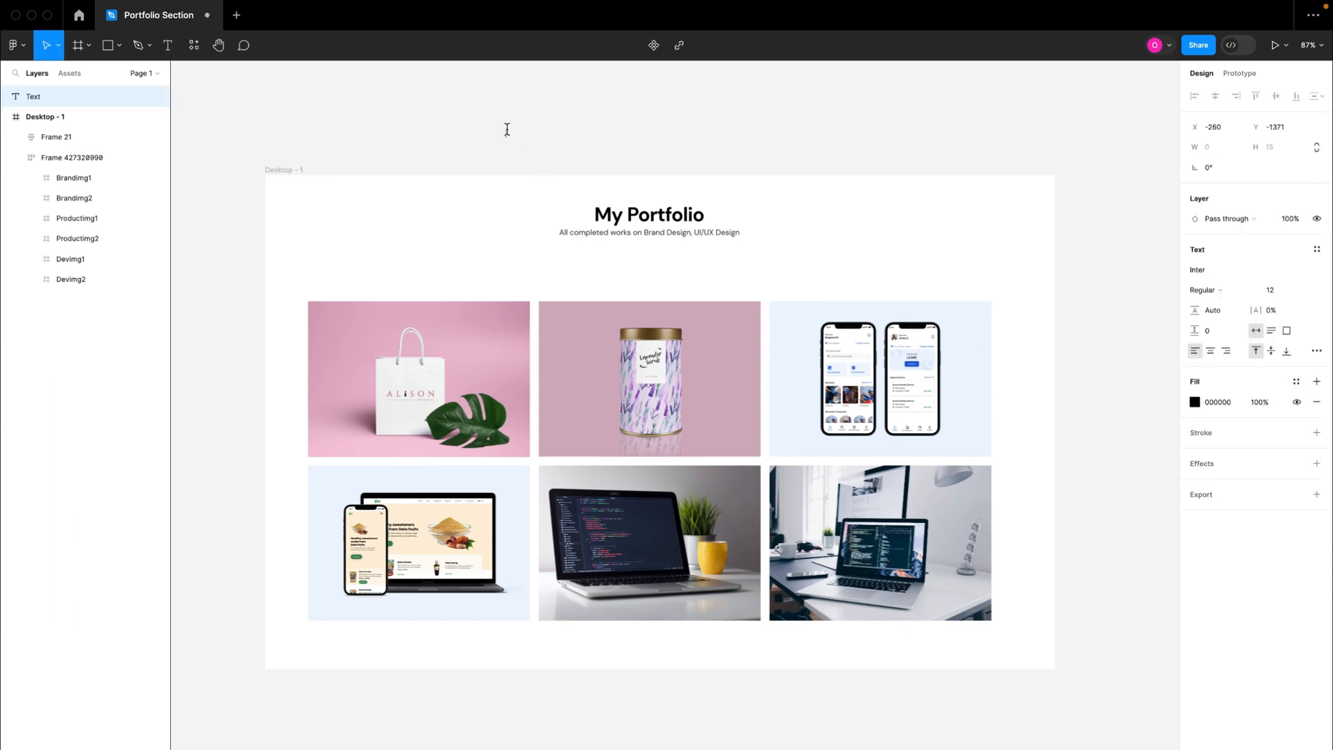
text(All Projects)
key(super+a)
click(1277, 293)
key(Return)
key(Escape)
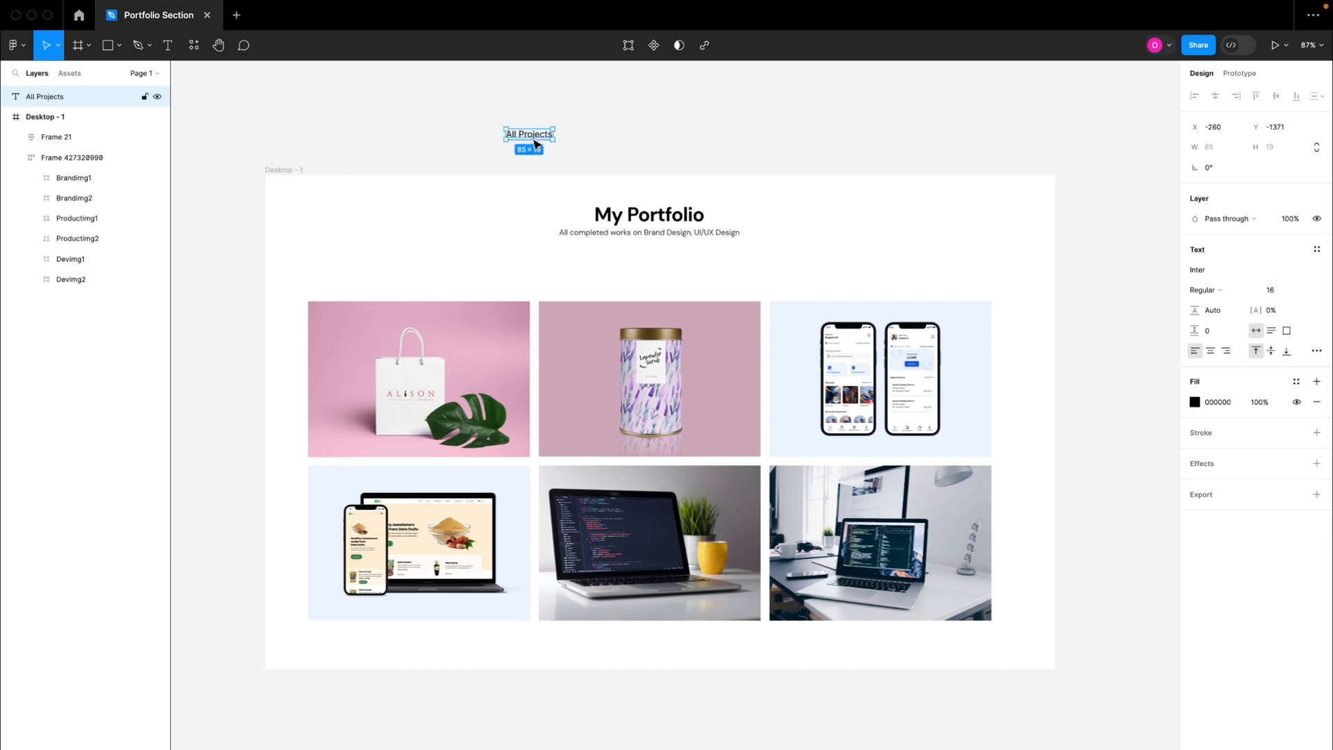
drag(533, 193, 554, 273)
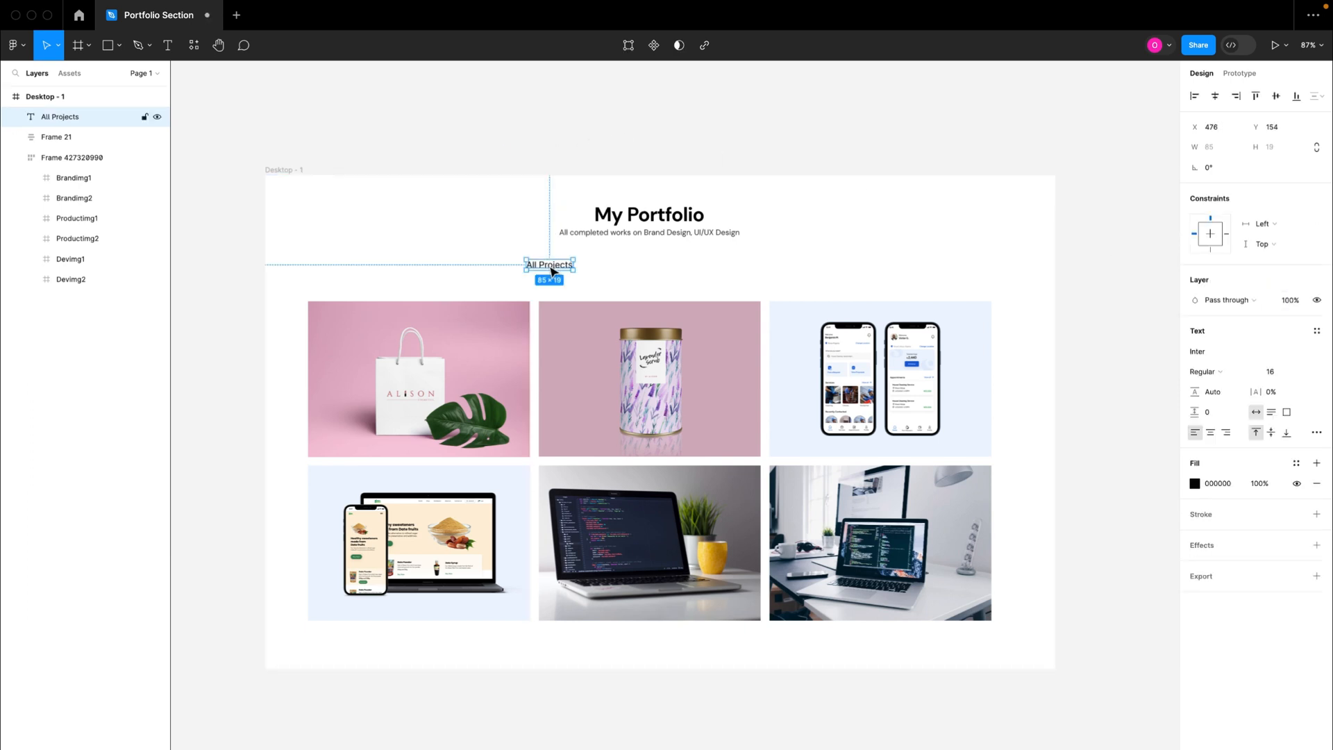
Step: Wrap the All Projects text in an auto layout frame with horizontal padding 30 and vertical padding 14
key(shift+a)
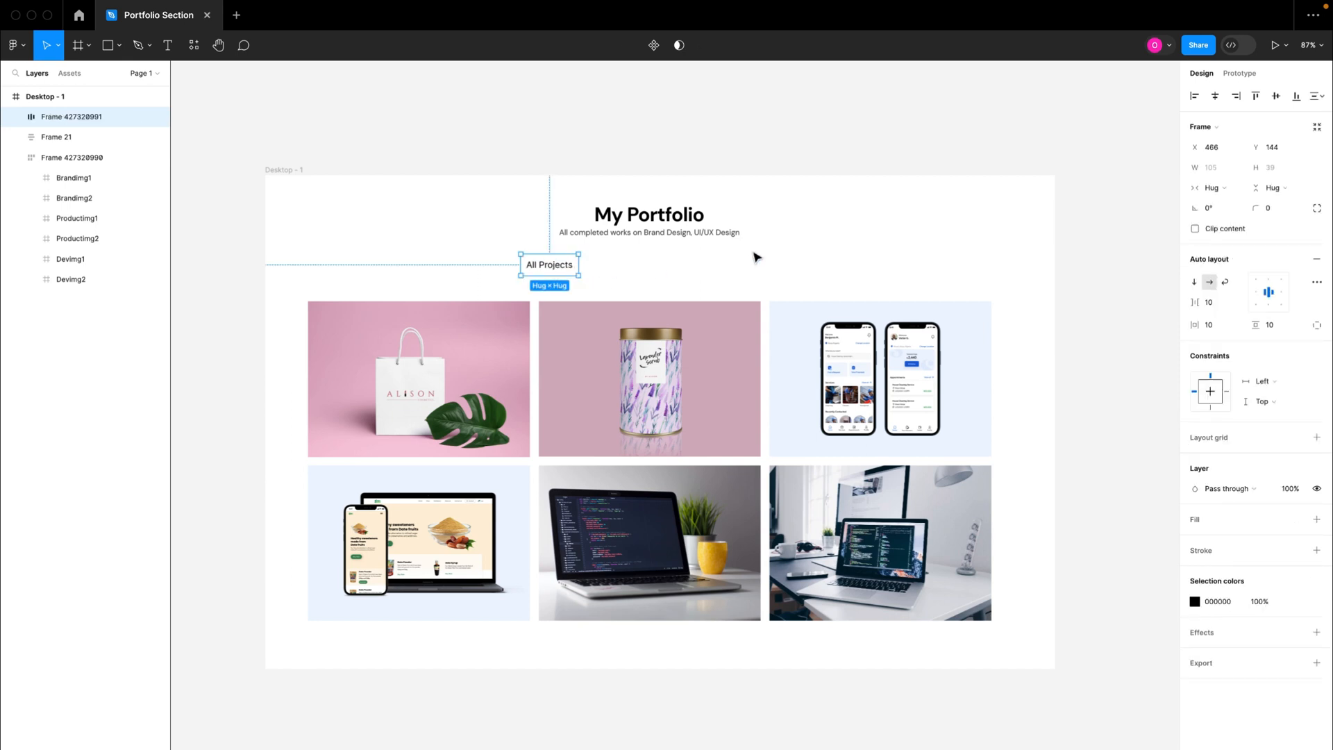
click(1228, 327)
key(Return)
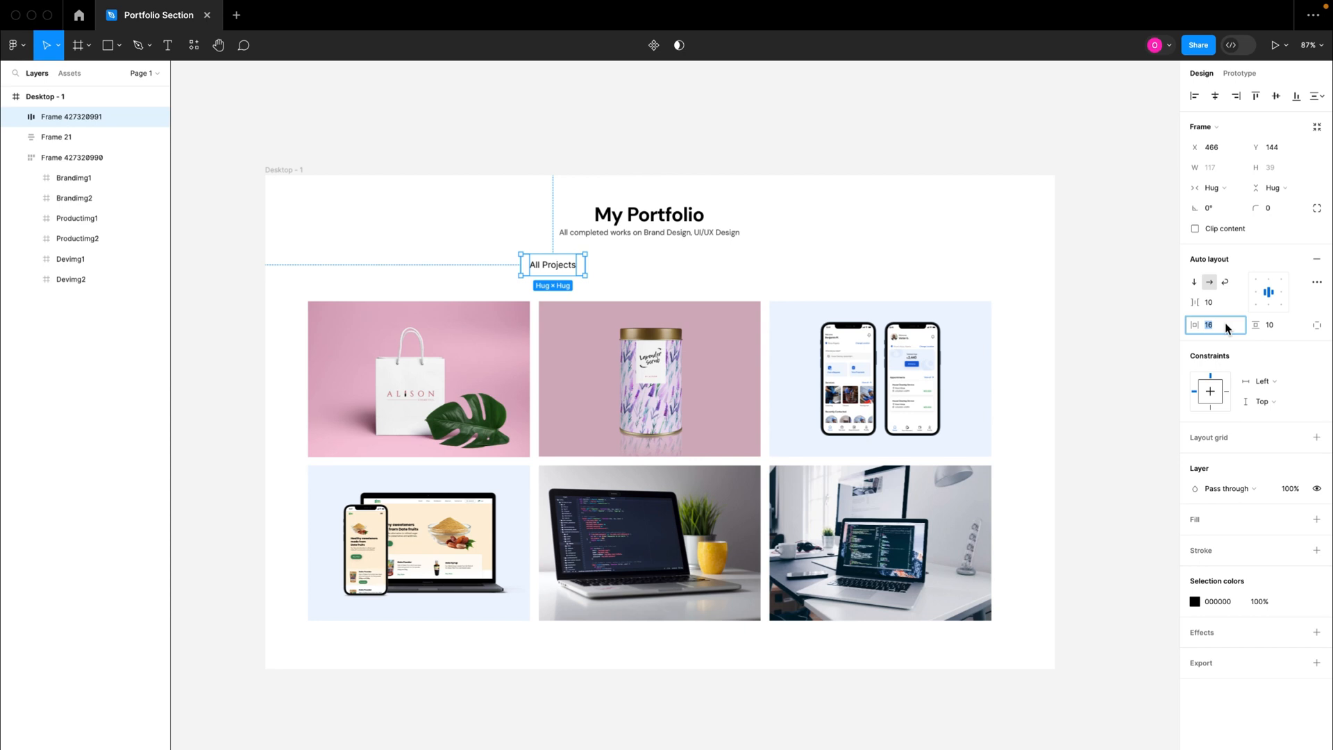
text(30)
key(Return)
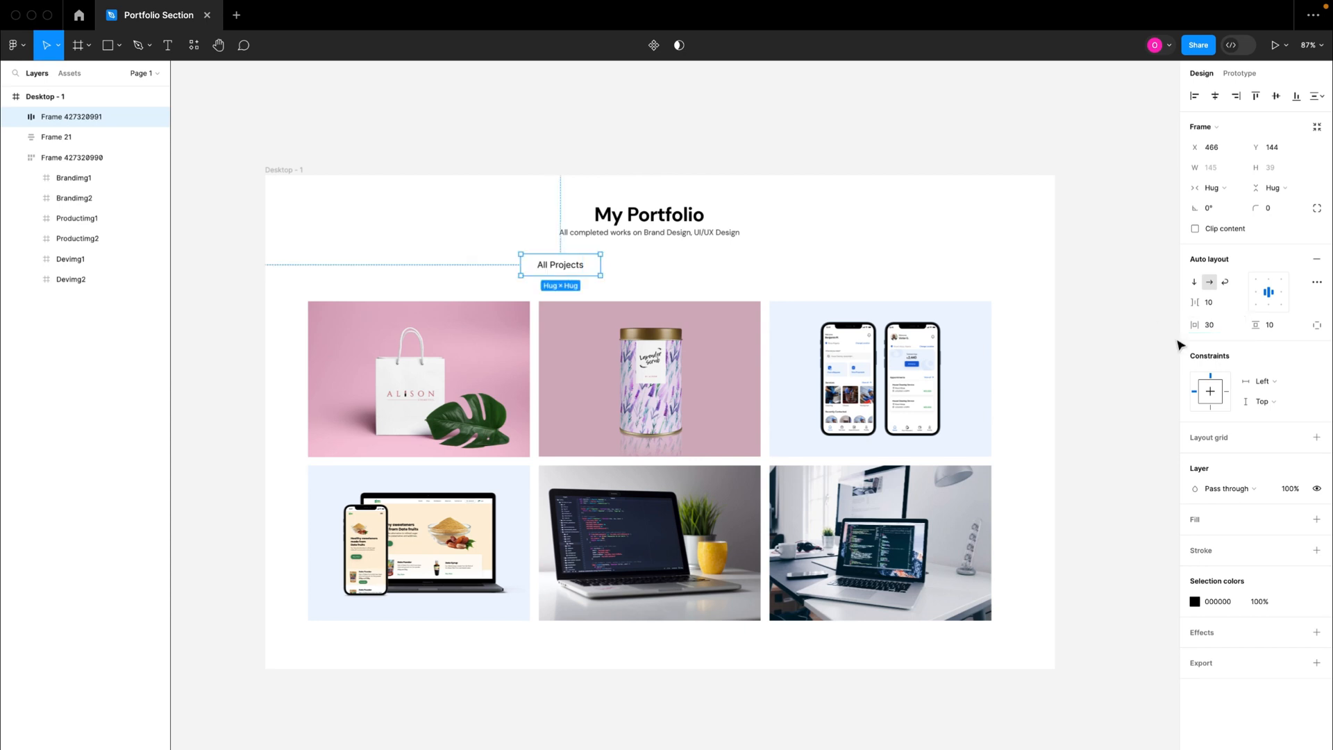
click(1273, 325)
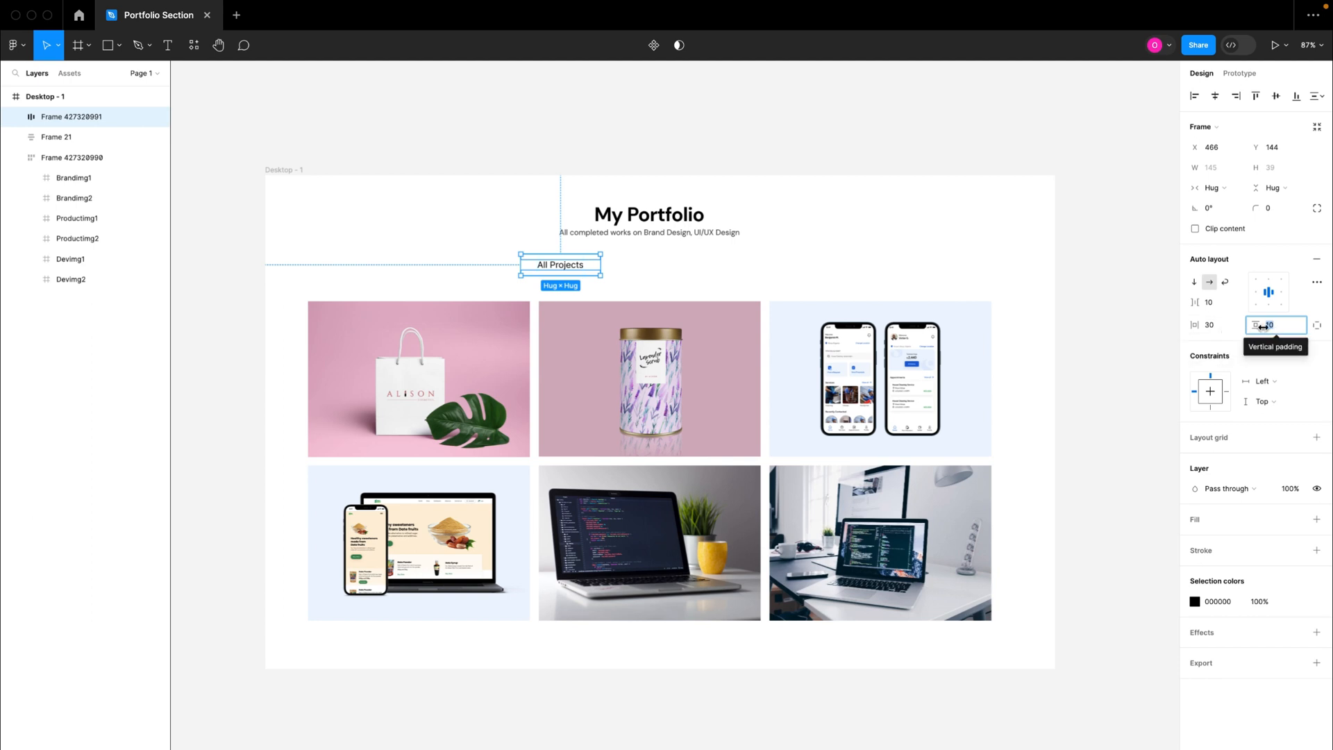
text(14)
key(Return)
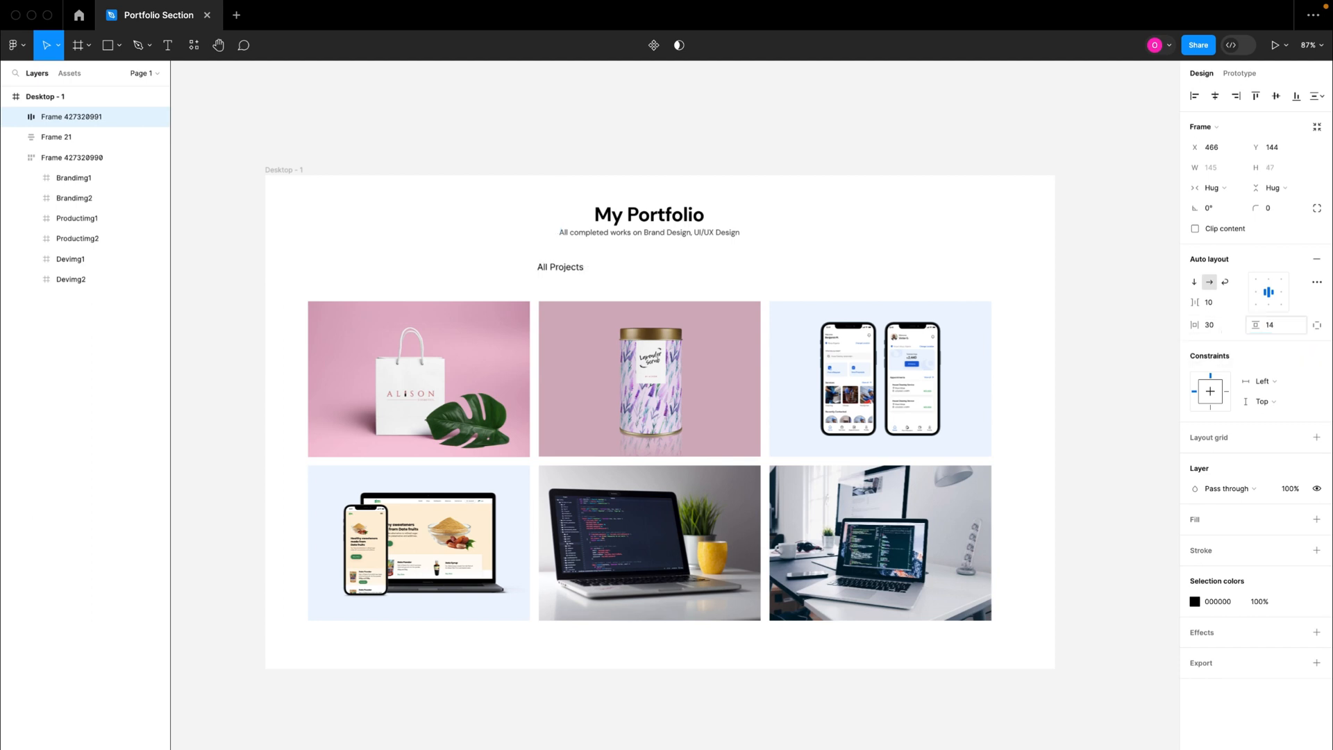
Step: Move the All Projects tab to X 280, Y 84 and draw a thin rectangle about 147 × 5 beneath it
drag(574, 276, 454, 227)
scroll(451, 250, up, 5)
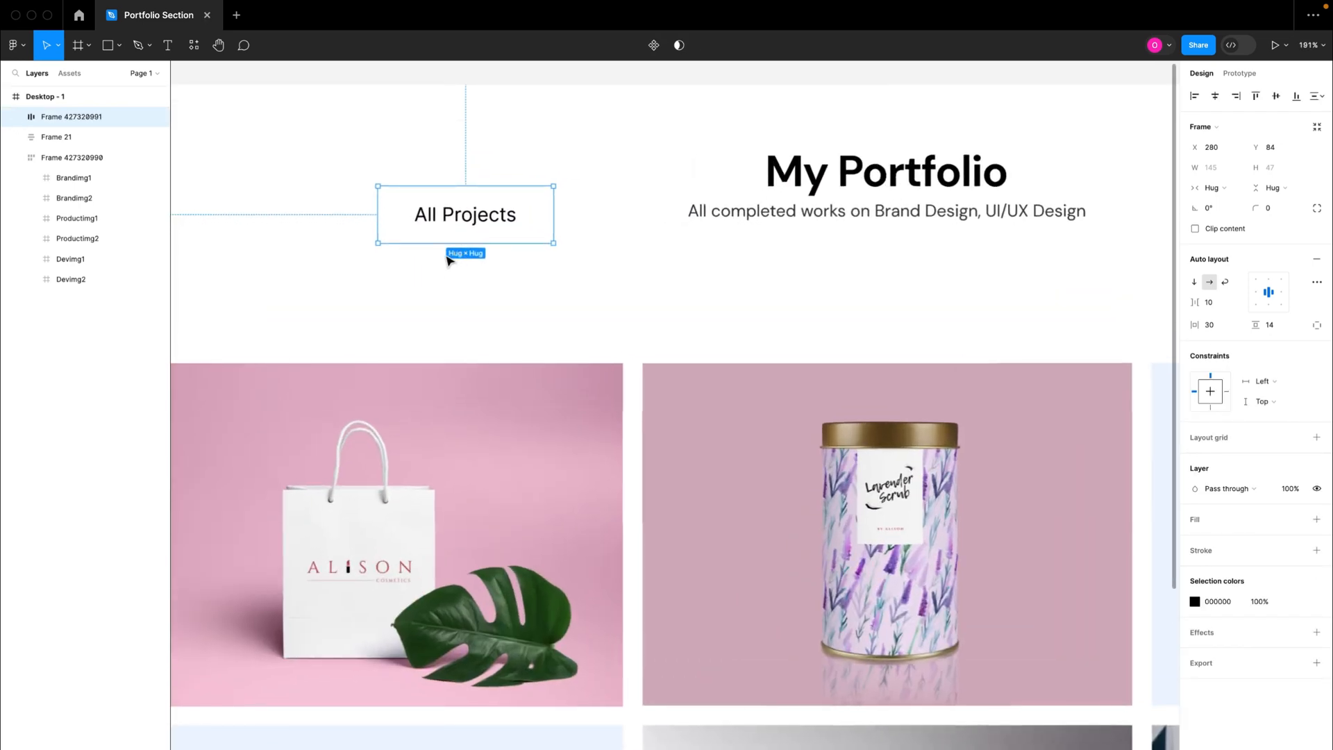
click(107, 48)
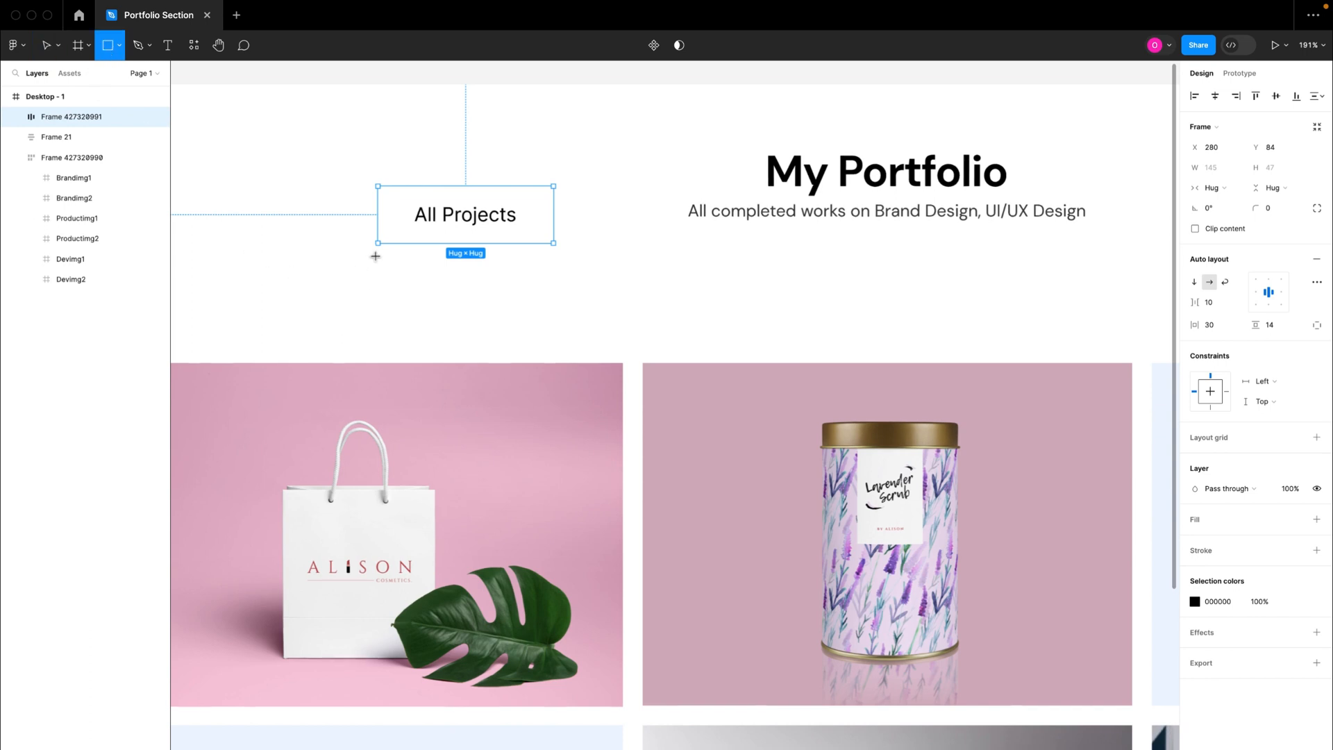
mouse_move(377, 257)
mouse_down()
mouse_move(490, 271)
mouse_move(553, 262)
mouse_up()
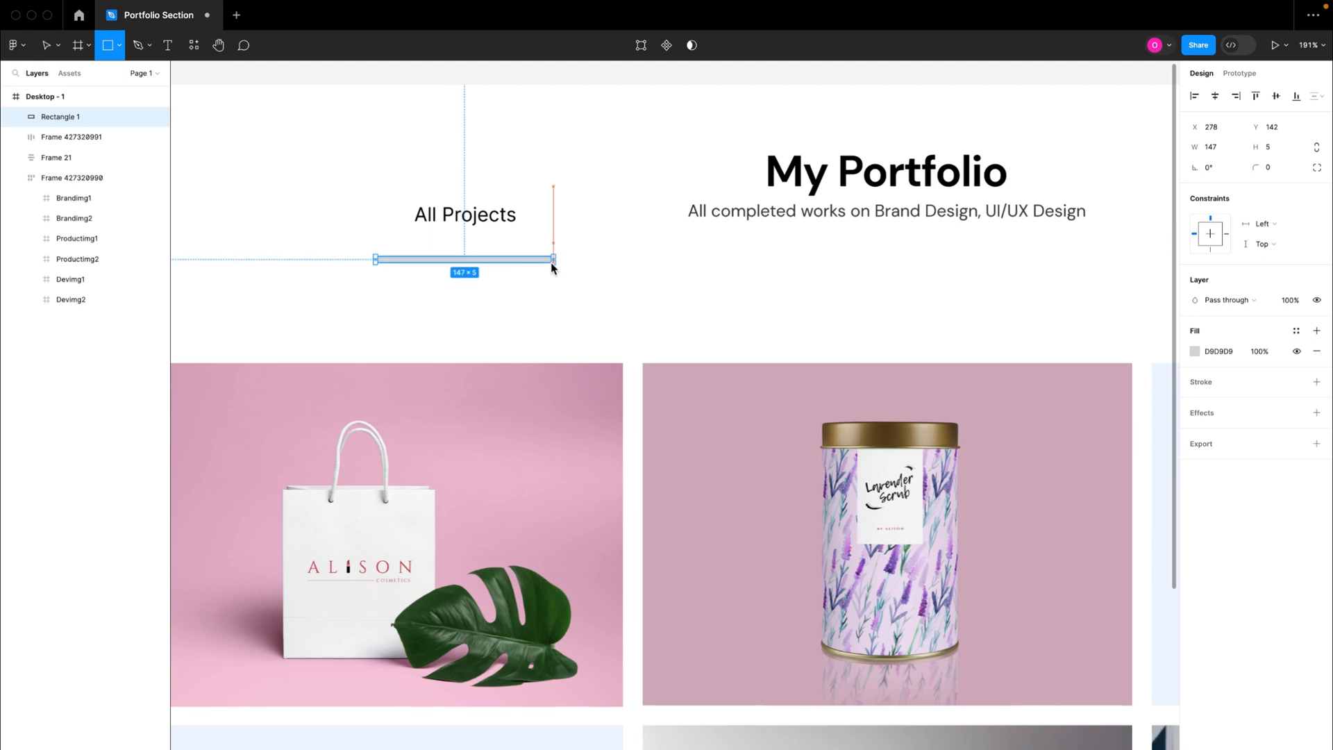
Step: Set the underline rectangle's width to 145 to match the All Projects tab frame
click(524, 227)
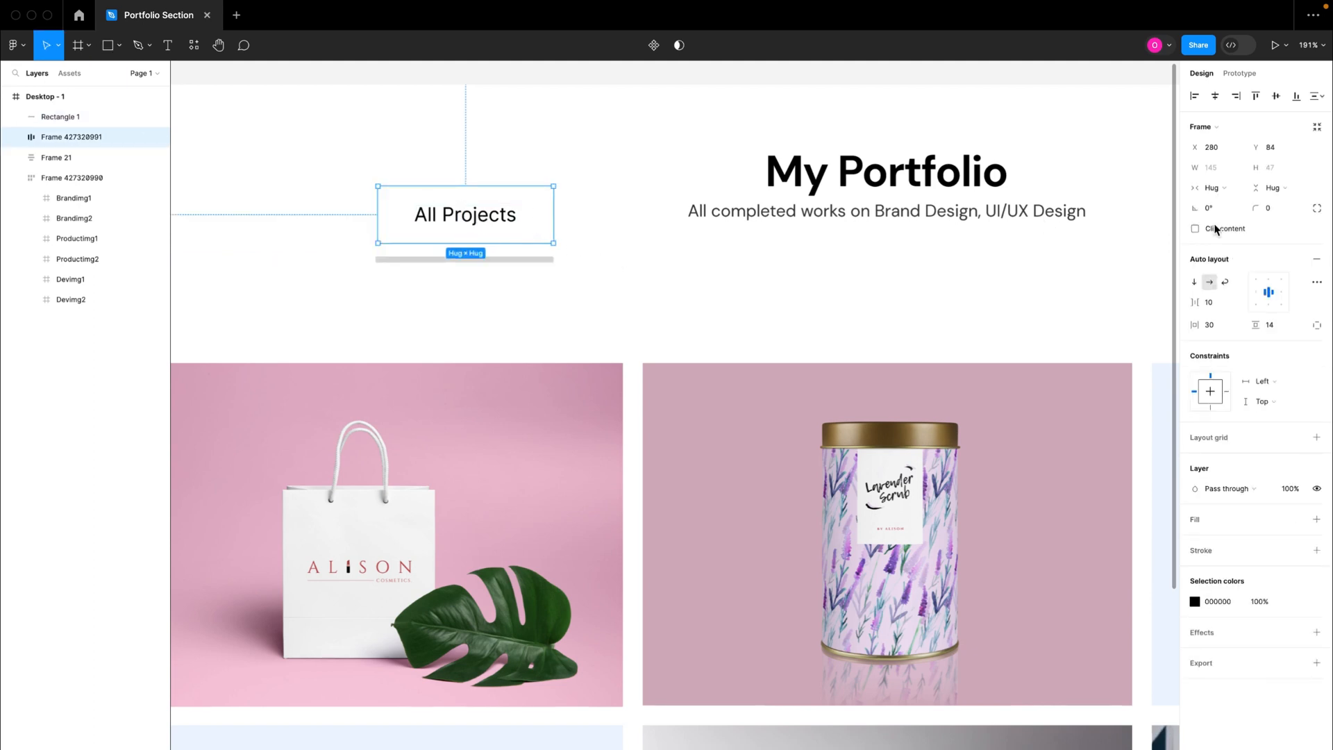
click(506, 259)
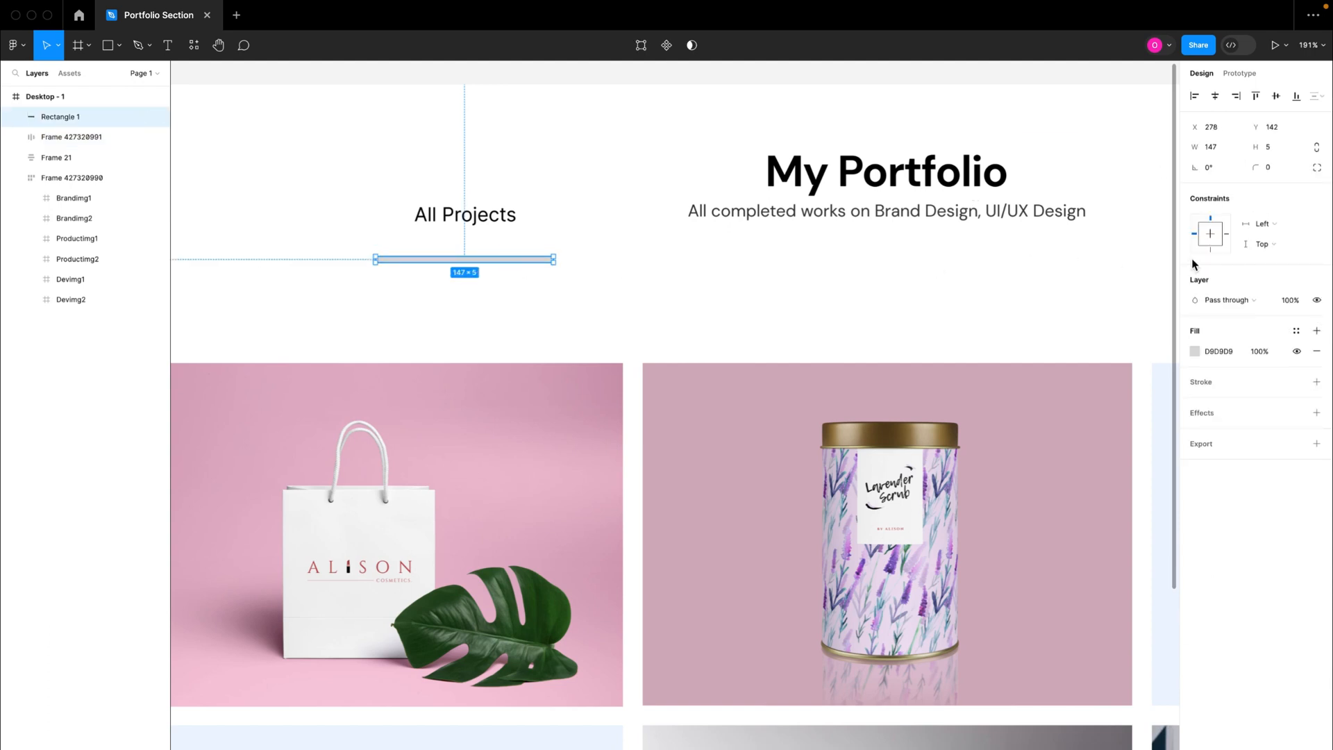
click(513, 221)
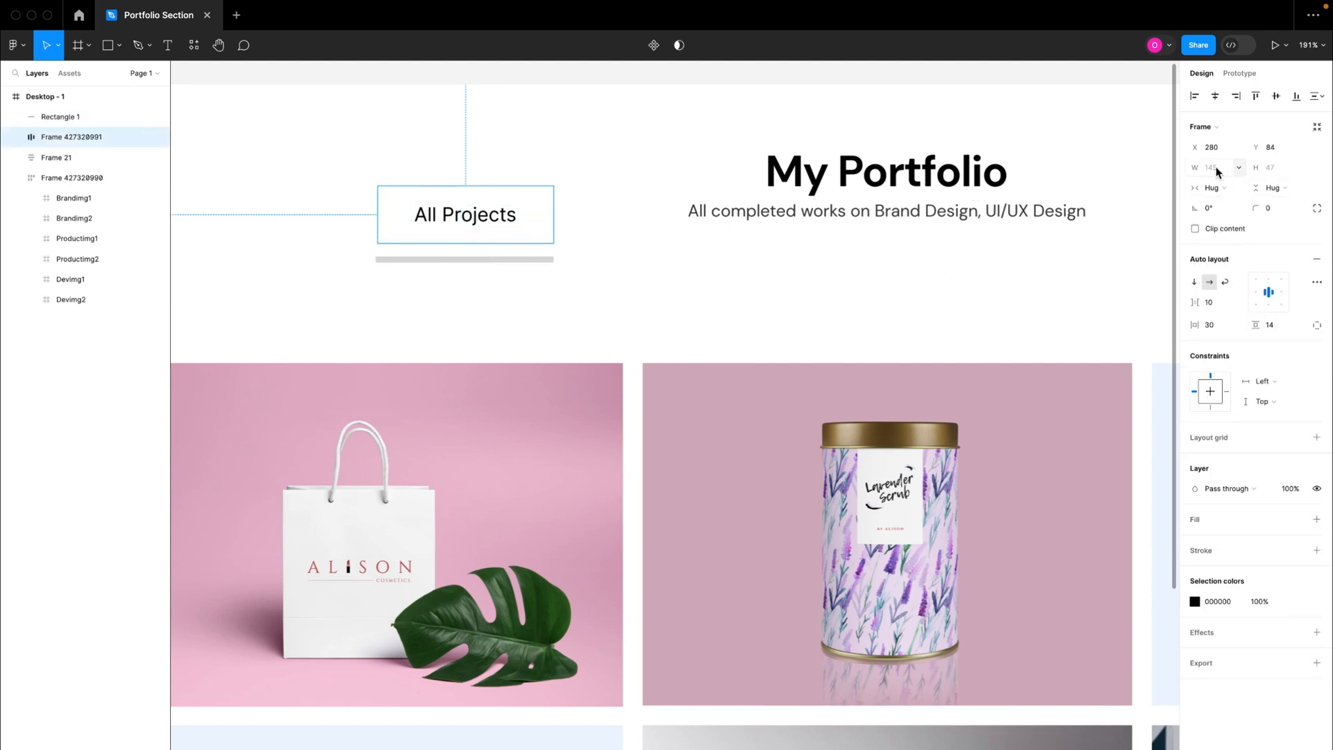
click(536, 261)
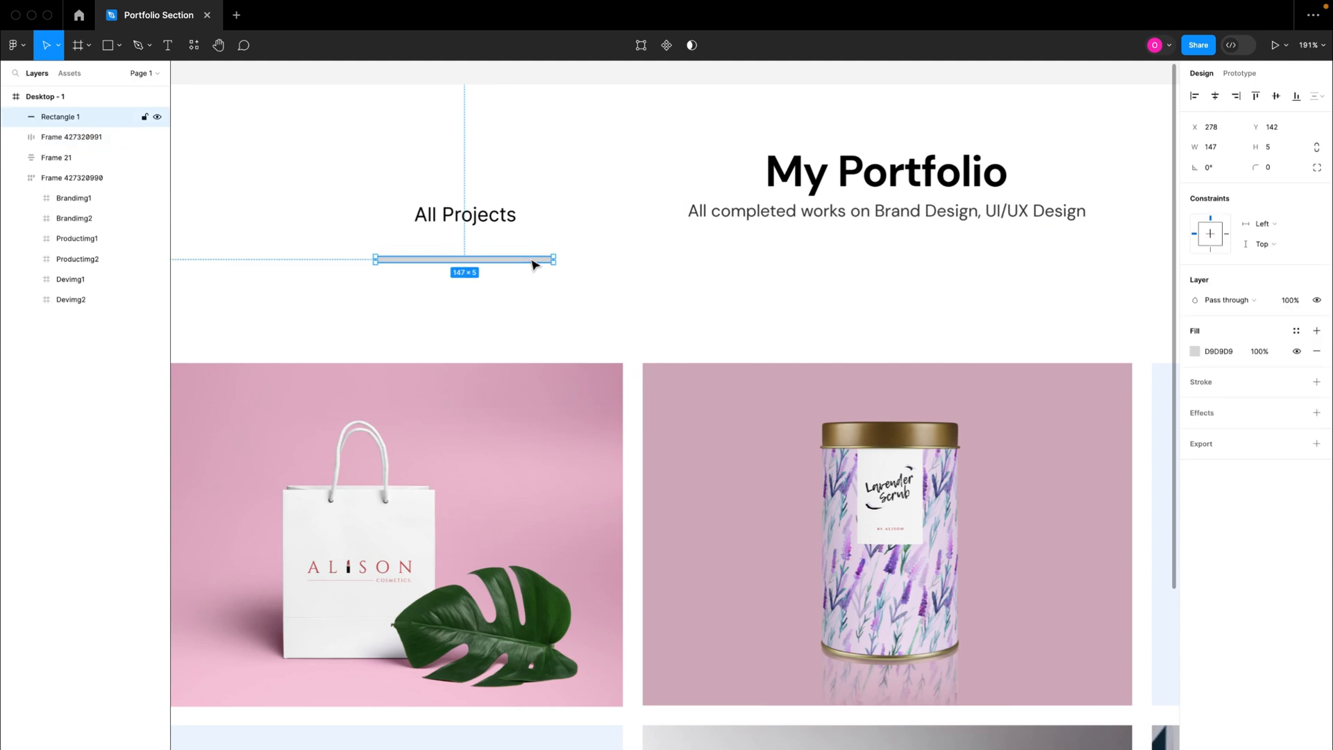
click(1216, 148)
text(145)
key(Return)
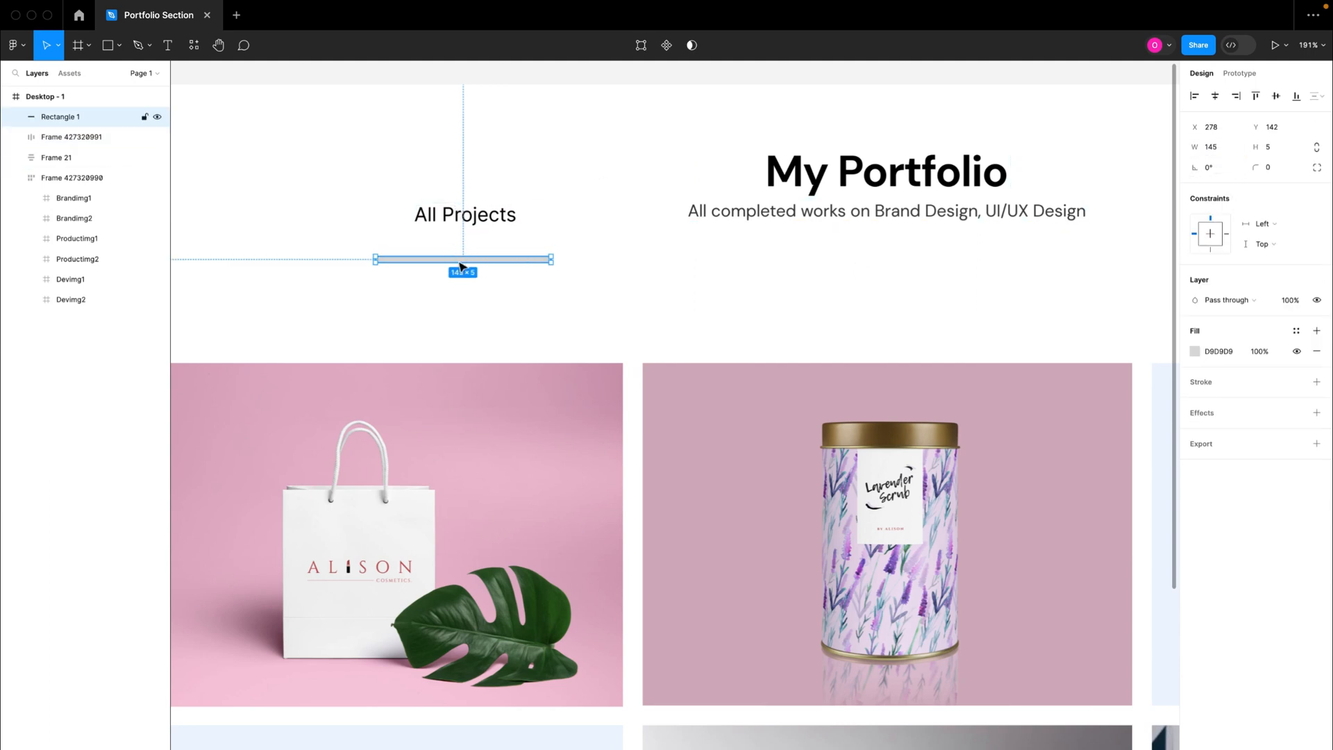
click(480, 230)
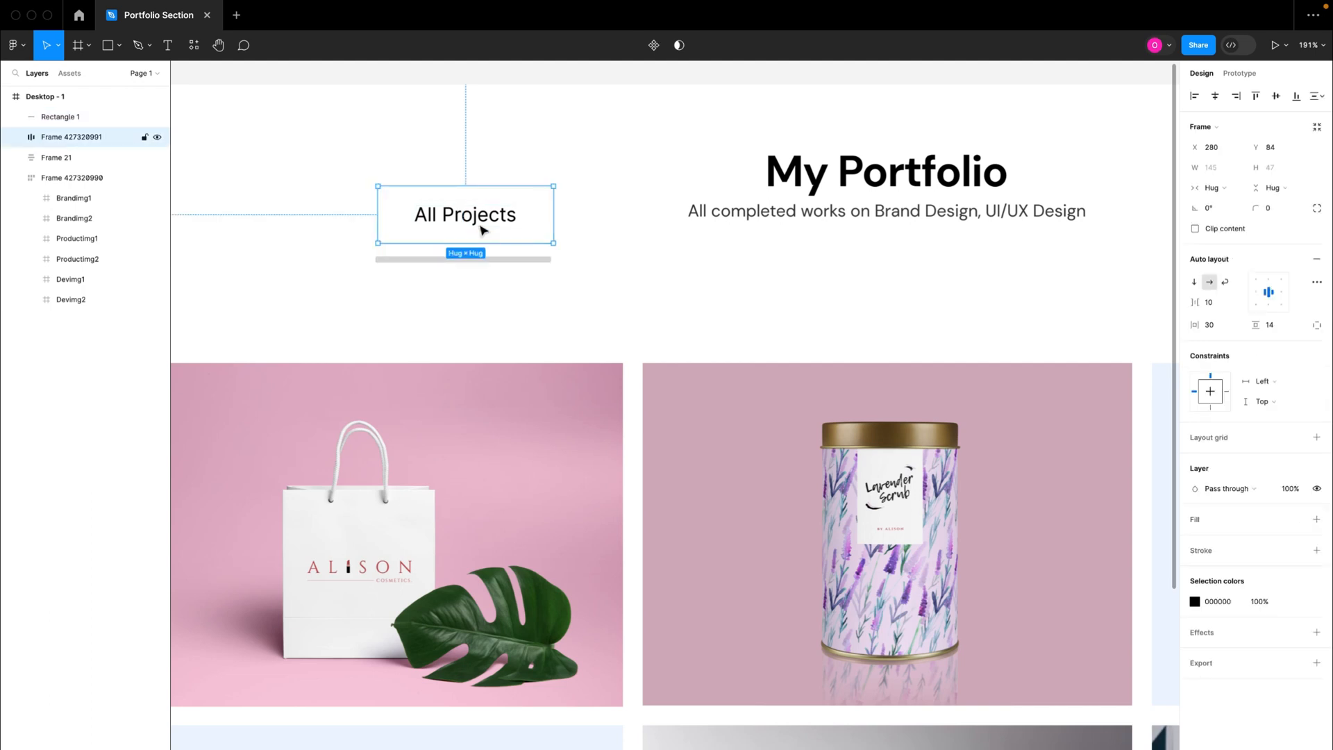
Step: Align the underline rectangle and the All Projects tab along their bottom edges and horizontal centers, and group the two
shift+click(497, 261)
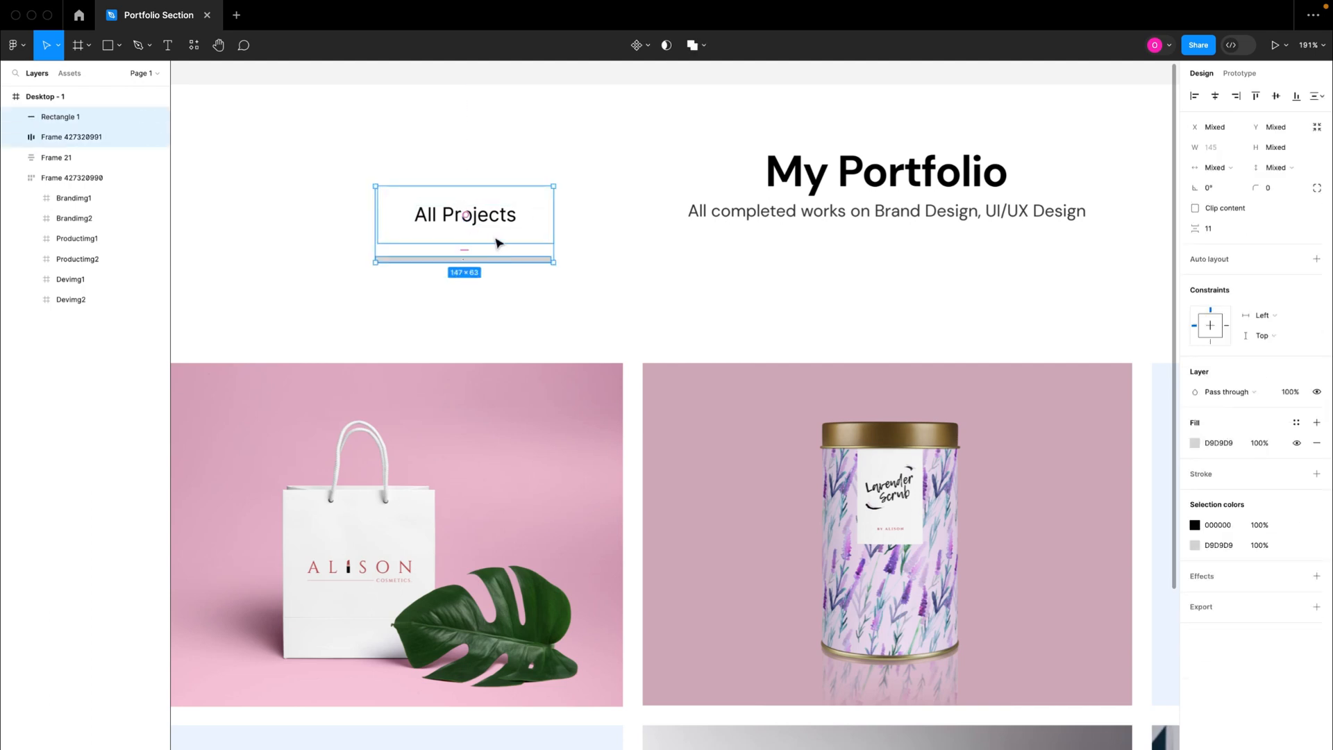
click(1297, 97)
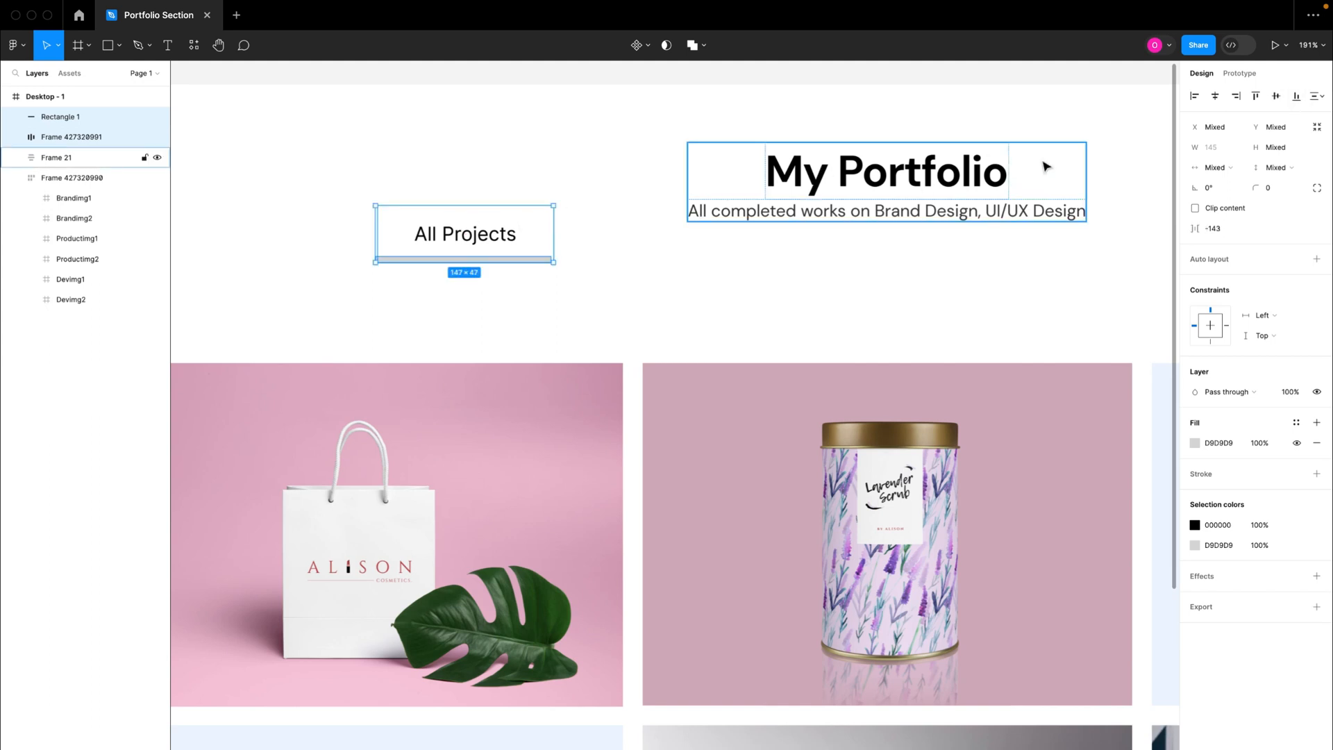
click(1216, 98)
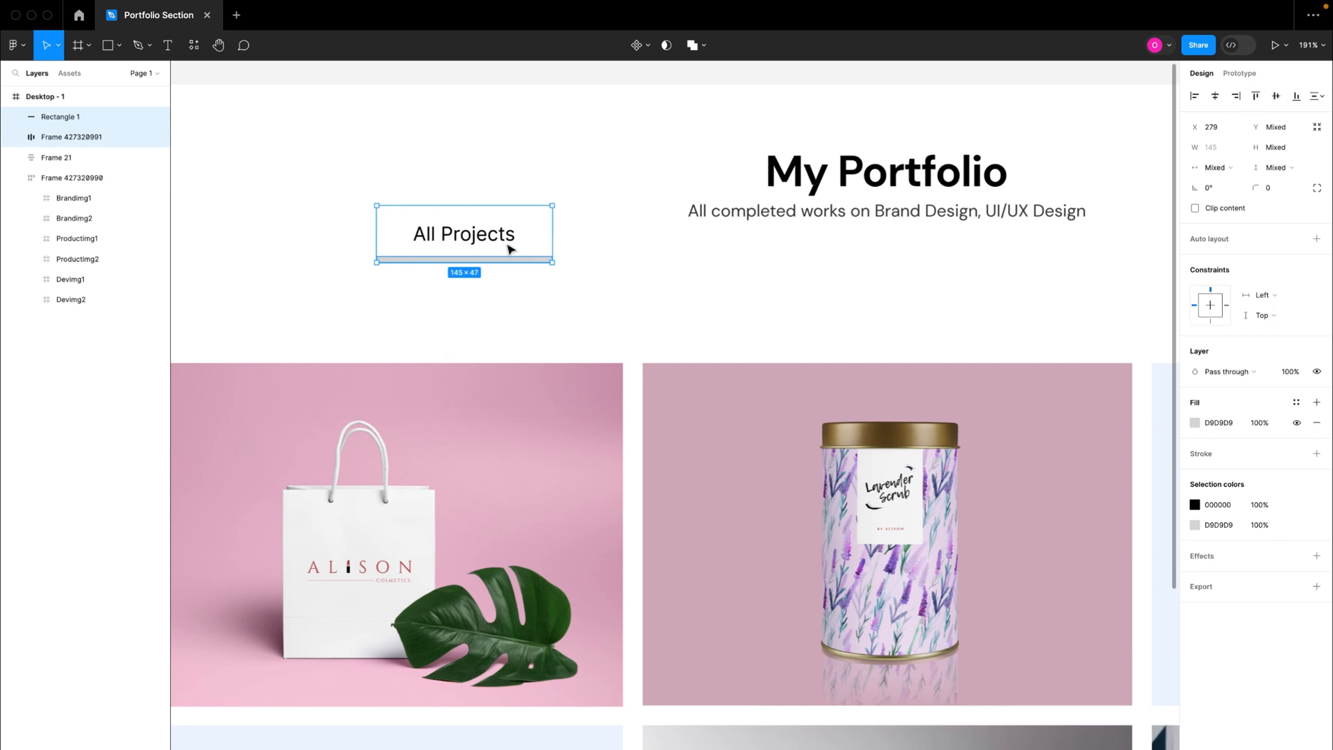
key(super+g)
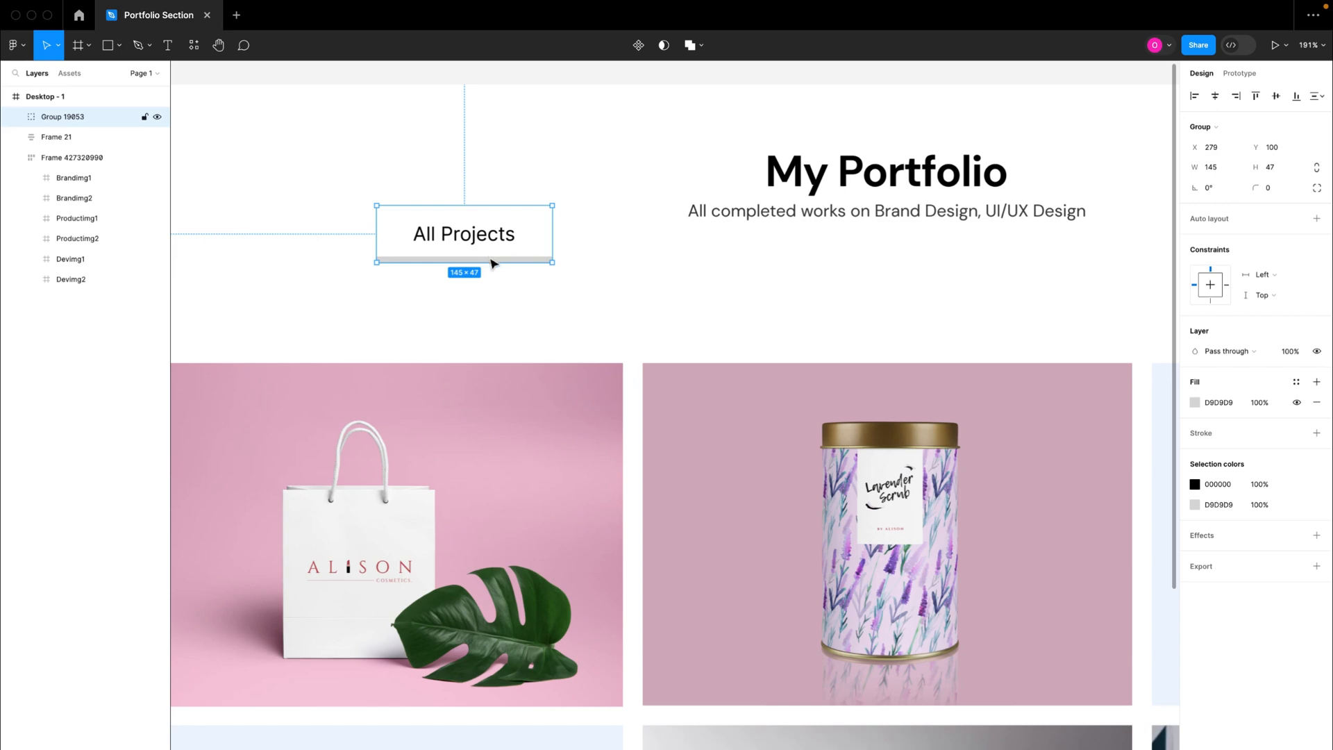
Step: Try the pink DEAFC4 and the gray 736B6F as the fill of the underline rectangle beneath All Projects
double_click(491, 262)
scroll(491, 262, down, 5)
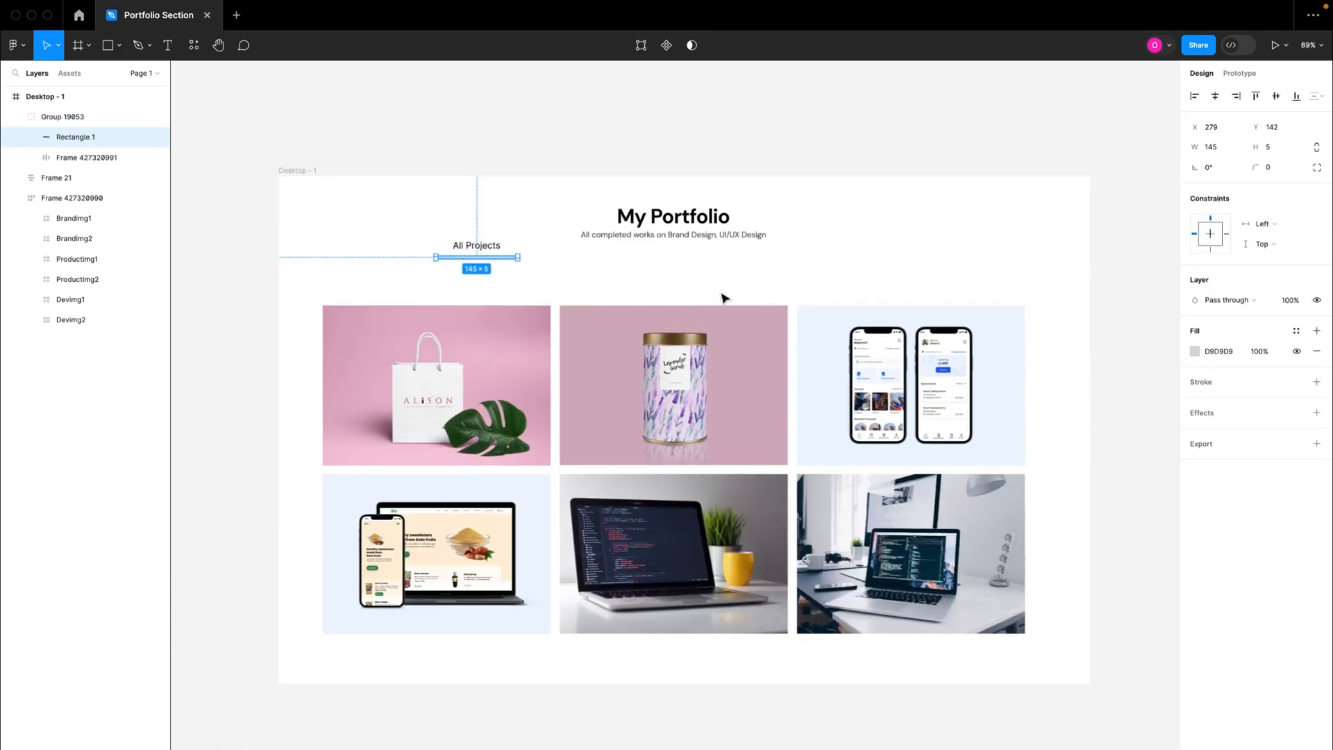
click(1195, 352)
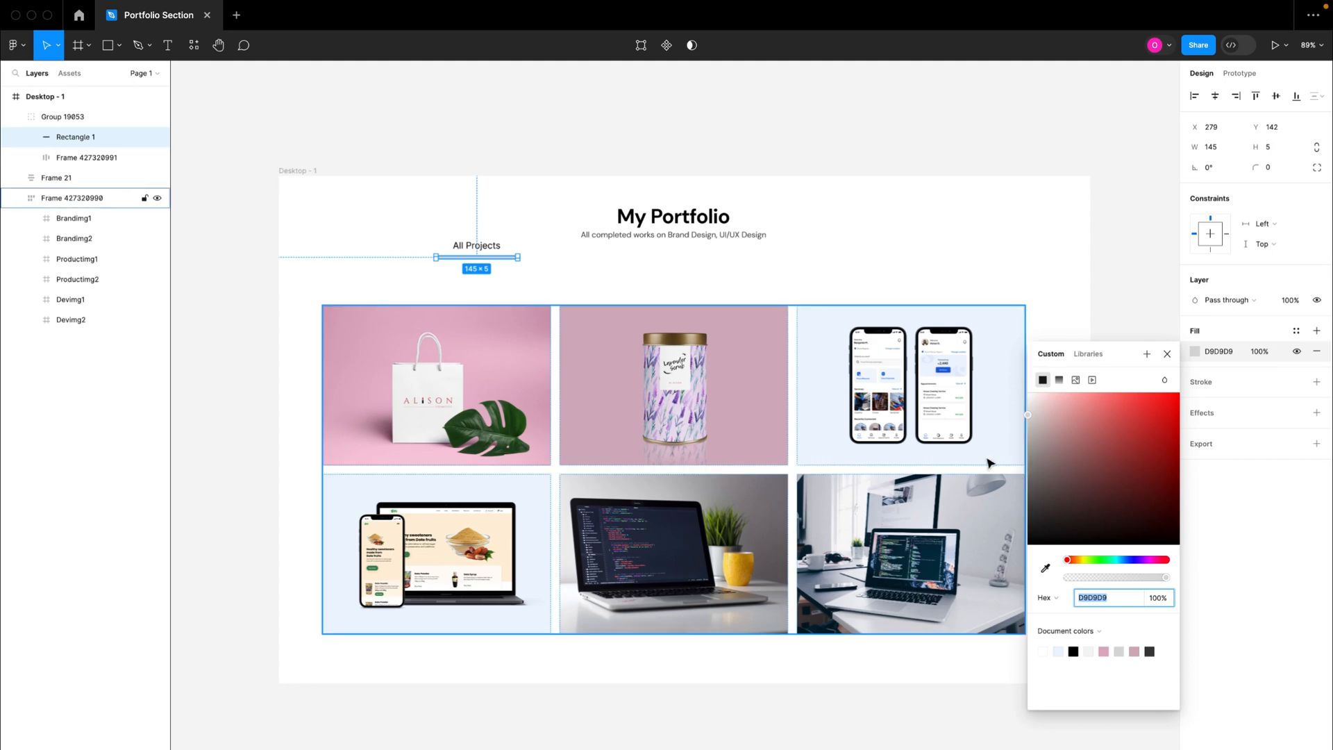
text(FF8888)
key(Return)
drag(1100, 382, 1056, 526)
click(1045, 568)
click(1105, 651)
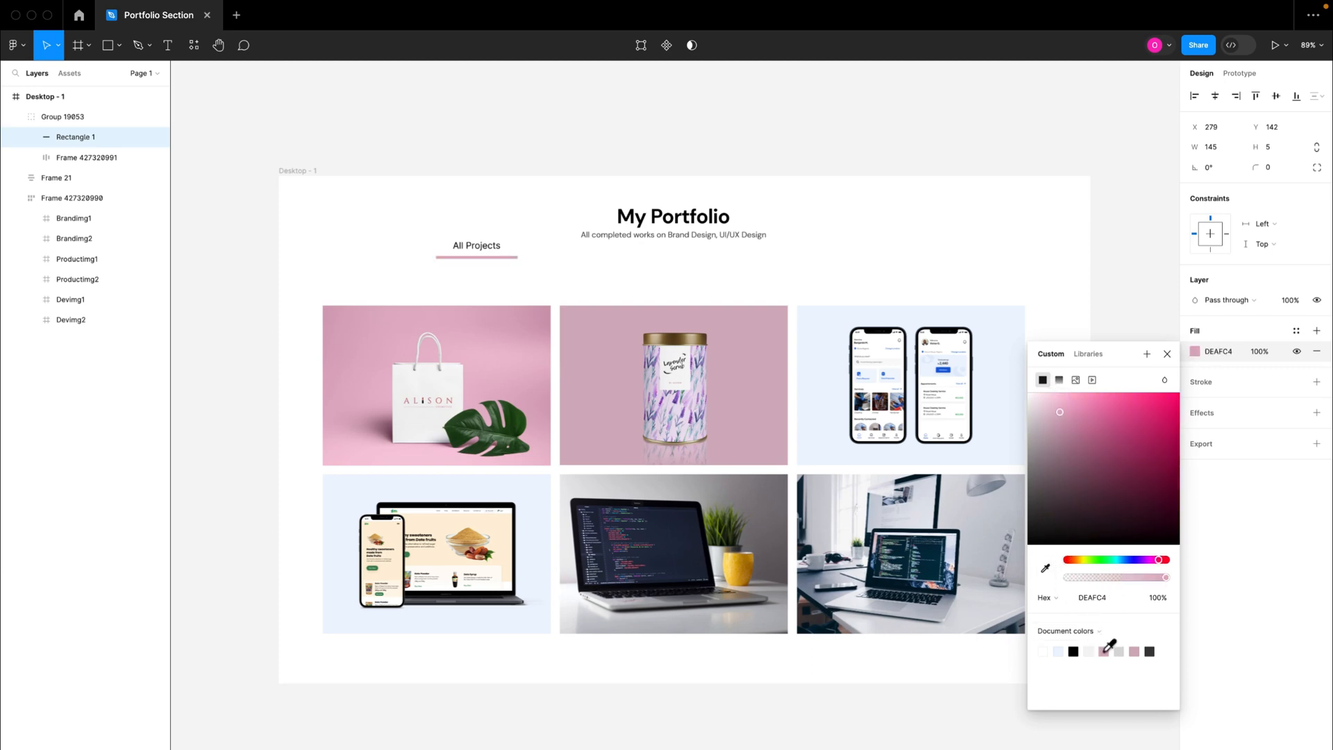
click(1038, 476)
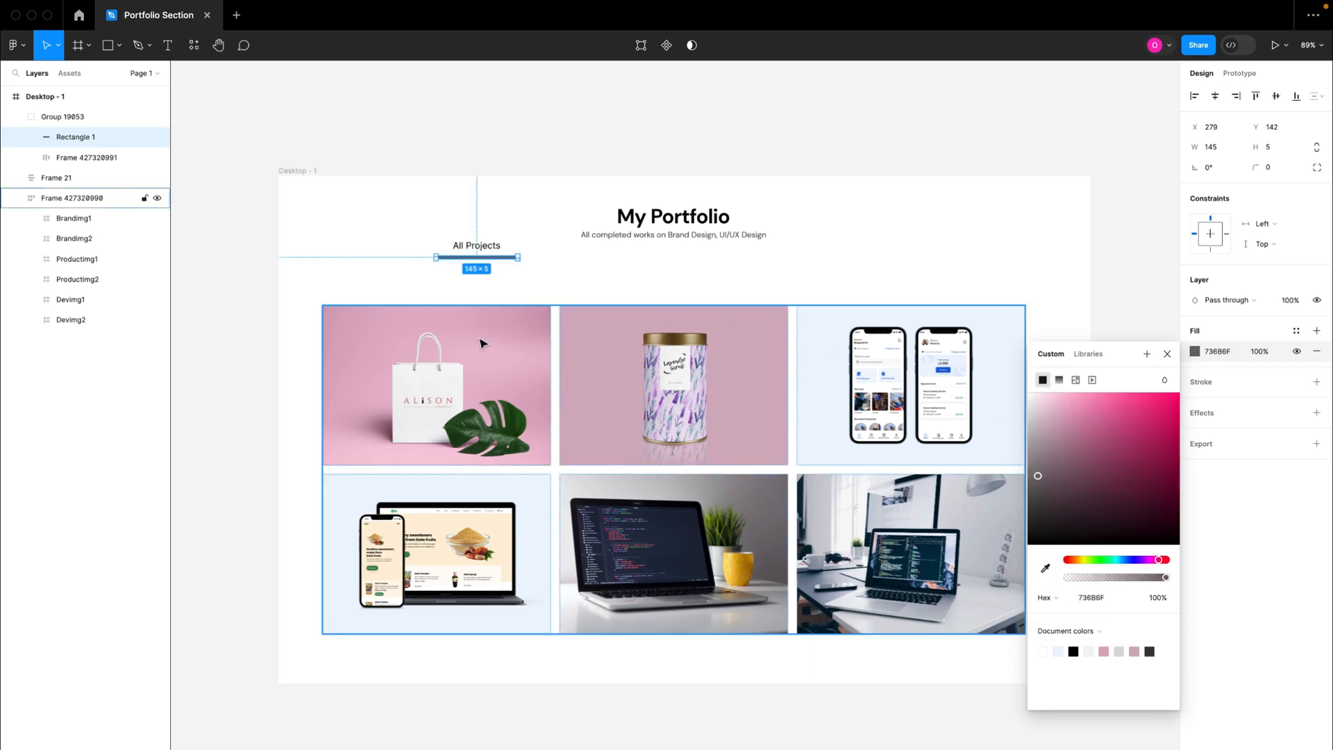
click(485, 209)
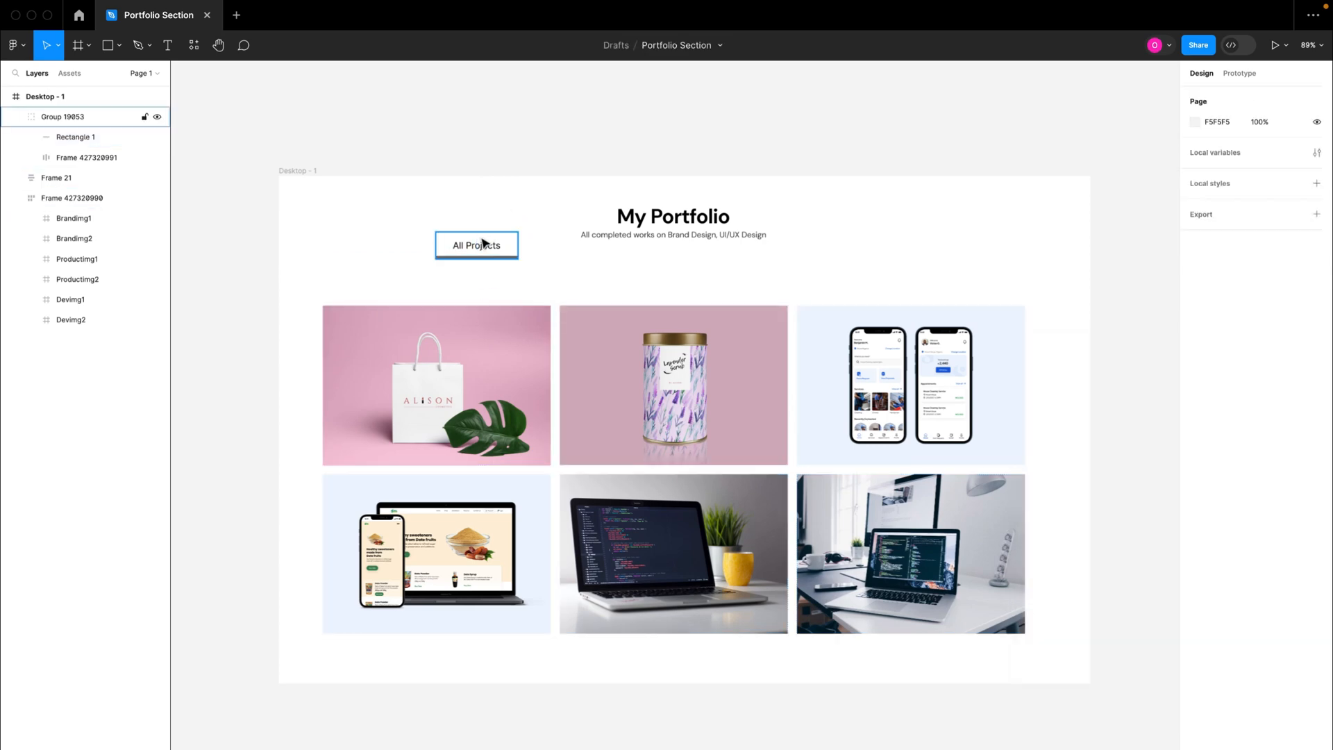
Step: Set the underline's fill to the pink E3B3C8 sampled from the background of the shopping bag image
click(487, 255)
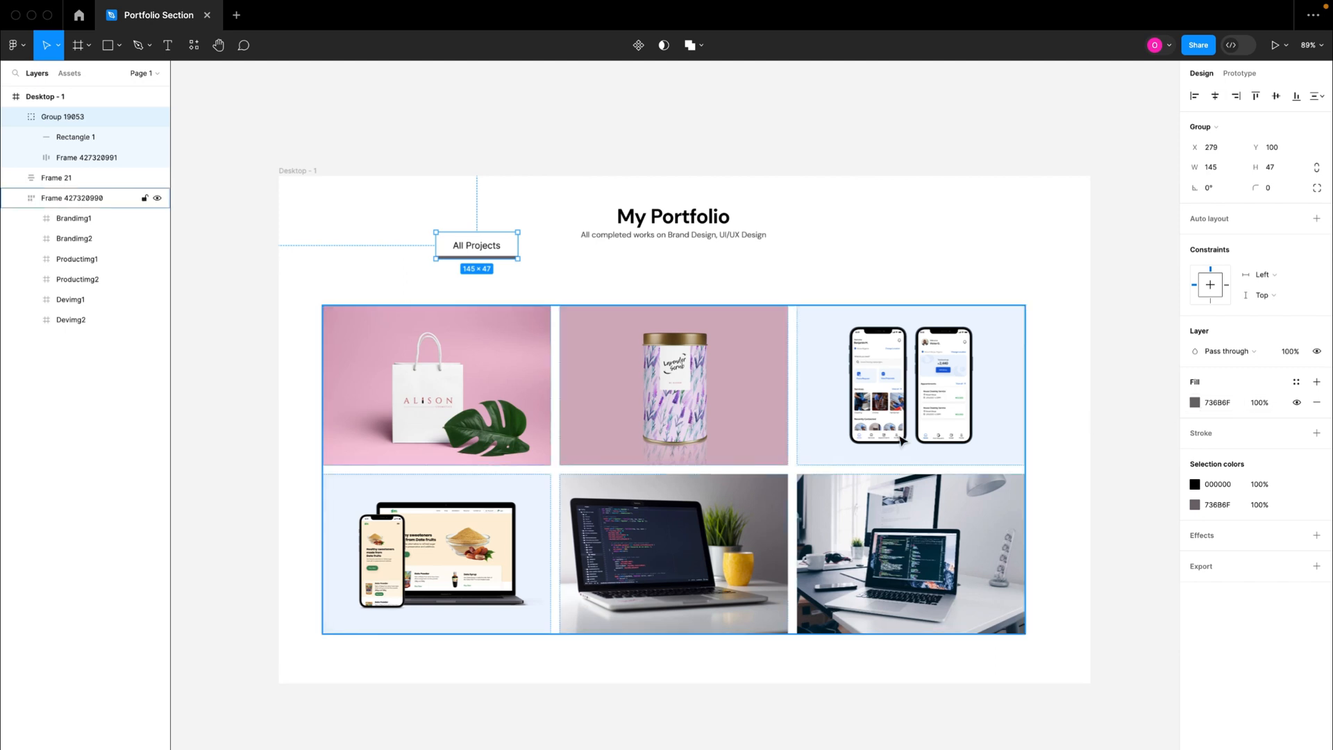
click(97, 137)
click(1195, 351)
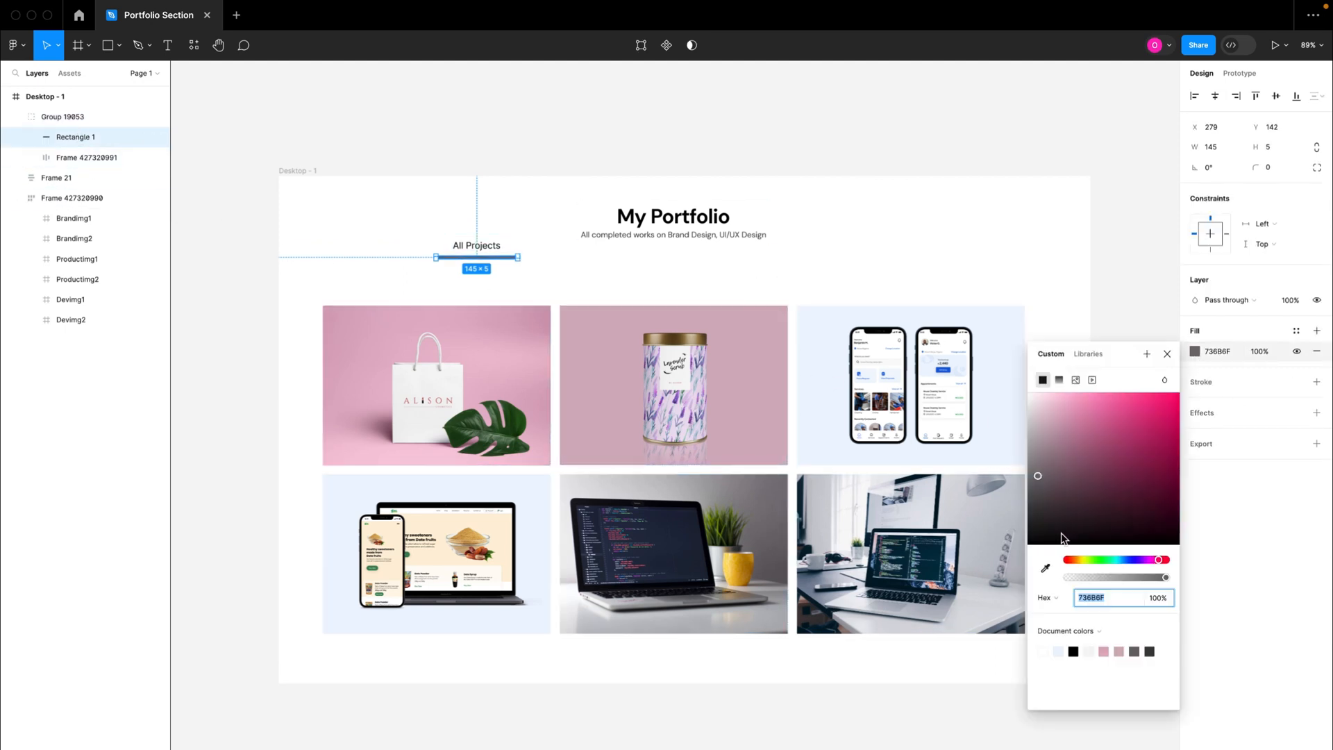
click(1046, 568)
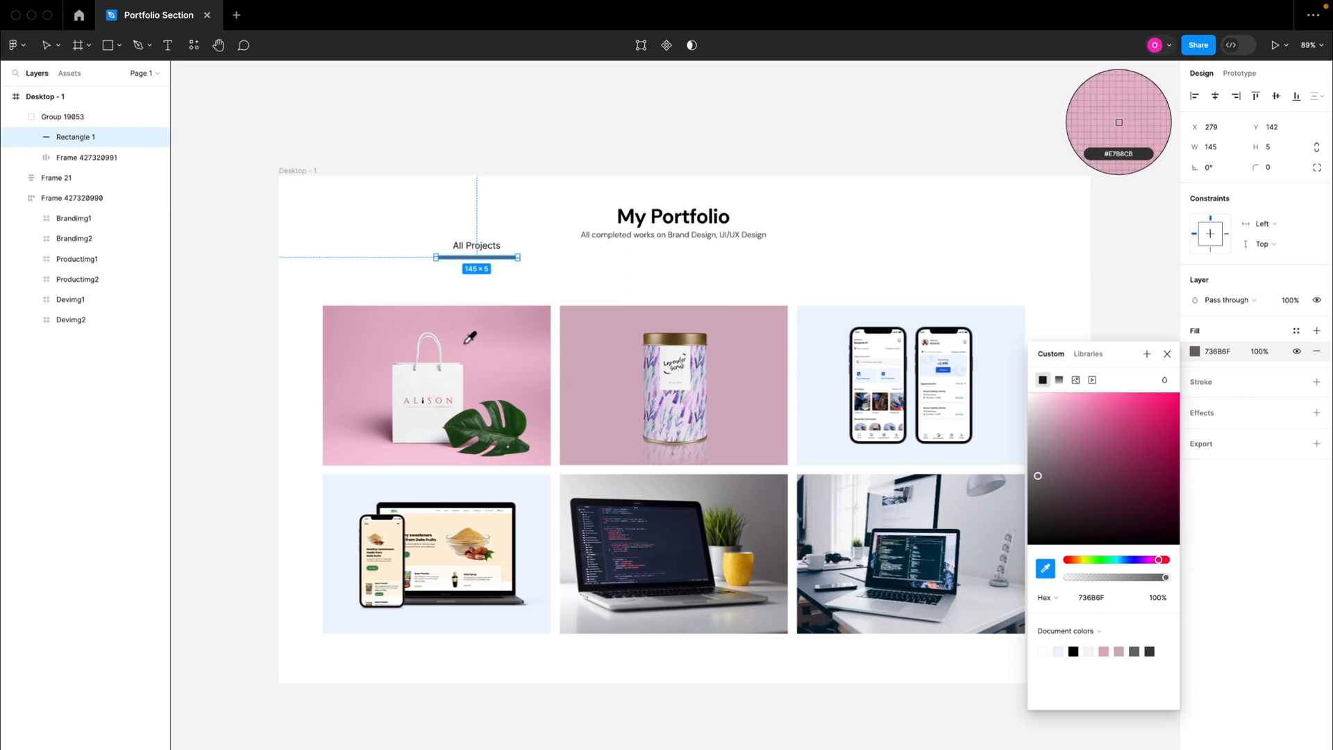
click(393, 344)
click(528, 165)
Step: Move the All Projects tab group to X 385, Y 147 below the heading and convert it into a component
drag(491, 250, 536, 278)
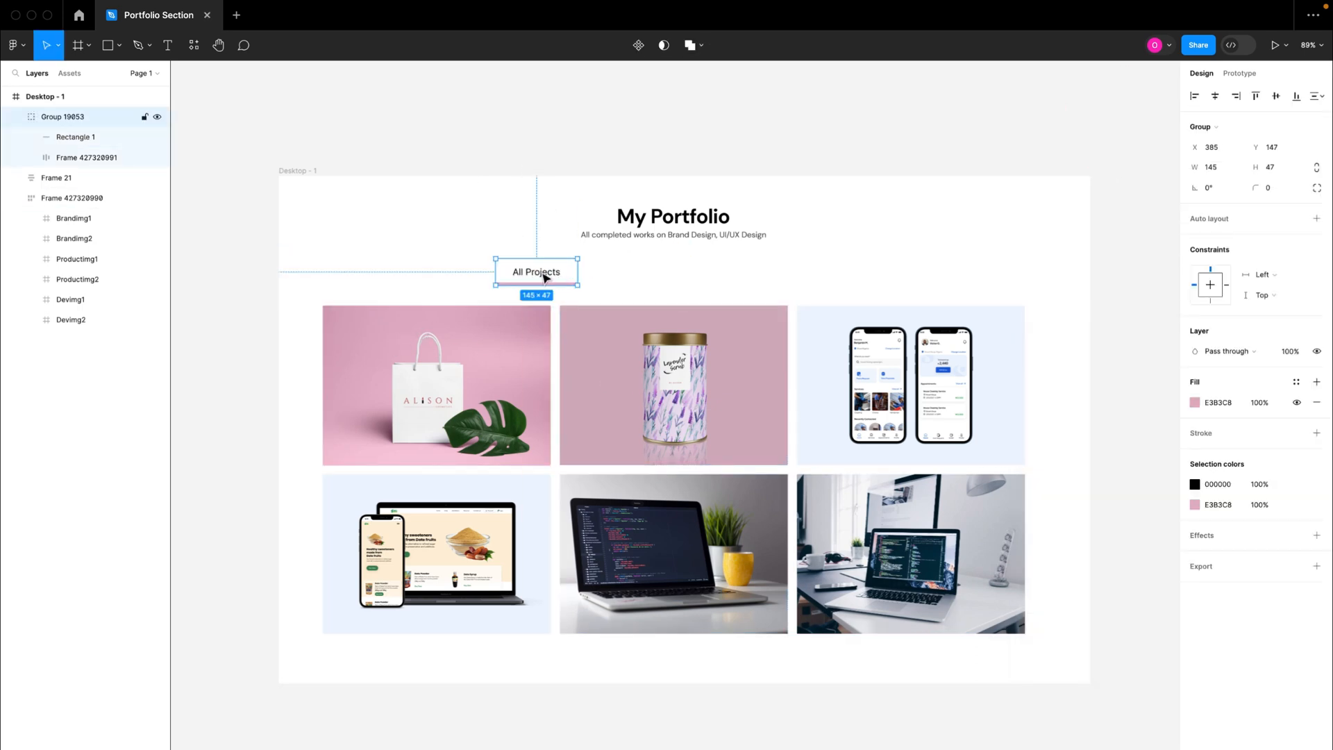
scroll(544, 278, up, 5)
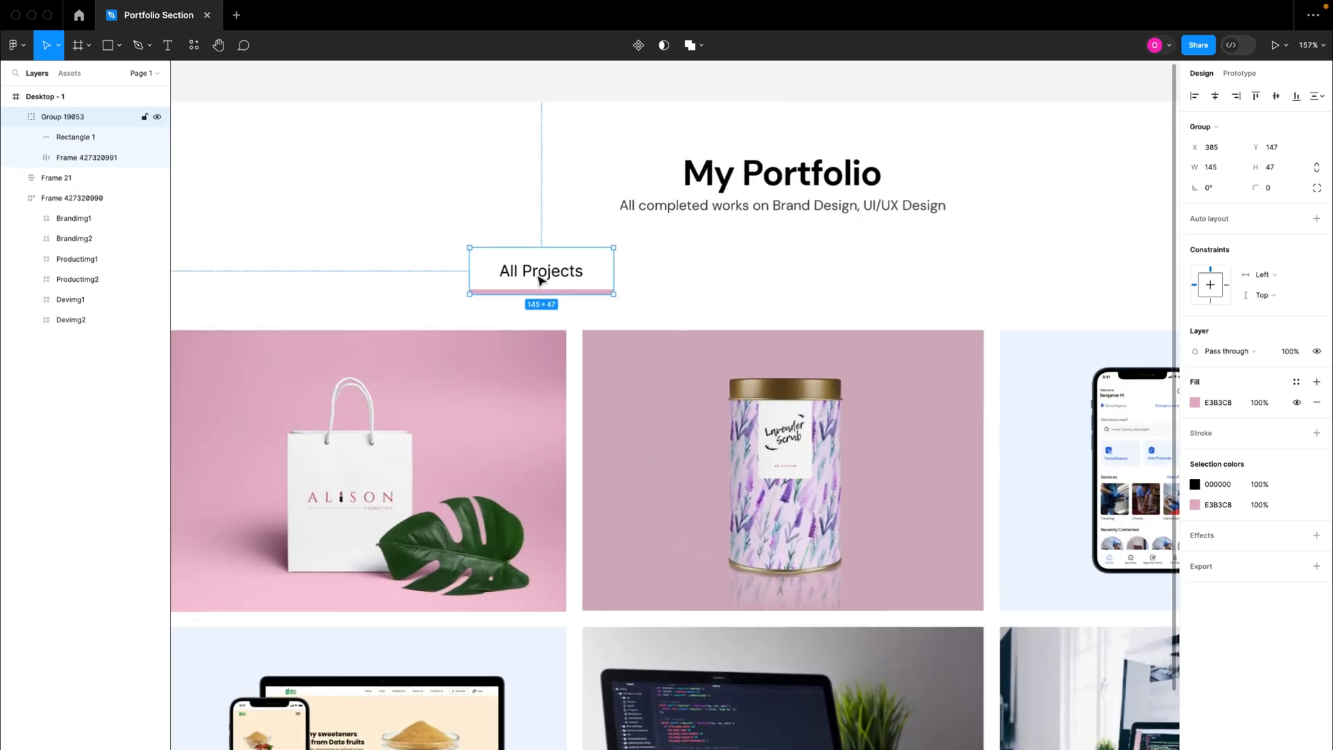
click(639, 45)
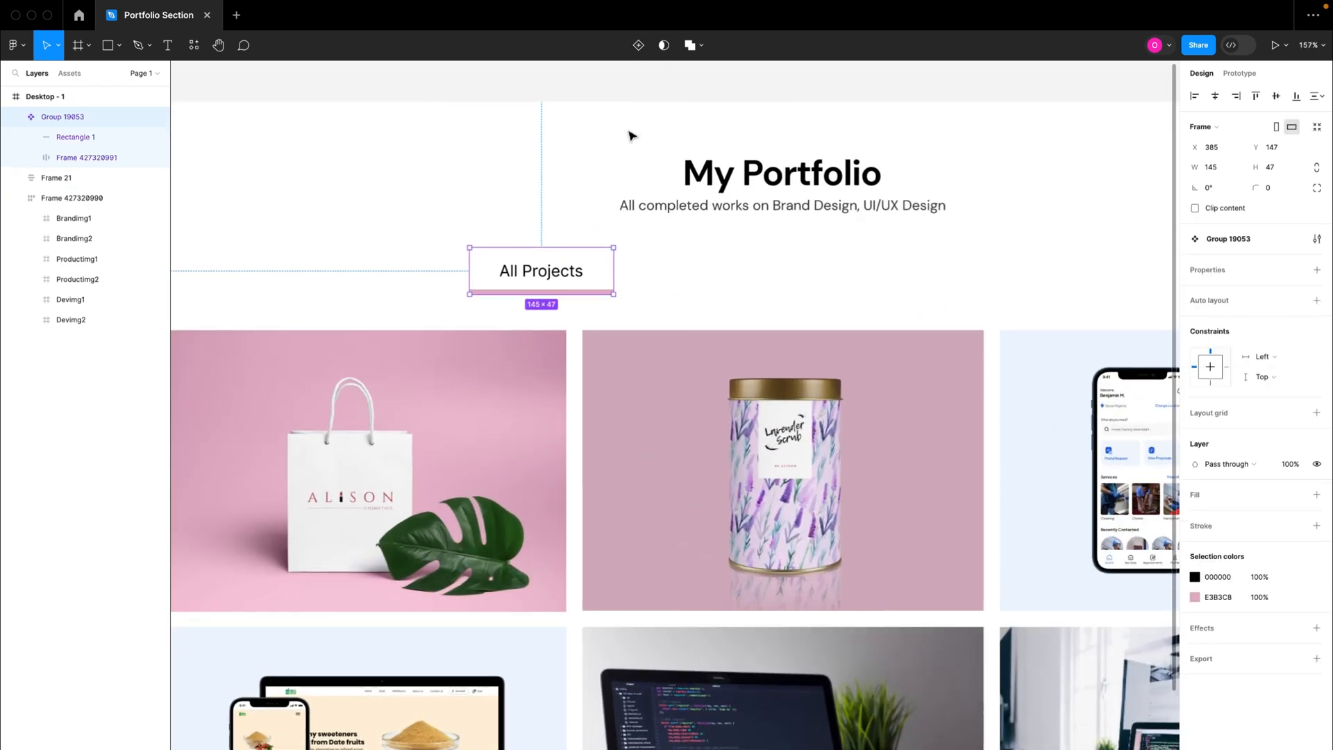
Step: Move the All Projects component above the Desktop - 1 frame and place two instances side by side between the heading and the image grid
key(shift+1)
mouse_move(557, 293)
mouse_down()
mouse_move(550, 143)
mouse_move(558, 300)
mouse_move(569, 294)
mouse_up()
double_click(545, 142)
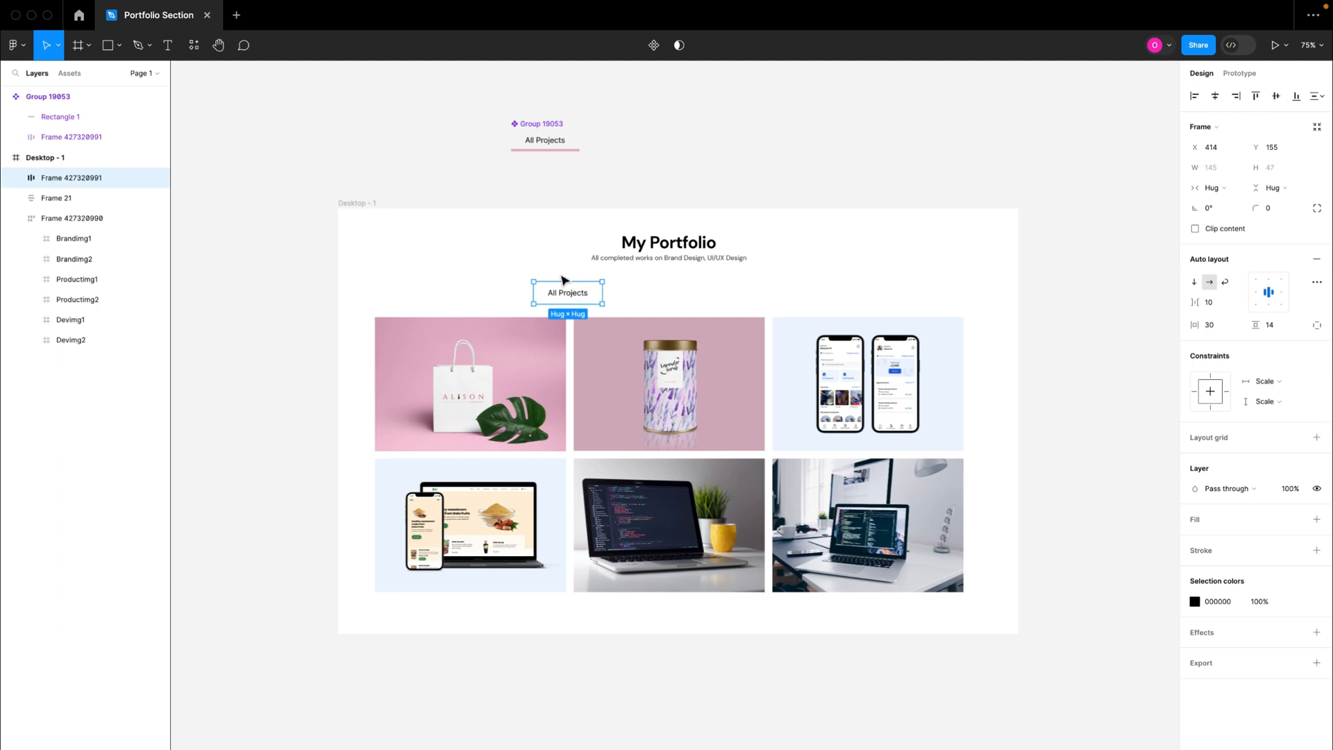
key(ctrl+z)
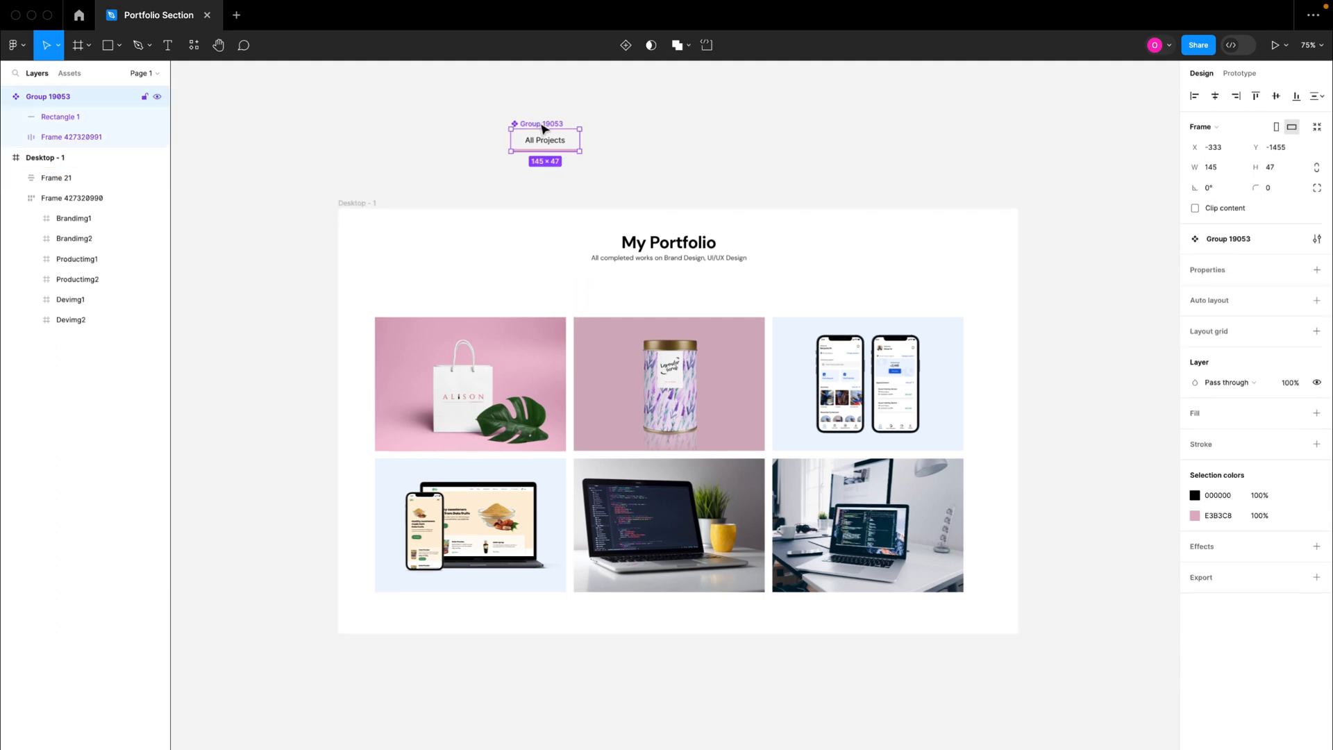
drag(545, 128, 698, 297)
scroll(556, 280, up, 3)
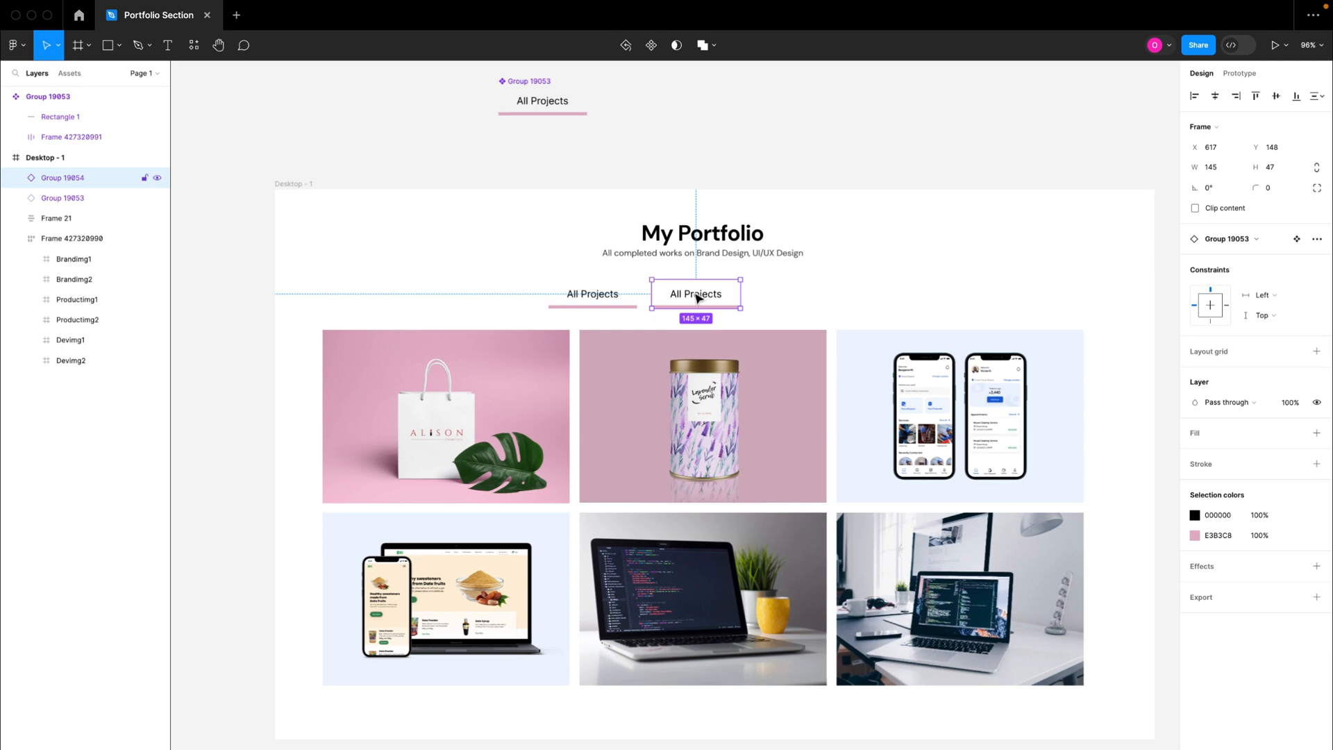
Step: Change the text of the second tab instance to "Brand Projects"
double_click(698, 297)
double_click(694, 293)
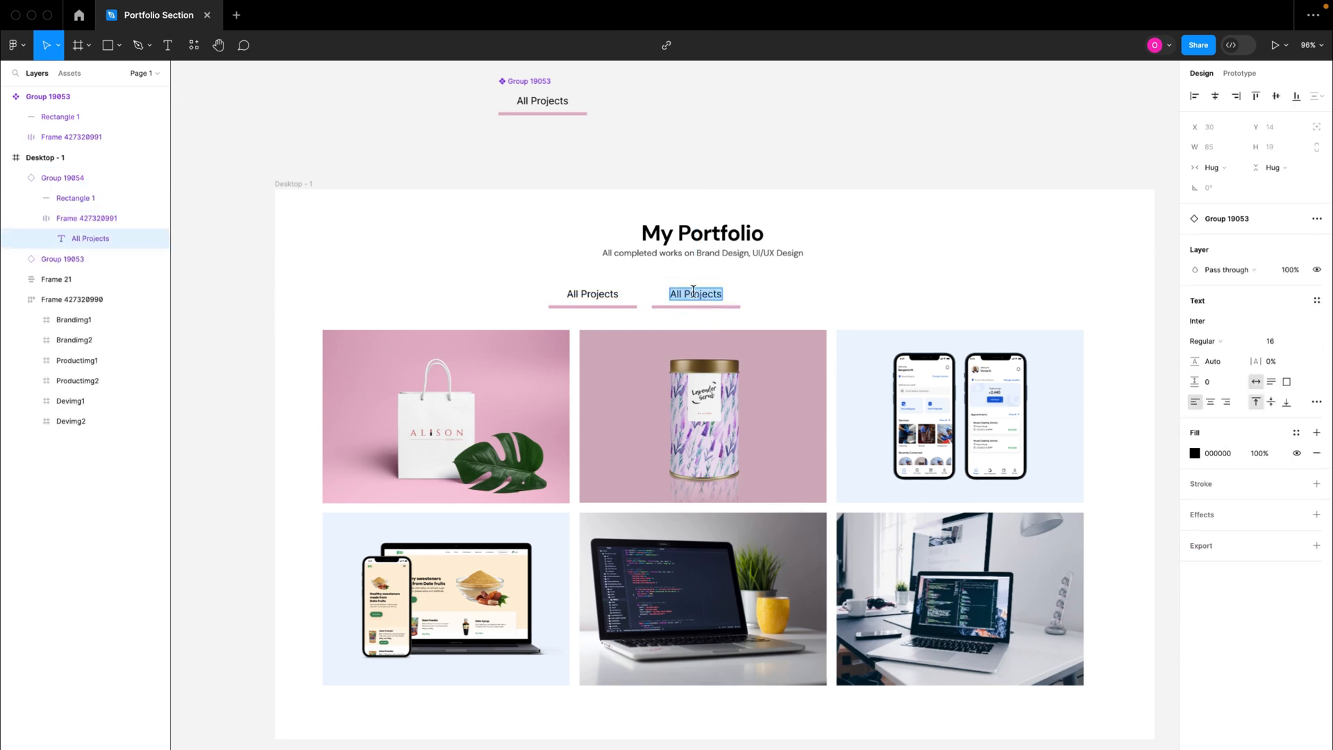
text(Brand)
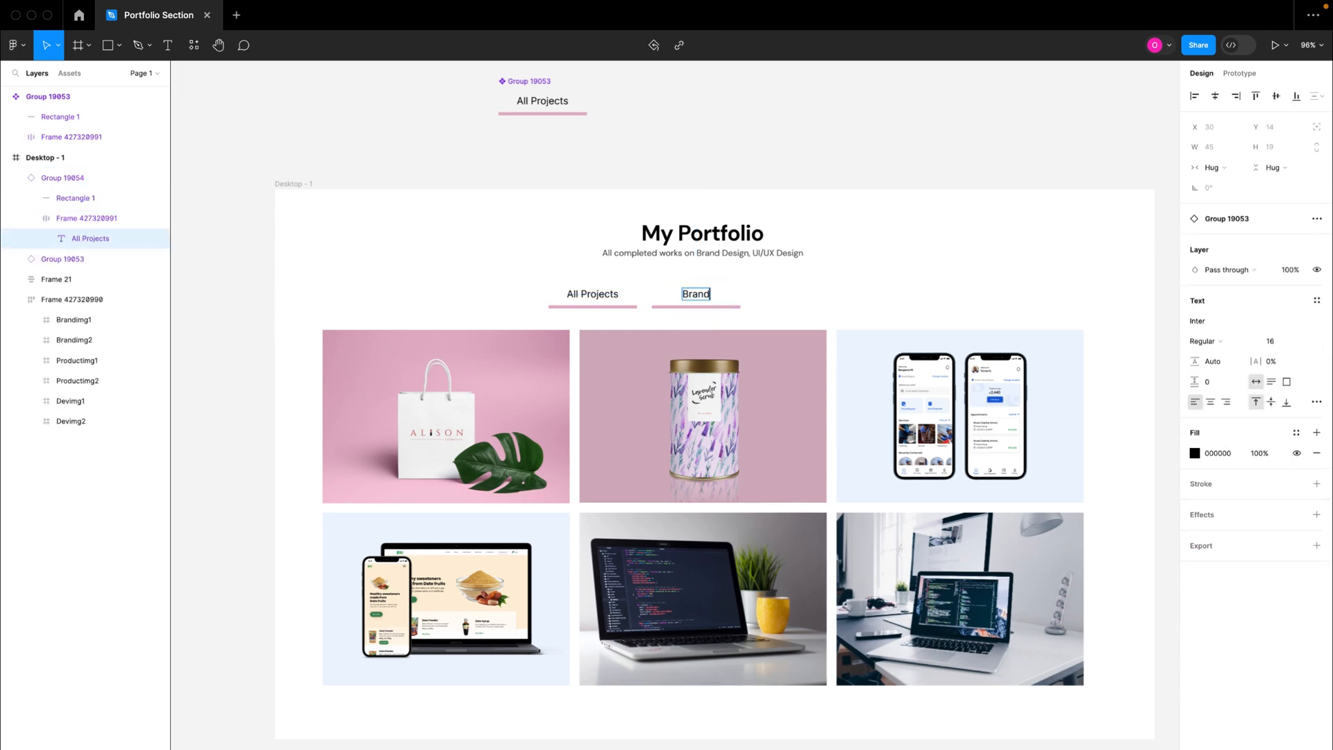
text( Projects)
click(778, 307)
click(777, 310)
click(739, 309)
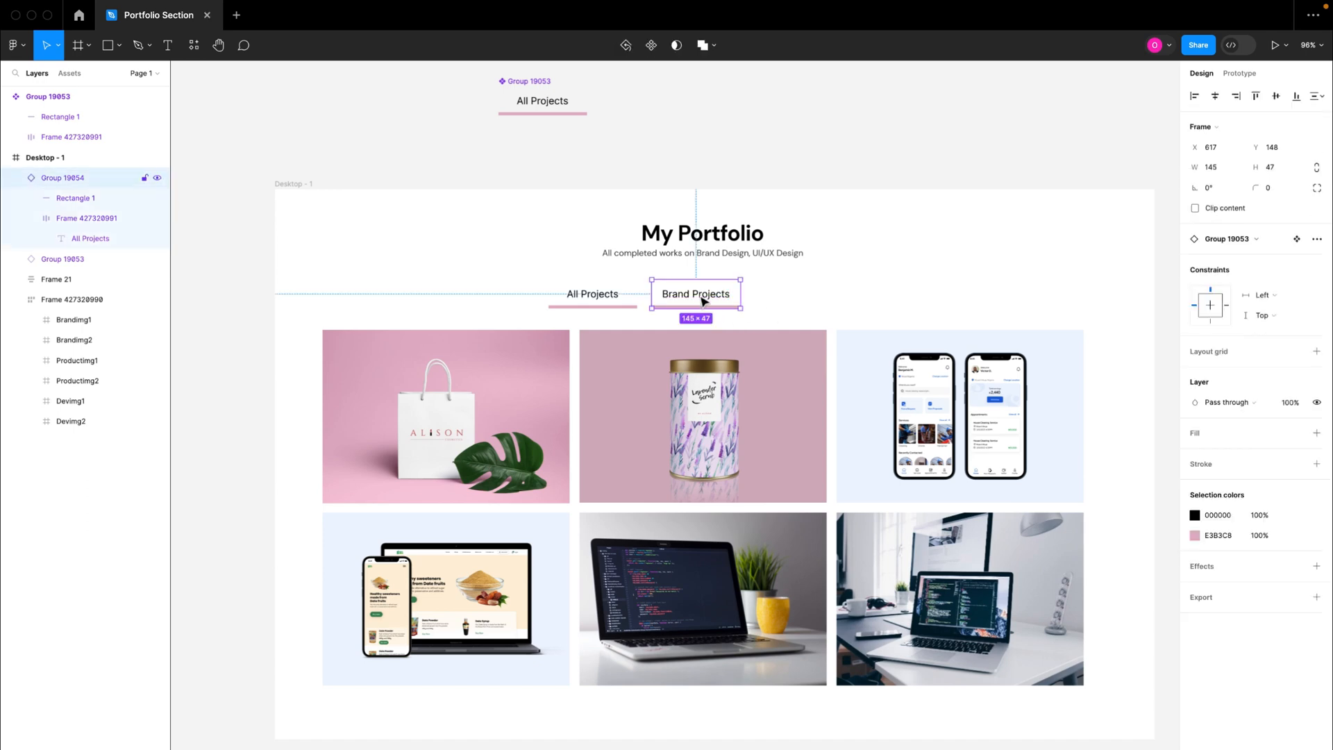
Step: Duplicate the Brand Projects tab to X 775 in the same row and change the copy's text to "Product Projects"
drag(703, 300, 800, 300)
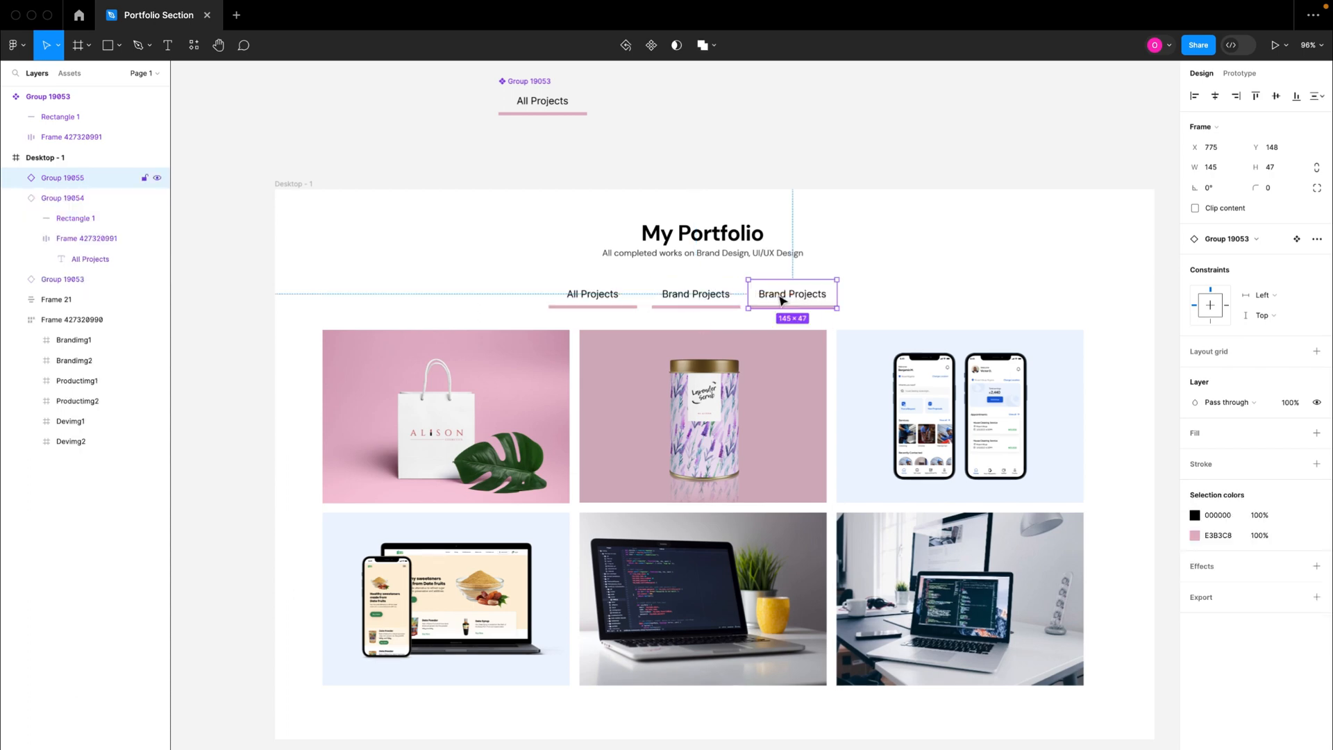
click(776, 300)
click(775, 297)
double_click(769, 293)
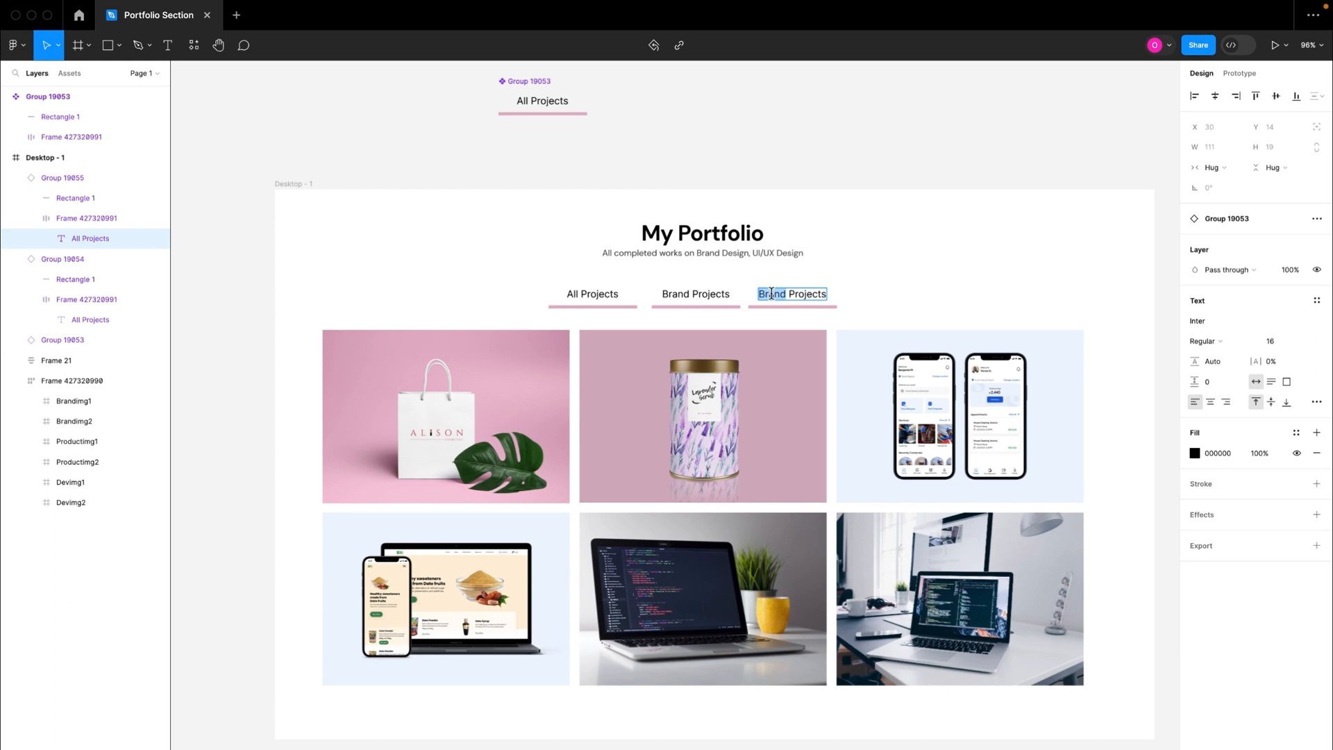
text(UI)
key(BackSpace)
key(BackSpace)
text(Product)
key(Escape)
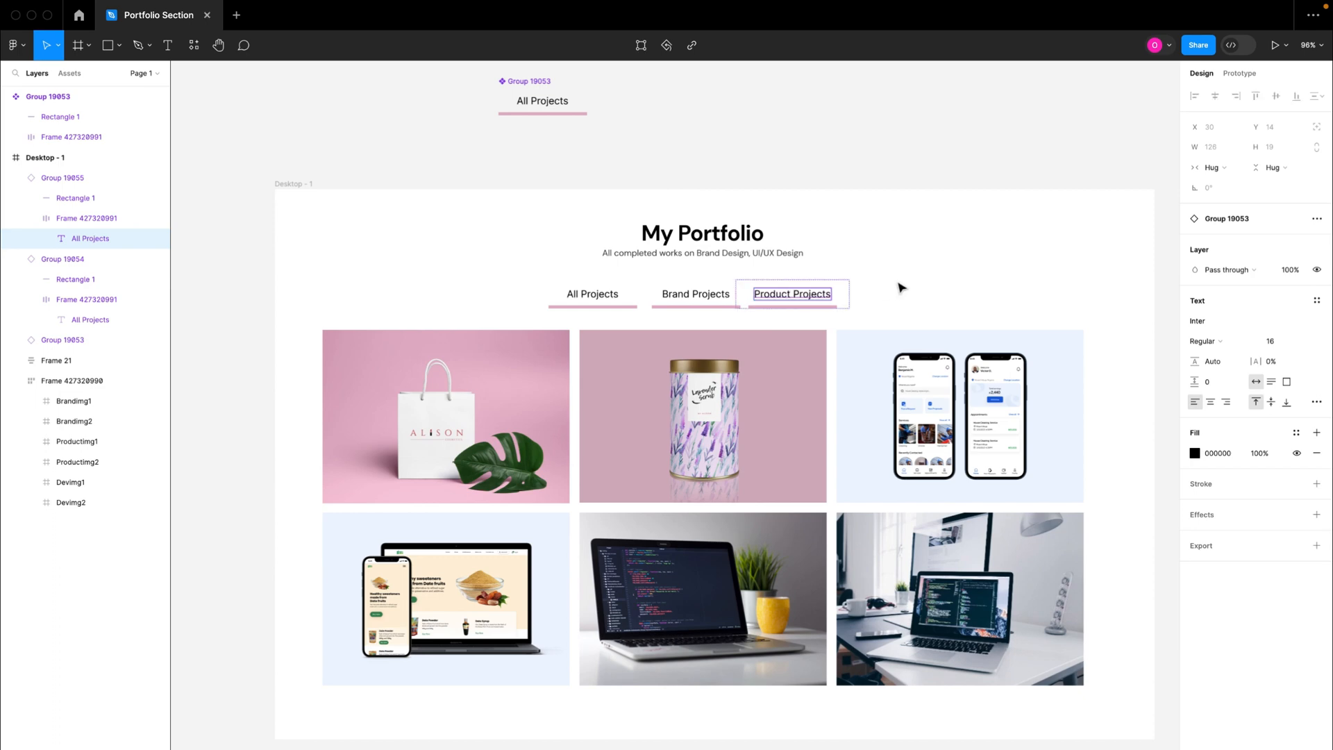
click(895, 289)
Step: Duplicate the Product Projects tab to X 951 in the same row and change the copy's text to "DEV Projects"
click(806, 300)
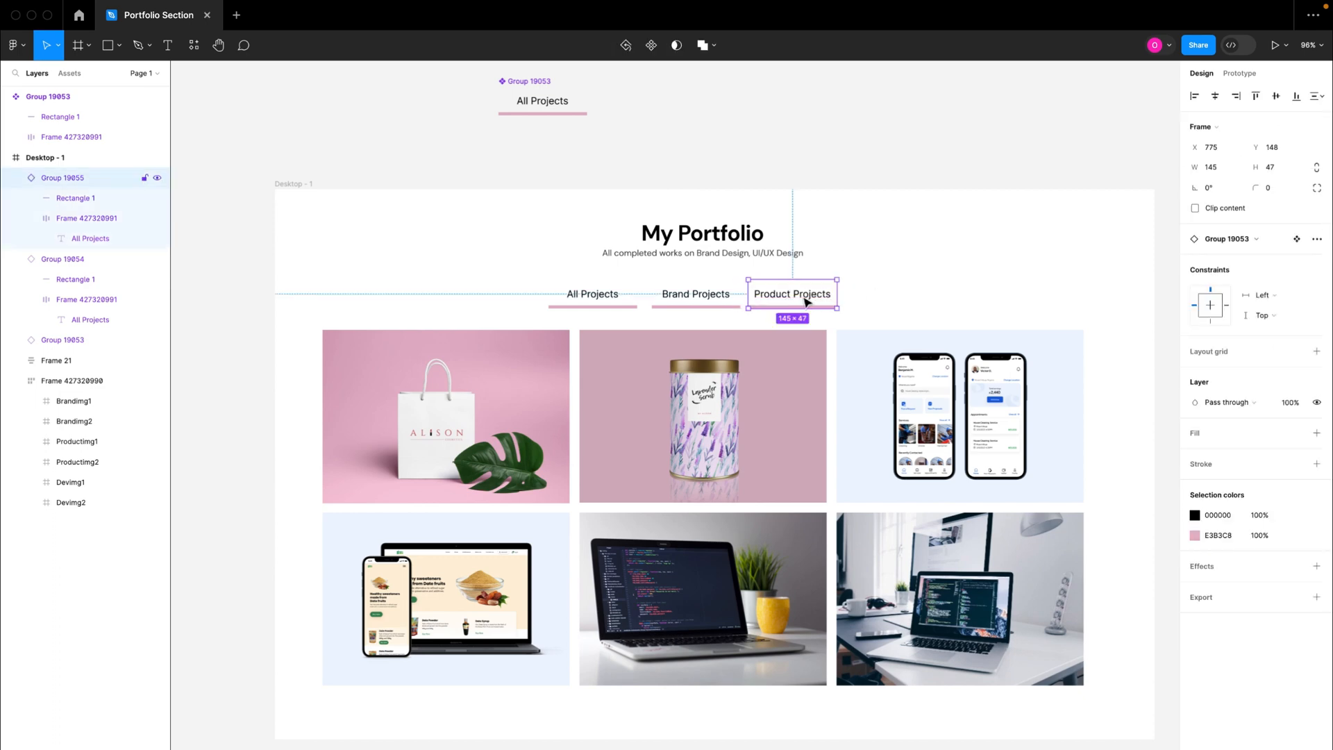
alt+drag(805, 301, 913, 302)
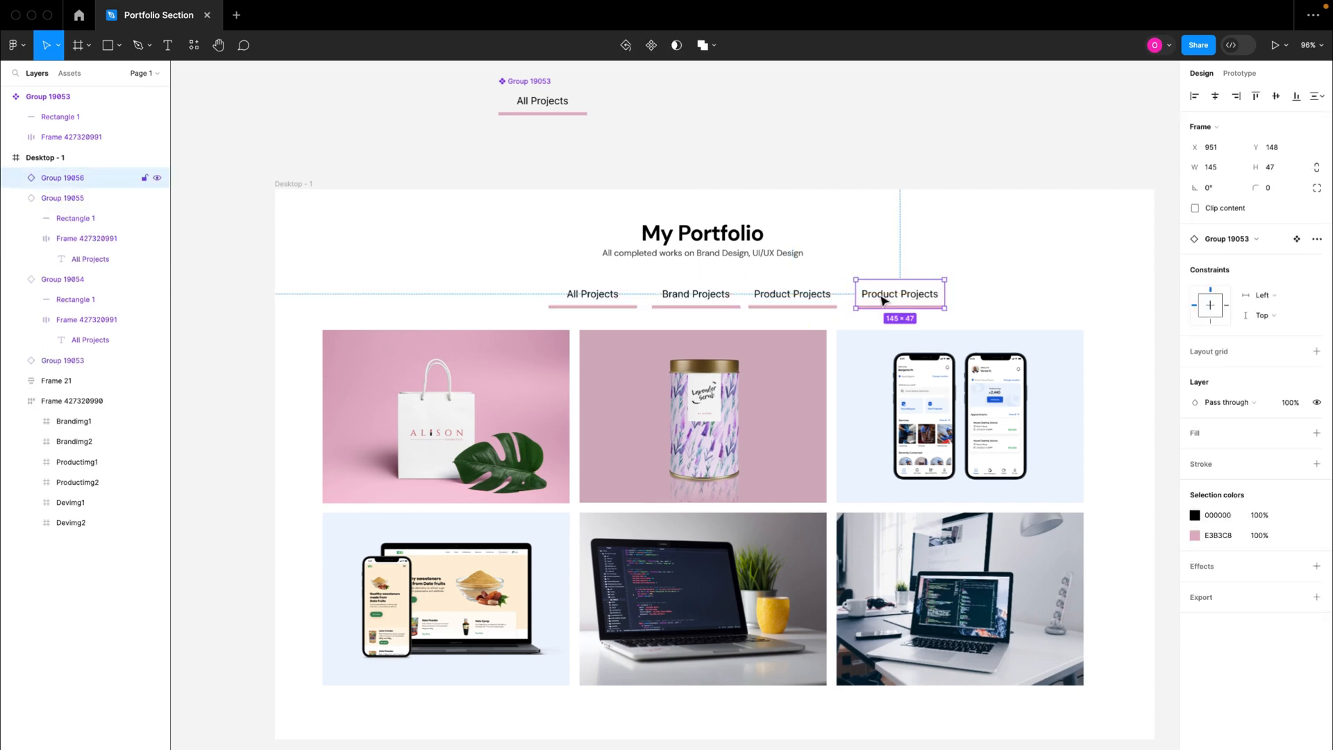
double_click(883, 297)
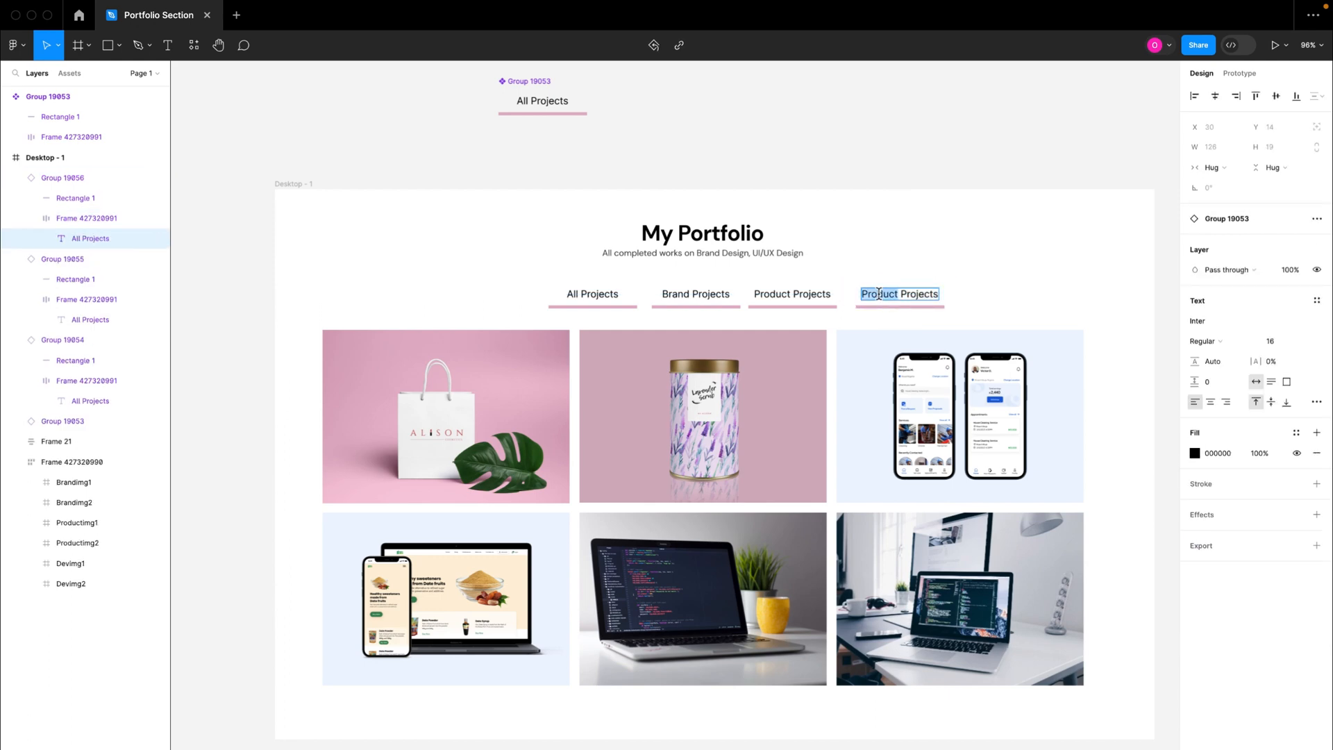
text(DEV)
click(958, 271)
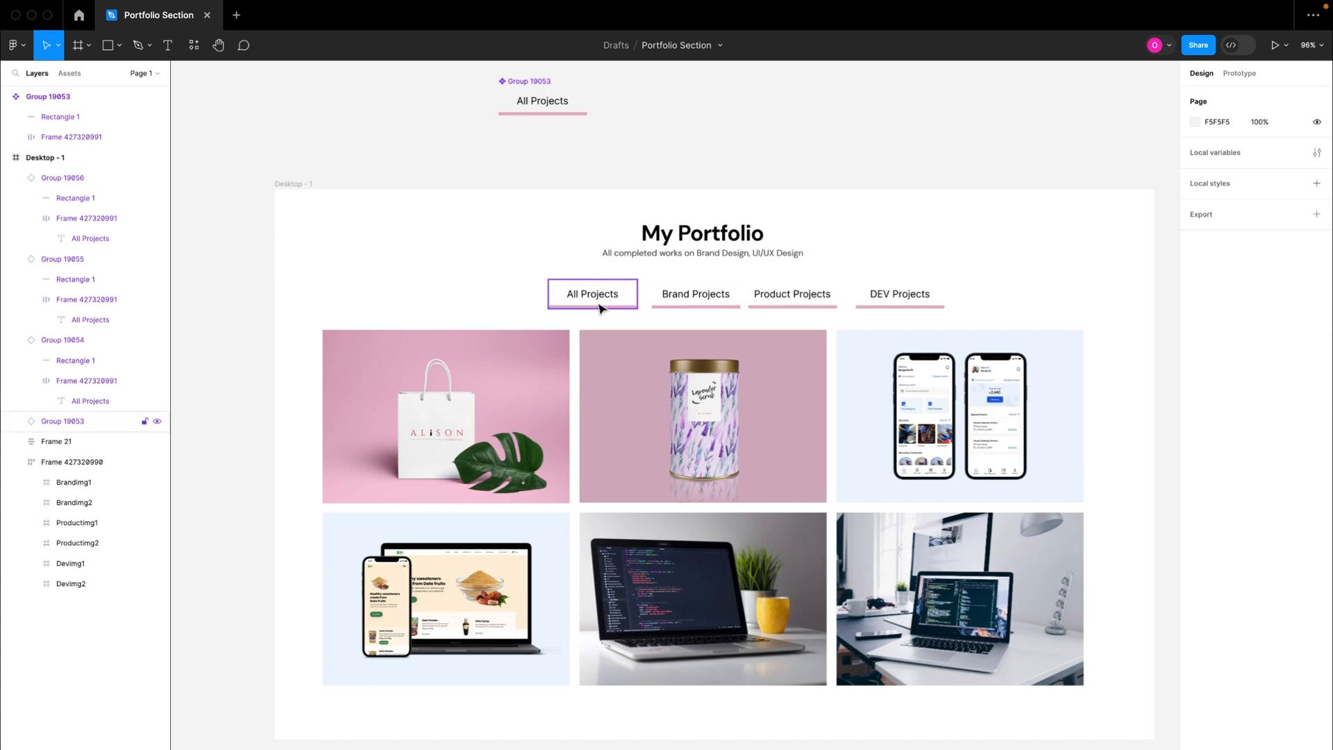
Step: Remove the word "Projects" from the Brand, Product and DEV tab labels
double_click(717, 300)
double_click(717, 300)
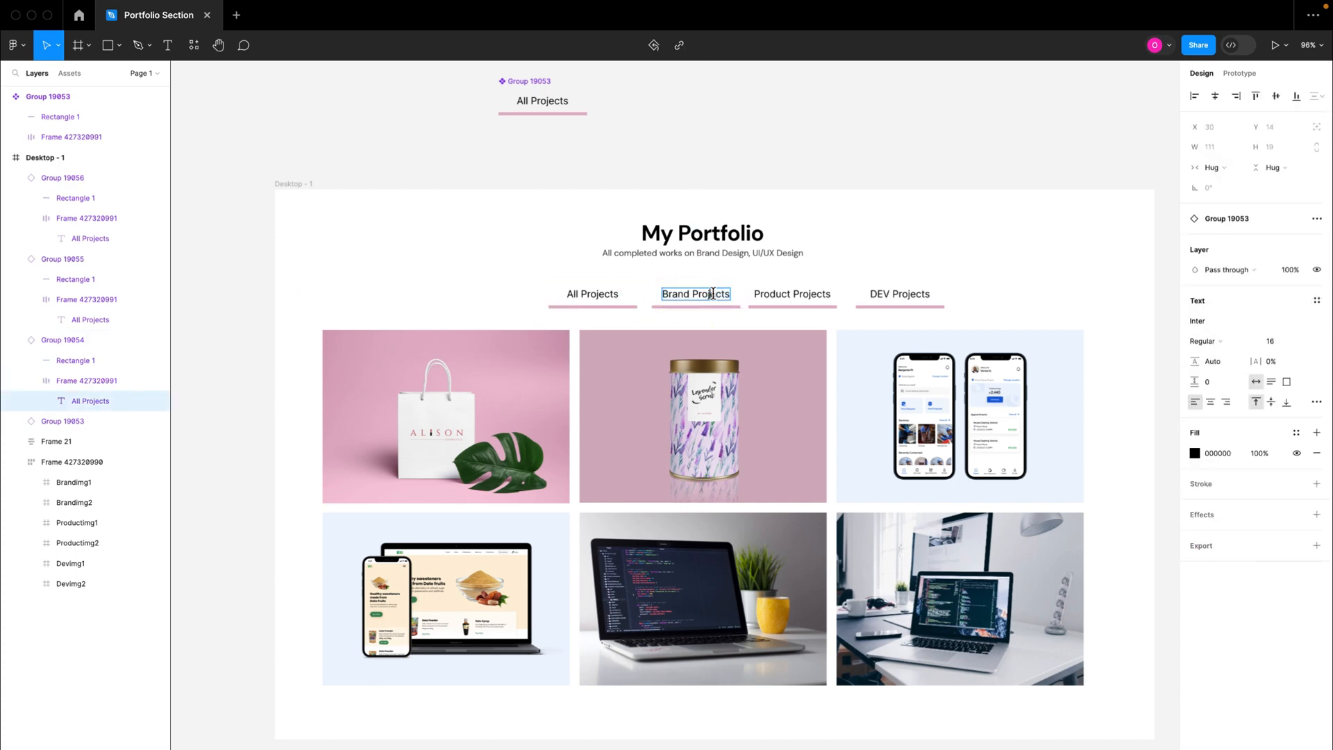
double_click(714, 294)
key(BackSpace)
double_click(812, 292)
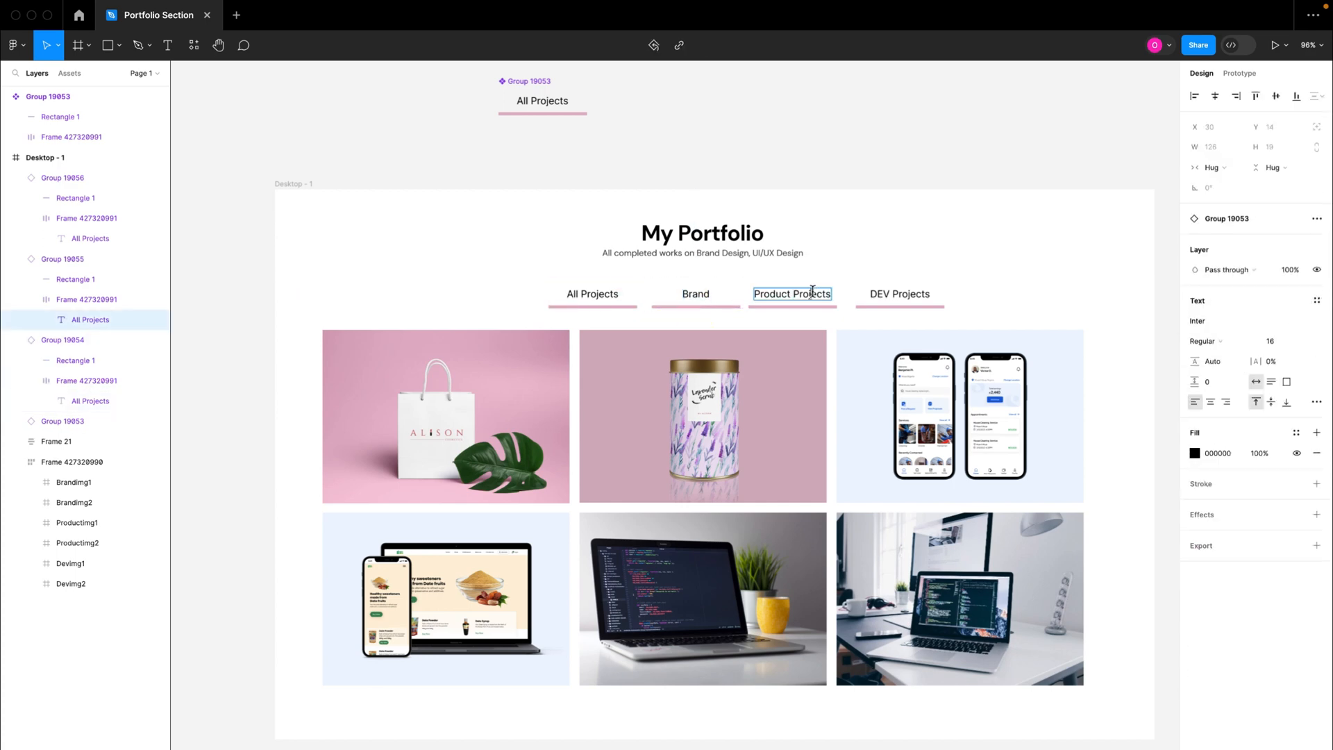
key(BackSpace)
double_click(900, 294)
double_click(914, 294)
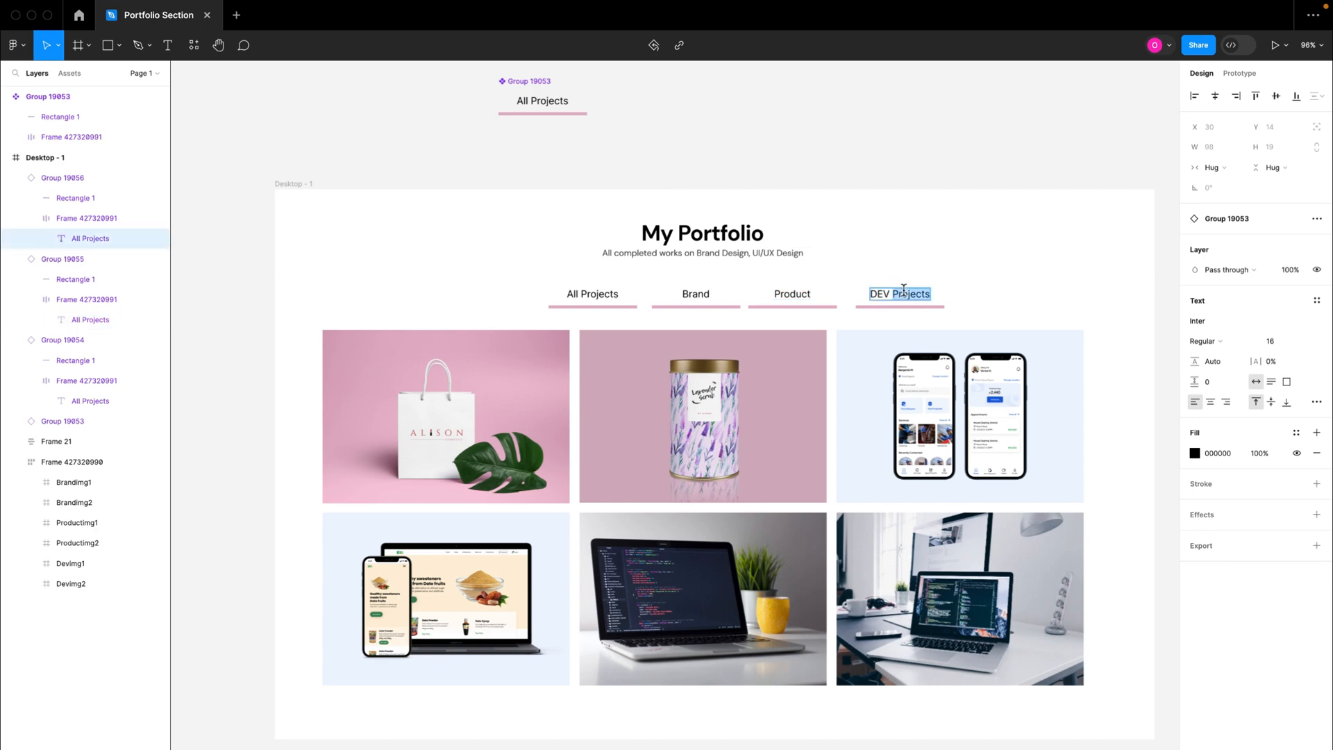
key(BackSpace)
click(960, 281)
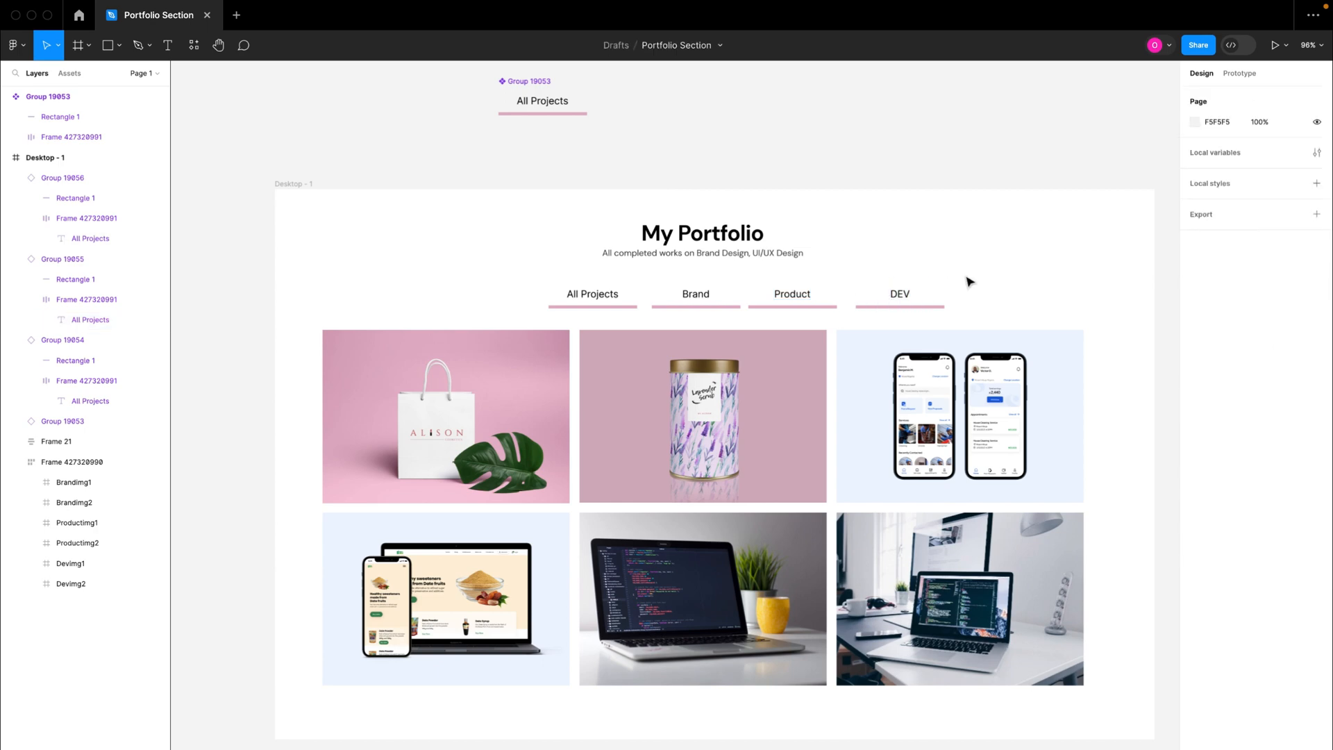
Step: Combine the All Projects, Brand, Product and DEV tabs into one horizontal auto layout frame
click(595, 301)
click(701, 305)
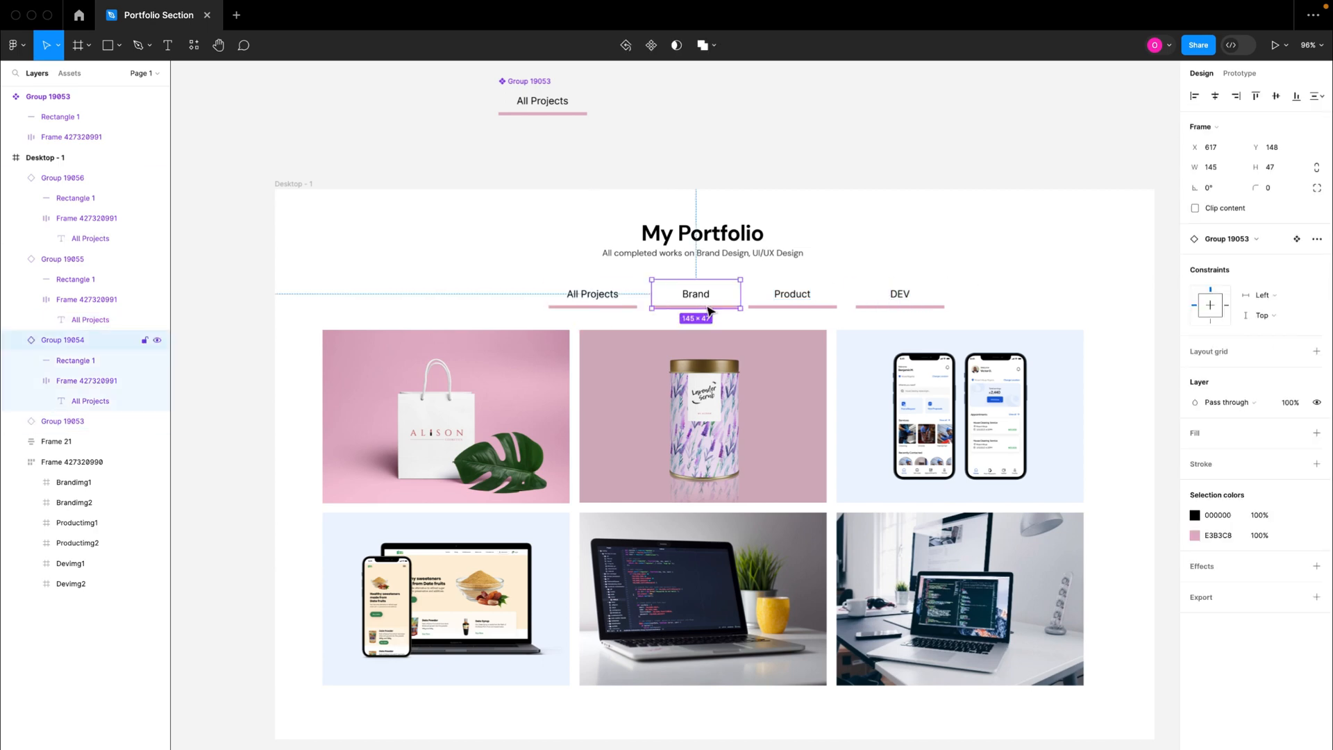
click(798, 305)
click(906, 304)
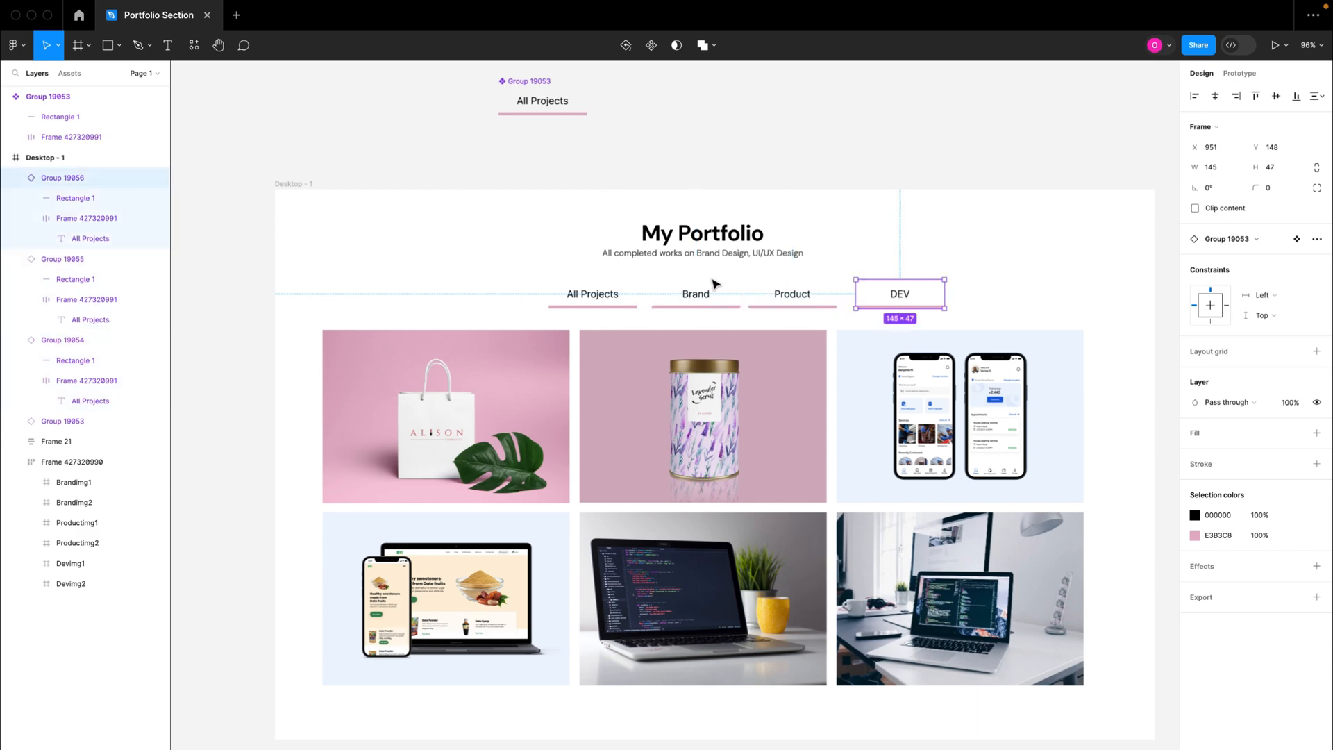
shift+click(792, 304)
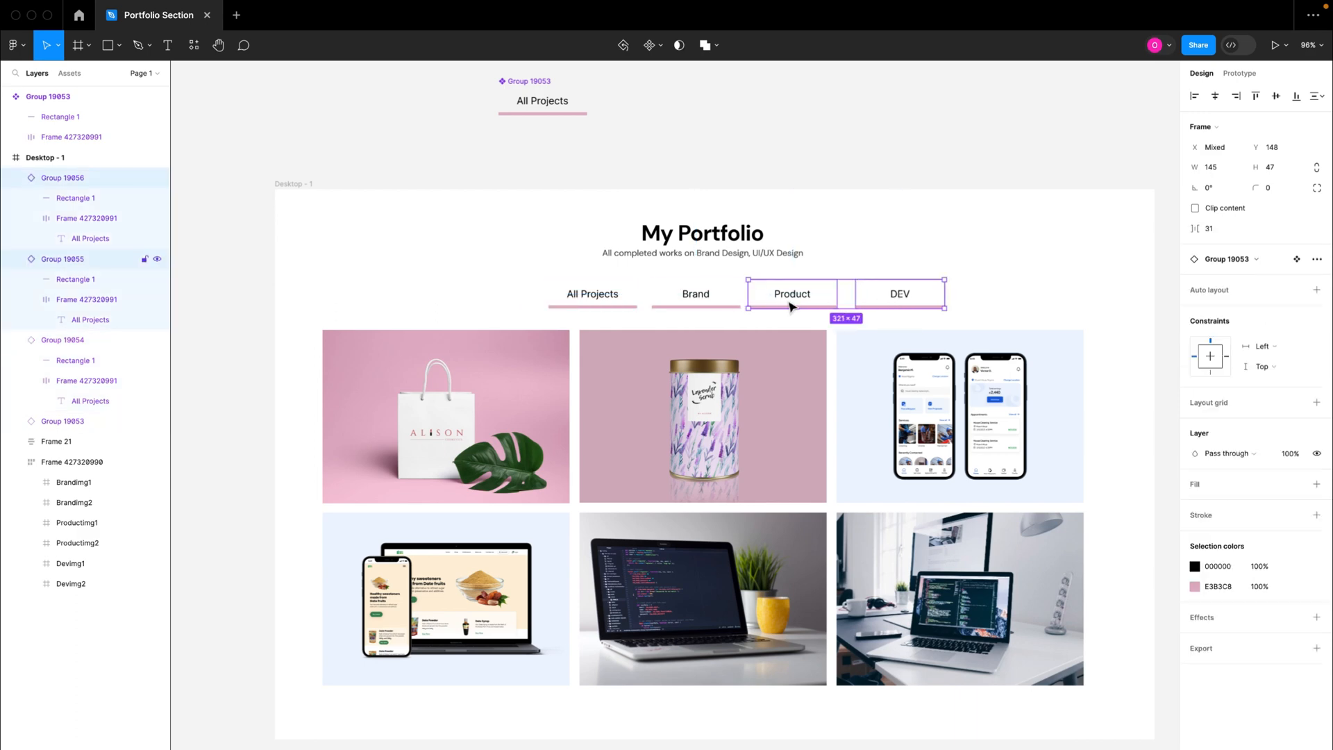
shift+click(730, 296)
shift+click(589, 300)
key(shift+a)
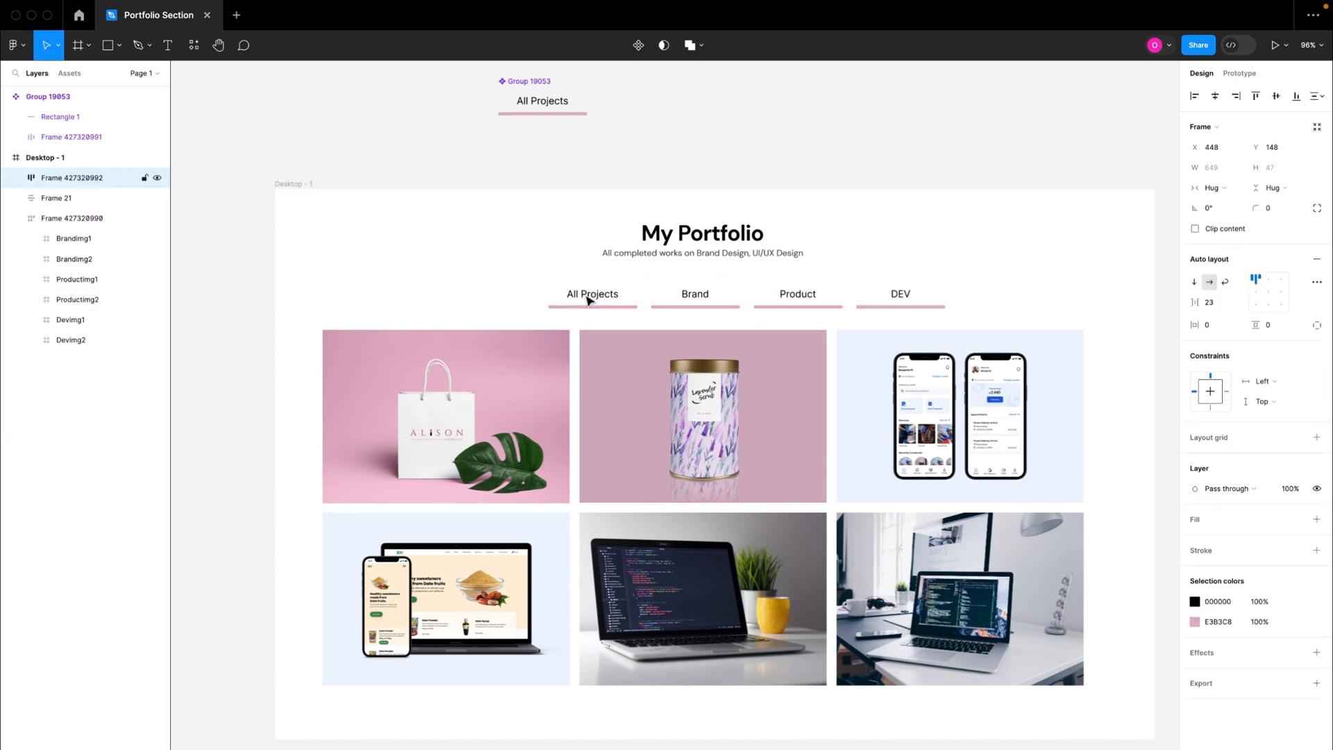
Step: Set the tab row's item spacing to 10 and move the row to X 388 beneath the heading
click(1219, 303)
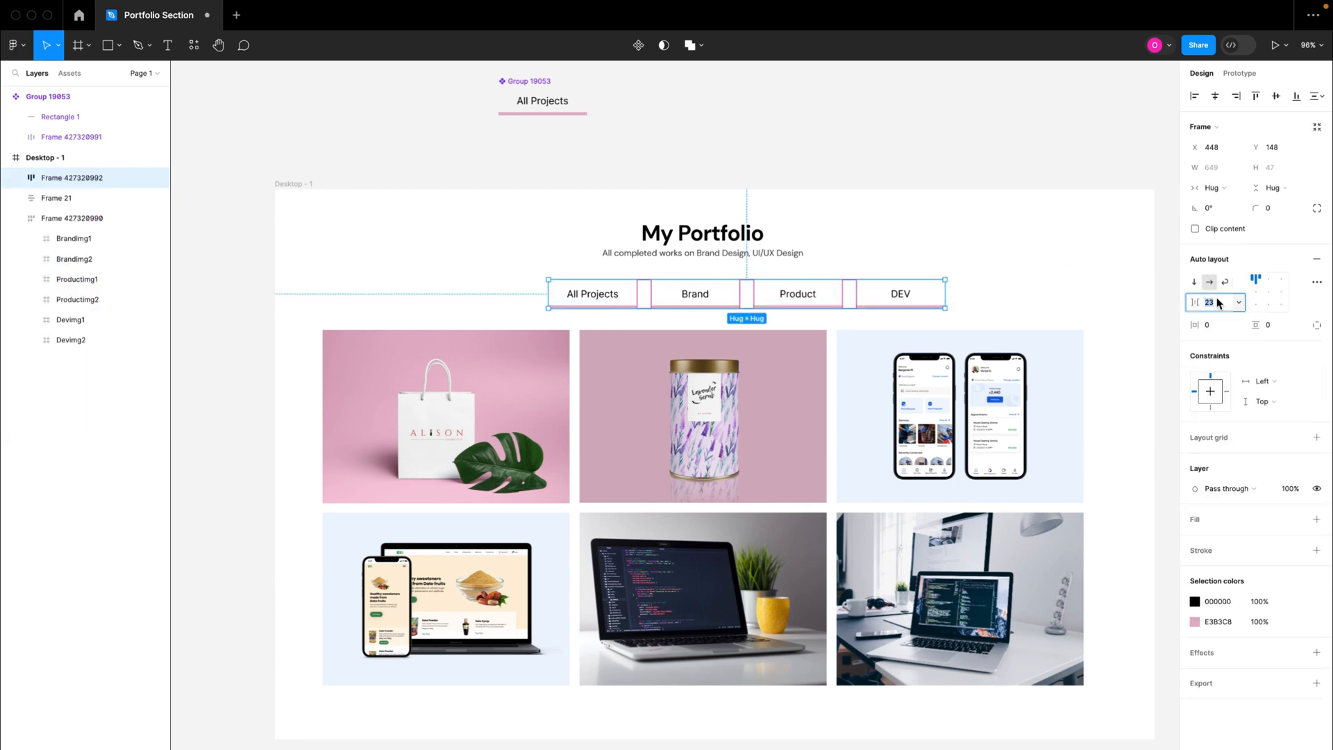
text(10)
key(Return)
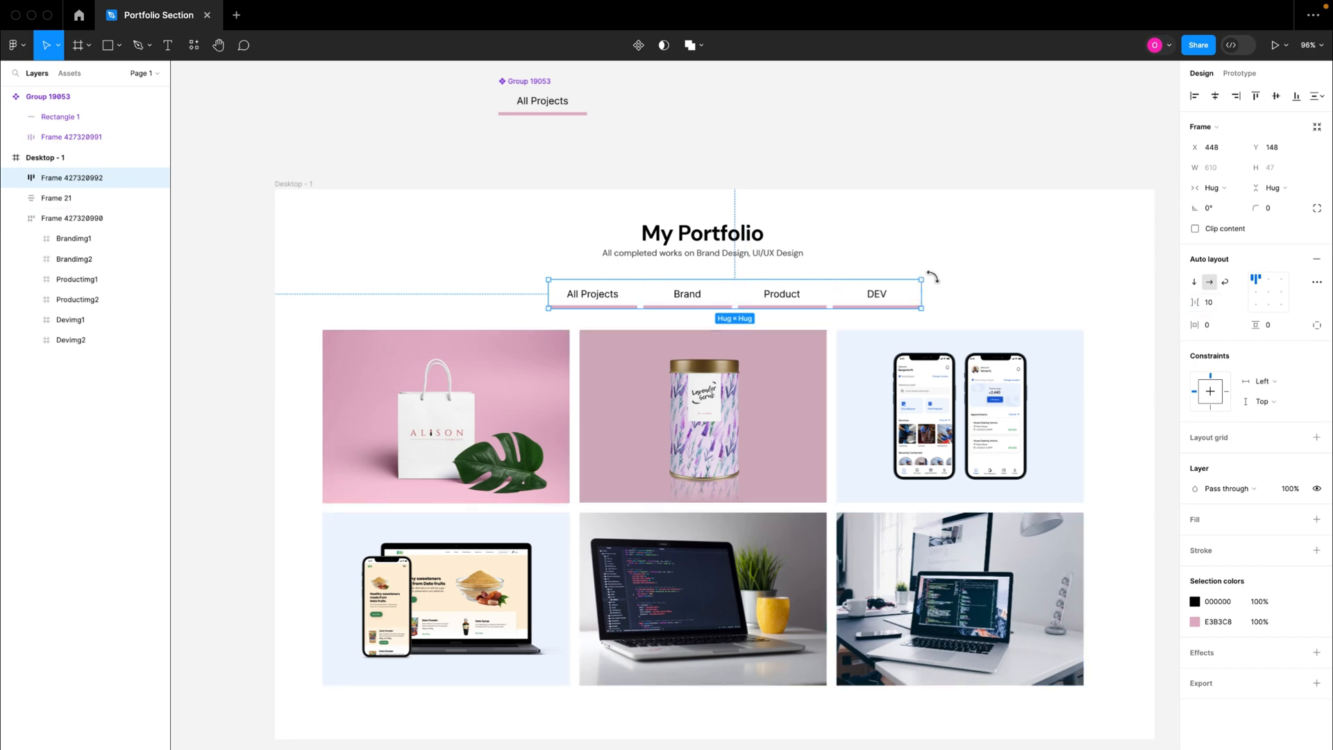
click(938, 269)
drag(877, 297, 842, 298)
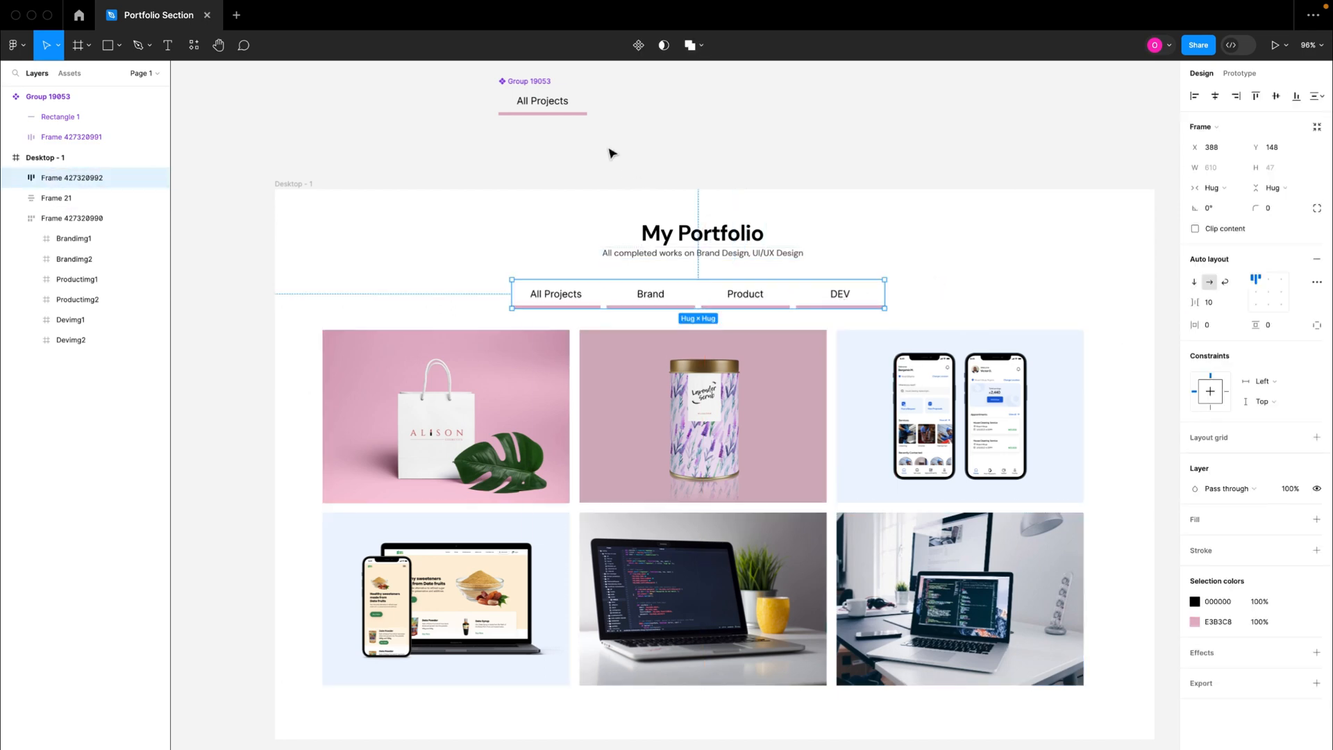
click(838, 223)
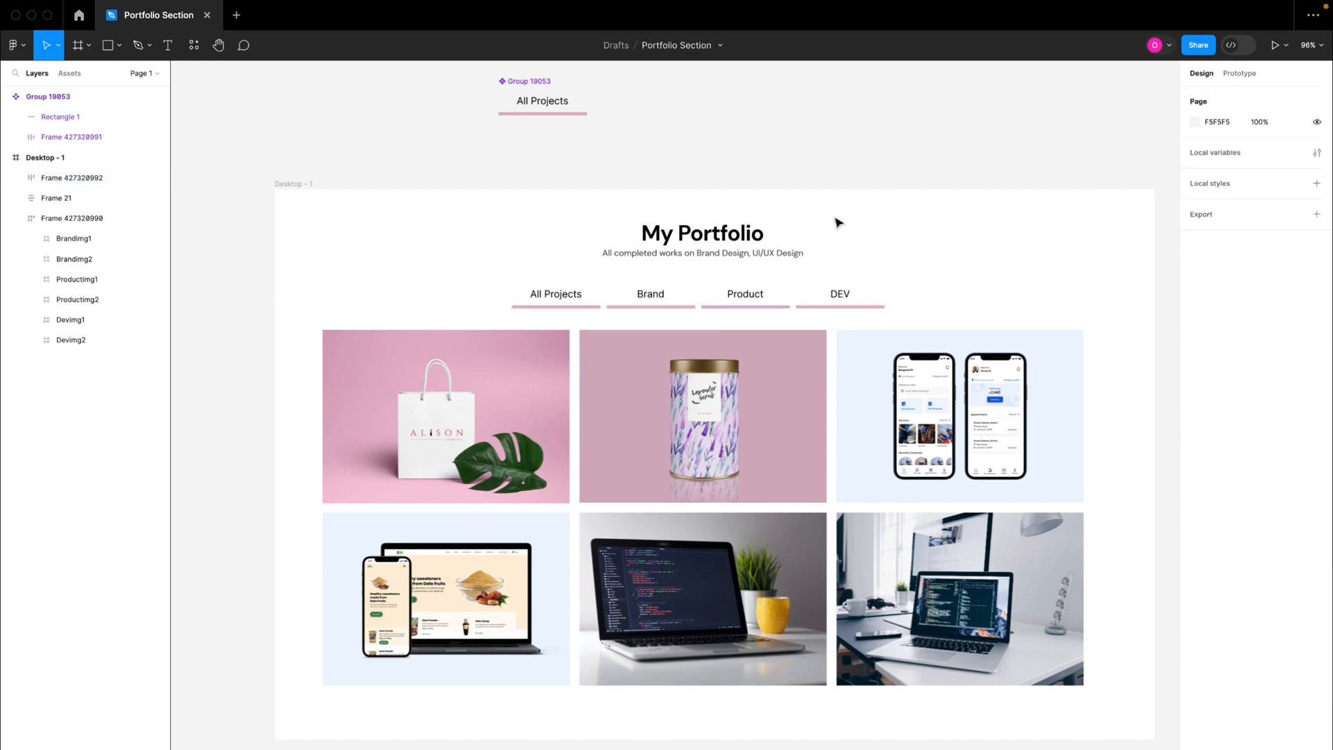
Step: Move the main All Projects tab component to X -688, Y -1379, just above the Desktop - 1 frame's upper-left corner
scroll(838, 222, right, 2)
scroll(838, 222, up, 1)
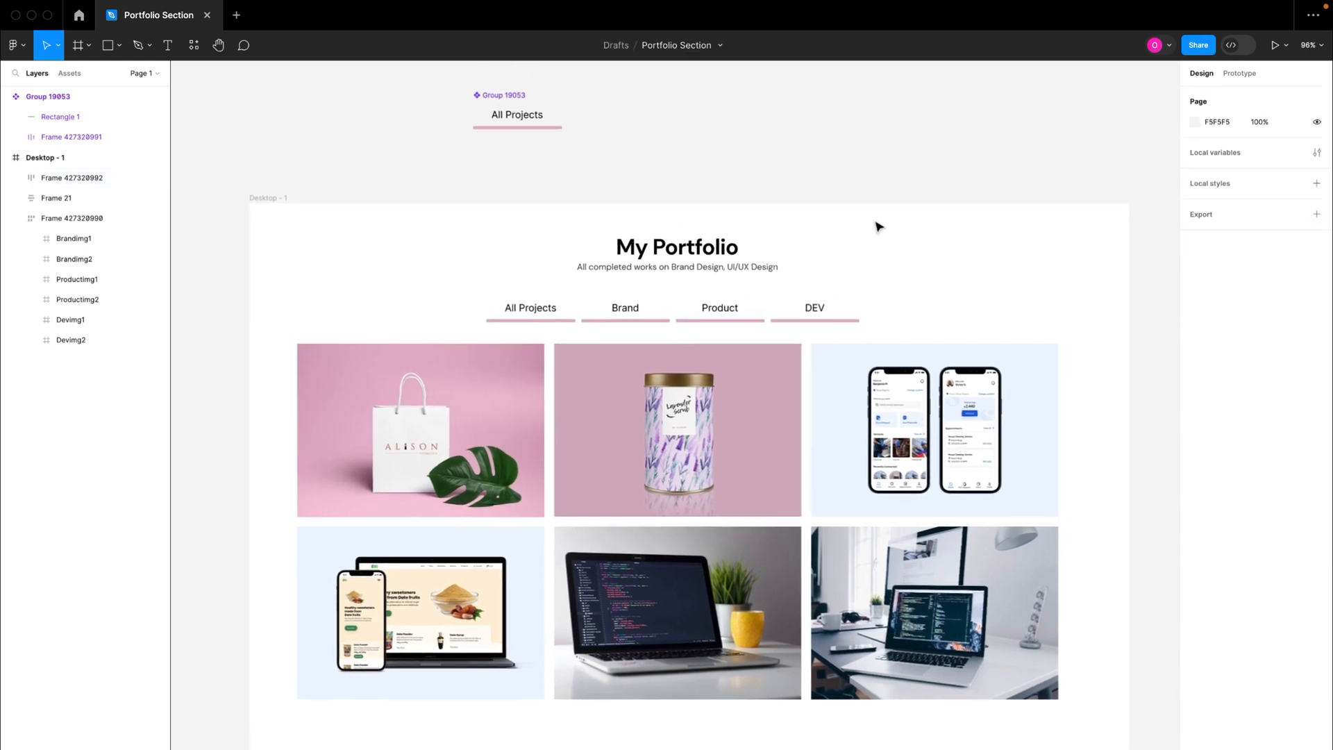
drag(507, 99, 289, 143)
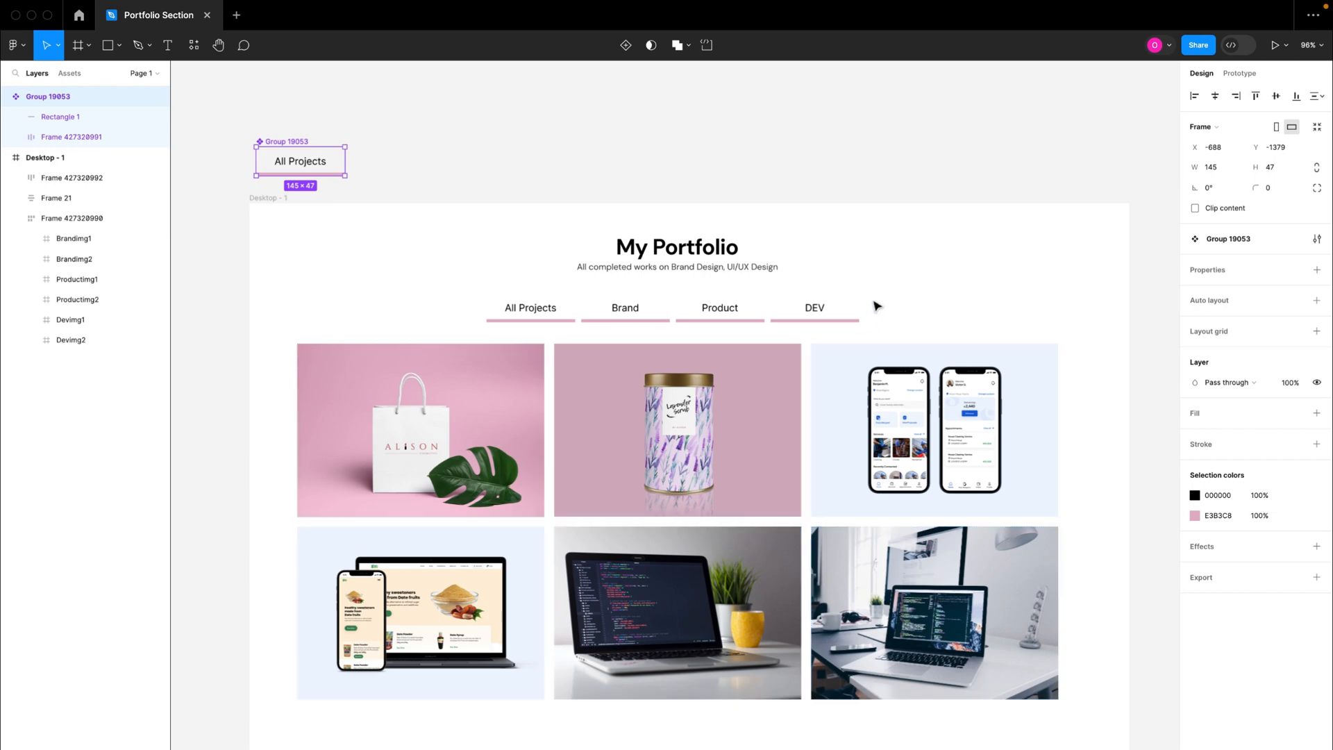
double_click(625, 311)
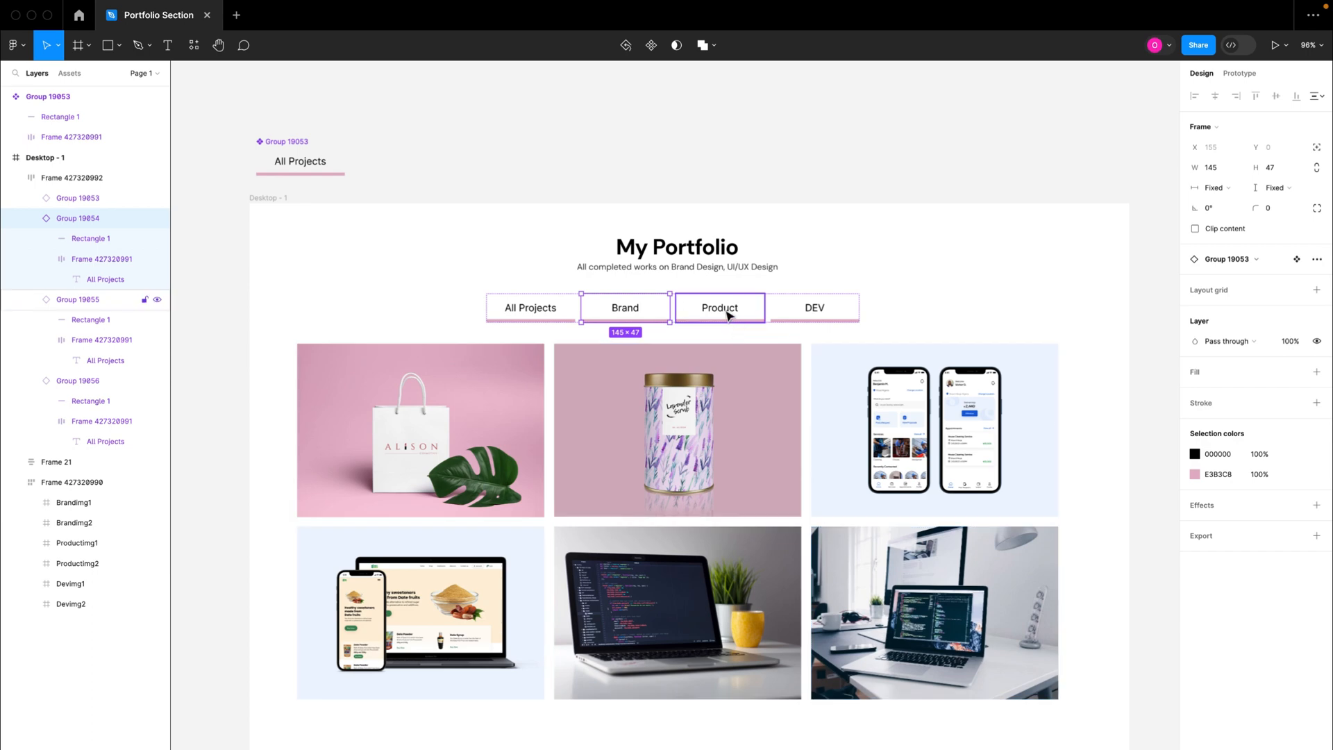
click(728, 316)
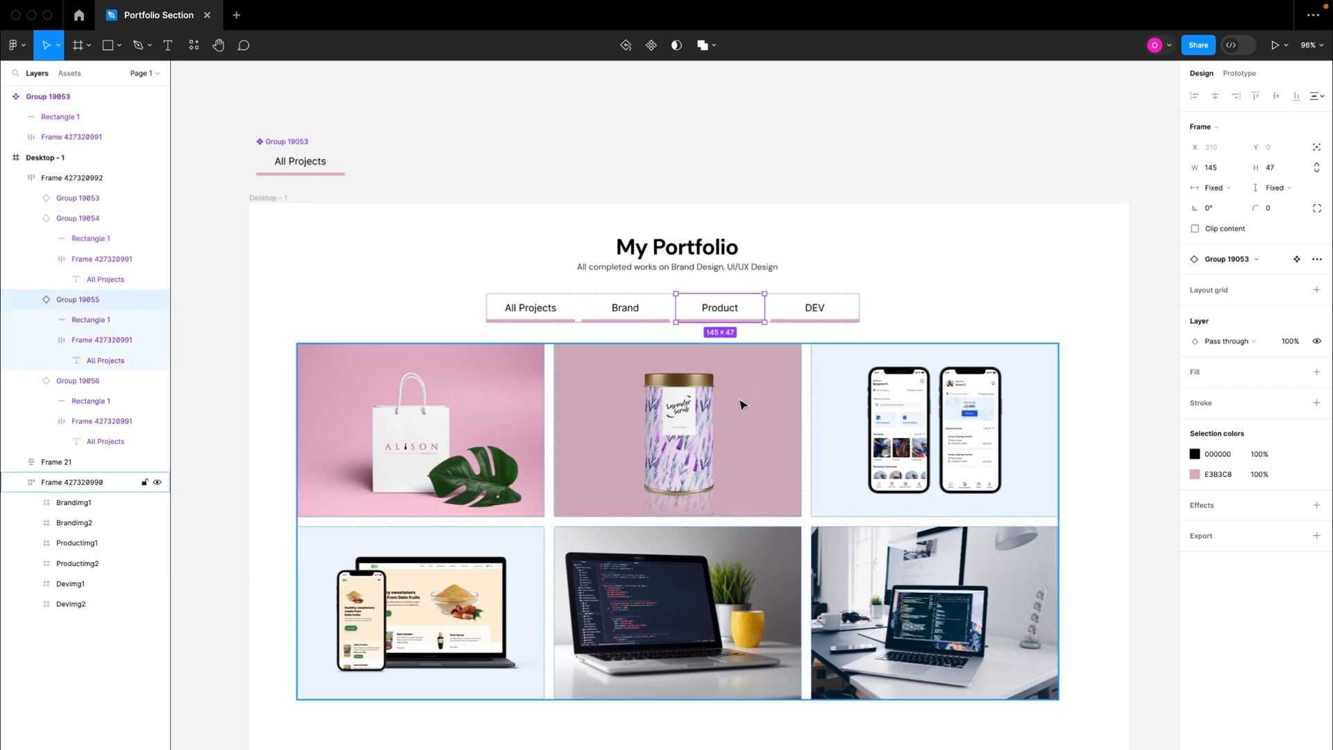
scroll(742, 405, down, 5)
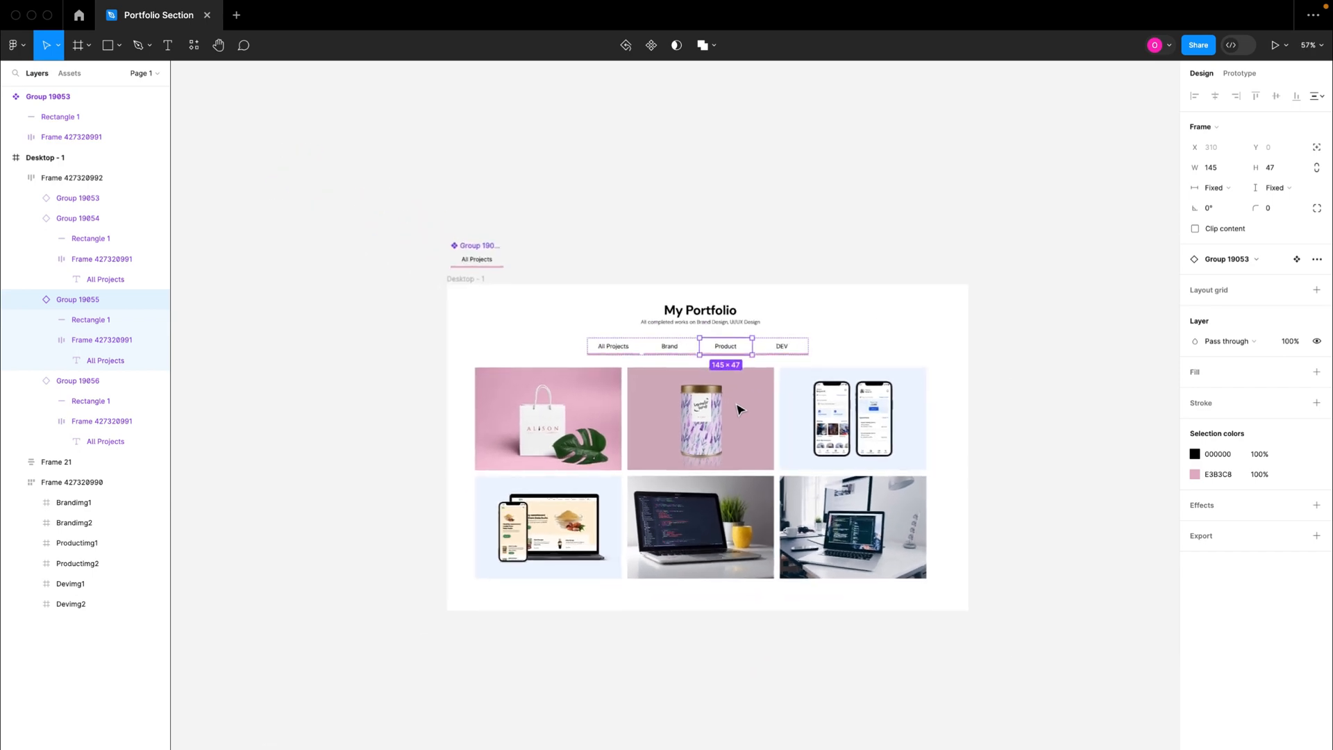
scroll(742, 409, up, 3)
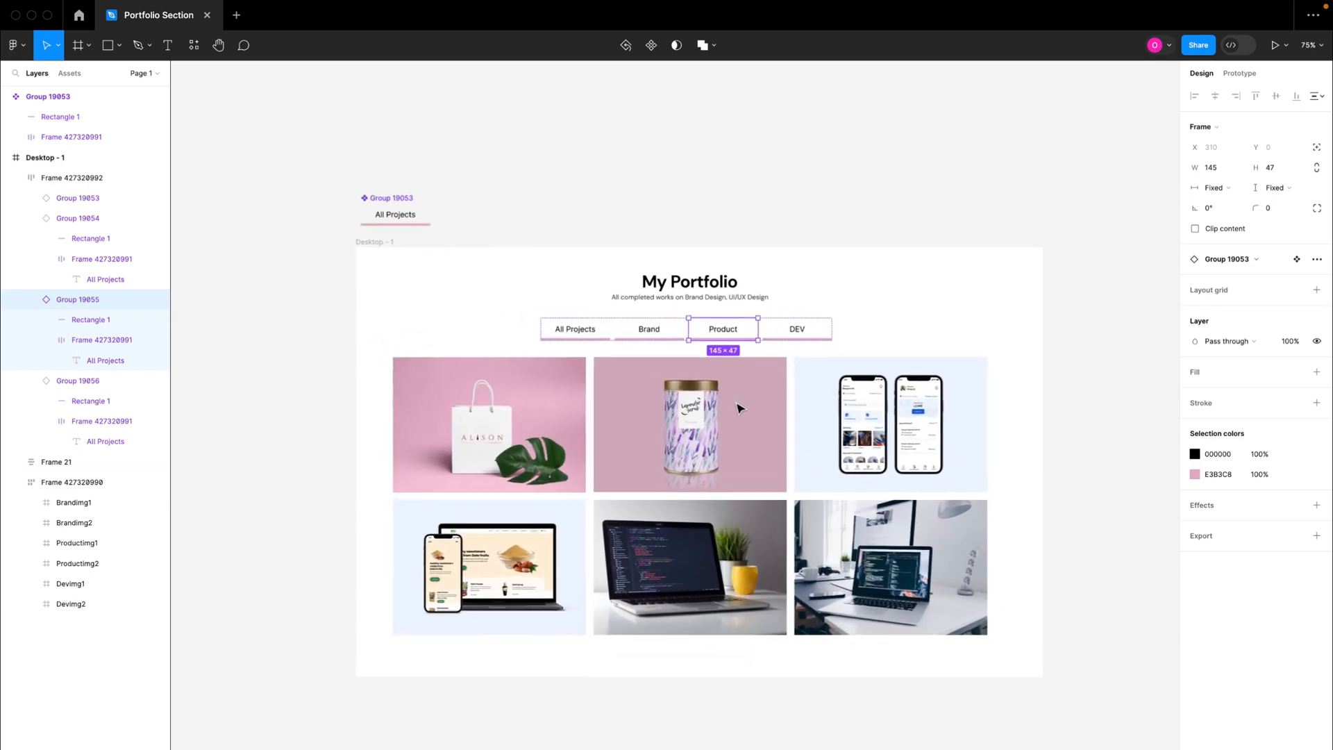
Step: Deselect everything and open the file's local variables
click(732, 189)
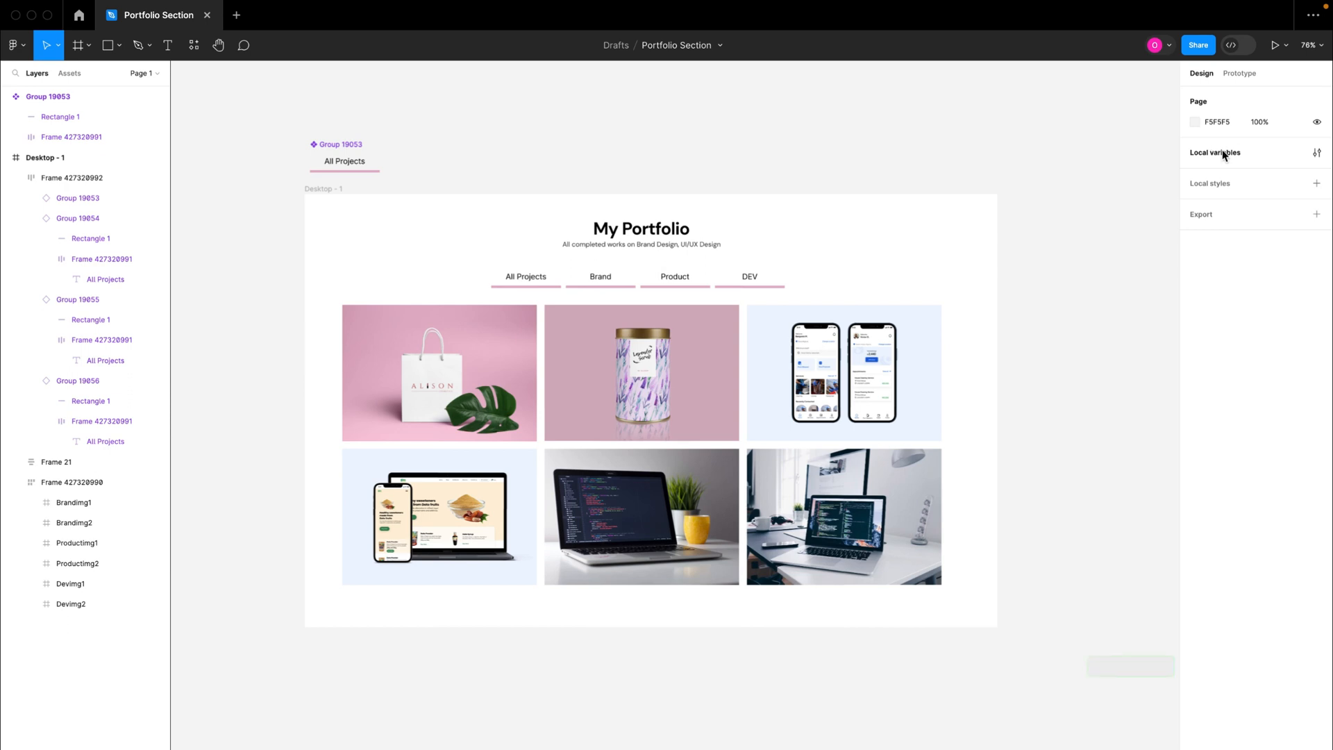
click(1322, 154)
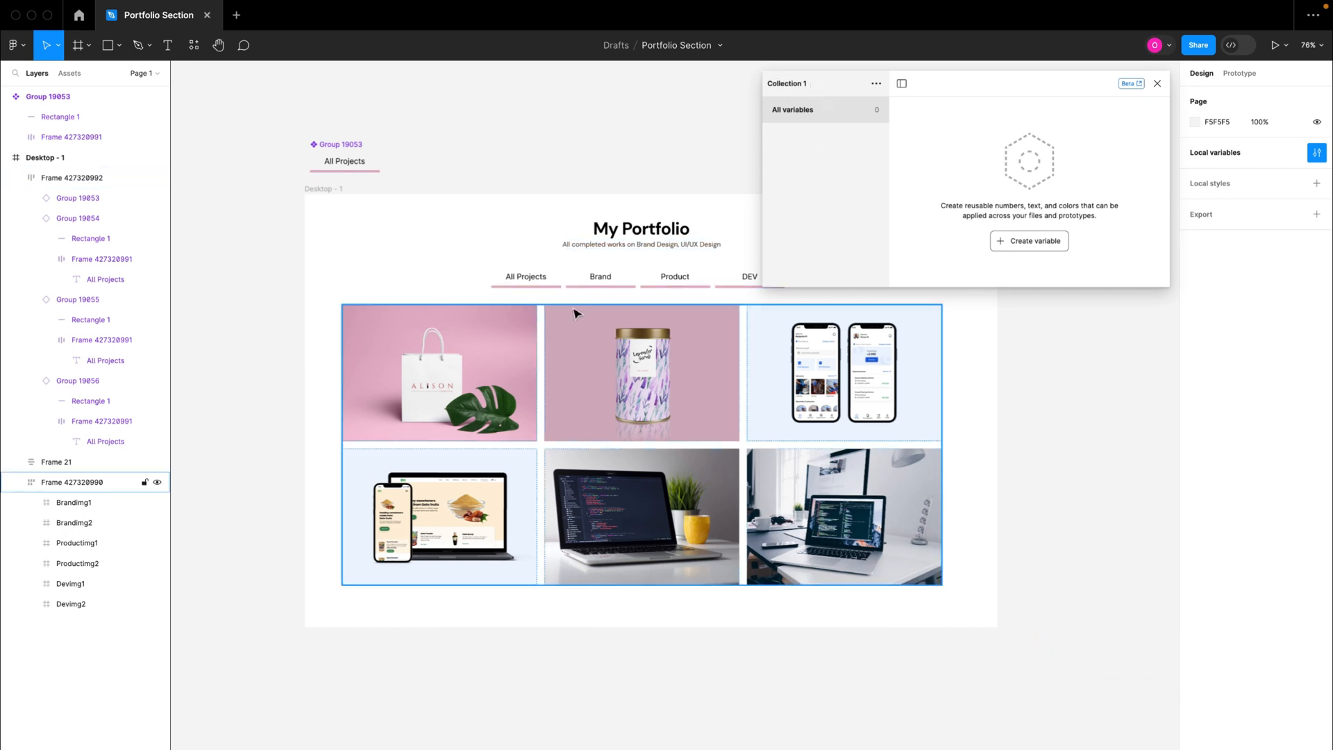
click(596, 283)
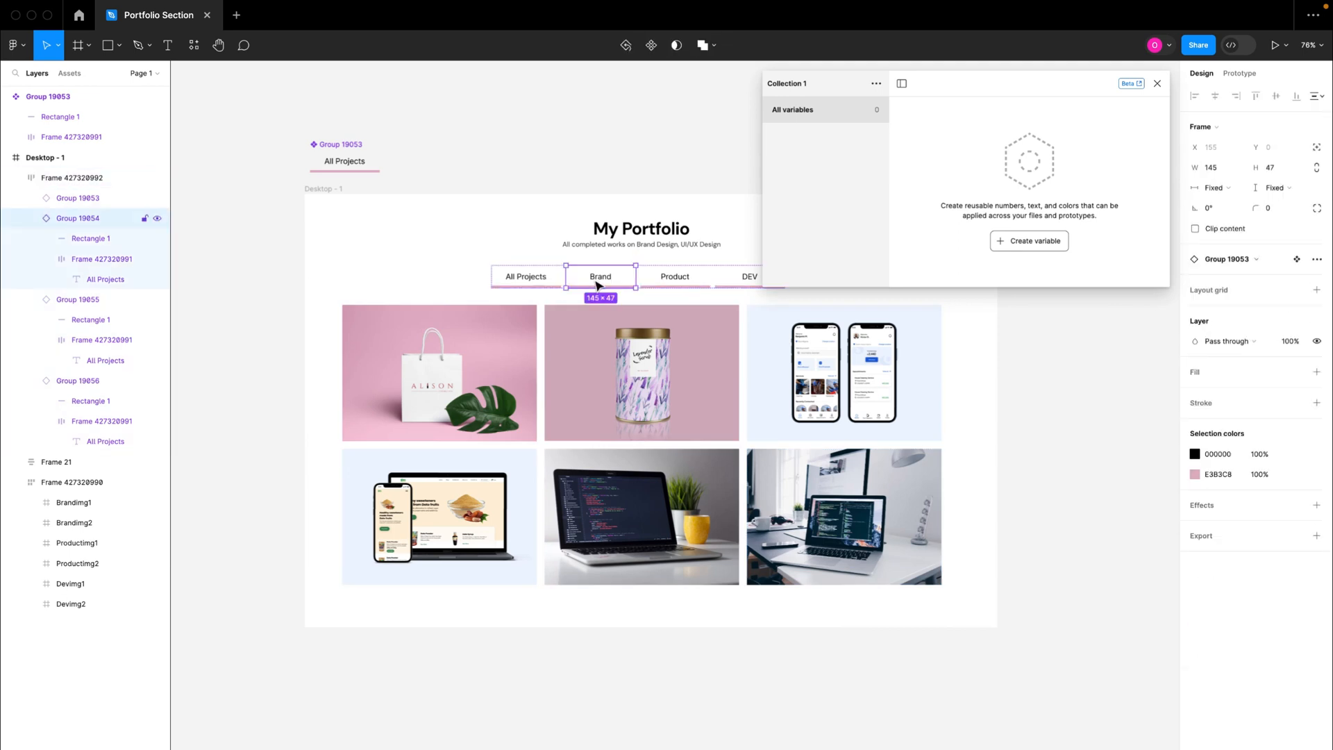
click(677, 276)
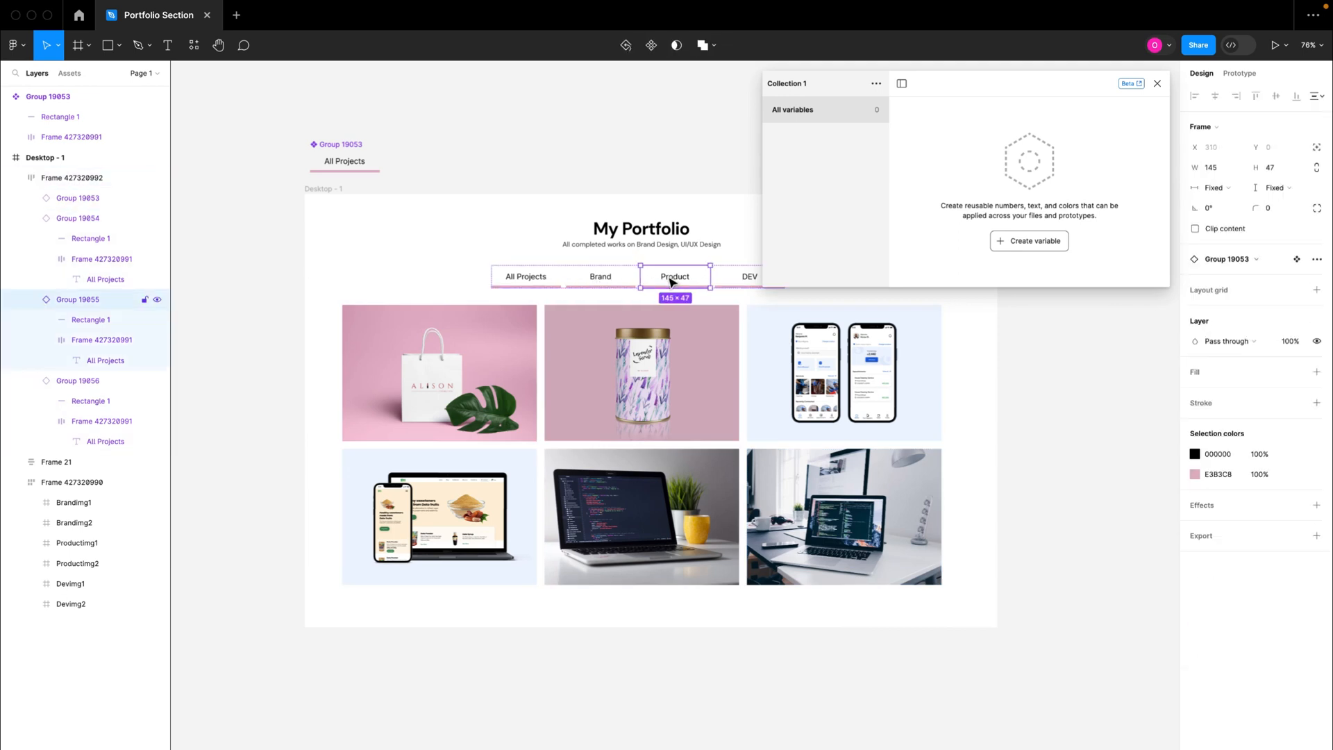
click(609, 282)
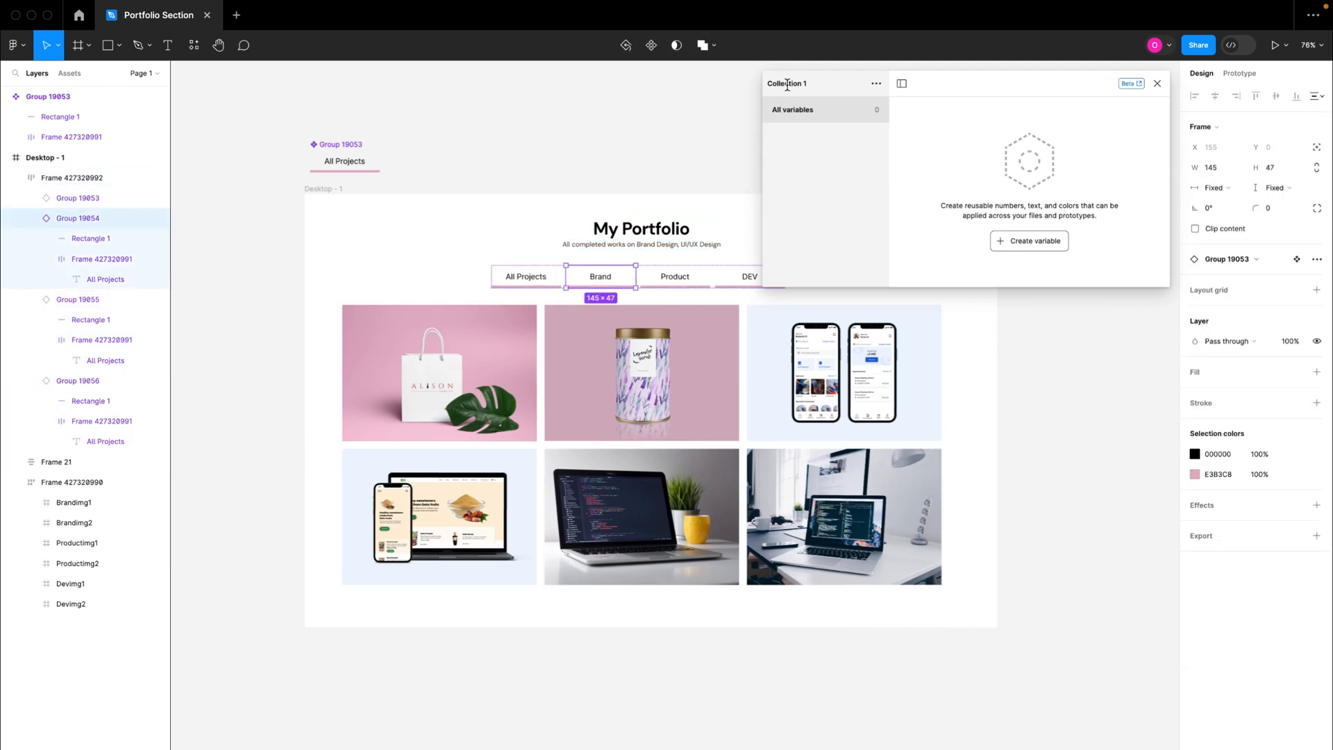
click(677, 277)
click(620, 282)
Step: Rename the variable collection to "Brand"
click(876, 83)
click(833, 104)
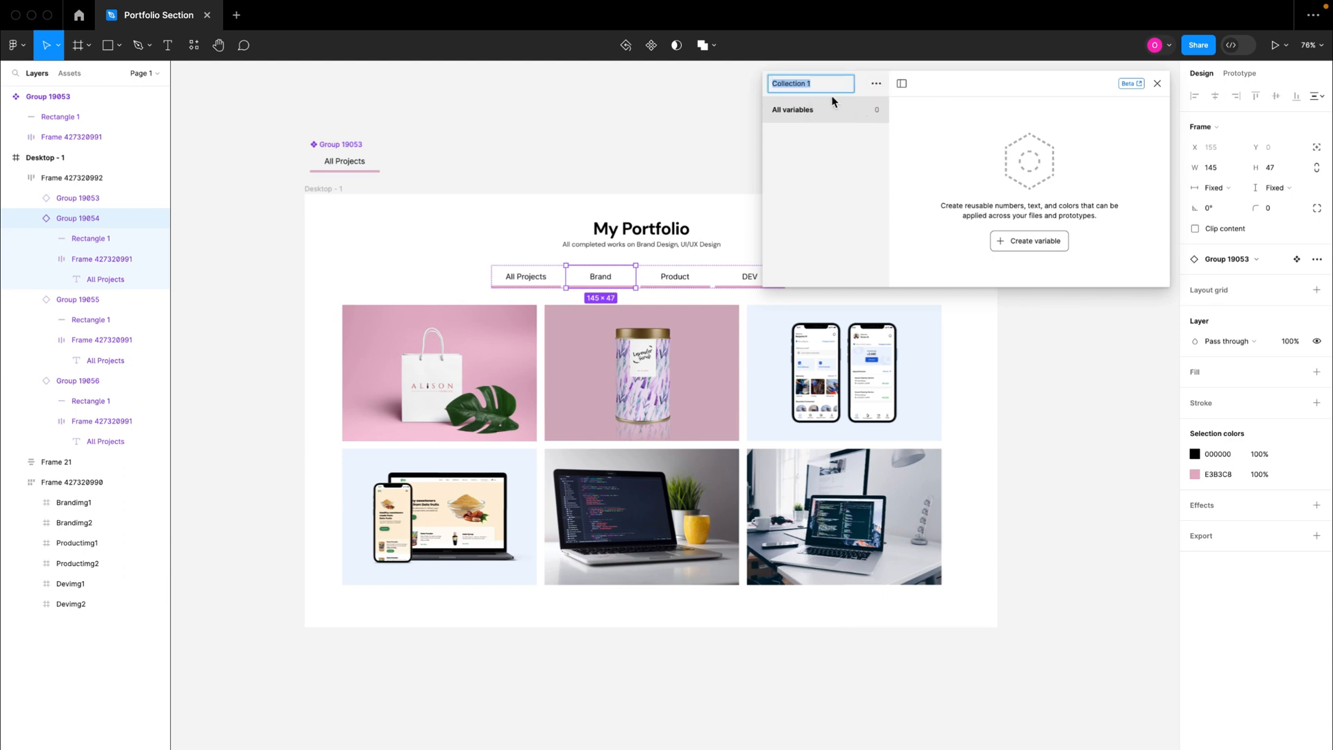
text(Brand)
click(869, 140)
Step: Create a Boolean variable named "Brandimg1" in the Brand collection with the value False
click(1029, 242)
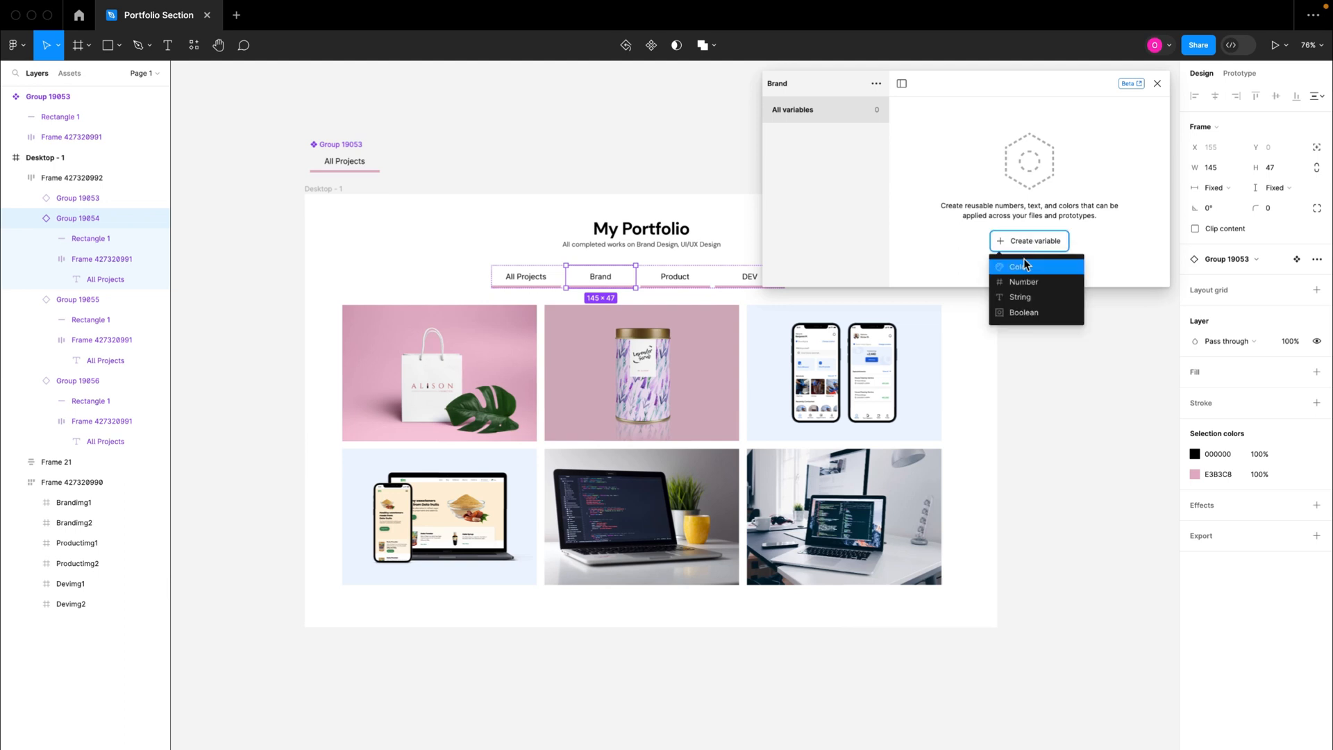
click(1014, 311)
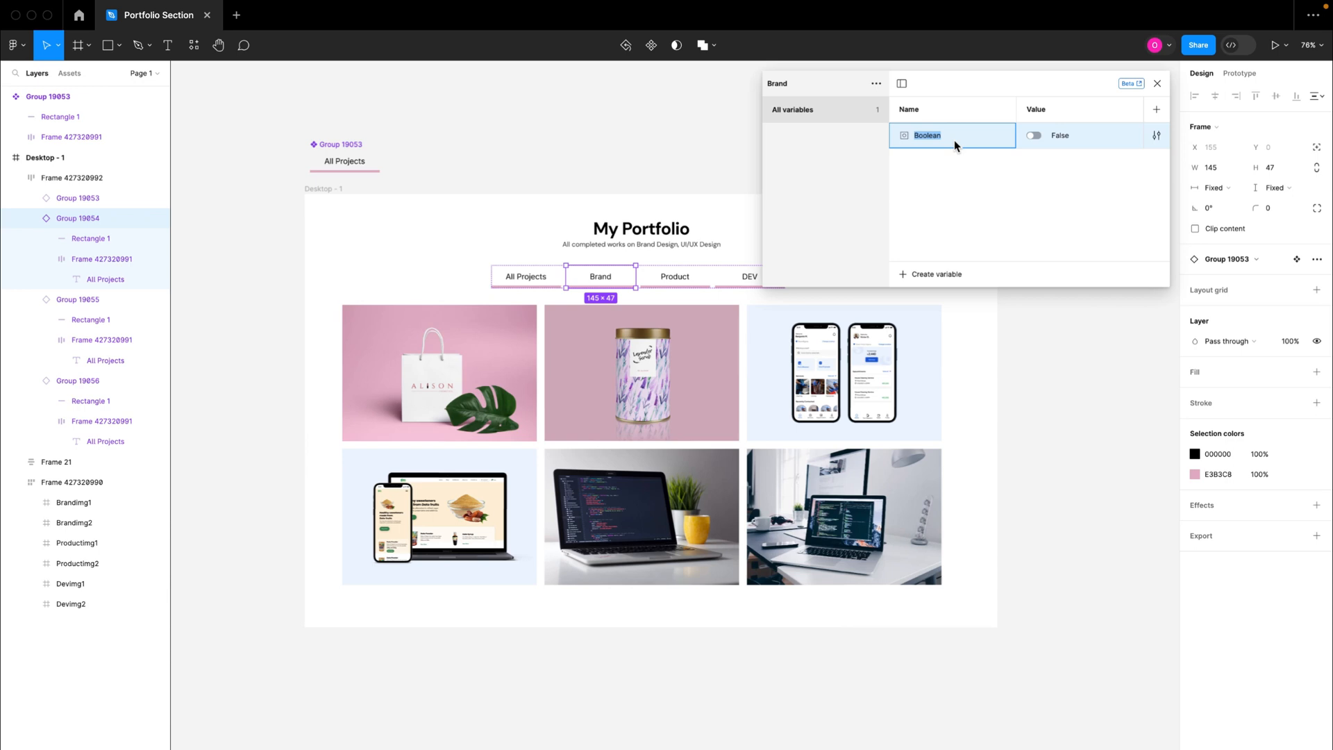
text(Brandimg1)
click(1004, 180)
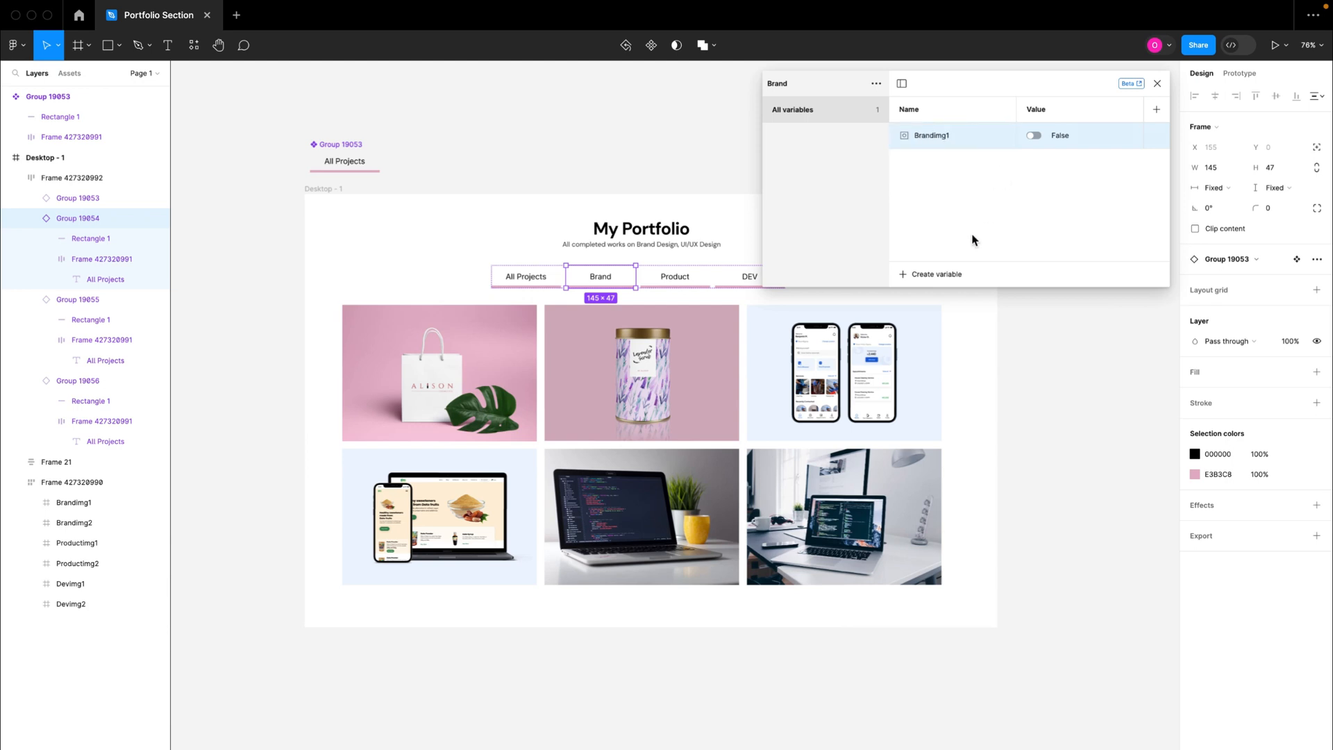
Step: Add a second Boolean variable named "Brandimg2" to the Brand collection with the value False
click(938, 275)
click(945, 346)
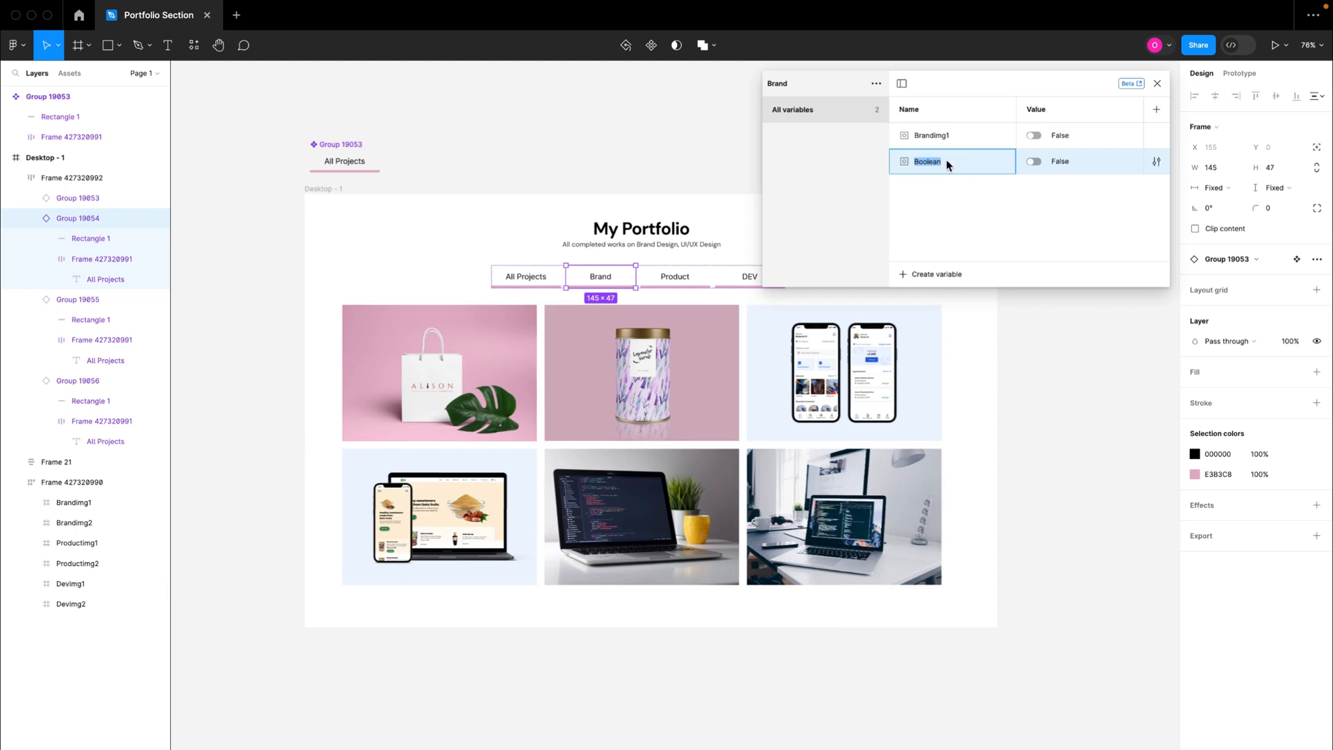
text(Brandimg2)
key(Return)
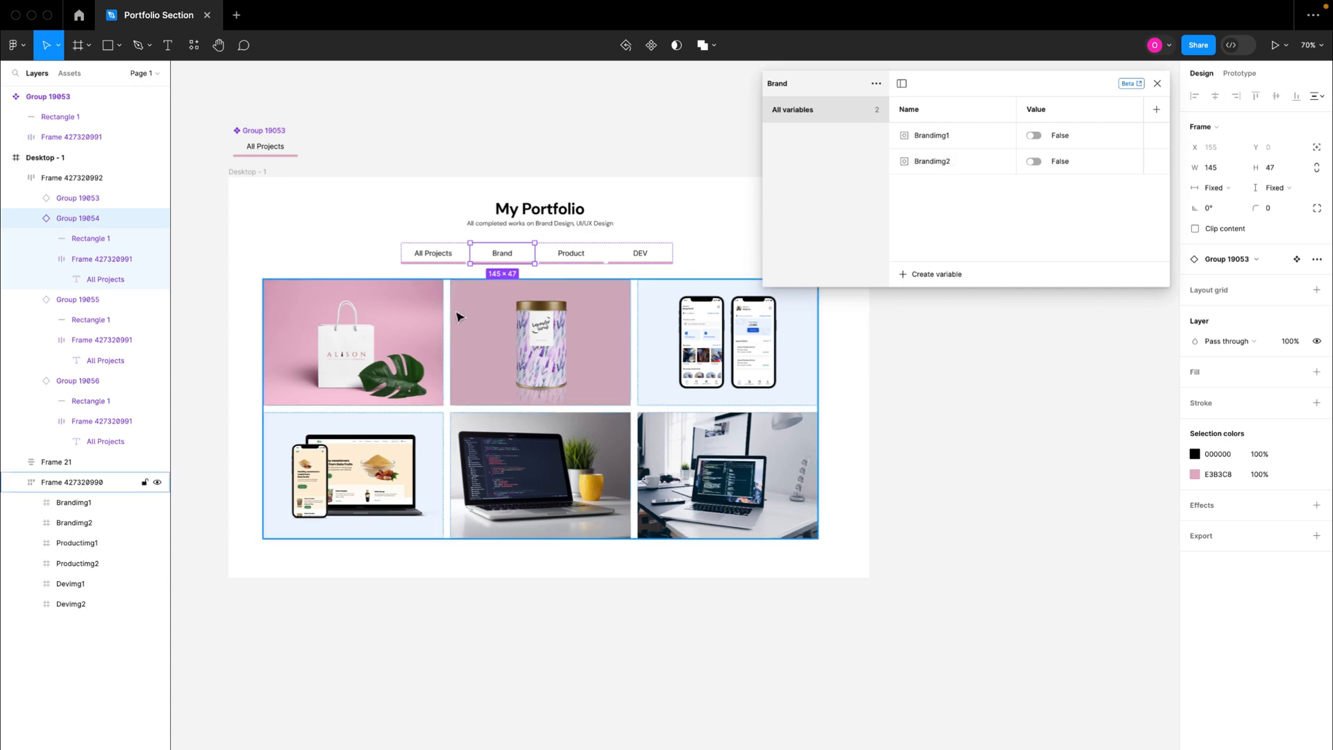
click(358, 336)
double_click(358, 336)
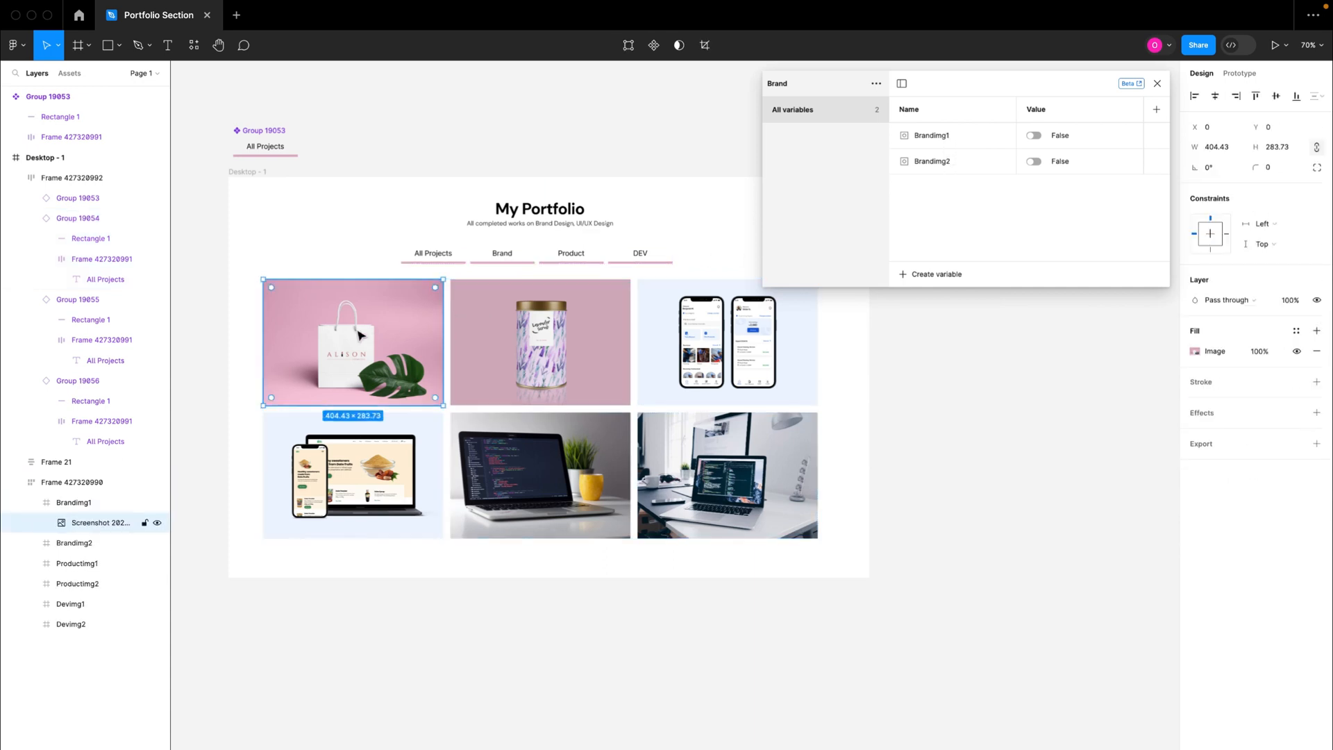
click(531, 332)
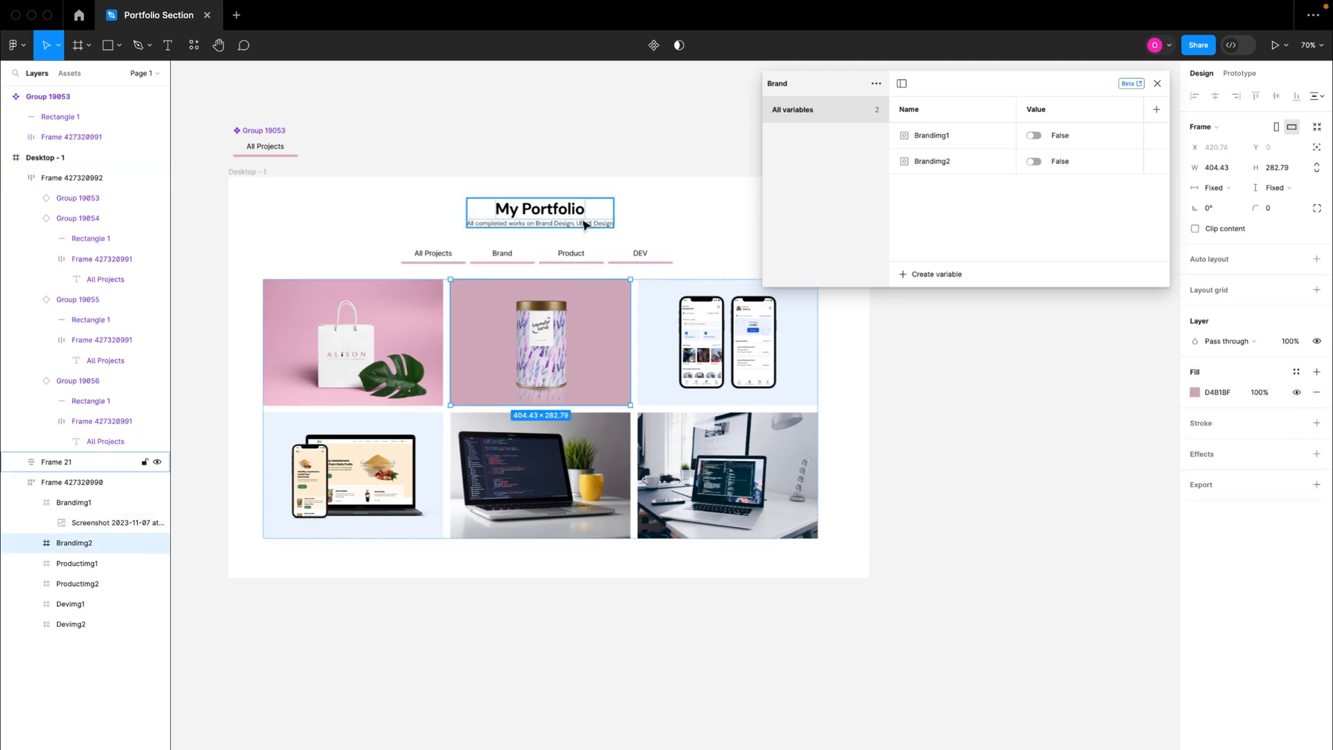
click(504, 258)
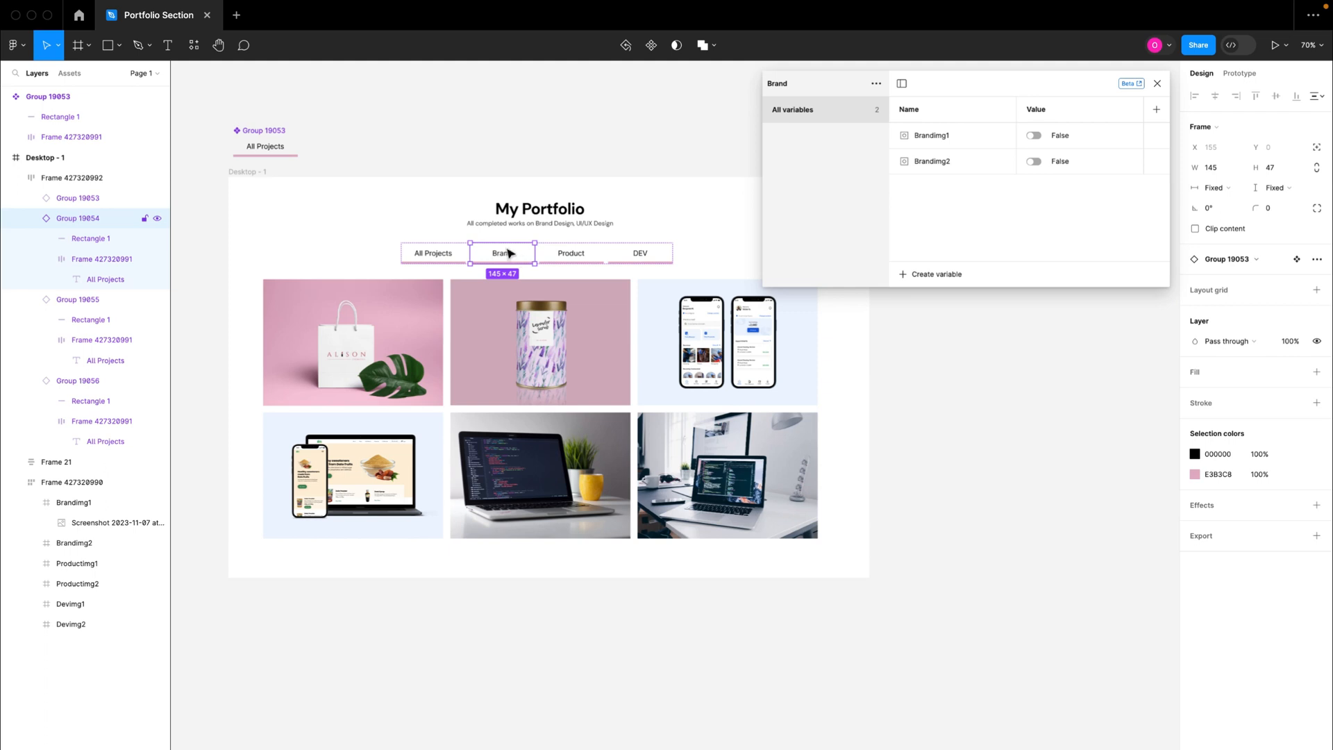
Step: Add a Boolean variable named "brandSelected" to the Brand collection with the value False
scroll(514, 258, up, 3)
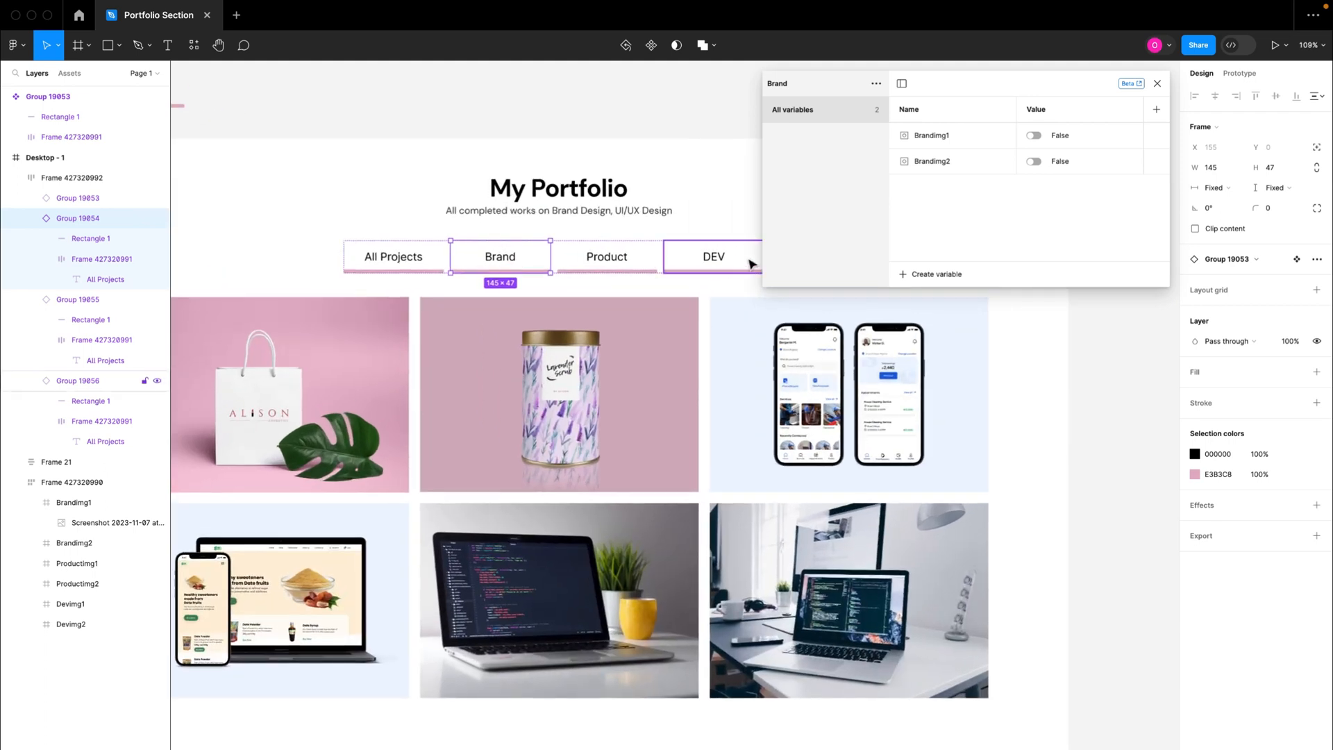
click(934, 274)
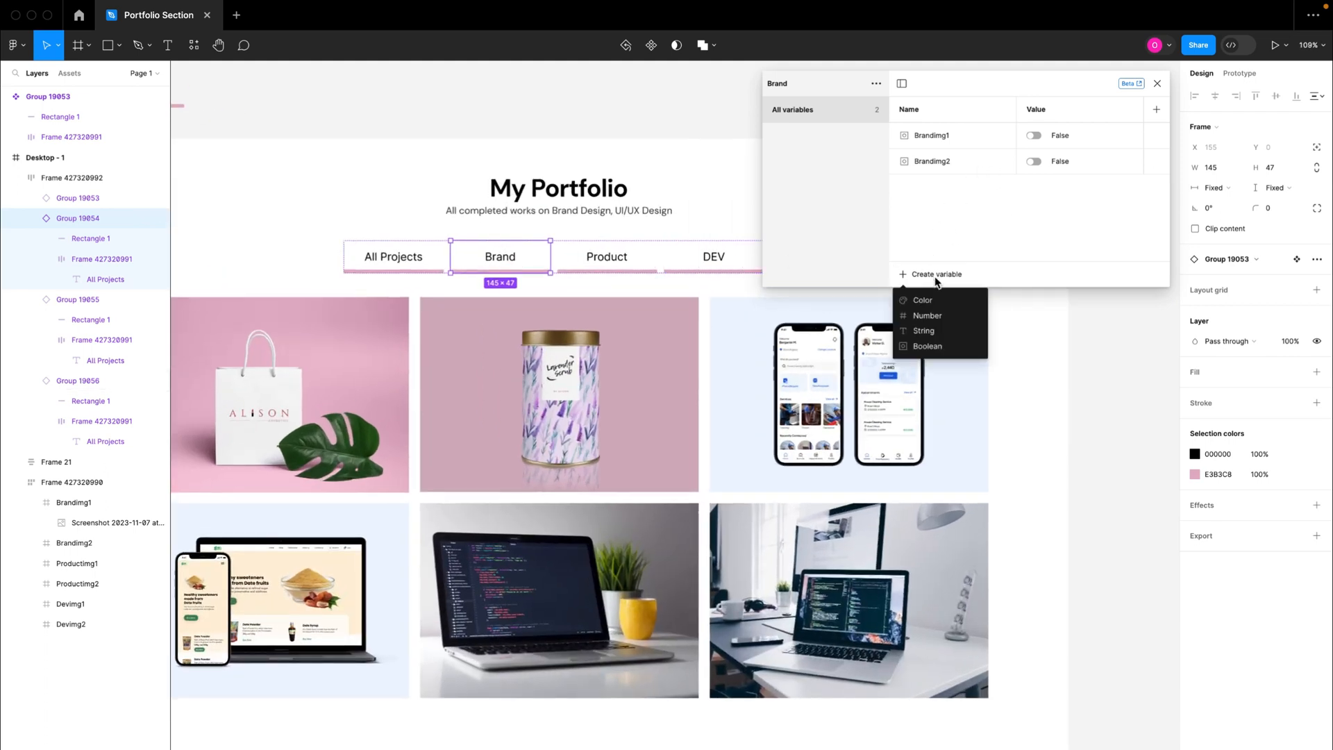
click(955, 346)
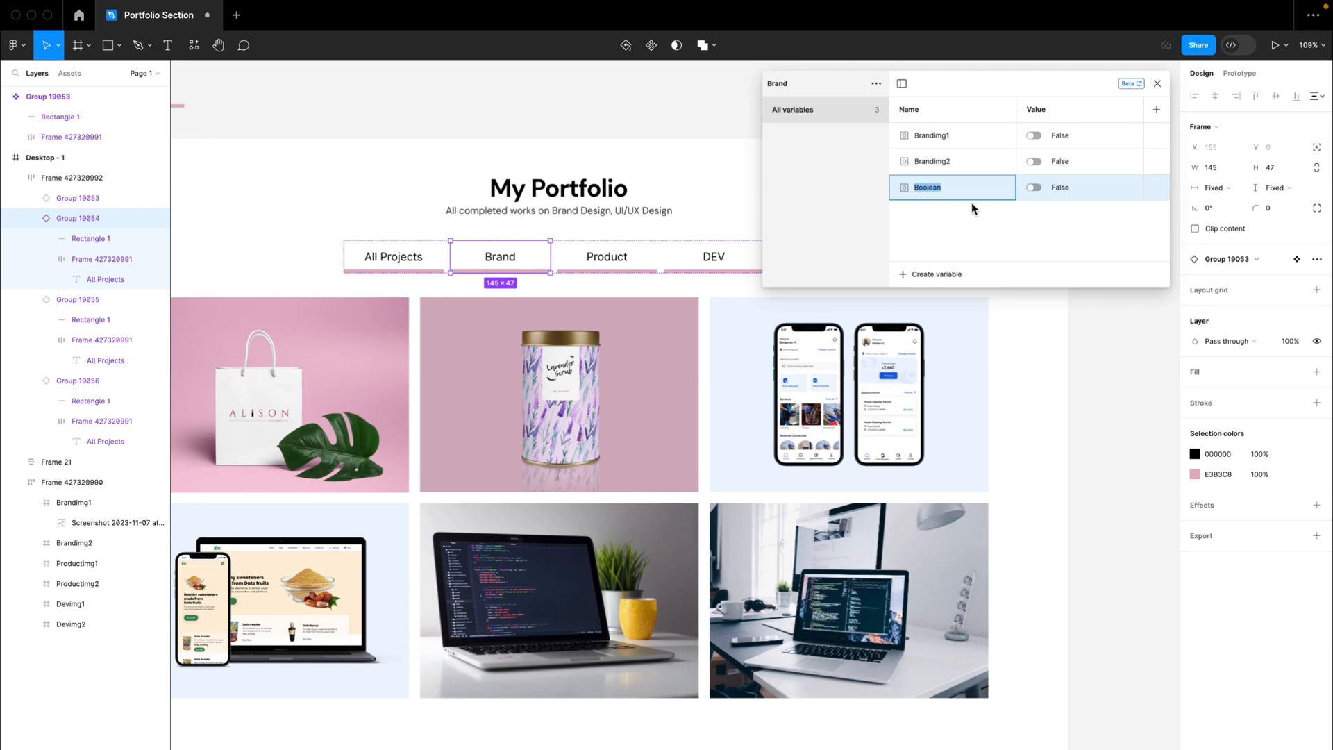
text(brandSelected)
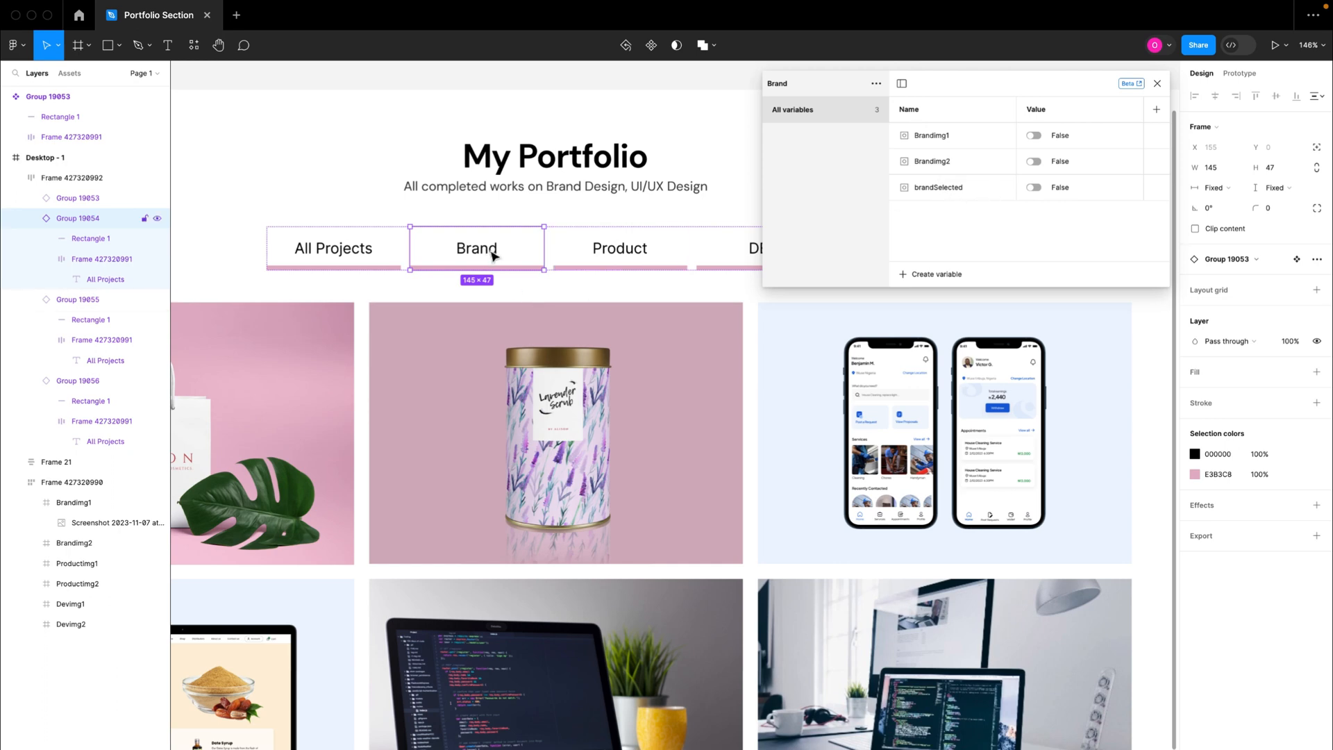
Step: Add a color variable to the Brand collection and set its value to black, 000000
scroll(492, 256, up, 5)
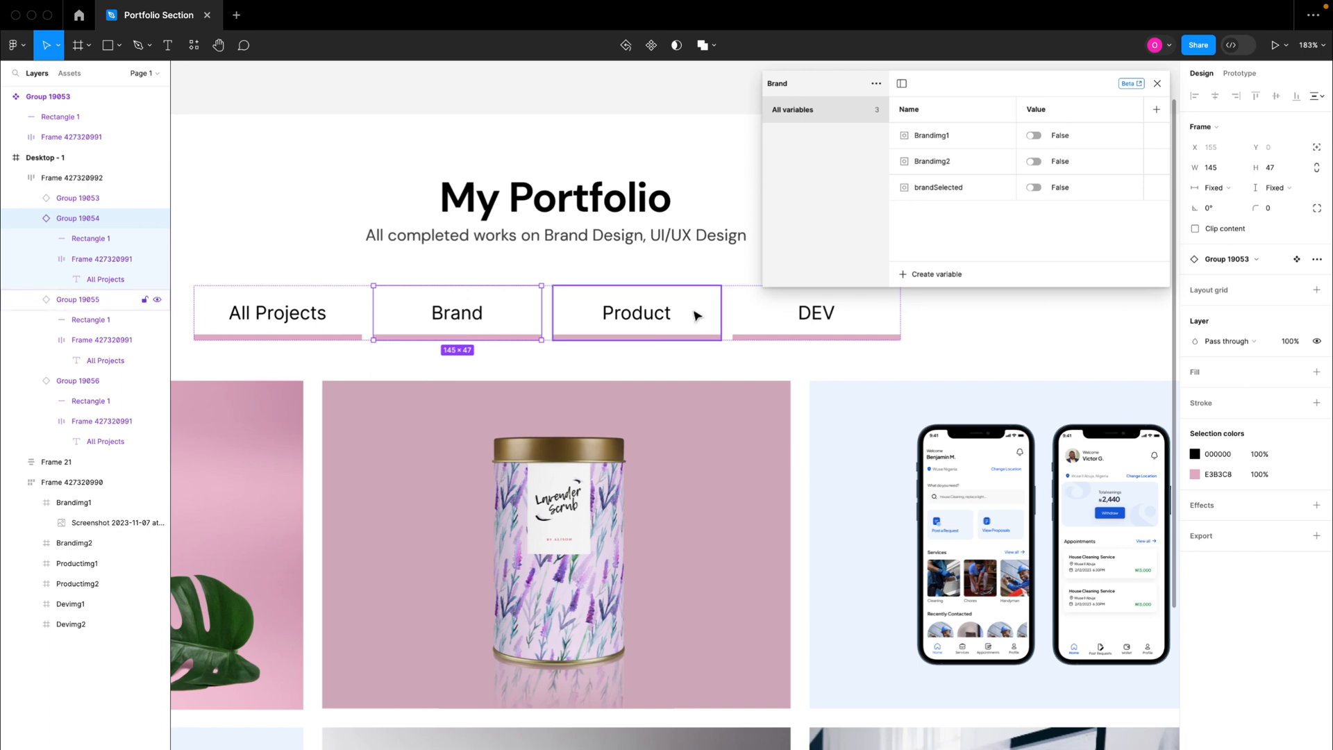
click(936, 274)
click(934, 299)
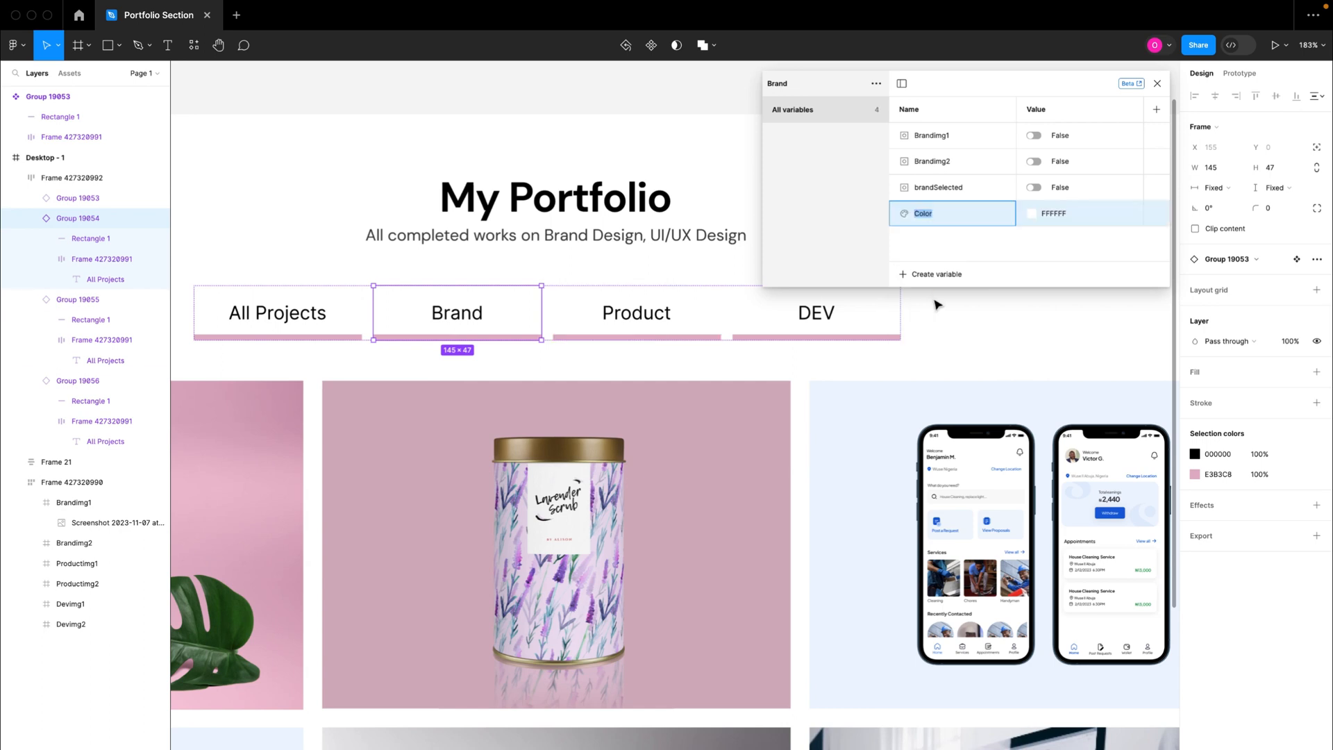
click(1032, 216)
drag(1123, 355, 1236, 427)
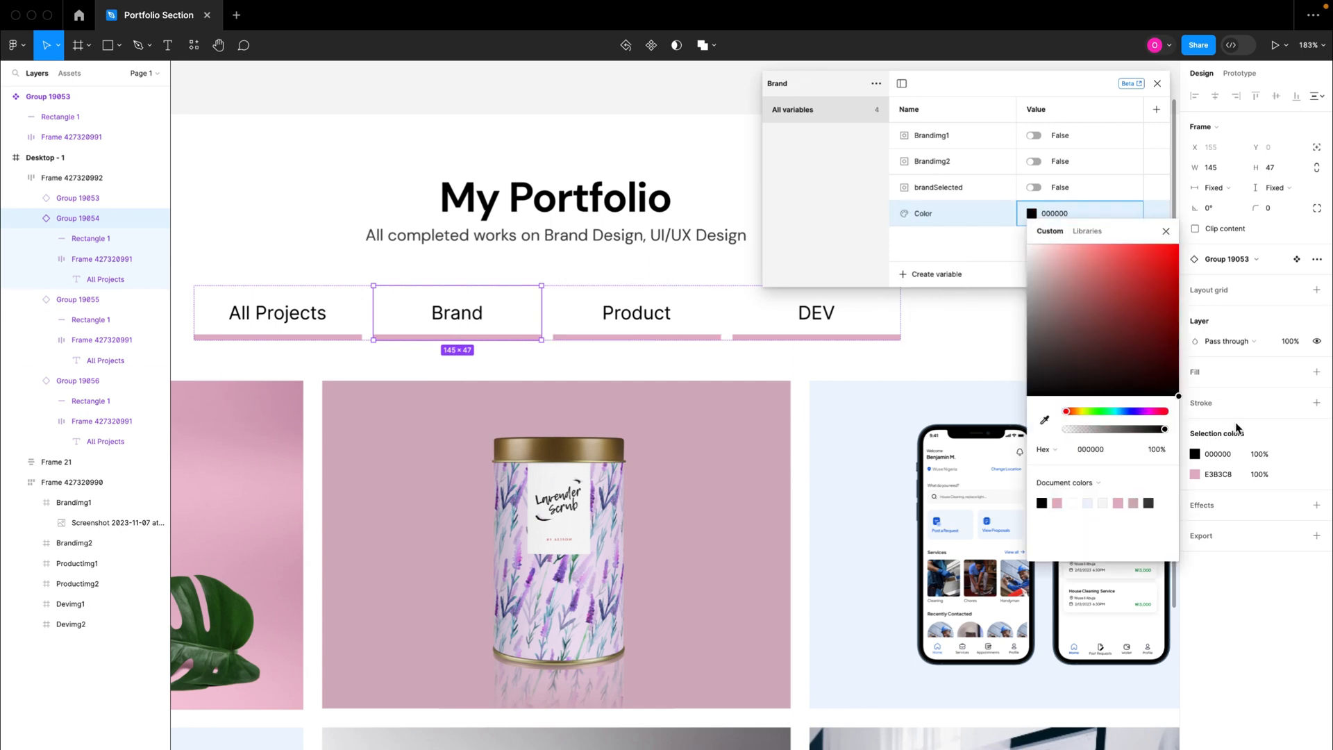
Step: Rename the black color variable in the Brand collection to "brandTxt"
click(1166, 231)
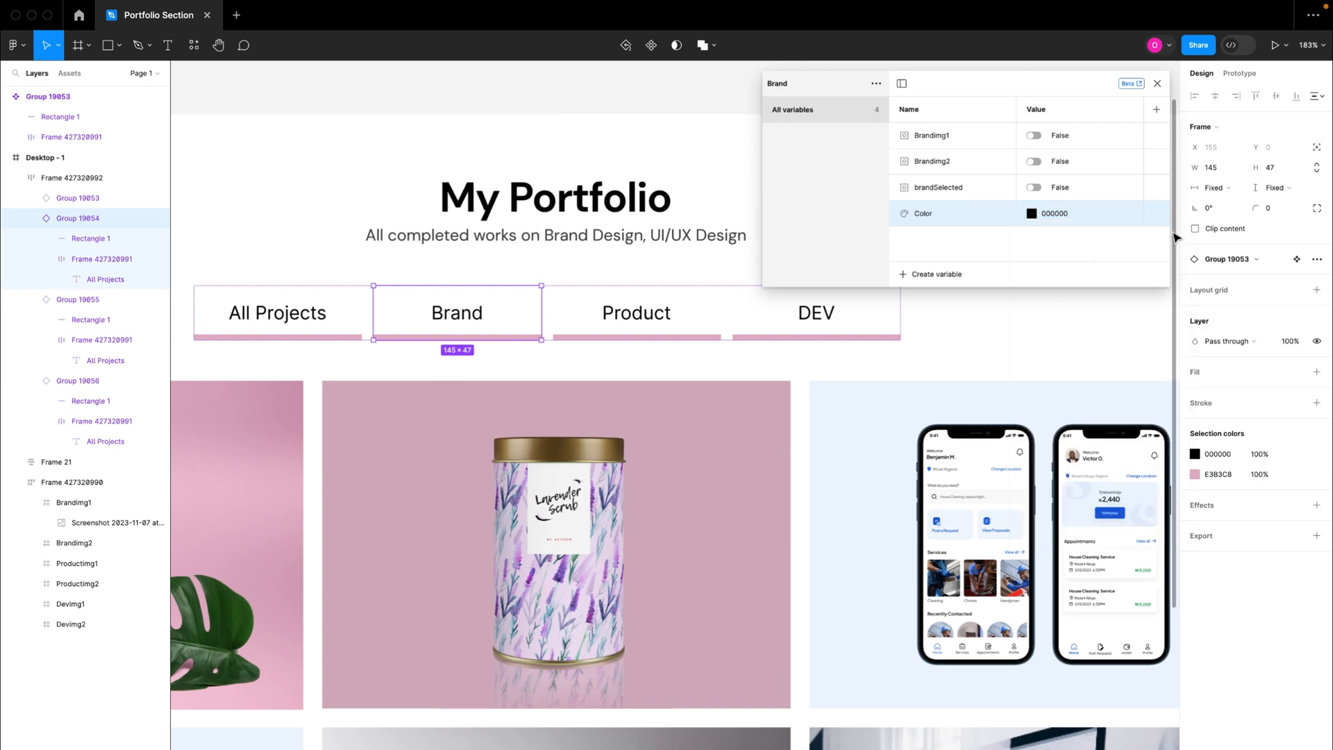
double_click(933, 215)
text(brandTxt)
click(972, 248)
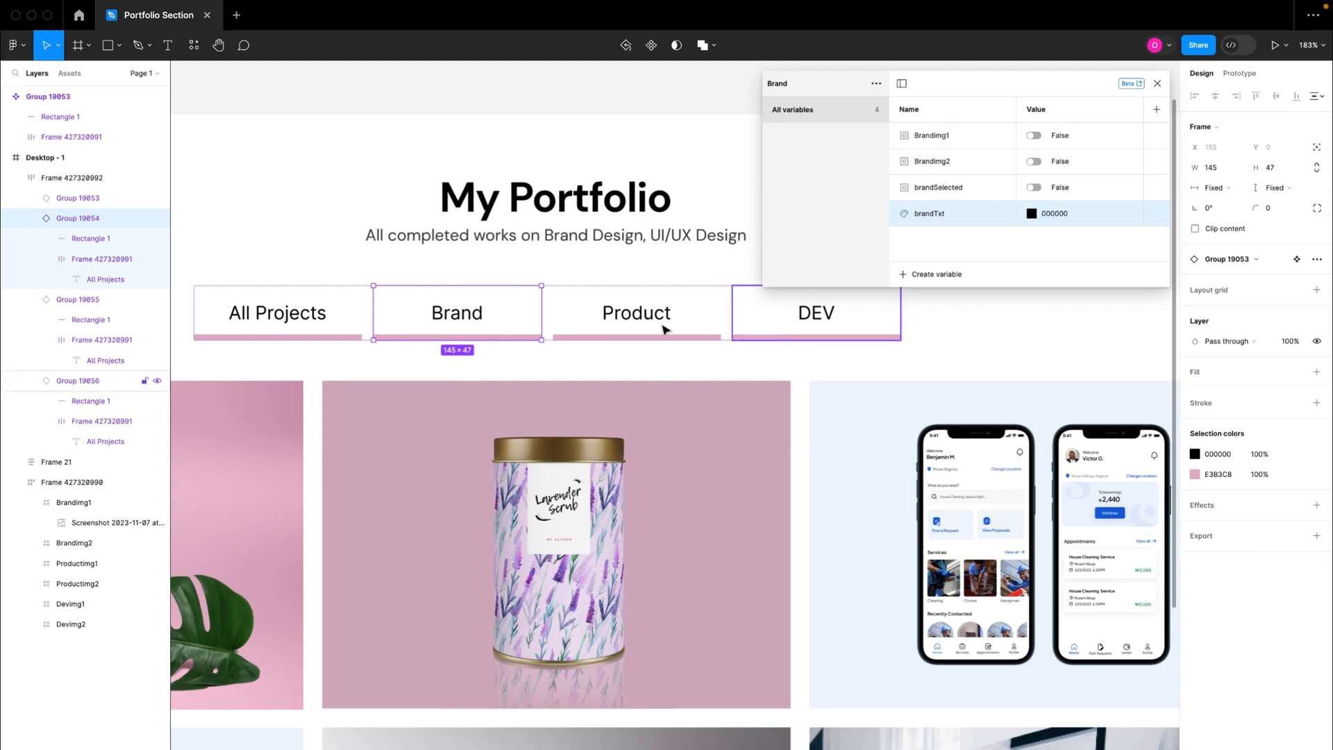
Step: Create a new variable collection named "Product"
click(875, 85)
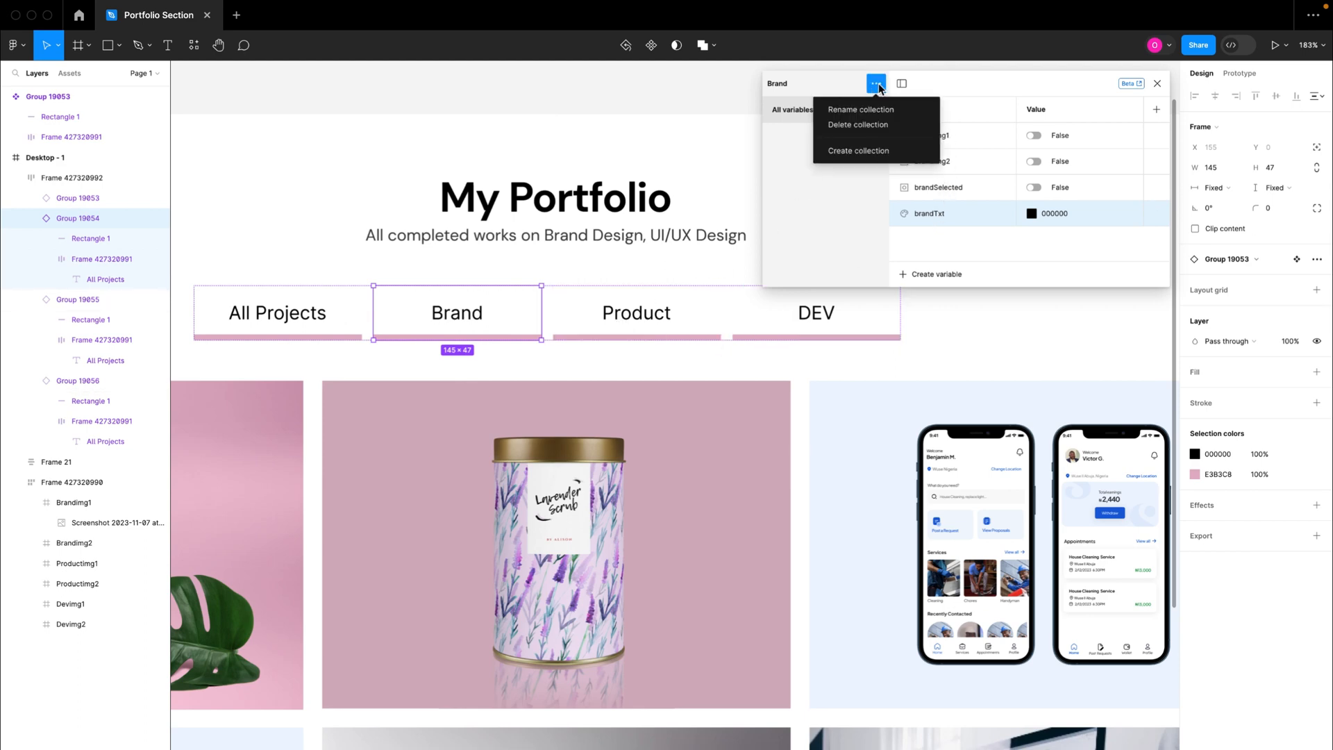
click(854, 148)
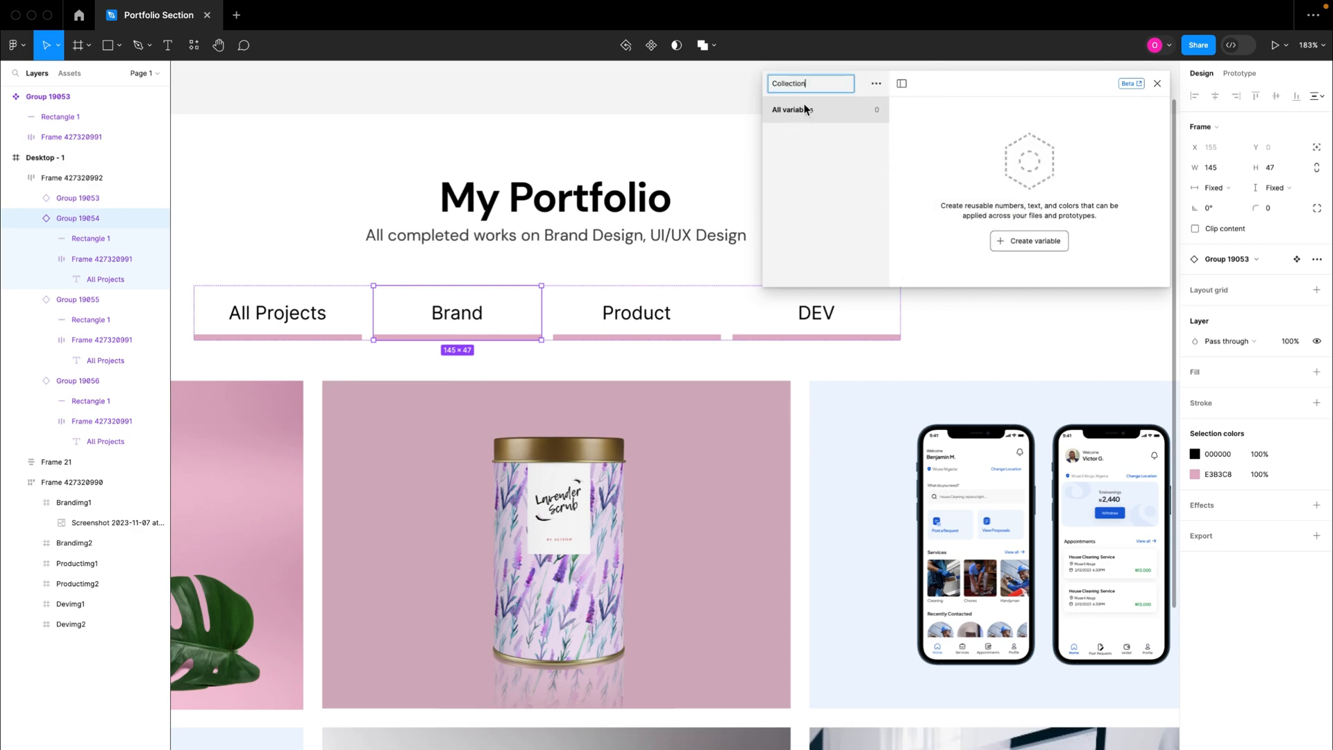
text(Product)
Step: Create a Boolean variable named "Productimg1" in the Product collection with the value False, matching the first product image's layer name
click(1031, 241)
click(1024, 312)
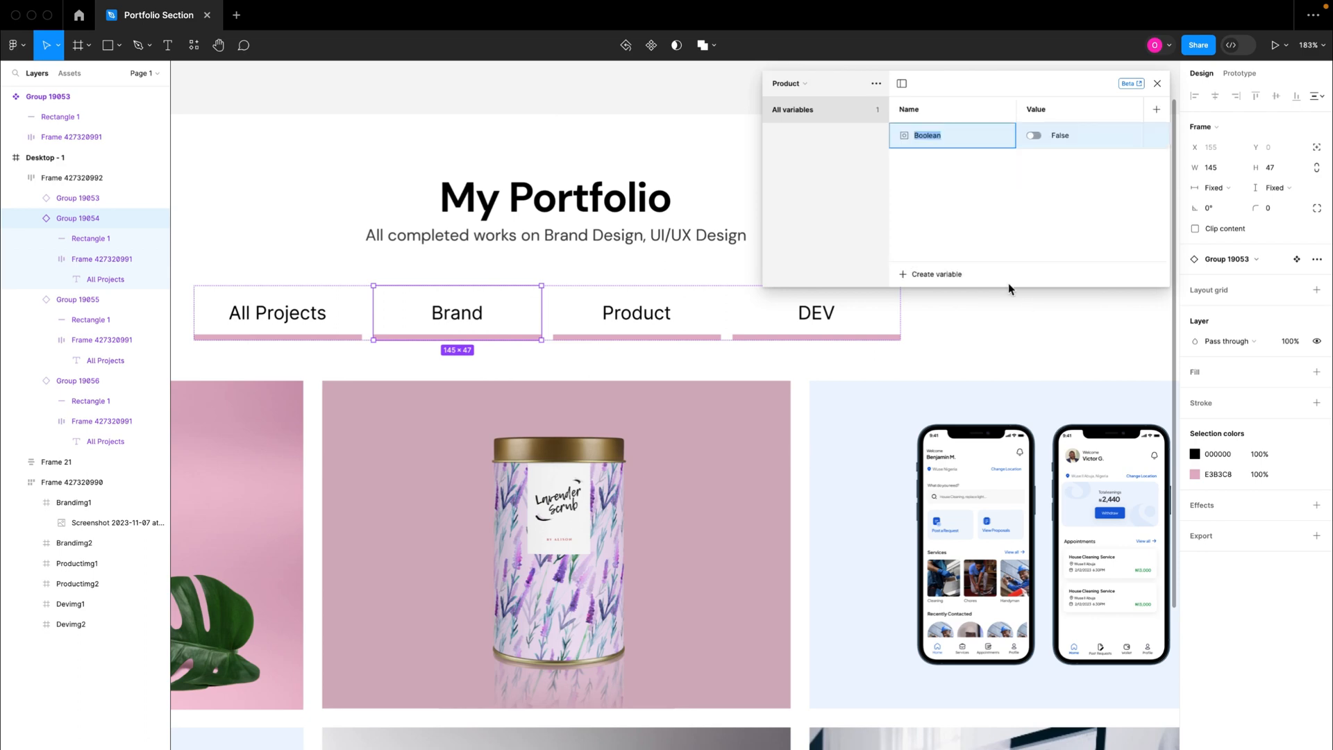
scroll(799, 452, down, 5)
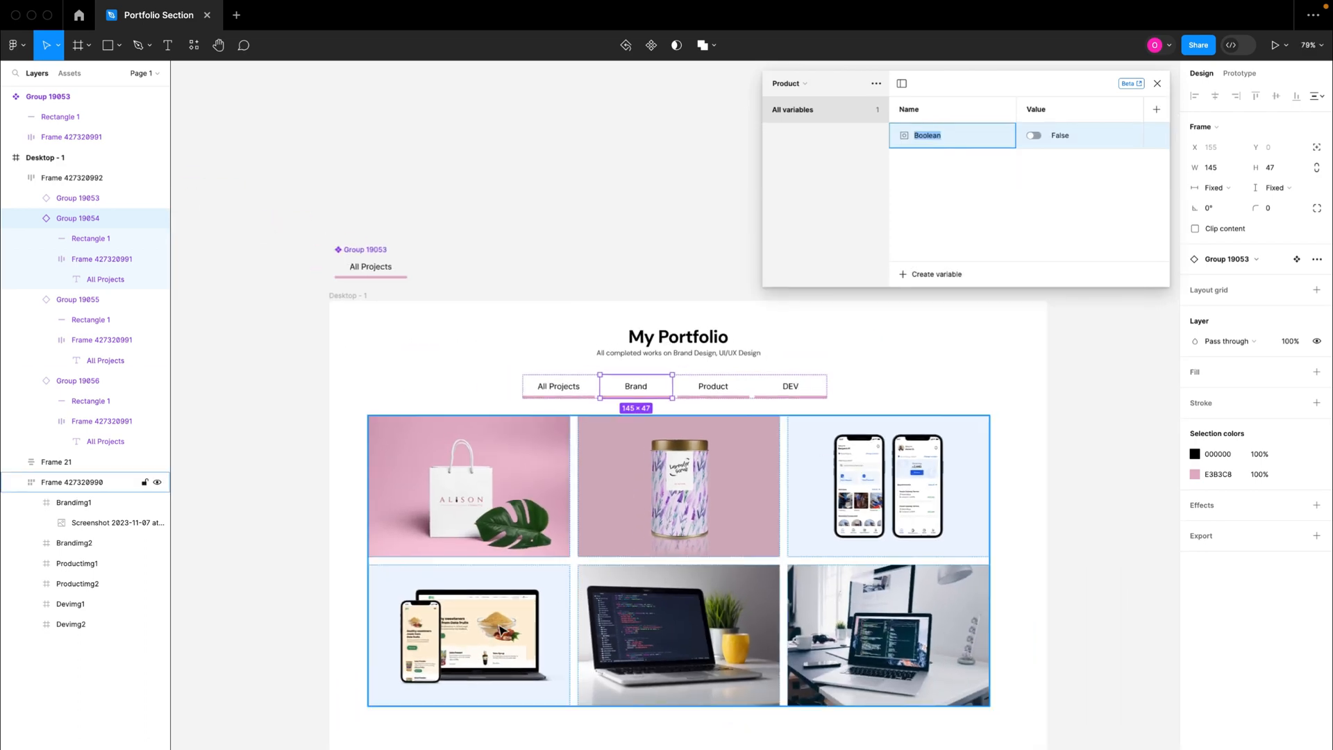
click(887, 474)
scroll(493, 603, down, 2)
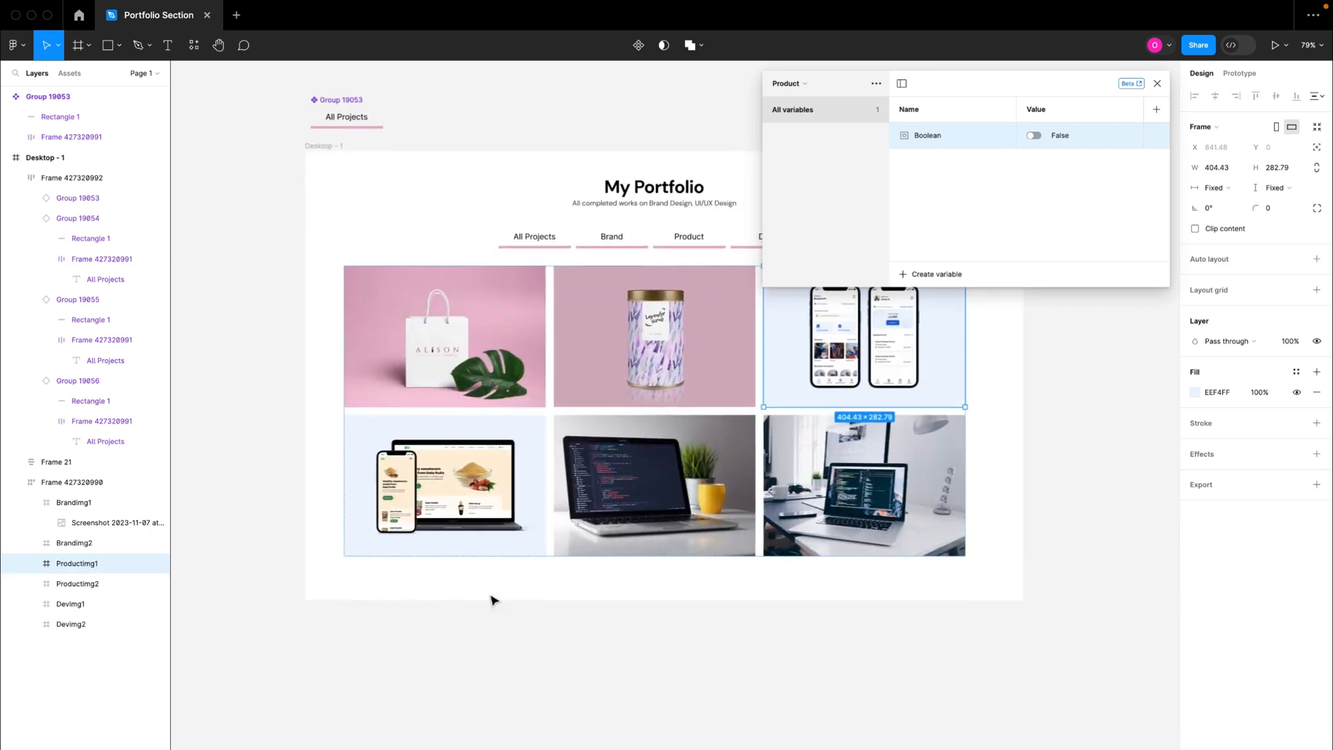
click(430, 468)
scroll(580, 425, up, 1)
scroll(580, 425, up, 1)
scroll(581, 425, right, 1)
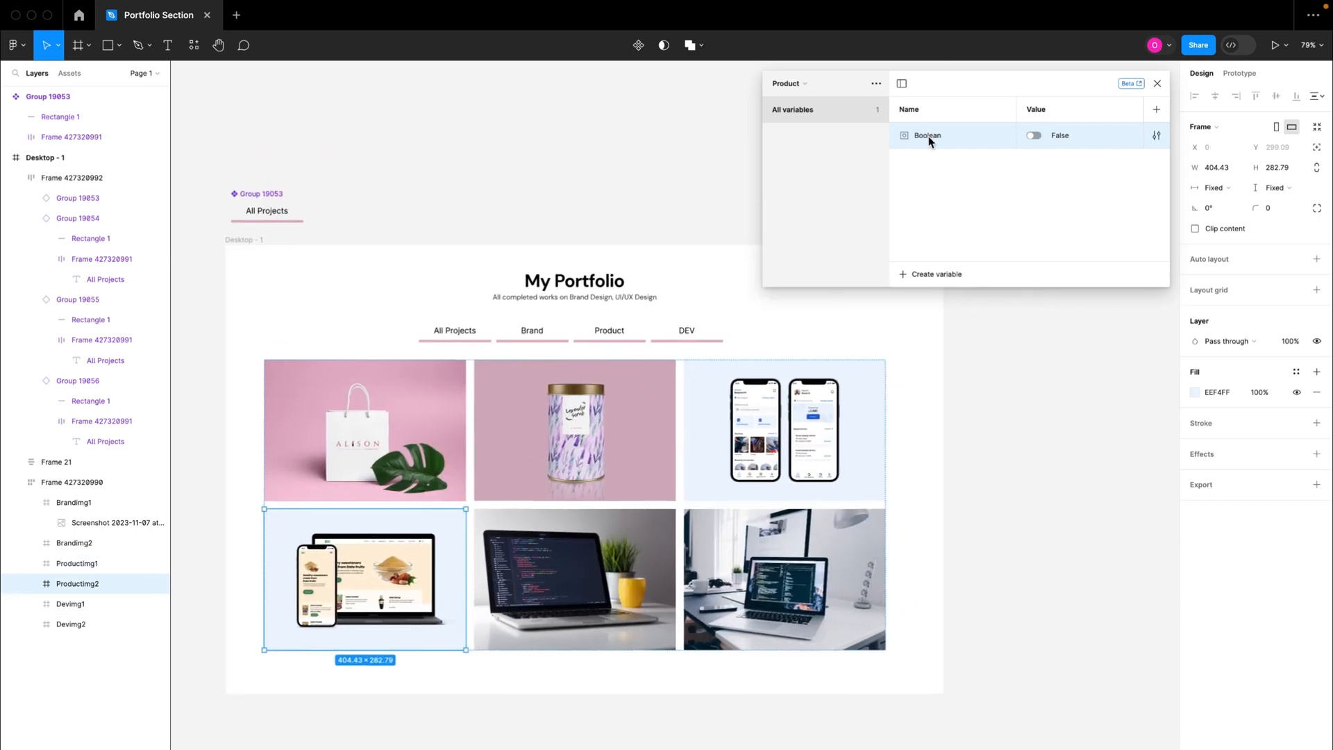
double_click(929, 137)
text(Productimg1)
Step: Add a second Boolean variable named "Productimg2" to the Product collection with the value False
click(937, 275)
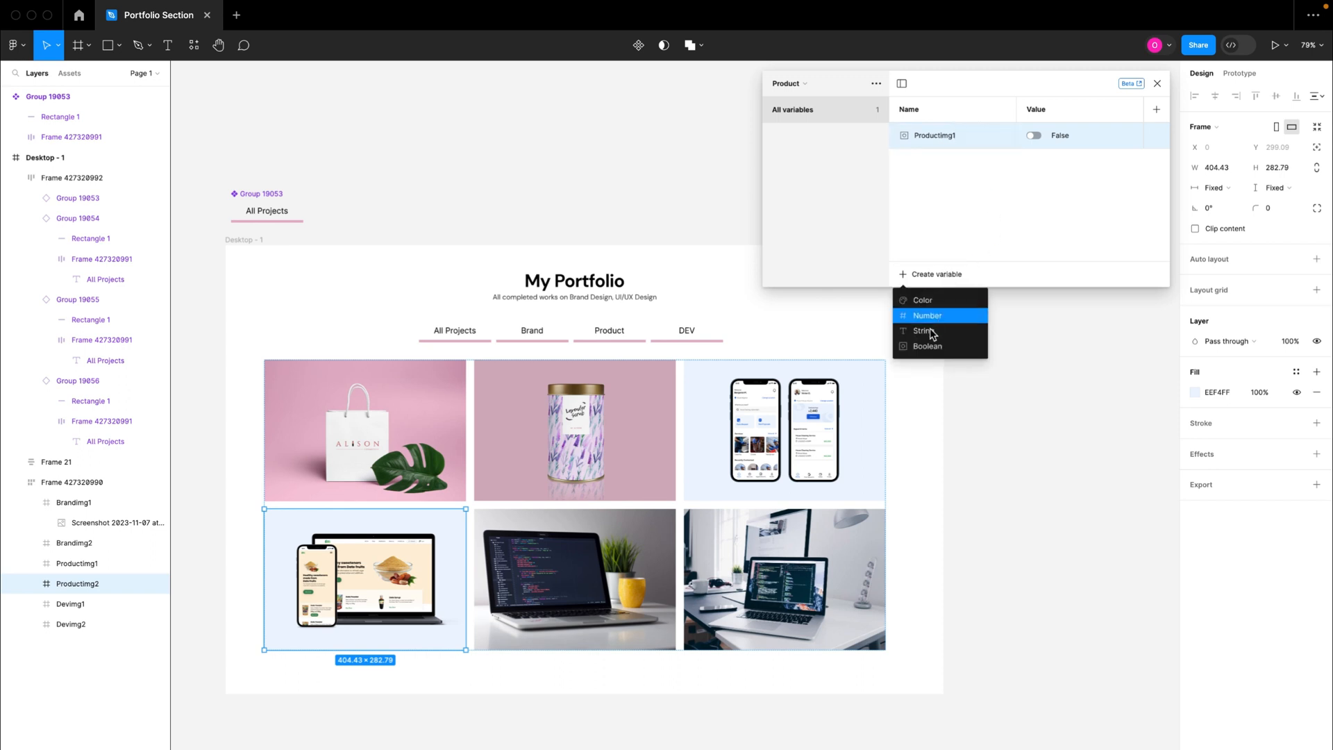
click(928, 347)
text(P)
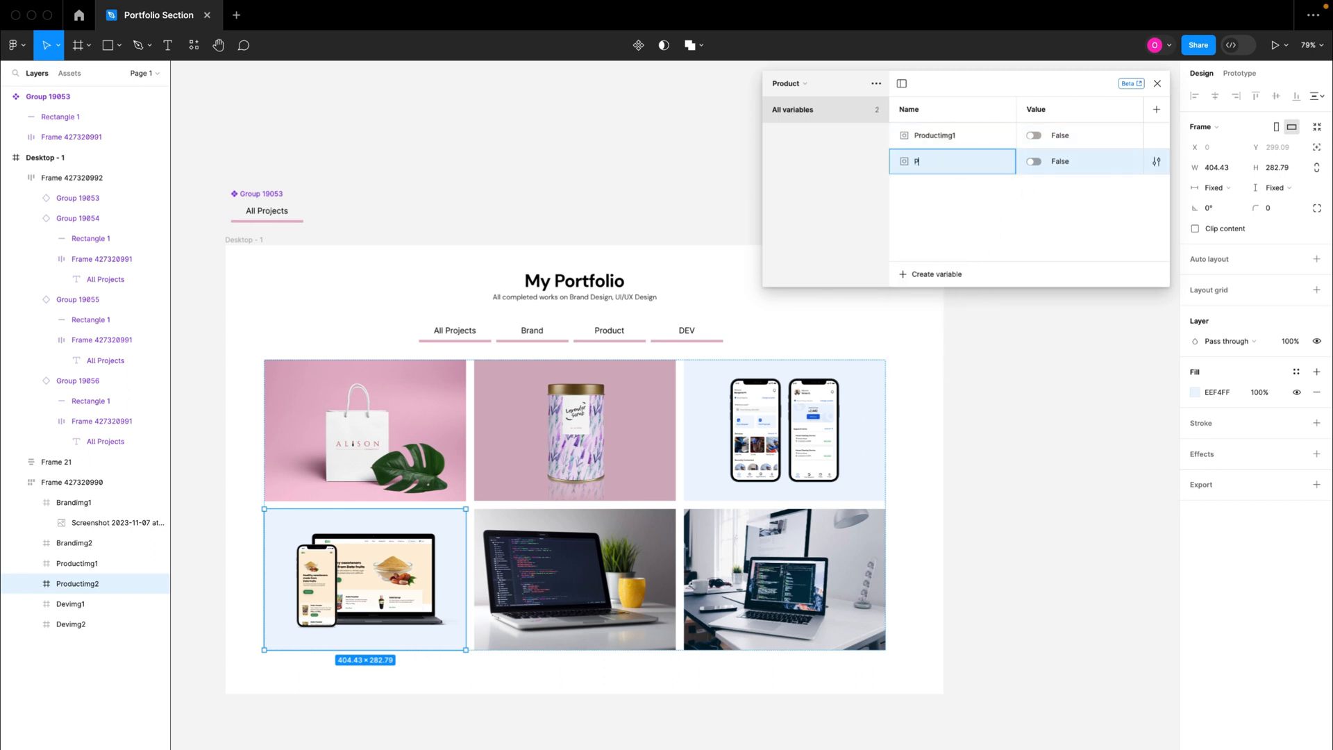
text(roductimg2)
key(Return)
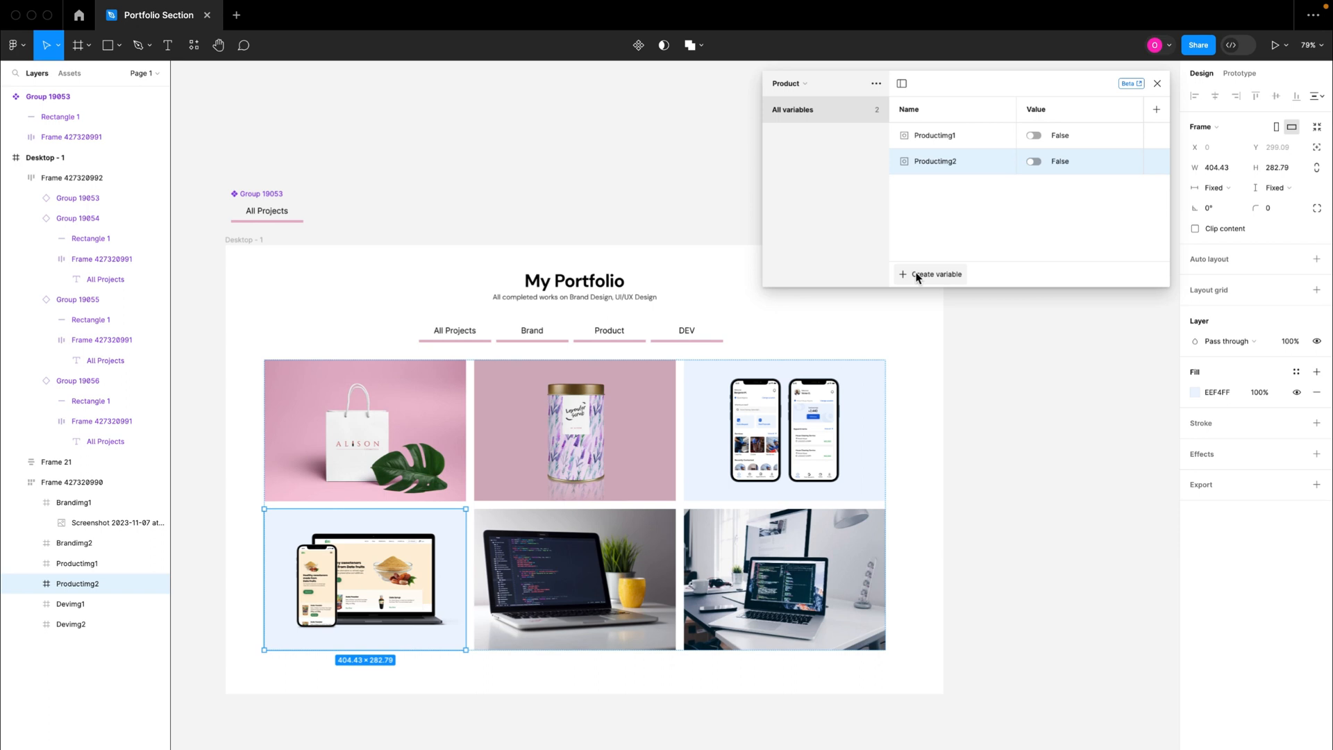
Step: Add a Boolean variable named "productSelected" to the Product collection with the value False
click(925, 275)
click(928, 347)
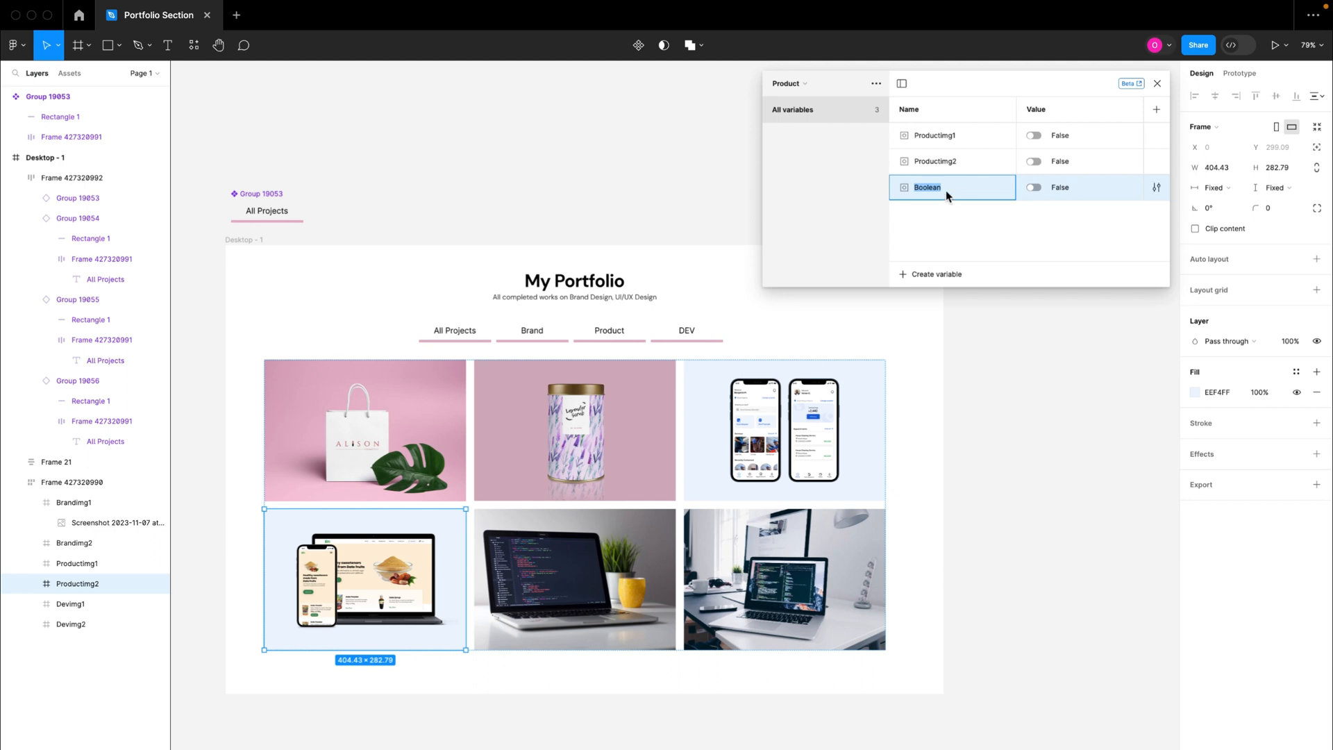
text(productSelected)
key(Return)
Step: Add a color variable to the Product collection and set its value to black, 000000
click(942, 275)
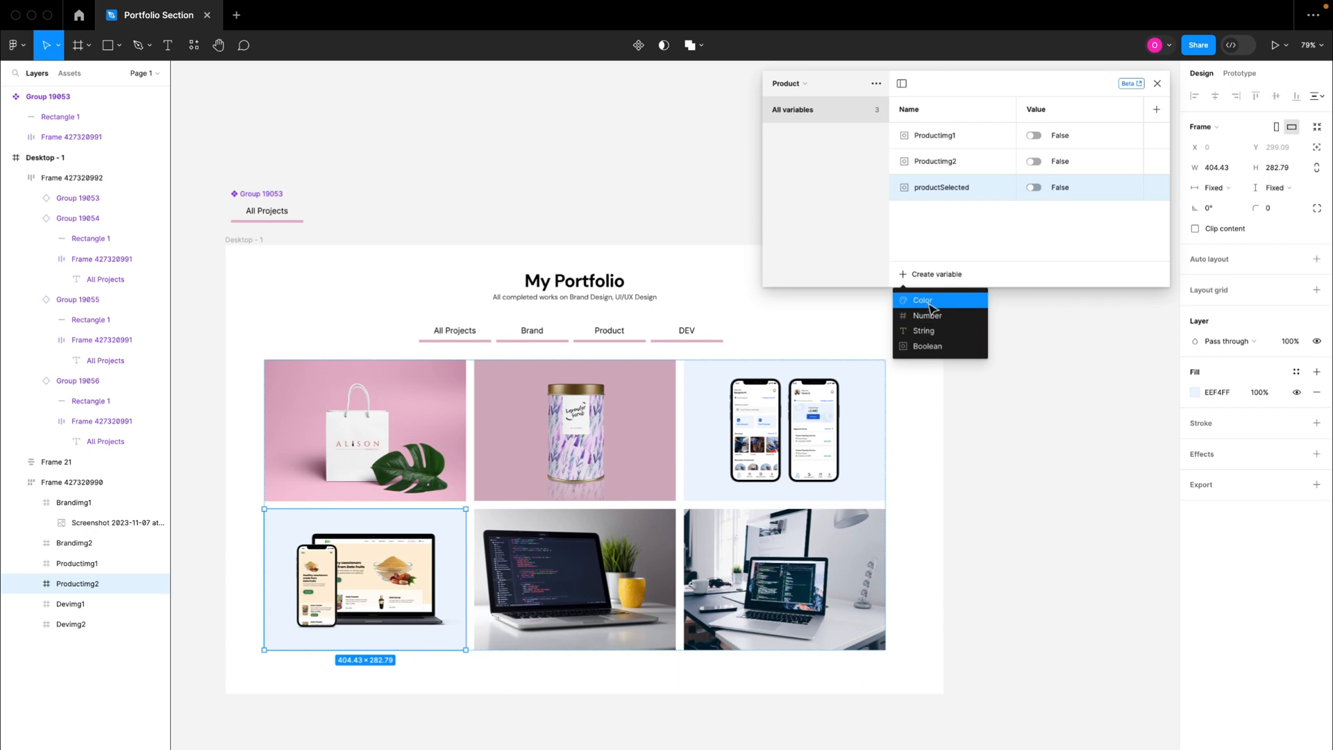
click(929, 301)
click(1027, 214)
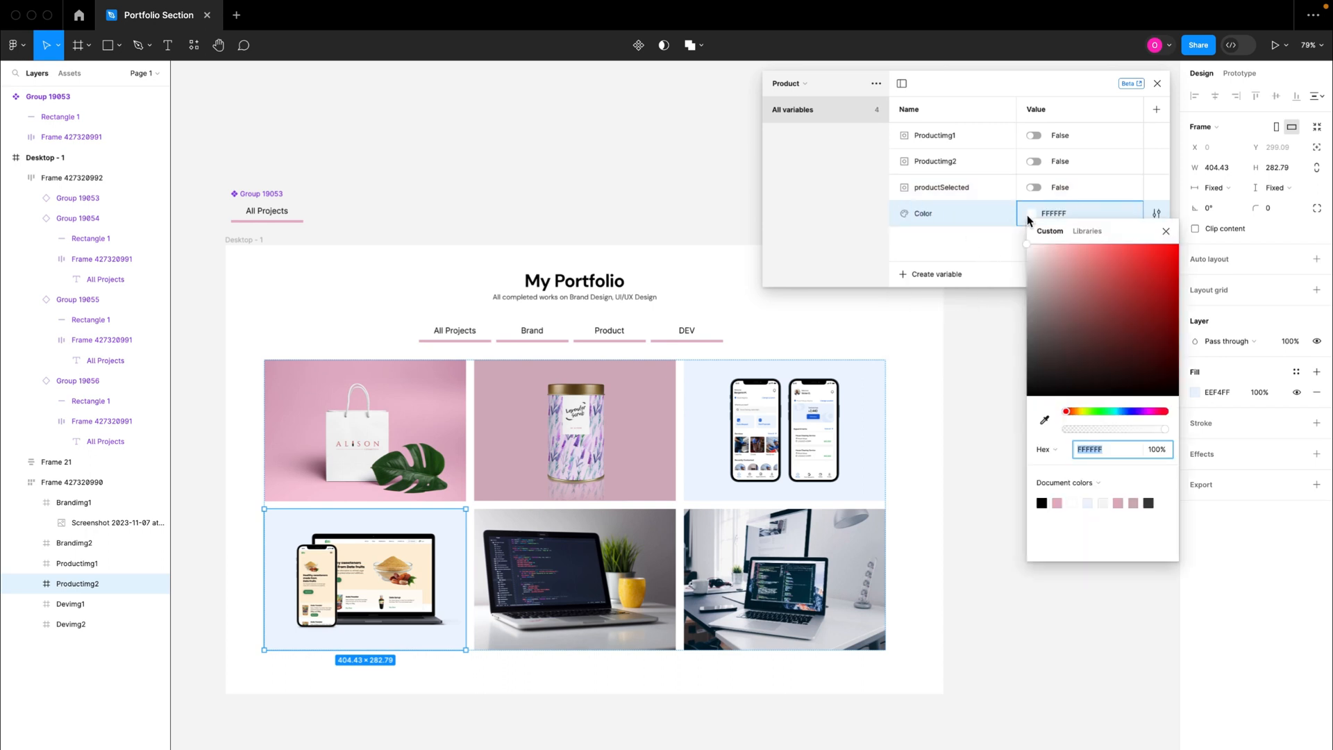
click(1161, 381)
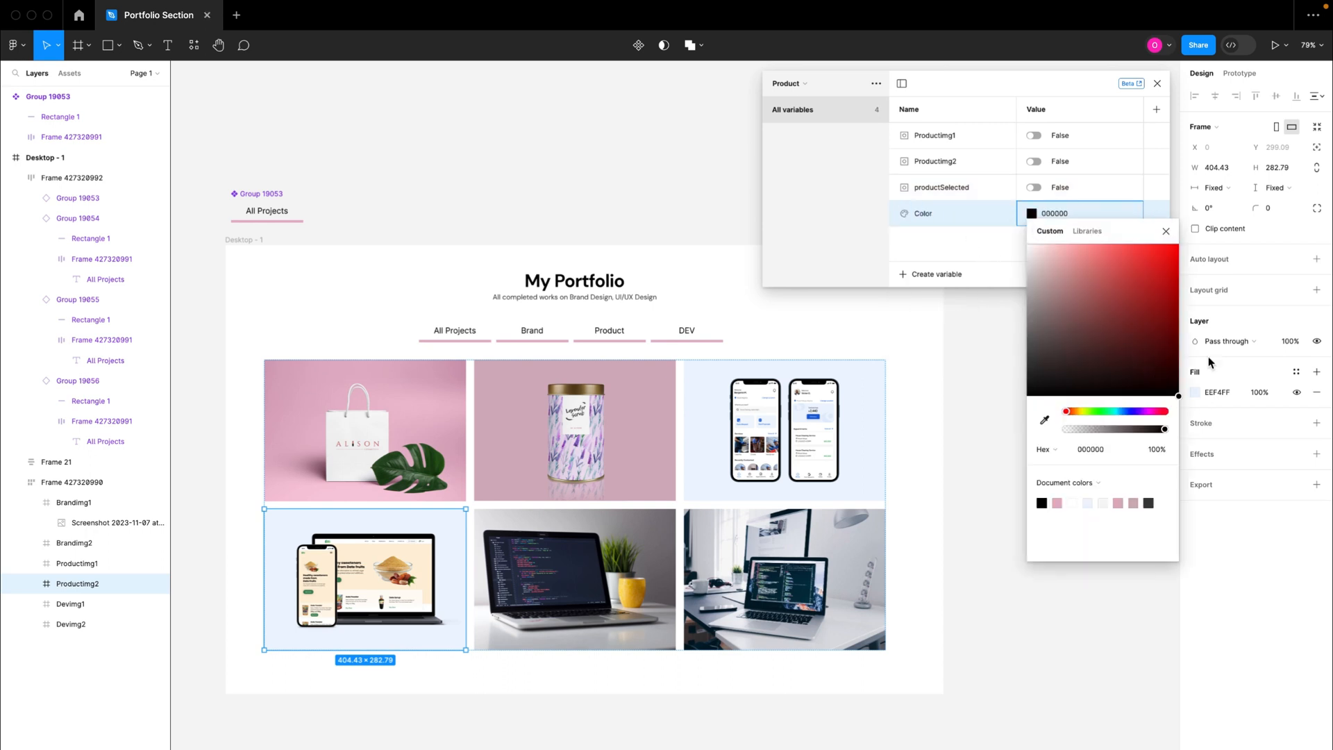
click(1170, 272)
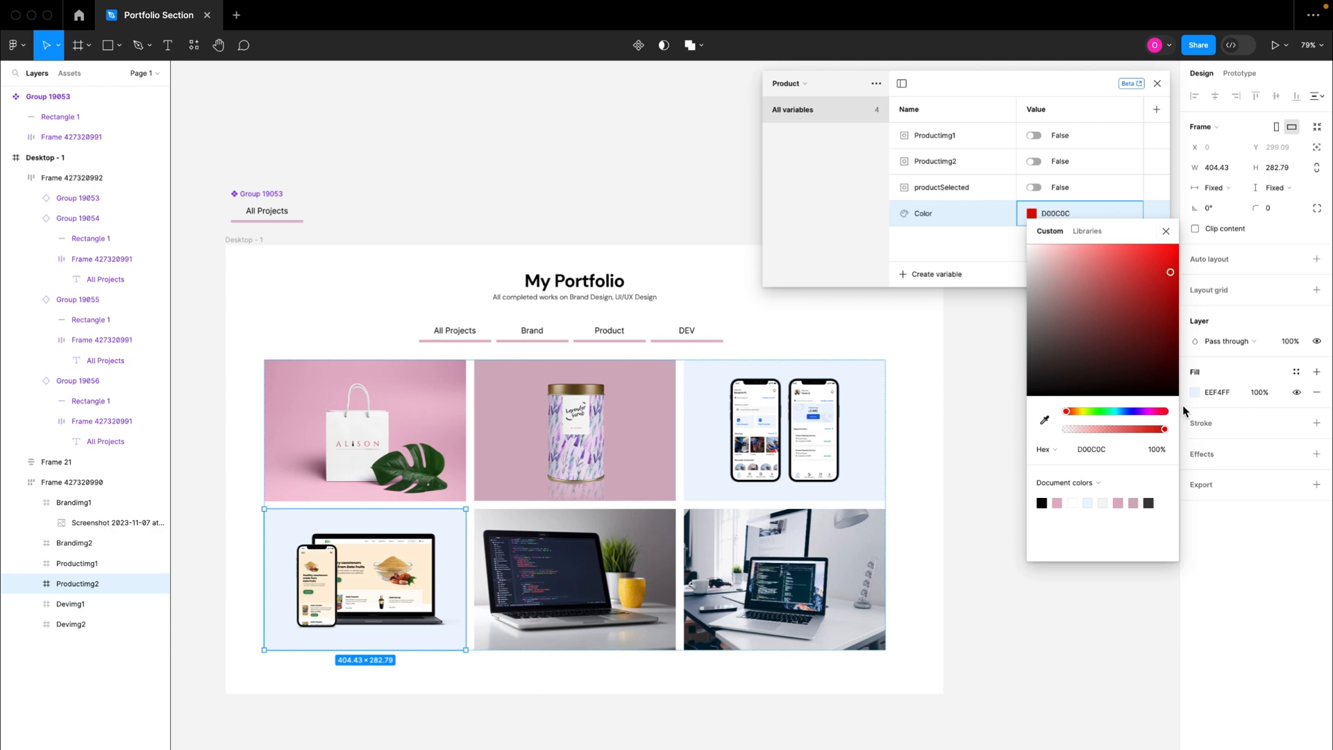
click(1171, 381)
drag(1183, 403, 1188, 412)
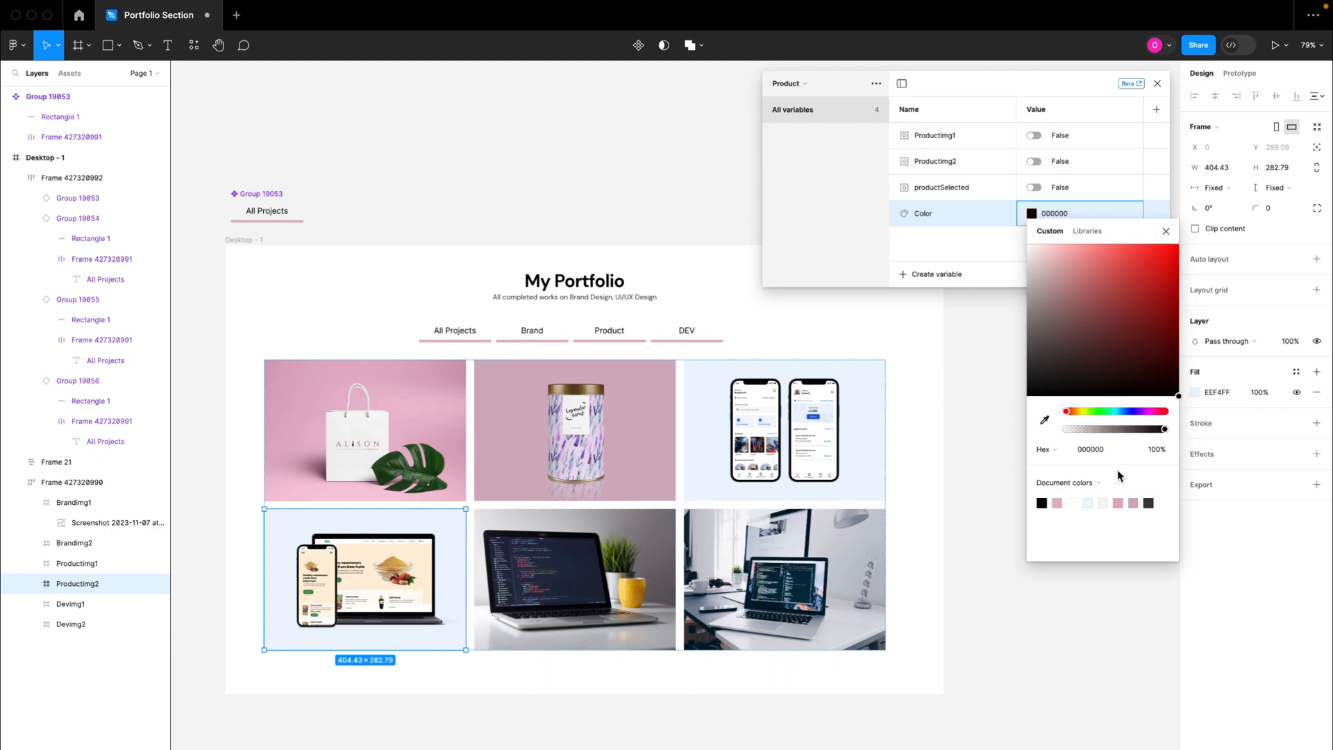
click(1165, 231)
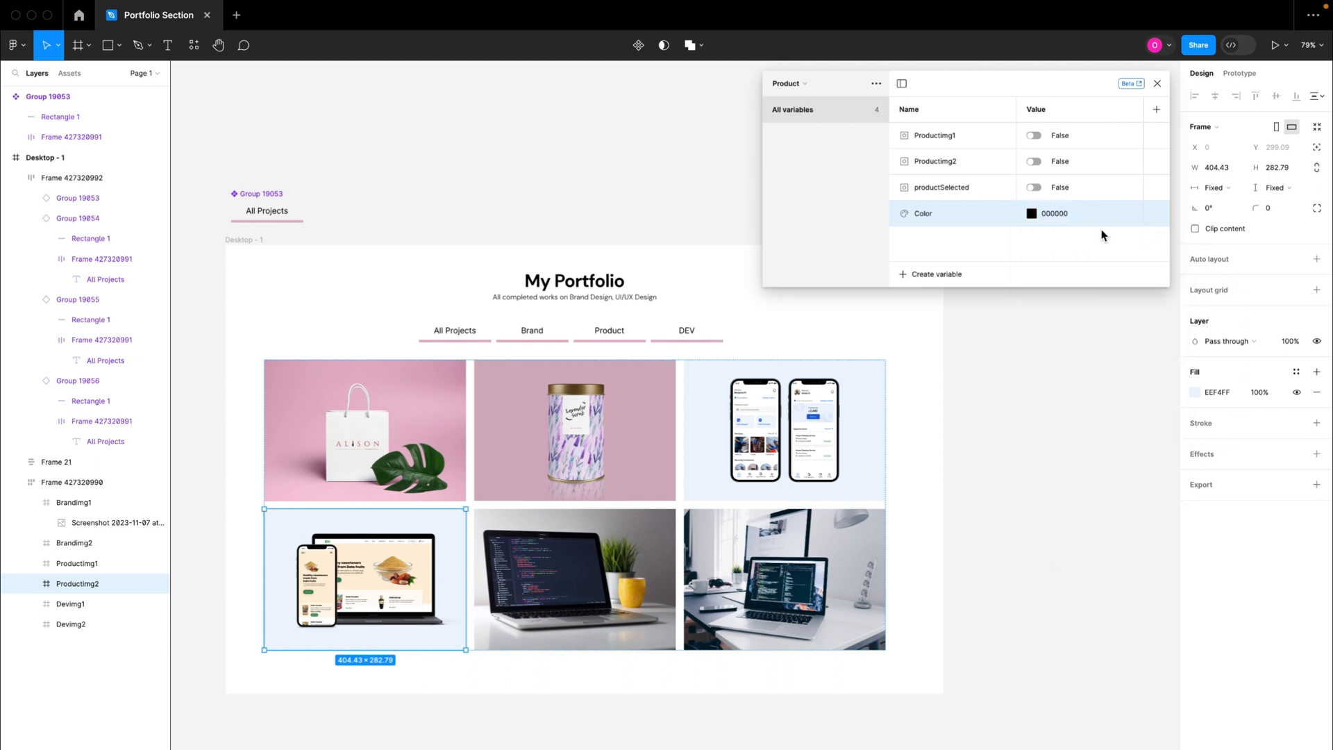
Step: Rename the black color variable in the Product collection with a name beginning with "produc"
double_click(930, 214)
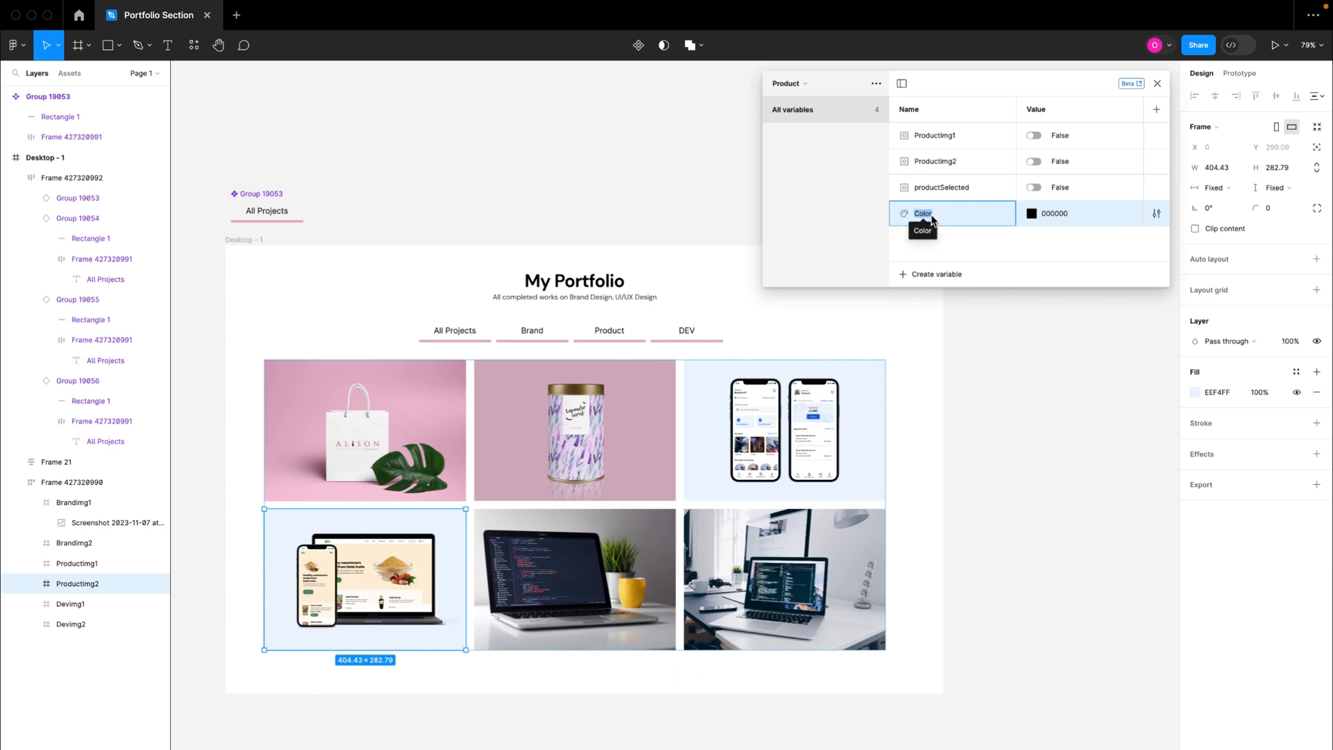
text(productTxt)
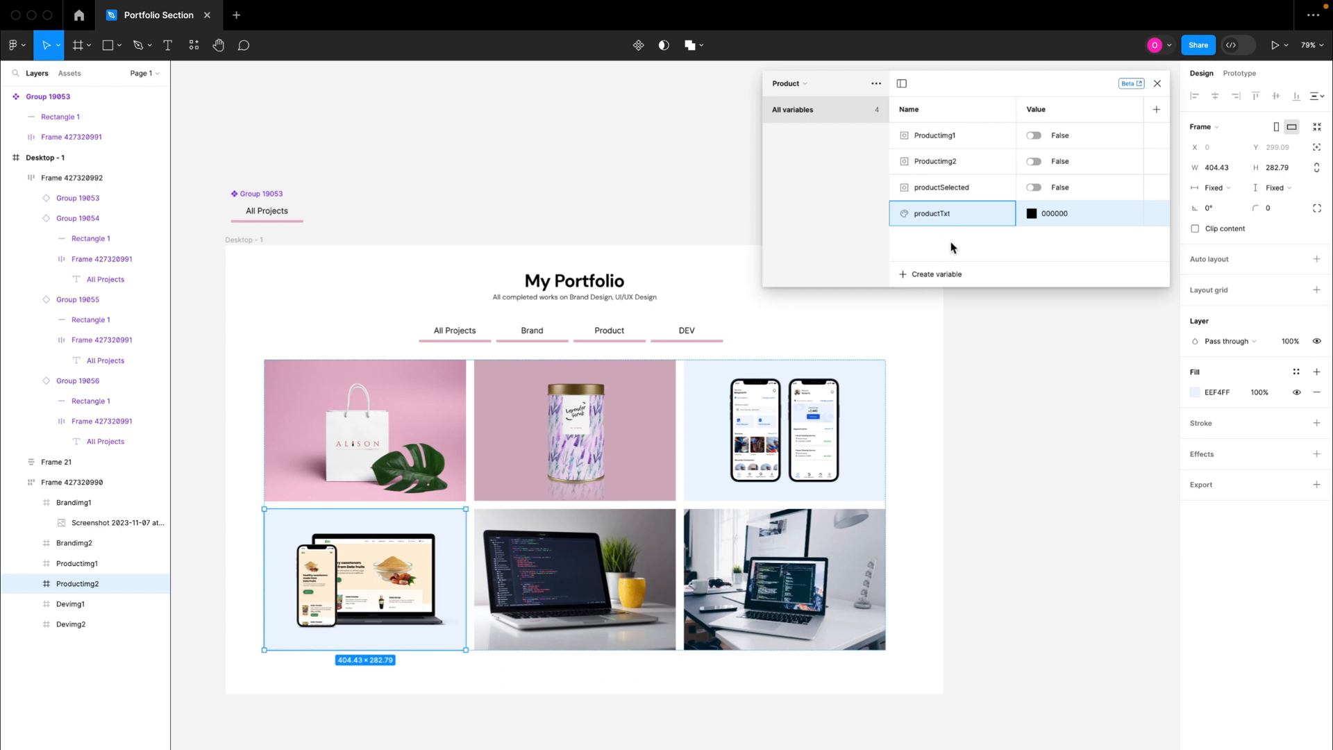
key(Return)
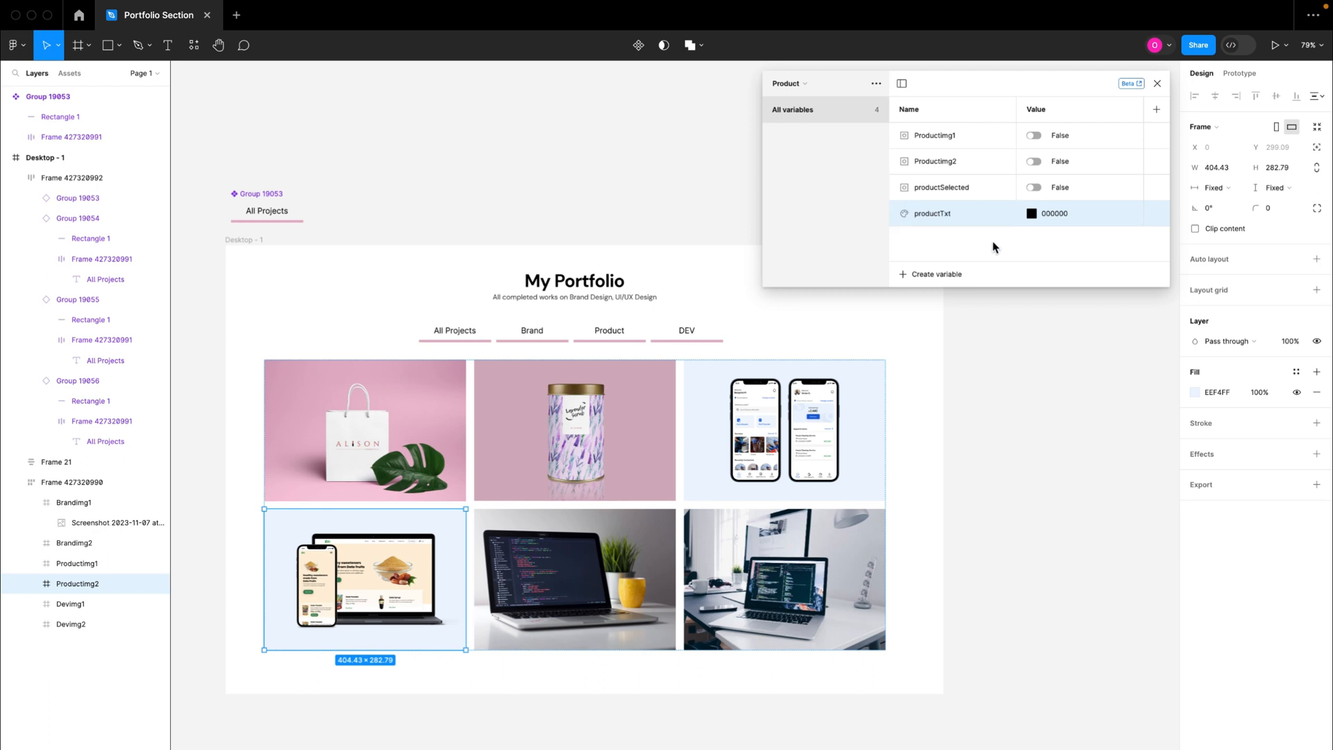
Step: Create a new variable collection named "Dev"
click(876, 83)
click(864, 152)
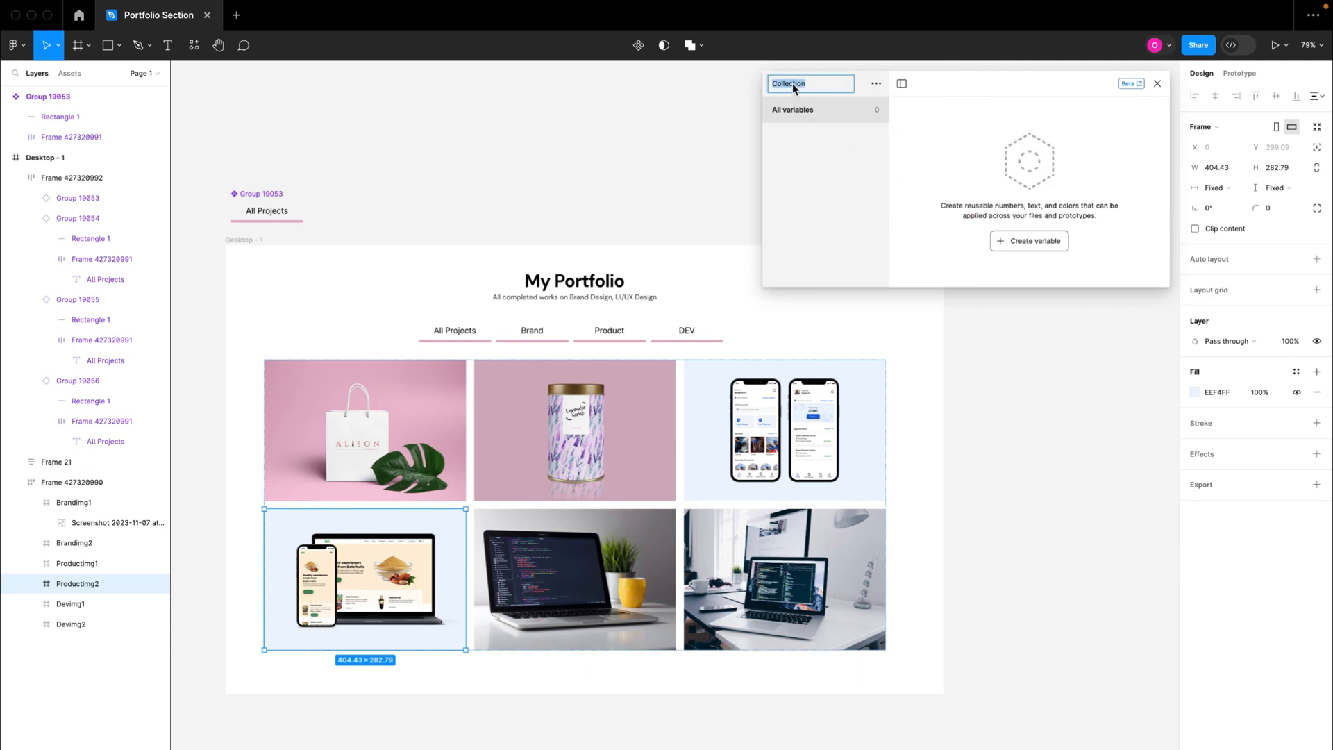
text(Dev)
key(Return)
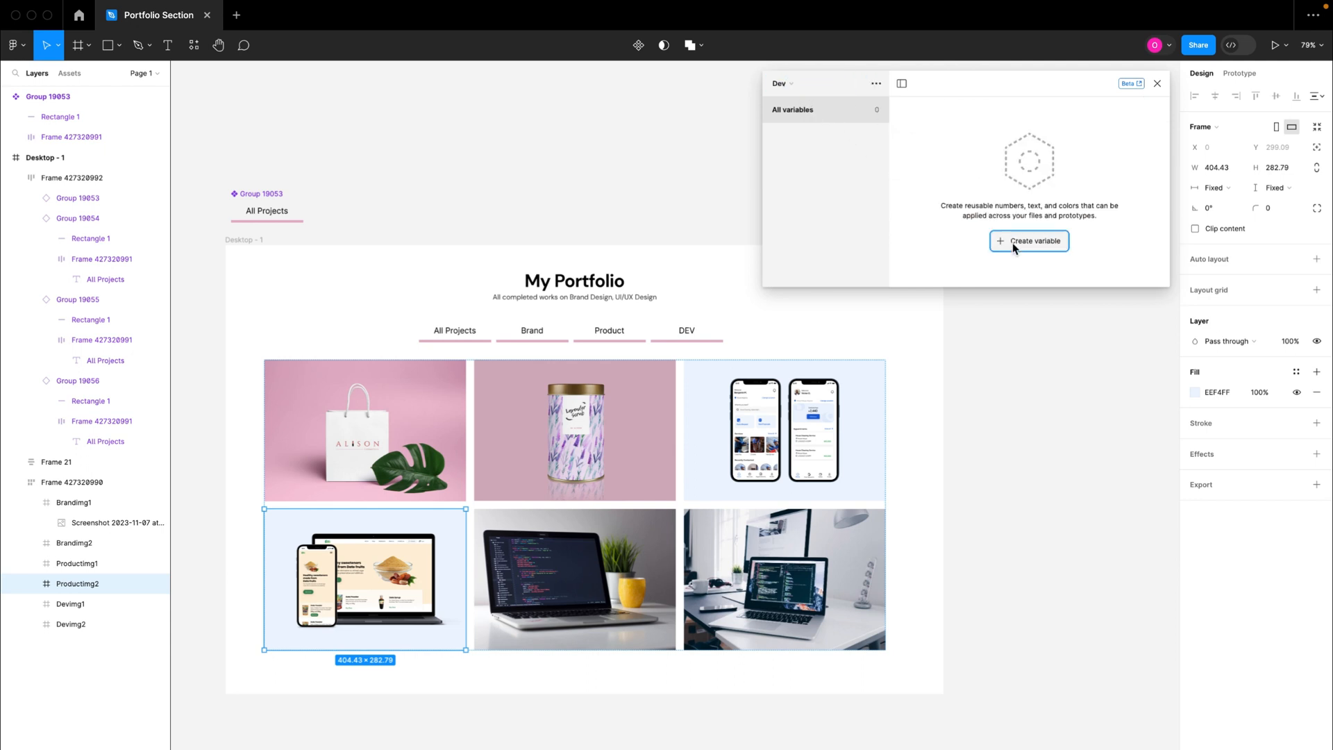
Step: Create a Boolean variable named "Devimg1" in the Dev collection with the value False
click(1013, 243)
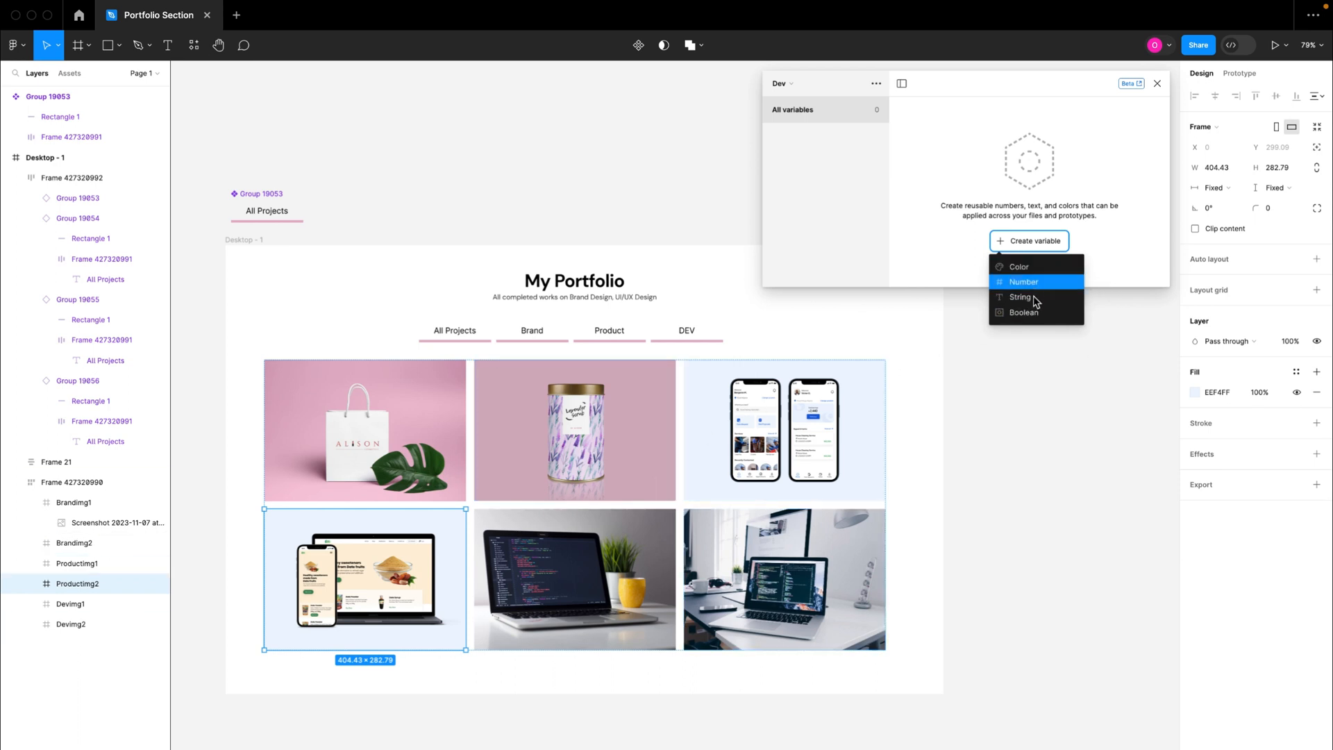
click(1015, 314)
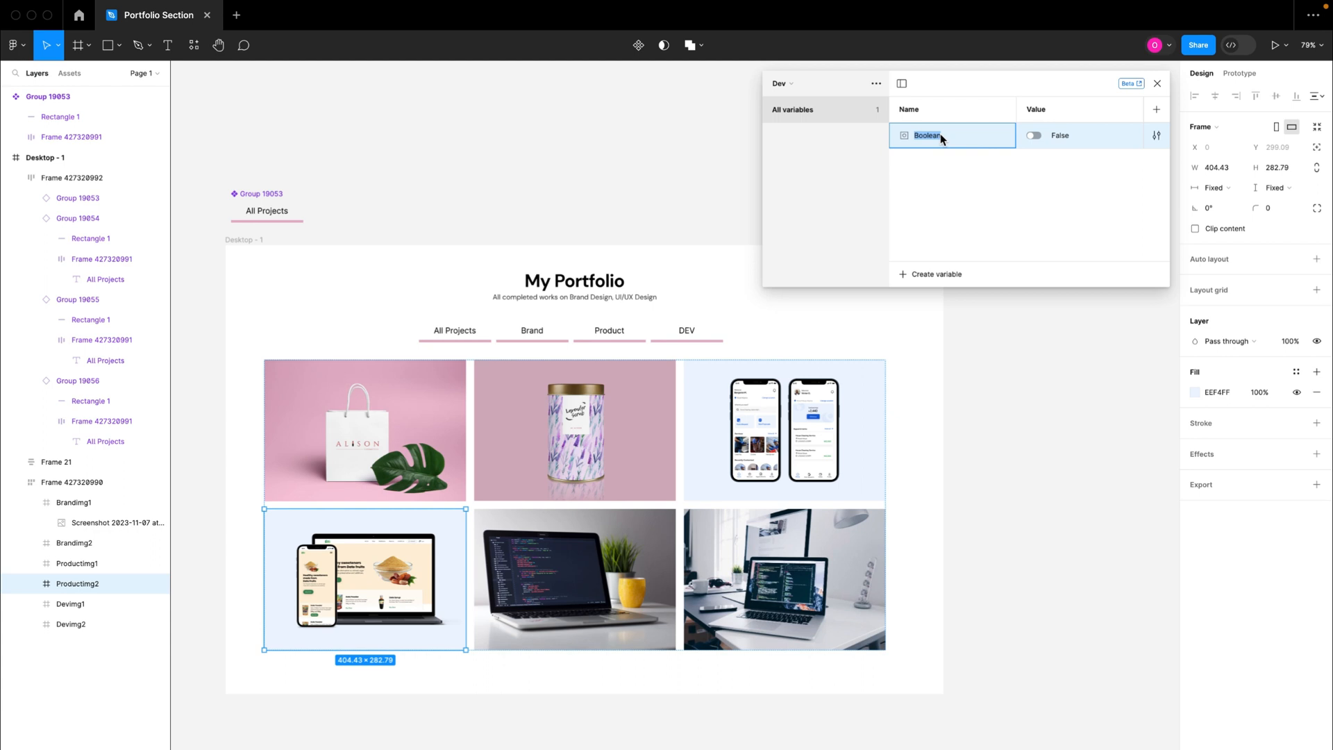
text(Devimg1)
key(Return)
Step: Add a second Boolean variable named "Devimg2" to the Dev collection with the value False
click(948, 274)
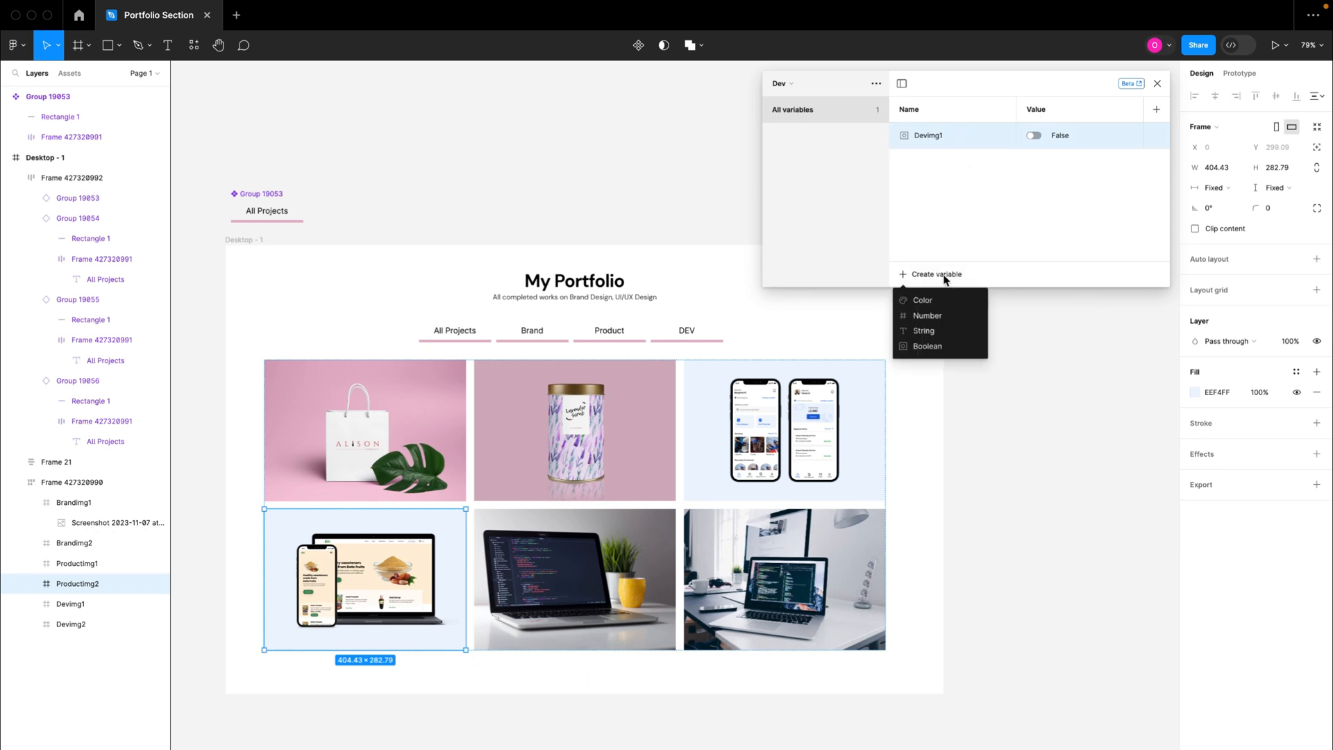
click(931, 346)
text(Devimg2)
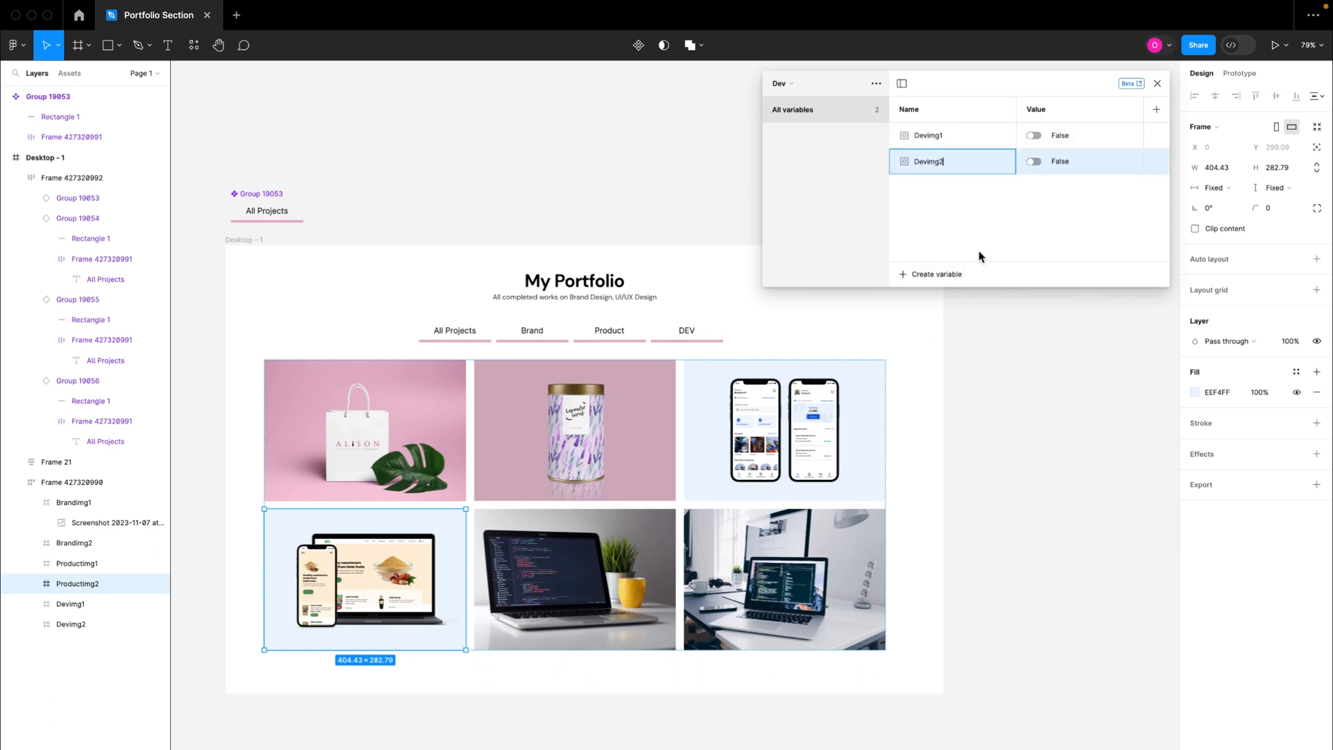
key(Return)
Step: Add a Boolean variable named "devSelected" to the Dev collection with the value False
click(946, 272)
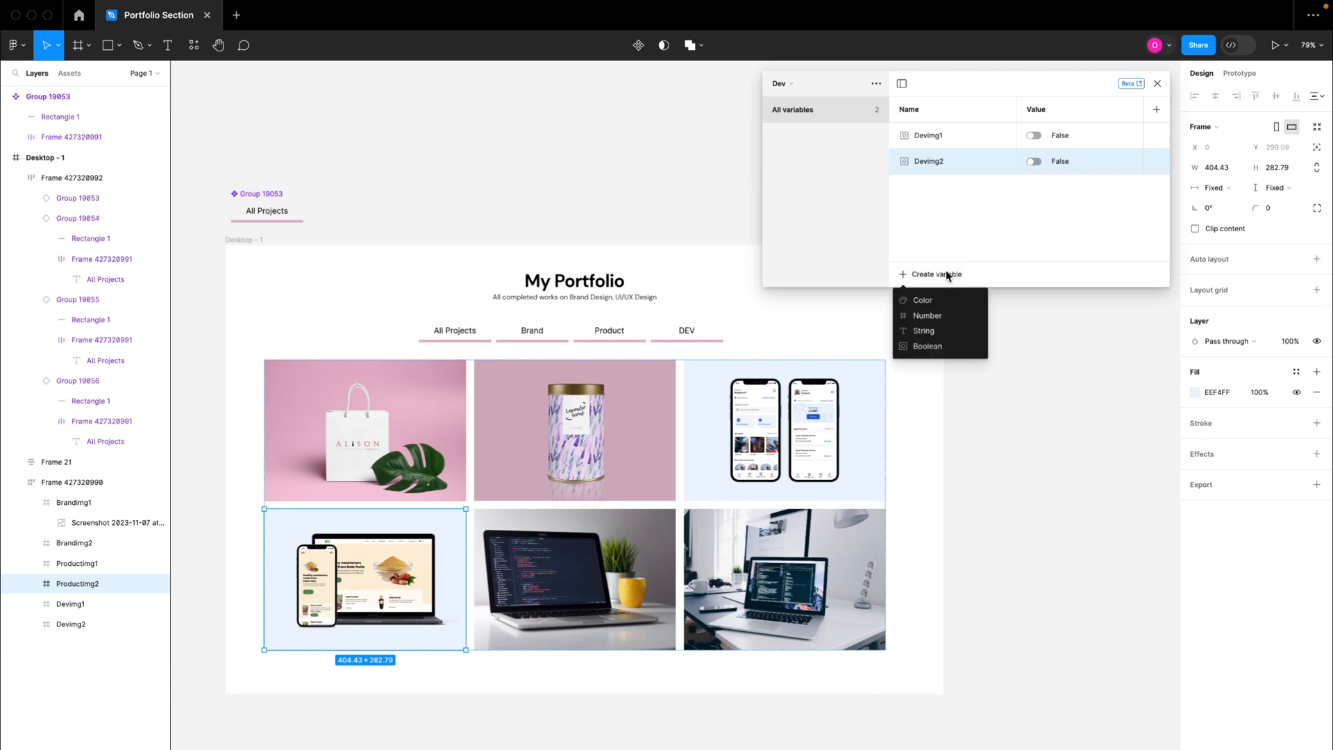
click(929, 346)
text(d)
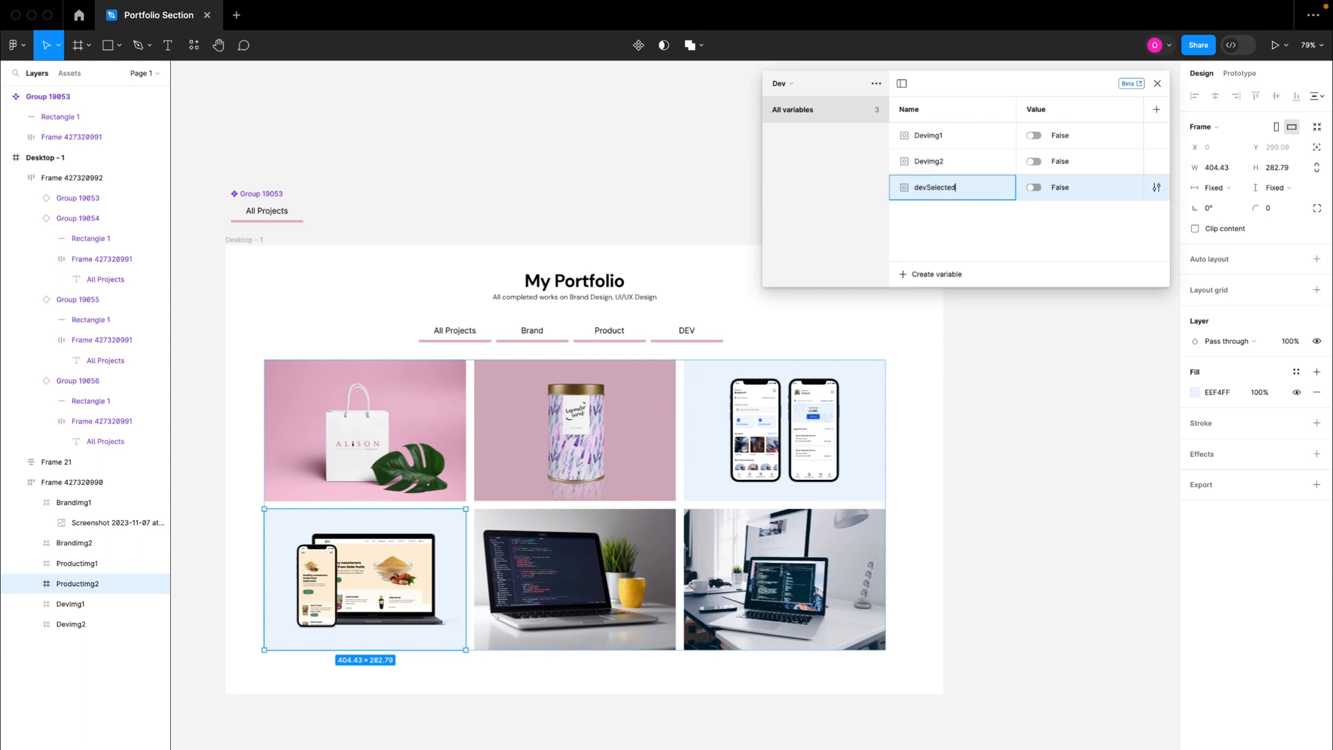
text(evcelected)
key(Return)
Step: Add a color variable named "devTxt" to the Dev collection and set its value to black, 000000
click(930, 274)
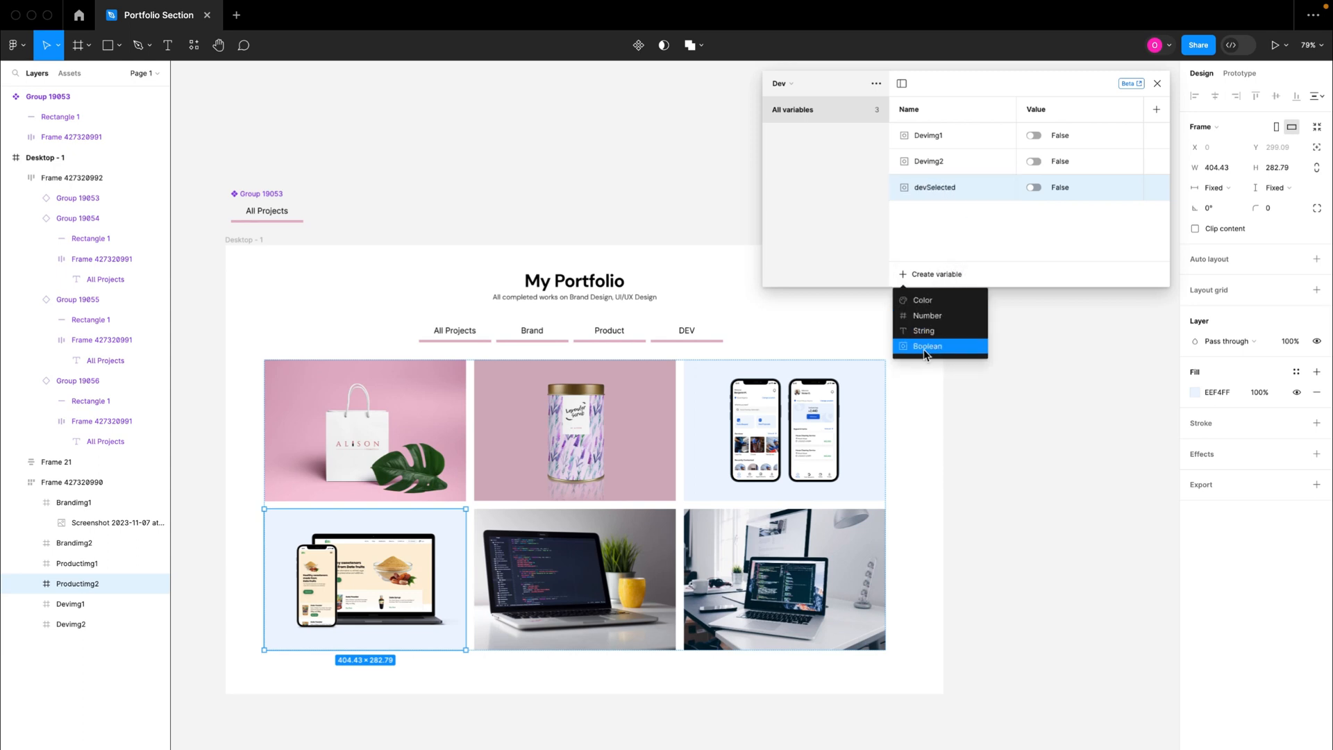
click(924, 300)
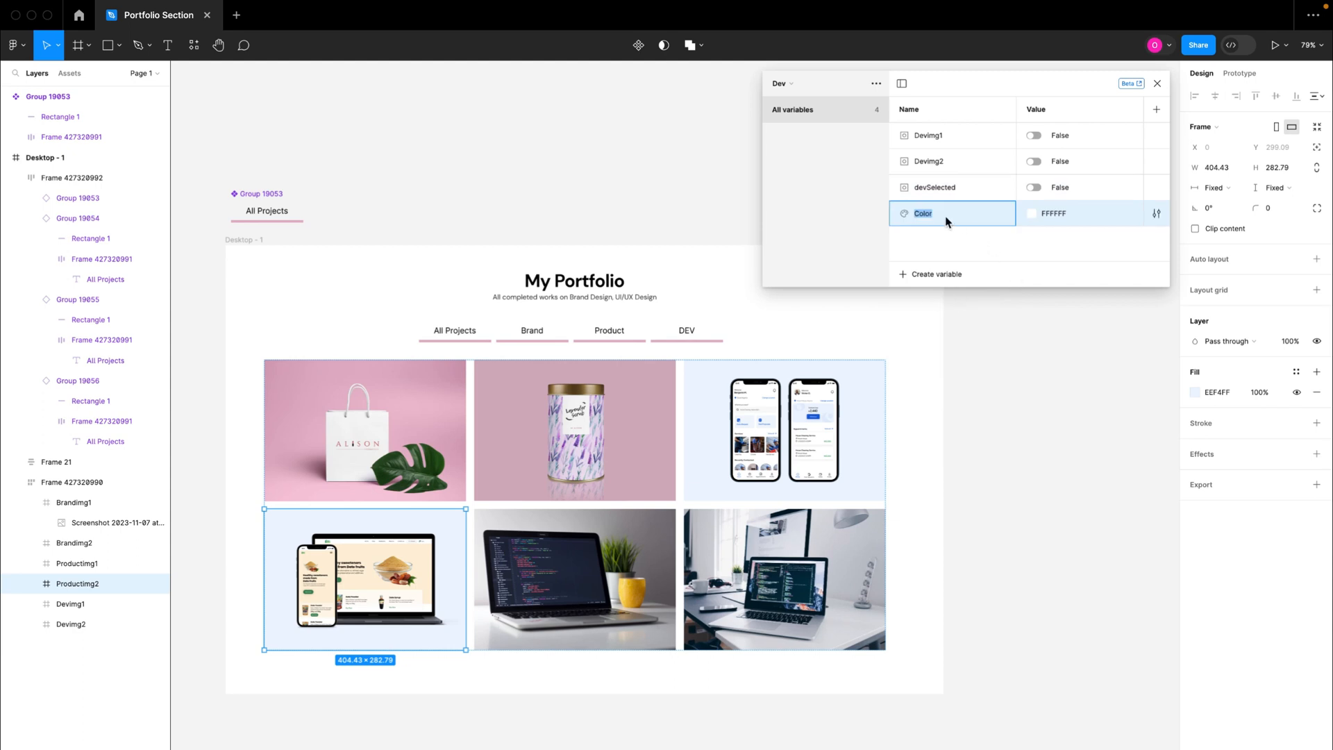
text(devTxt)
click(1035, 218)
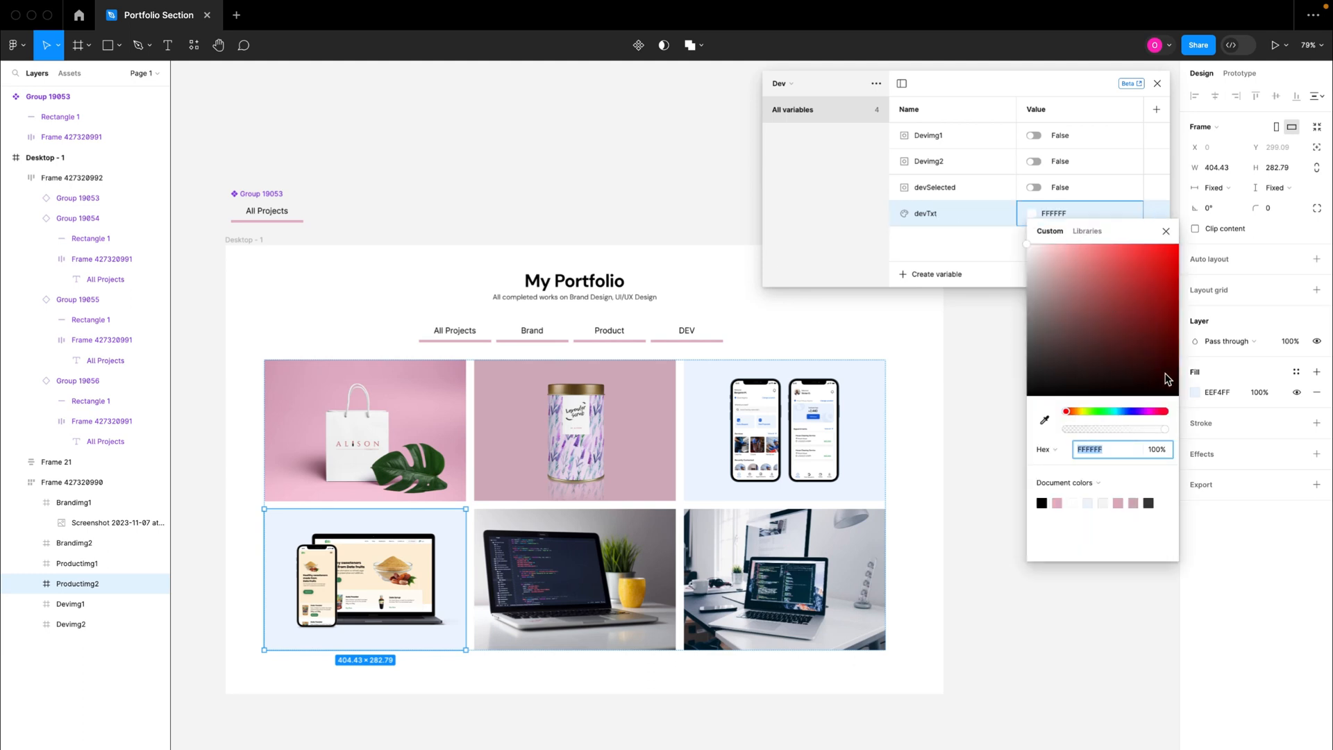
drag(1168, 377, 1182, 401)
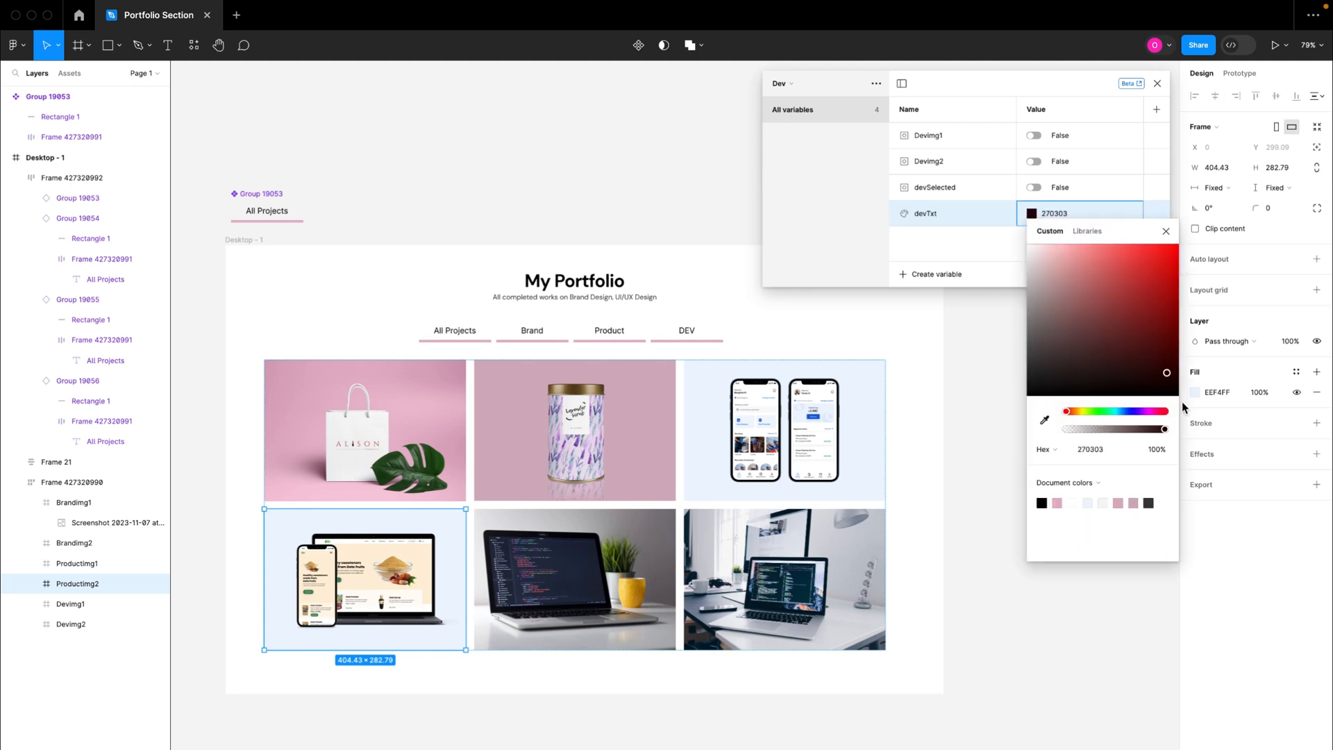
click(1167, 231)
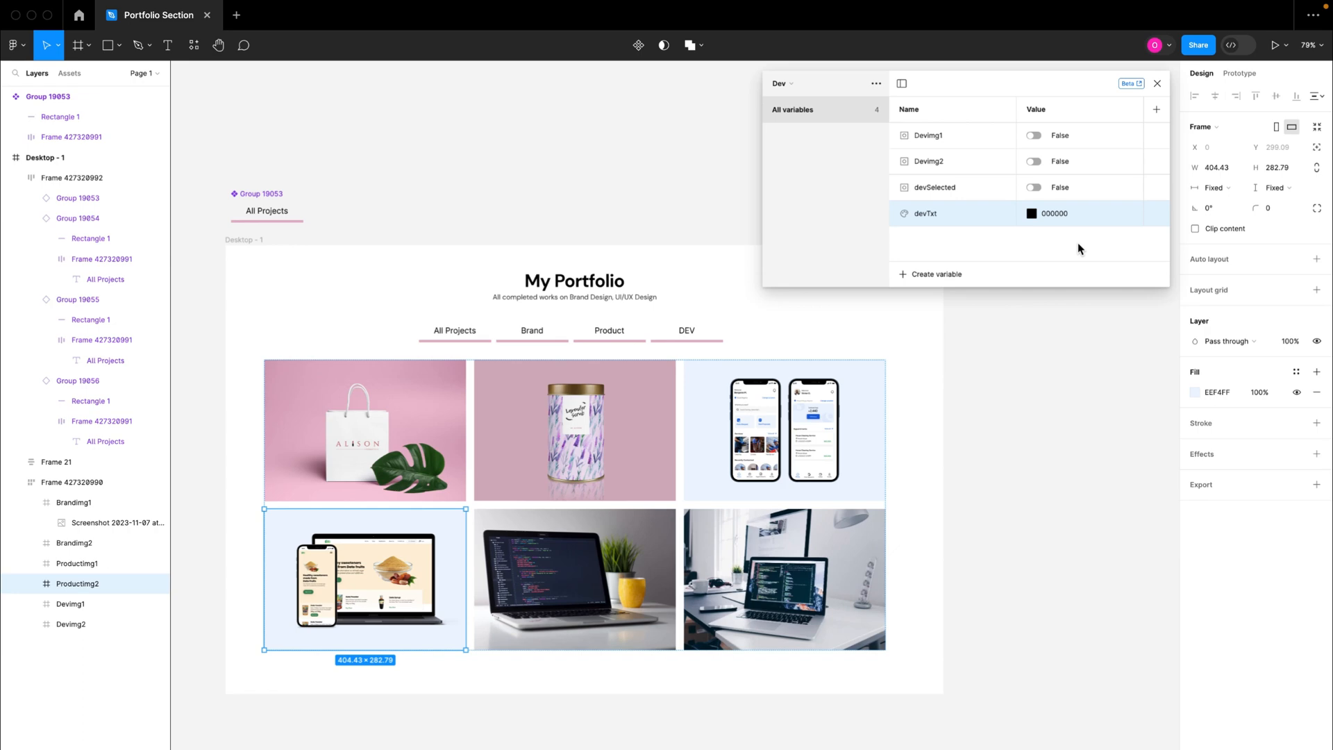
Step: Select the All Projects tab instance in the tab row below the My Portfolio heading
click(470, 337)
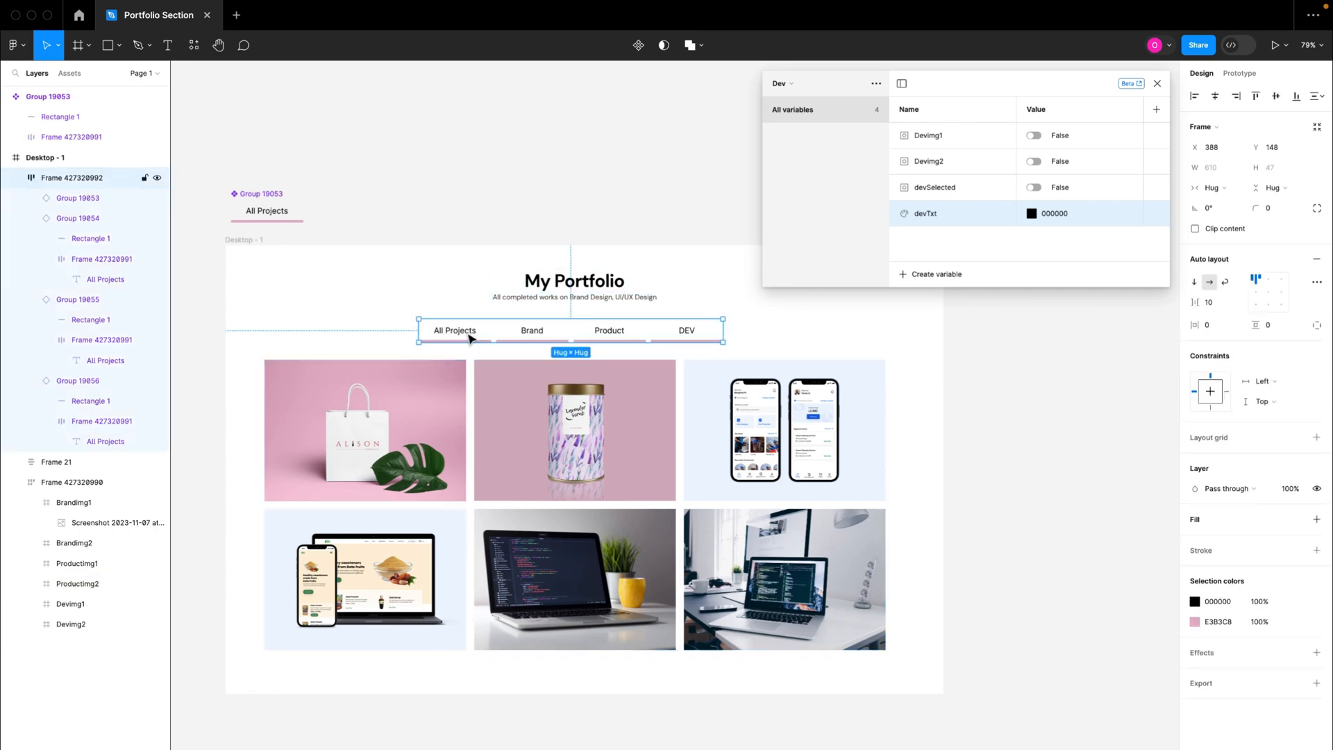
double_click(470, 337)
scroll(470, 338, up, 5)
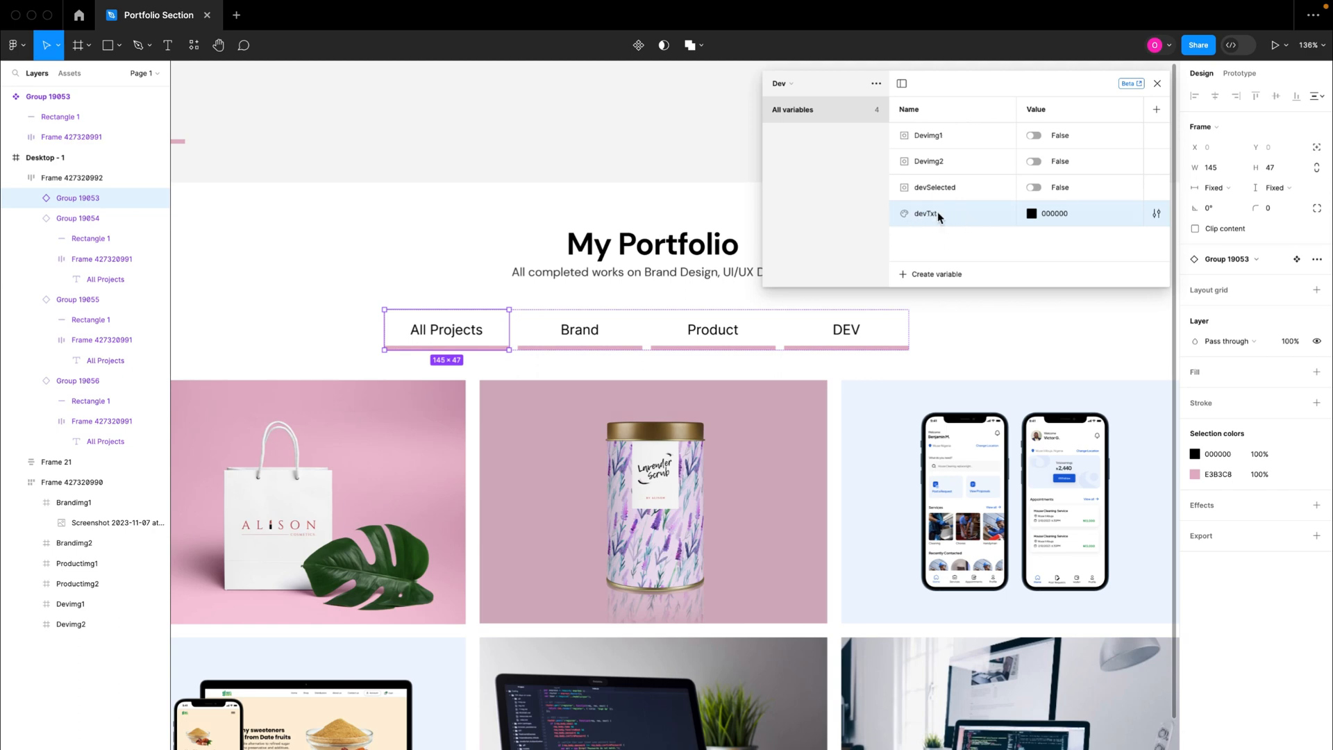
ctrl+scroll(438, 342, up, 3)
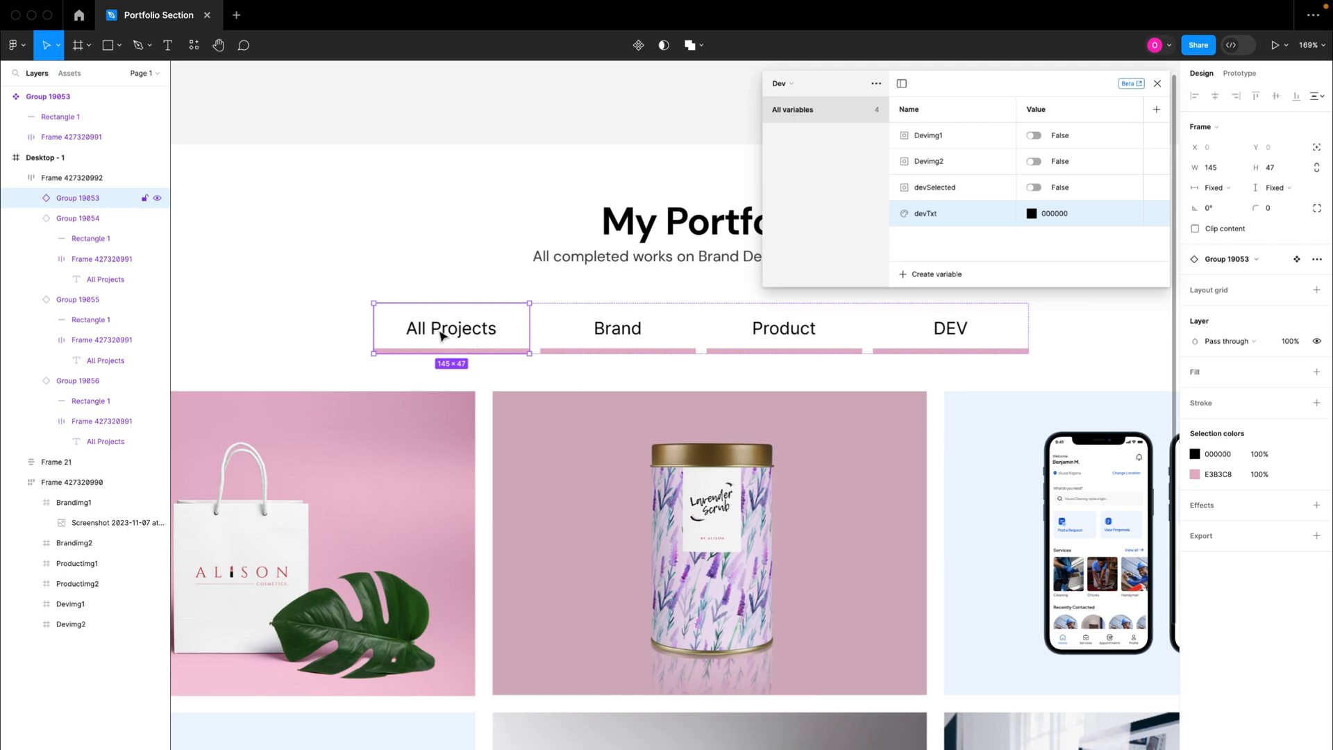
ctrl+scroll(461, 334, up, 3)
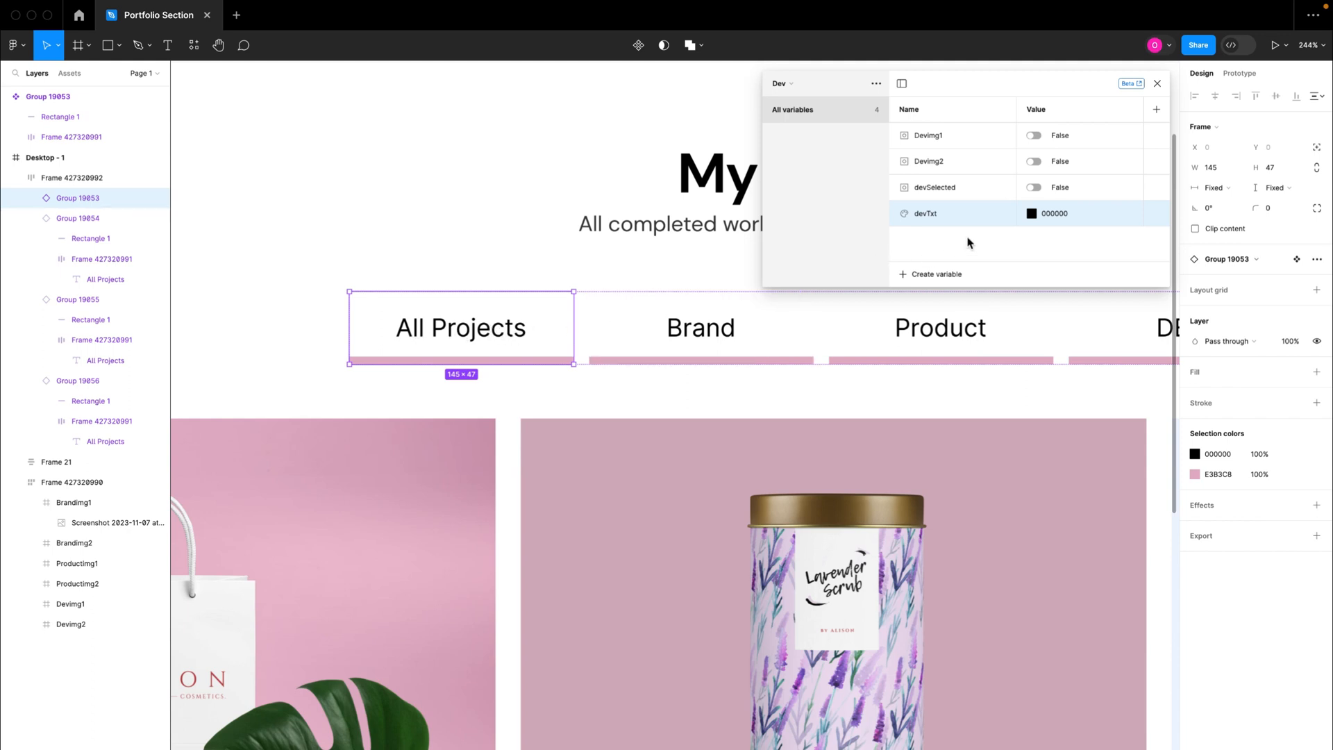
Step: Create a new variable collection named "All Project"
click(876, 83)
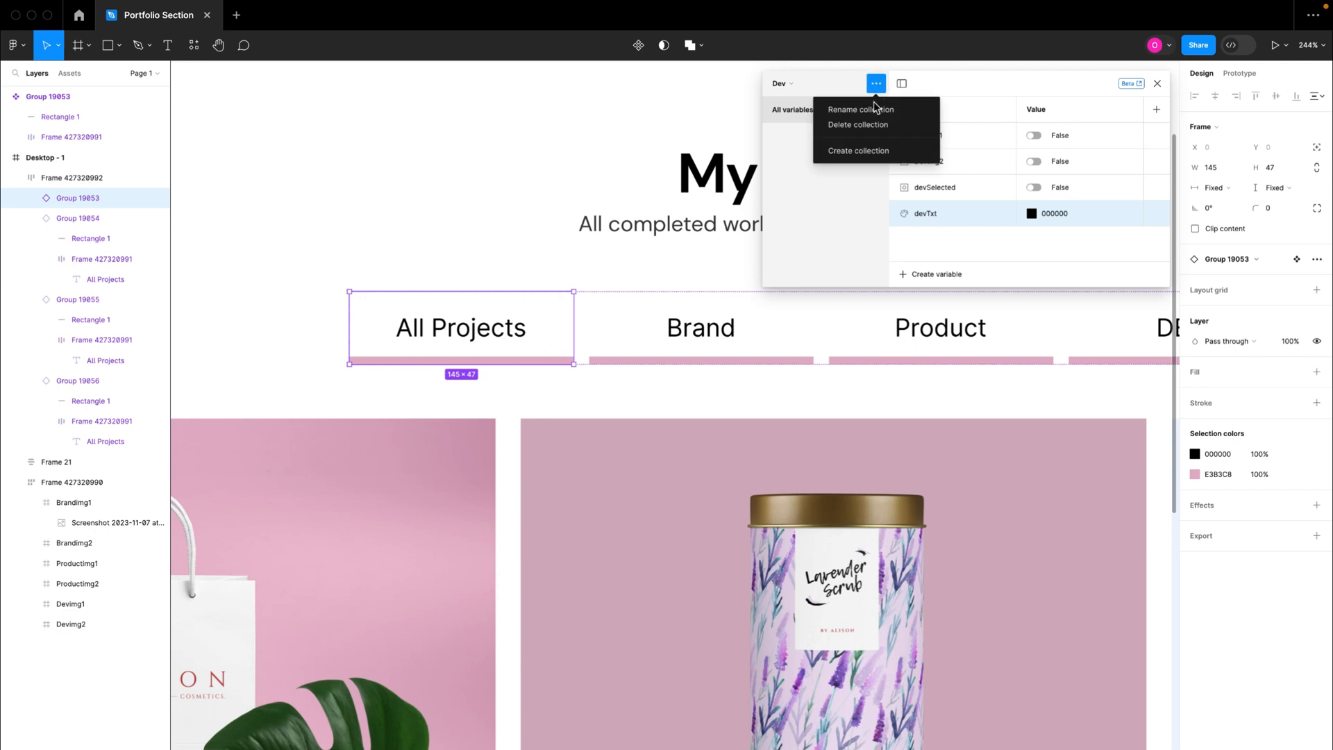
click(851, 151)
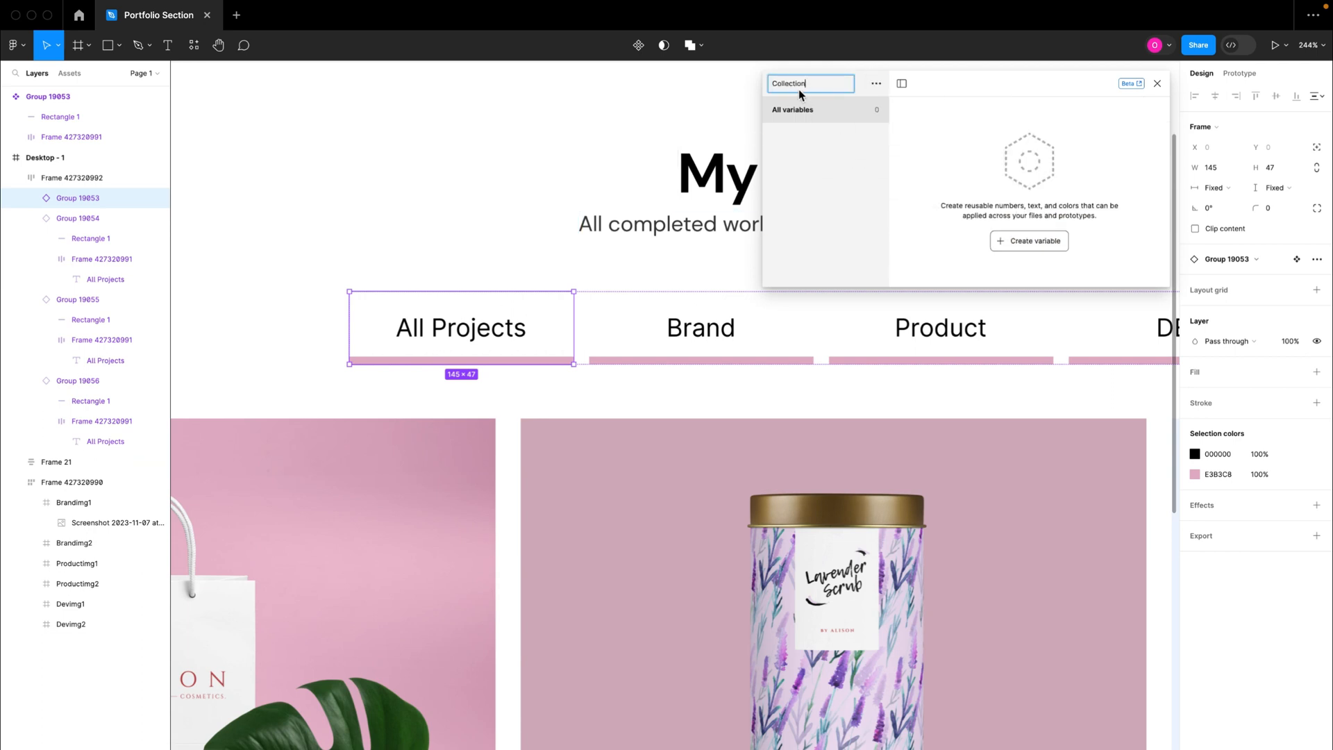
text(All Proj)
Step: Add a Boolean variable named "allSelected" to the All Project collection with the value False
click(1022, 242)
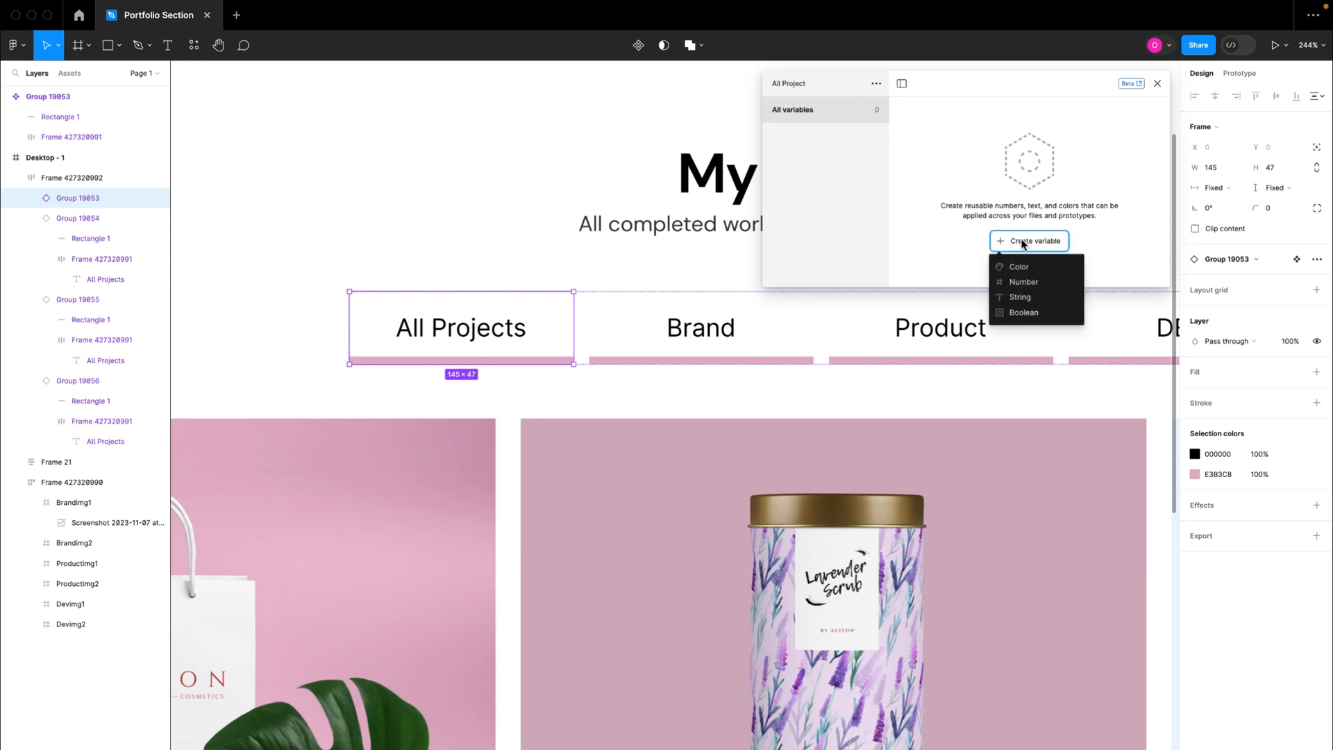
click(1025, 312)
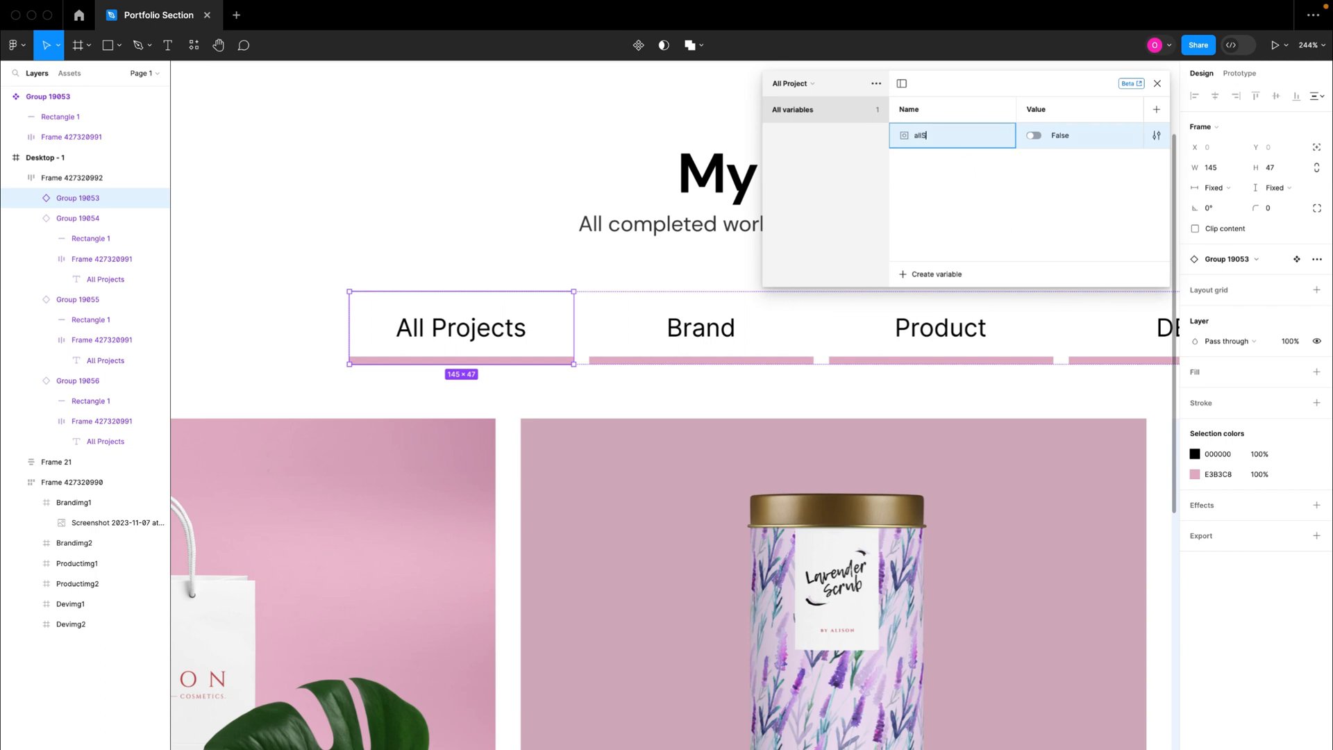
text(allSelected)
Step: Add a color variable to the All Project collection and set its value to black, 000000
click(948, 274)
click(961, 304)
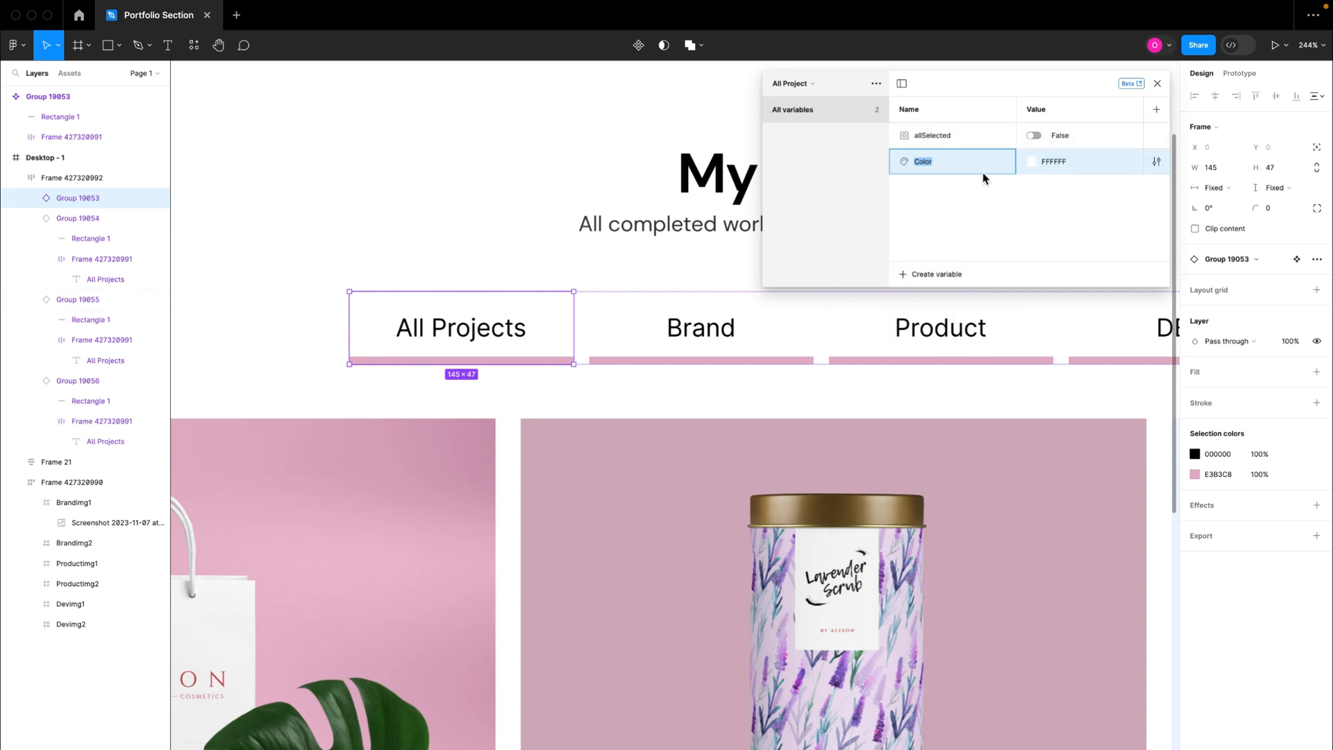
click(1032, 162)
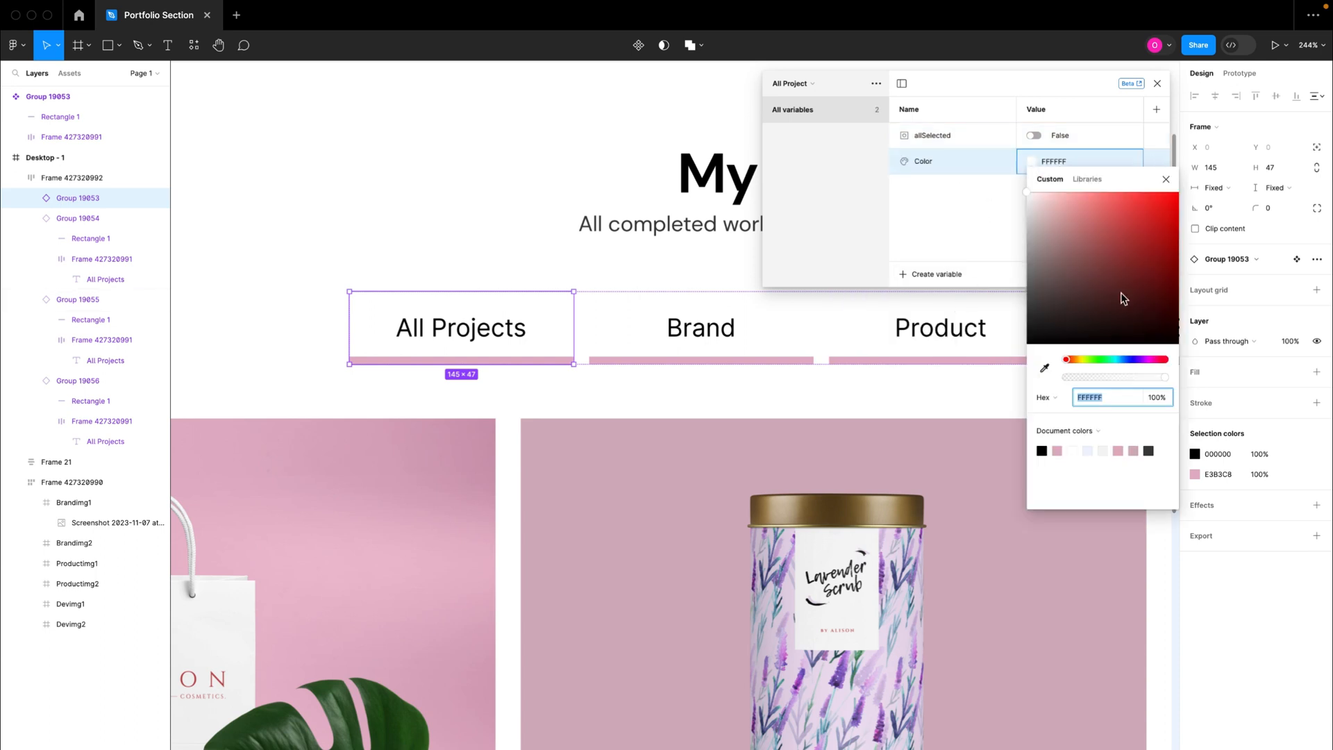
drag(1121, 293, 1183, 358)
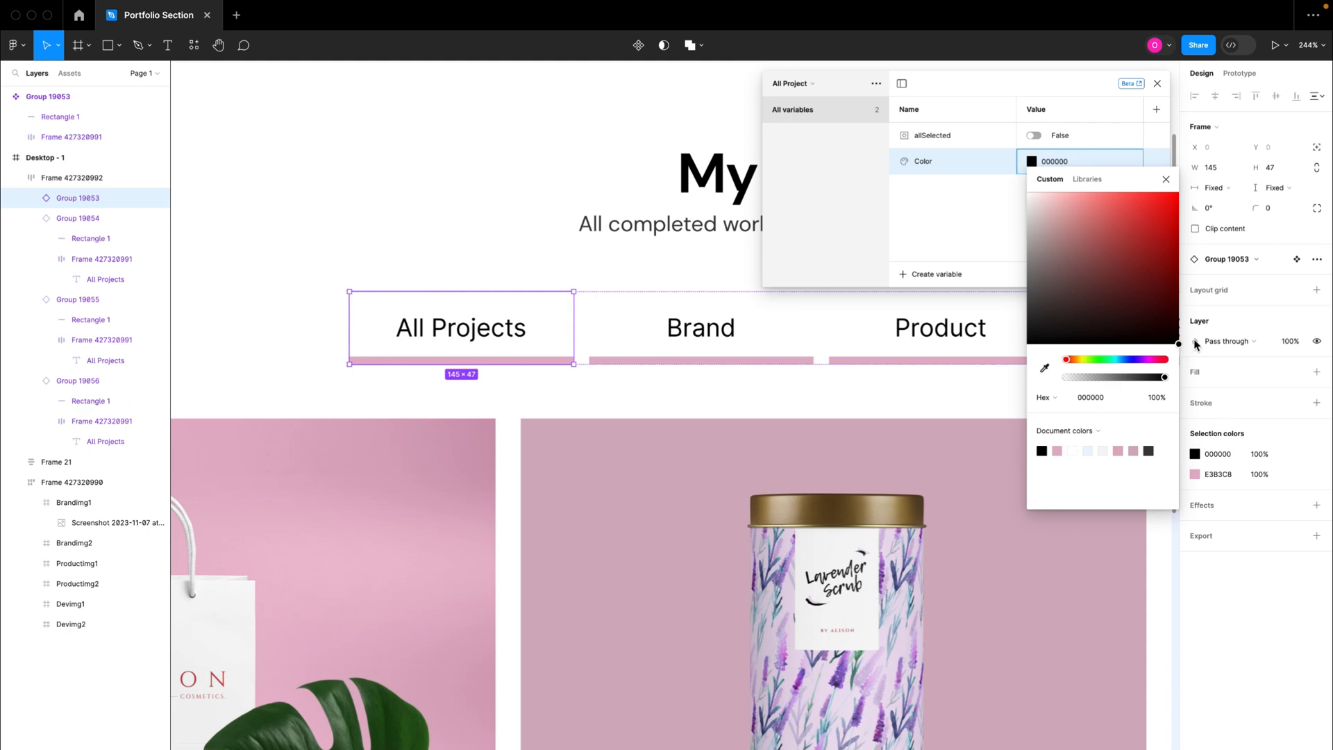
click(1166, 179)
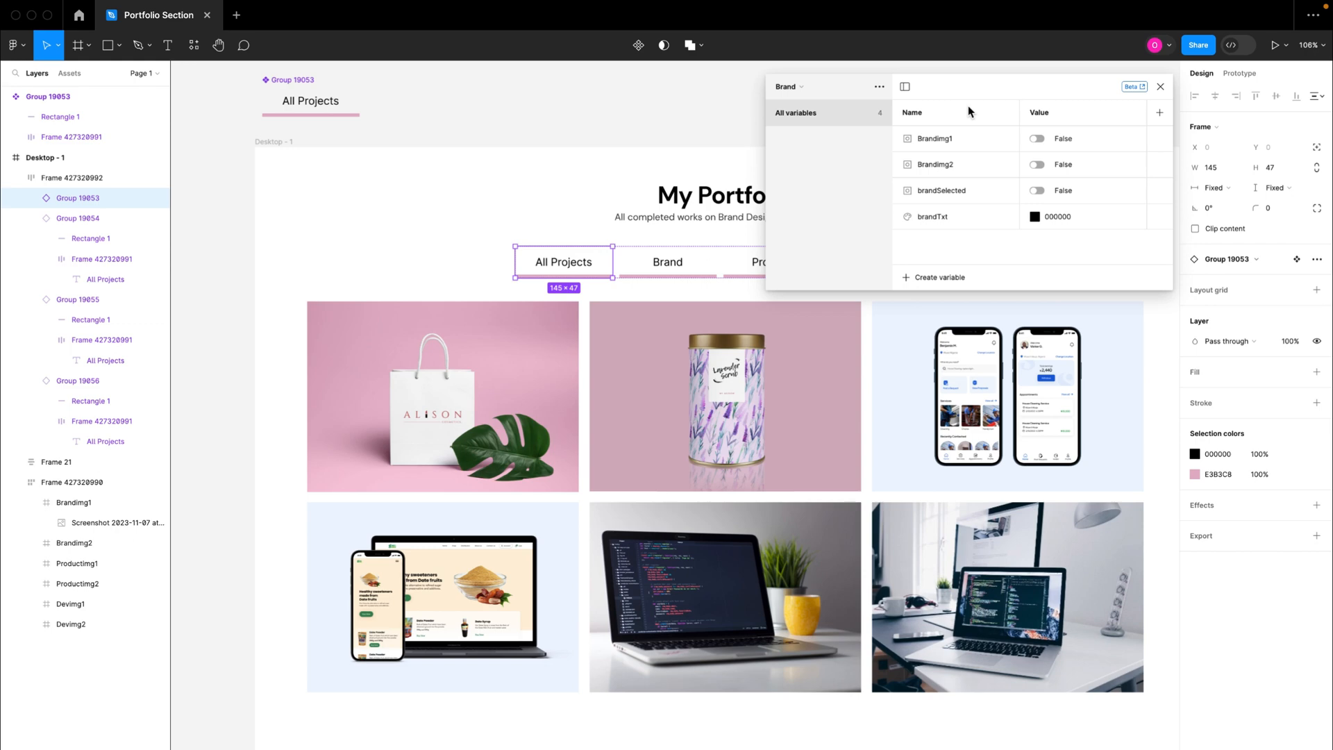
Step: Review the list of variable collections and close the local variables window
drag(954, 99, 967, 147)
click(792, 135)
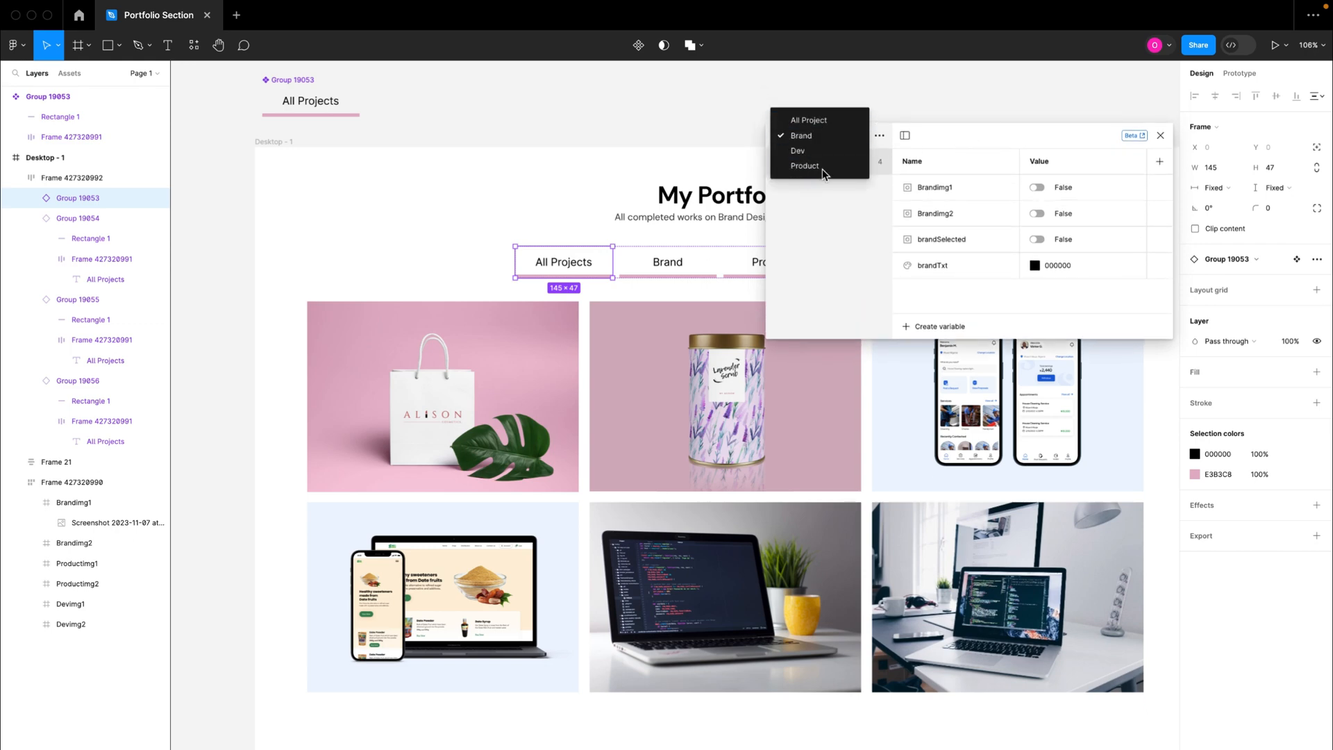
click(943, 136)
drag(975, 144, 975, 95)
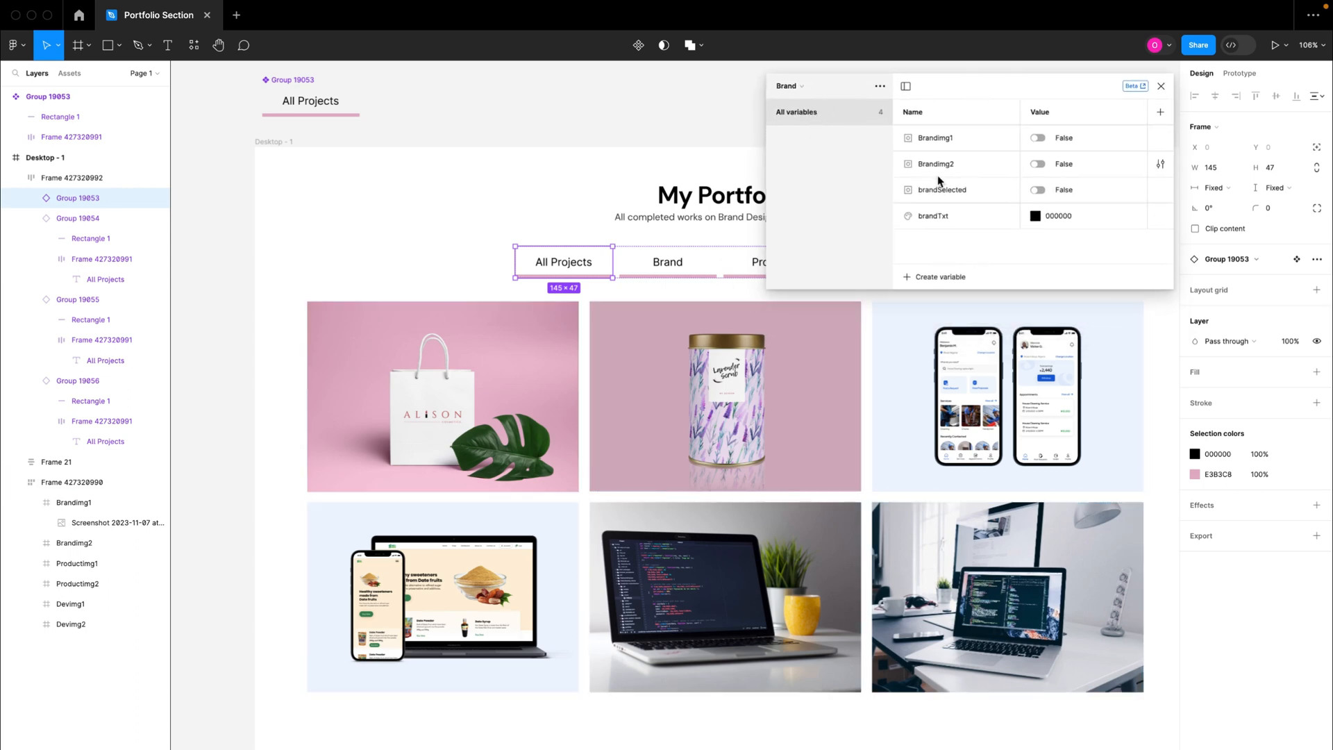
click(1161, 87)
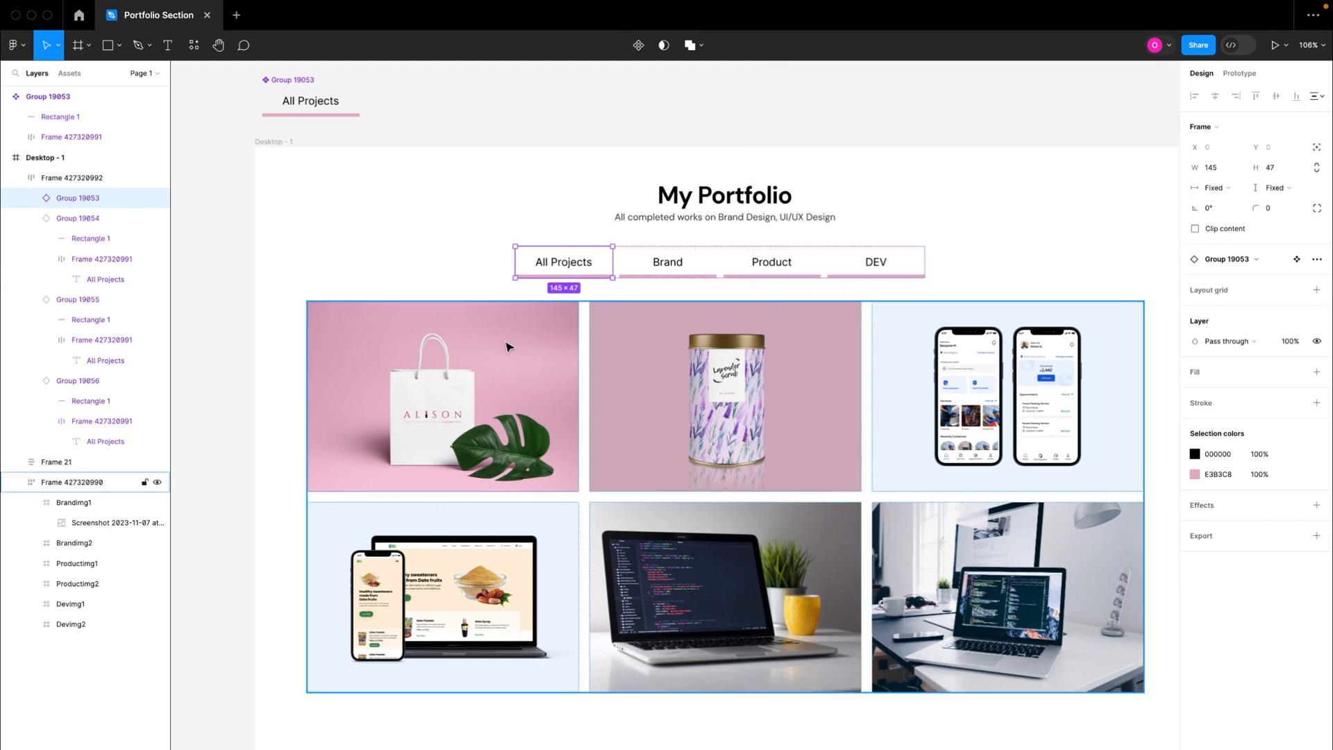
Step: Try to bind the visibility of the Brandimg1 frame in the image grid to the Brandimg1 variable
double_click(418, 364)
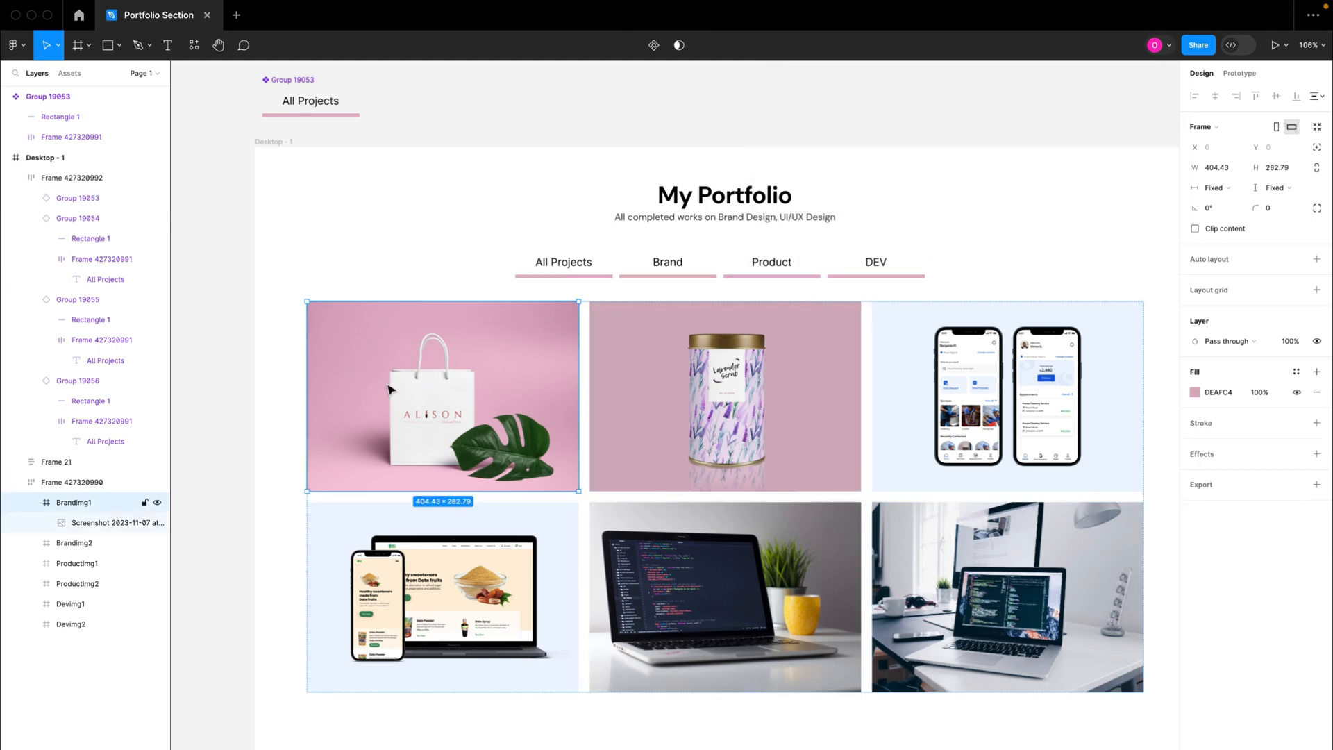
click(30, 502)
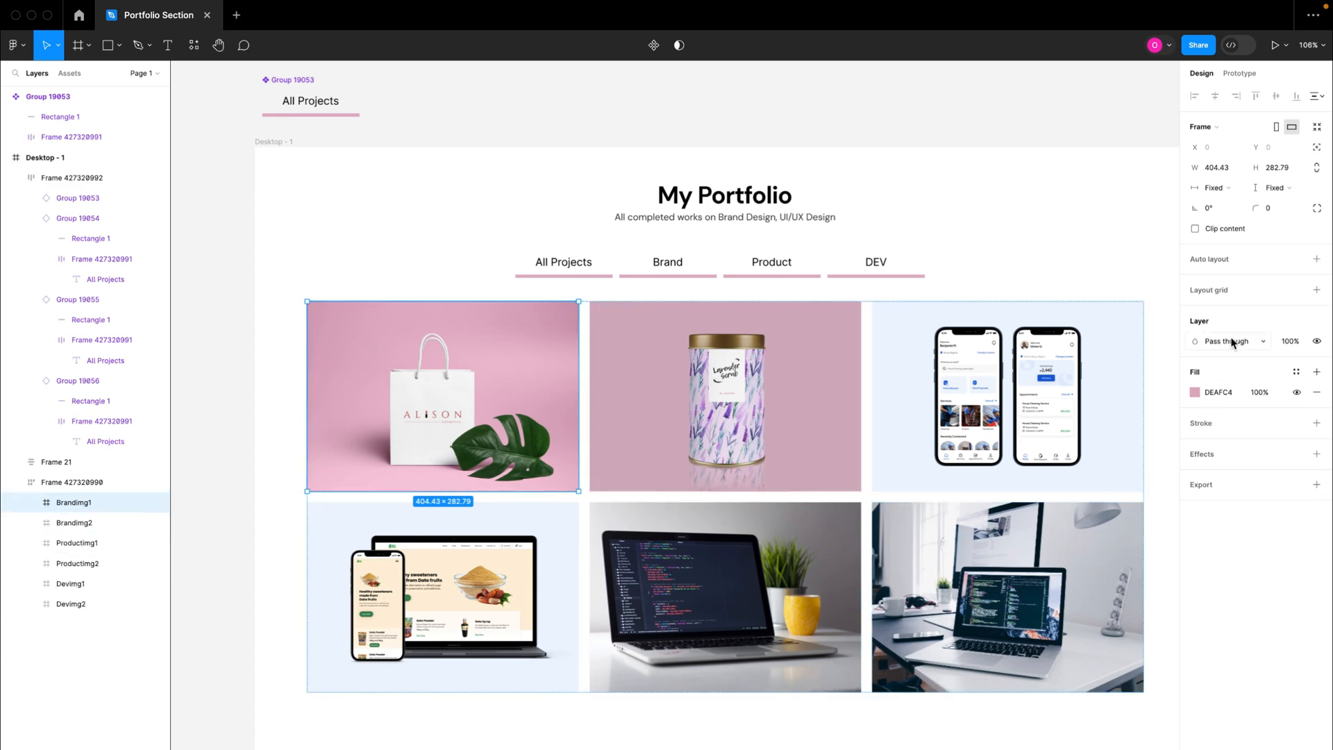
click(1317, 343)
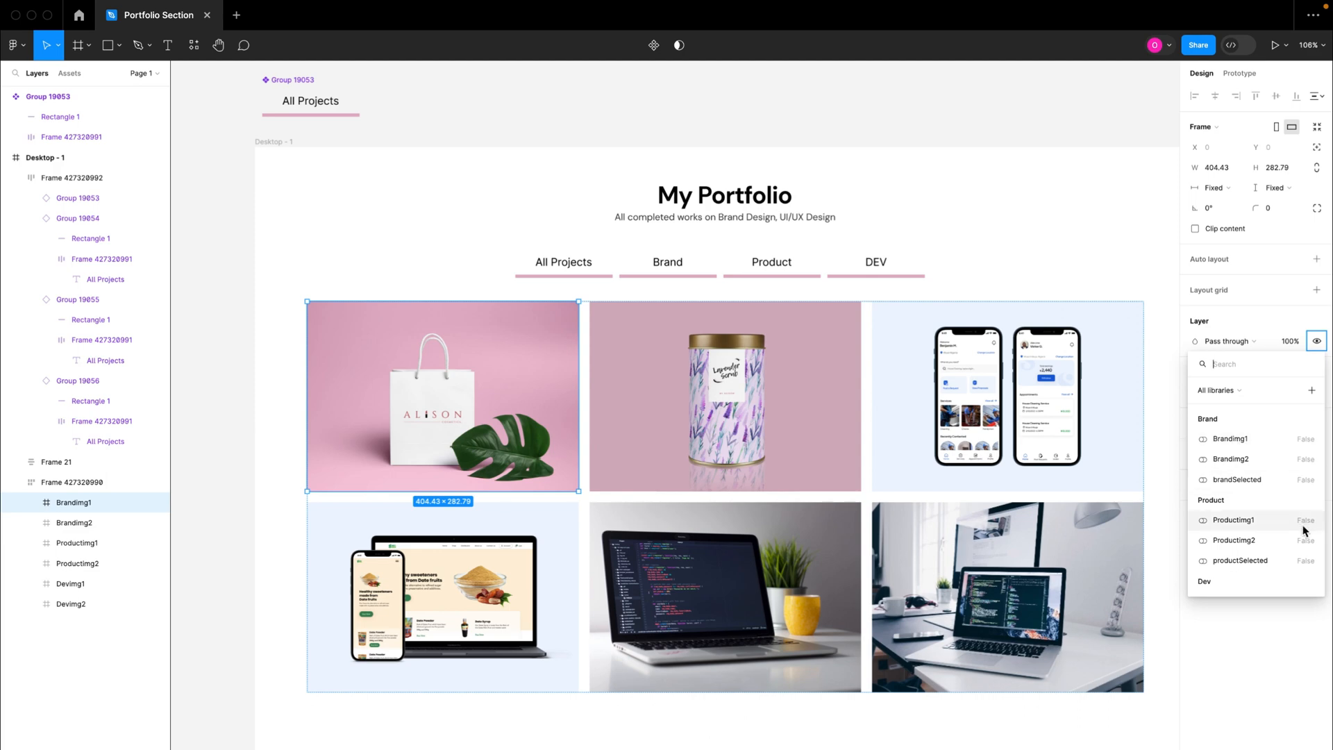
click(1243, 439)
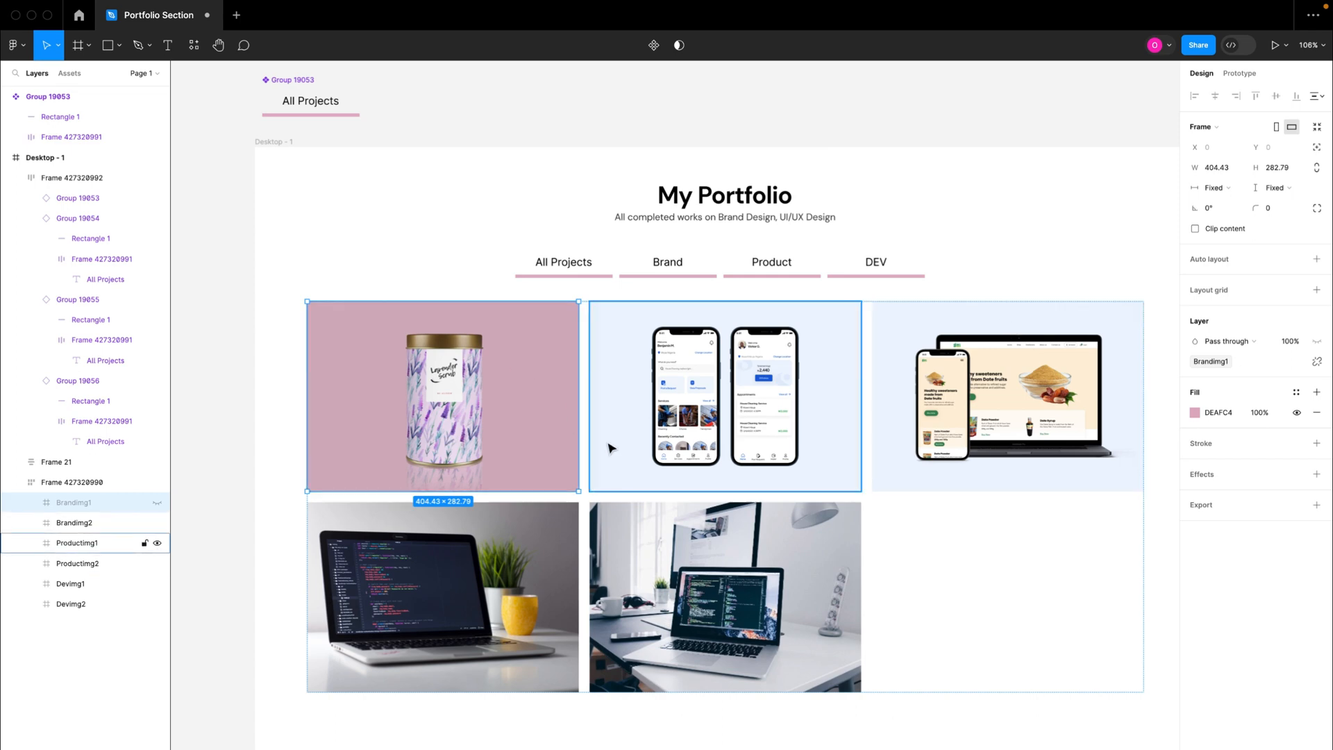
Step: Set the Brandimg1 and Brandimg2 variables in the Brand collection to True
click(1130, 111)
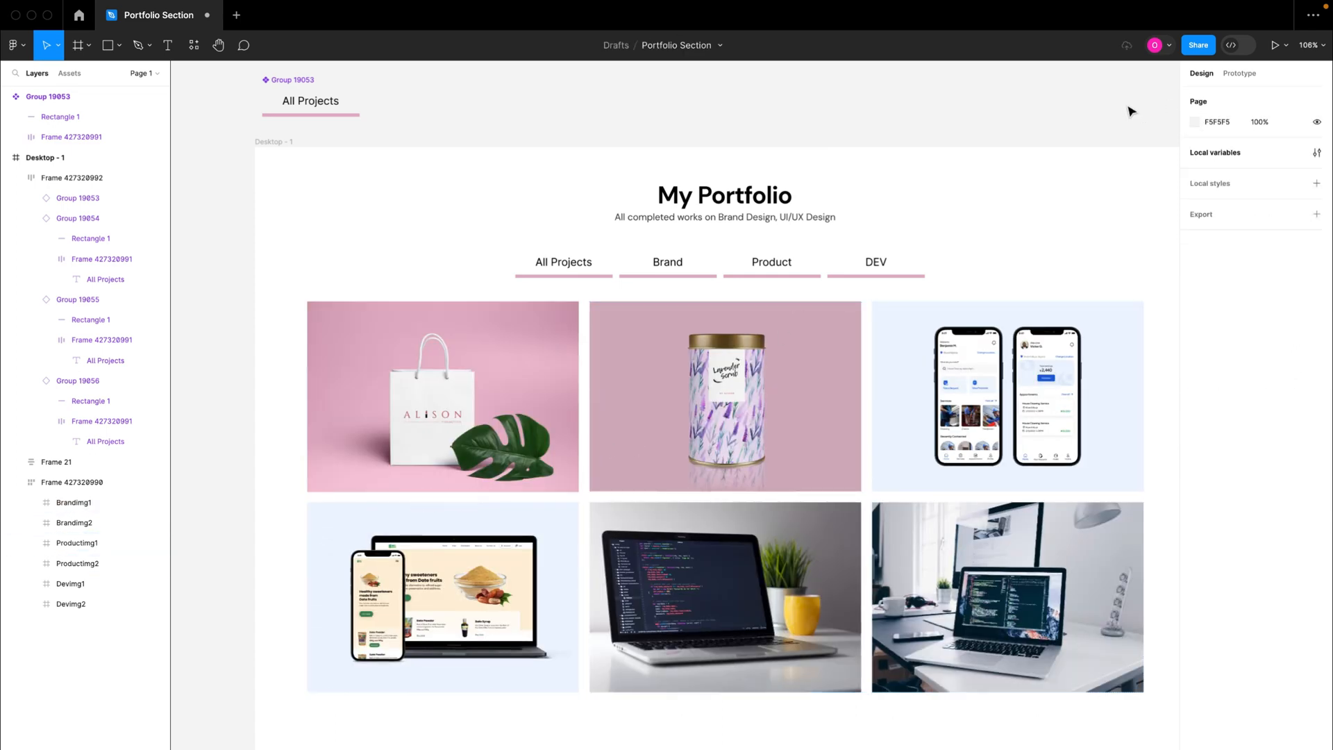
click(1317, 153)
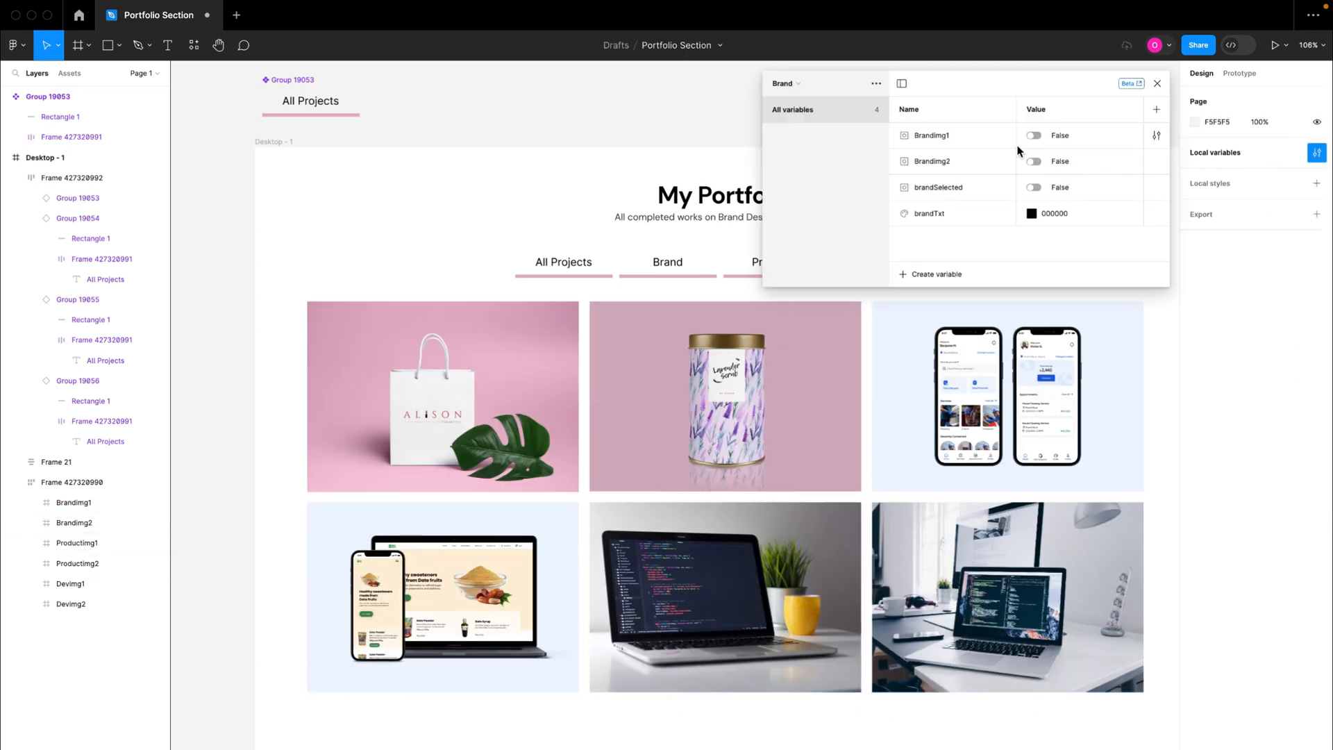
click(1035, 136)
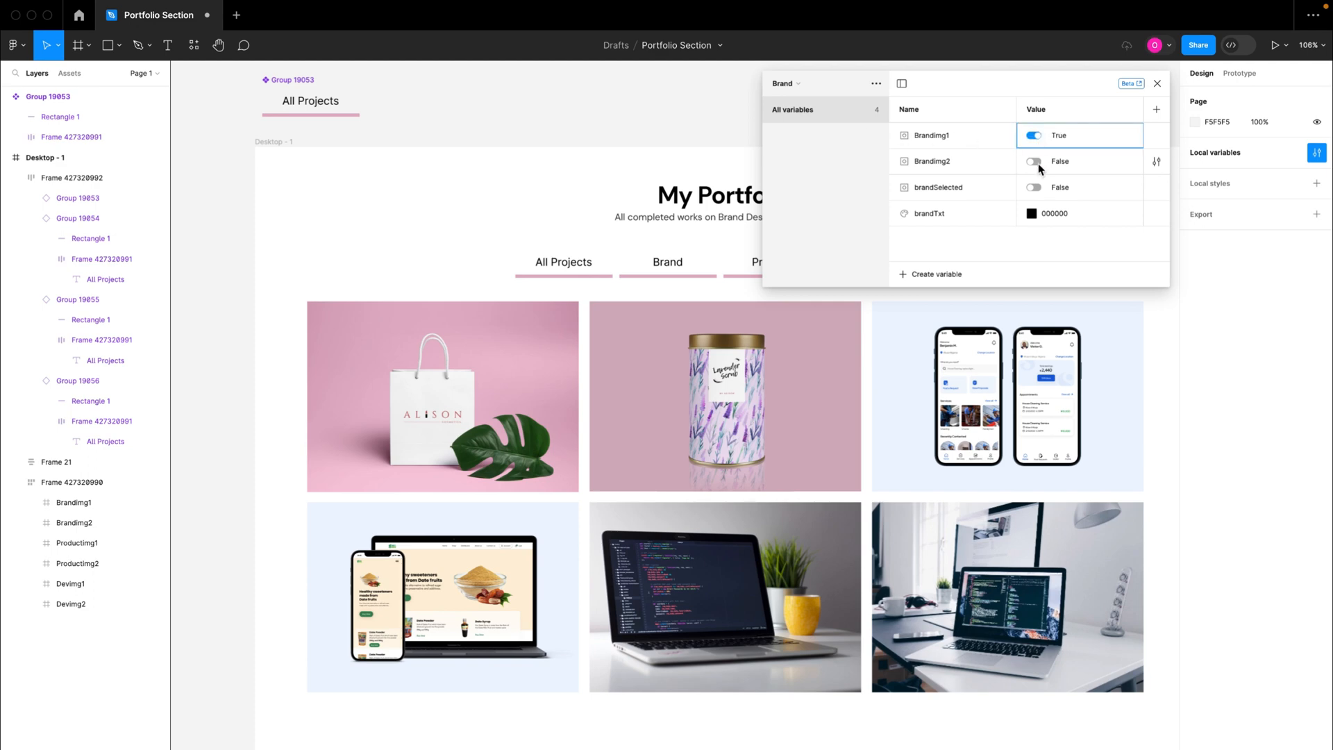
click(1036, 161)
Step: Set the Devimg1 and Devimg2 variables in the Dev collection to True
click(798, 85)
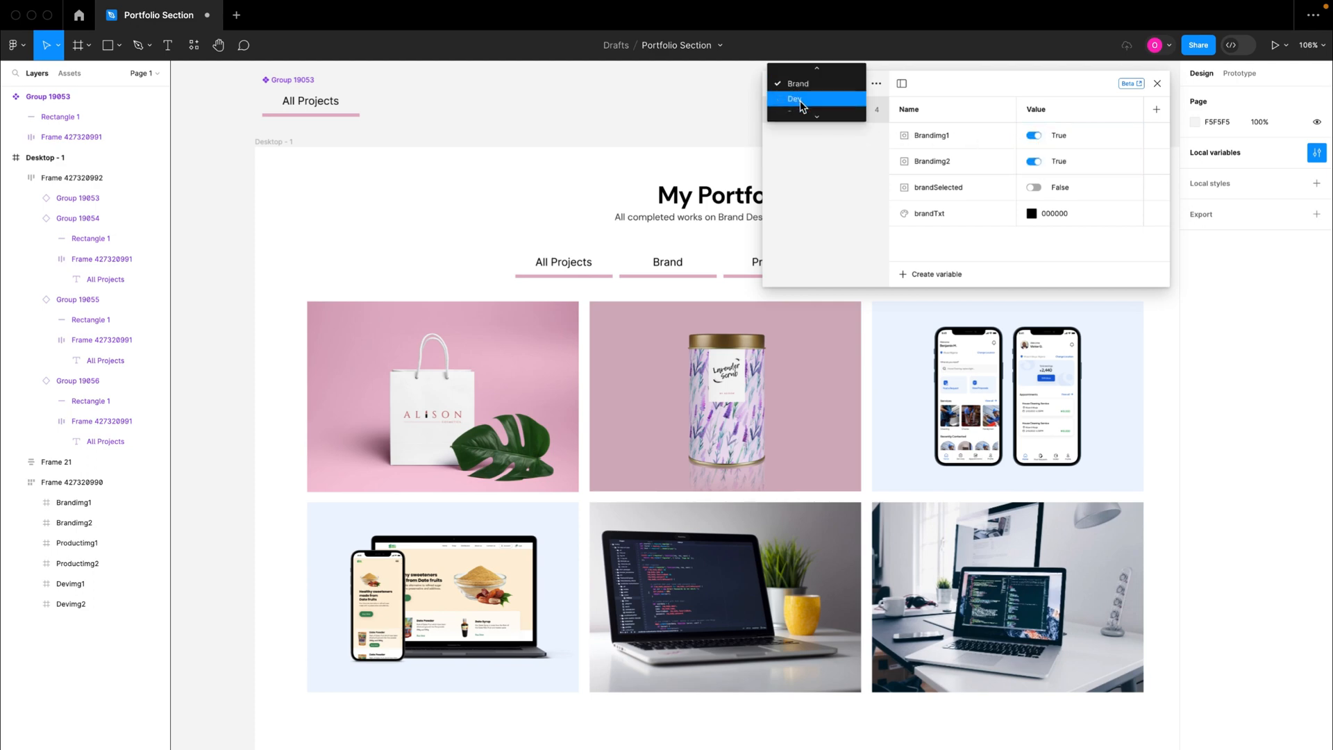
click(800, 102)
click(1034, 136)
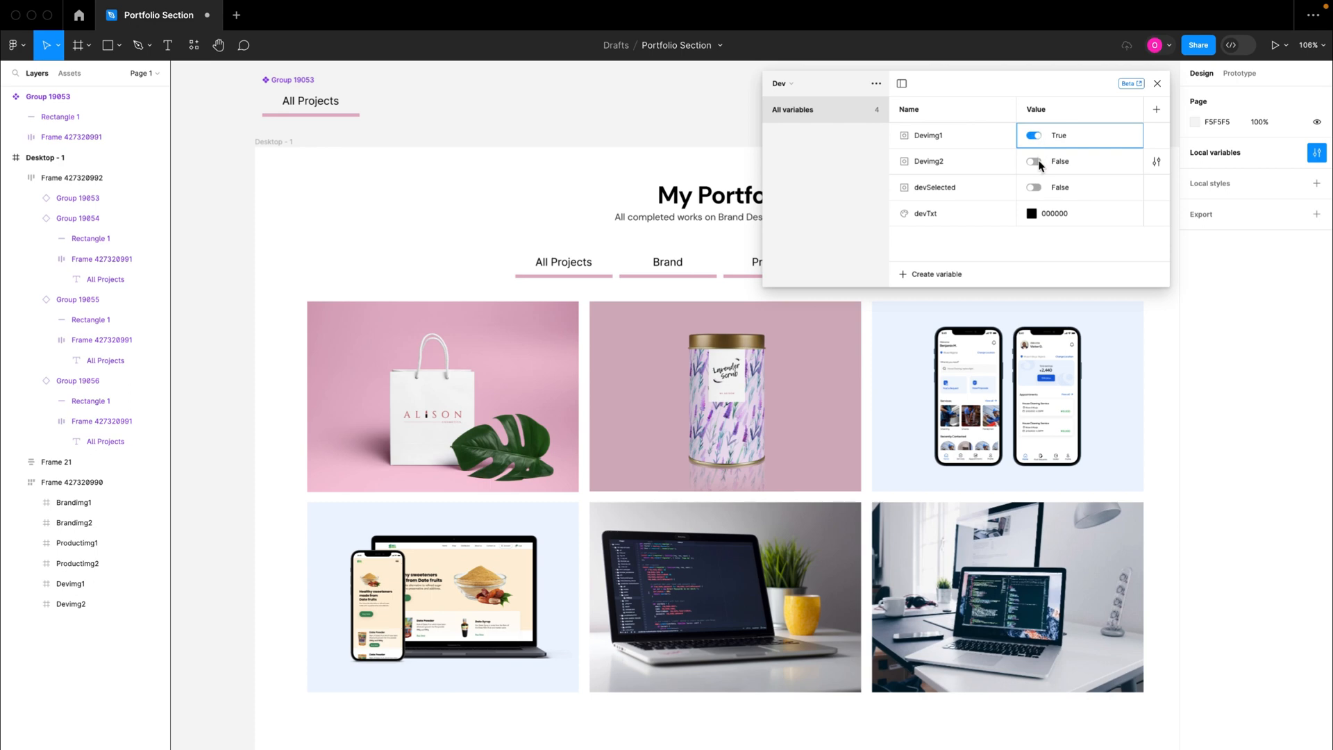
click(1035, 161)
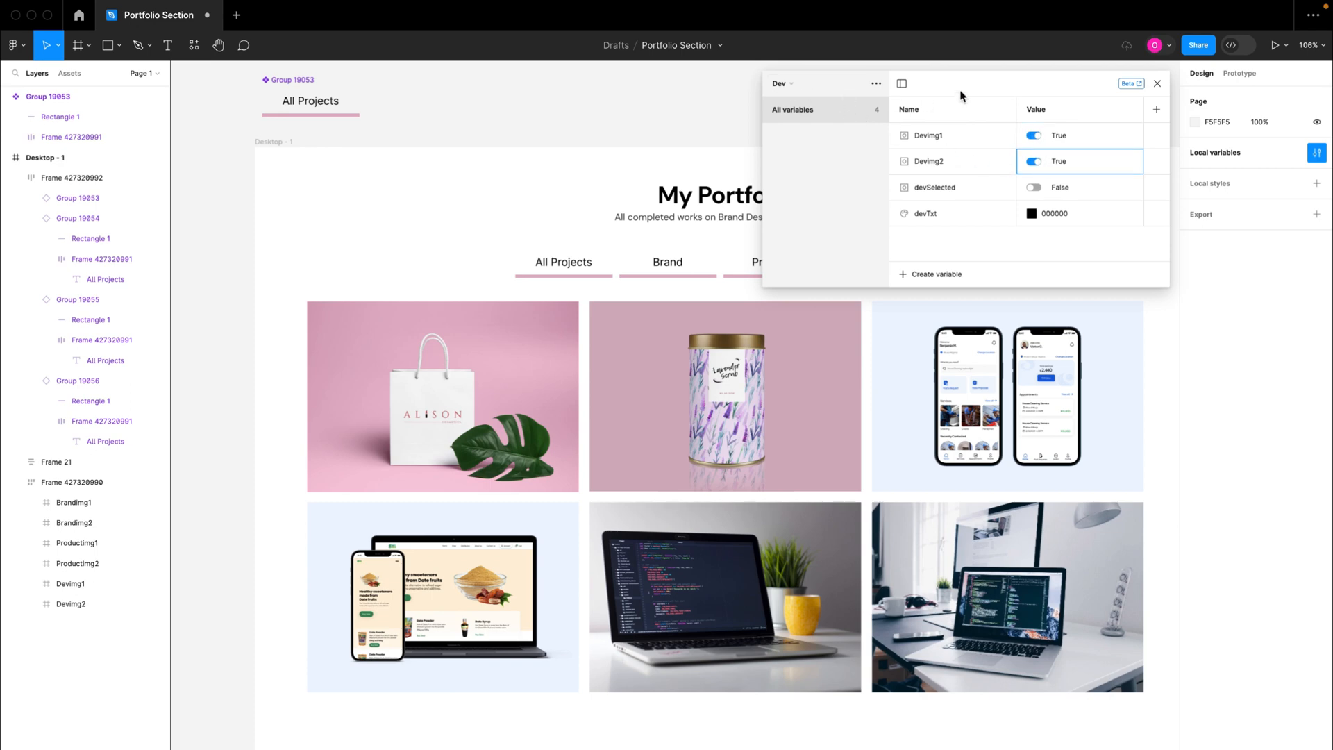
Step: Set the Productimg1 and Productimg2 variables in the Product collection to True and close the local variables window
drag(960, 87, 957, 131)
click(795, 129)
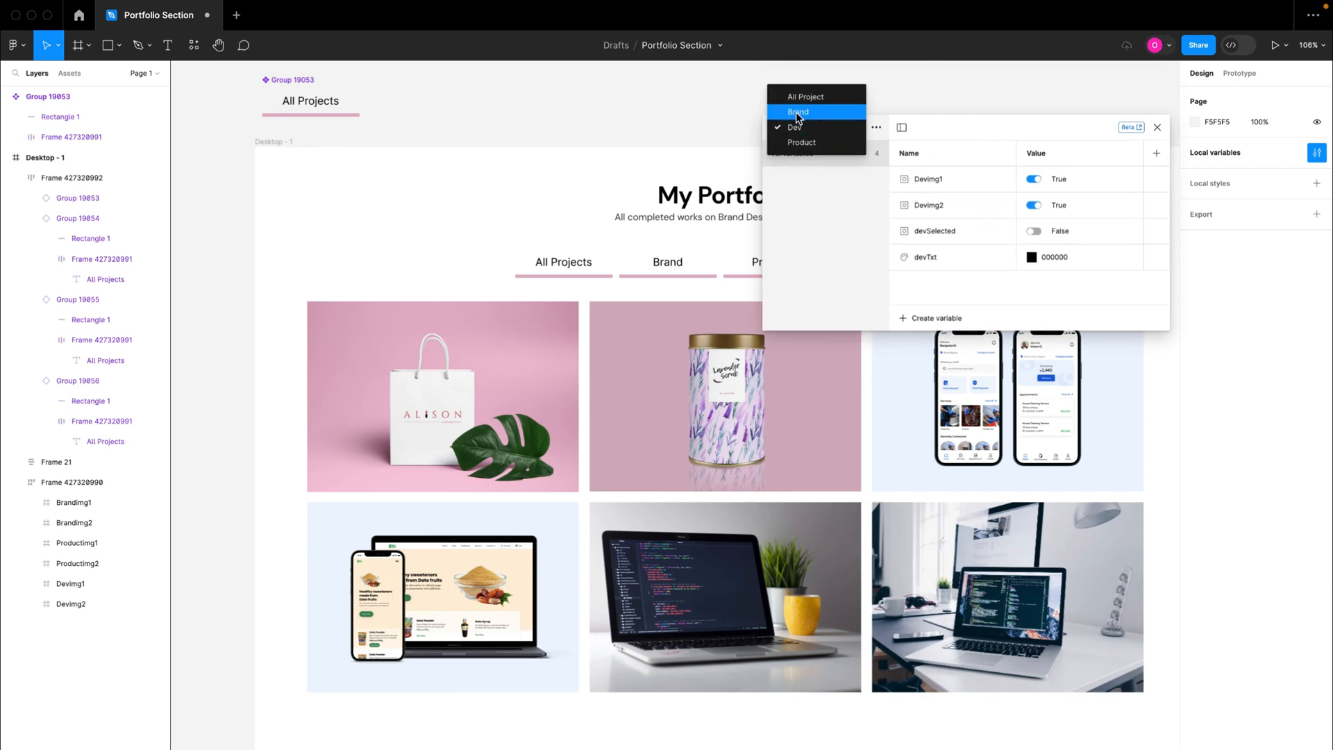
click(795, 141)
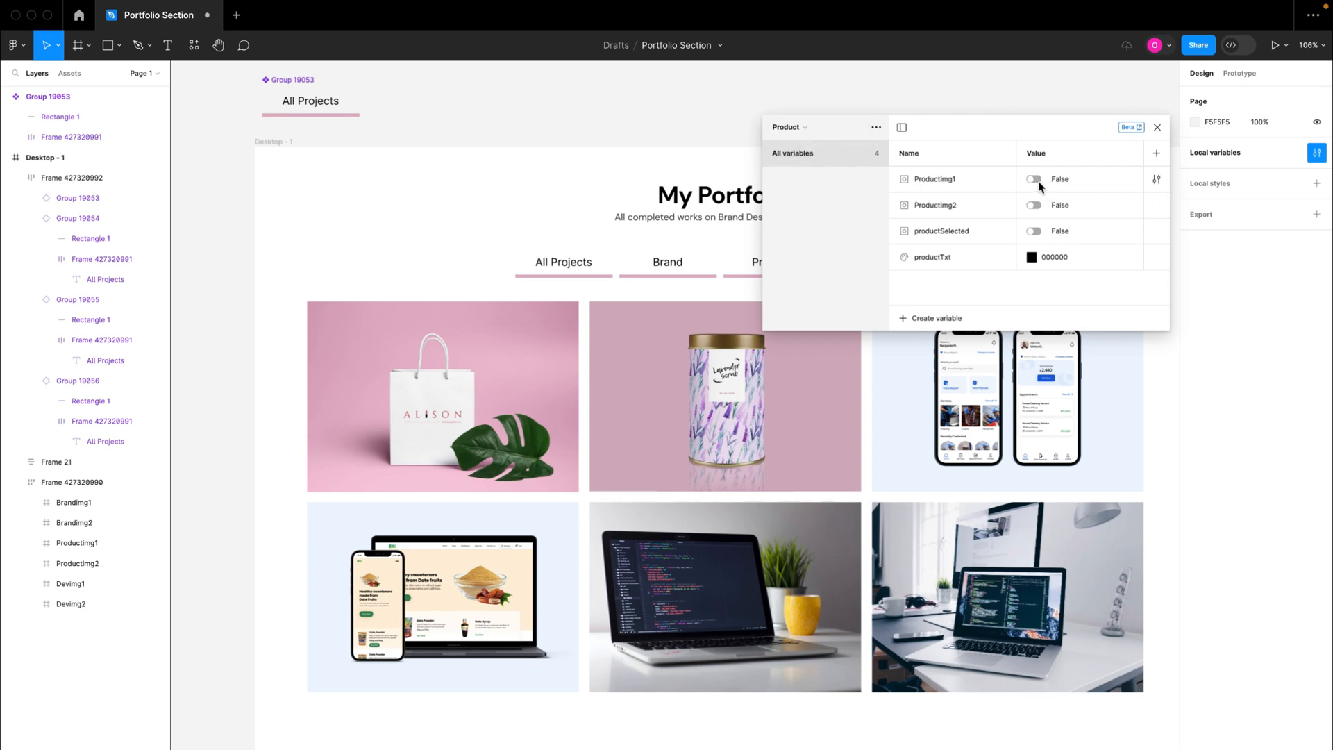
click(1034, 181)
click(1037, 202)
click(1035, 205)
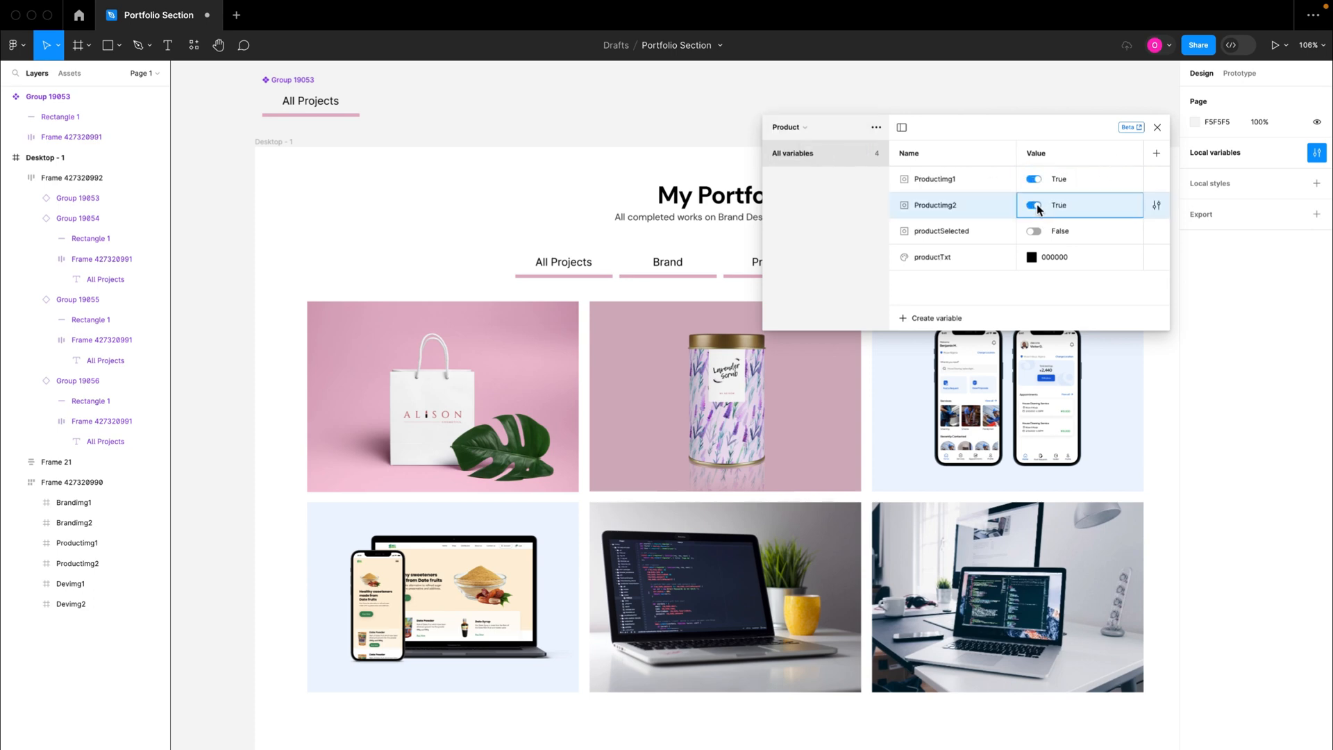
click(1157, 130)
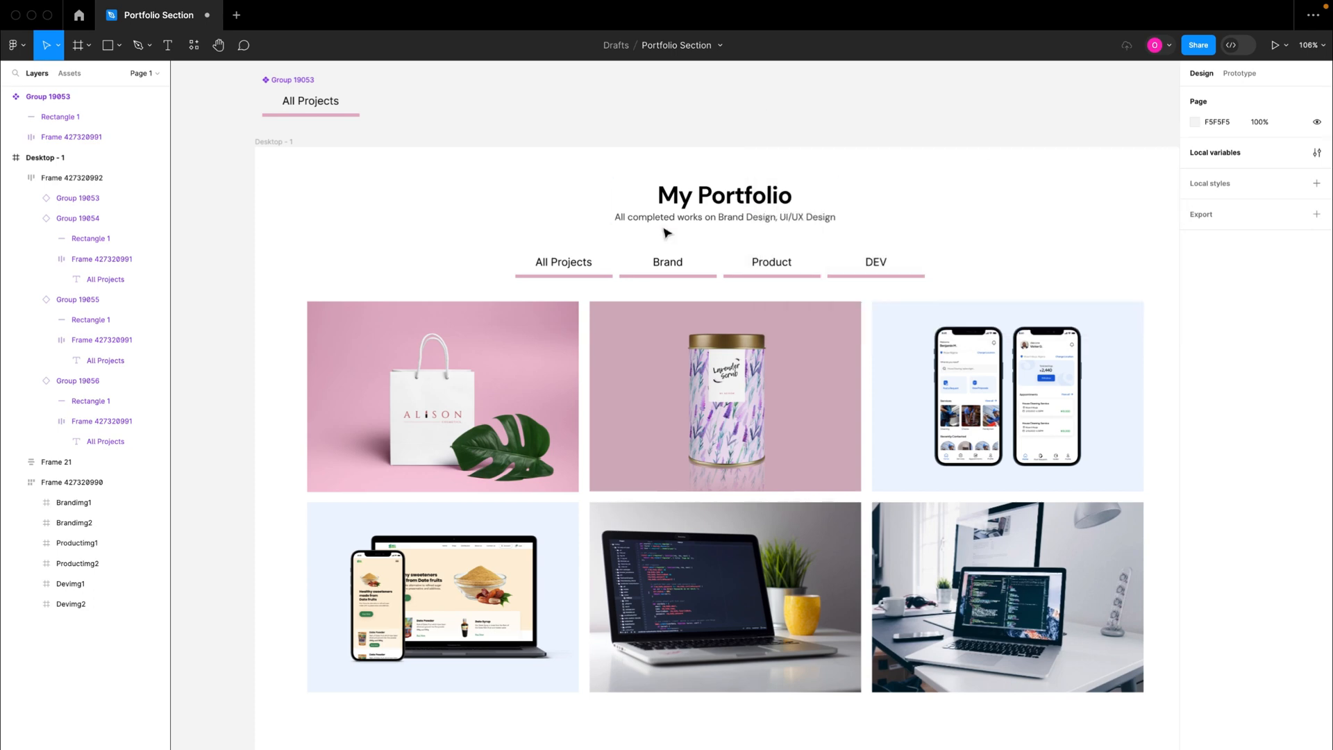
Step: Examine the layers nested inside the Brandimg1 and Brandimg2 frames of the image grid
click(450, 369)
double_click(451, 369)
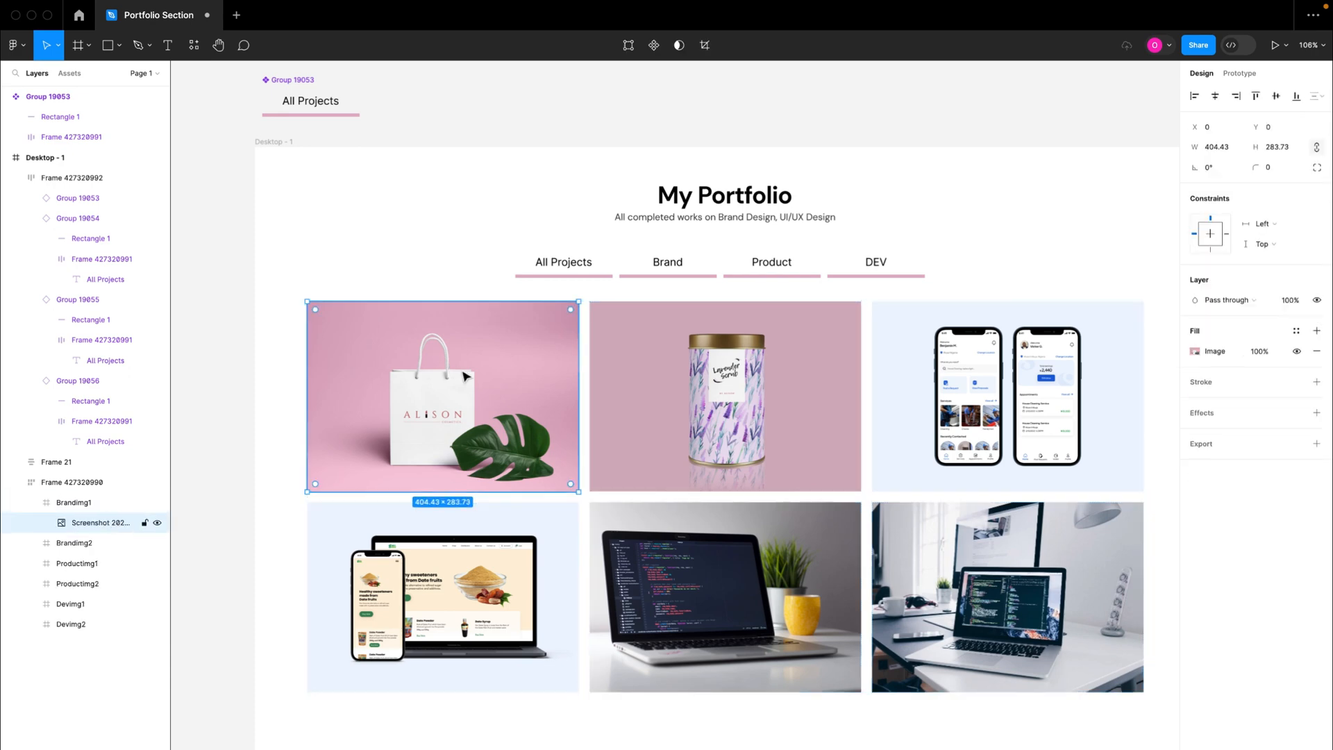
click(61, 506)
click(31, 503)
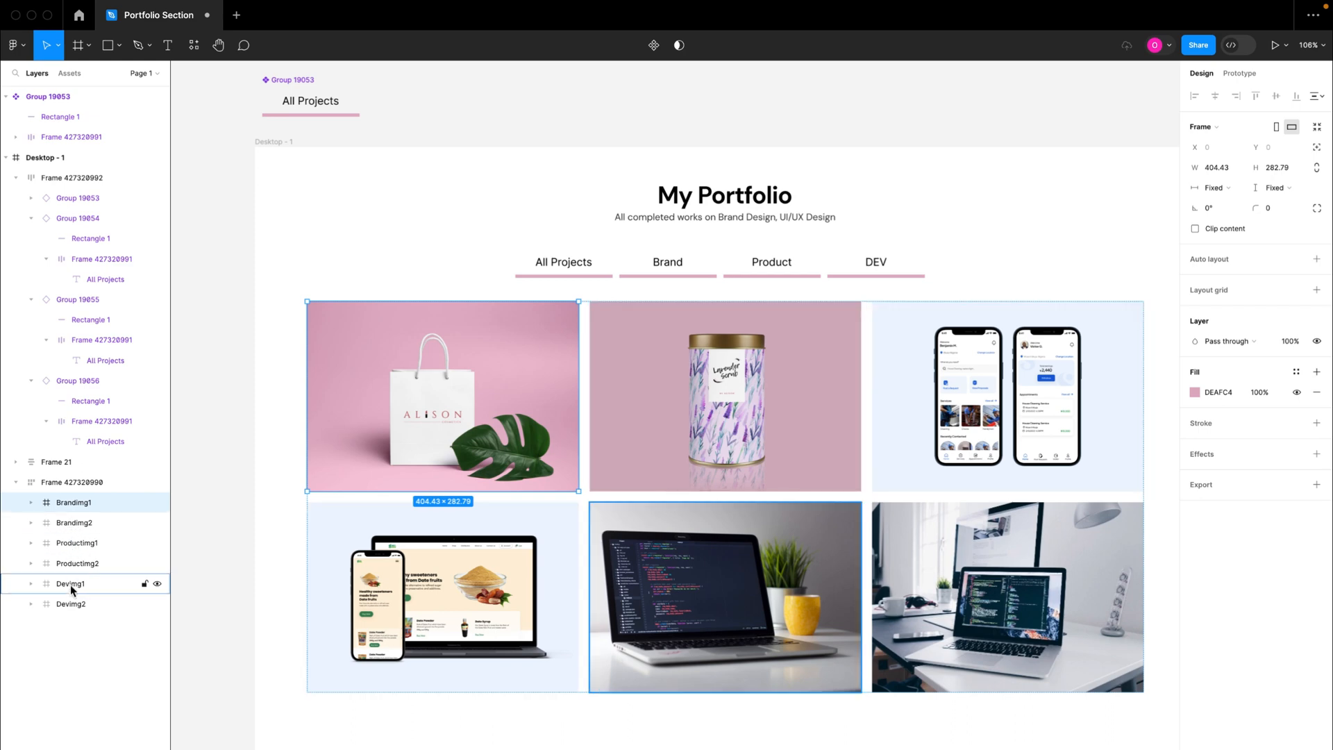
click(31, 503)
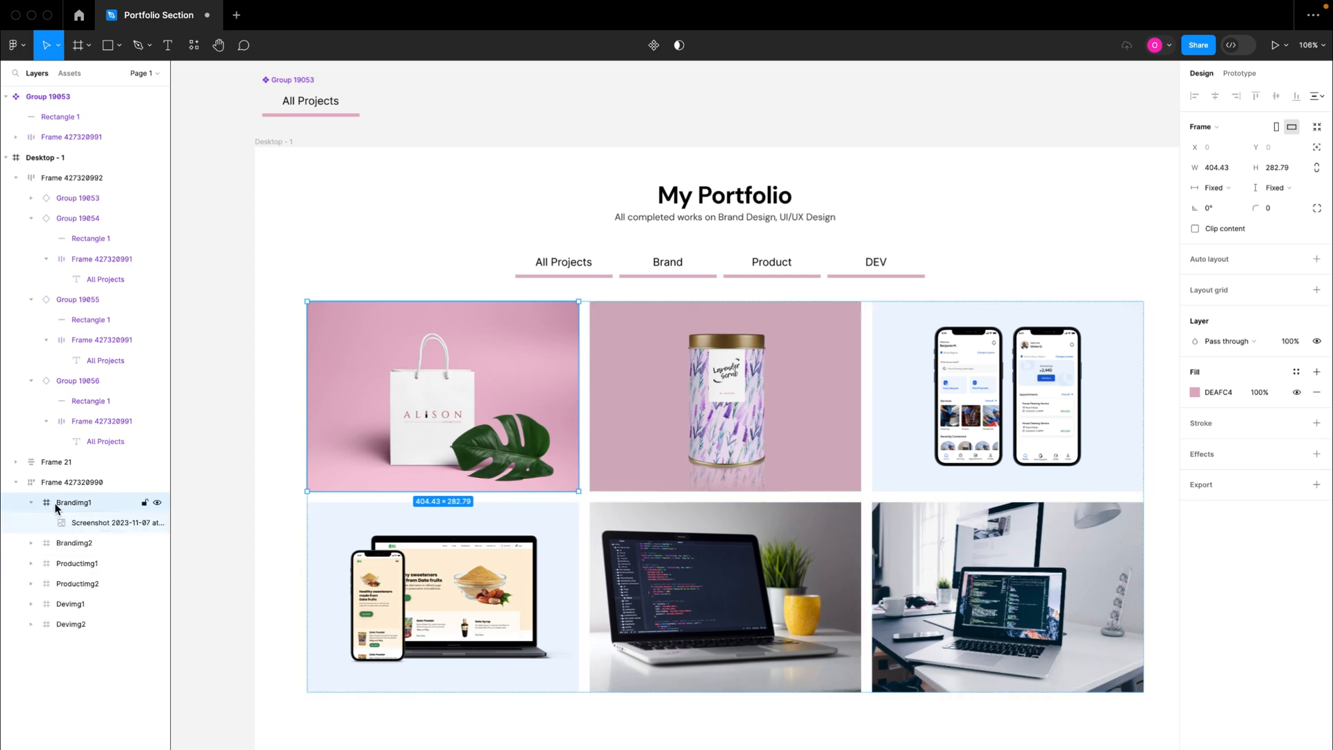
click(31, 503)
click(31, 522)
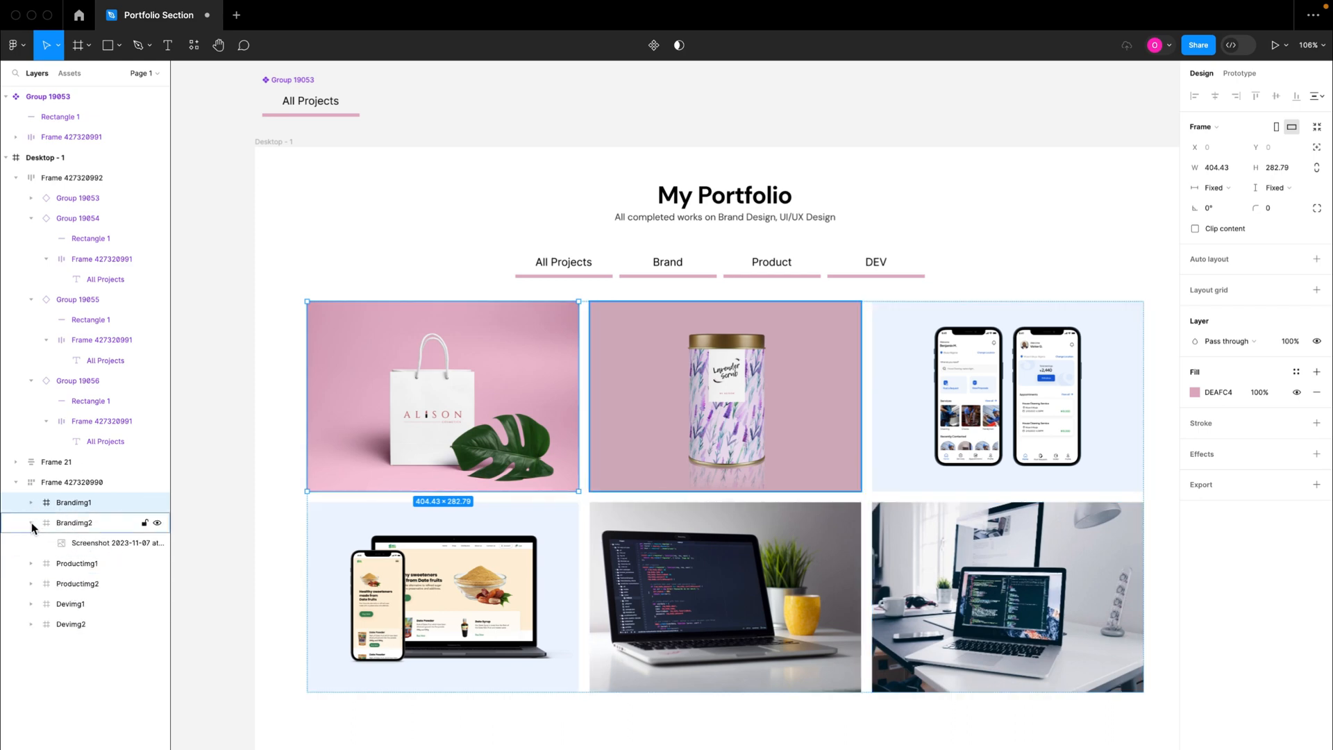
click(32, 523)
click(32, 524)
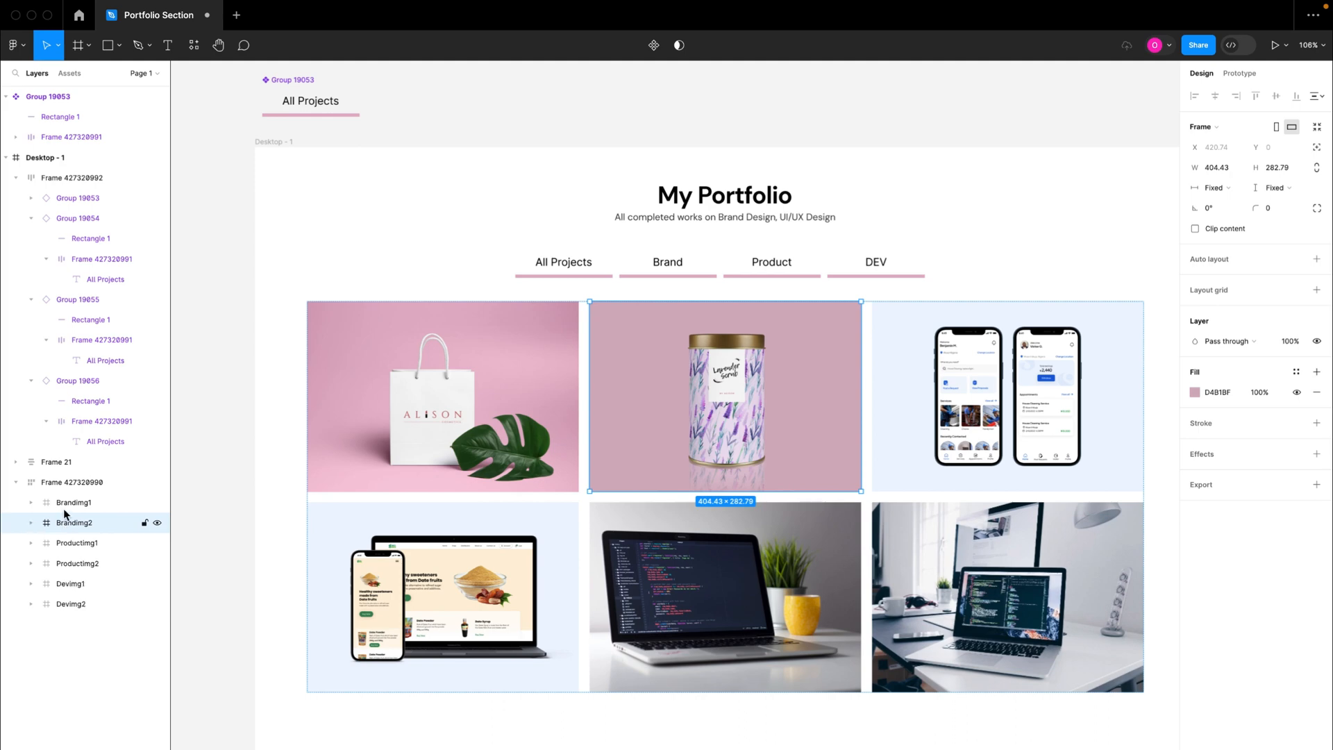
Step: Bind the layer visibility of the Brandimg1 frame to the Brandimg1 variable from the Brand collection
click(60, 502)
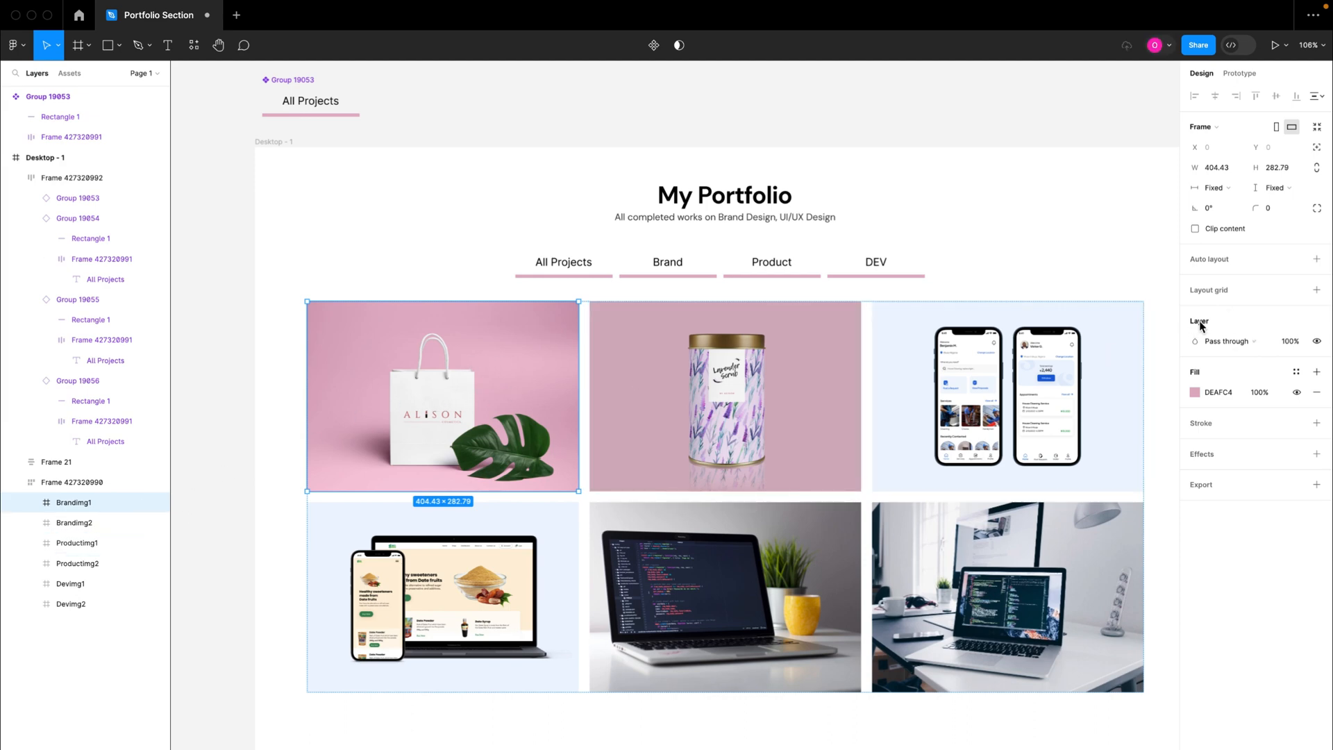
click(1315, 342)
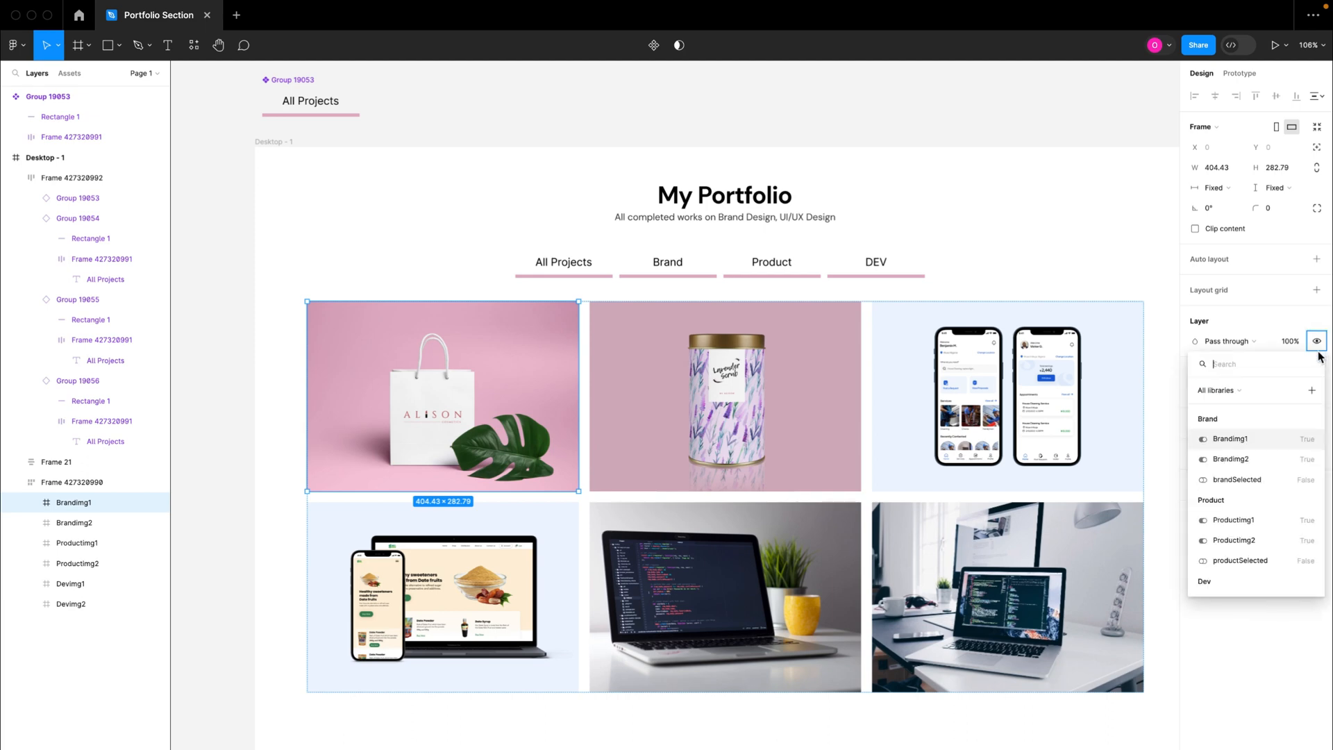
click(1238, 439)
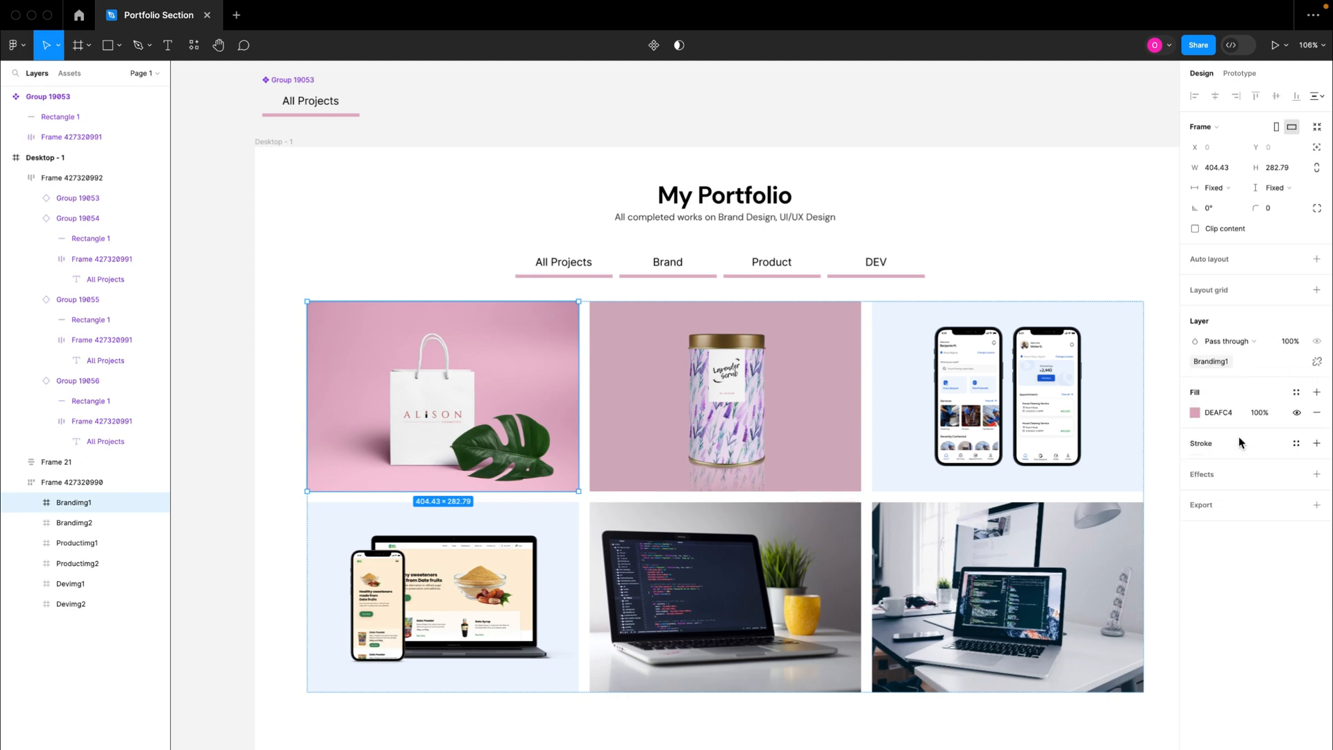
Step: Bind the layer visibility of the Brandimg2 frame to the Brandimg2 variable from the Brand collection
click(87, 526)
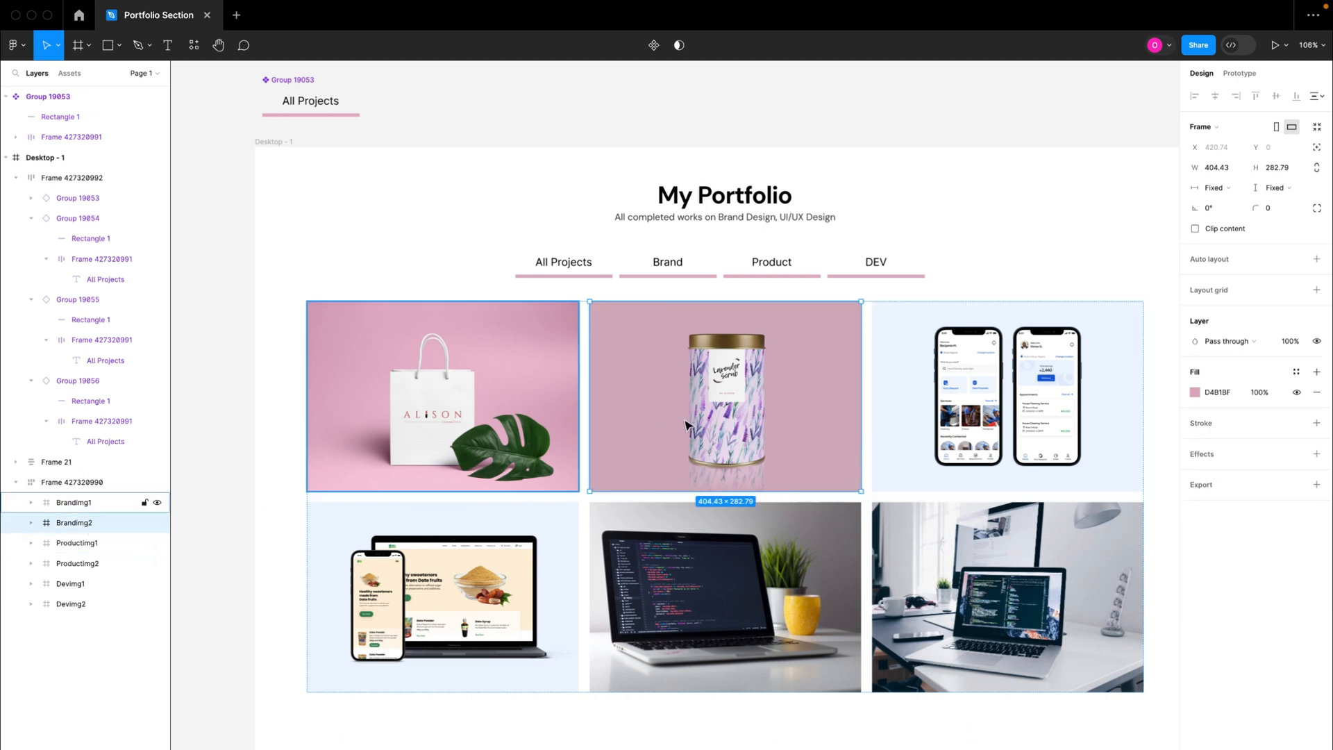
click(1318, 342)
click(1239, 459)
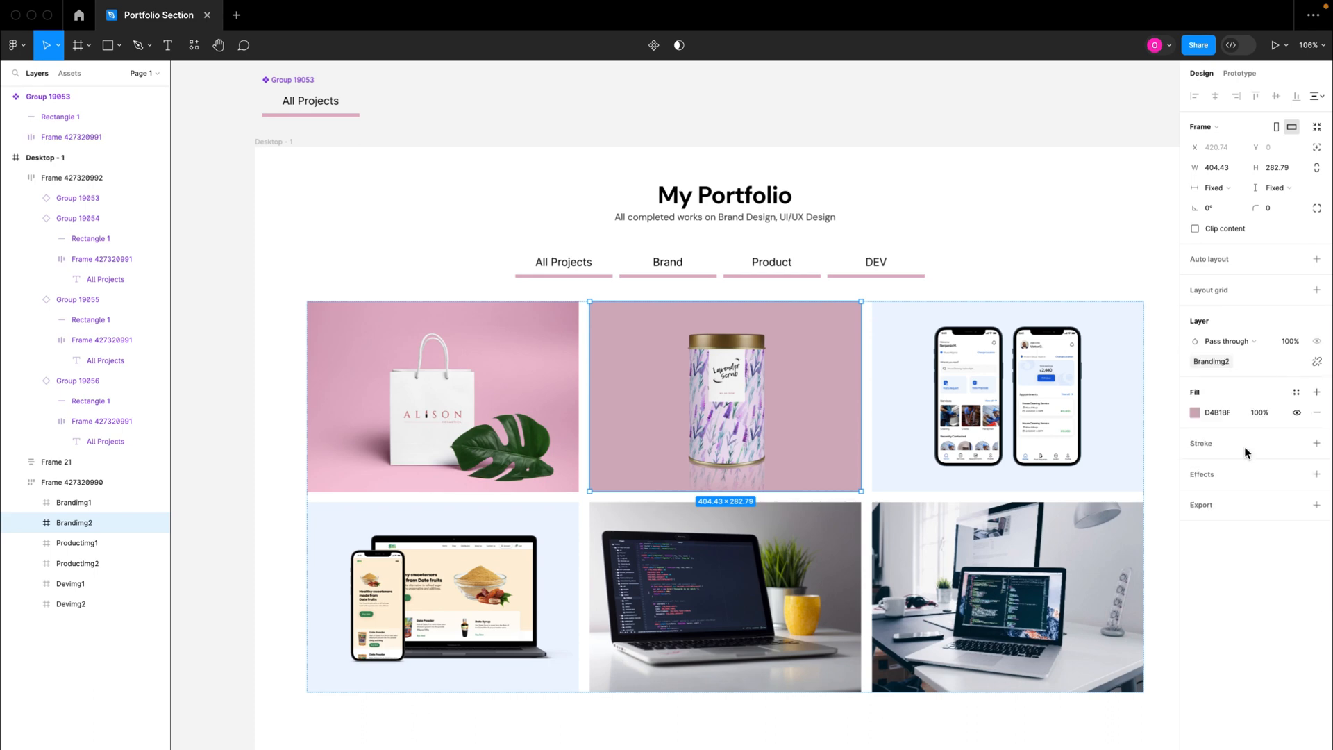
Step: Bind the layer visibility of the Productimg1 and Productimg2 frames to their matching variables from the Product collection
click(977, 400)
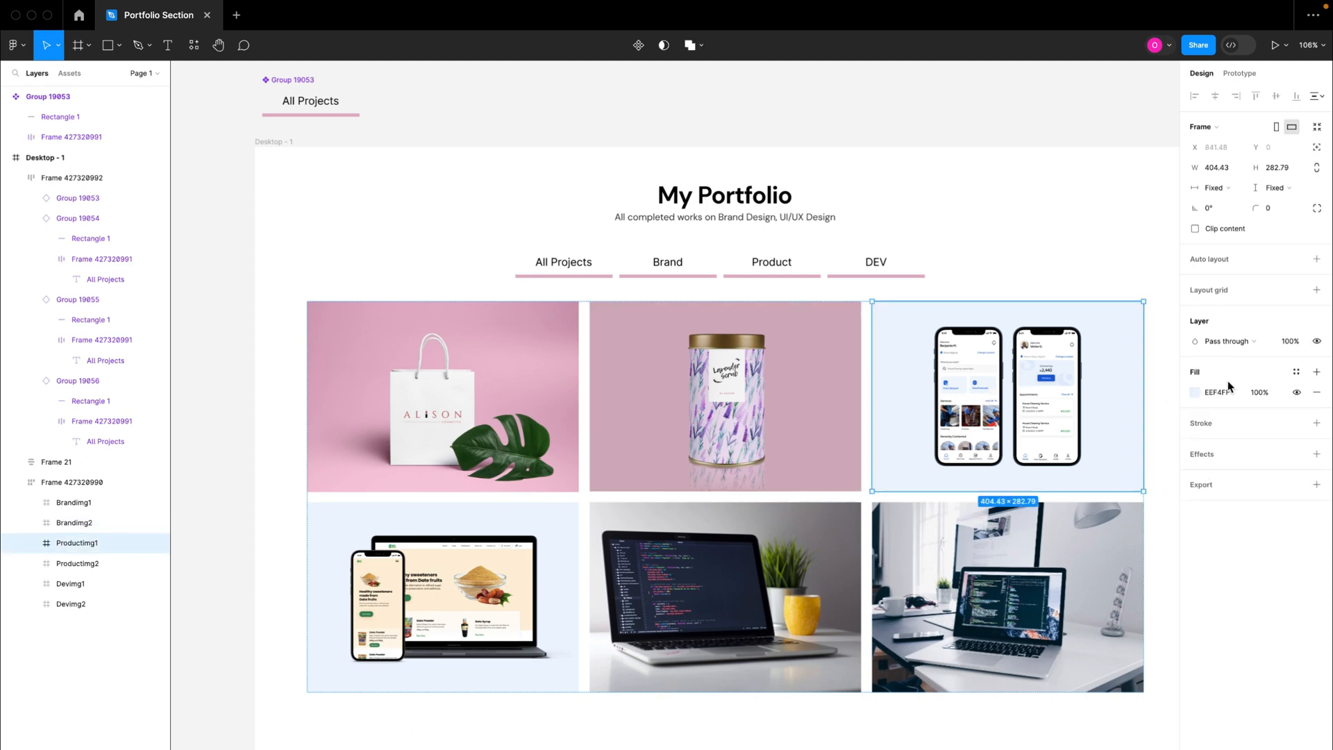
click(1316, 343)
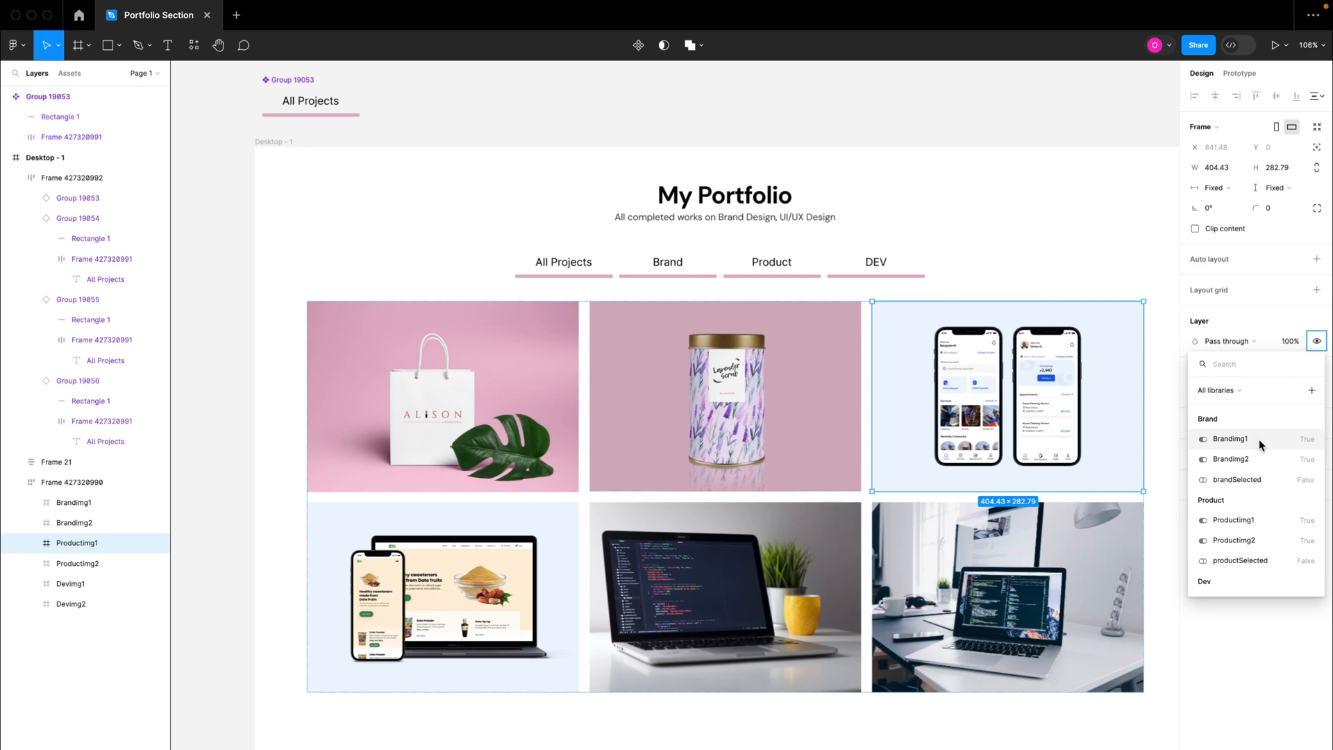
click(1223, 519)
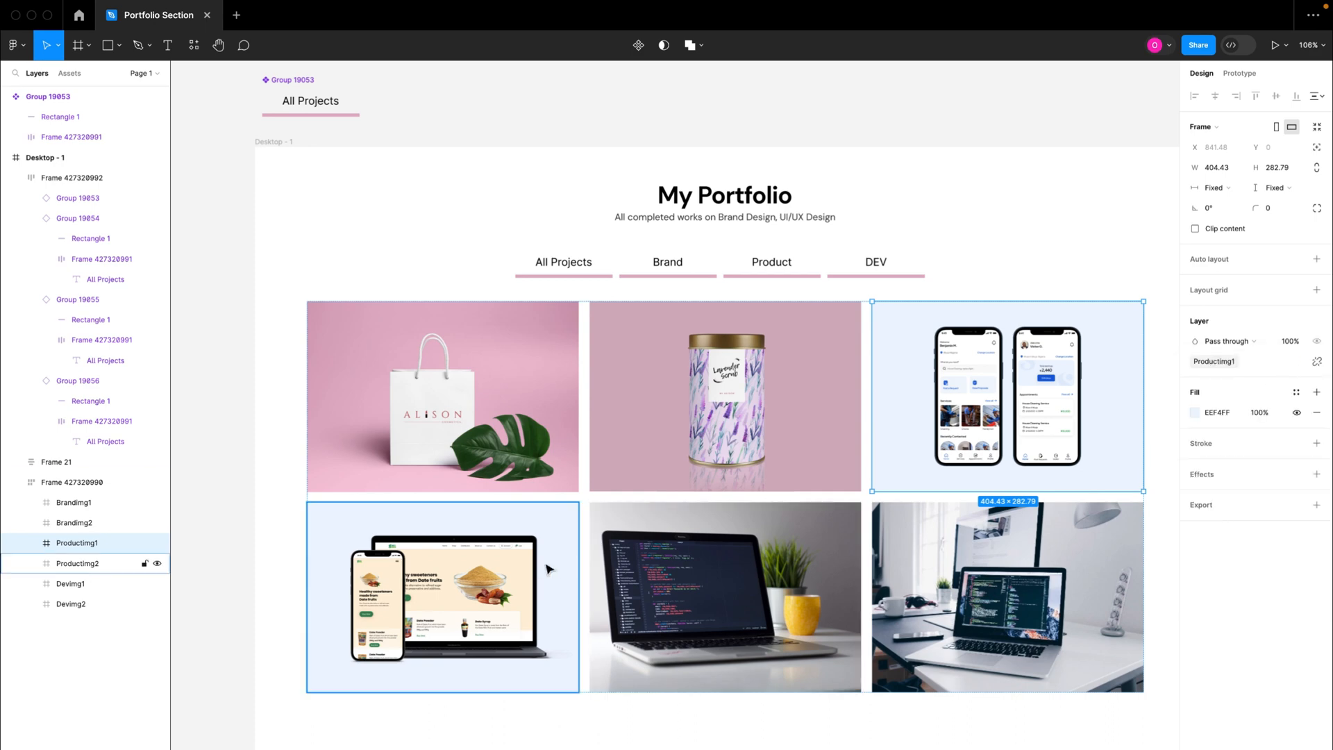
click(76, 563)
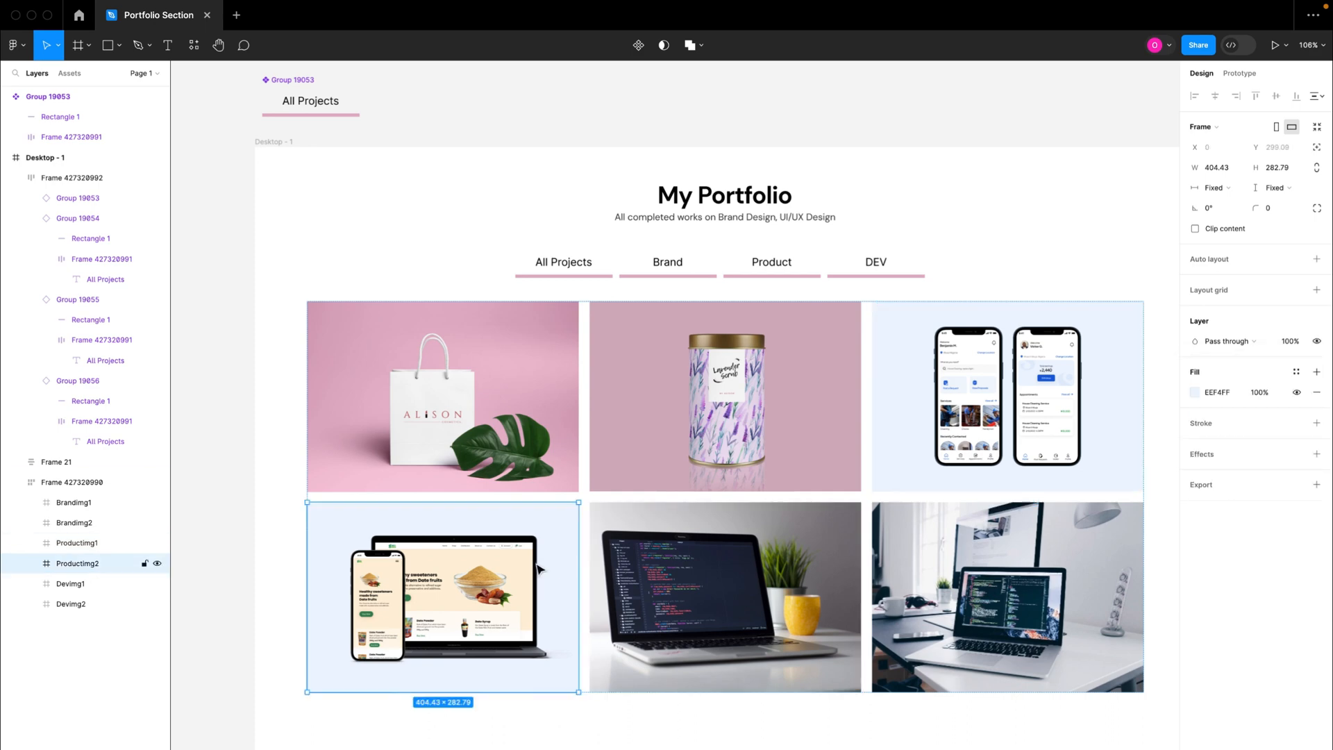
click(1317, 342)
click(1243, 541)
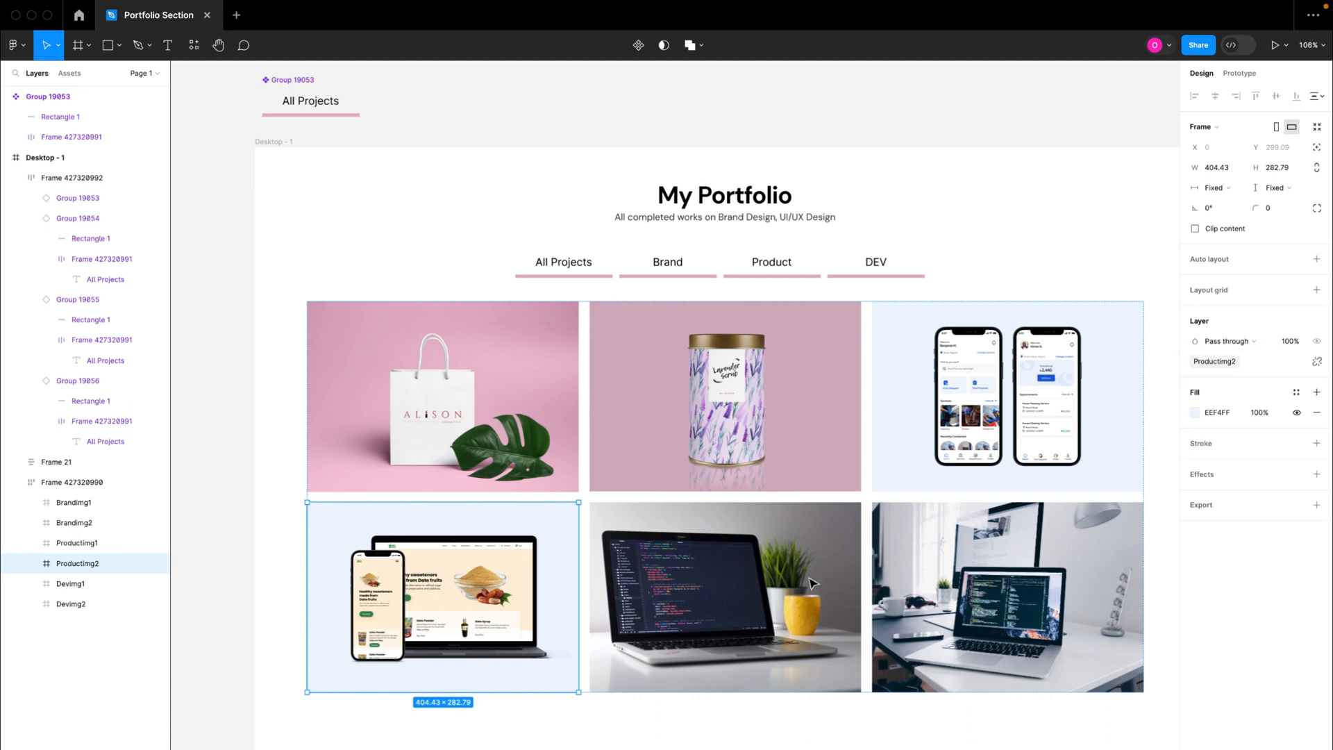
Step: Bind the layer visibility of the Devimg1 and Devimg2 frames to their matching variables from the Dev collection
click(812, 583)
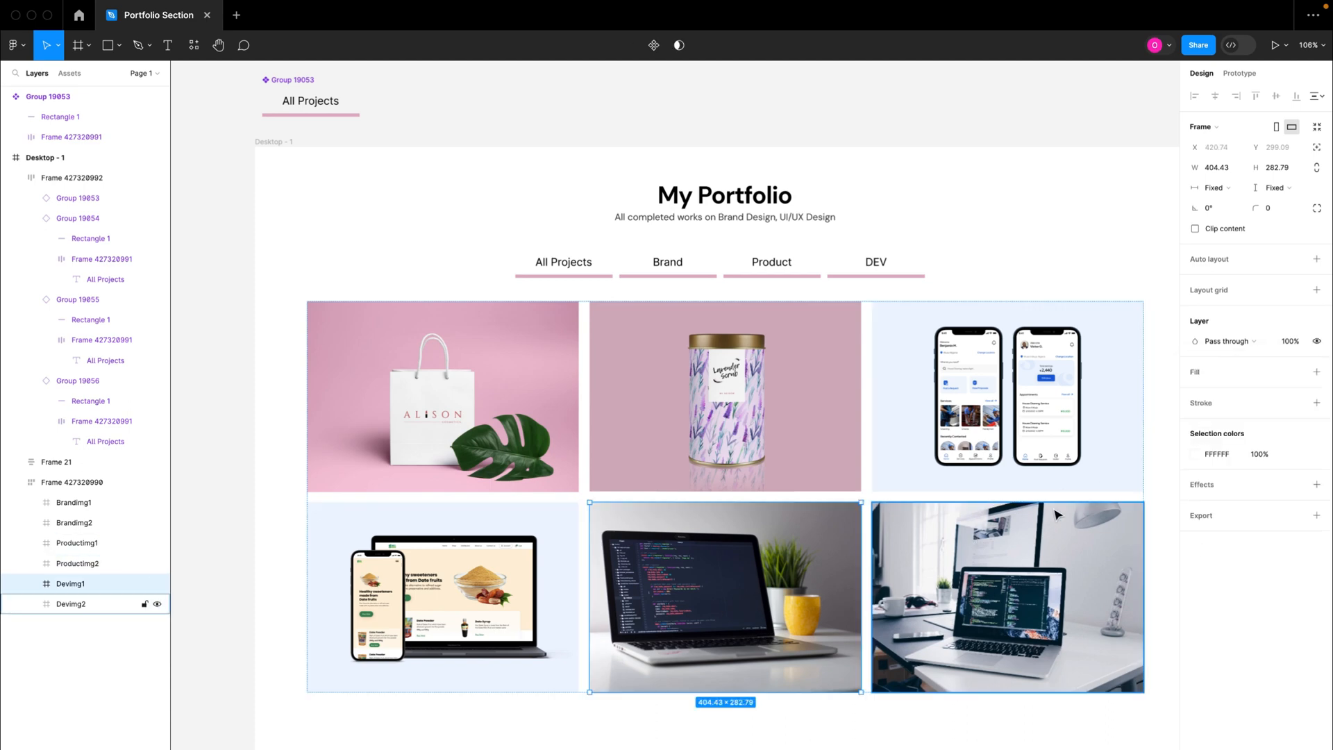
click(1316, 341)
scroll(1230, 527, down, 3)
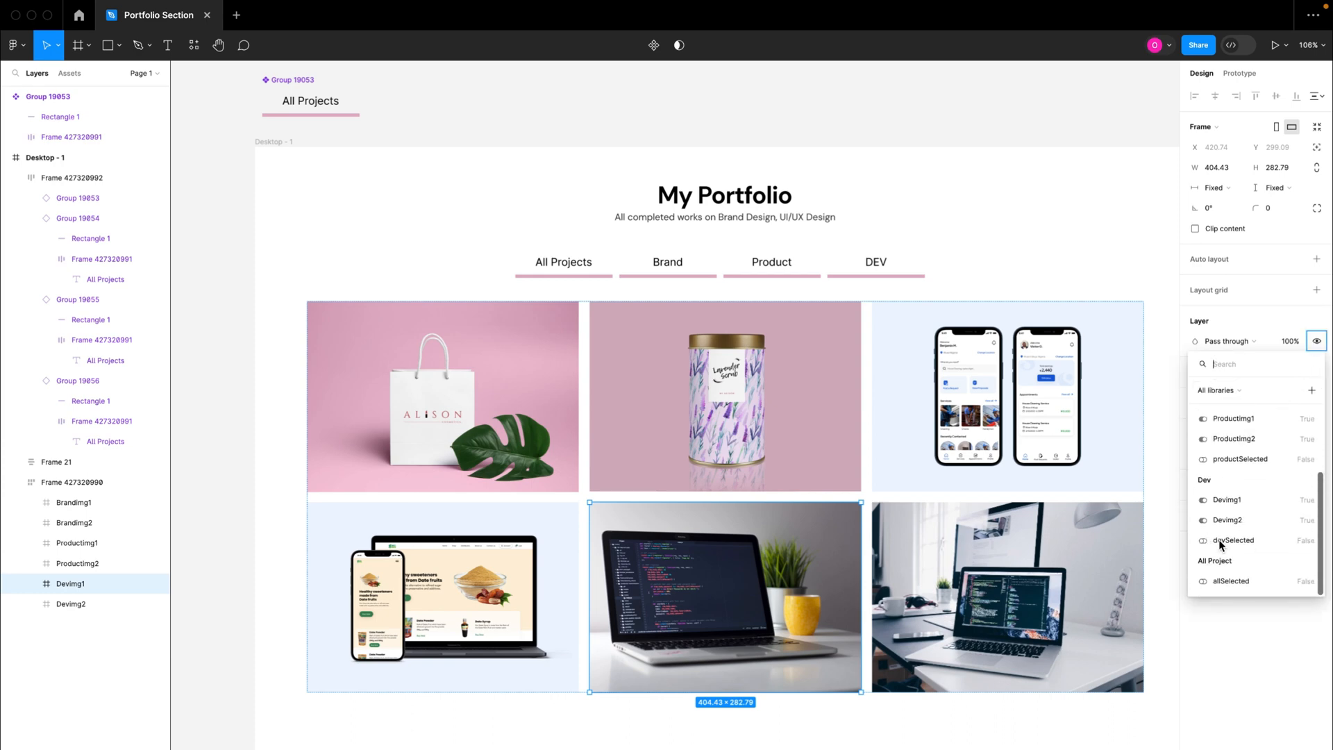
click(1231, 505)
key(Tab)
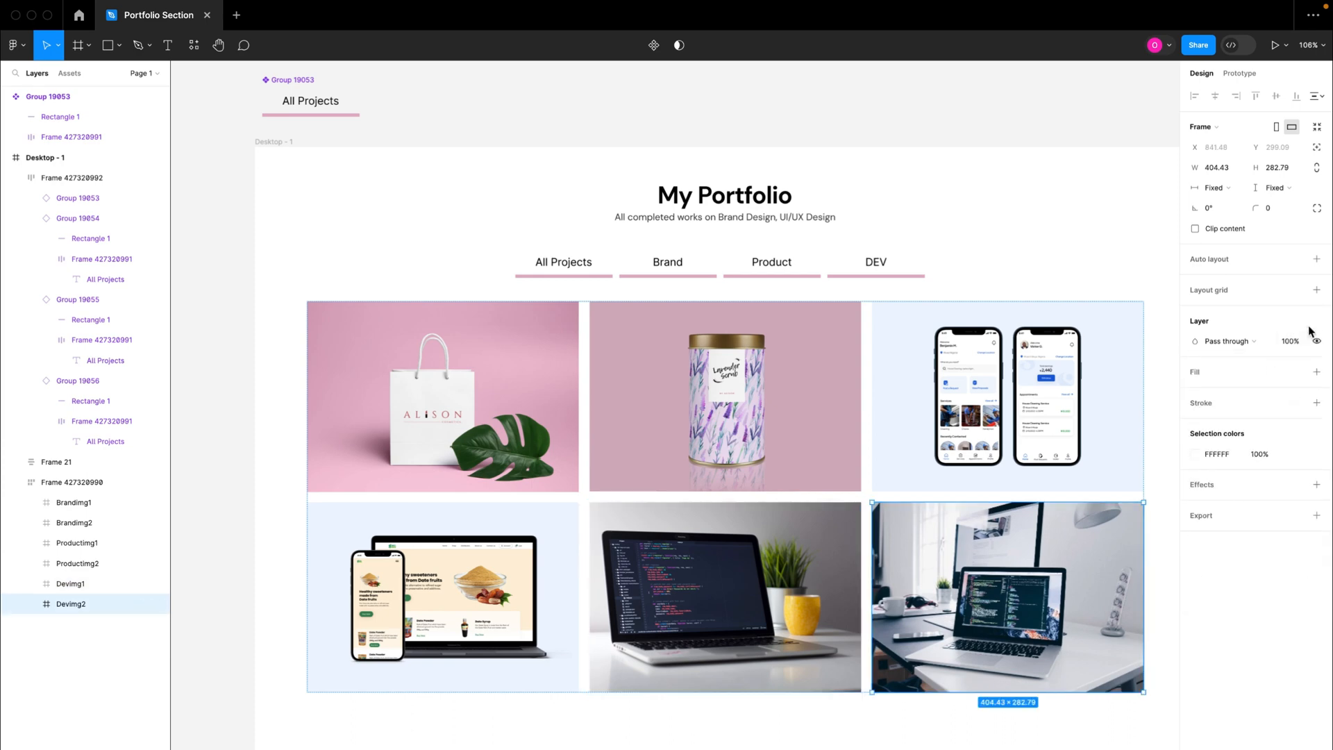
click(1317, 341)
scroll(1247, 513, down, 3)
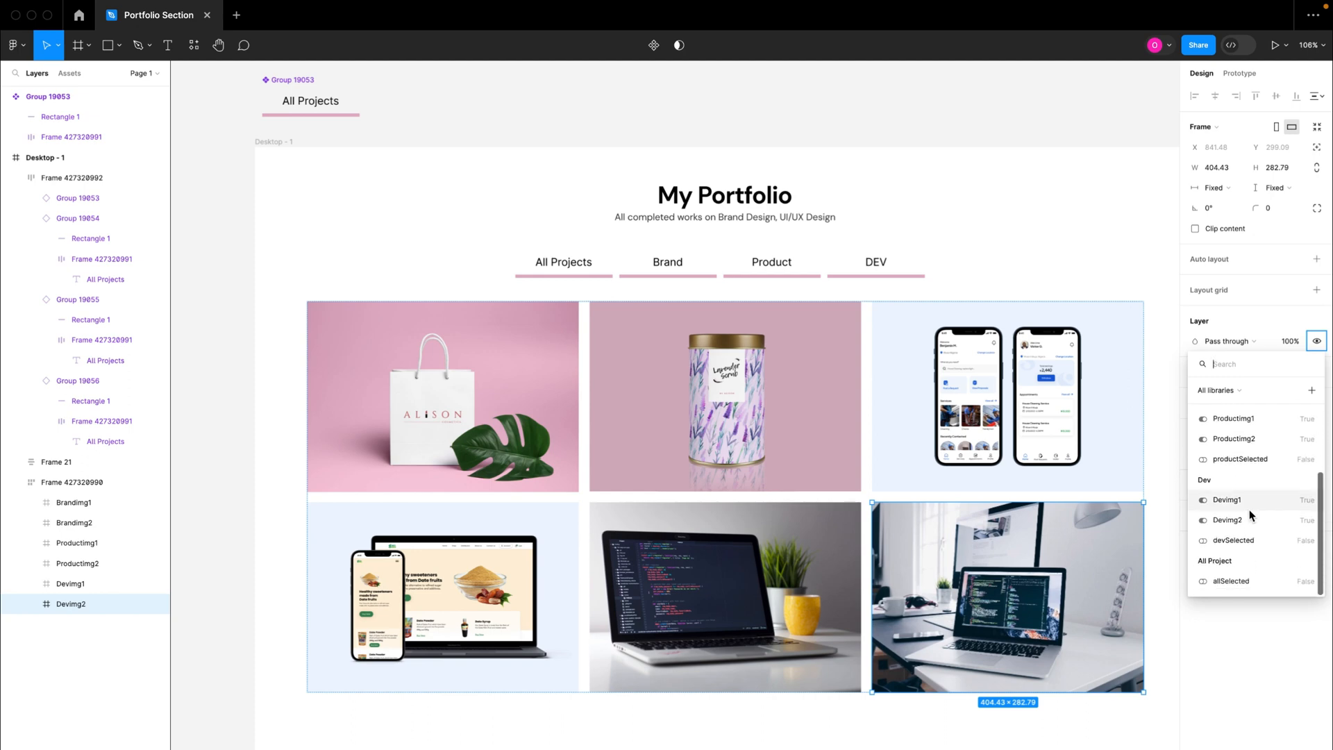
click(1233, 520)
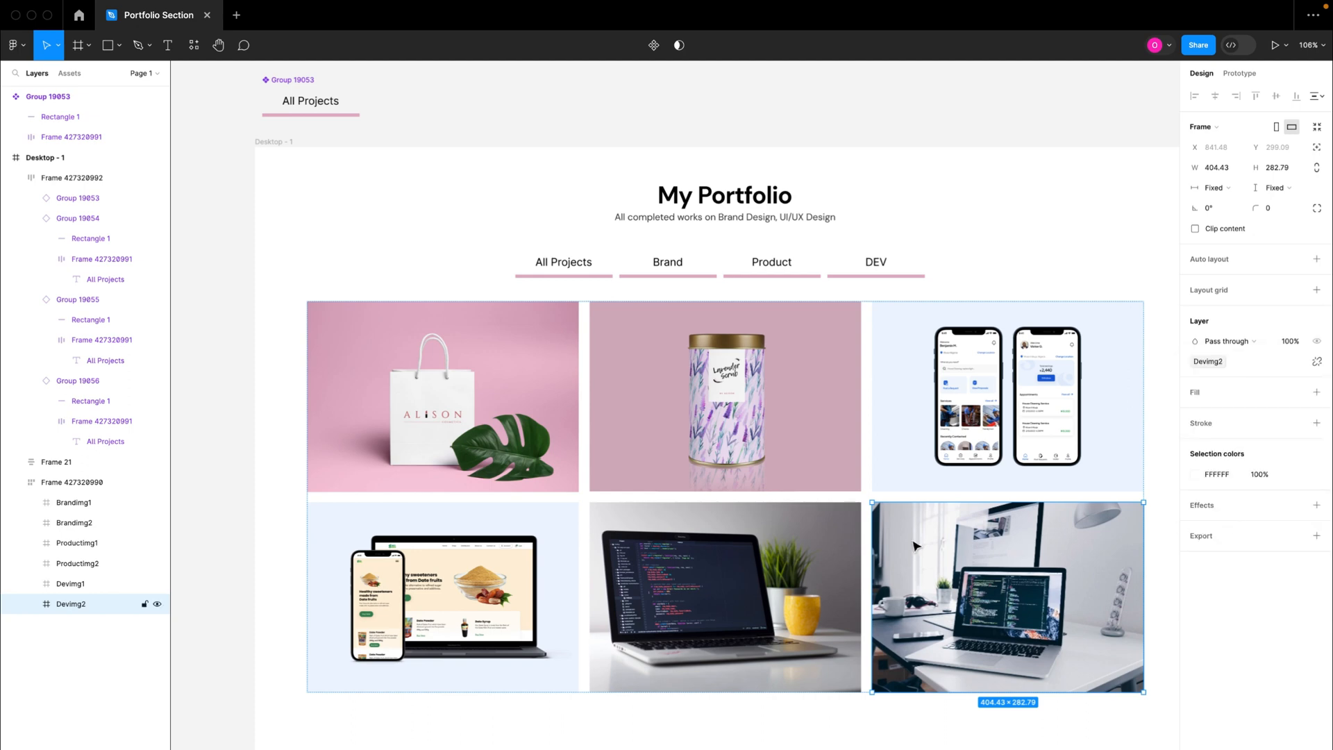
Step: Select the pink underline rectangle nested inside the All Projects tab above the image grid
click(521, 288)
scroll(522, 290, right, 2)
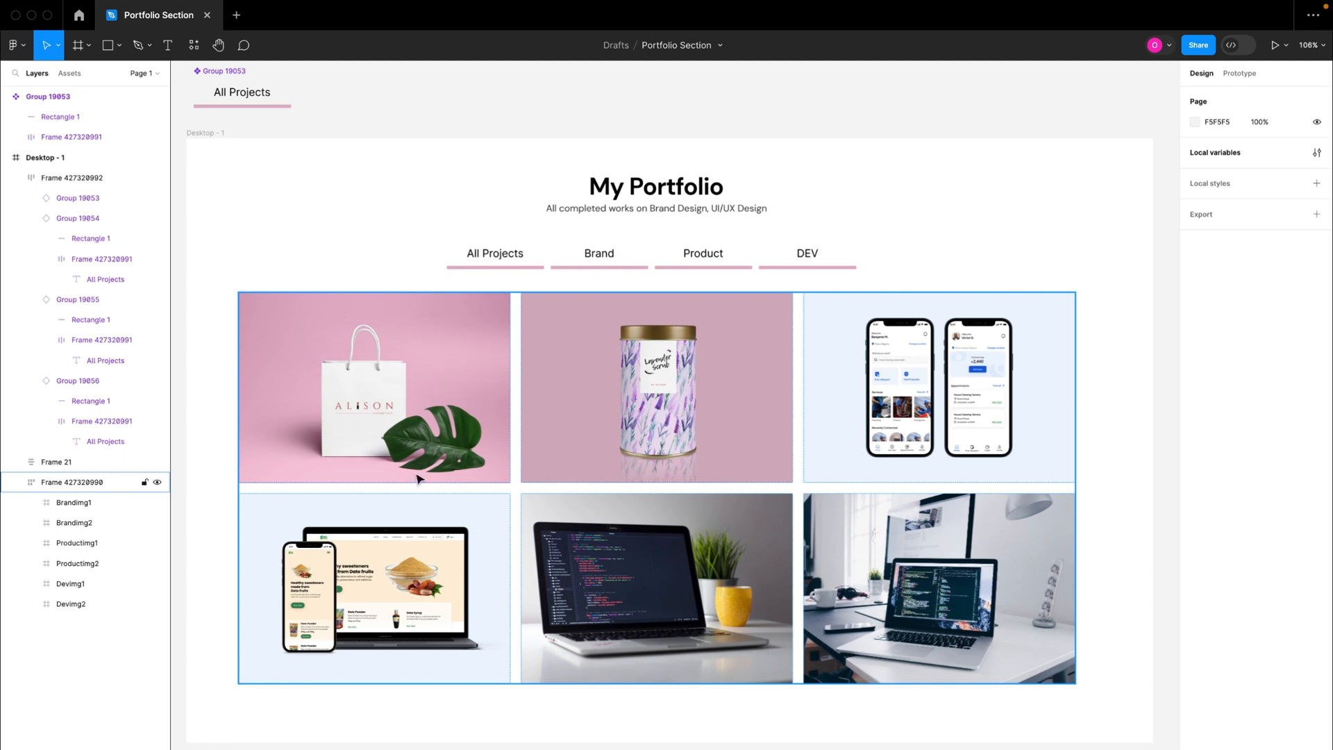
double_click(504, 263)
click(609, 267)
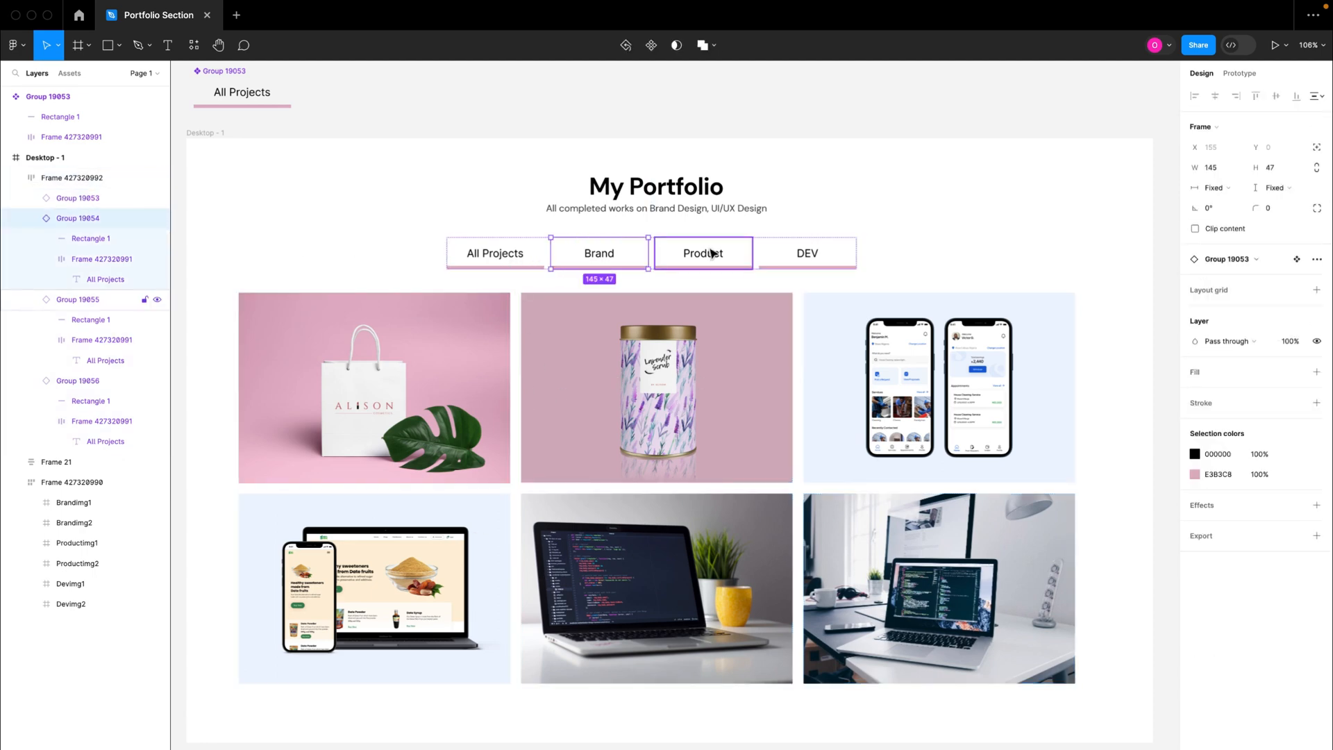
click(714, 254)
click(833, 256)
scroll(564, 274, left, 2)
scroll(564, 274, up, 3)
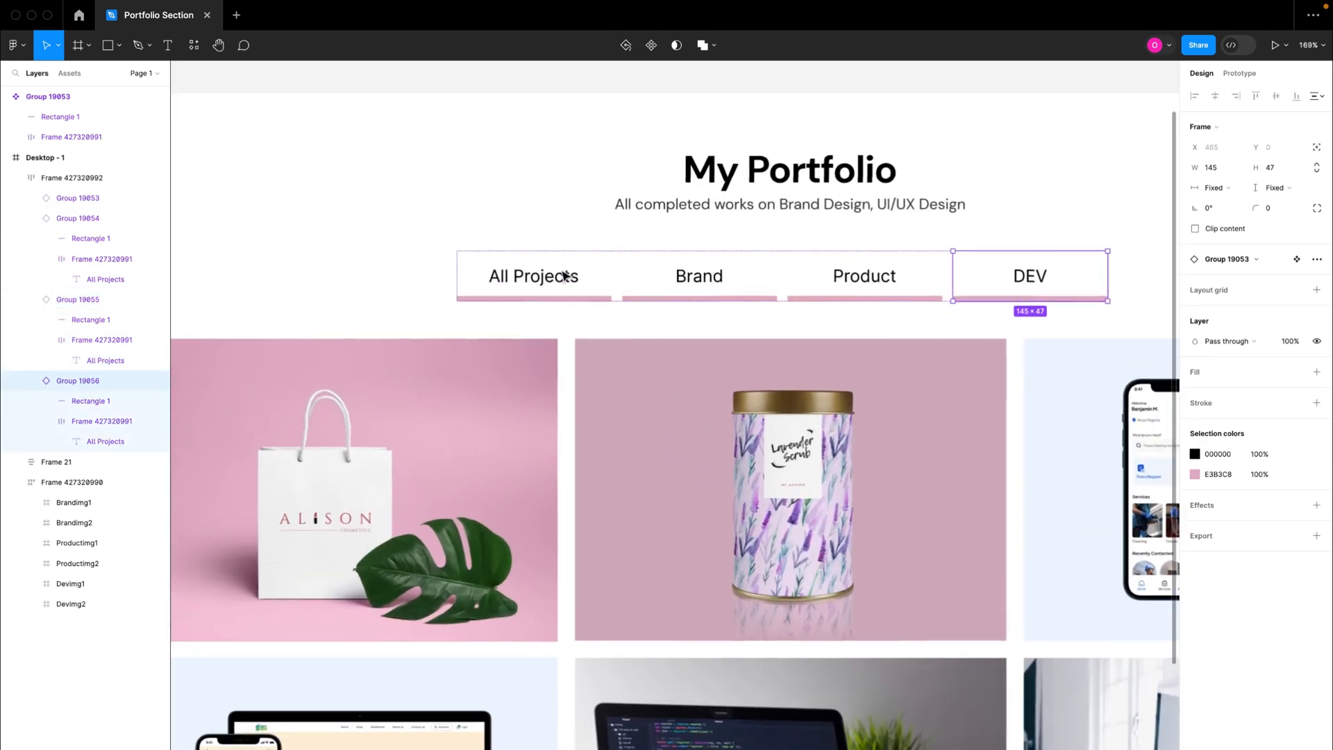
scroll(566, 291, up, 2)
scroll(573, 300, up, 1)
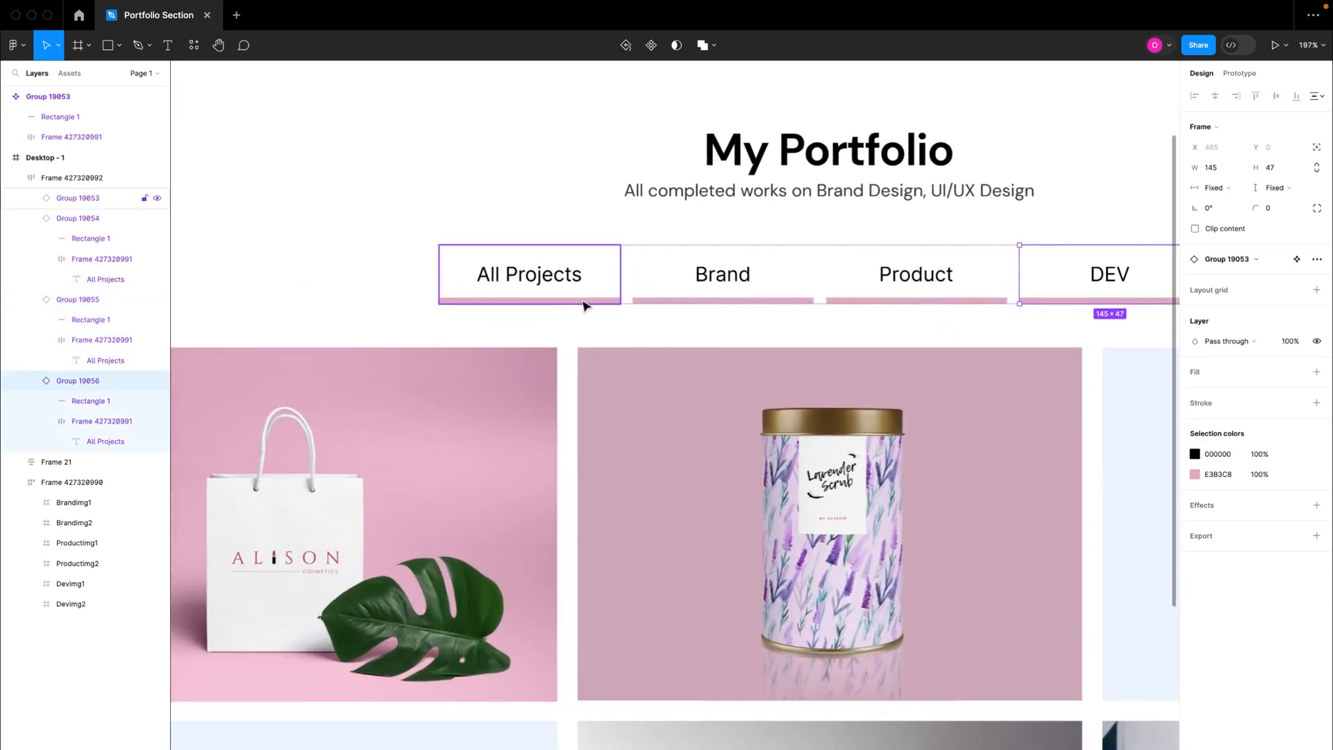
scroll(582, 305, up, 3)
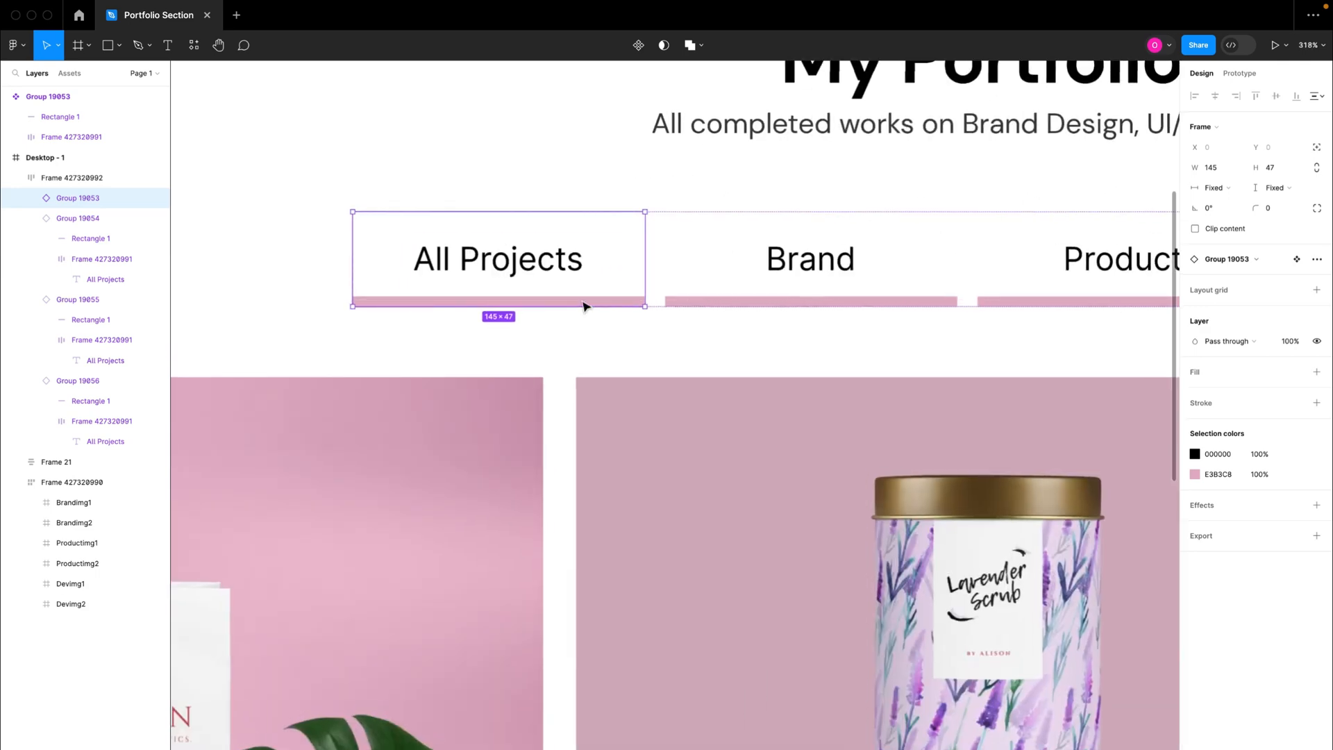
double_click(581, 303)
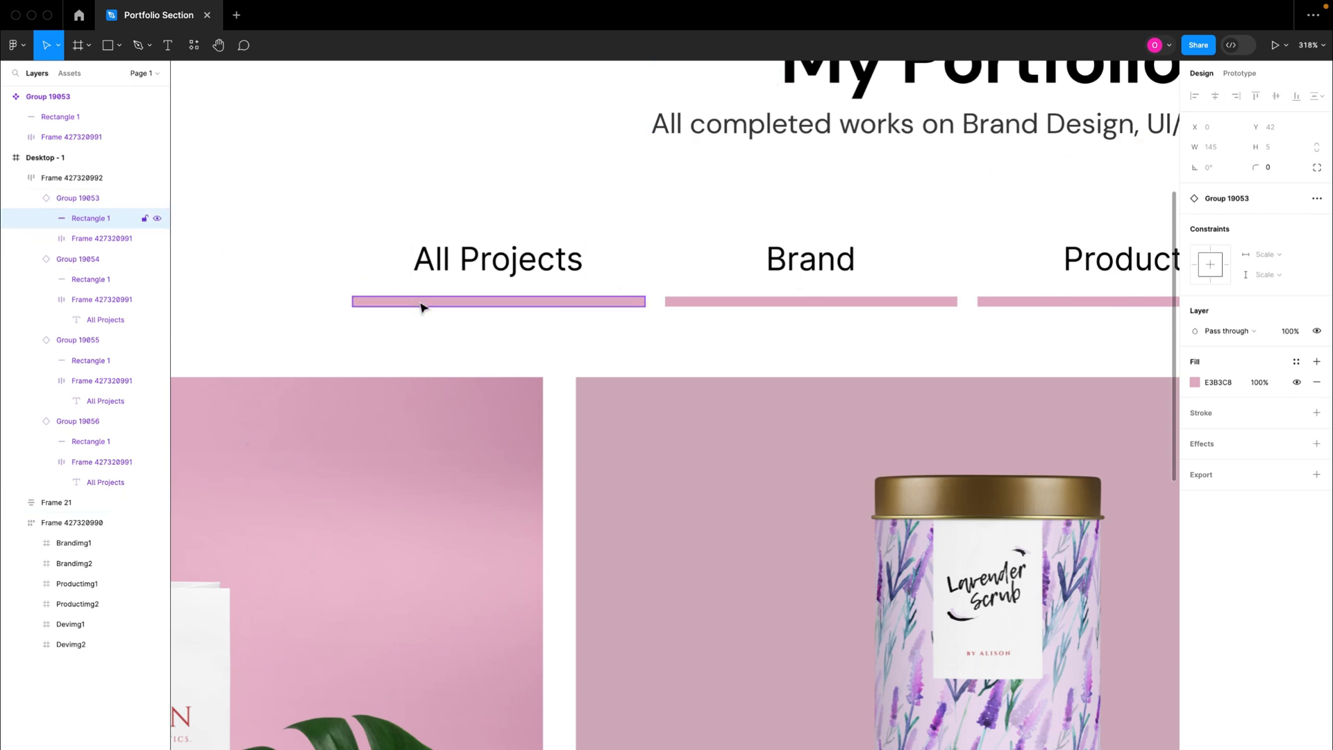
Step: Bind the layer visibility of the All Projects tab's underline rectangle to the allSelected variable
click(1318, 331)
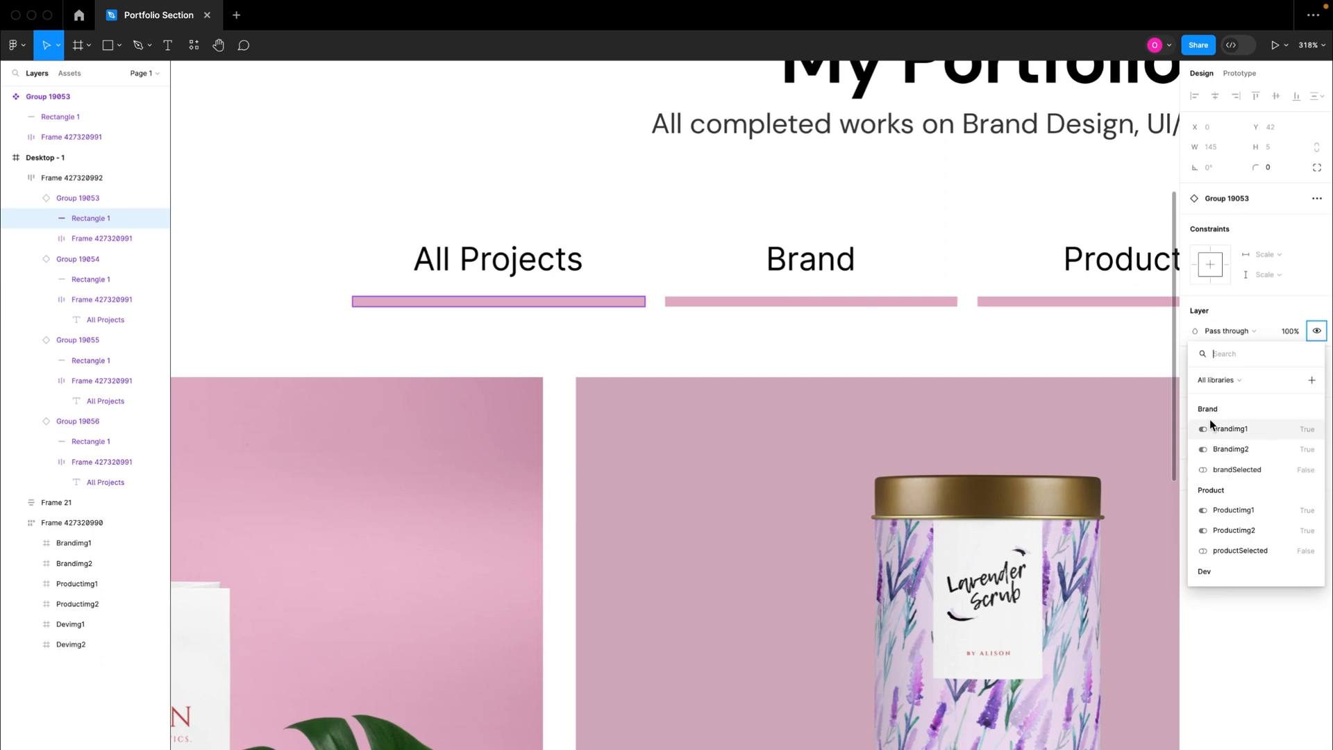
scroll(1223, 508, down, 2)
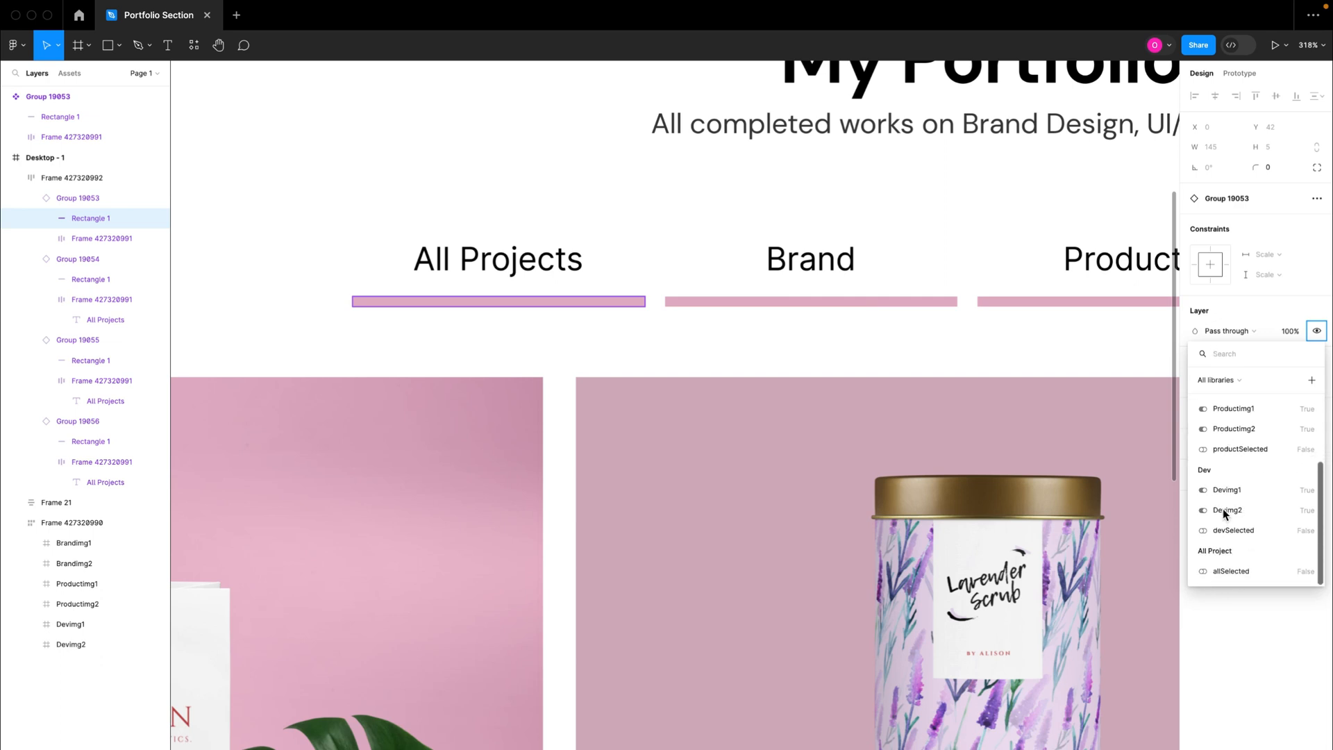
click(1216, 573)
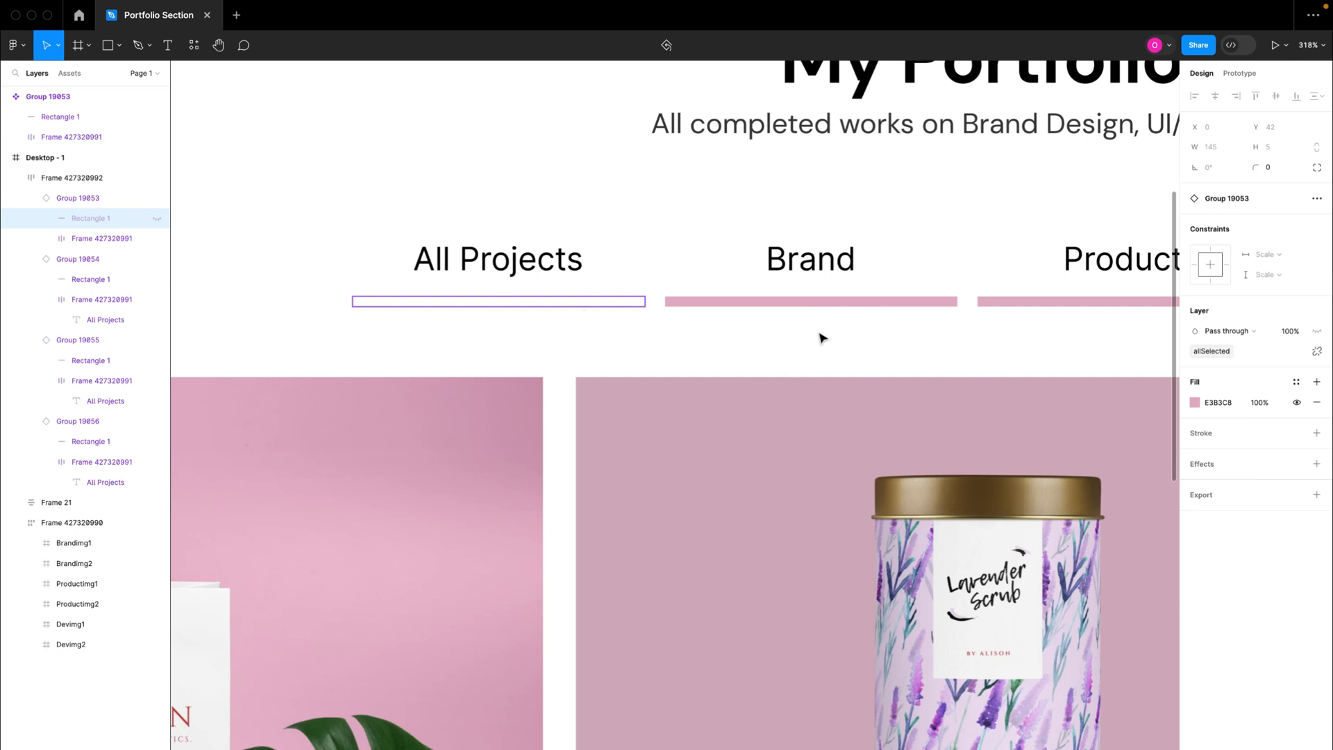
Step: Bind the layer visibility of the Brand tab's underline rectangle to the brandSelected variable
click(846, 303)
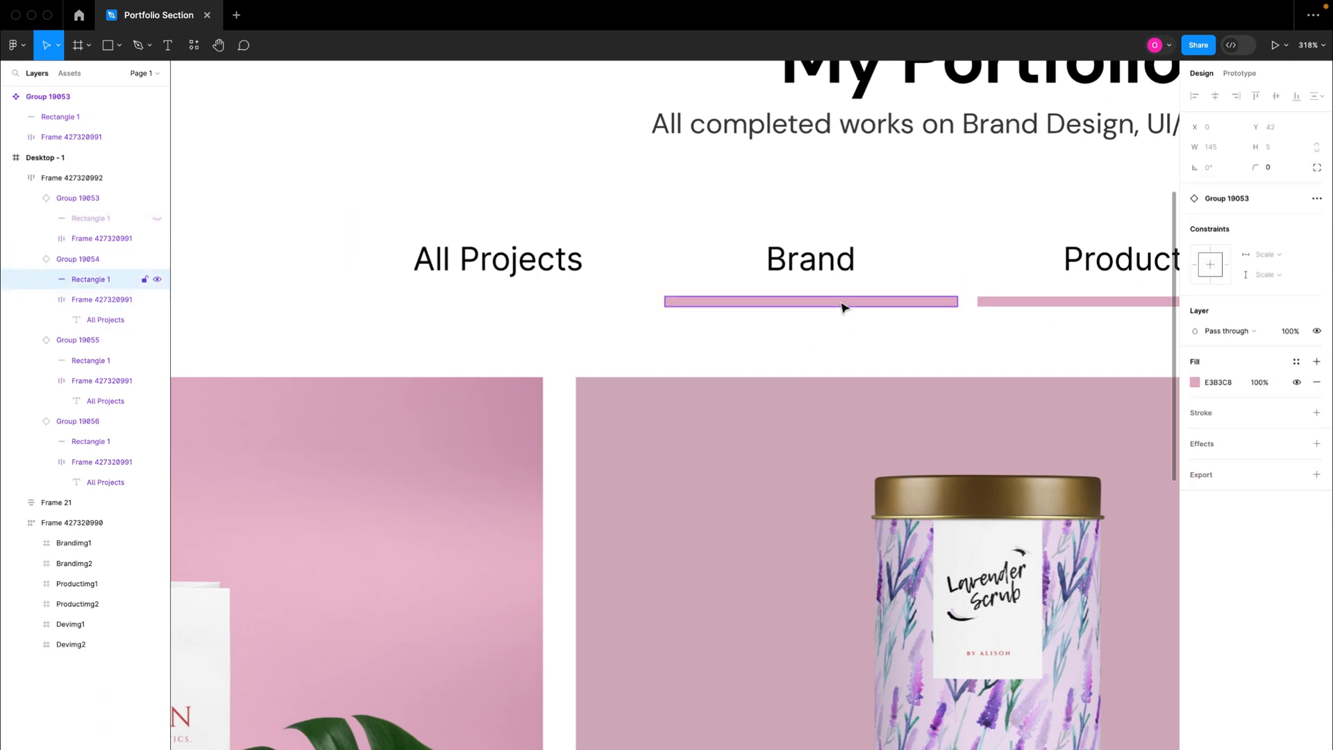
click(1318, 333)
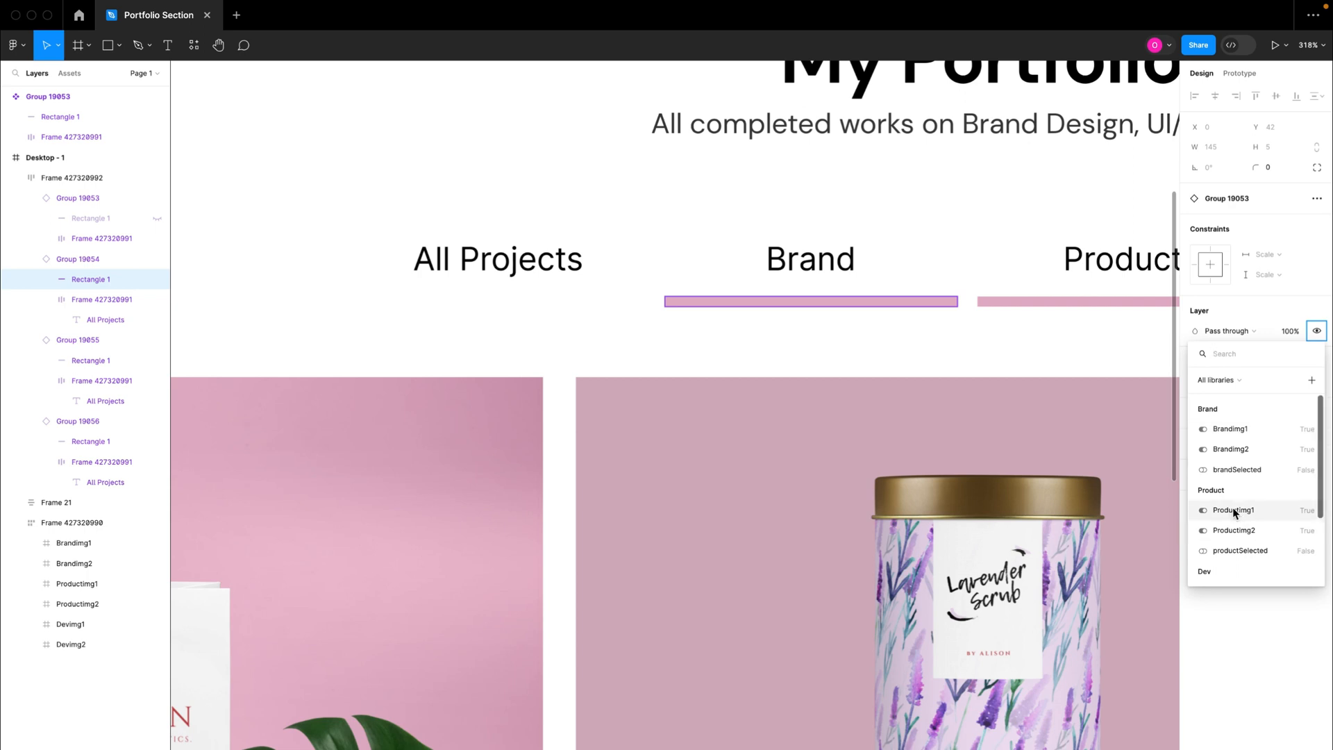
click(1243, 470)
Step: Bind the layer visibility of the Product tab's underline rectangle to the productSelected variable
scroll(982, 309, right, 8)
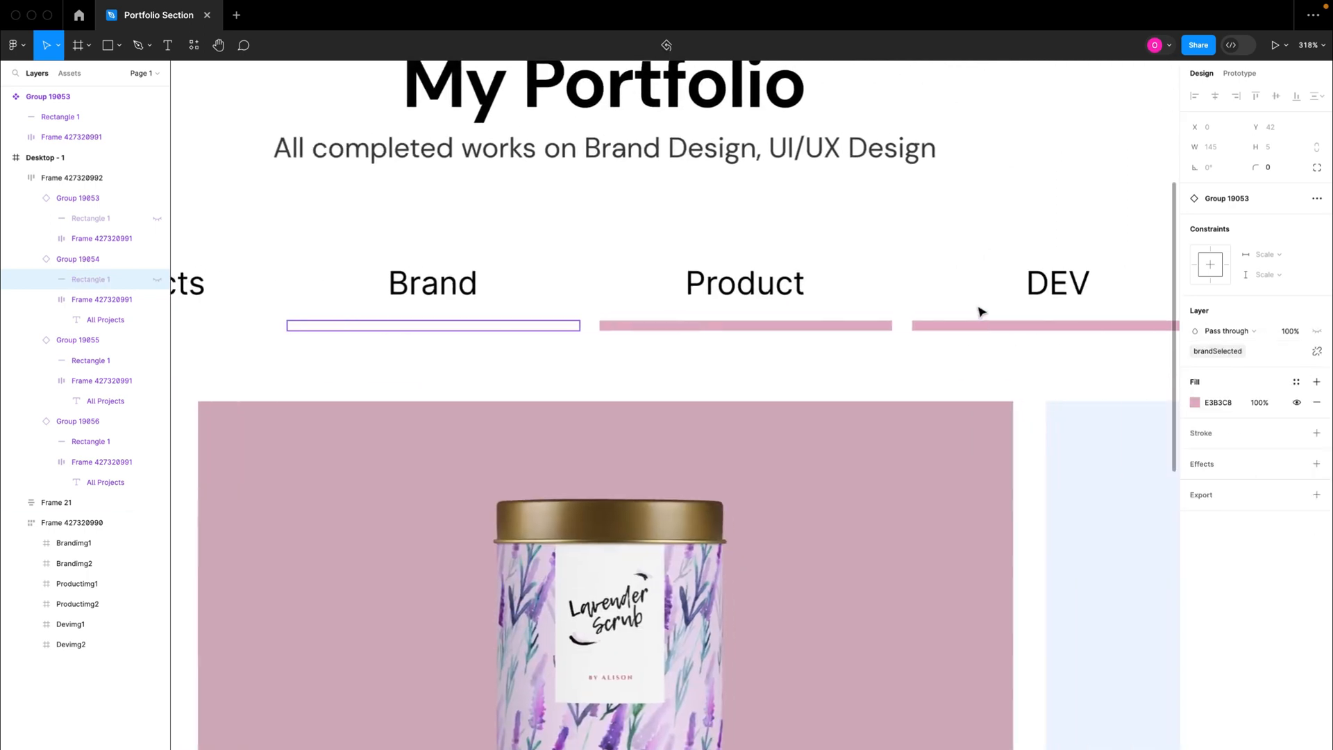
click(708, 332)
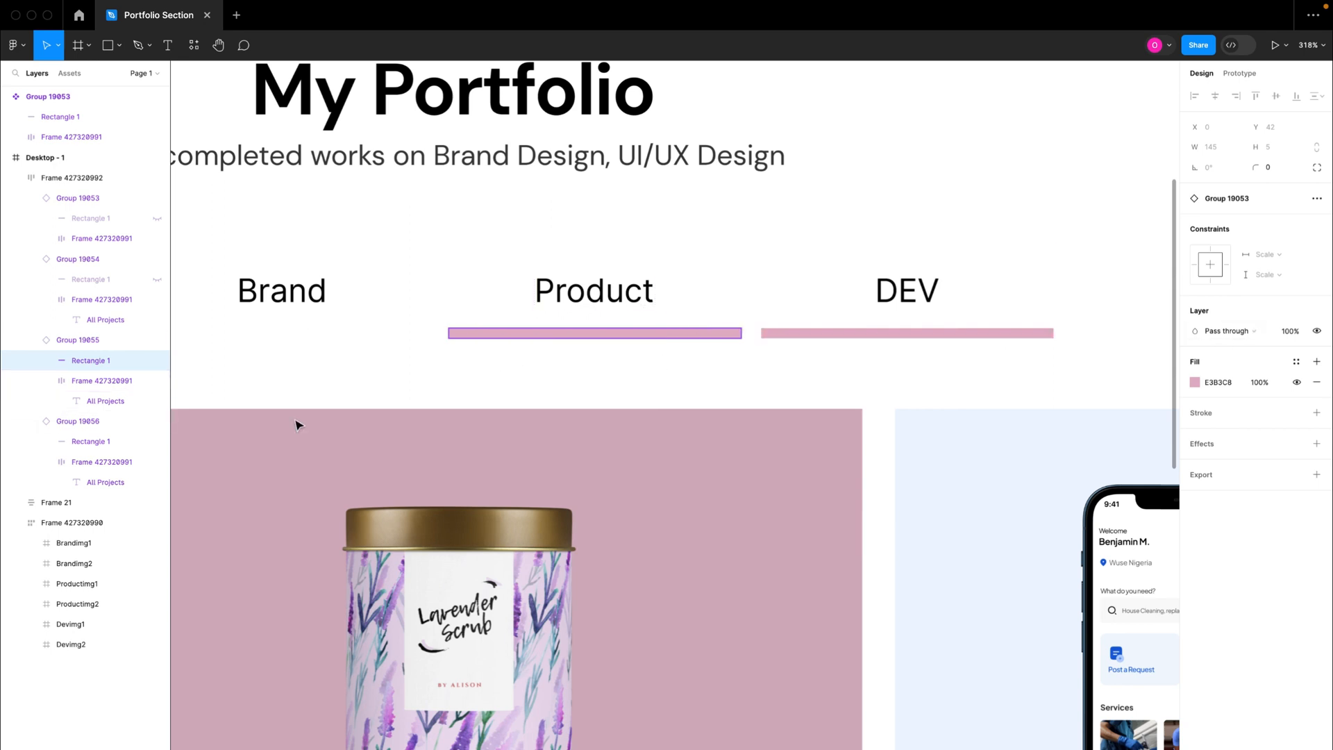
click(1317, 331)
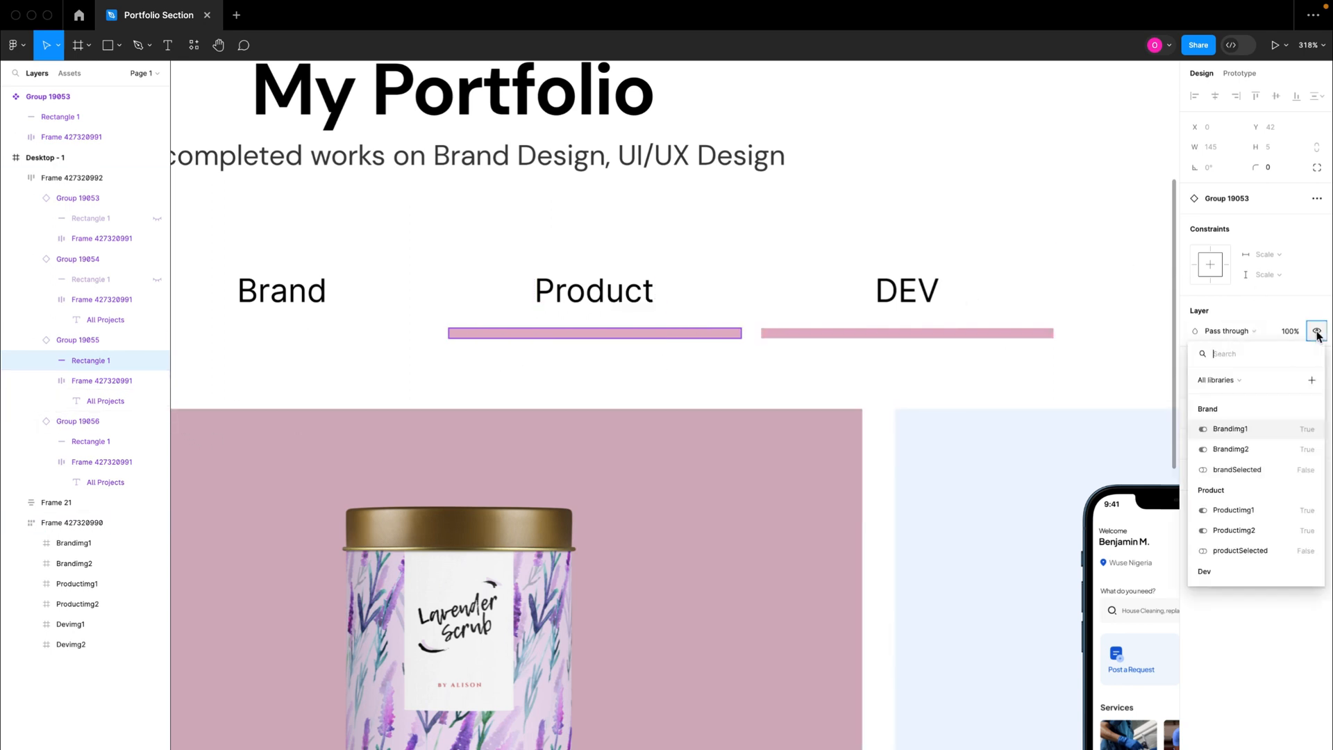
click(1240, 550)
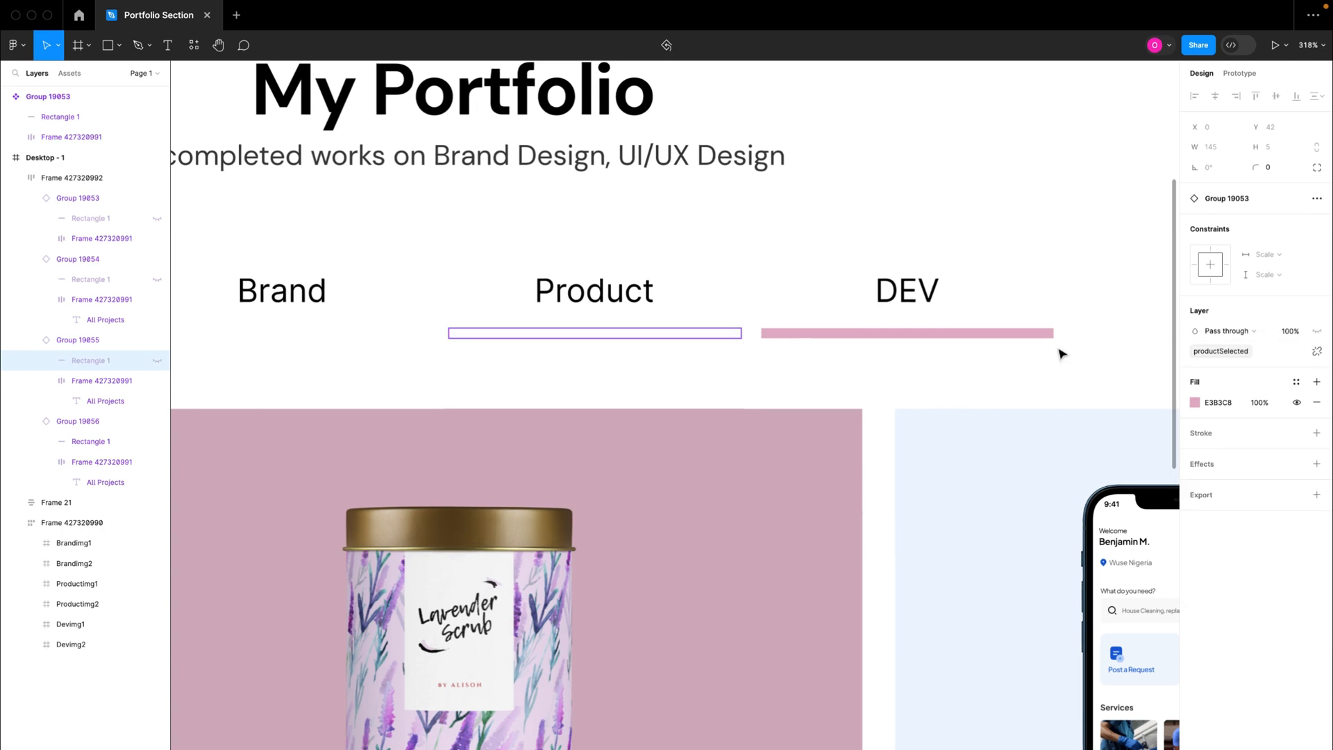
Step: Bind the layer visibility of the DEV tab's underline rectangle to the devSelected variable from the Dev collection
click(1034, 341)
click(1027, 336)
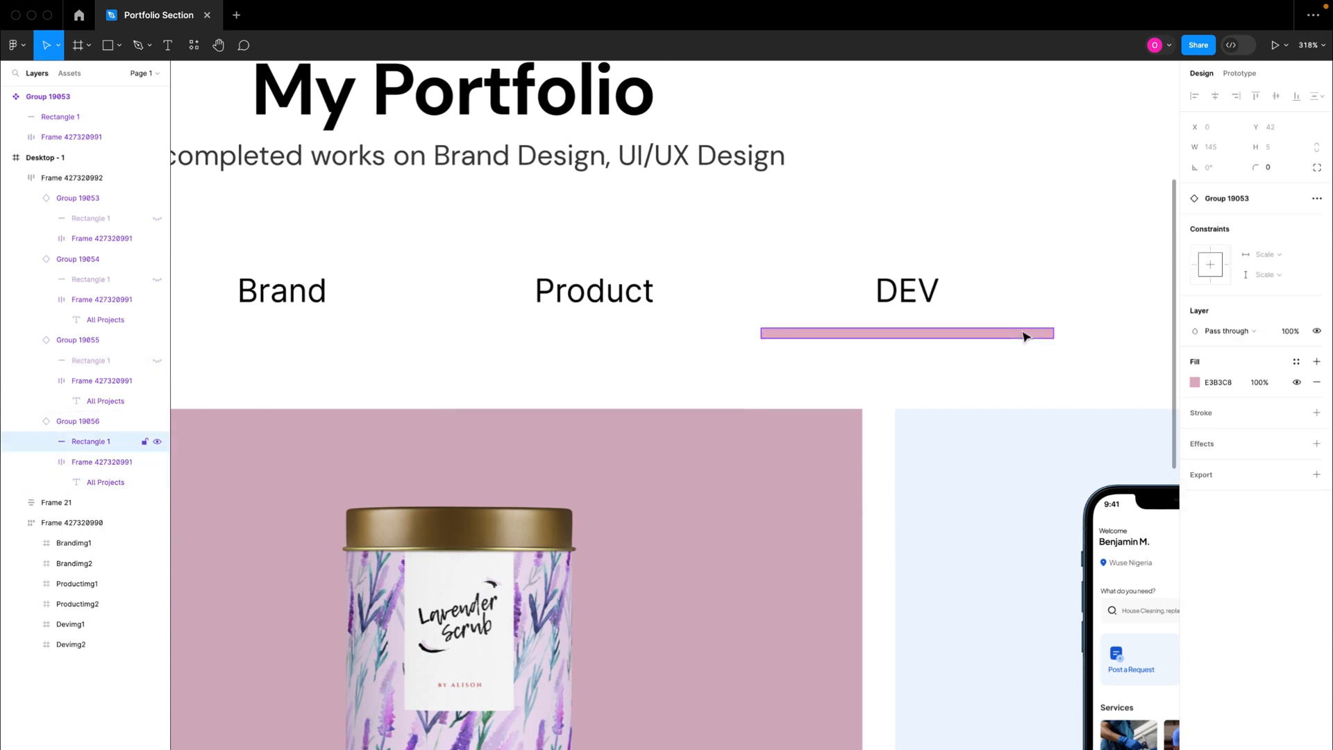
click(1316, 332)
scroll(1243, 481, down, 3)
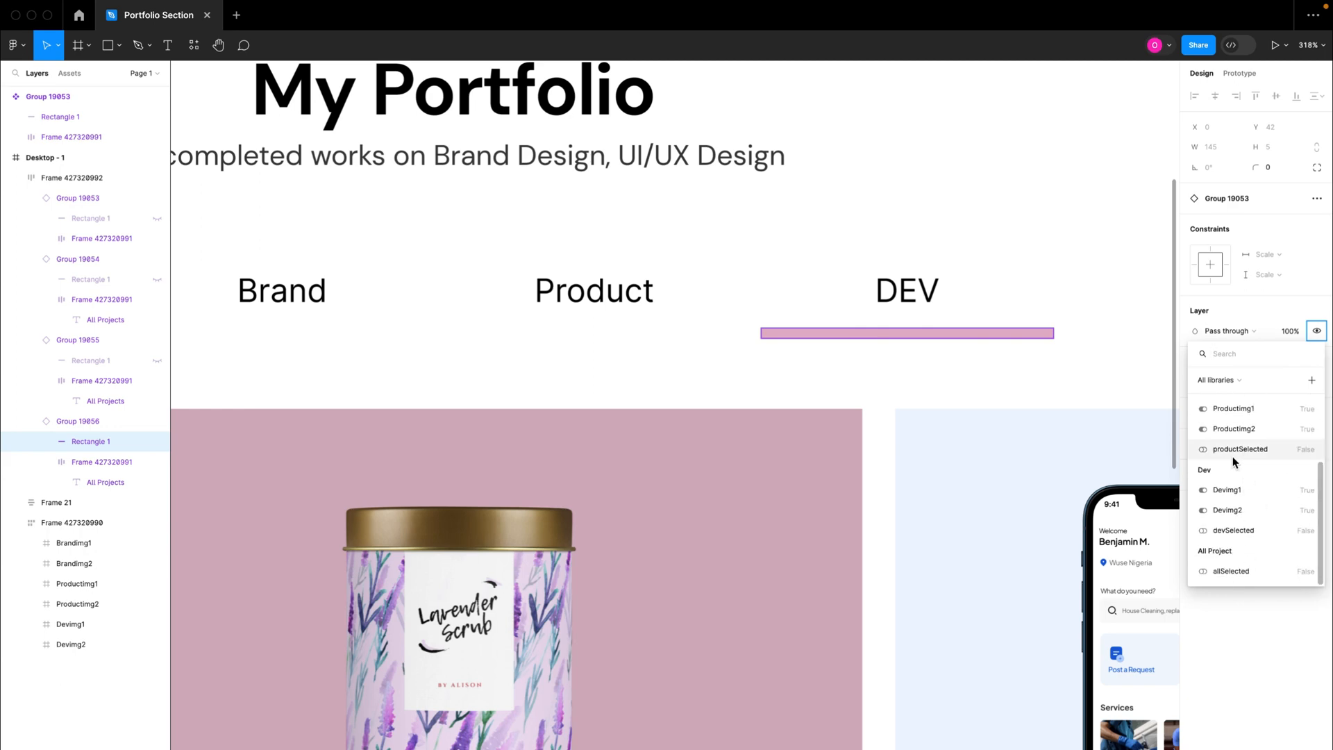
click(1233, 530)
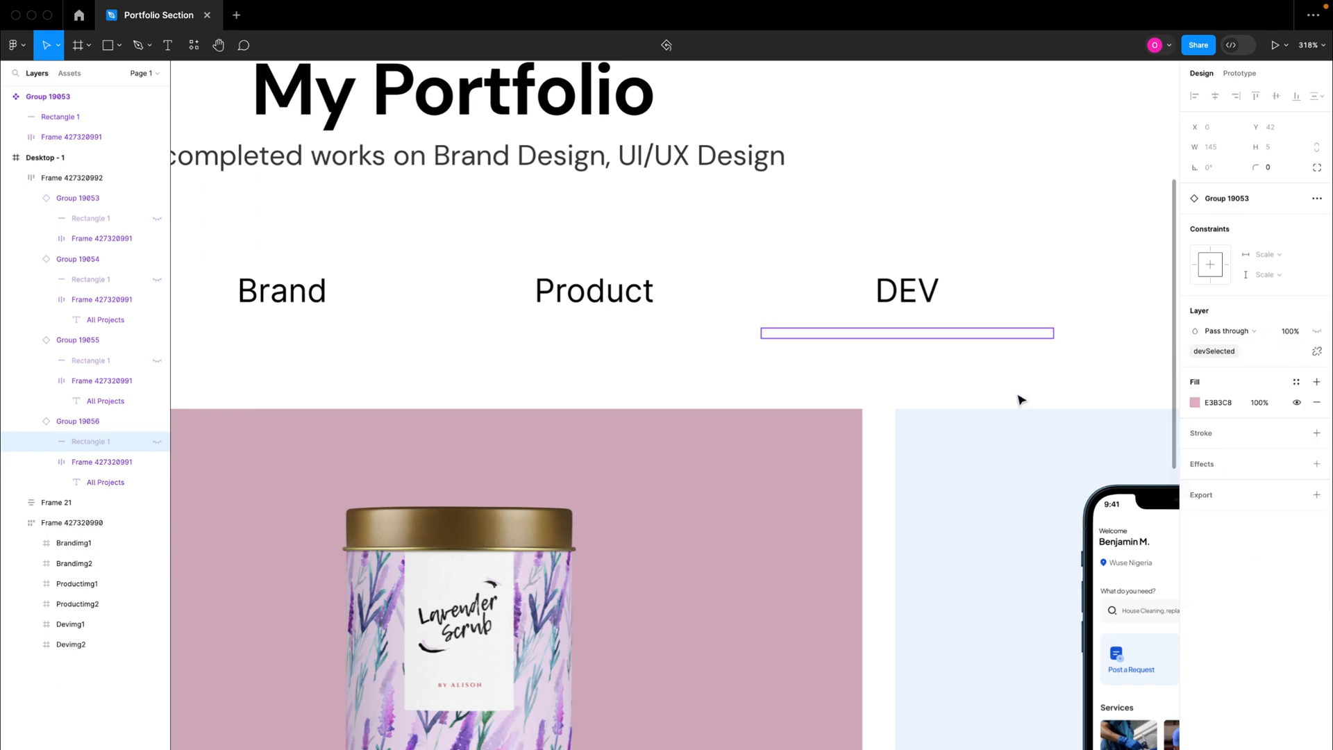
Step: Clear the selection and switch from the design properties to the prototype settings
scroll(1021, 400, down, 10)
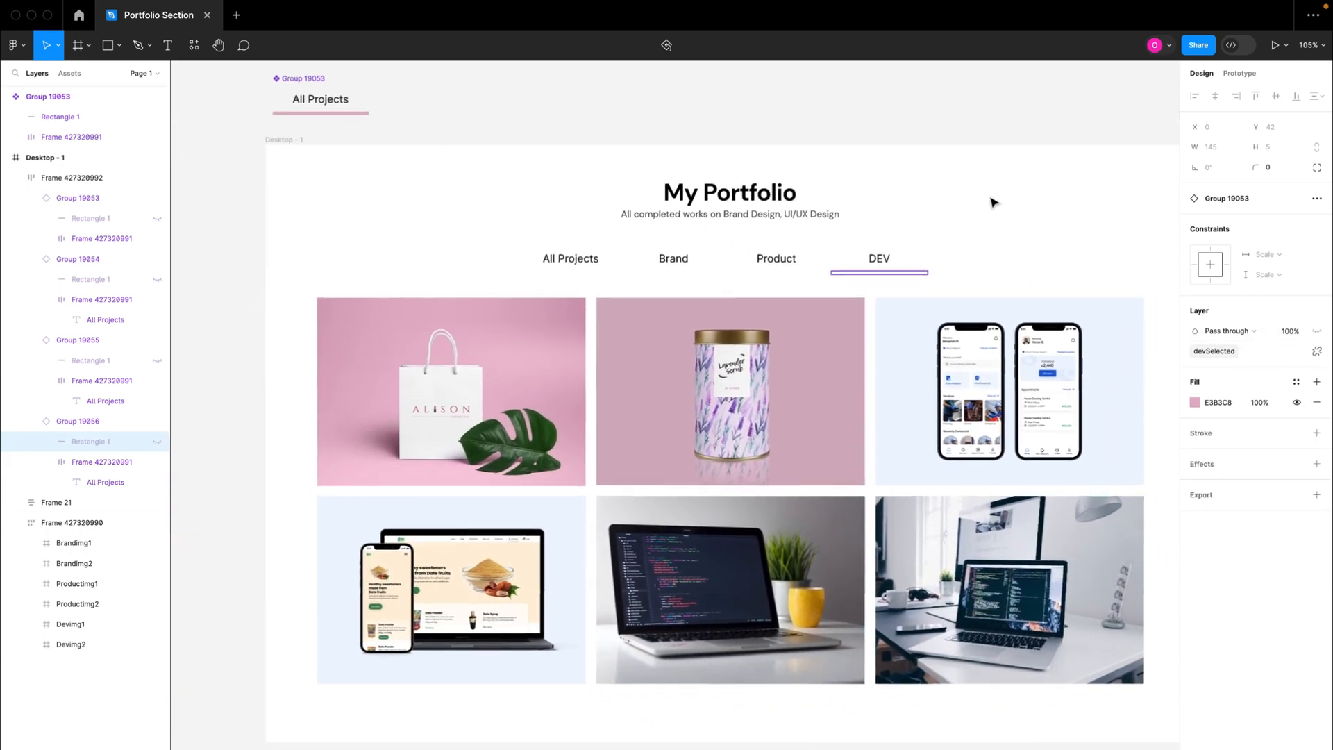
click(993, 202)
scroll(908, 202, down, 2)
scroll(907, 202, down, 1)
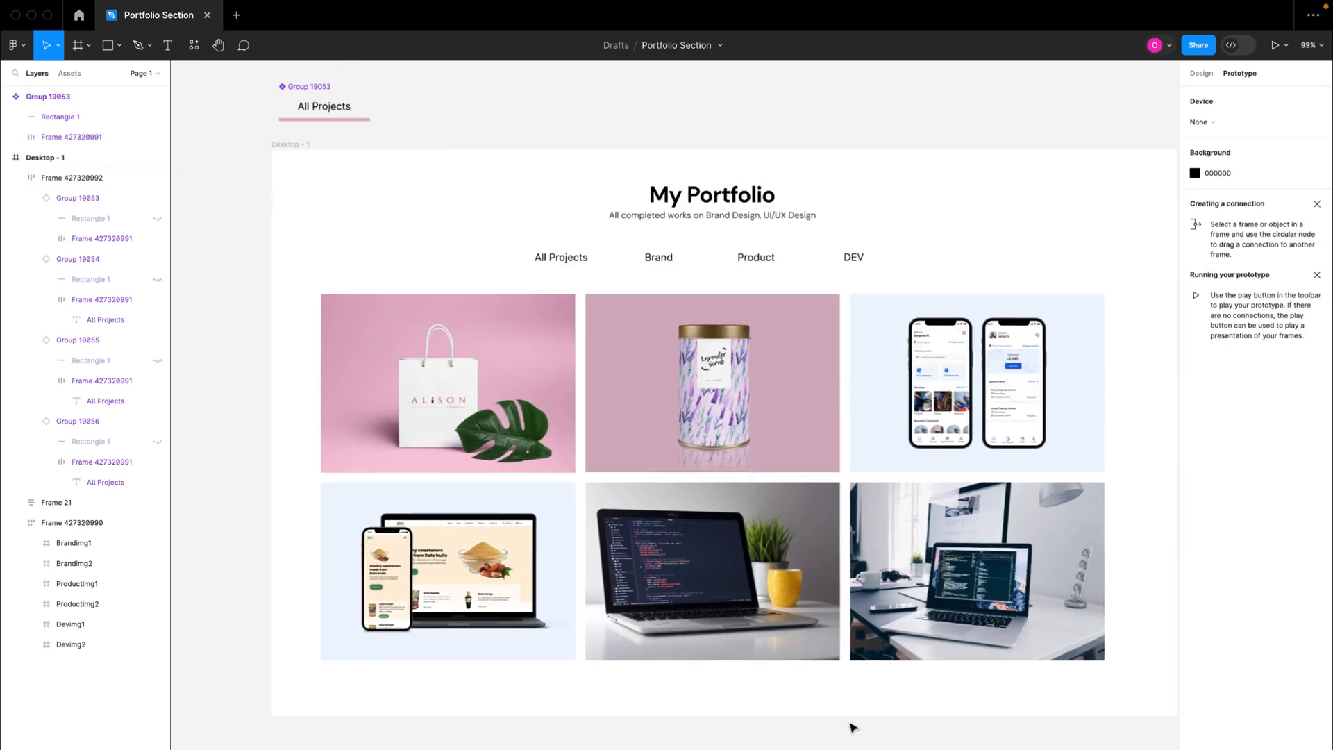
click(689, 478)
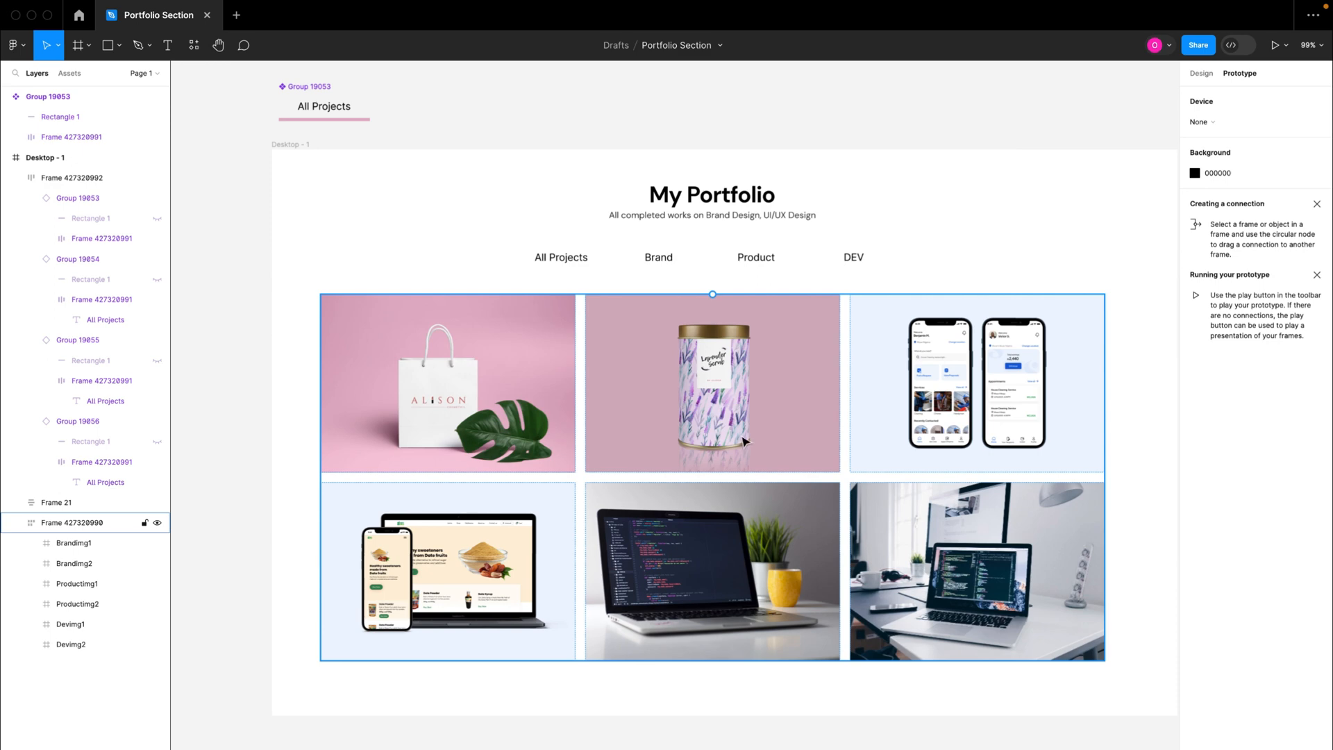
Step: Move the Group 19053 main component farther up, away from the Desktop - 1 frame
click(564, 265)
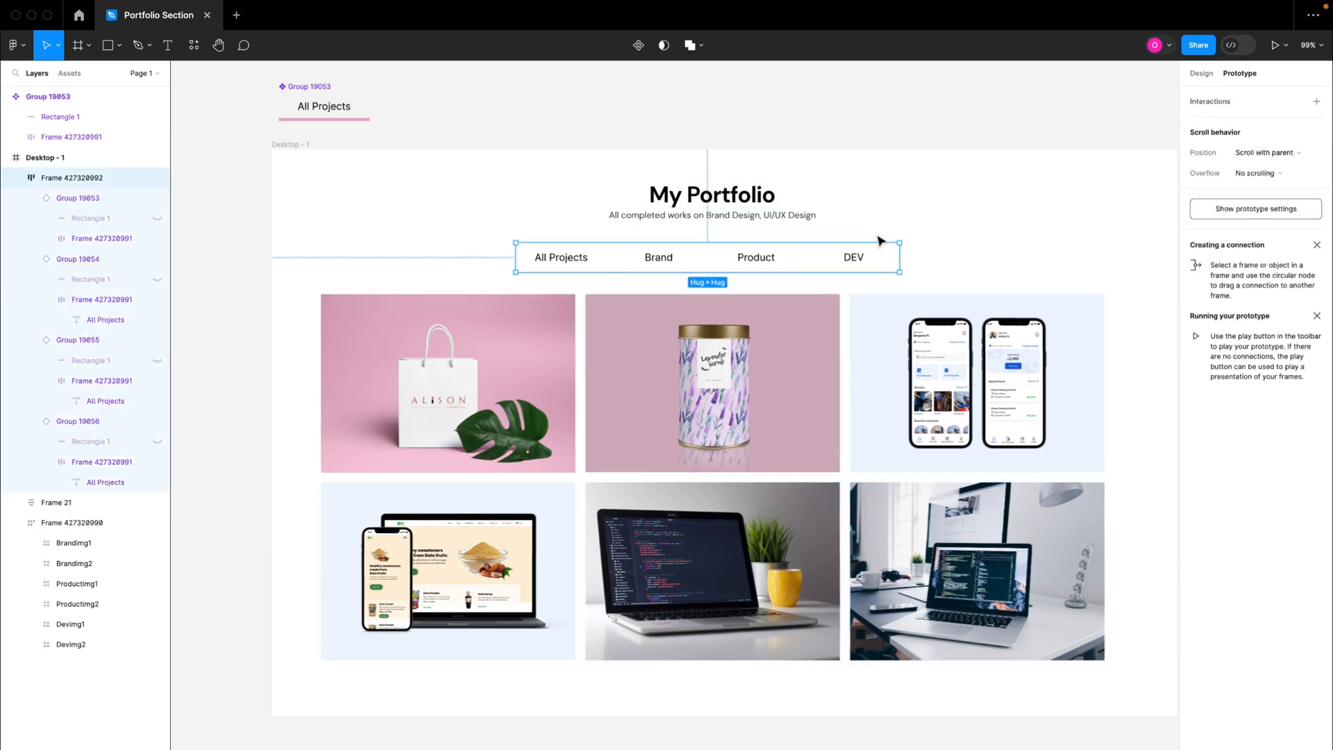
scroll(861, 246, down, 1)
scroll(375, 179, up, 5)
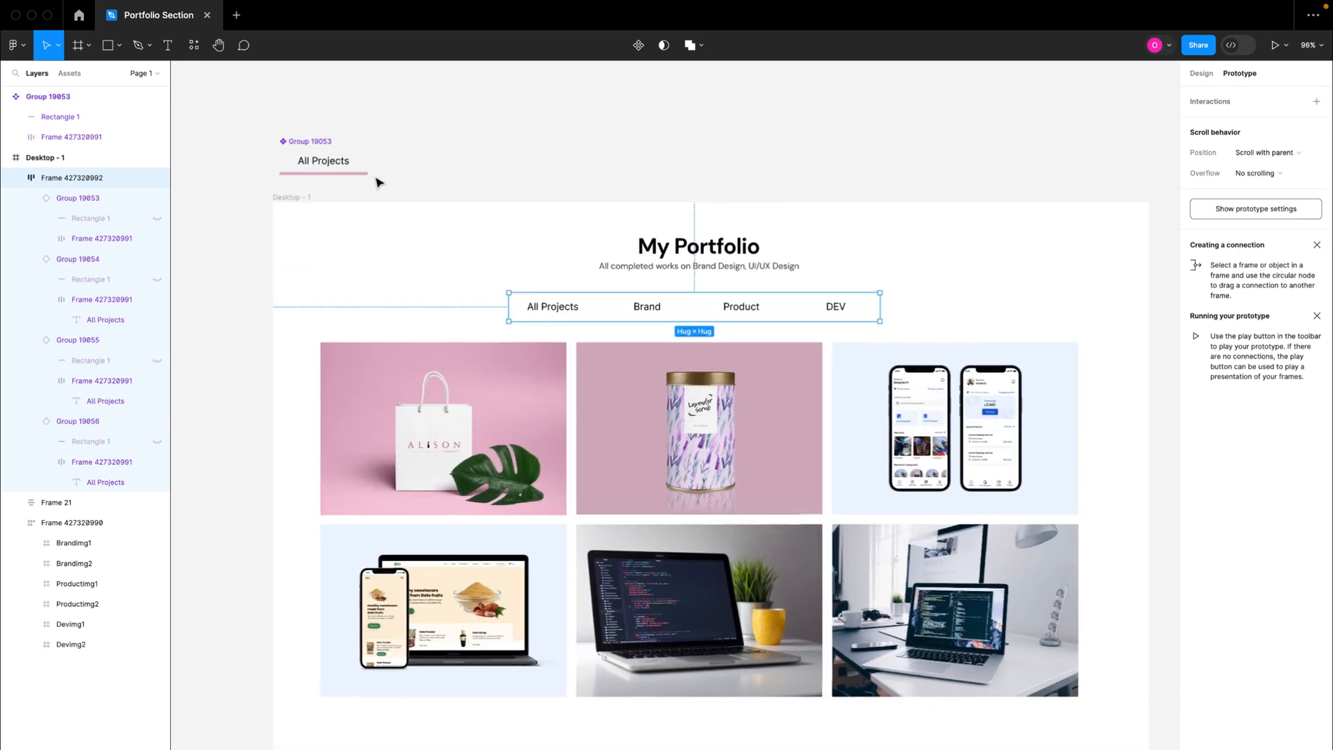
scroll(365, 174, up, 1)
drag(288, 317, 280, 87)
scroll(280, 88, down, 2)
scroll(399, 243, down, 2)
scroll(399, 243, up, 4)
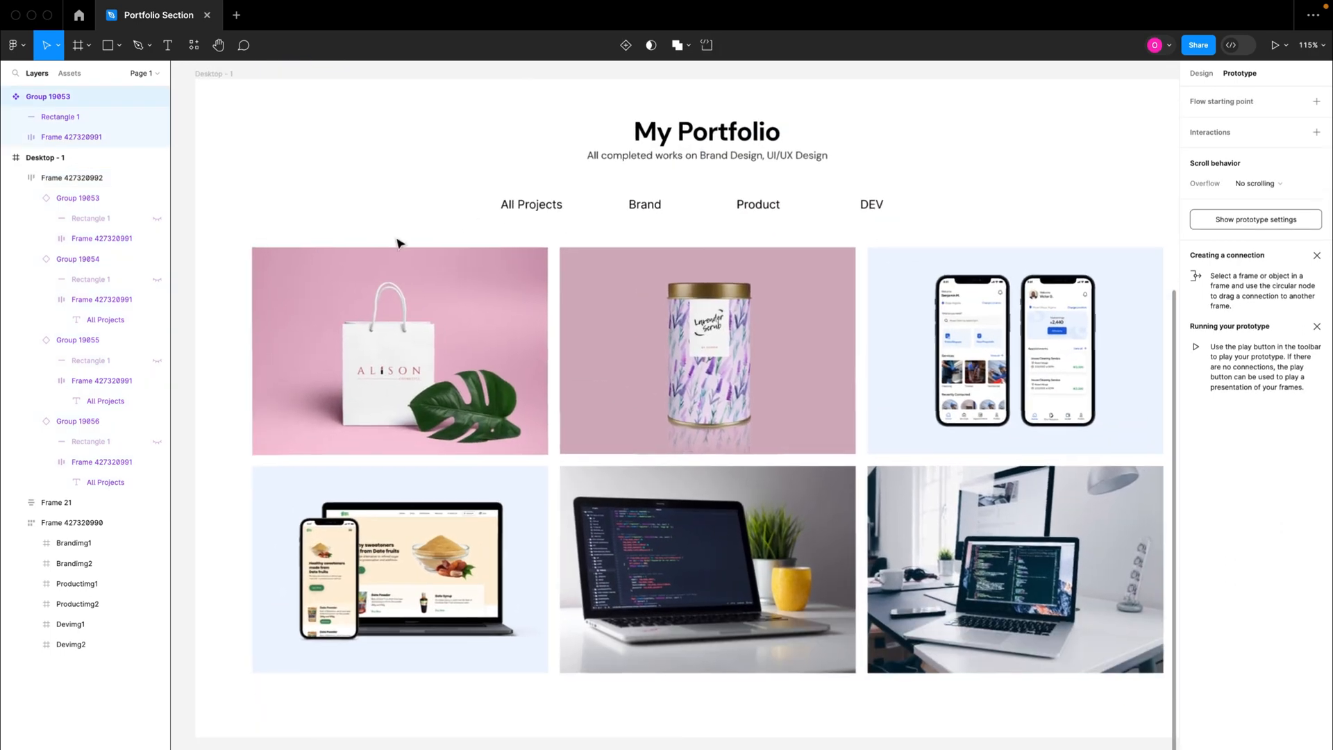
scroll(399, 243, down, 4)
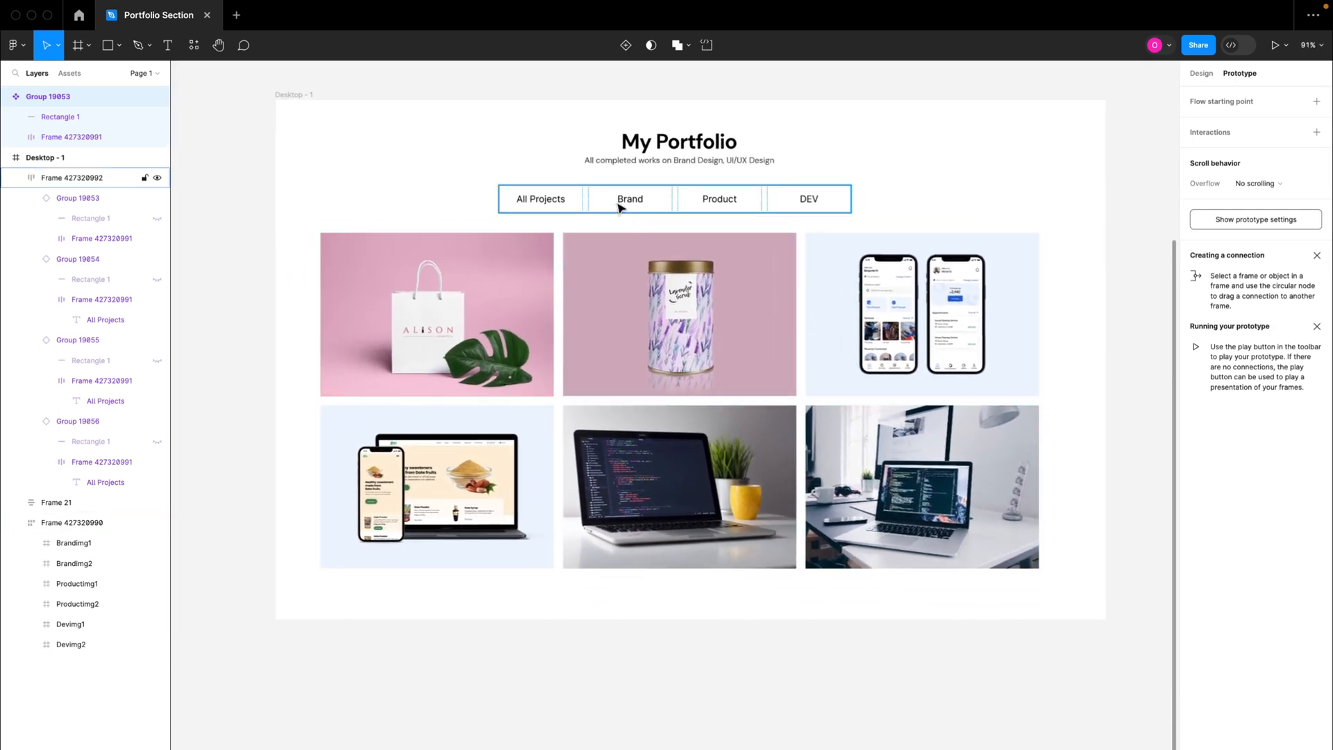
Step: Examine the Brand tab instance and the Brandimg1 and Brandimg2 frames in the image grid
double_click(620, 207)
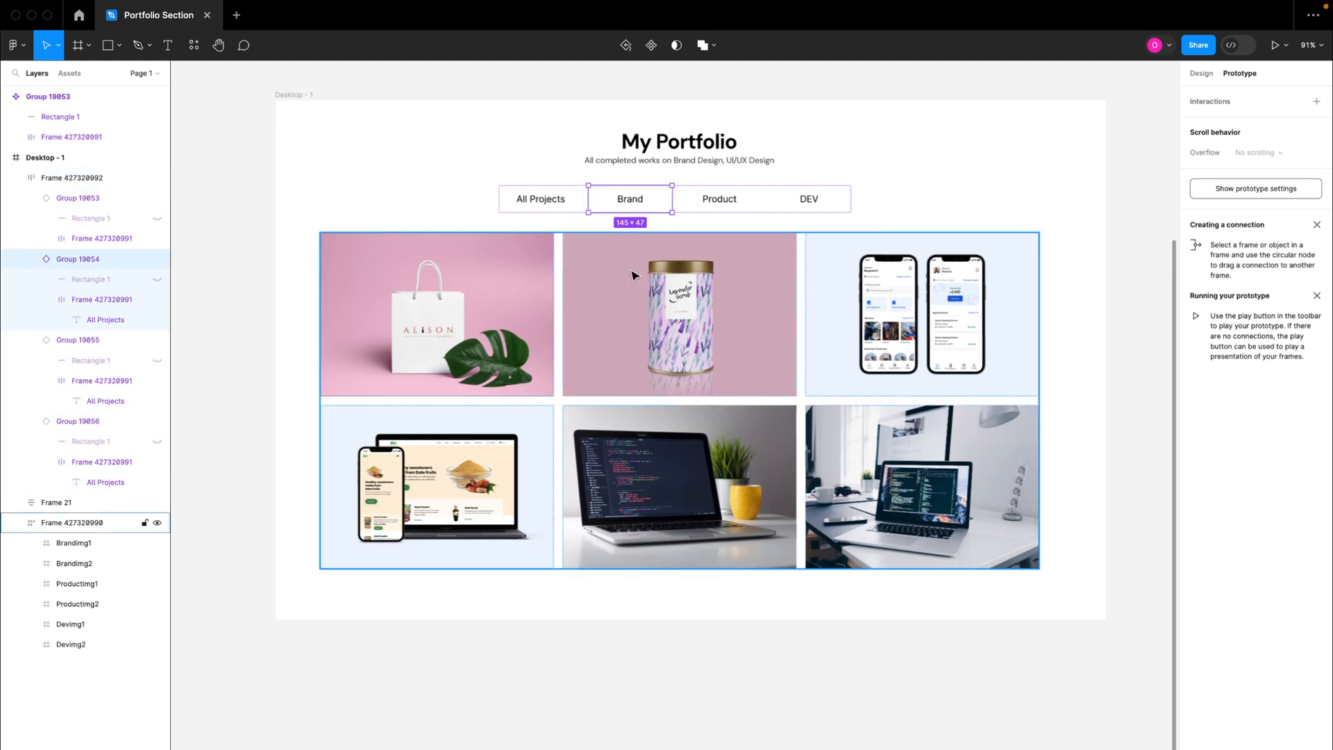
double_click(618, 304)
click(442, 319)
click(615, 320)
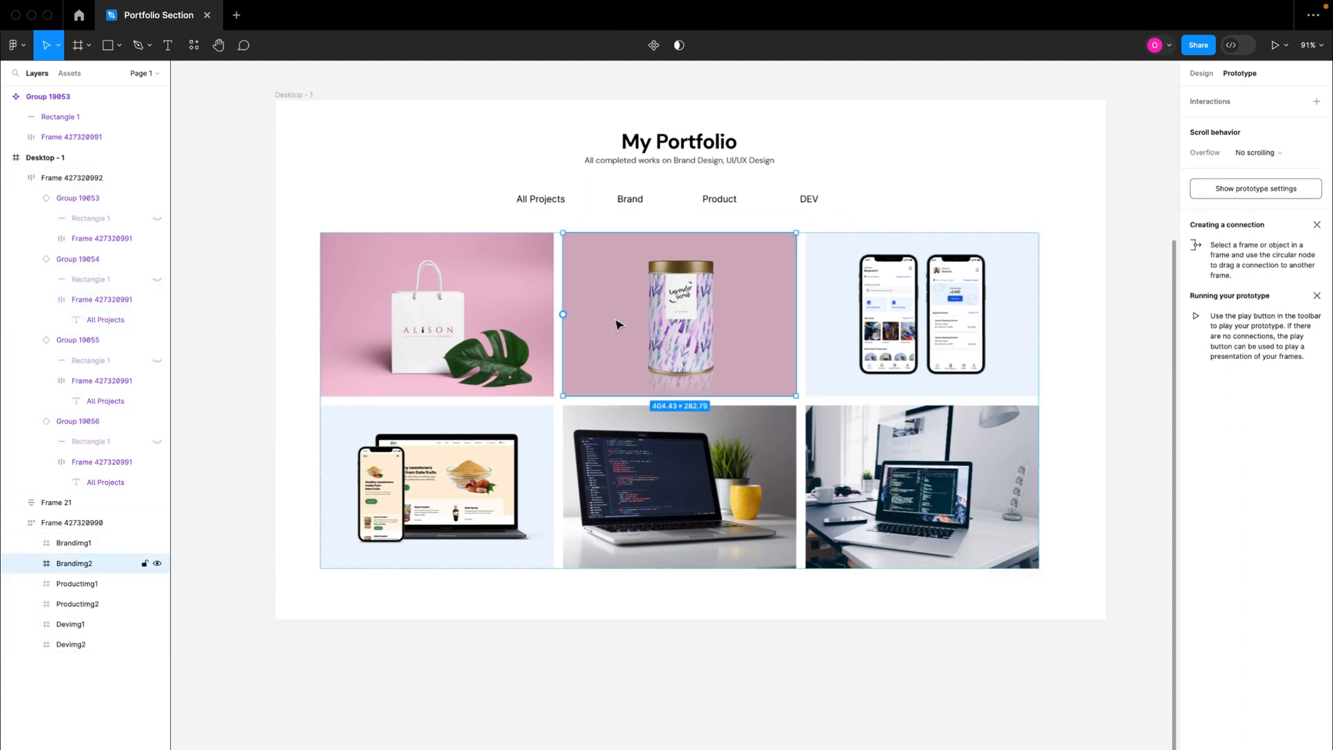
click(520, 320)
click(636, 321)
click(533, 321)
click(610, 319)
click(500, 323)
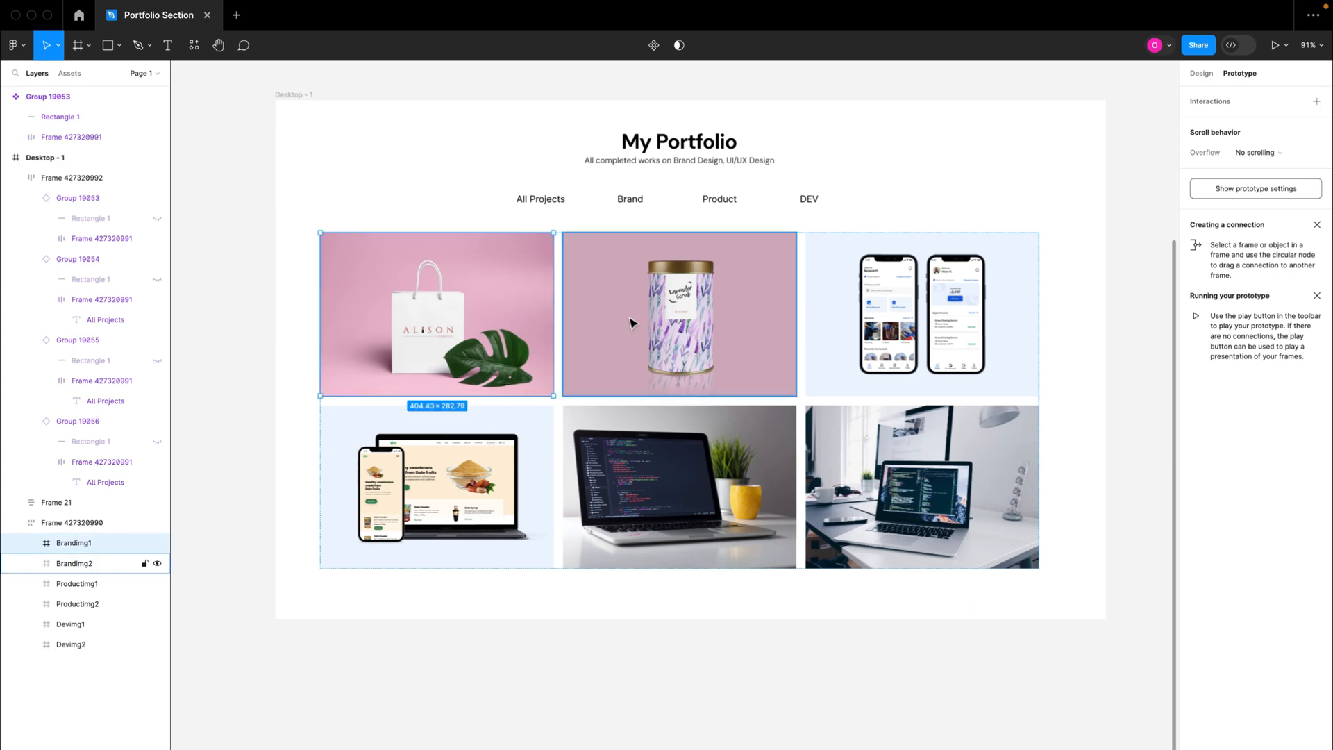
click(634, 323)
Step: Add an on-click interaction to the Brand tab that sets the Brandimg1 variable to true
click(633, 205)
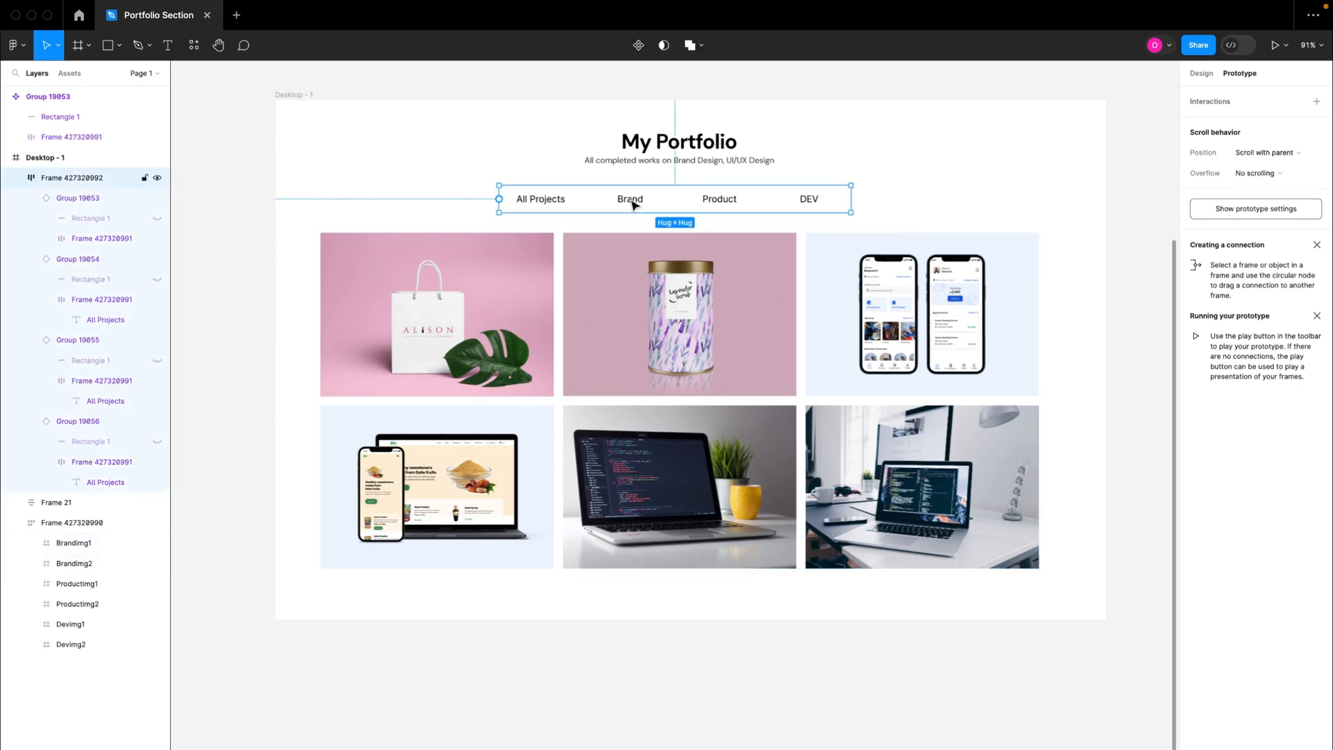
click(633, 205)
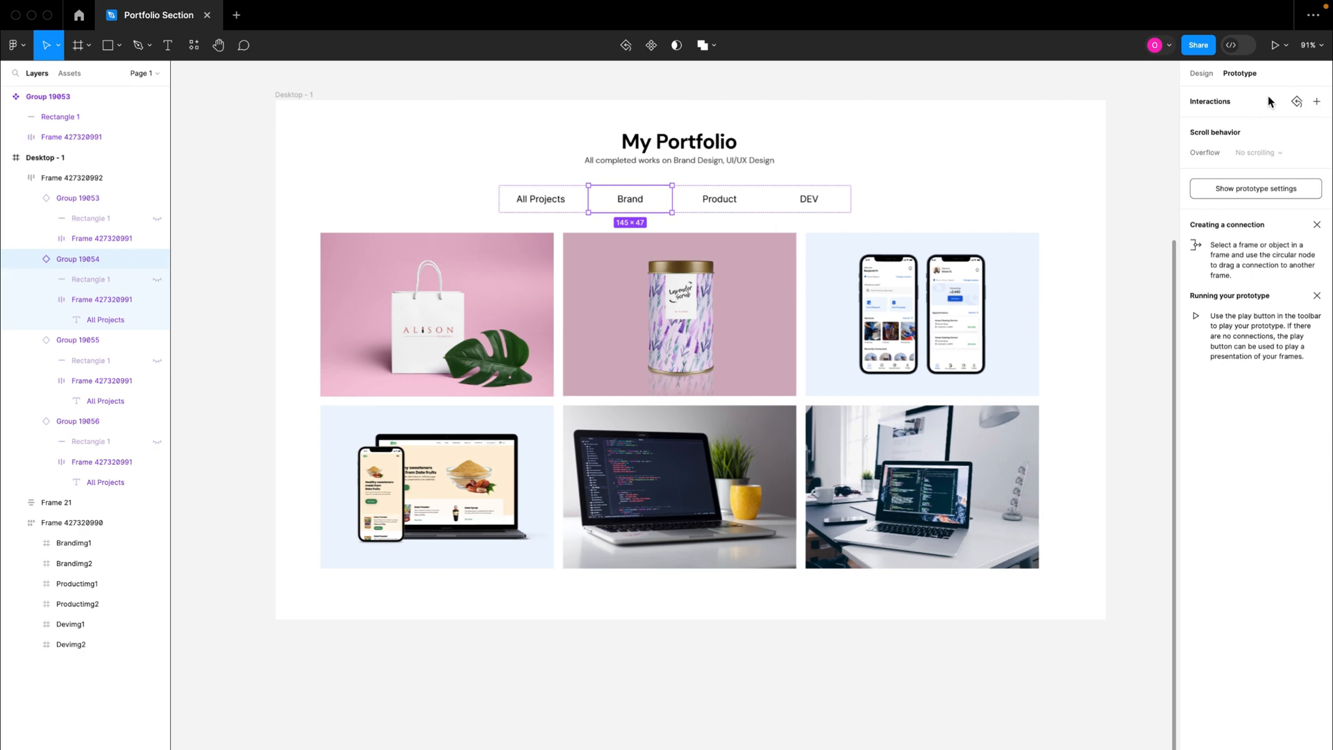
click(1235, 104)
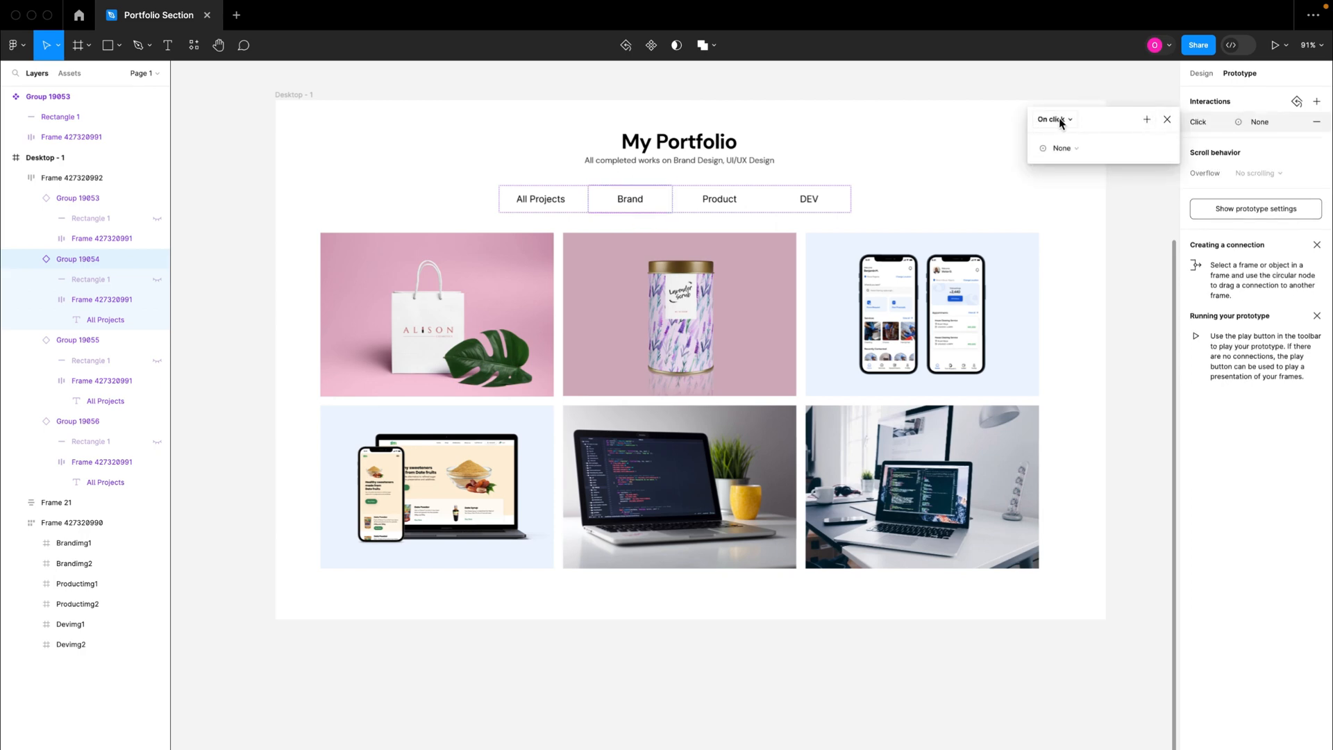
click(1072, 150)
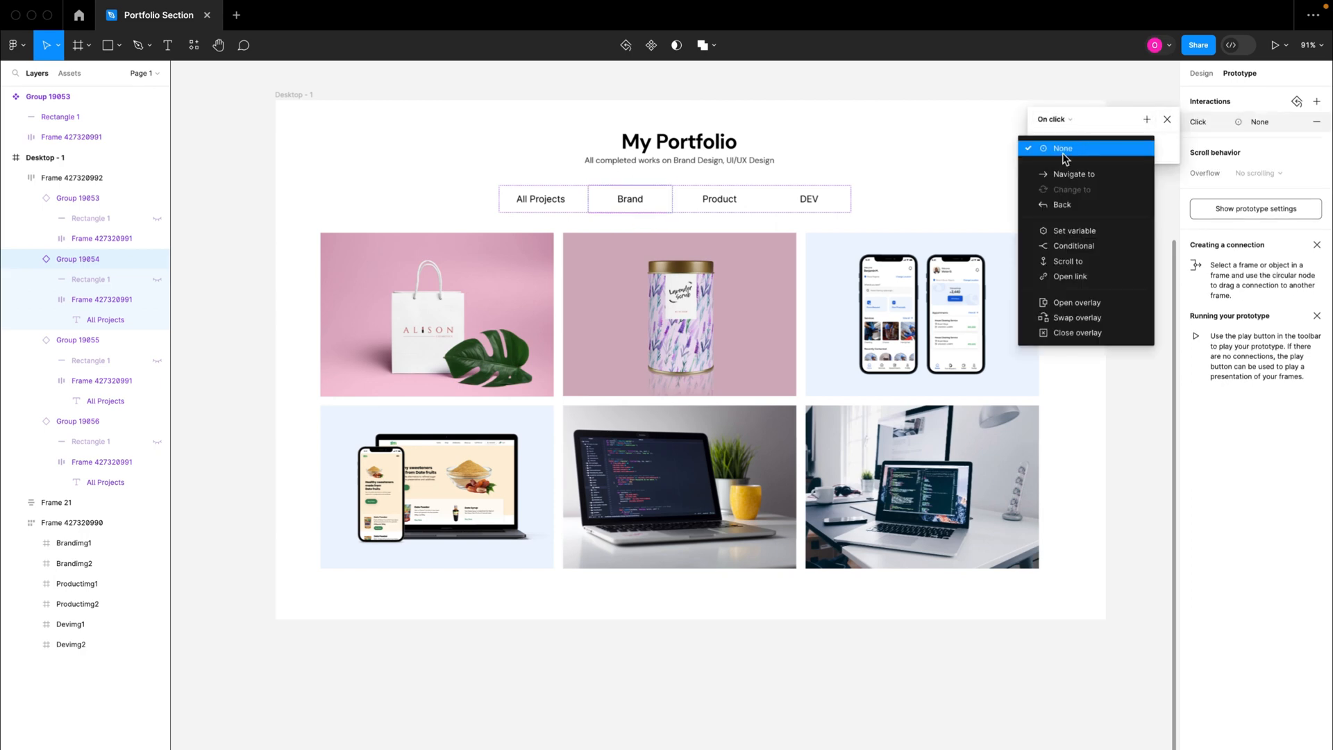
click(1073, 234)
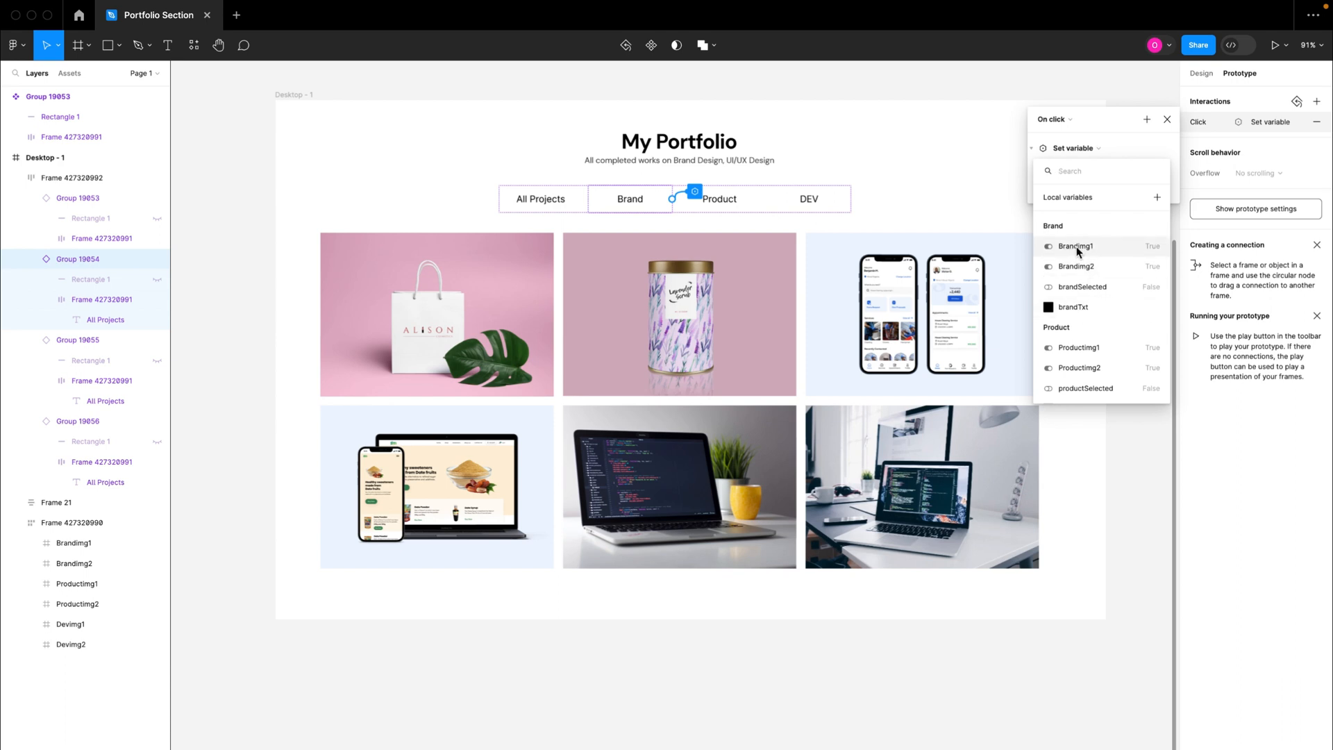
click(1077, 251)
click(1064, 248)
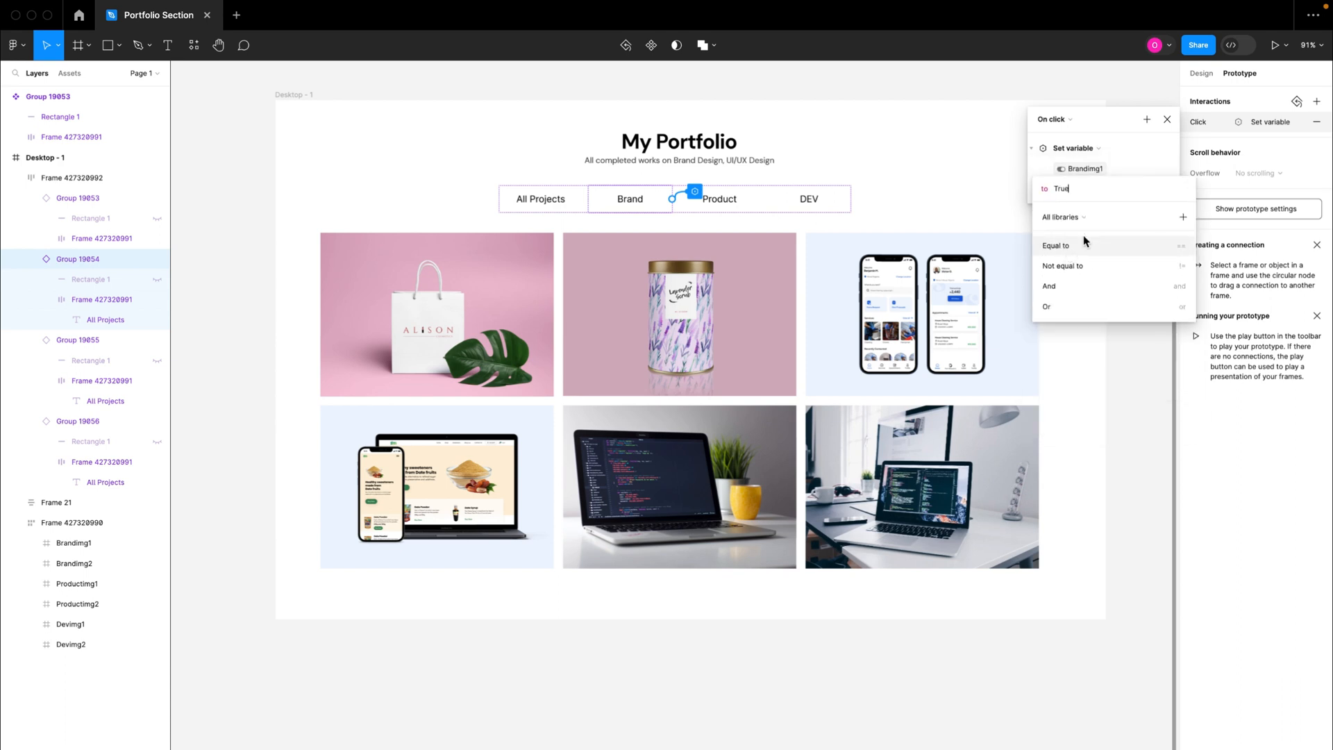
click(1137, 168)
click(1032, 148)
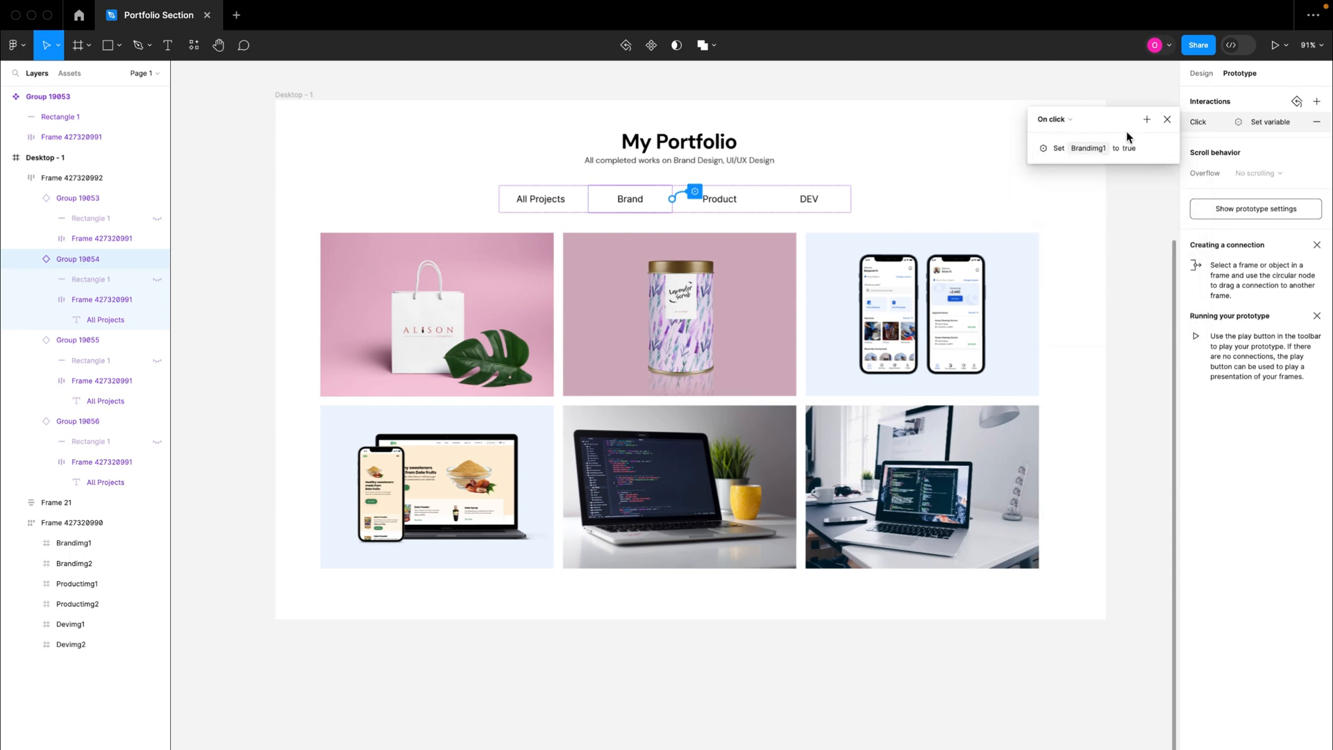
Step: Add a second action to the Brand tab's on-click interaction that sets the Brandimg2 variable to true
click(1147, 119)
click(1156, 179)
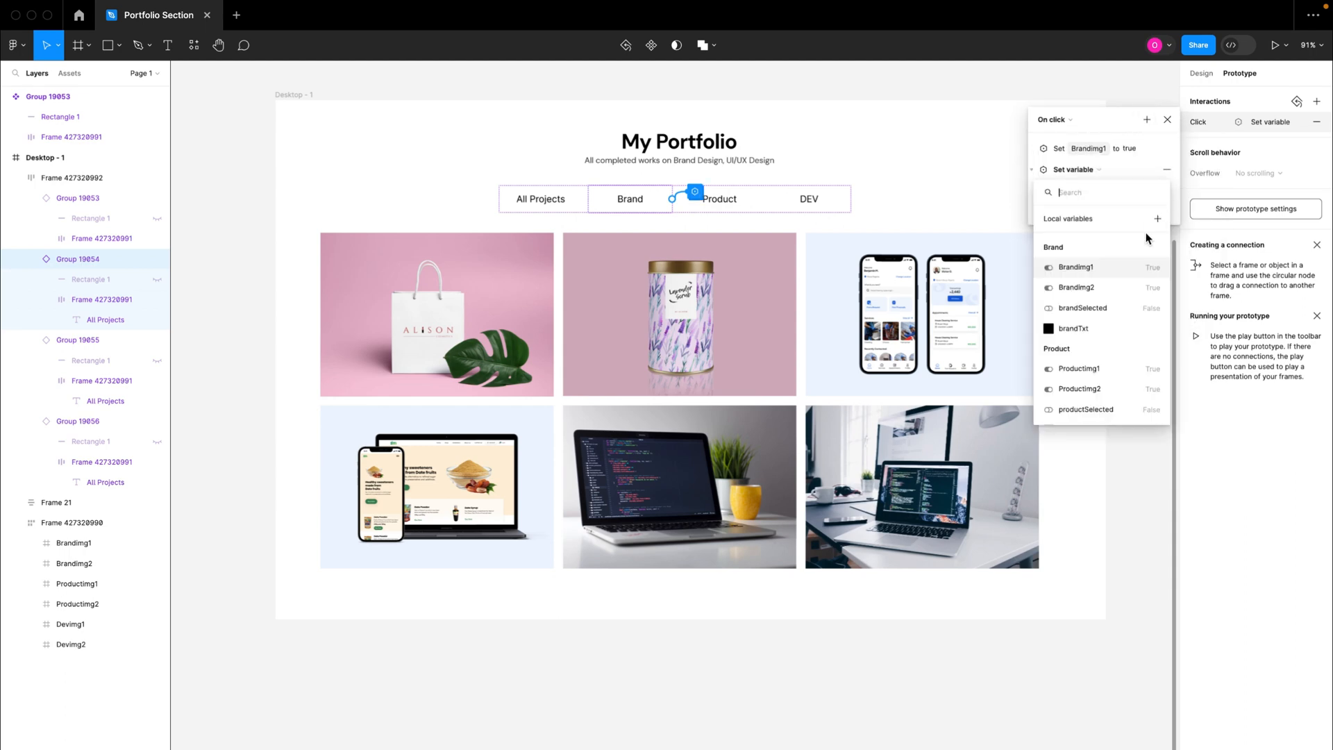
click(1085, 289)
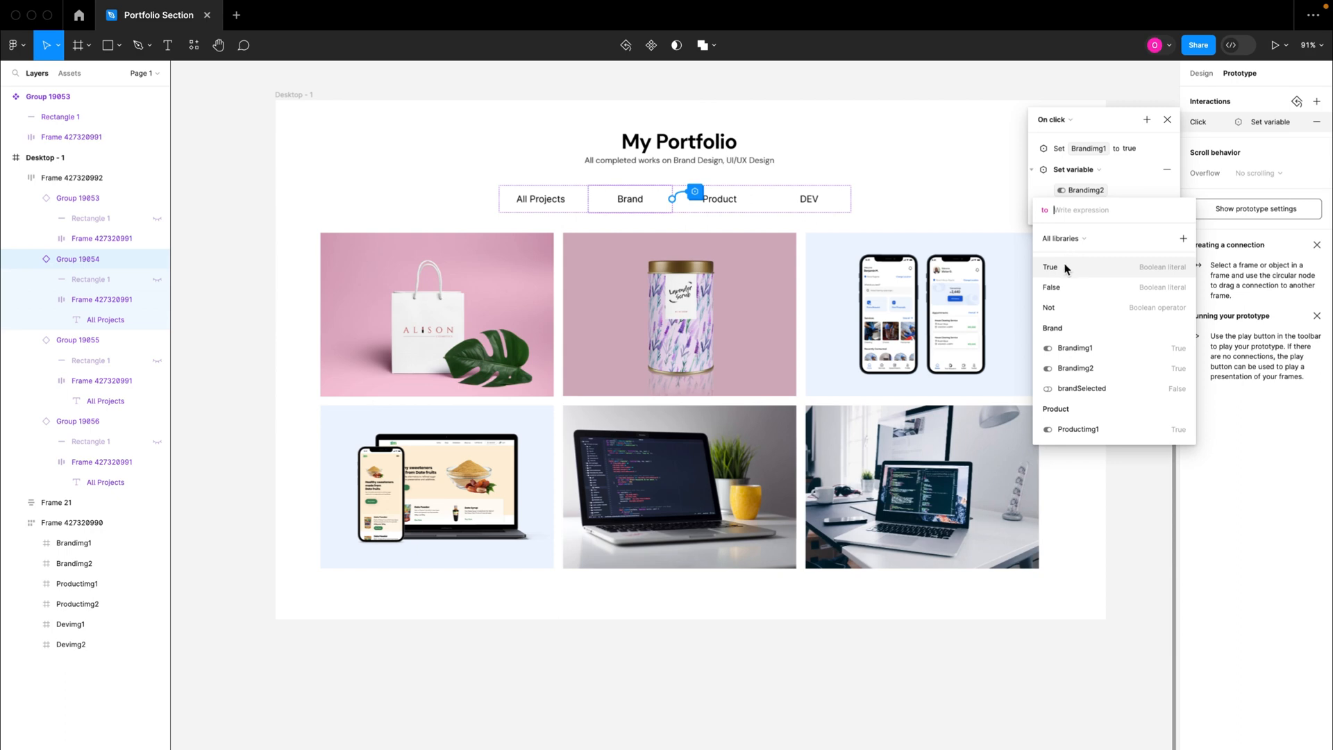
click(1071, 255)
click(1115, 187)
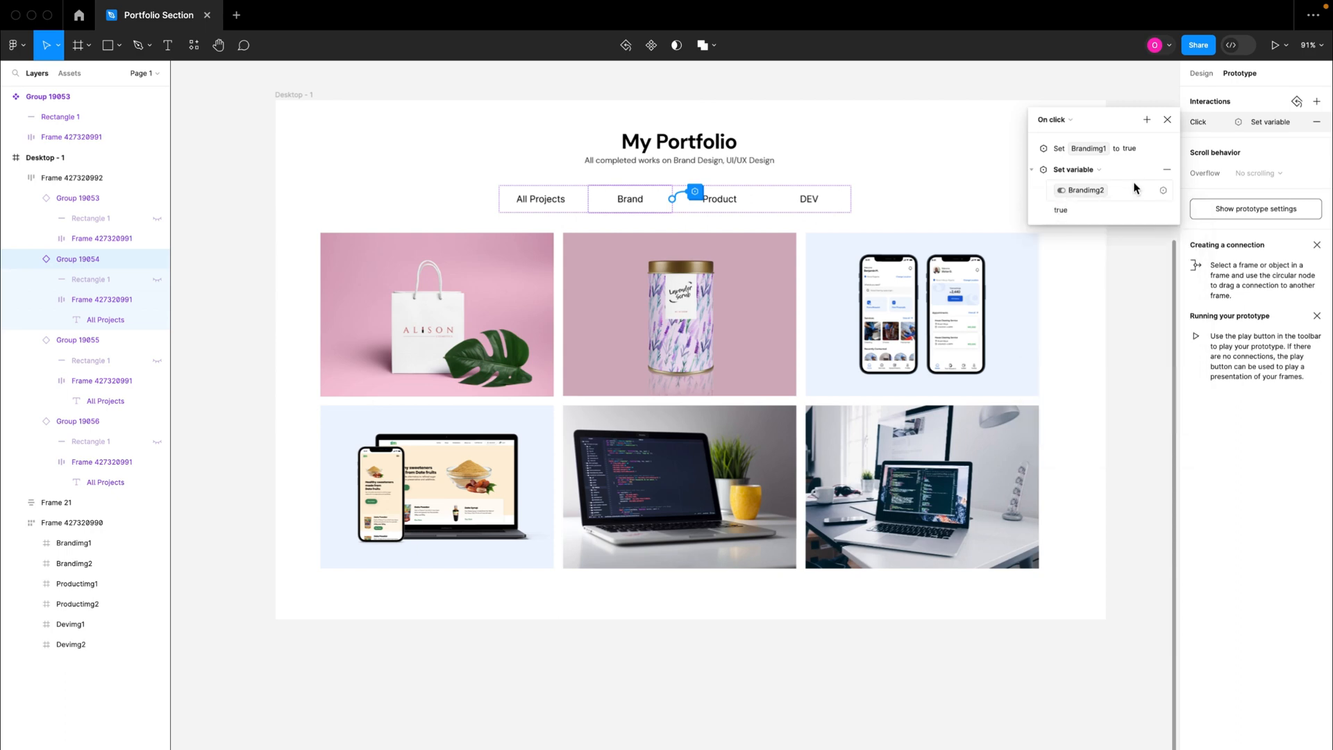
click(1033, 171)
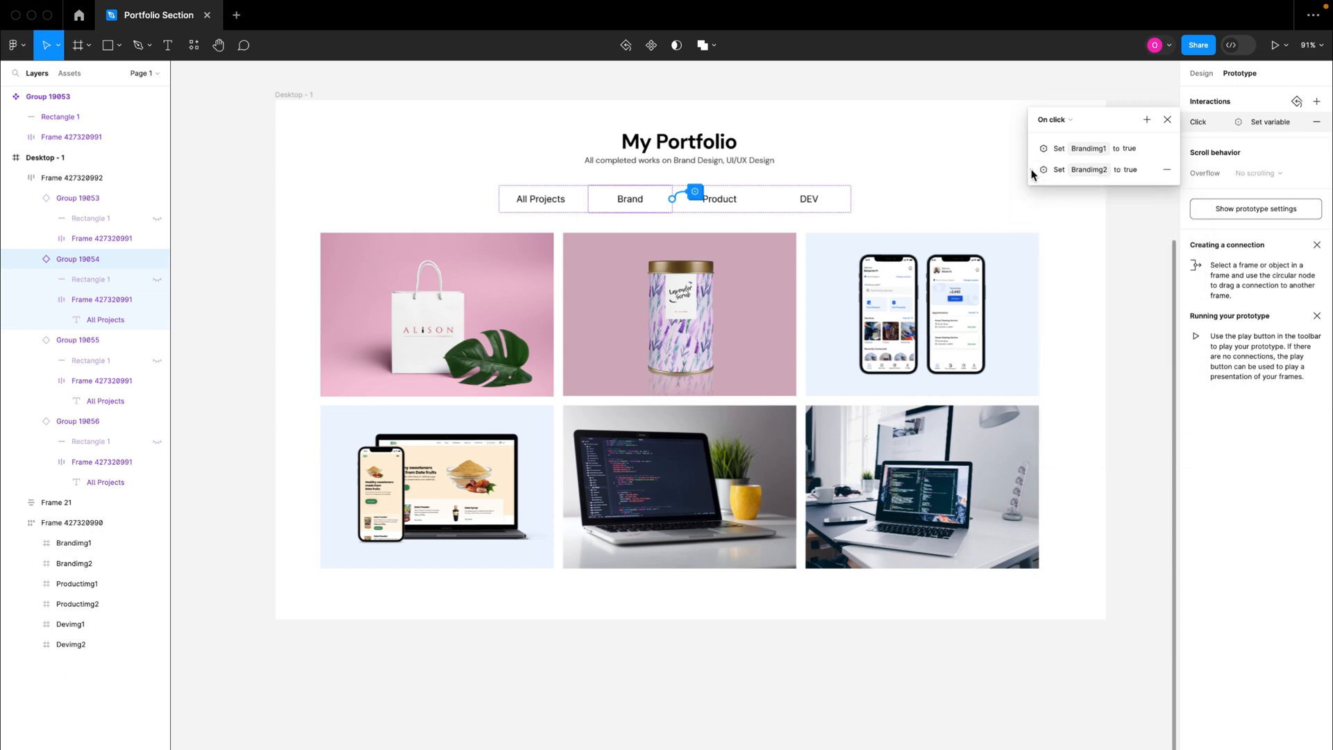
Step: Add an action to the Brand tab's on-click interaction that sets the Productimg1 variable to false
click(1147, 119)
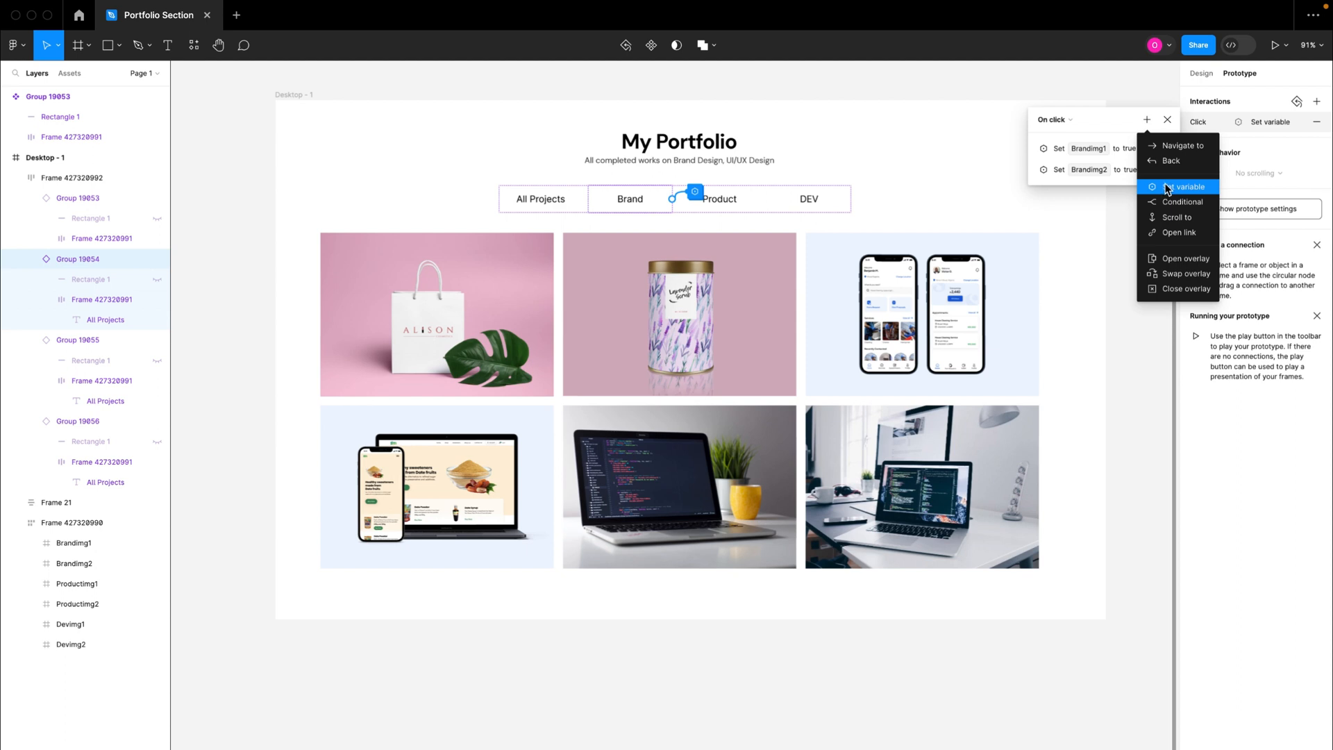
click(1167, 187)
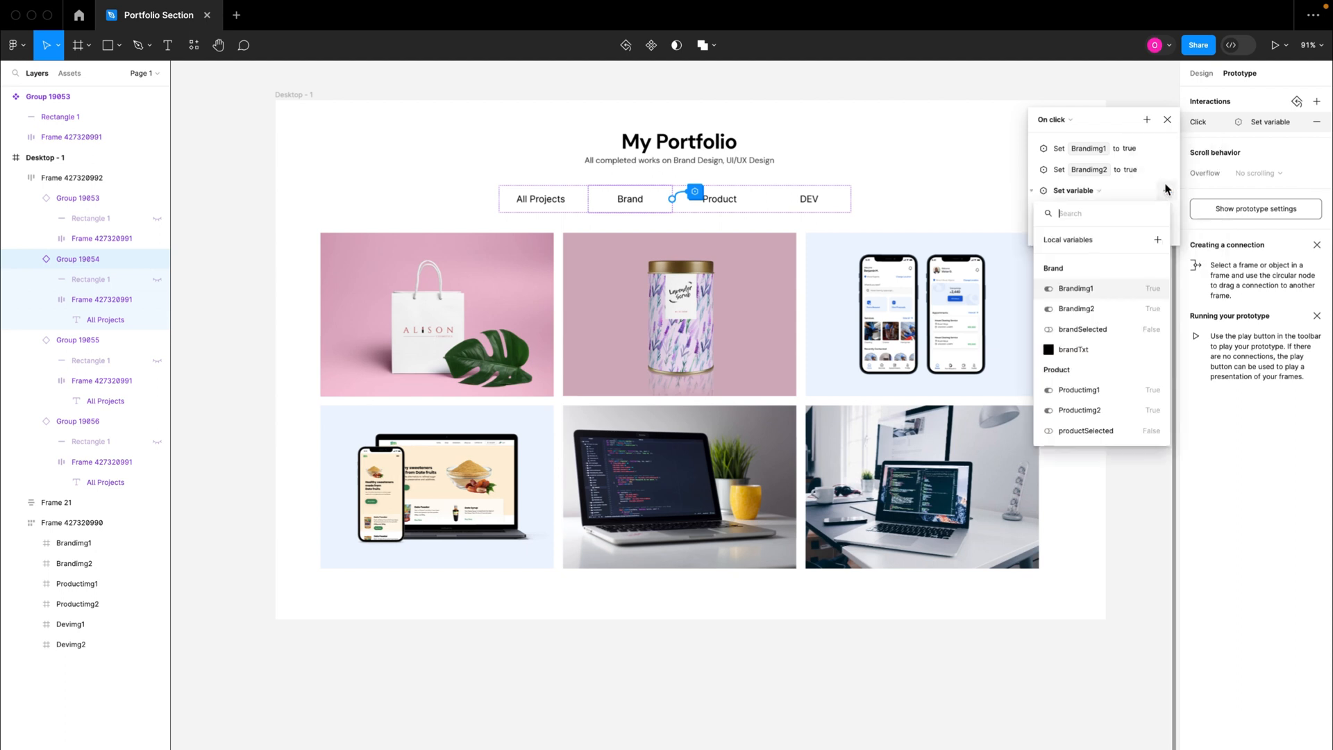
scroll(1088, 407, down, 2)
click(1088, 328)
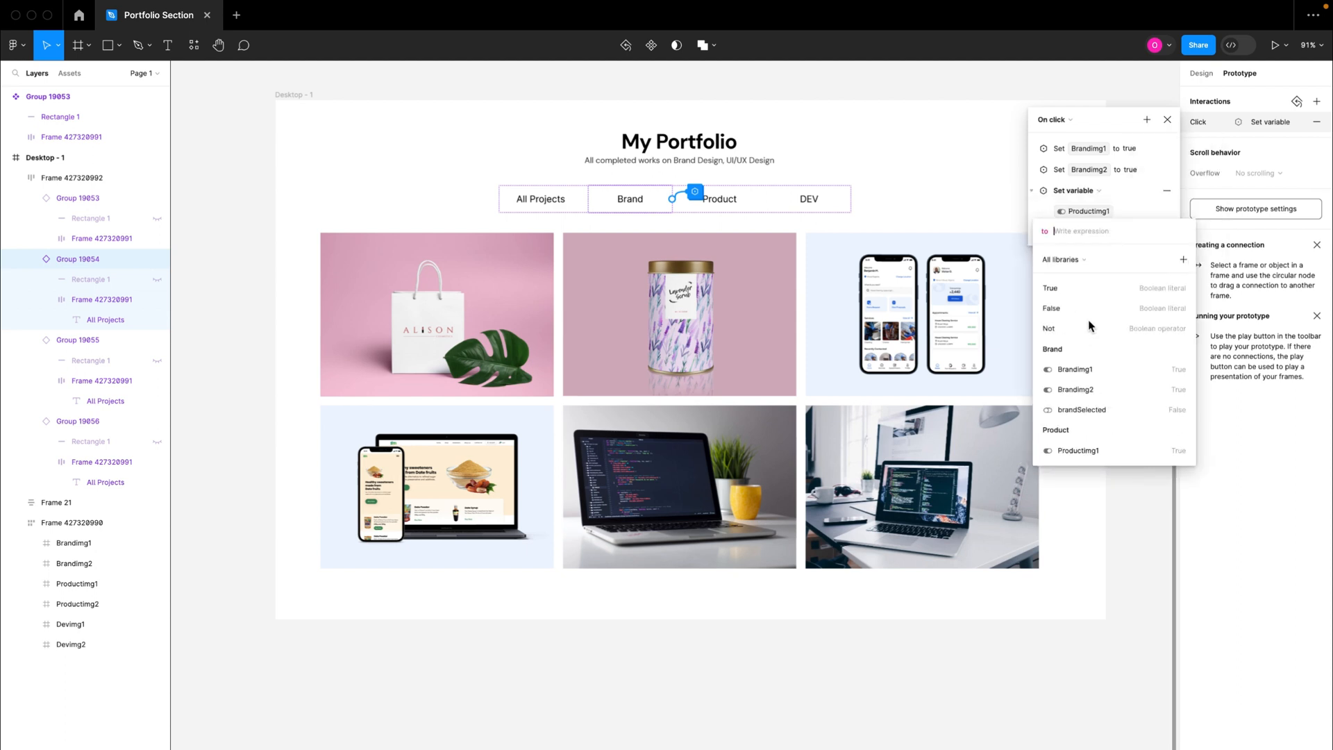
click(1080, 308)
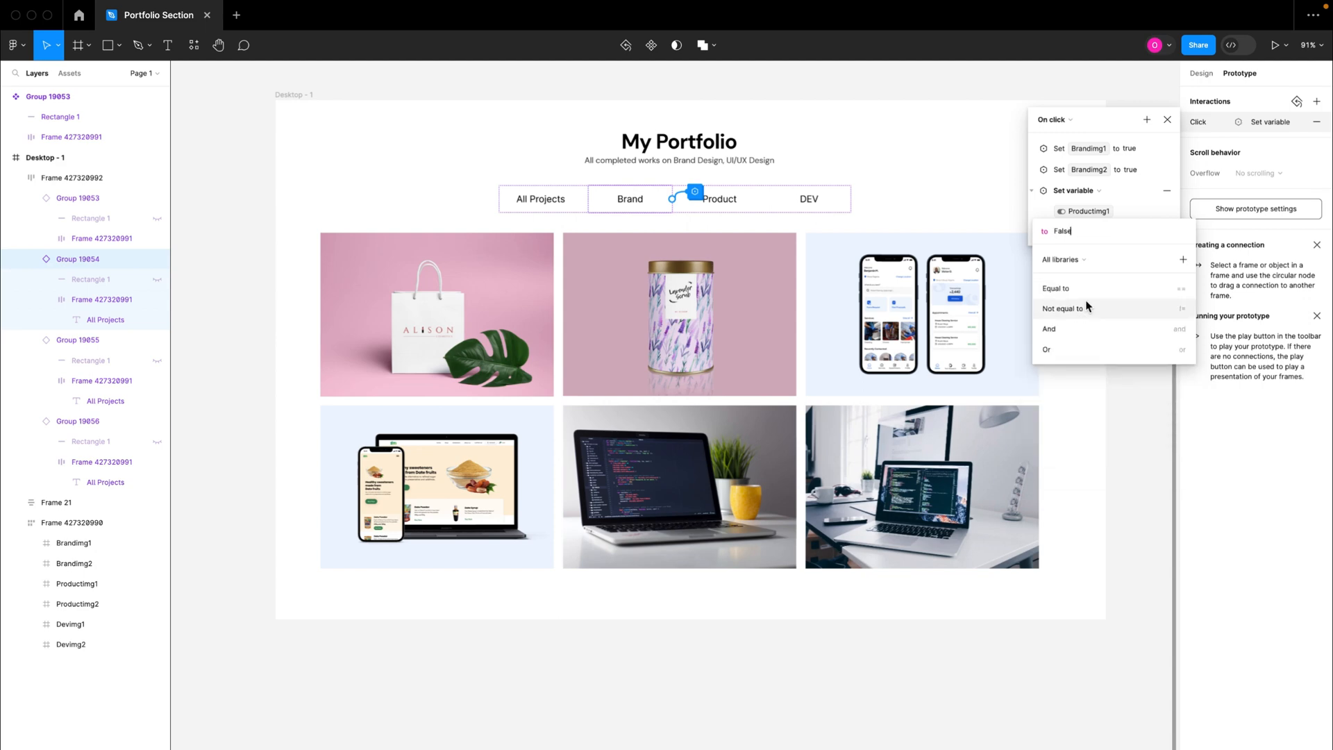
click(1100, 196)
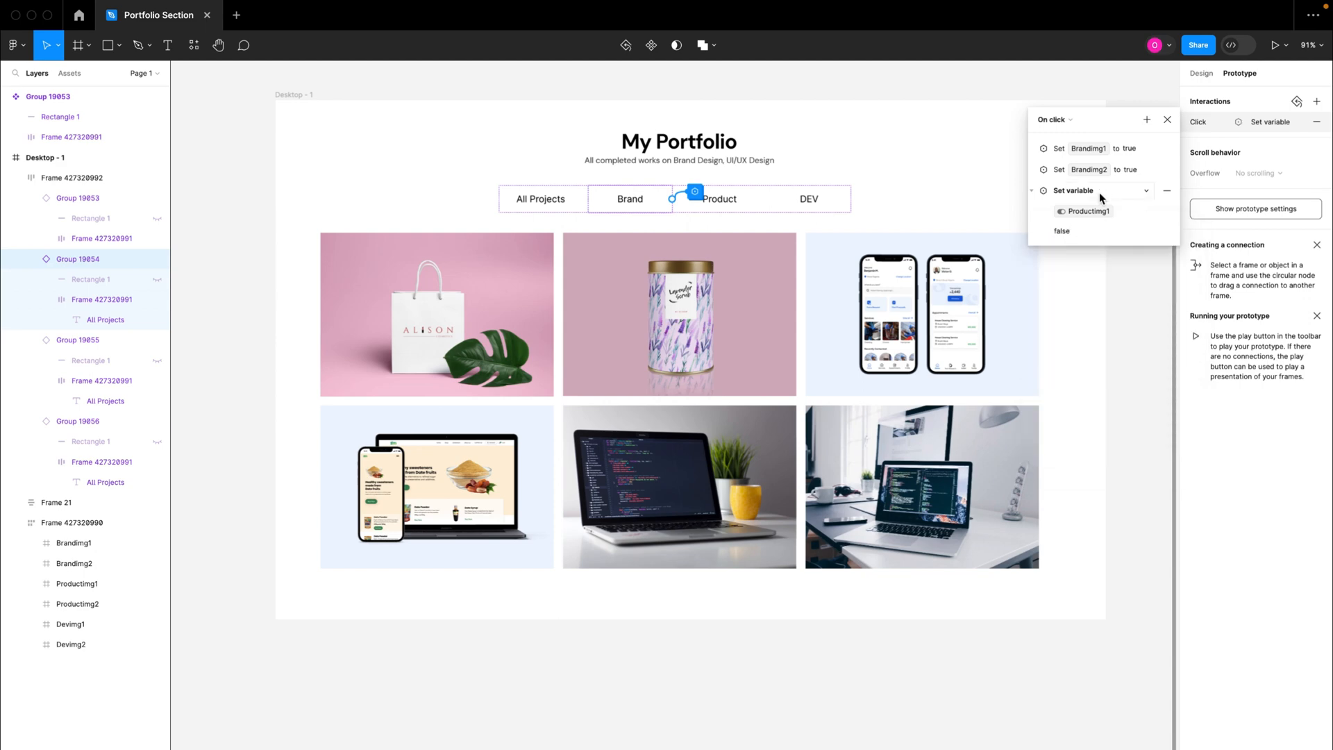
click(1032, 193)
Step: Add an action to the Brand tab's on-click interaction that sets the Productimg2 variable to false
click(1147, 120)
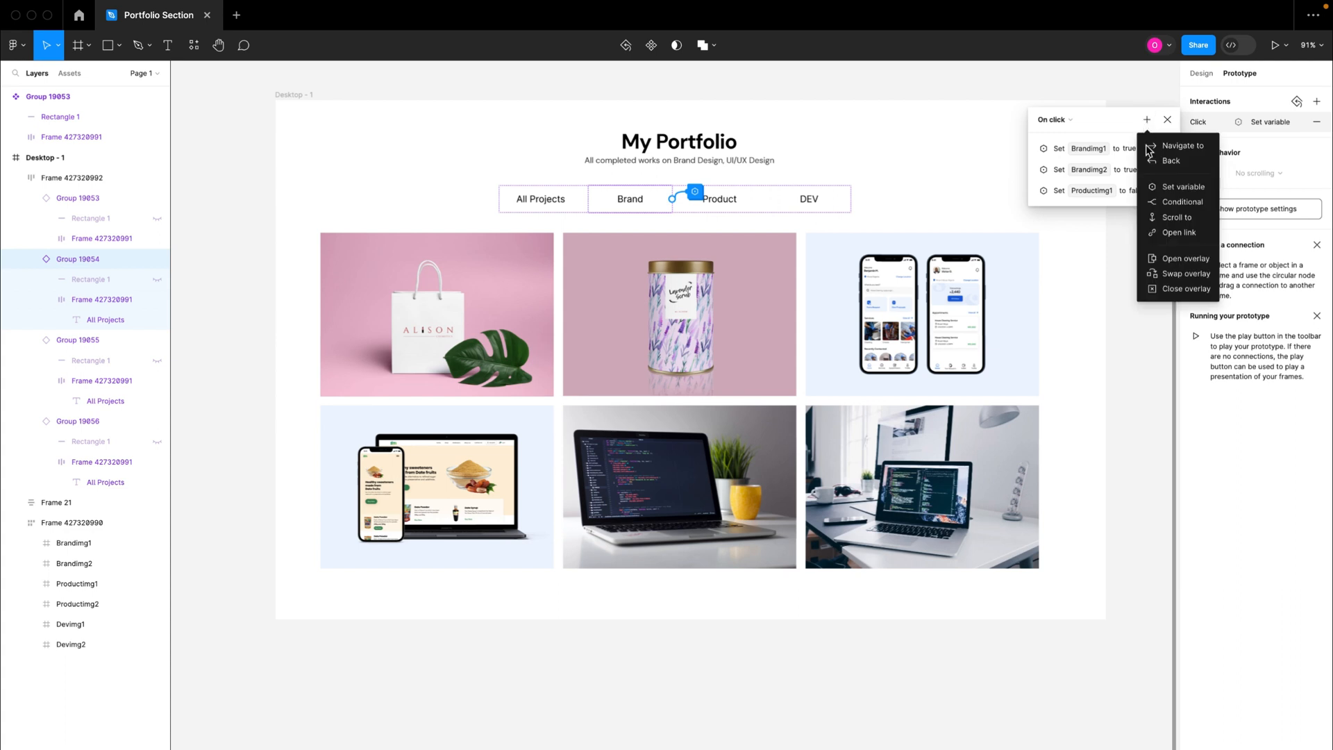
click(1166, 188)
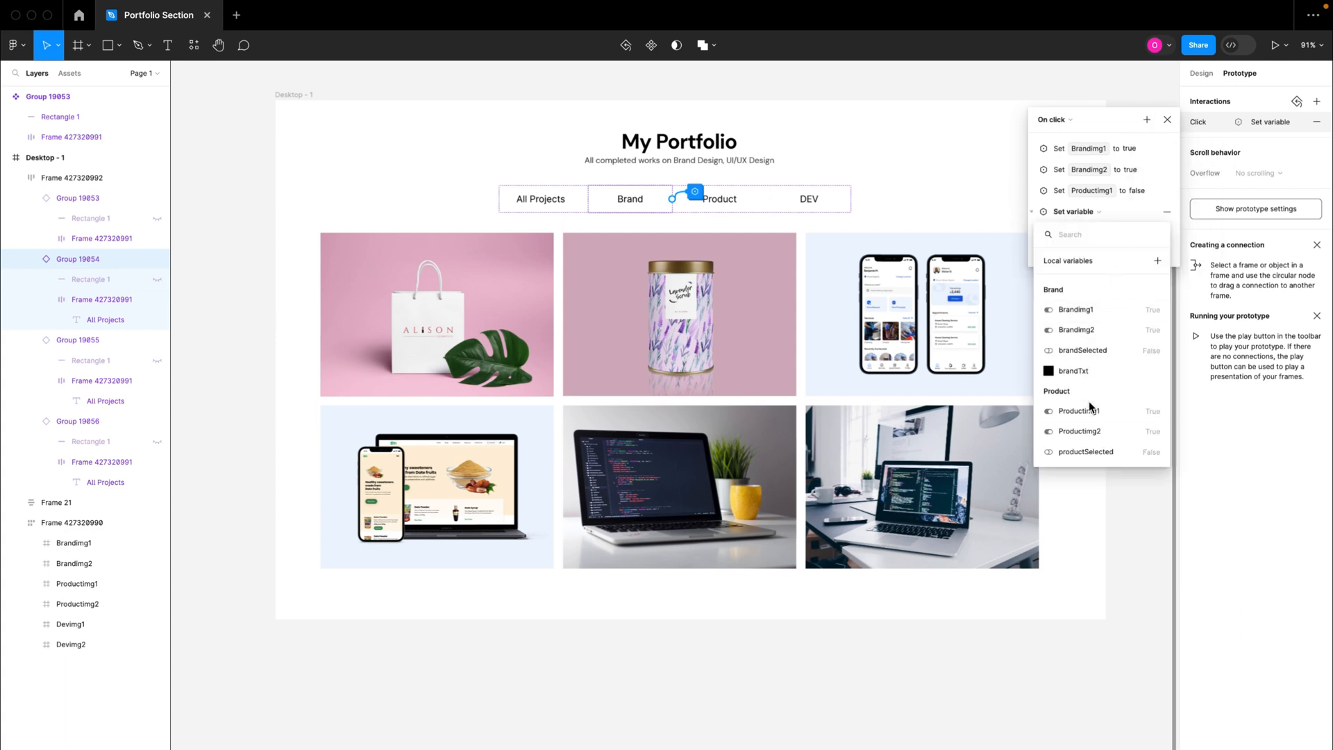
scroll(1087, 361, down, 3)
click(1083, 354)
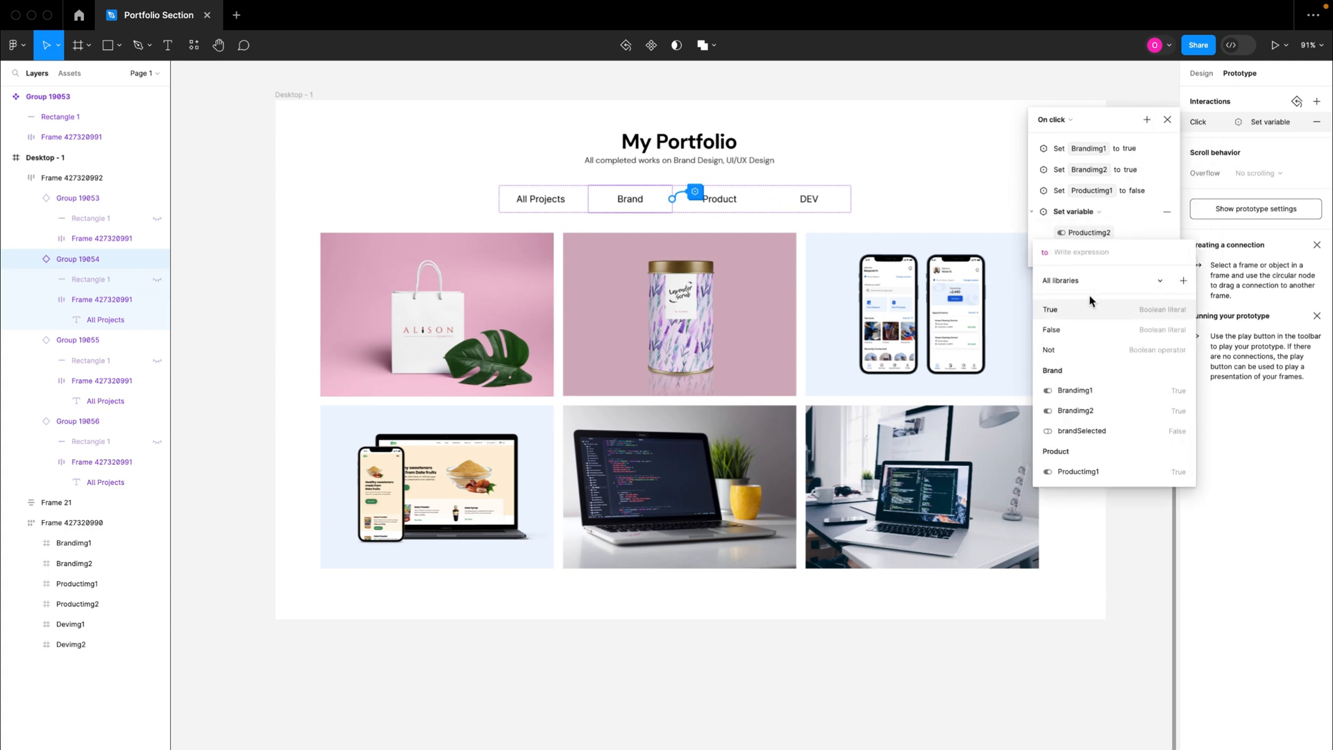
click(1073, 331)
click(1037, 220)
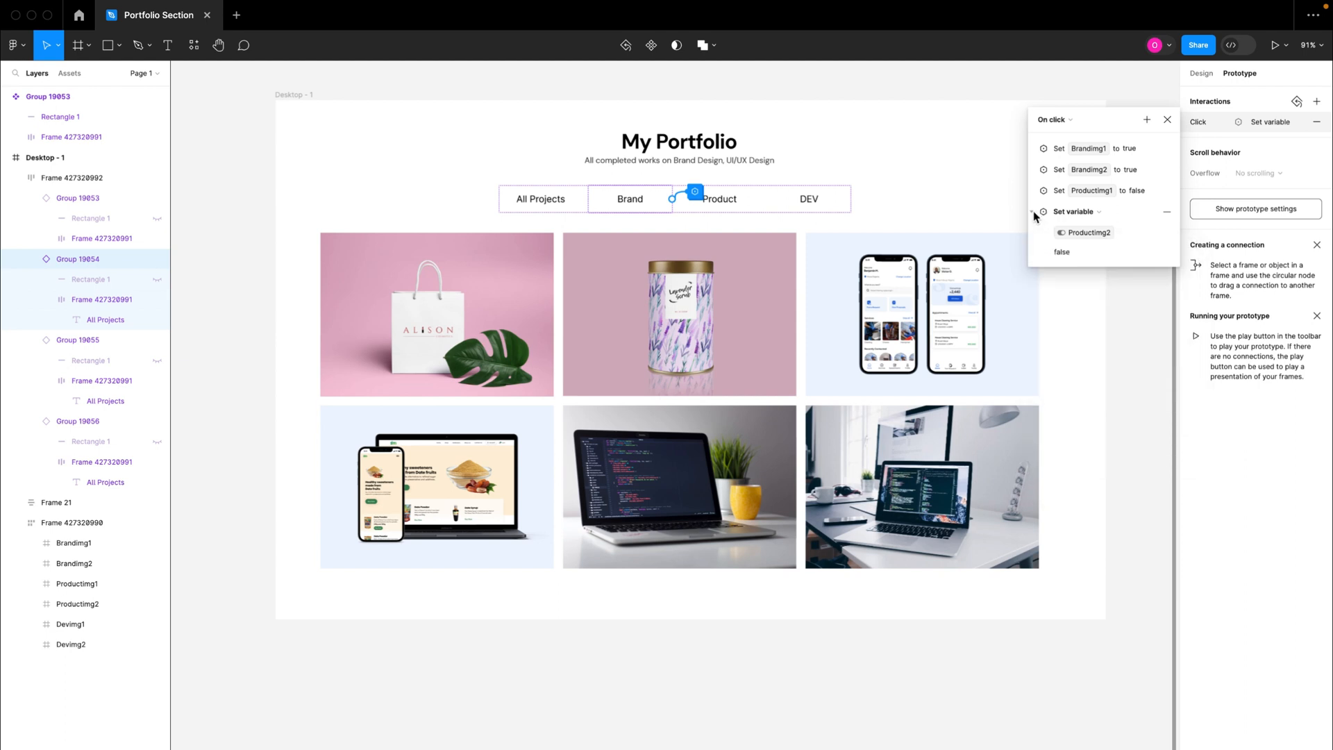
Step: Add an action to the Brand tab's on-click interaction that sets the Devimg1 variable to false
click(1148, 119)
click(1161, 192)
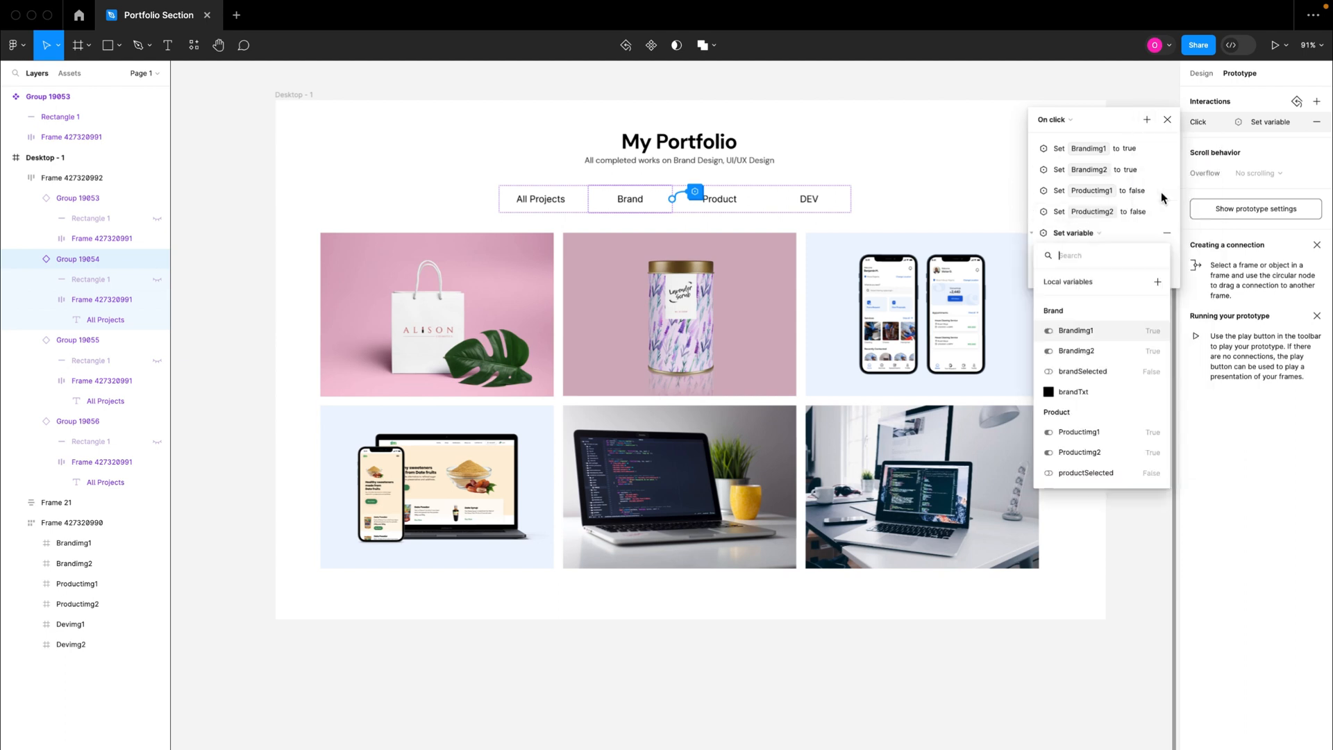
scroll(1104, 375, down, 5)
click(1077, 379)
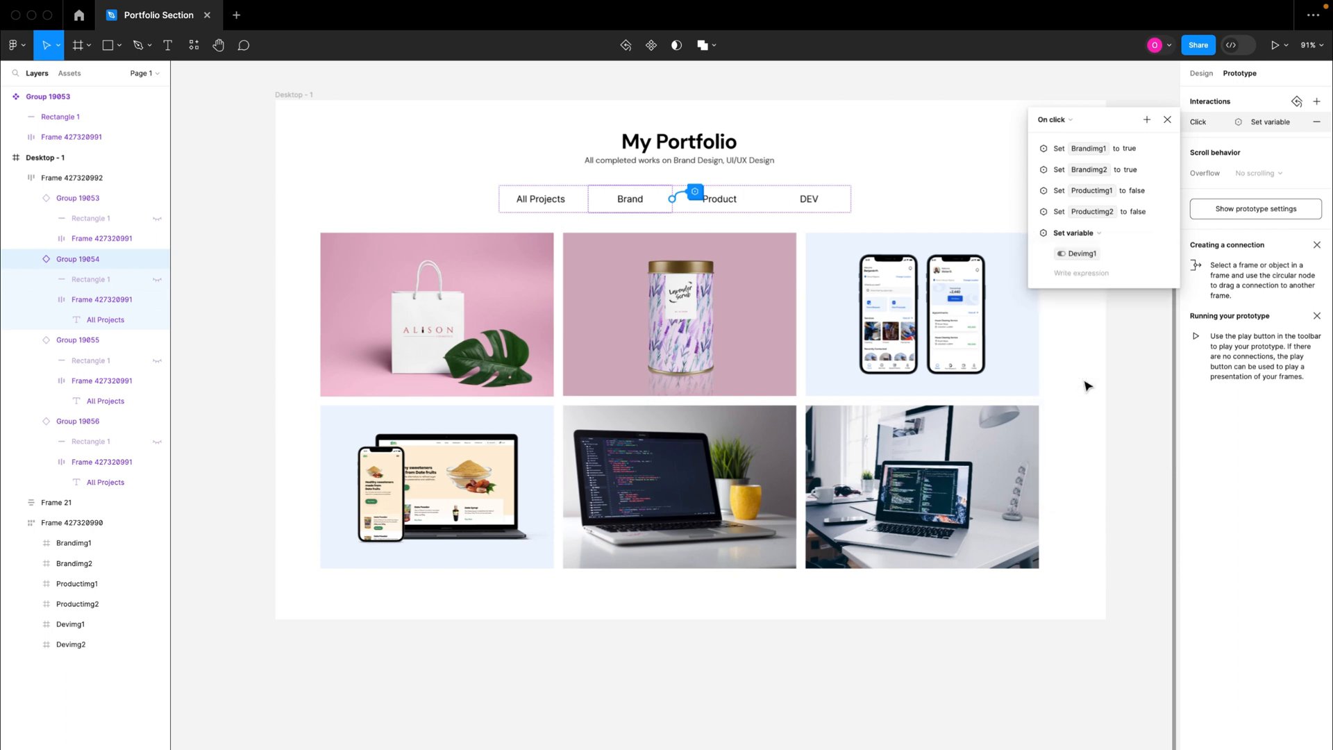
click(1065, 347)
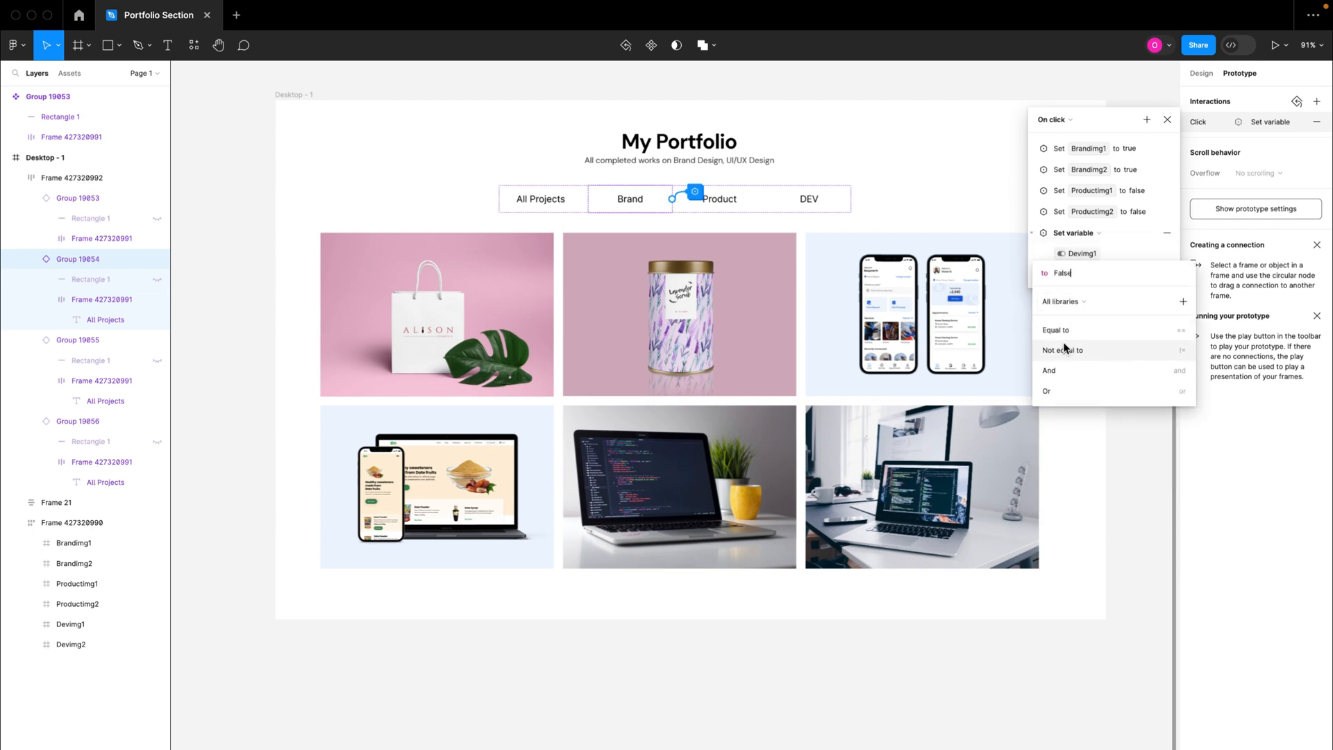
click(1042, 248)
click(1034, 236)
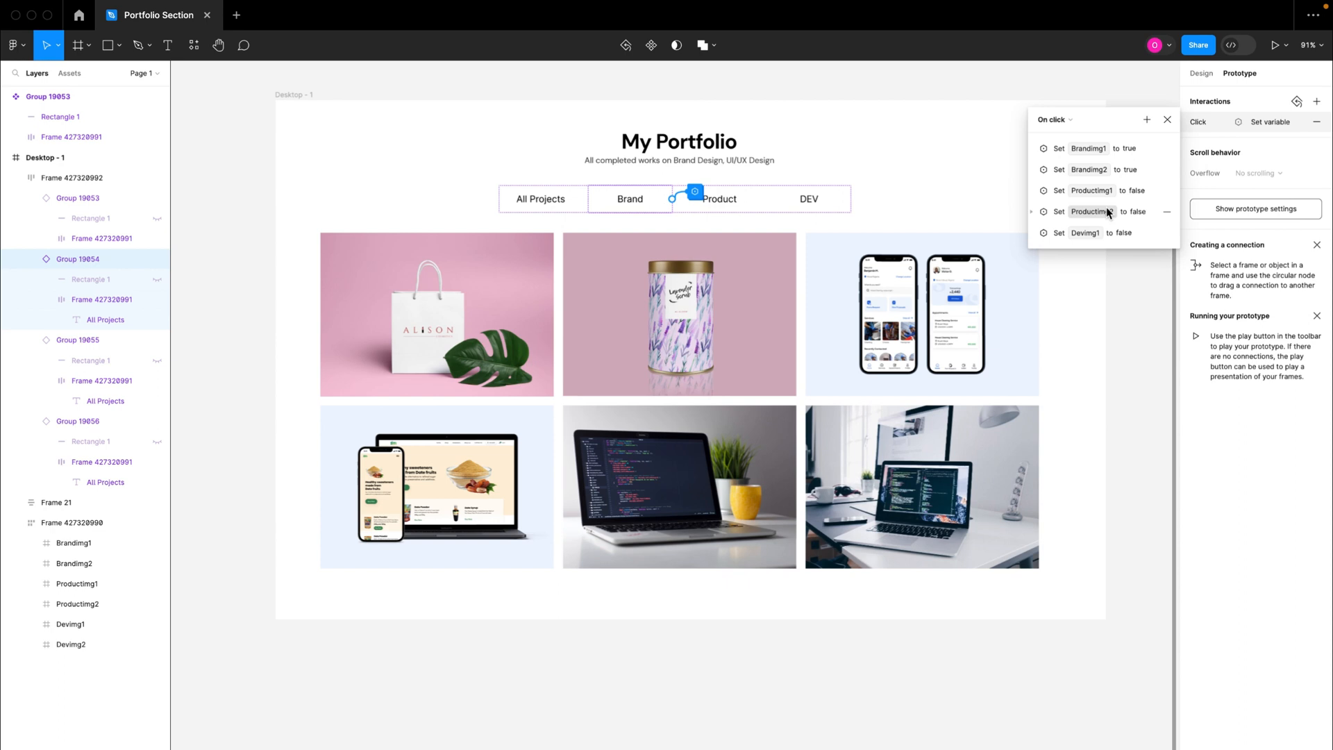
Step: Add an action to the Brand tab's on-click interaction that sets the Devimg2 variable to false
click(1147, 119)
click(1180, 187)
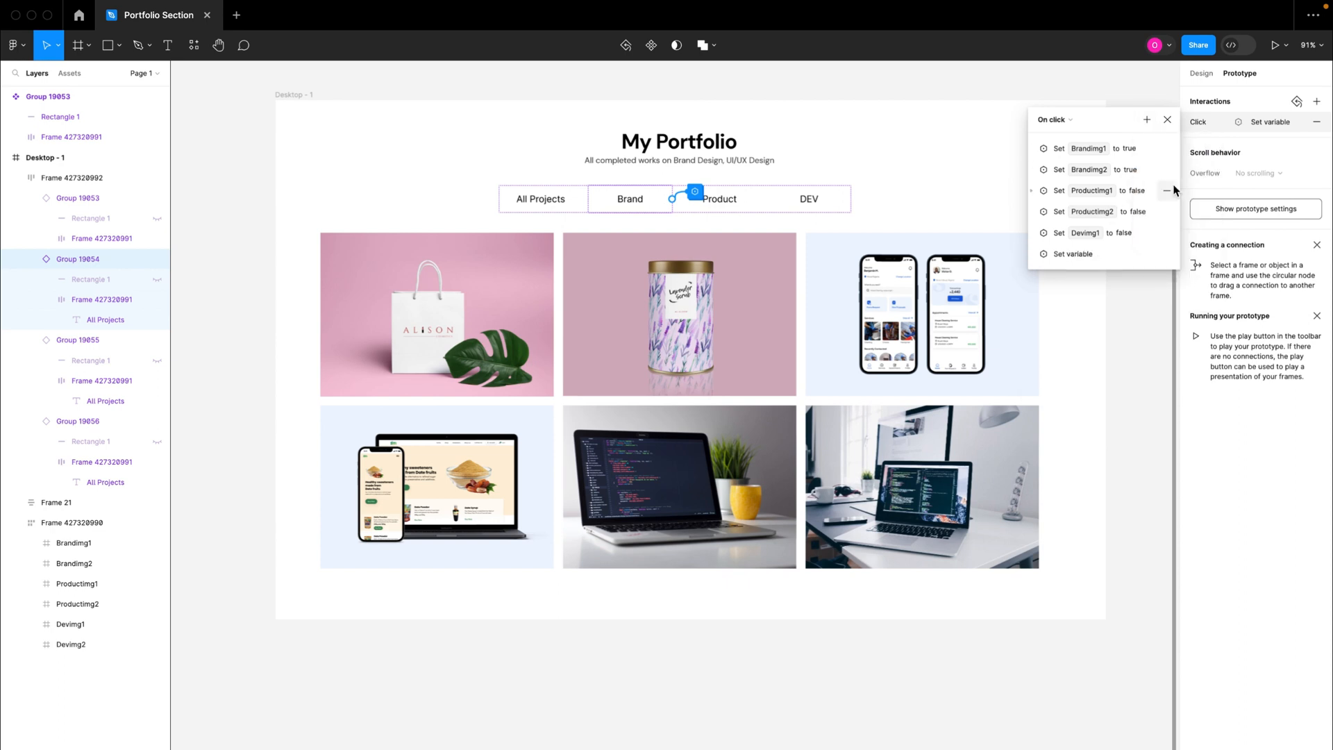
scroll(1083, 387, down, 3)
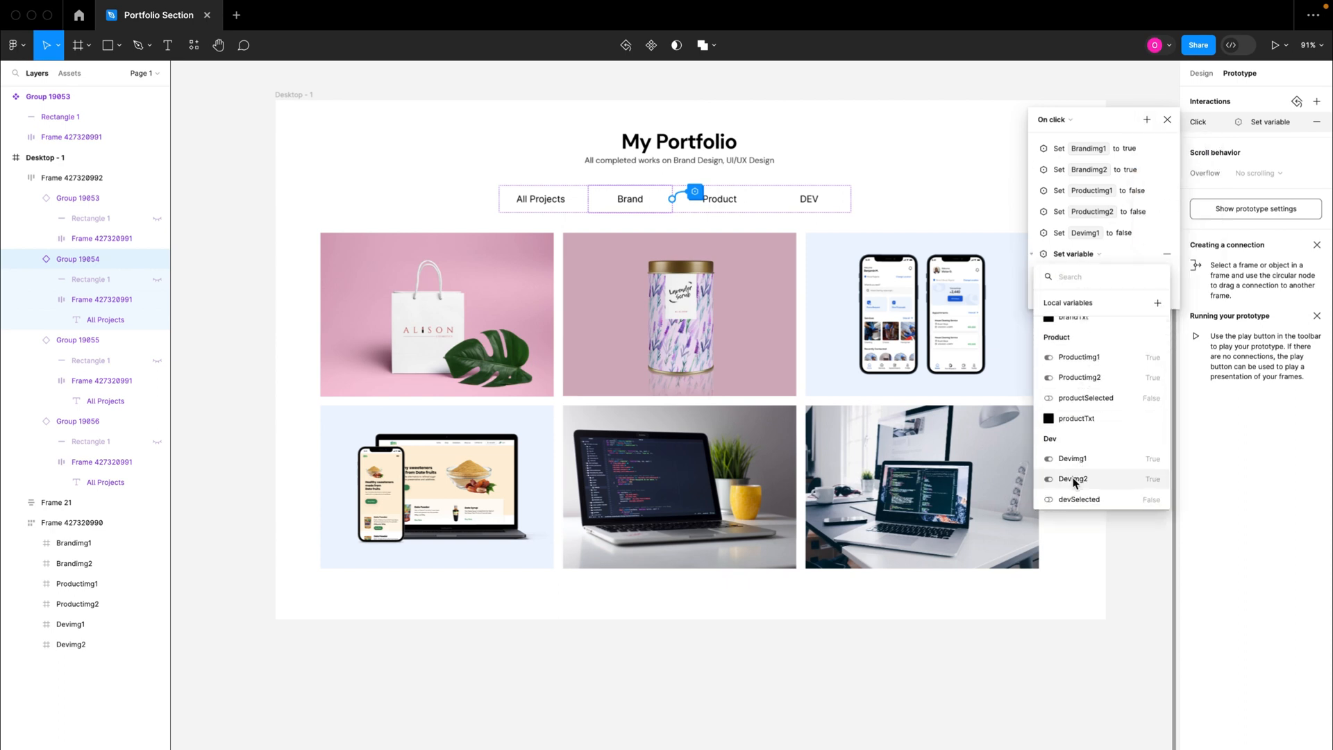
click(1072, 479)
click(1069, 376)
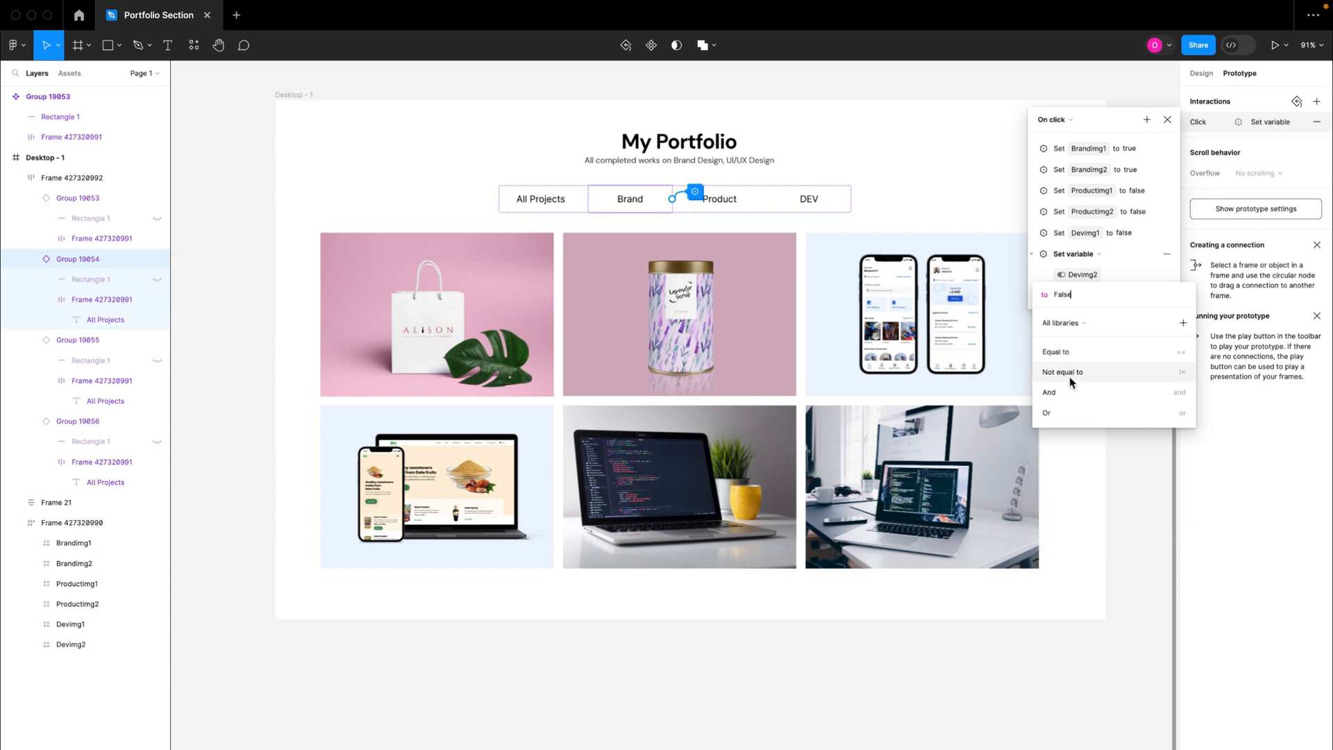
click(1119, 265)
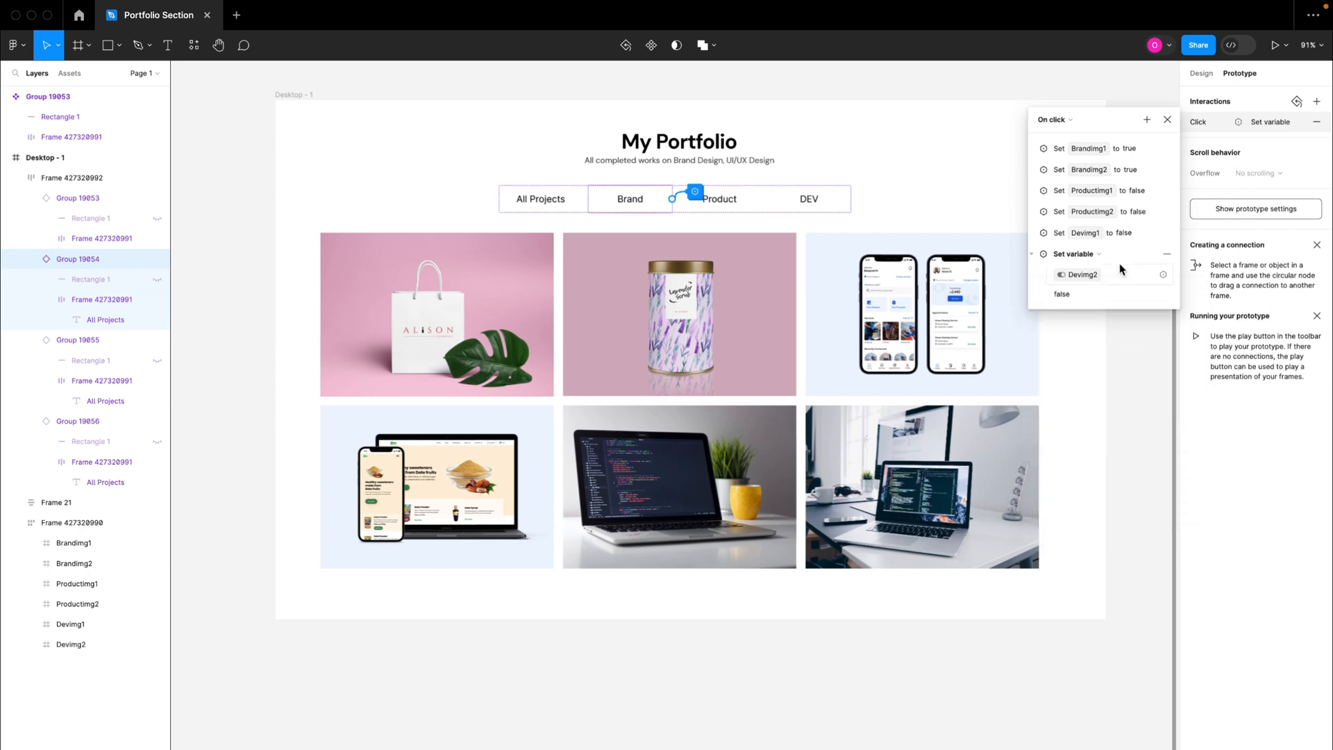
click(1034, 256)
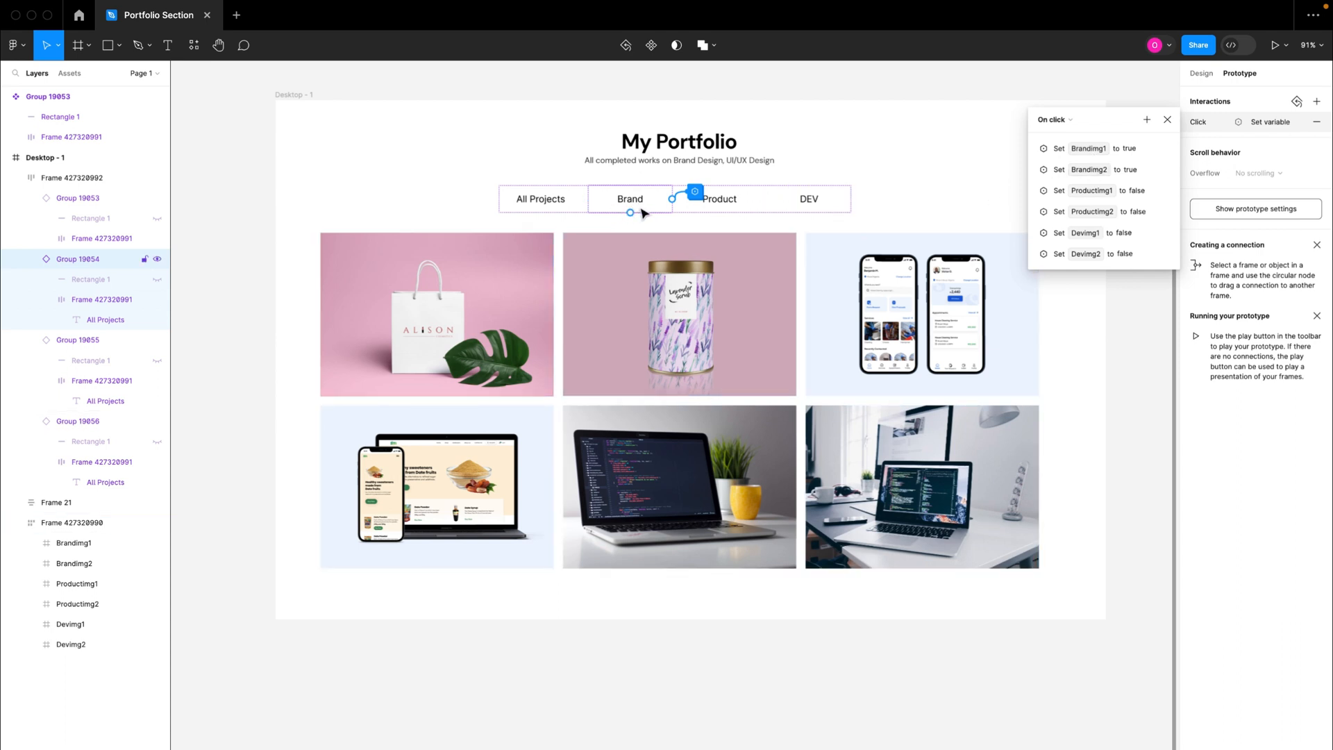
Step: Add an action to the Brand tab's on-click interaction that sets the brandSelected variable to true
click(1148, 120)
click(1170, 187)
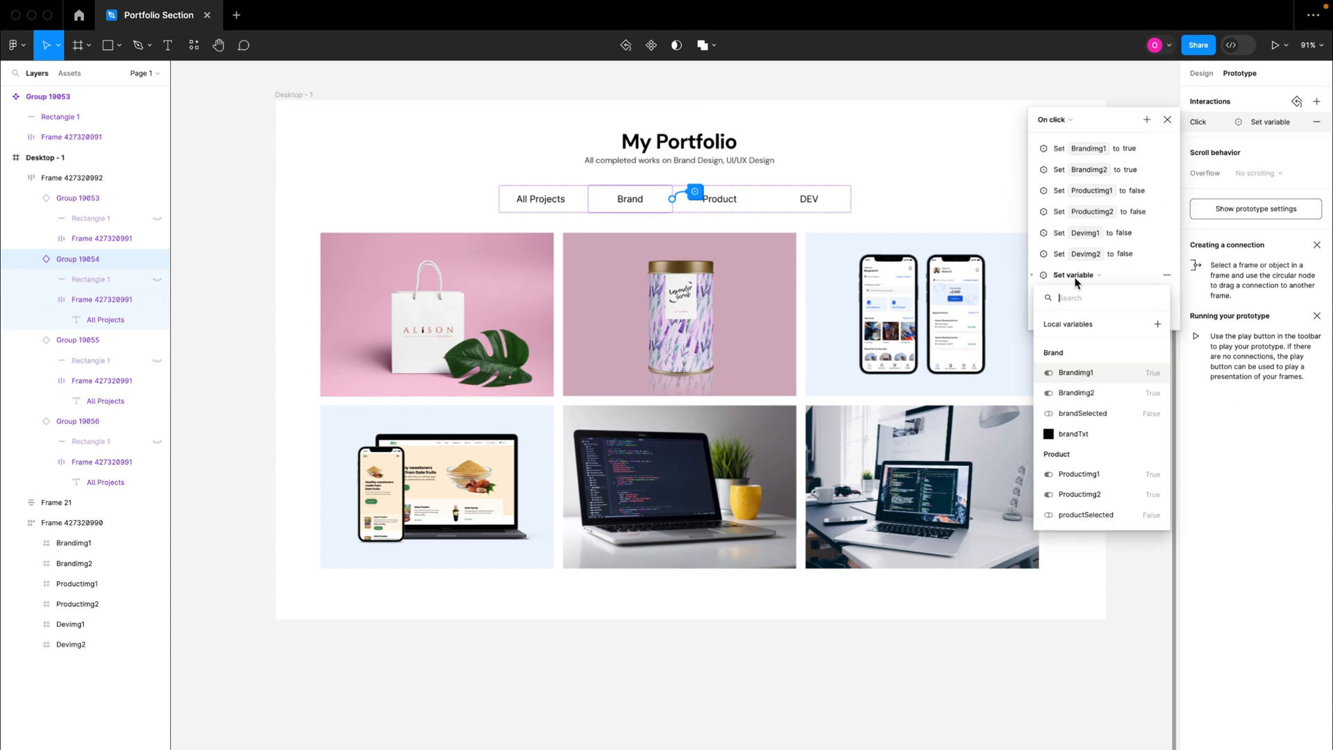
click(1097, 417)
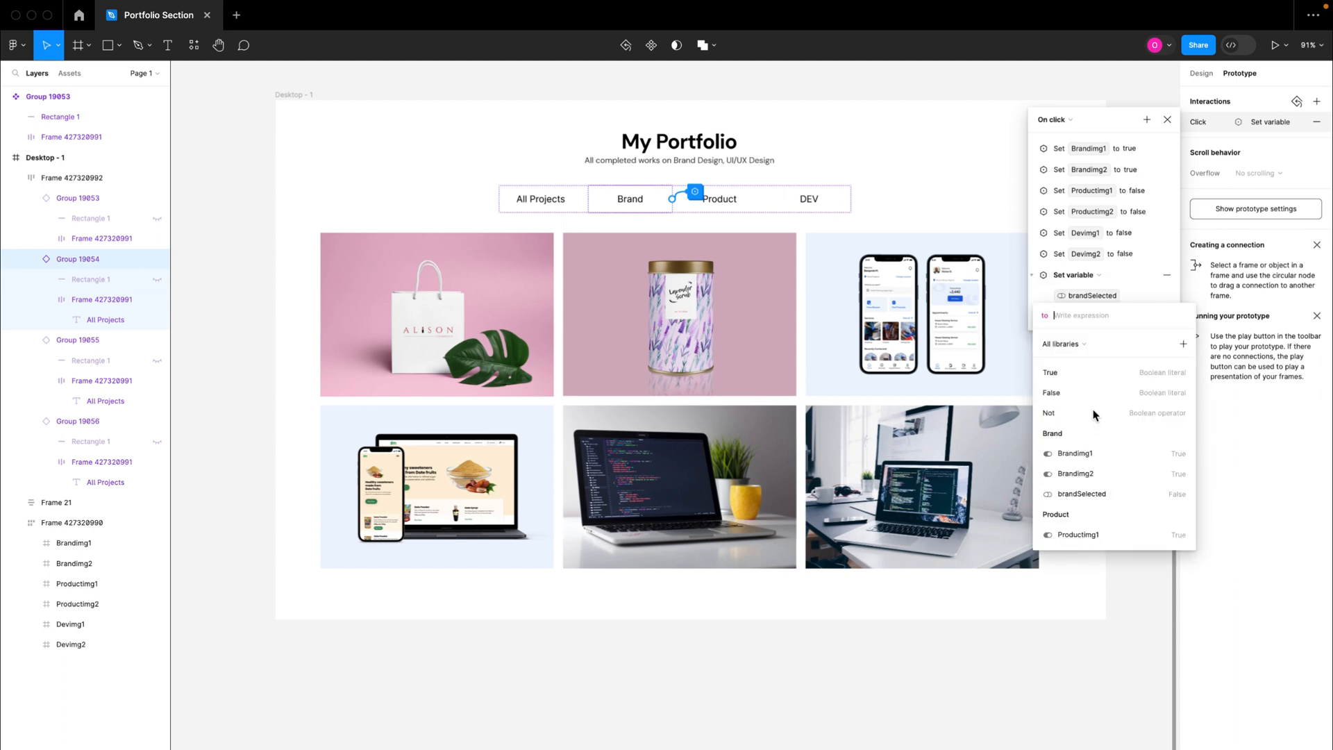
click(1059, 373)
click(1147, 296)
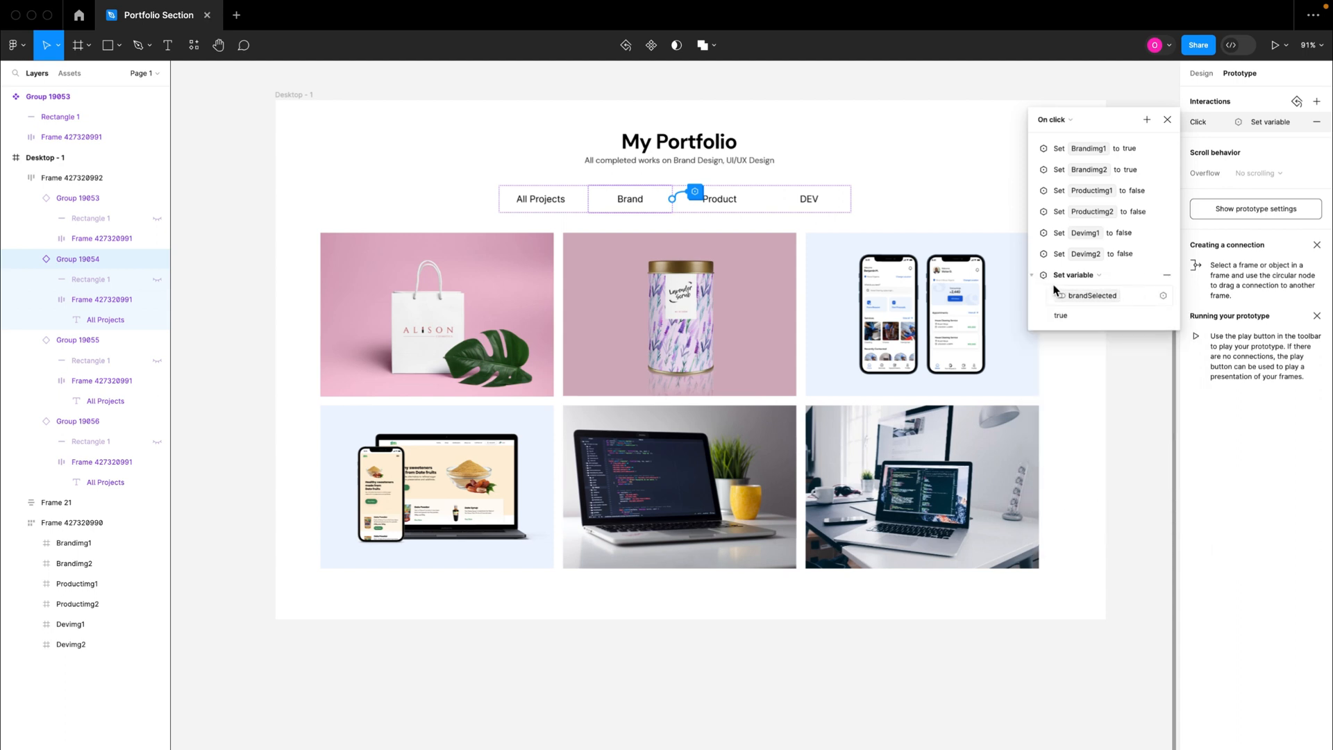
click(1035, 278)
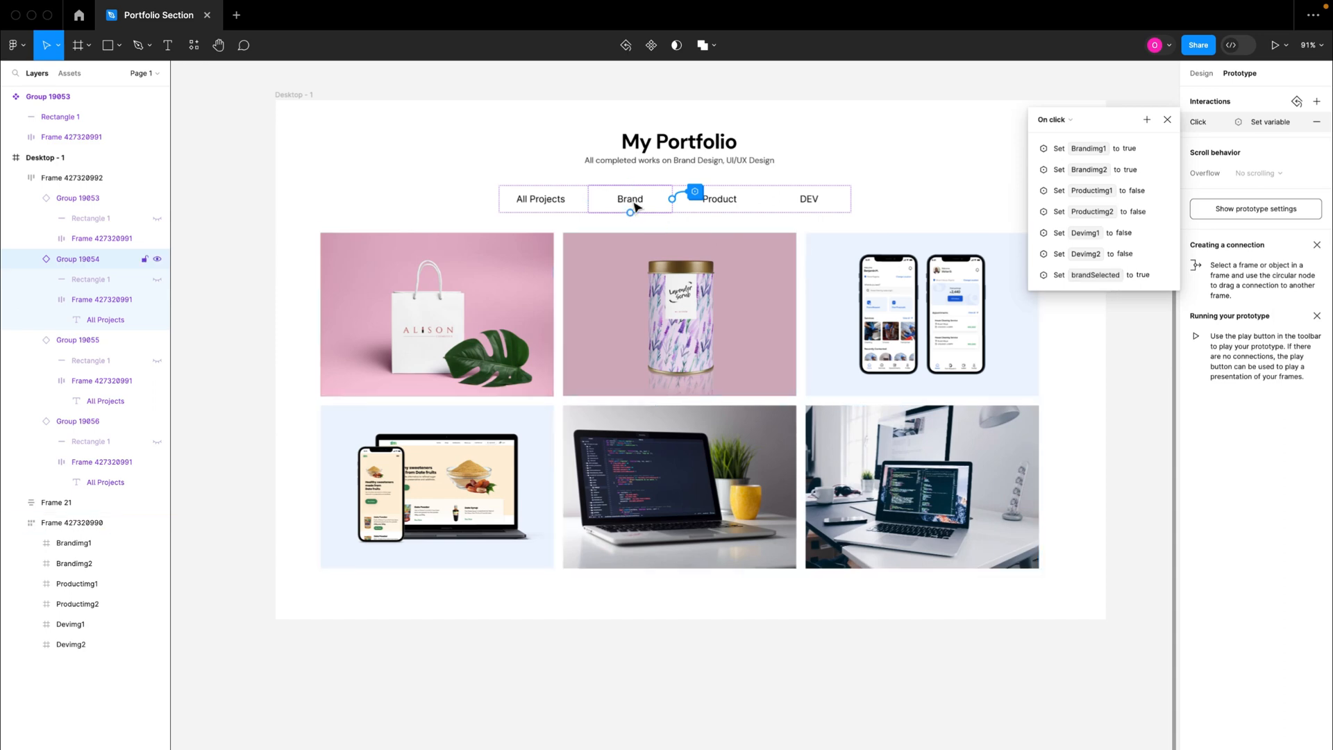
Step: Add an action to the Brand tab's on-click interaction that sets the productSelected variable to false
click(1147, 120)
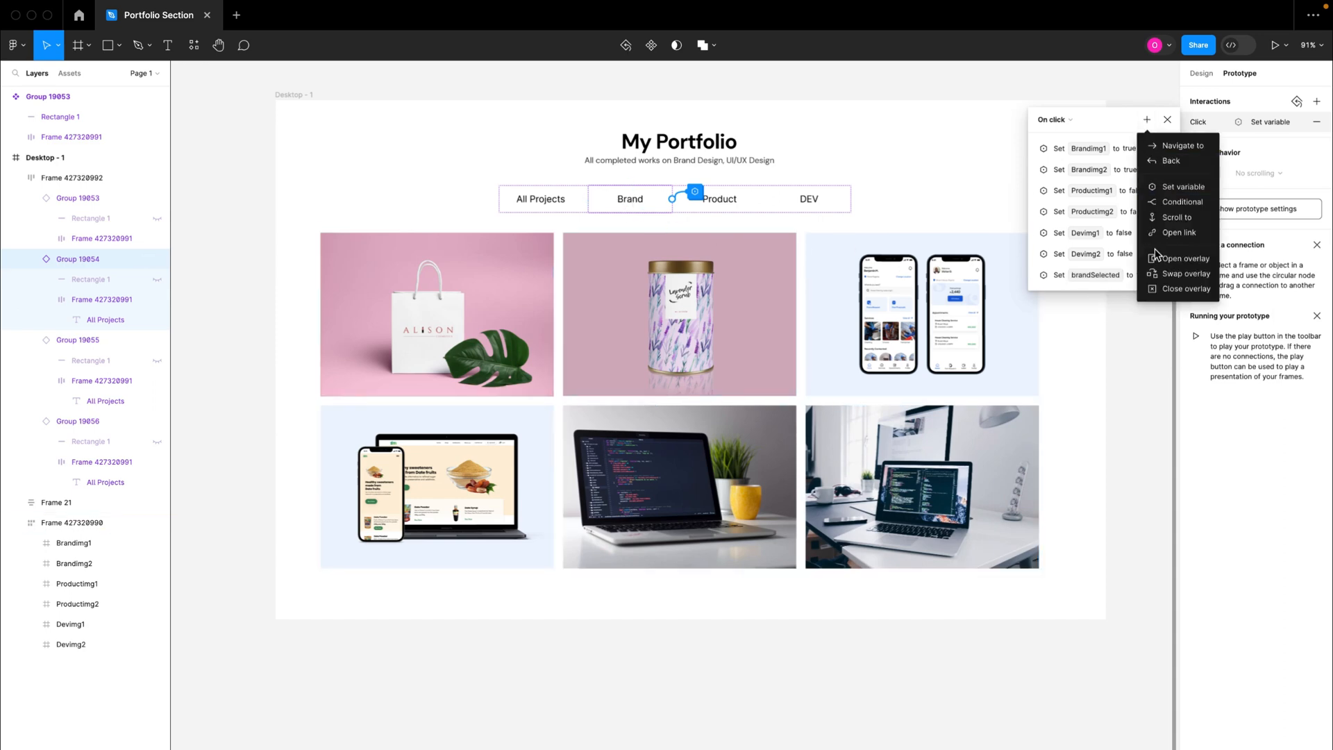
click(1168, 187)
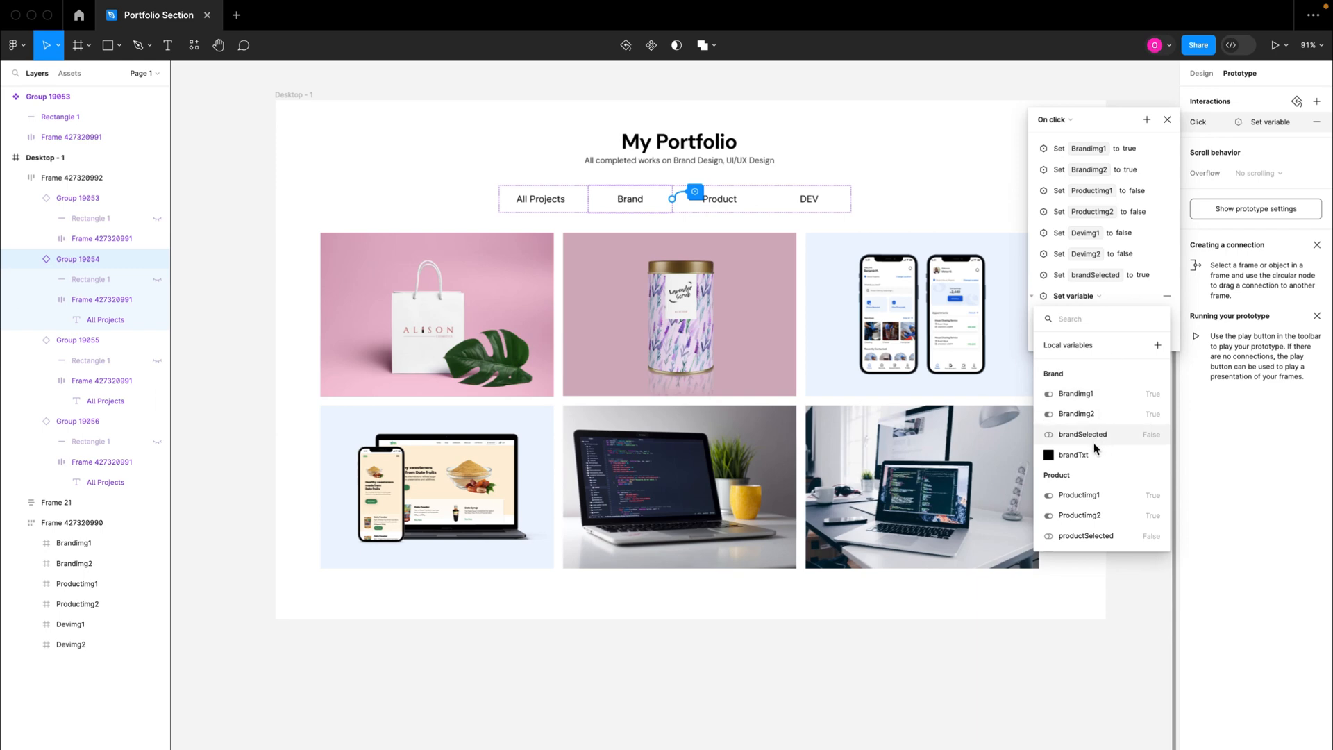
scroll(1094, 448, down, 3)
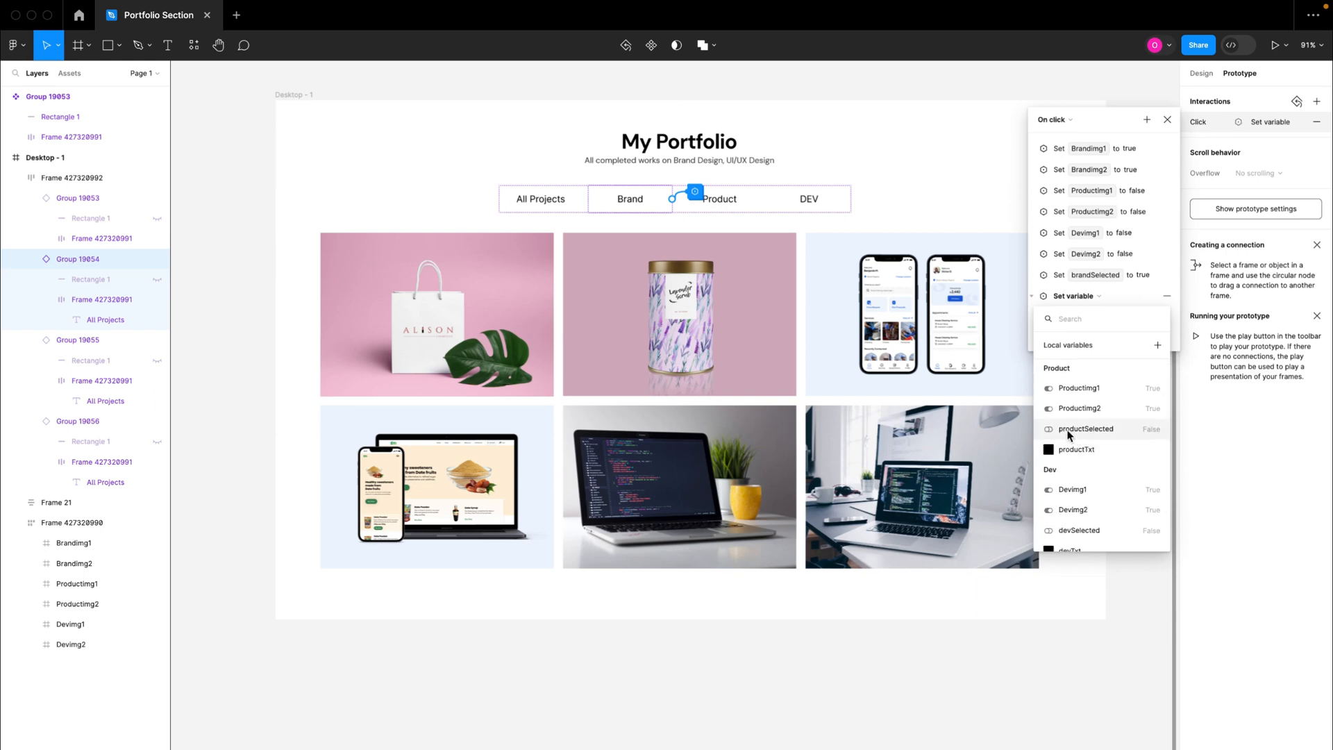
scroll(1099, 414, up, 2)
scroll(1098, 414, down, 2)
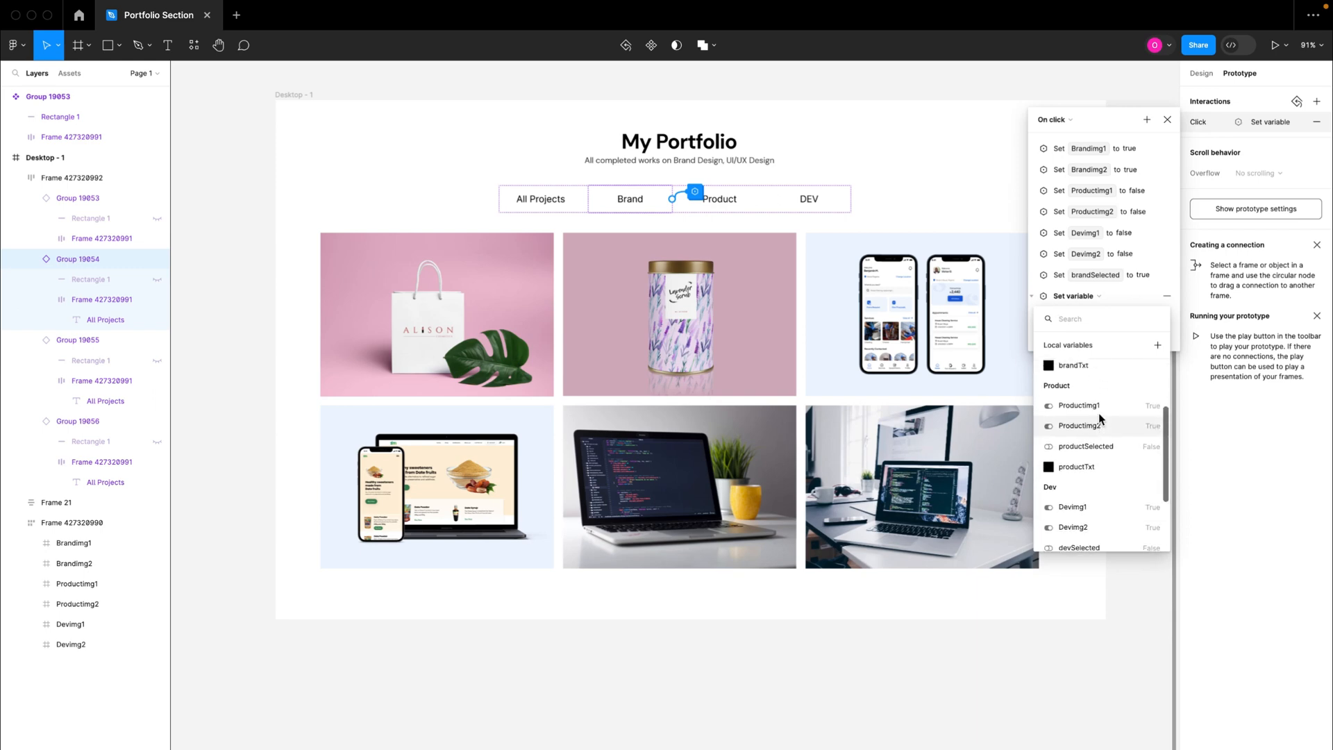
click(1075, 432)
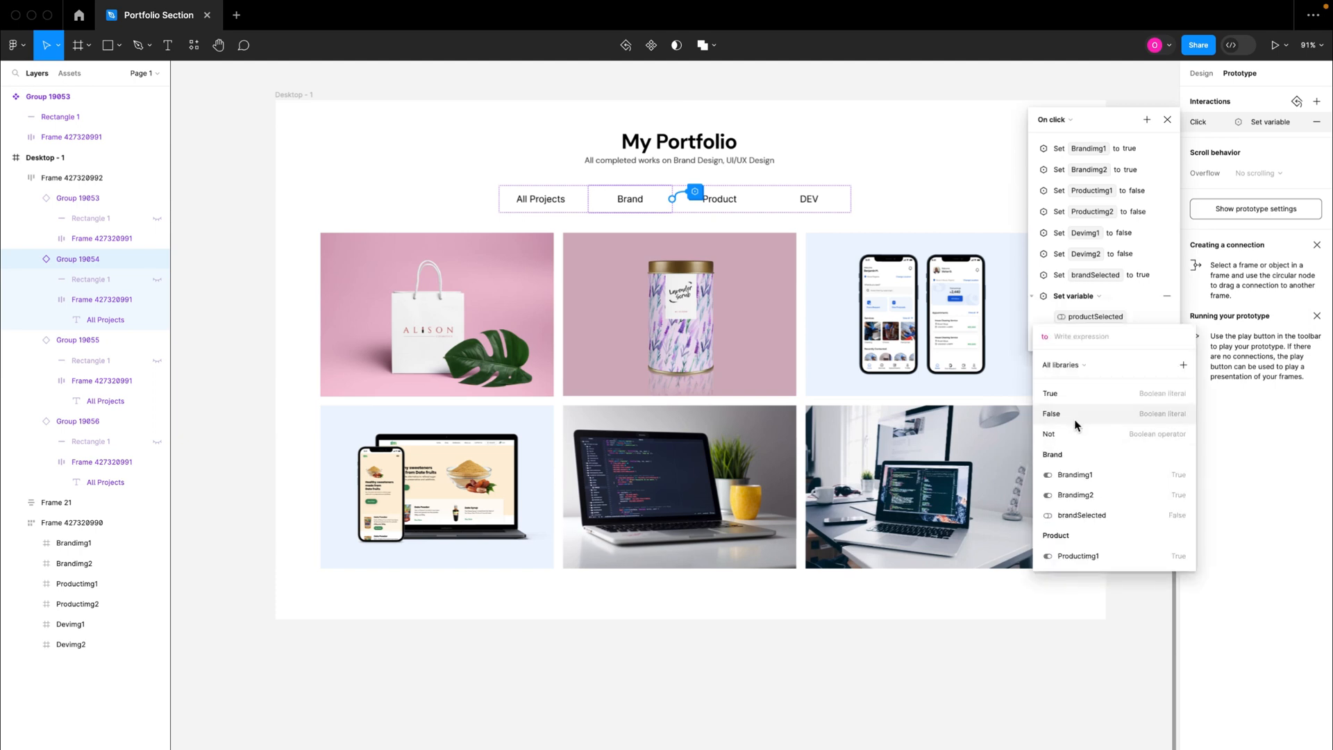
click(1070, 414)
click(1036, 293)
click(1032, 295)
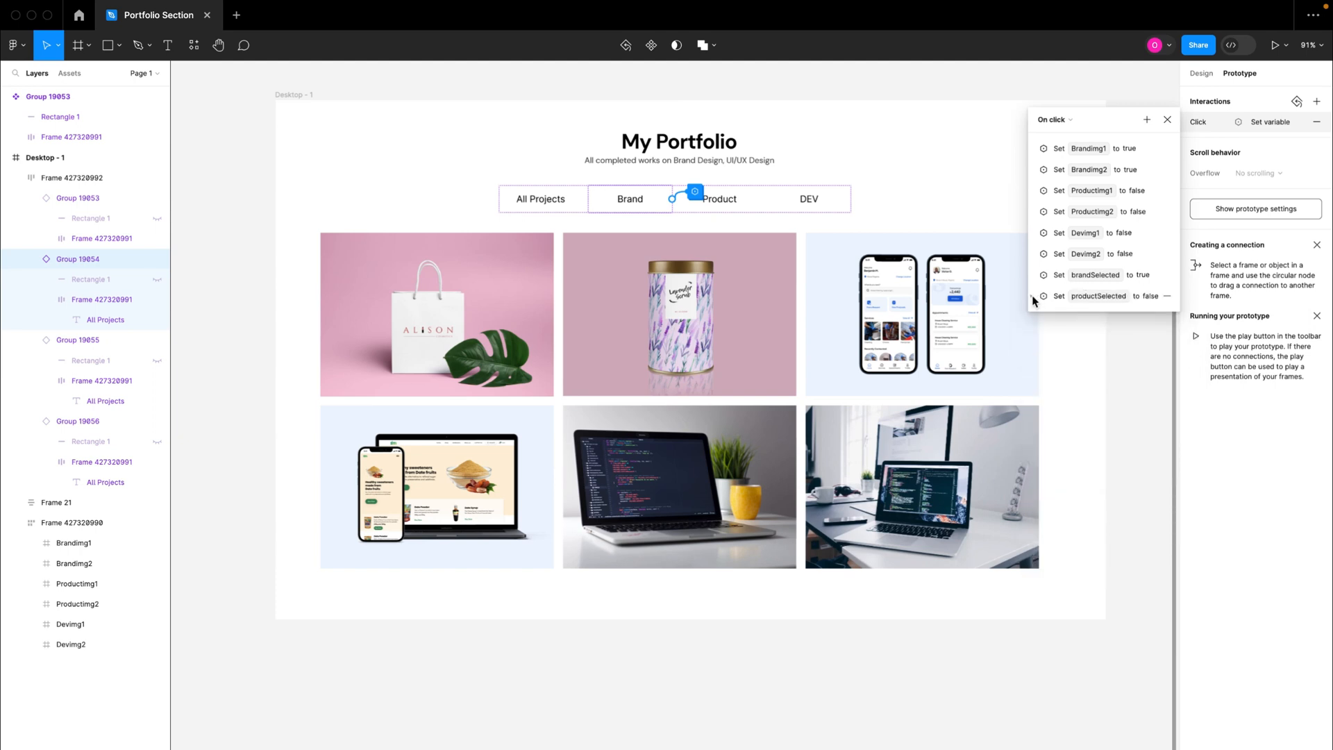
Step: Add an action to the Brand tab's on-click interaction that sets the devSelected variable to false
click(1147, 120)
click(1186, 215)
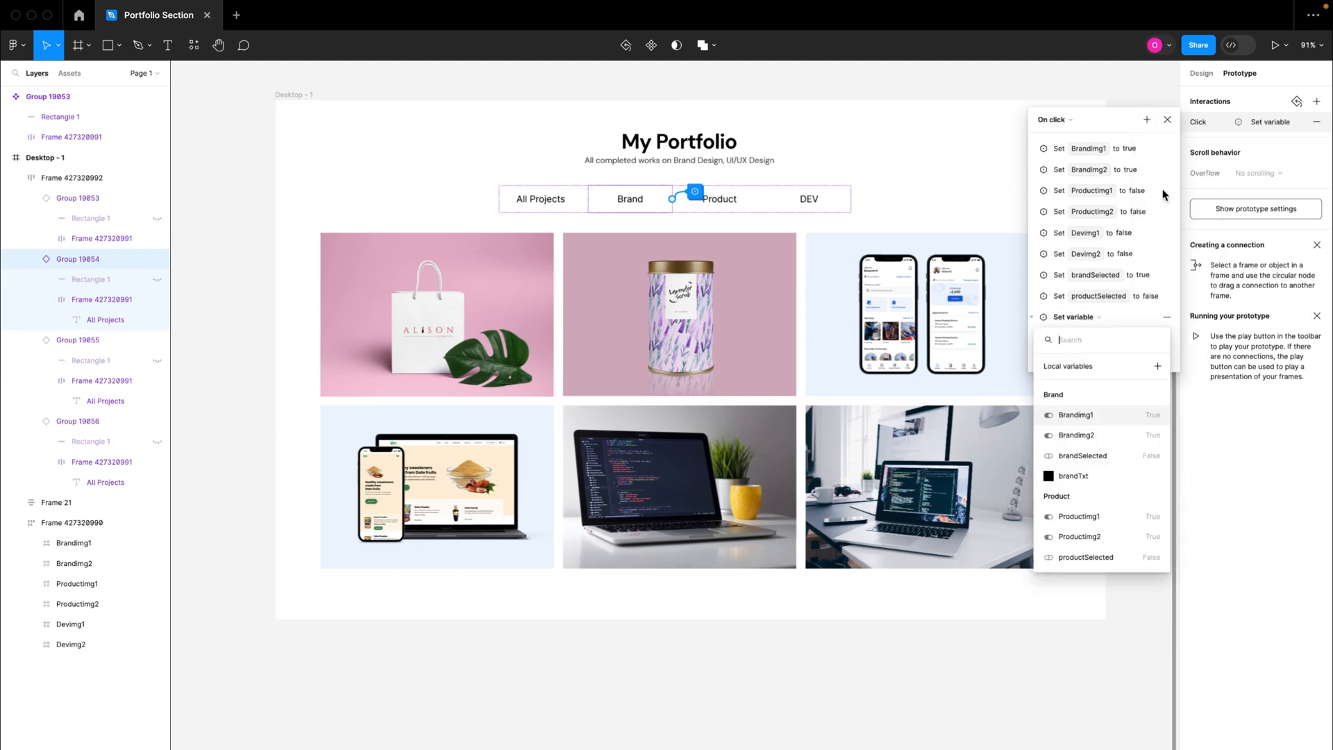
scroll(1104, 459, down, 4)
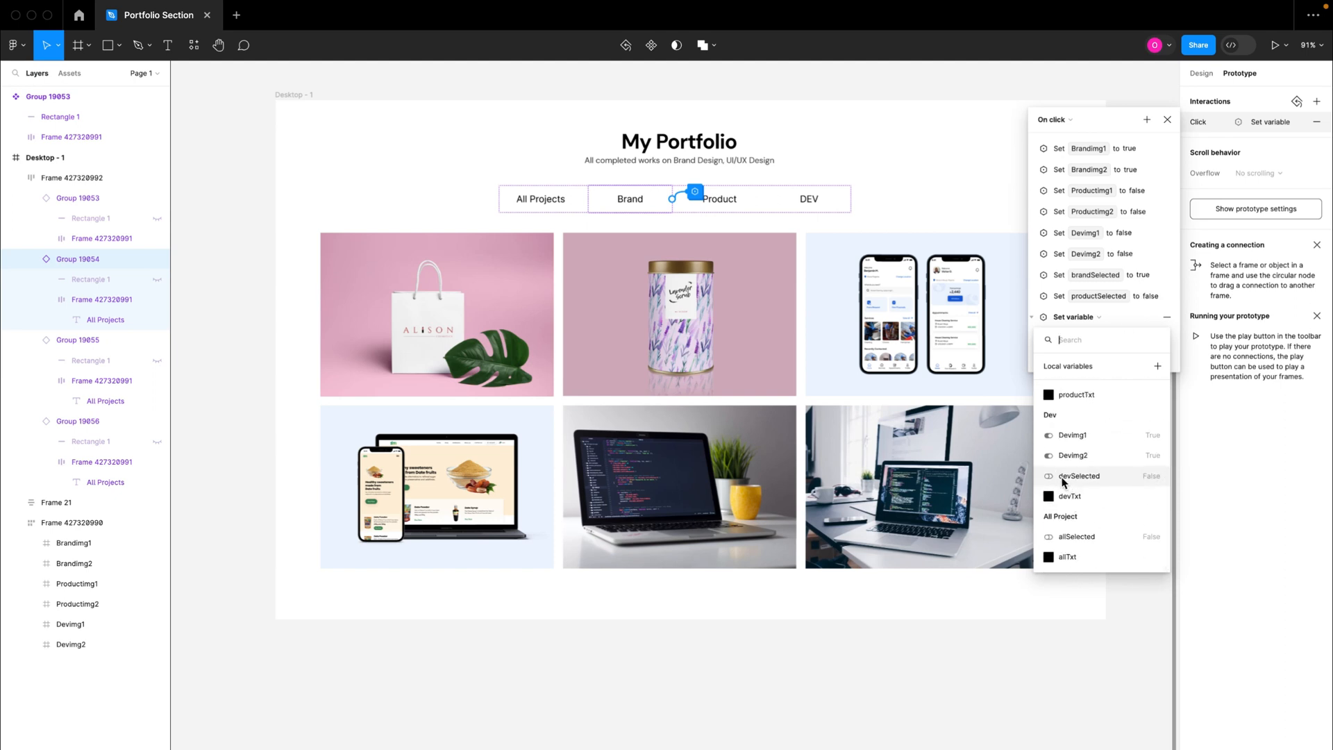
click(1073, 476)
click(1080, 432)
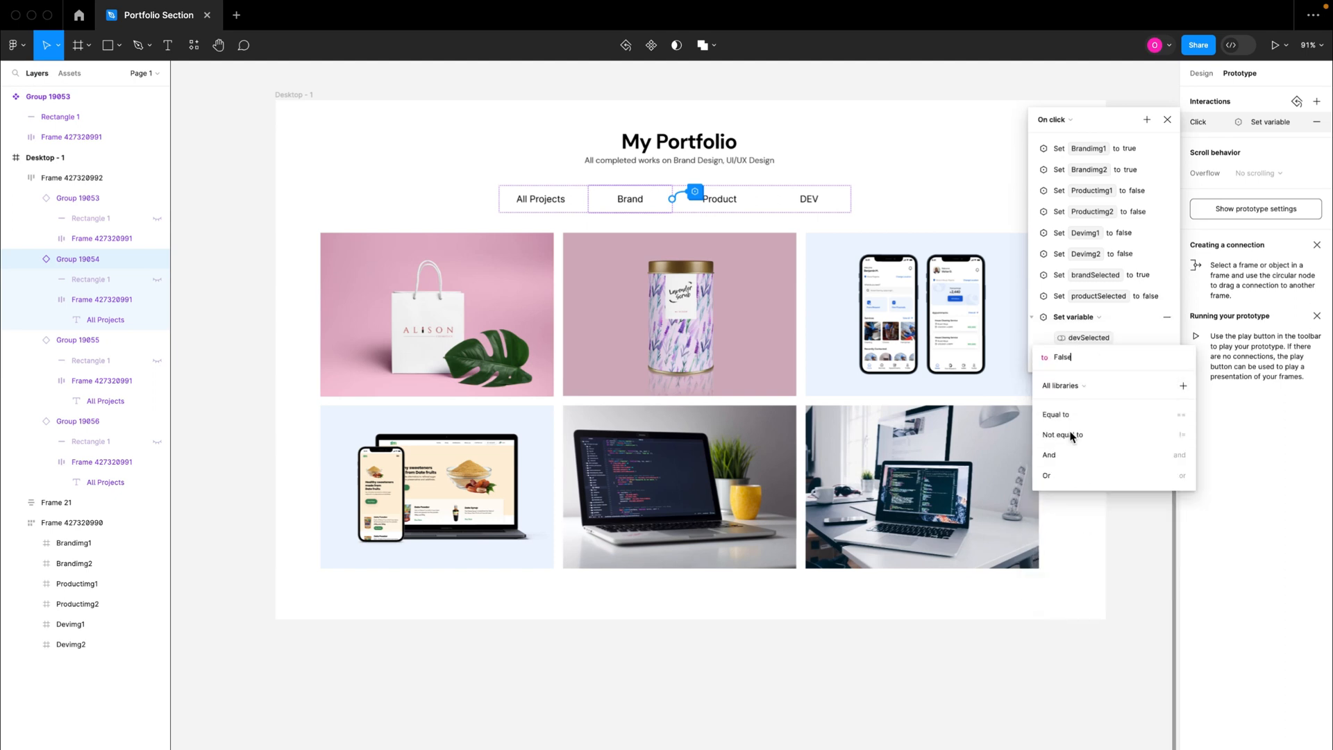
click(1051, 345)
click(1033, 318)
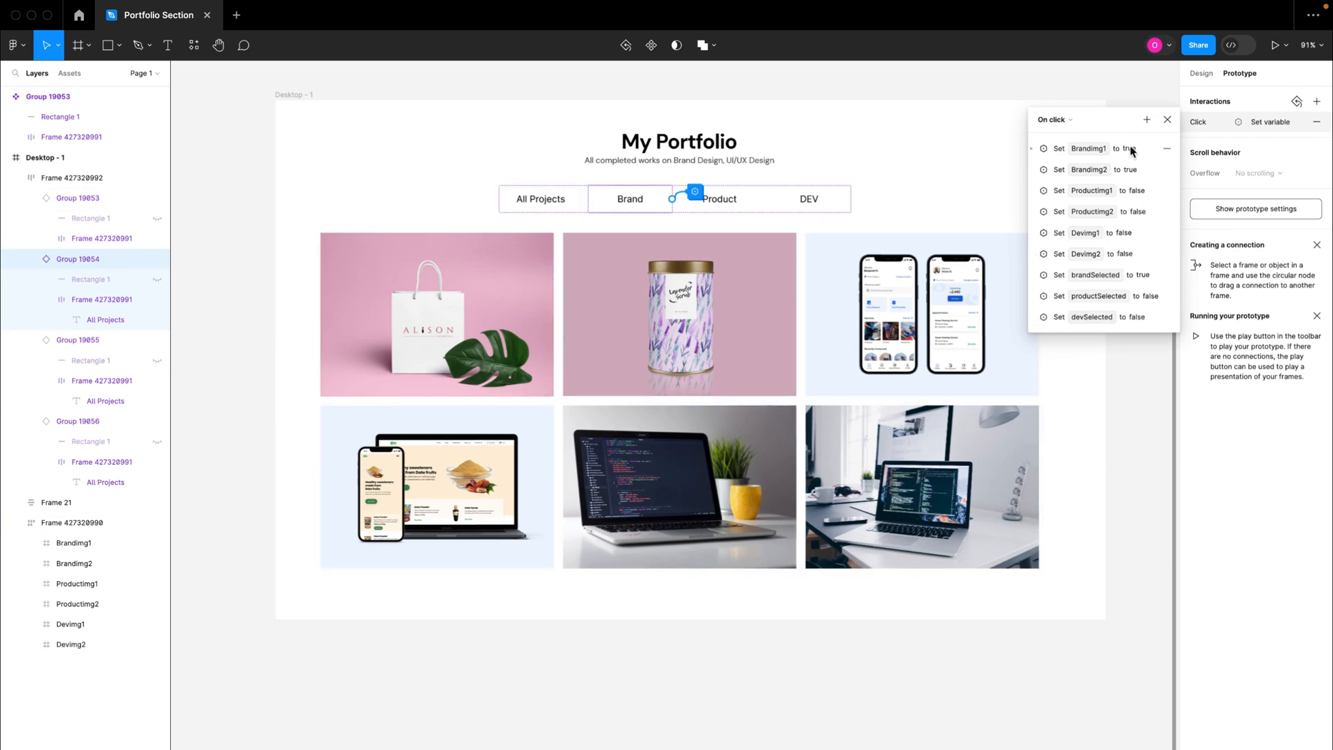
Step: Add an action to the Brand tab's on-click interaction that sets the allSelected variable to false
click(1147, 119)
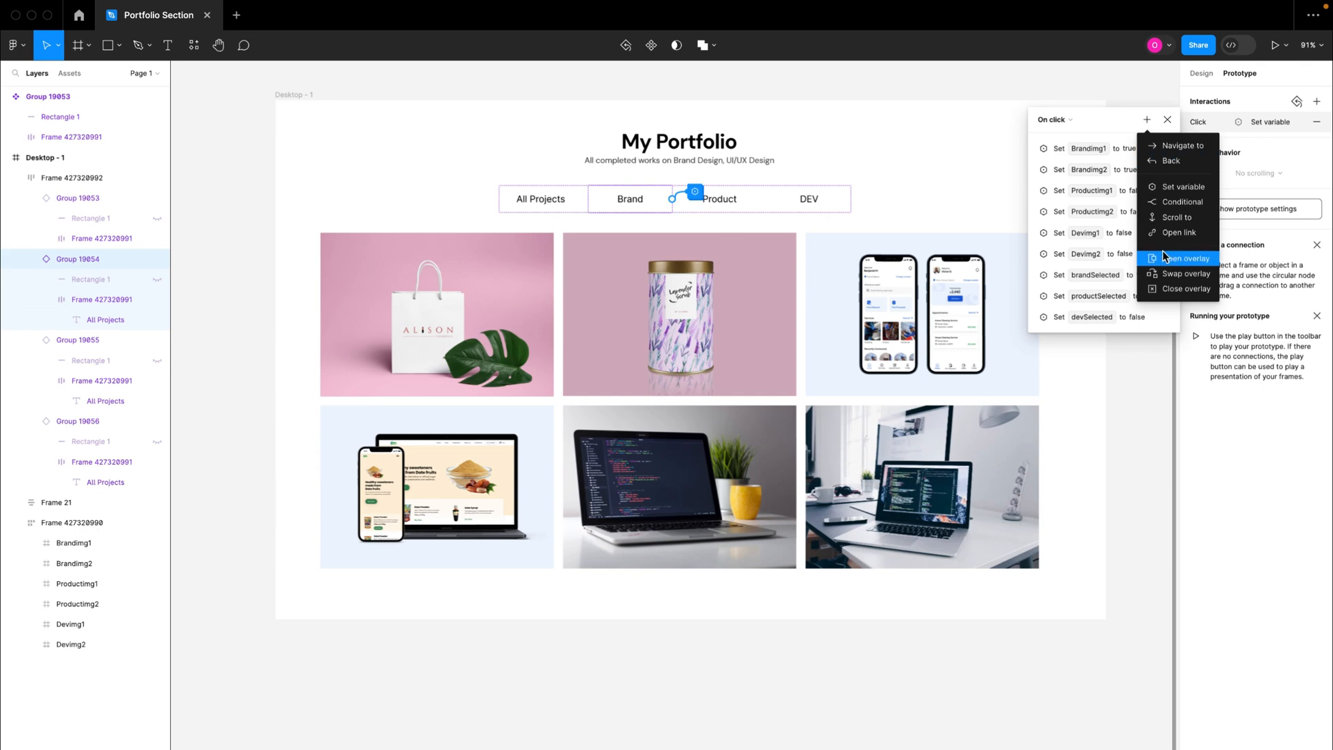
click(1166, 186)
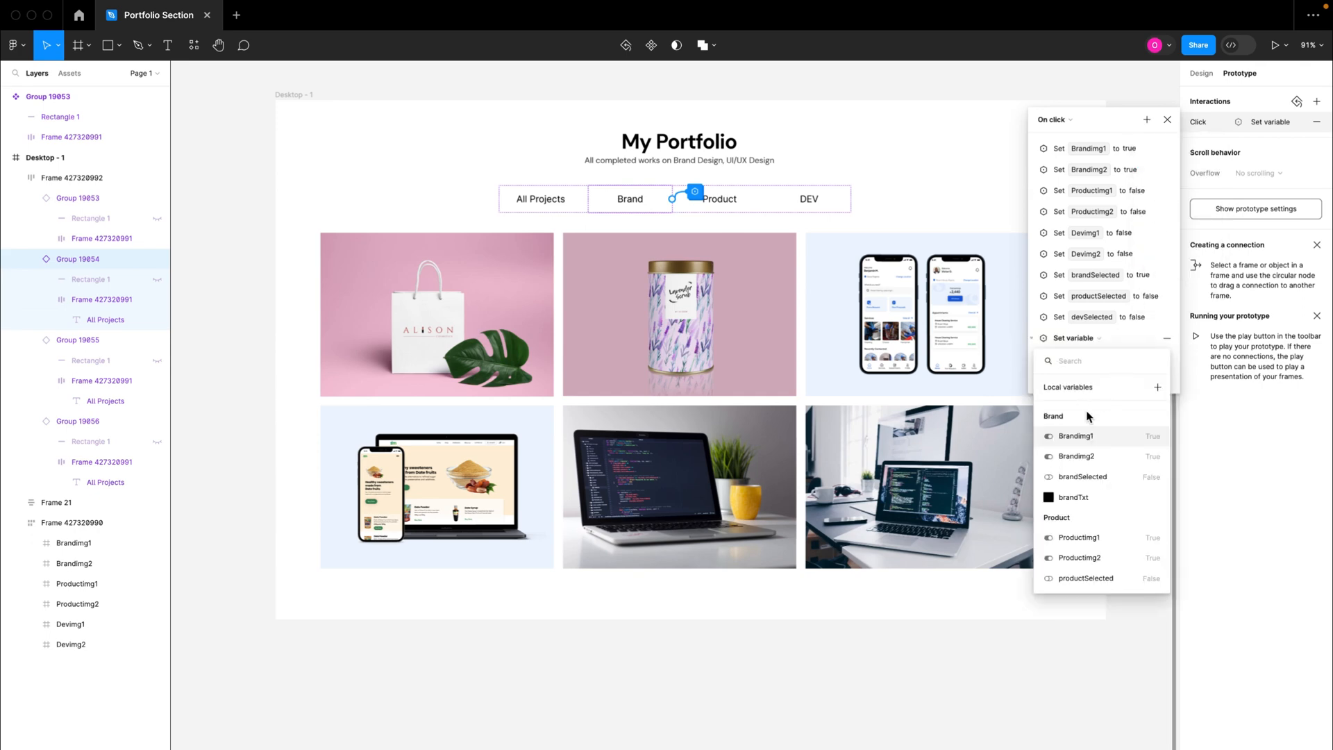
scroll(1093, 502, down, 5)
scroll(1094, 509, down, 1)
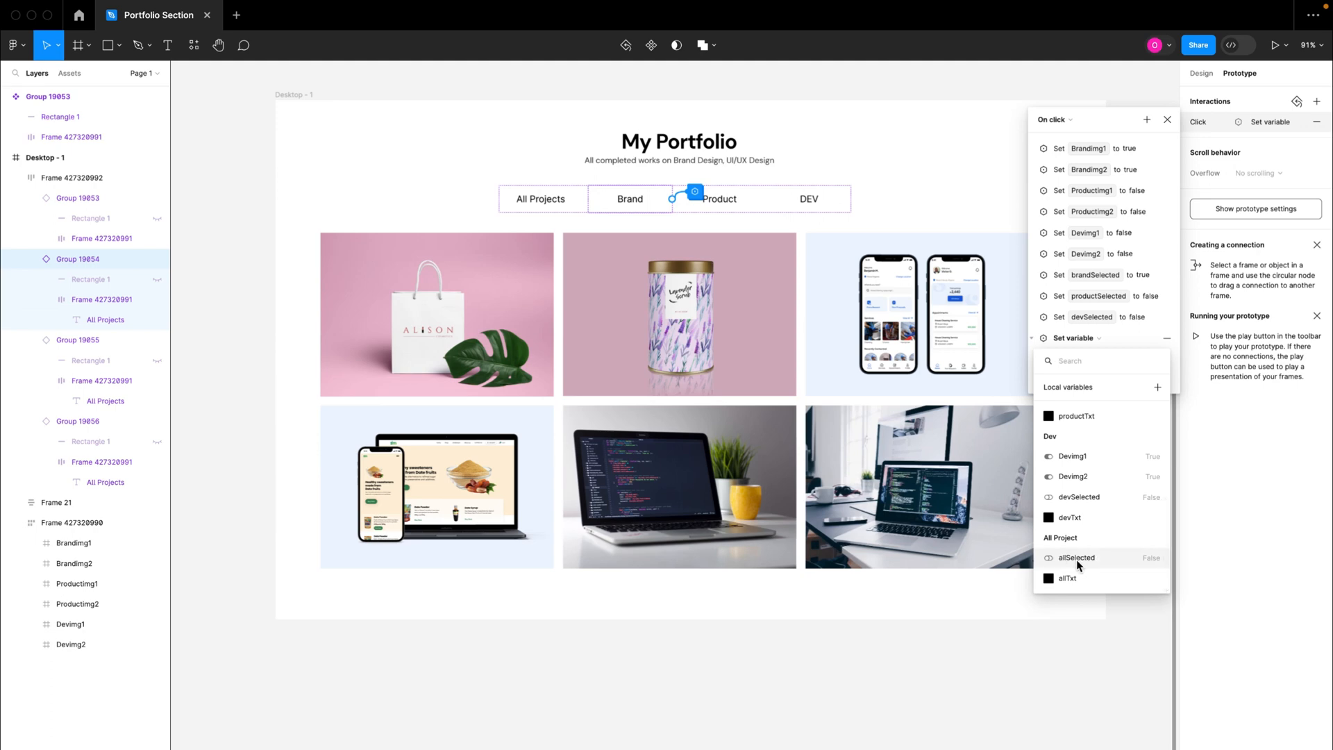
click(1077, 559)
click(1060, 453)
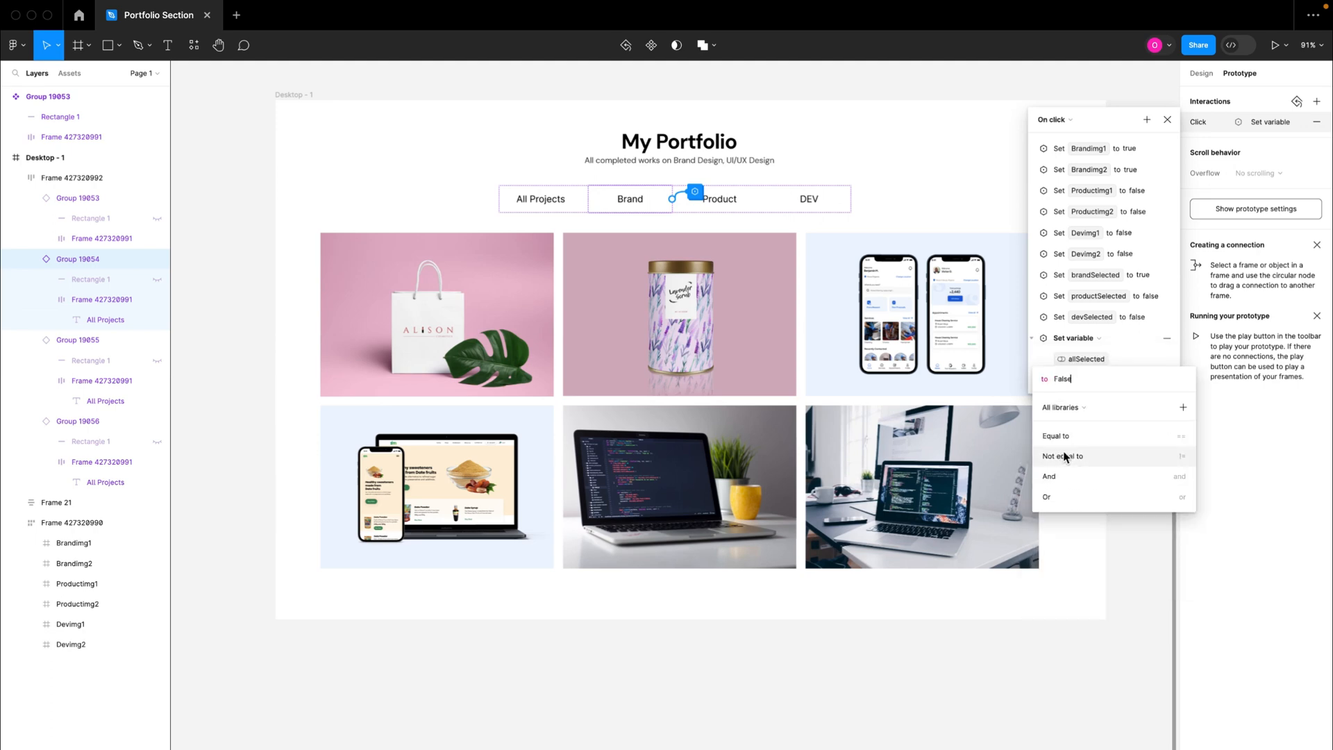
click(1125, 360)
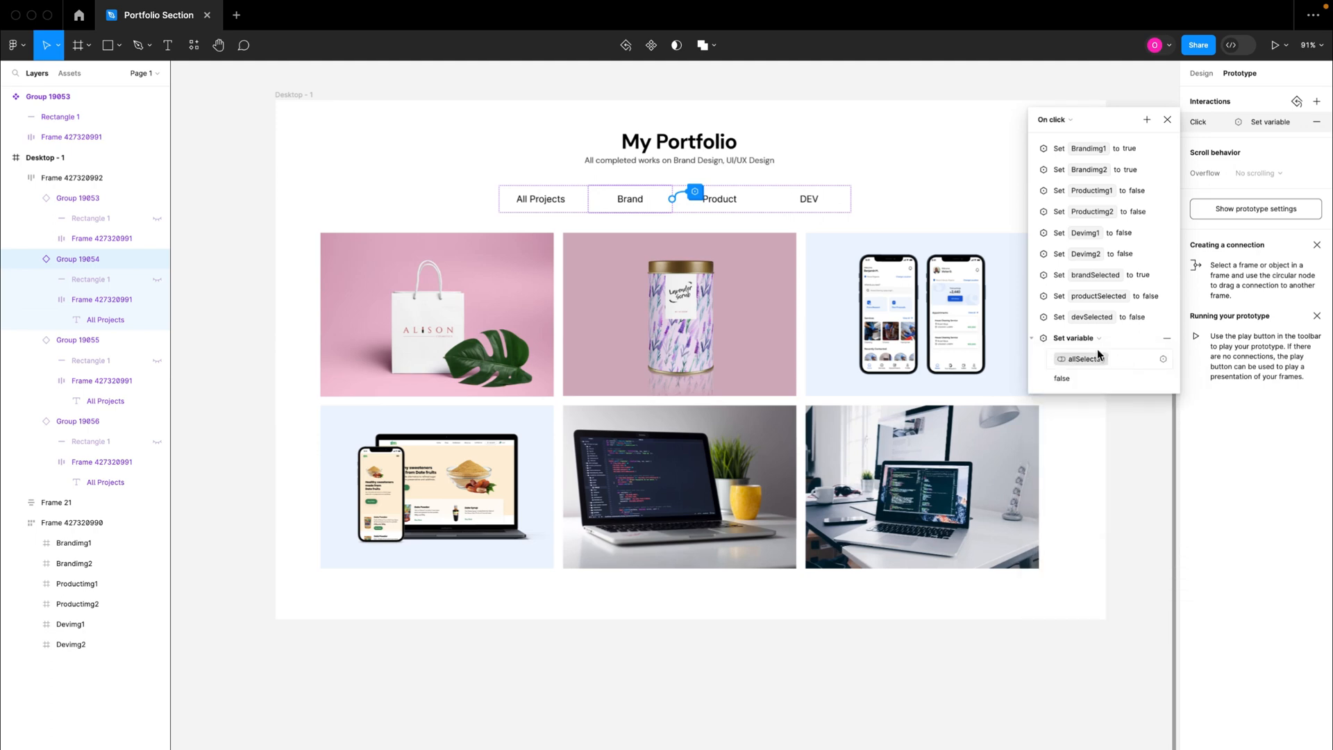
click(1032, 338)
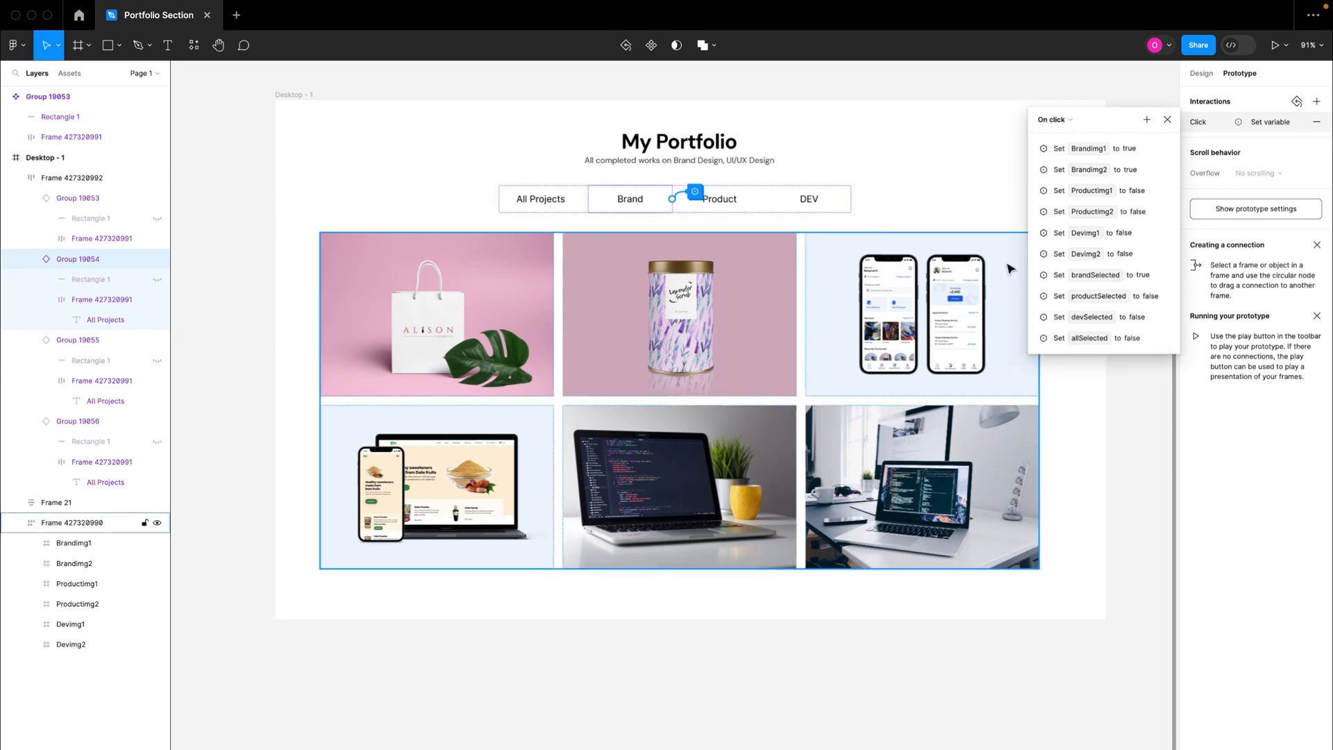
Step: Change the fill of the All Projects text in the main tab component above the frame to dark grey 515151
scroll(722, 201, up, 5)
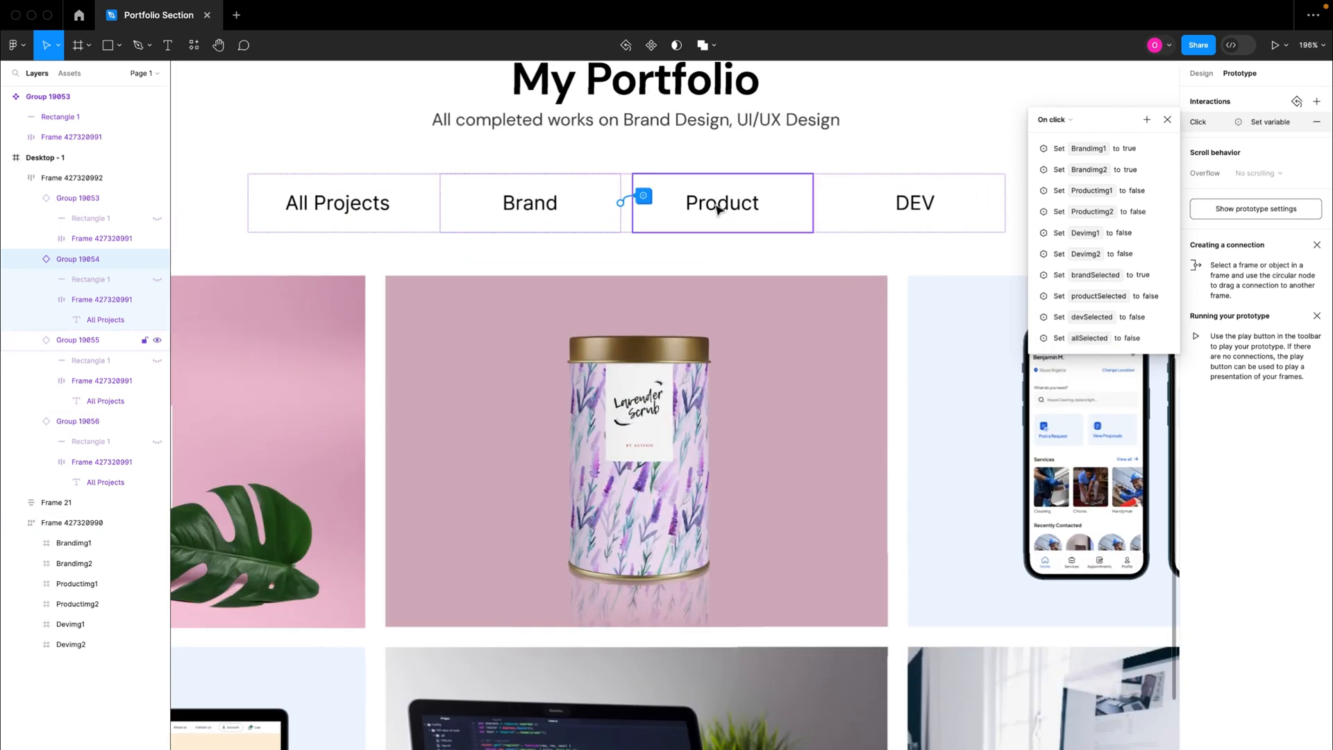
scroll(722, 207, up, 3)
scroll(725, 210, up, 1)
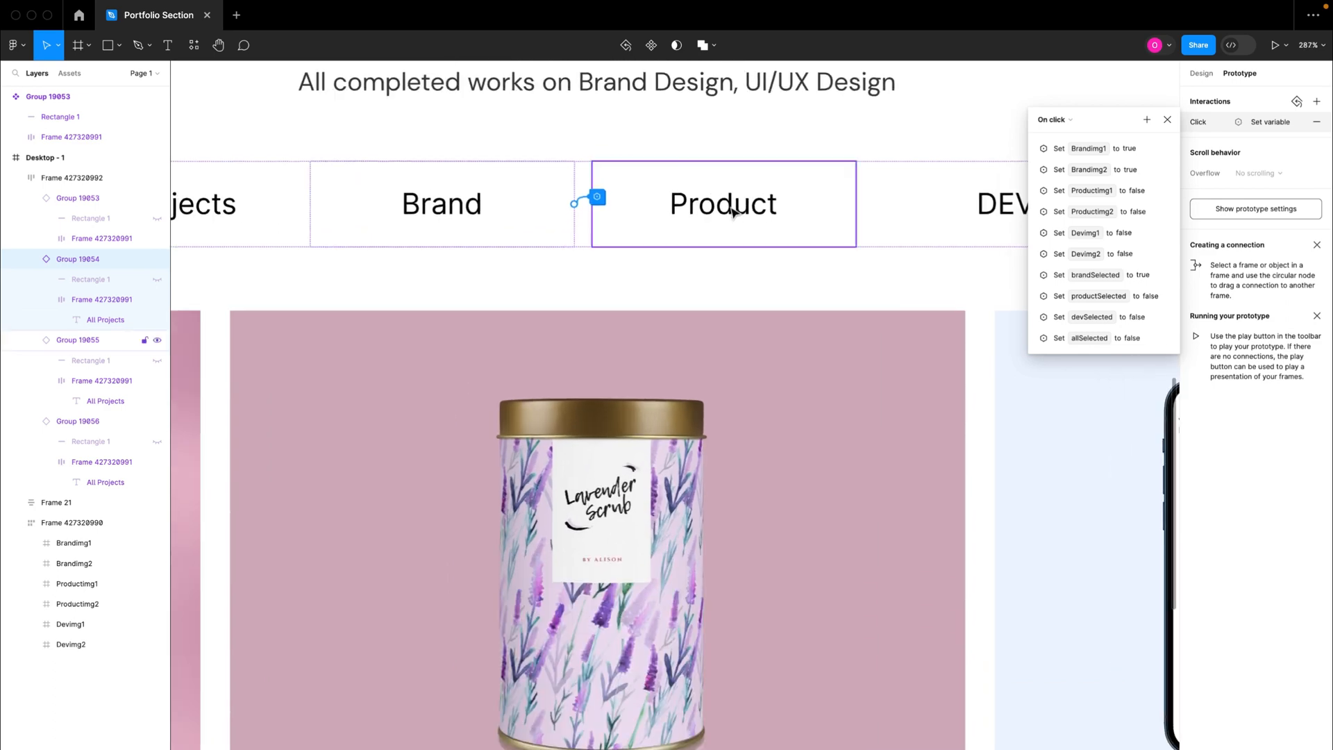
scroll(719, 218, down, 8)
scroll(725, 230, up, 4)
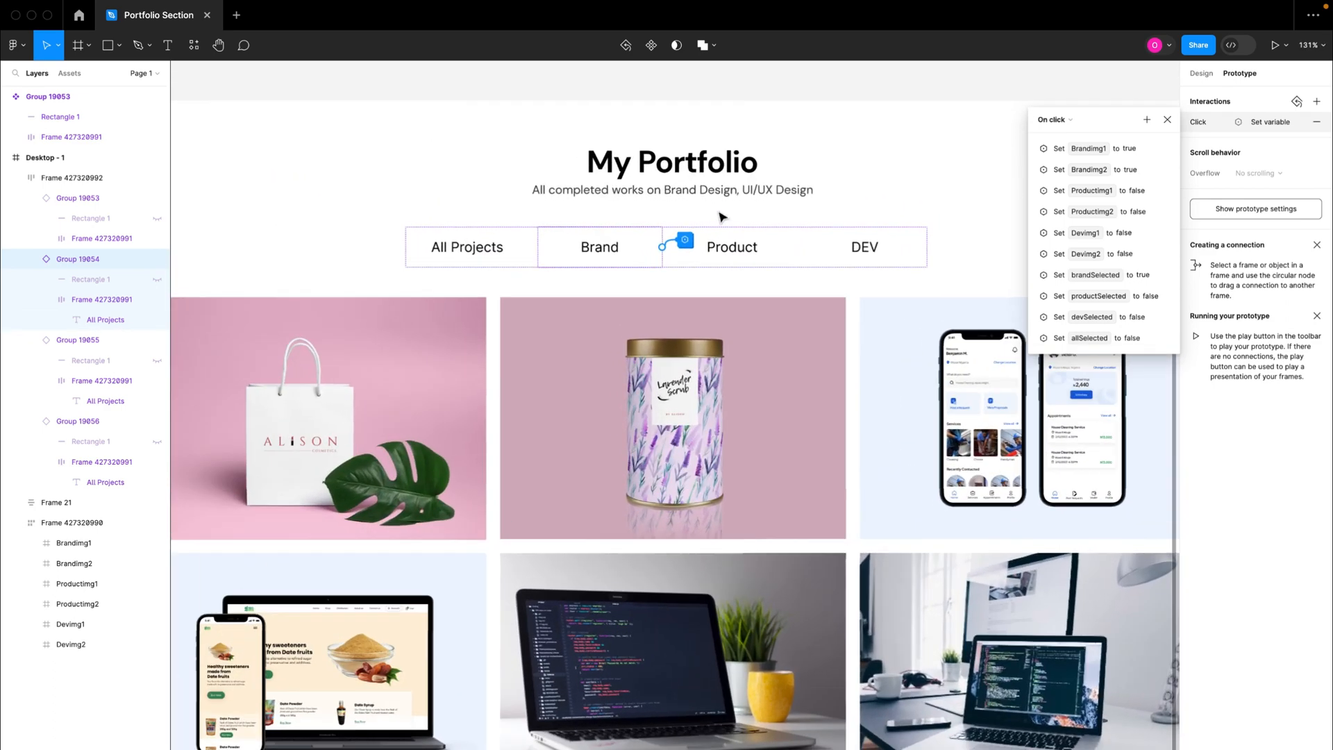
scroll(736, 242, down, 4)
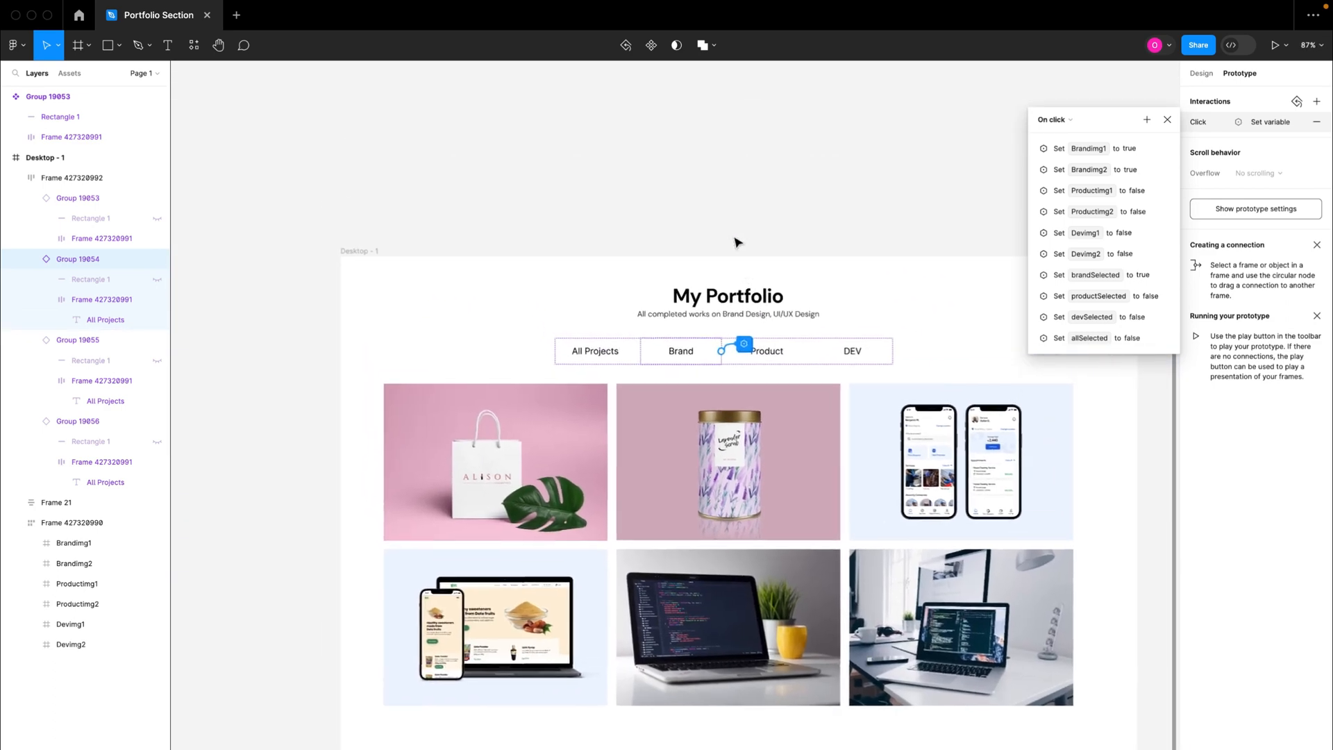
scroll(737, 242, up, 2)
double_click(402, 159)
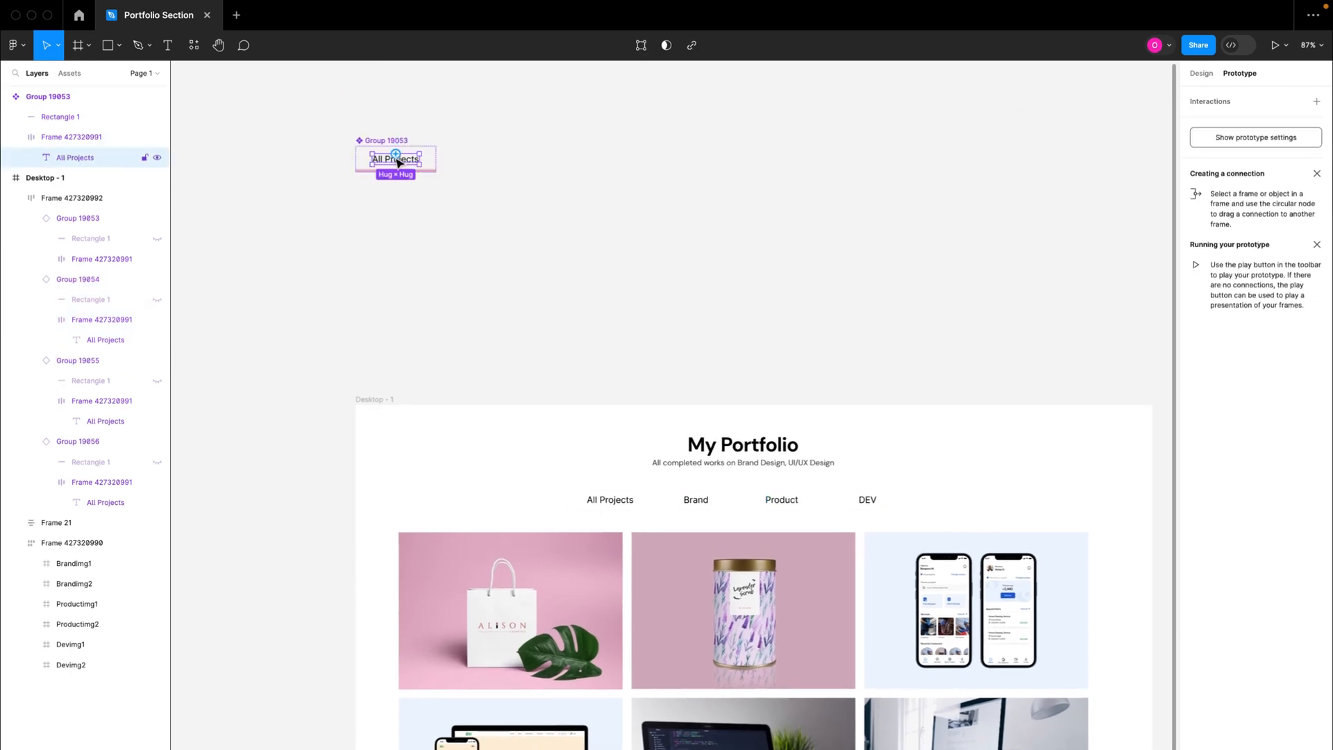
click(1196, 73)
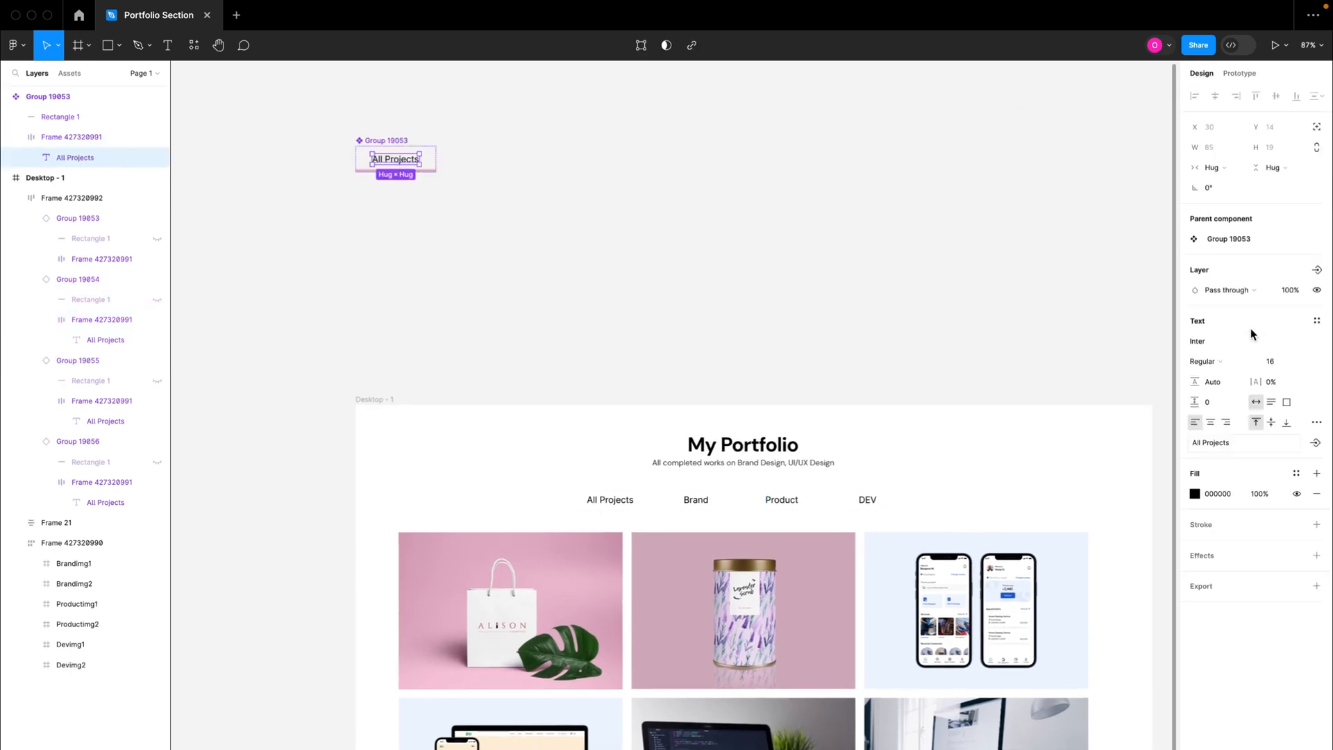
click(1195, 492)
drag(1057, 584, 1024, 603)
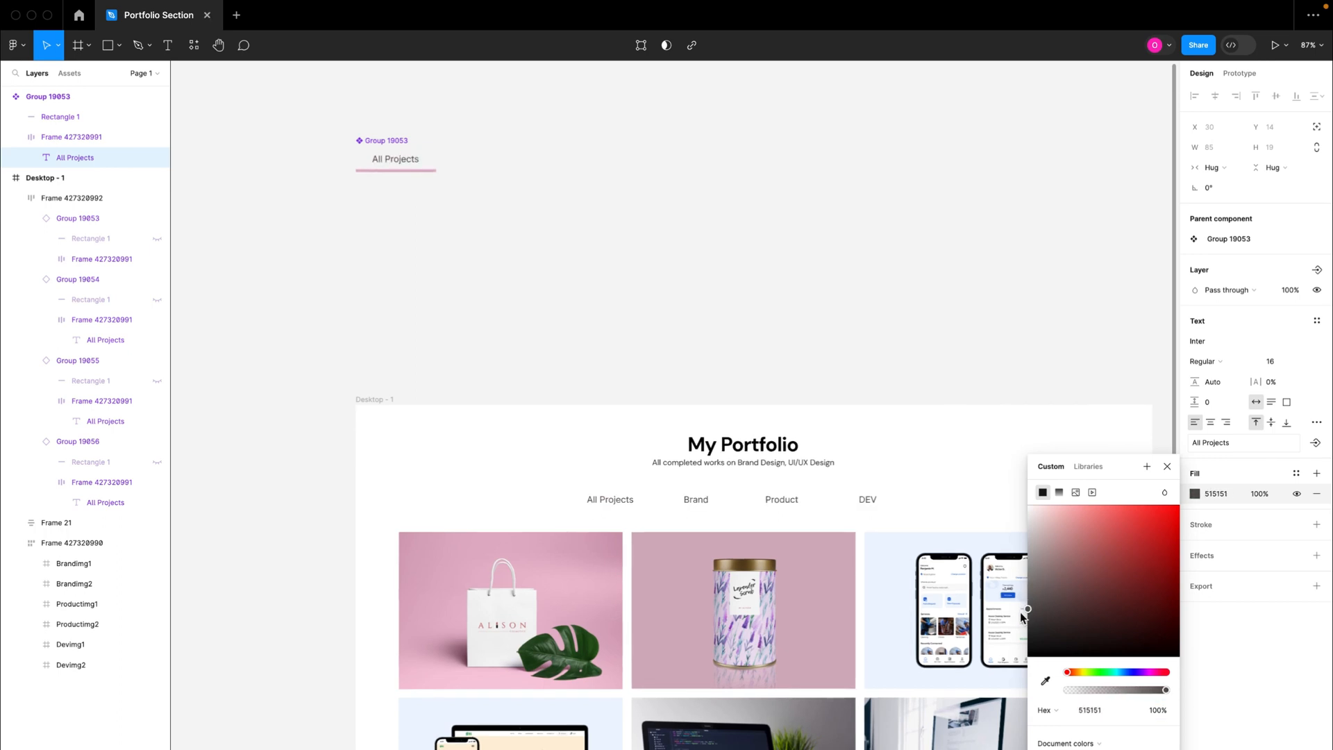
click(943, 393)
Step: Add an action to the Brand tab's on-click interaction that sets the brandTxt variable to black 000000
scroll(916, 451, down, 2)
scroll(685, 384, down, 1)
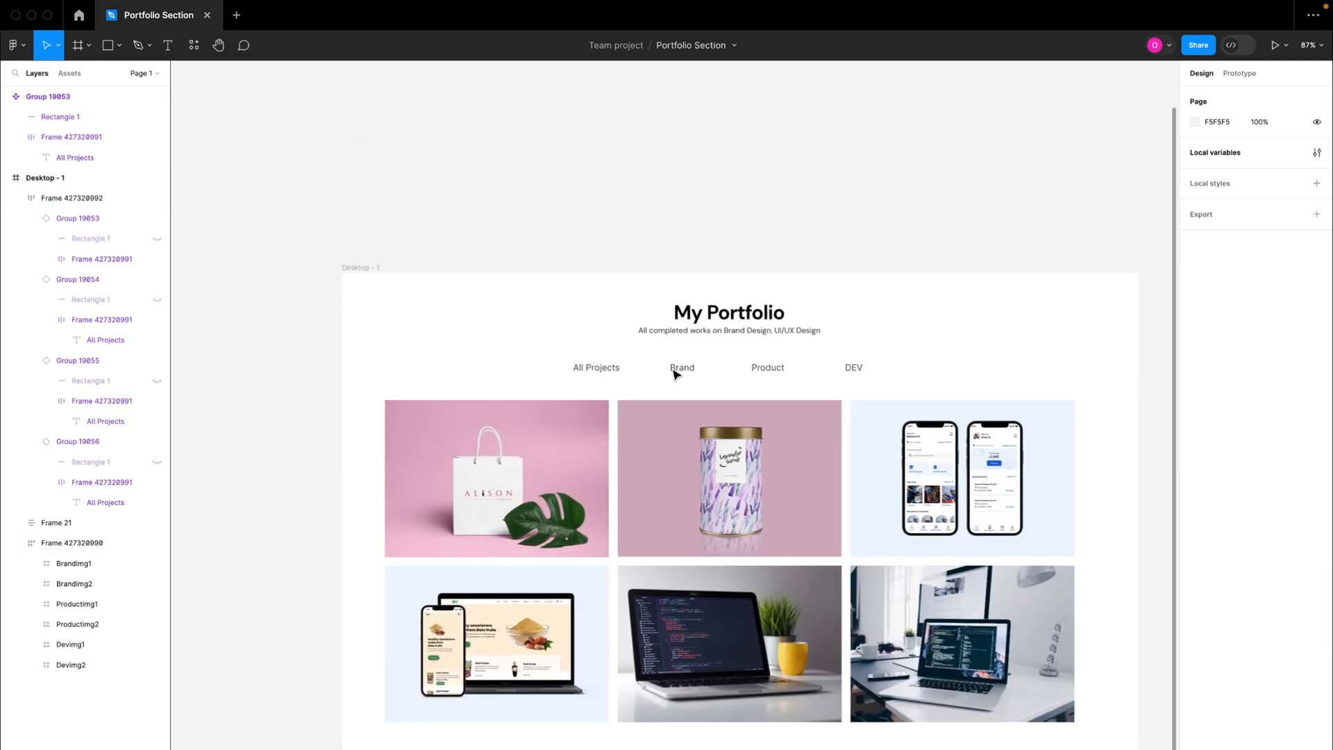
scroll(679, 372, down, 2)
double_click(664, 309)
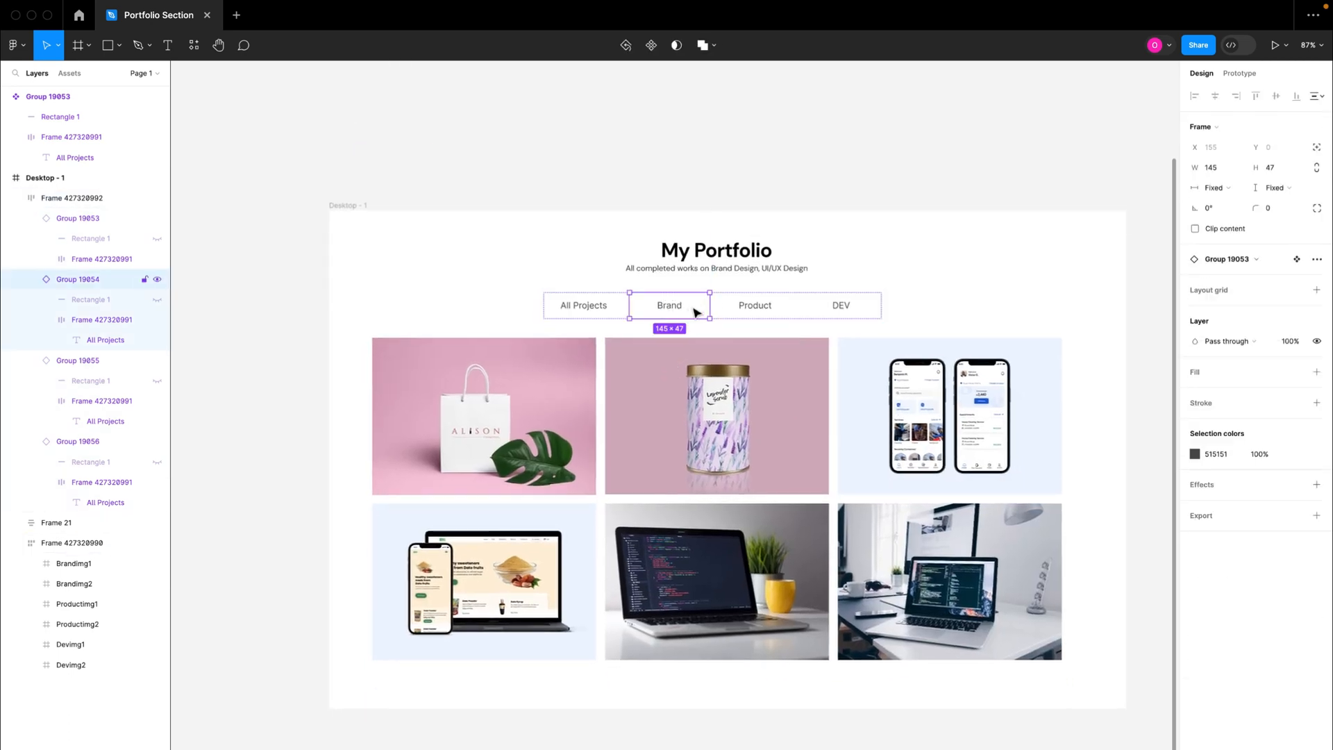
scroll(691, 314, down, 2)
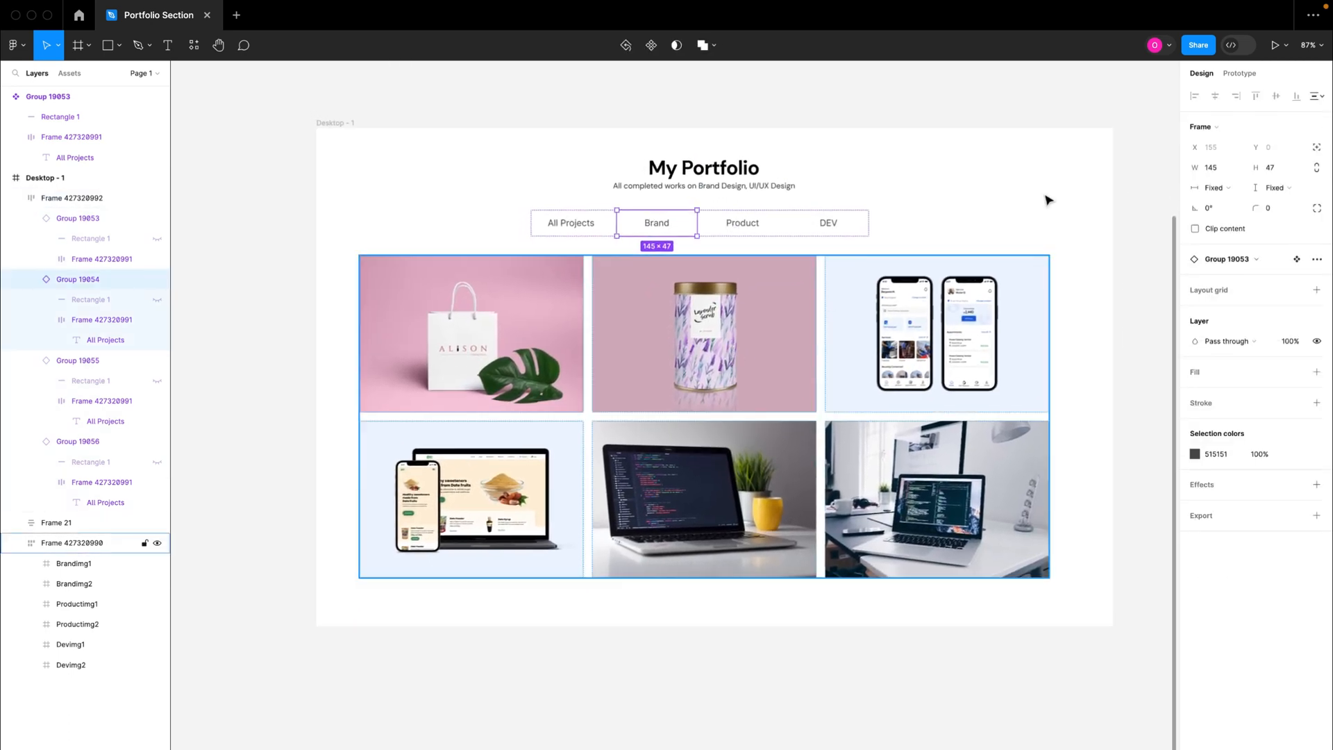
click(1238, 73)
click(1264, 121)
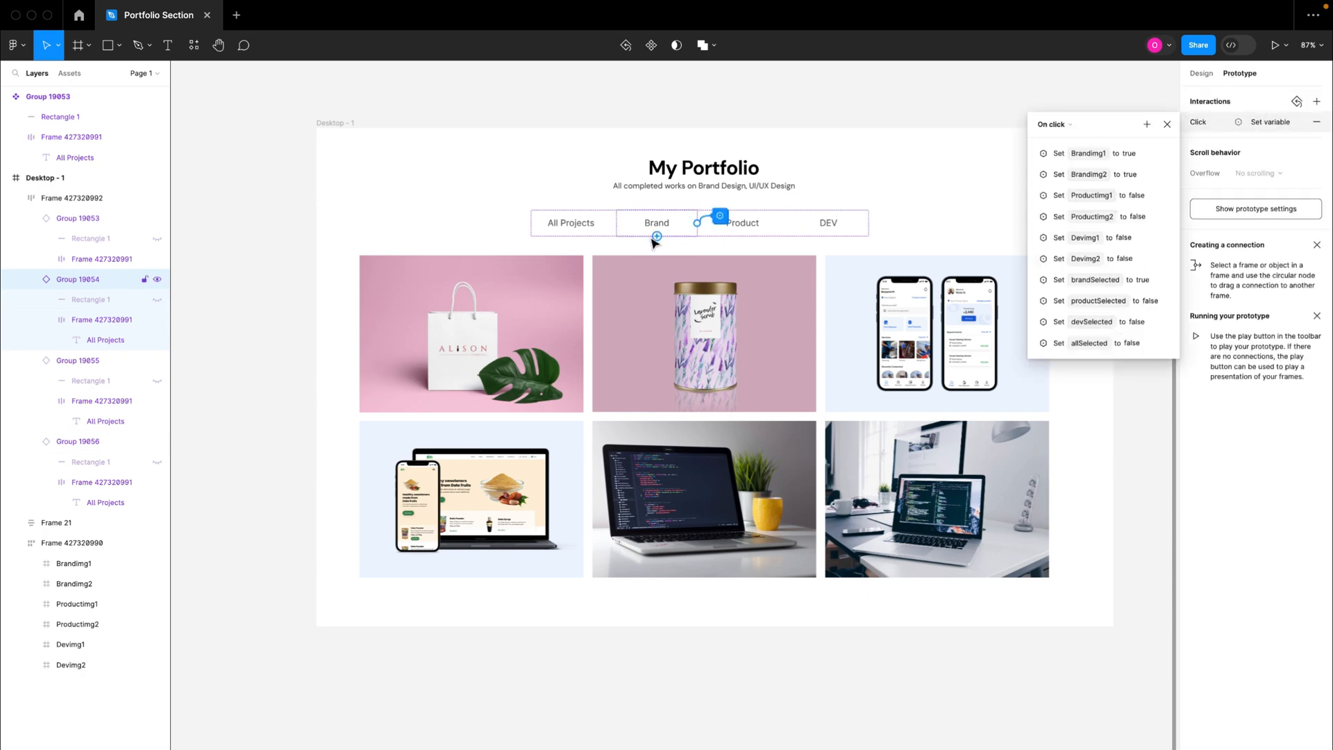
scroll(657, 225, up, 3)
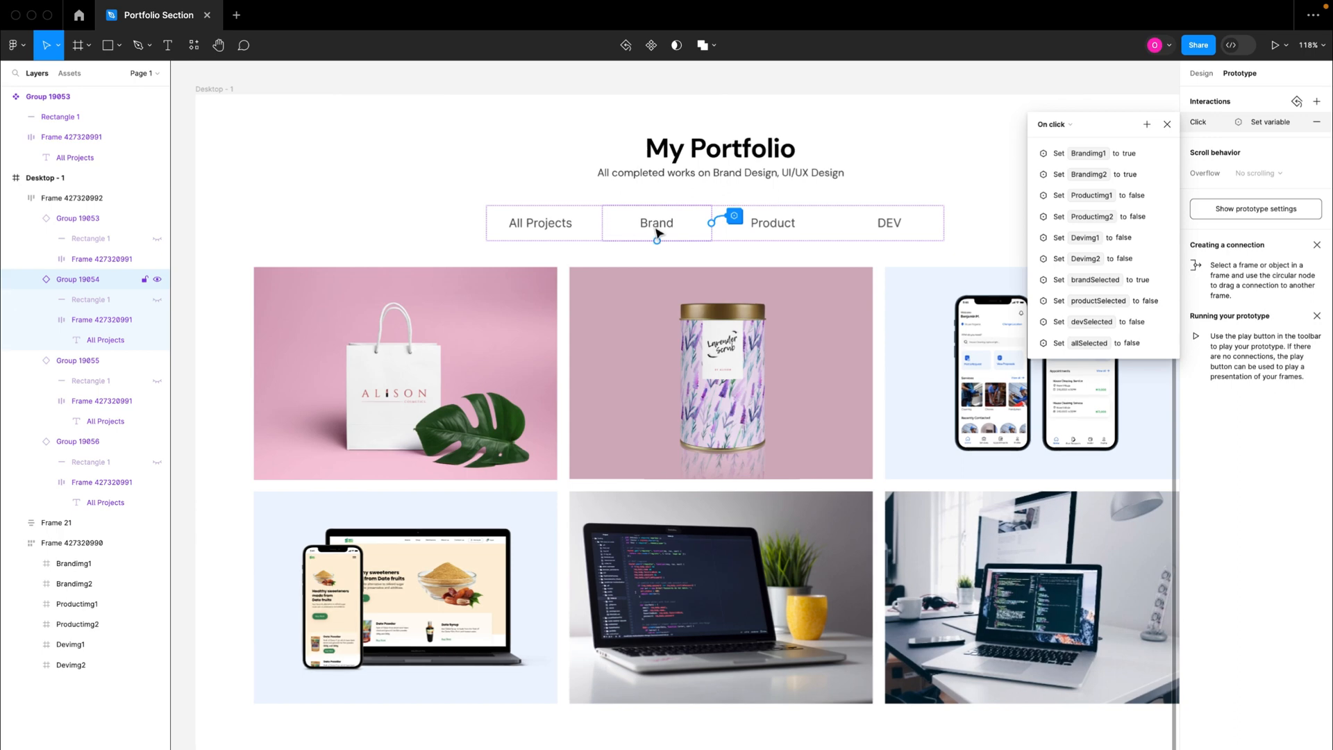
click(1147, 125)
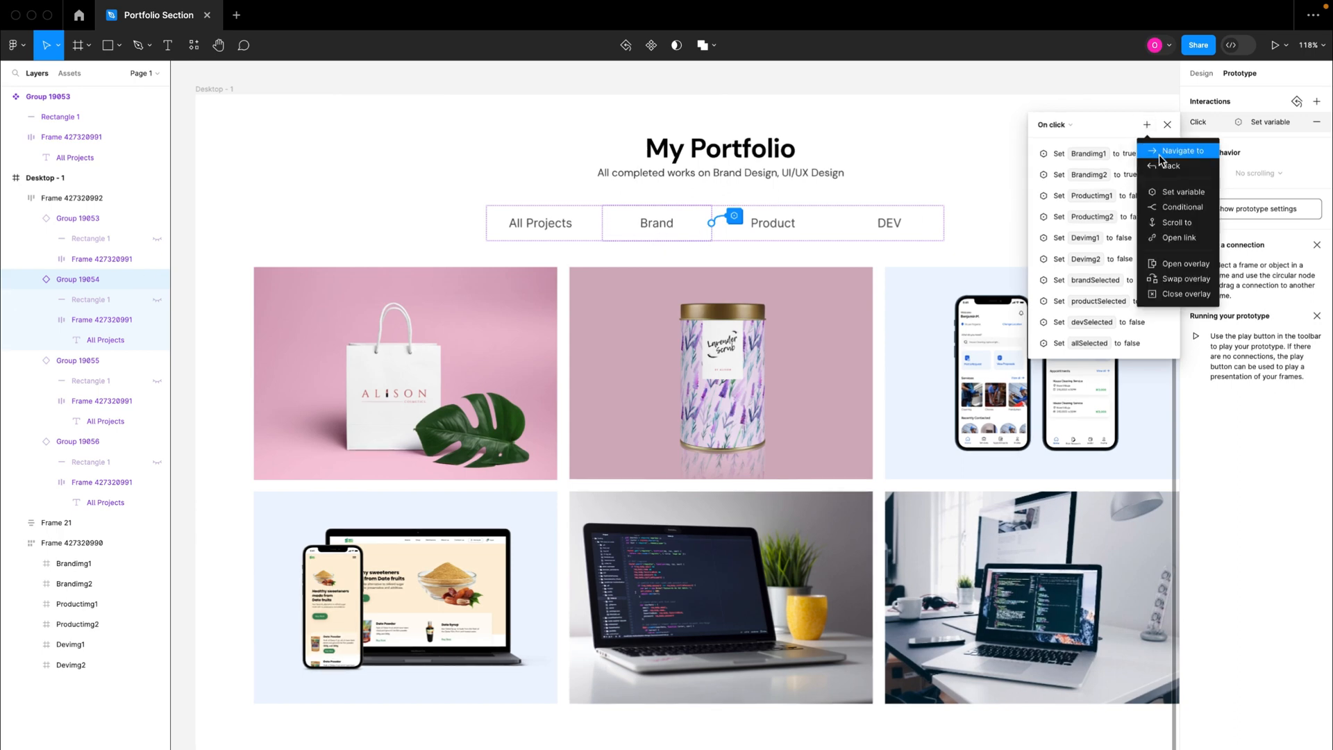
click(1172, 192)
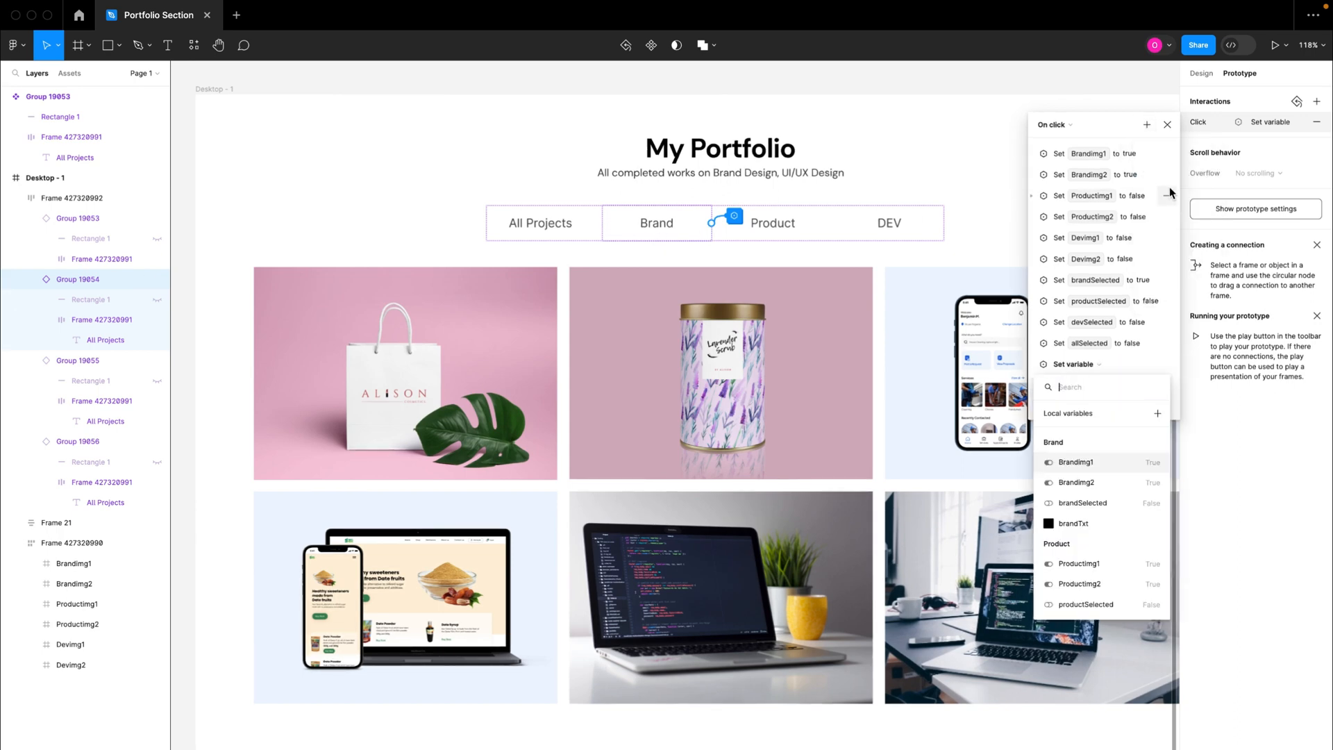
click(1087, 524)
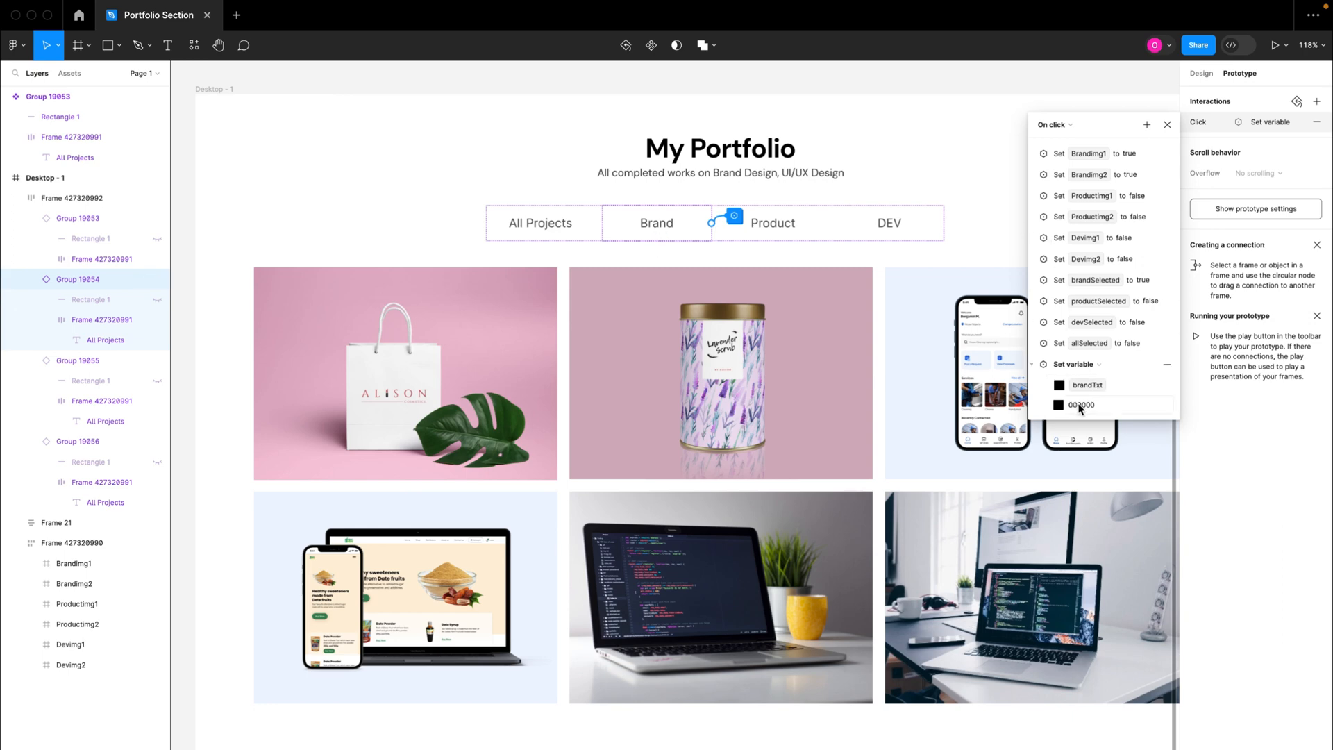
click(1034, 368)
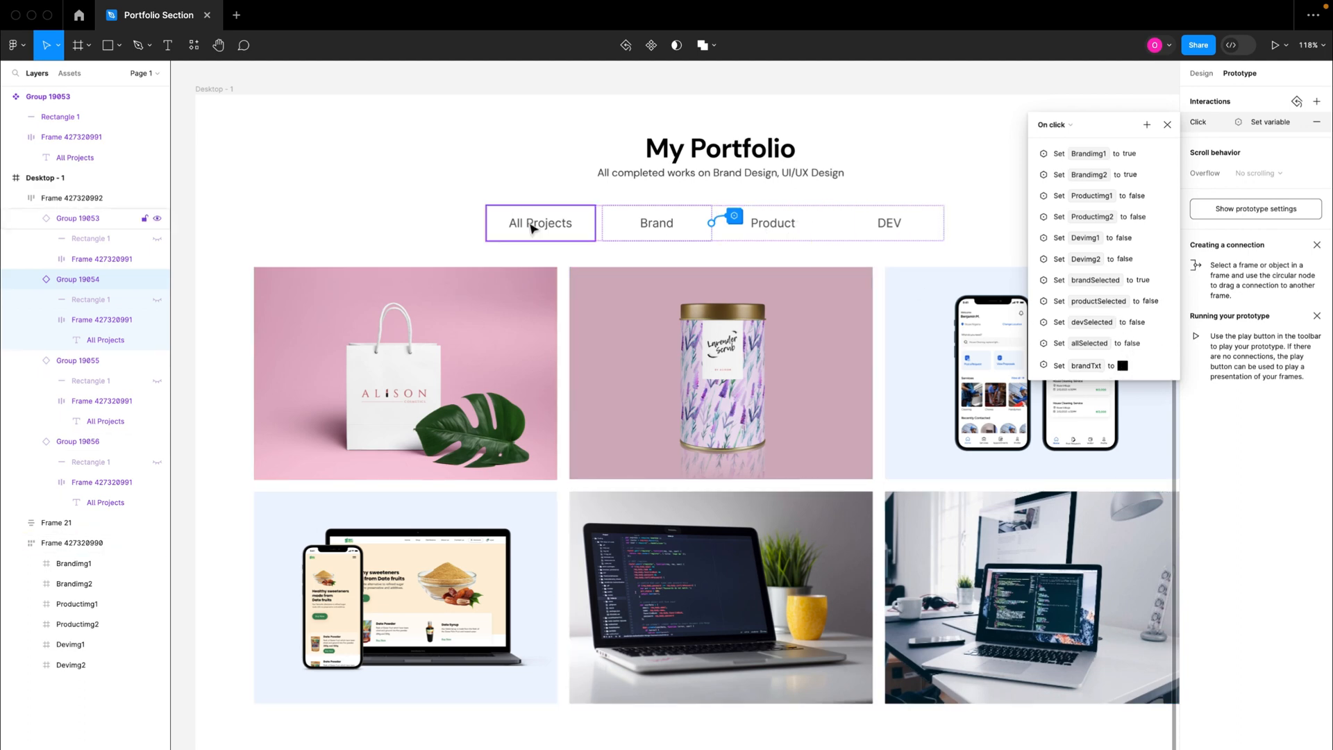
Step: Copy the hex code 515151 of the text colour from the main tab component's selection colors
click(792, 226)
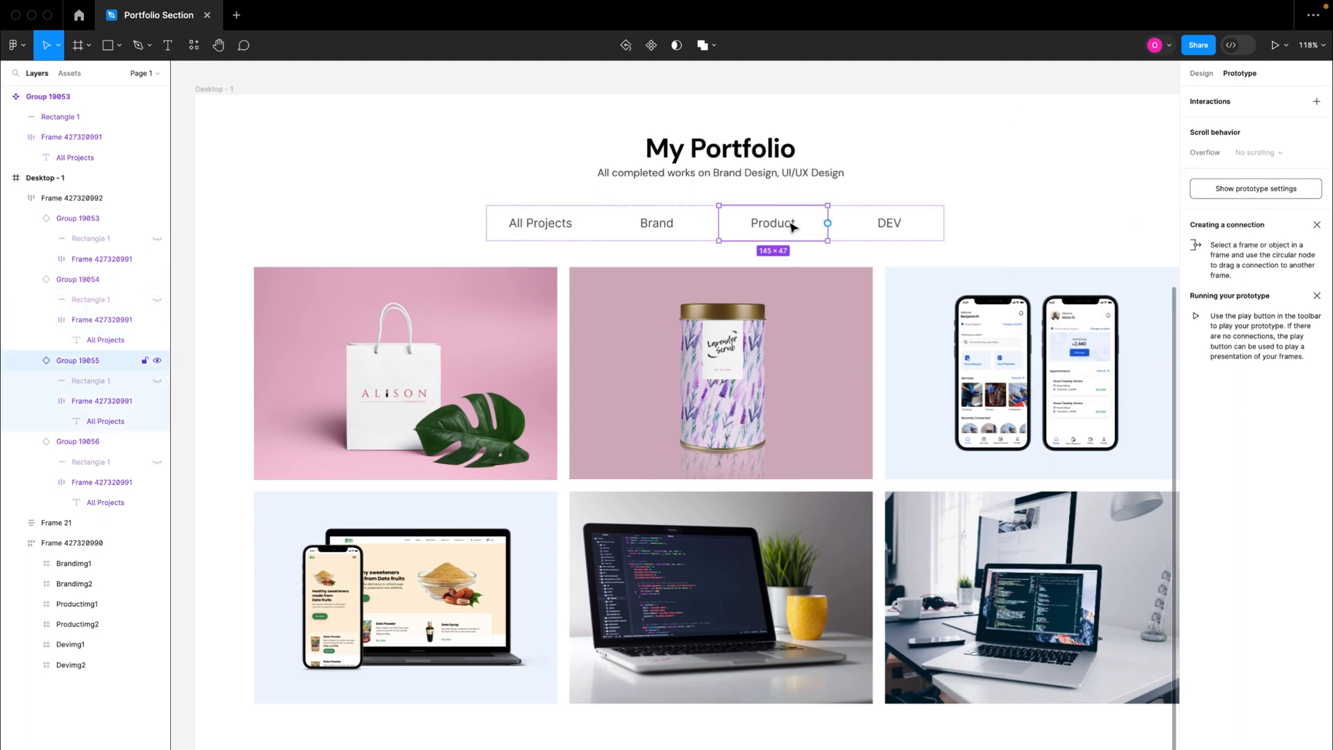
scroll(515, 131, up, 10)
click(393, 198)
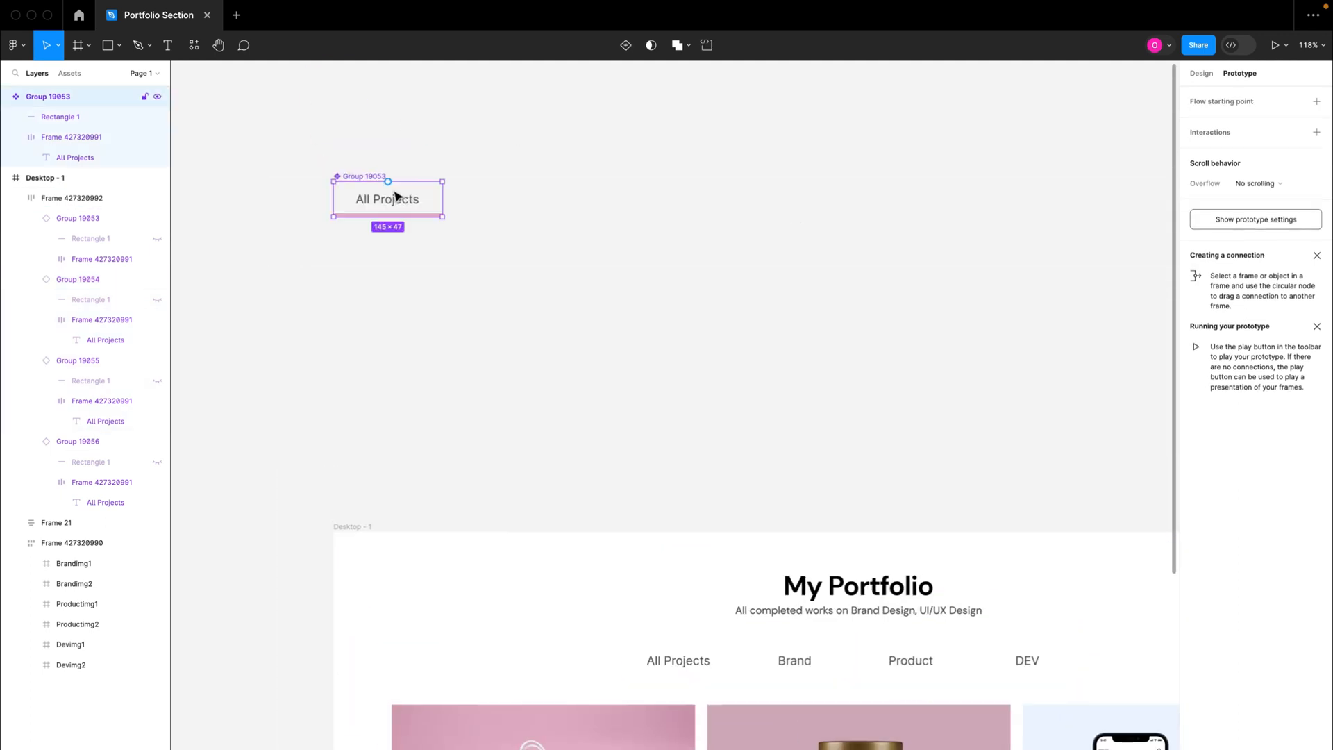
click(1199, 75)
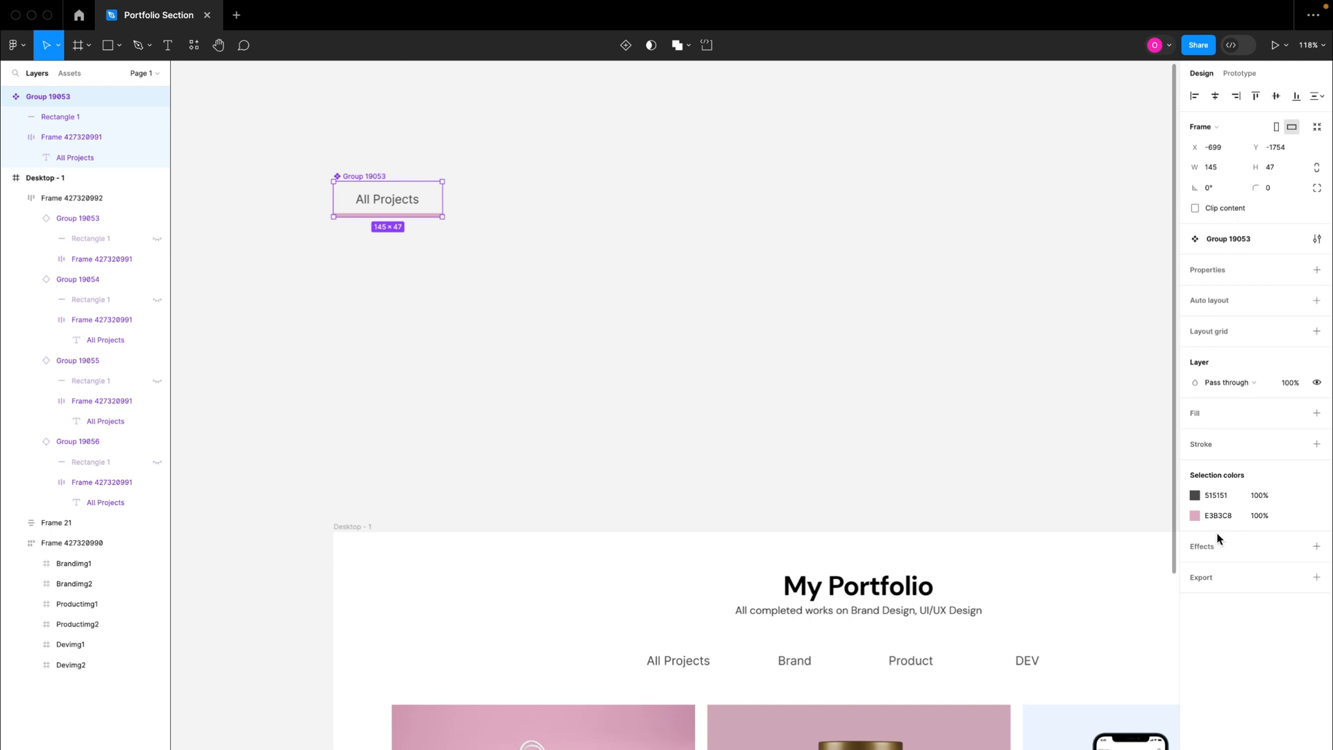
click(1216, 496)
click(1081, 381)
Step: Reopen the Brand tab's on-click interaction and check the colour assigned by its brandTxt action
scroll(1080, 383, down, 6)
scroll(1080, 382, right, 2)
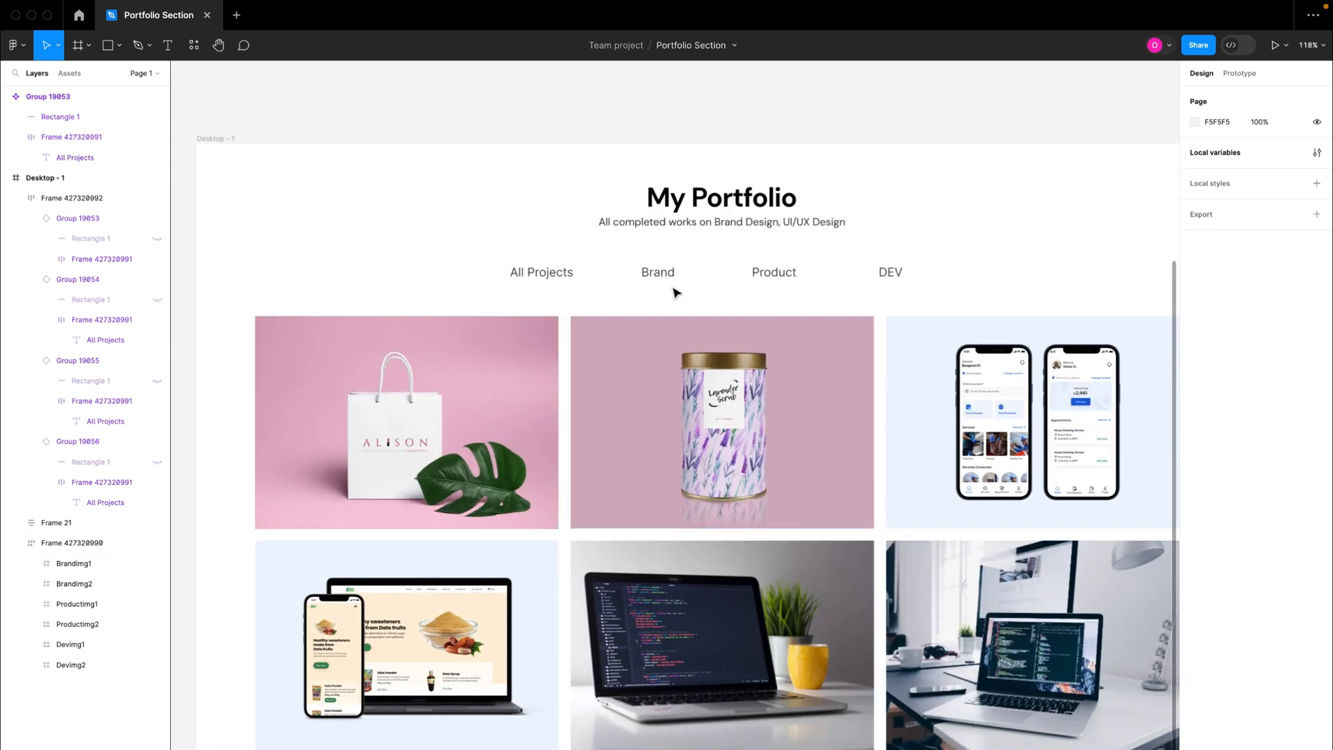
click(656, 274)
click(660, 276)
click(1233, 74)
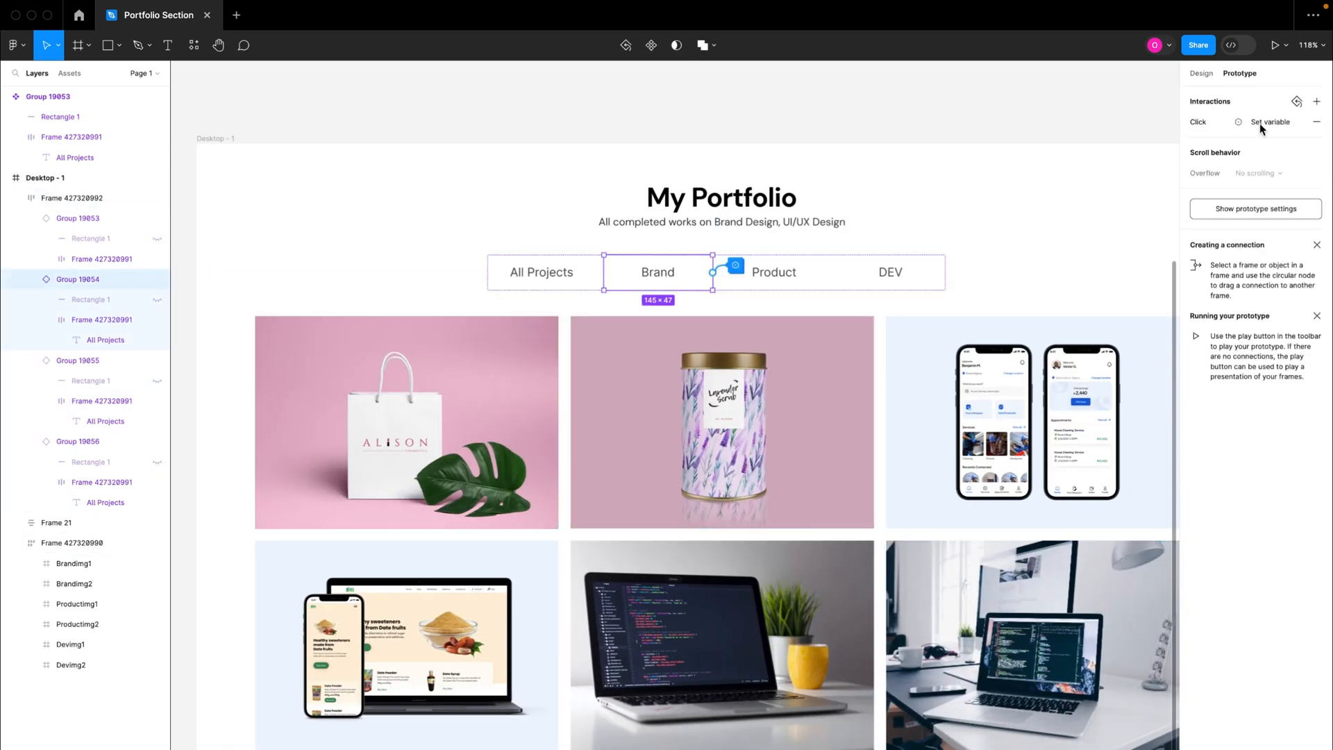
click(1268, 123)
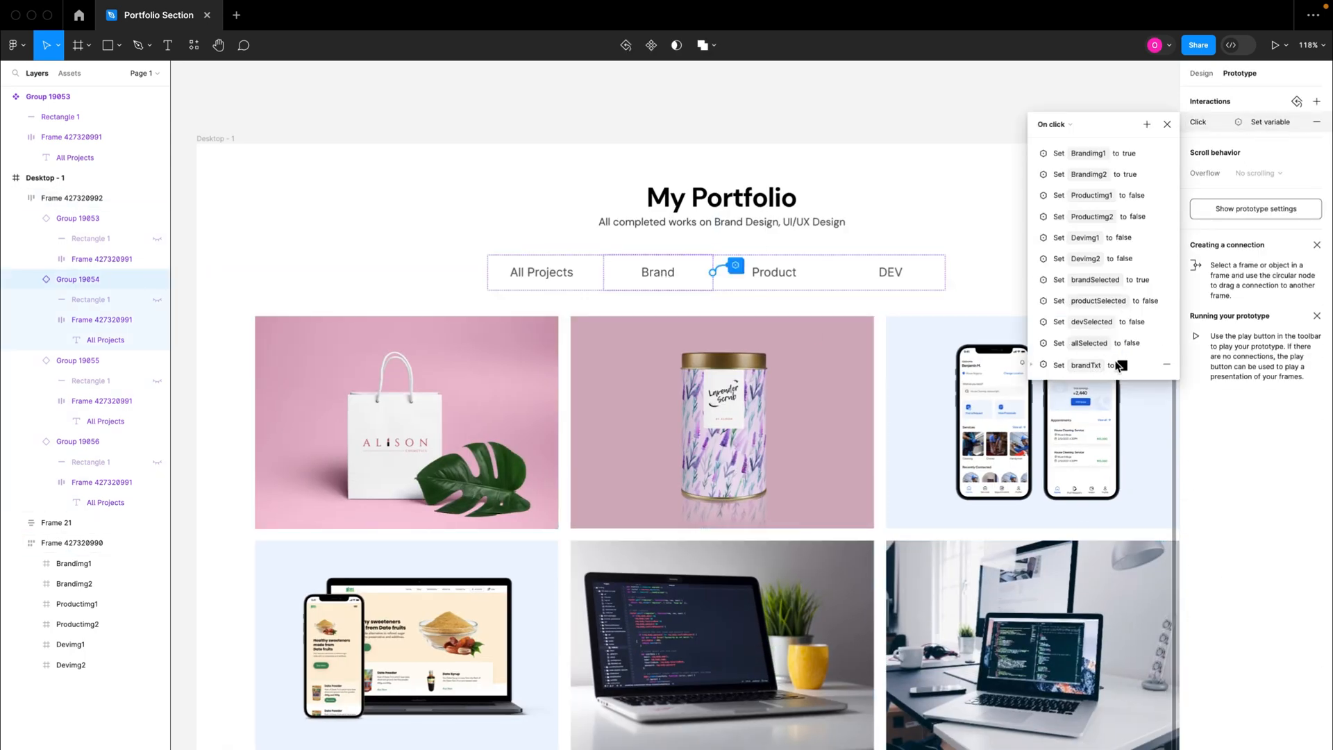
click(1034, 368)
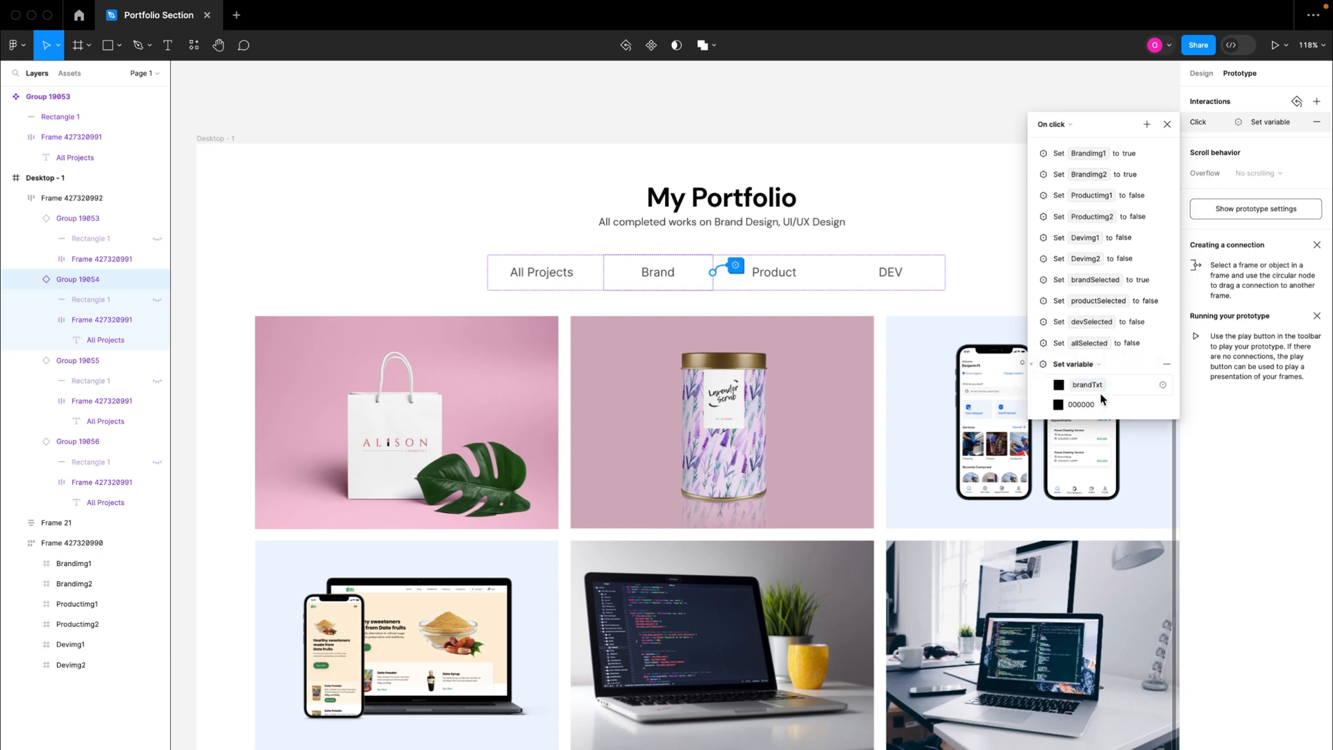
click(1034, 368)
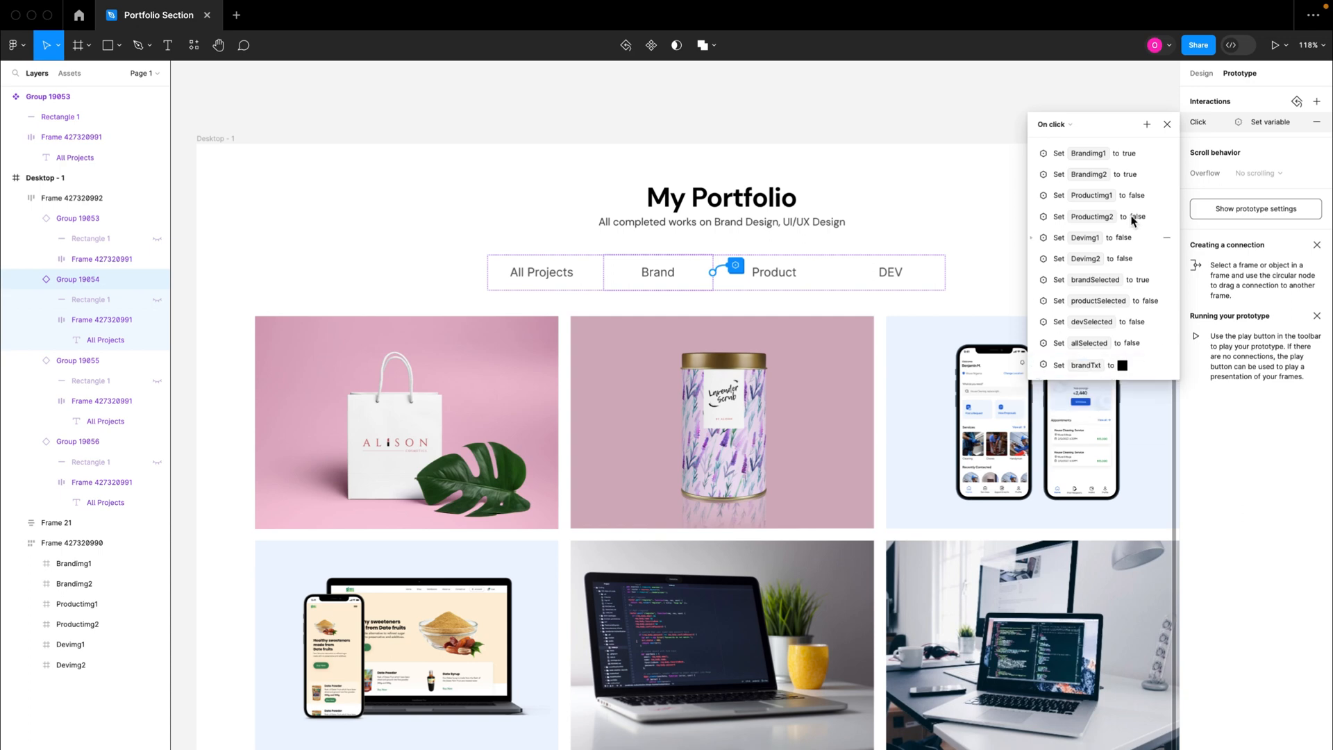
Step: Add an action to the Brand tab's on-click interaction that sets the productTxt variable to 515151
click(1148, 124)
click(1185, 205)
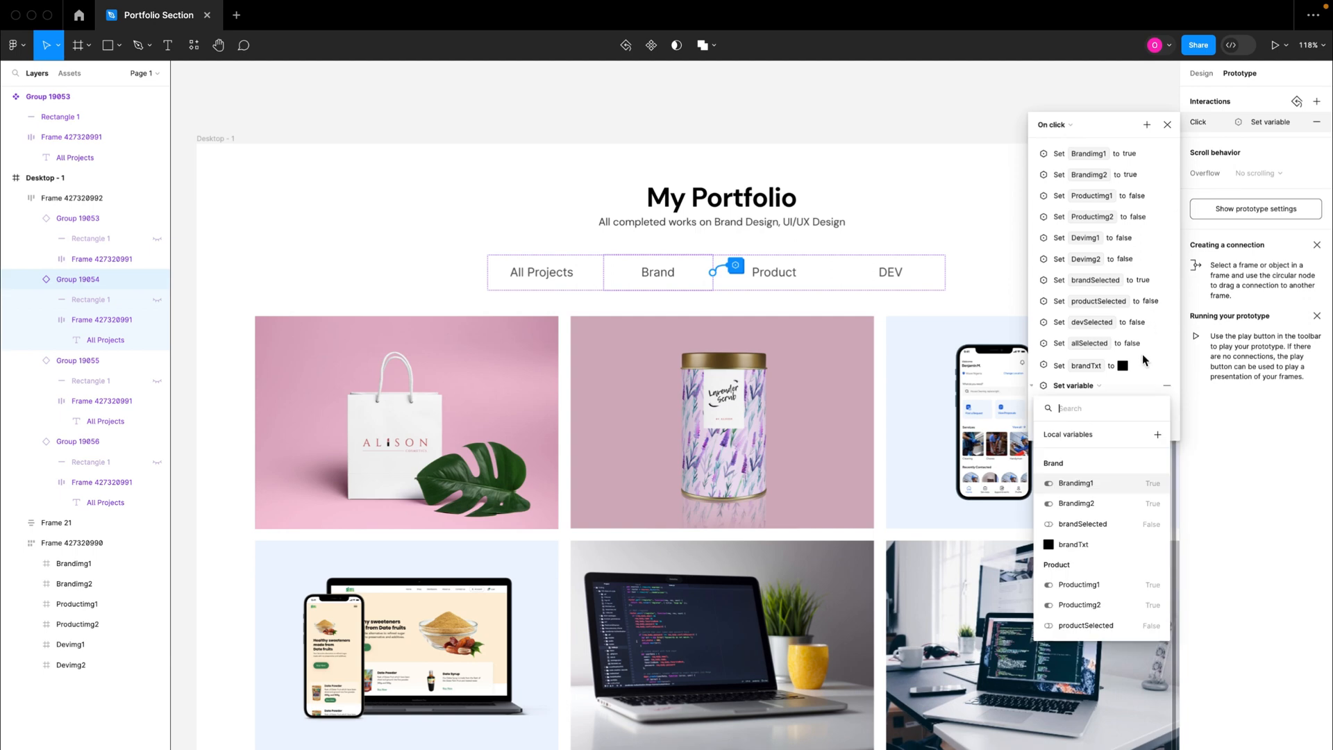
scroll(1070, 576, down, 2)
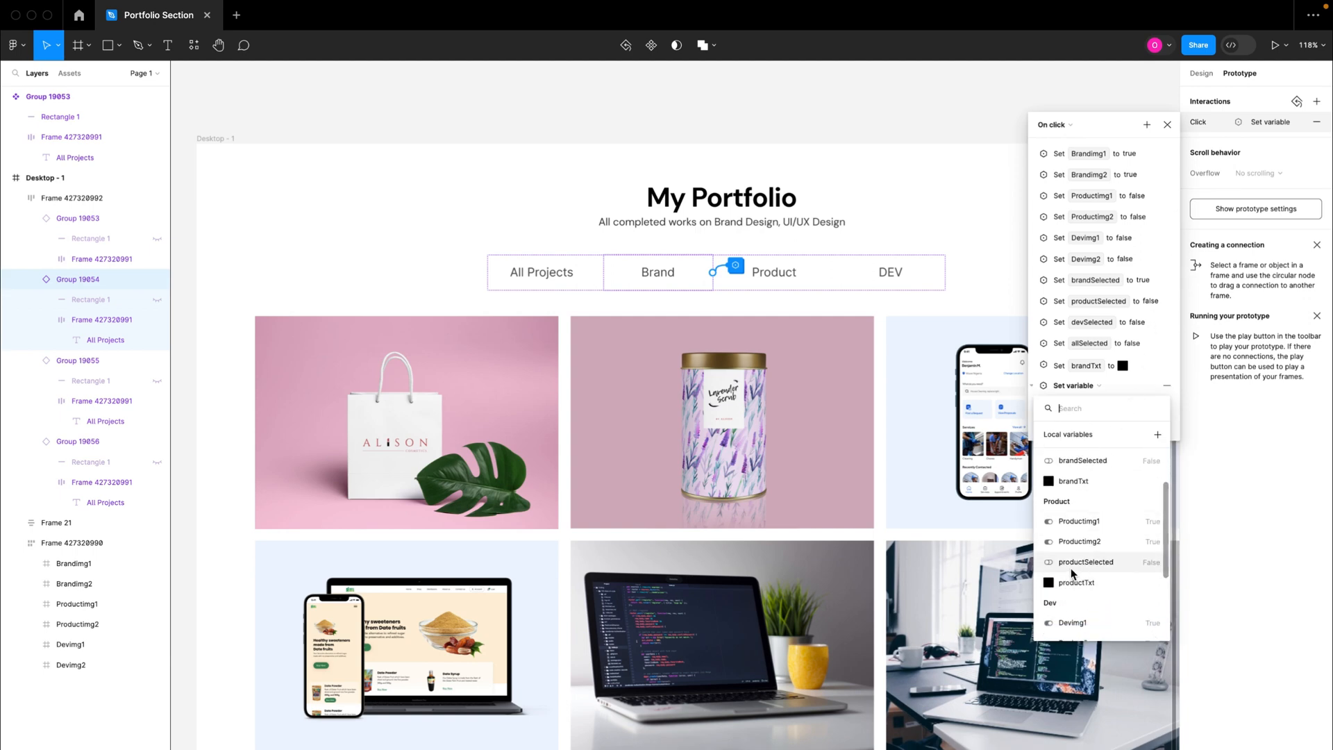
click(1078, 583)
click(1083, 425)
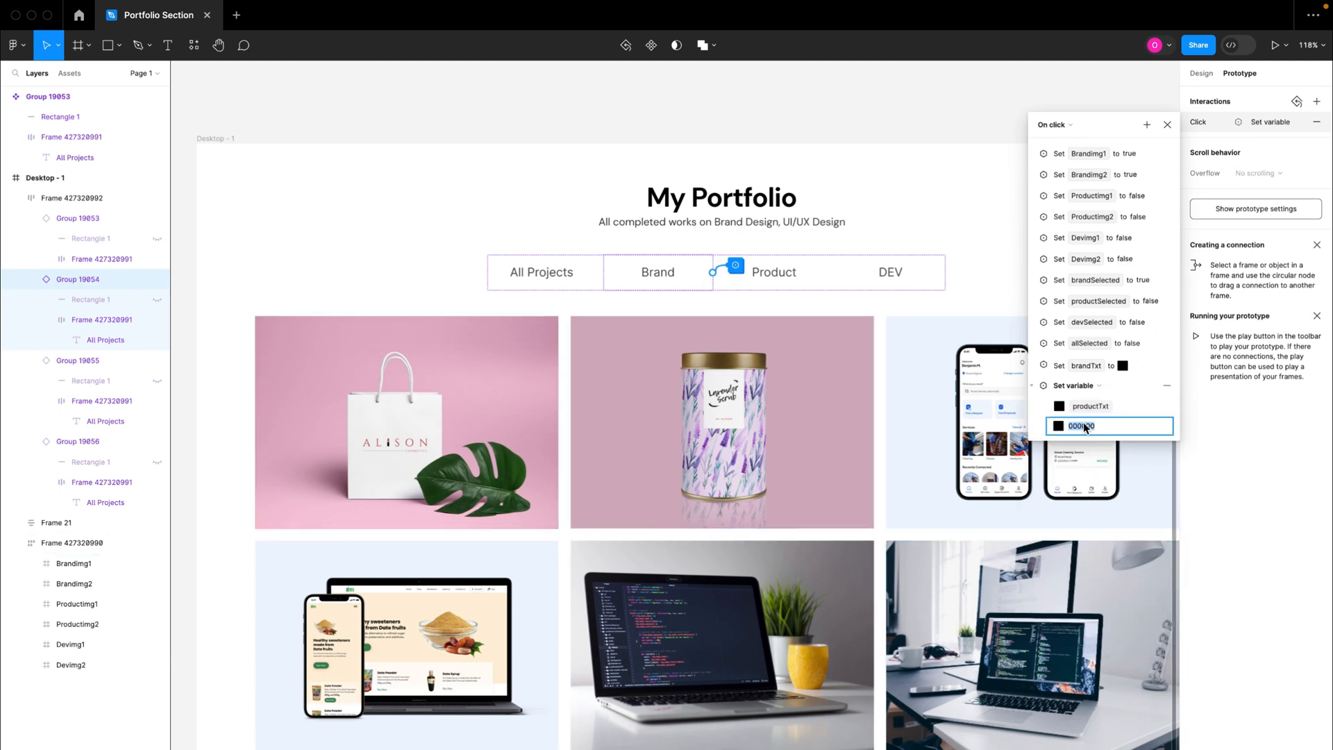
text(515151)
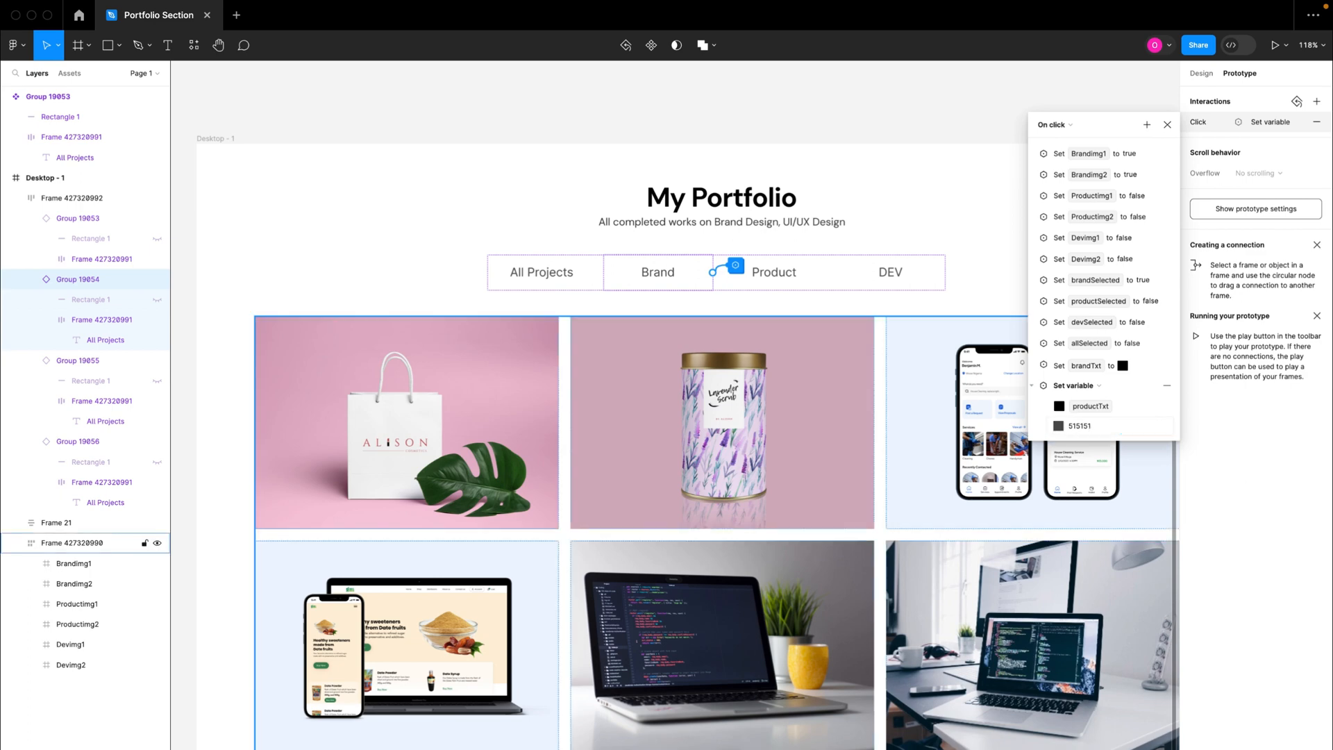
Step: Add an action to the Brand tab's on-click interaction that sets the devTxt variable to 515151
key(Return)
click(1033, 386)
click(1148, 124)
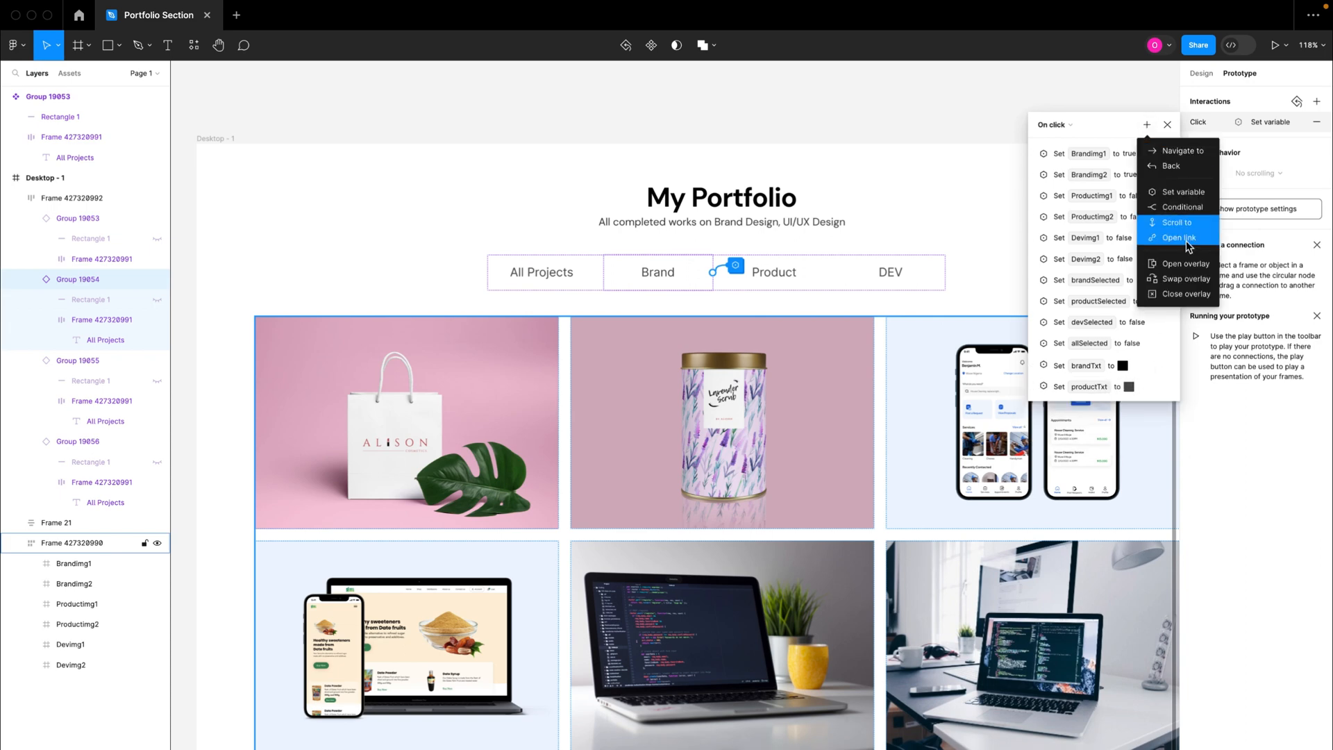
click(1182, 191)
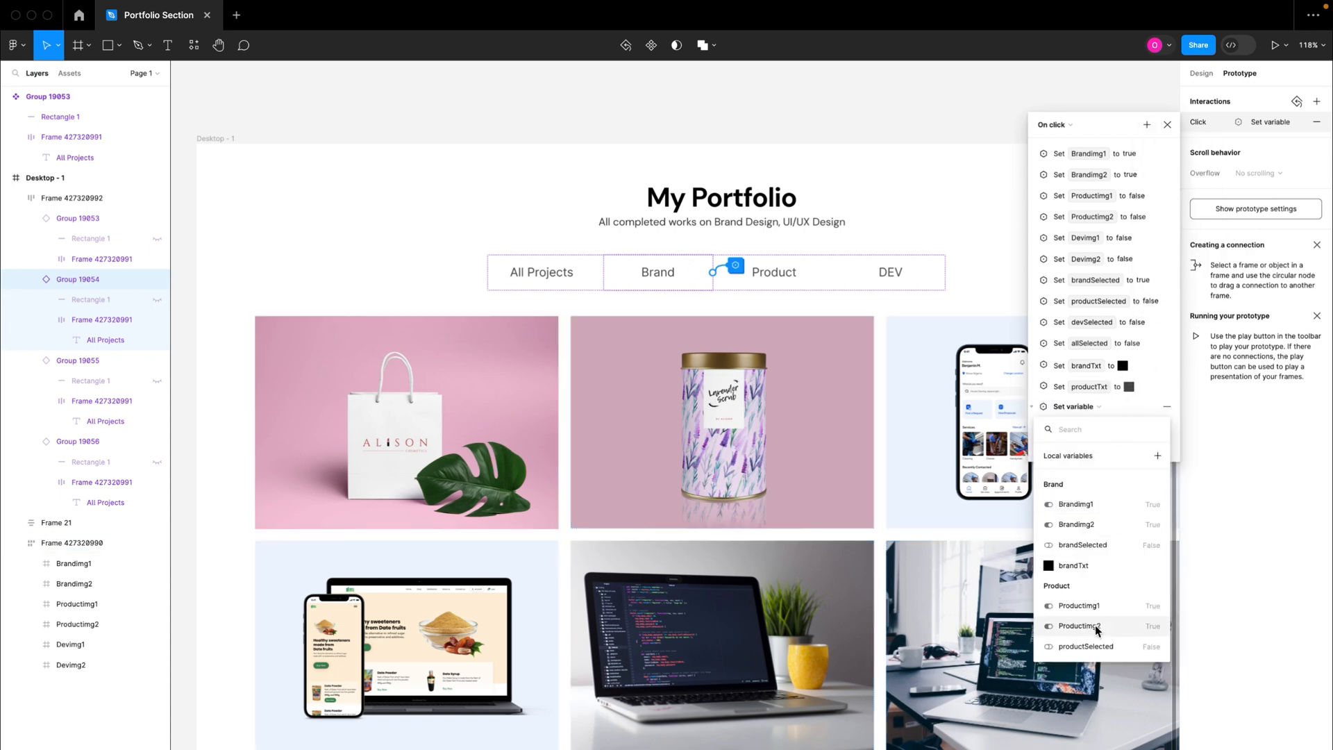
scroll(1096, 629, down, 4)
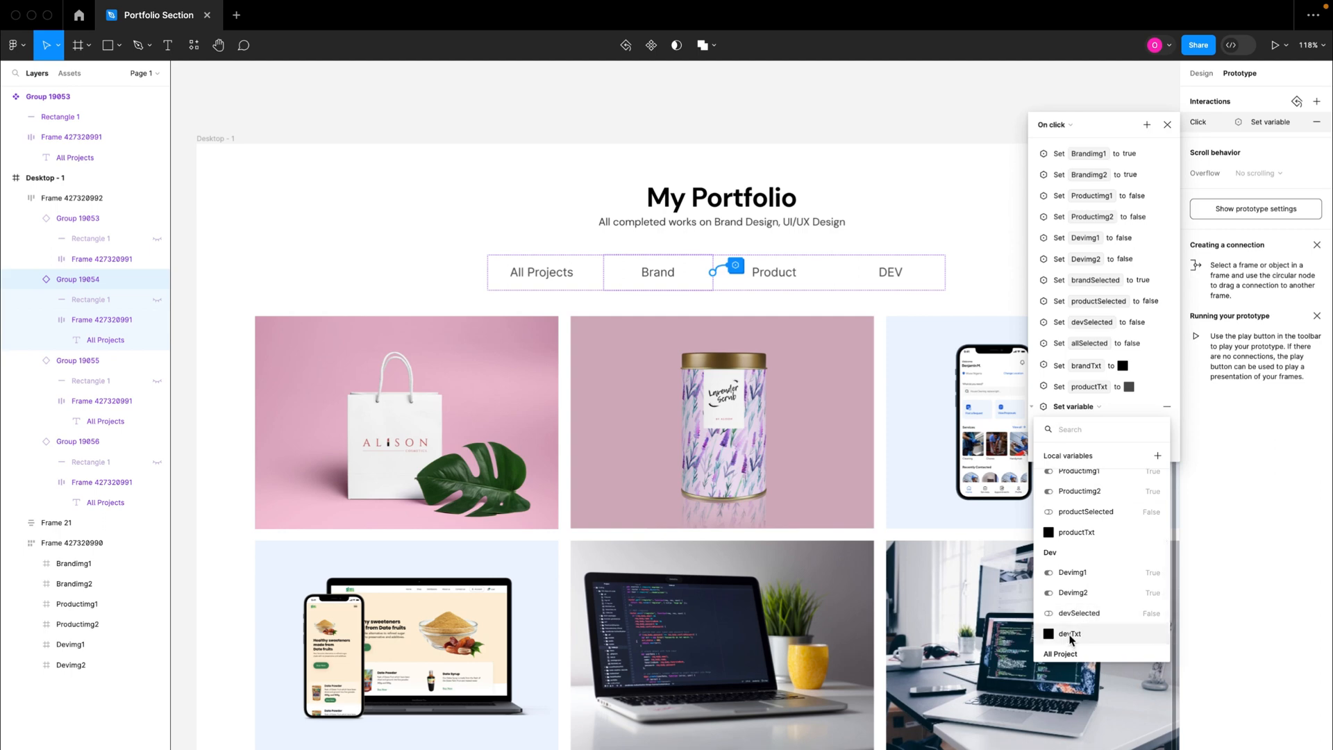
click(1072, 639)
click(1081, 448)
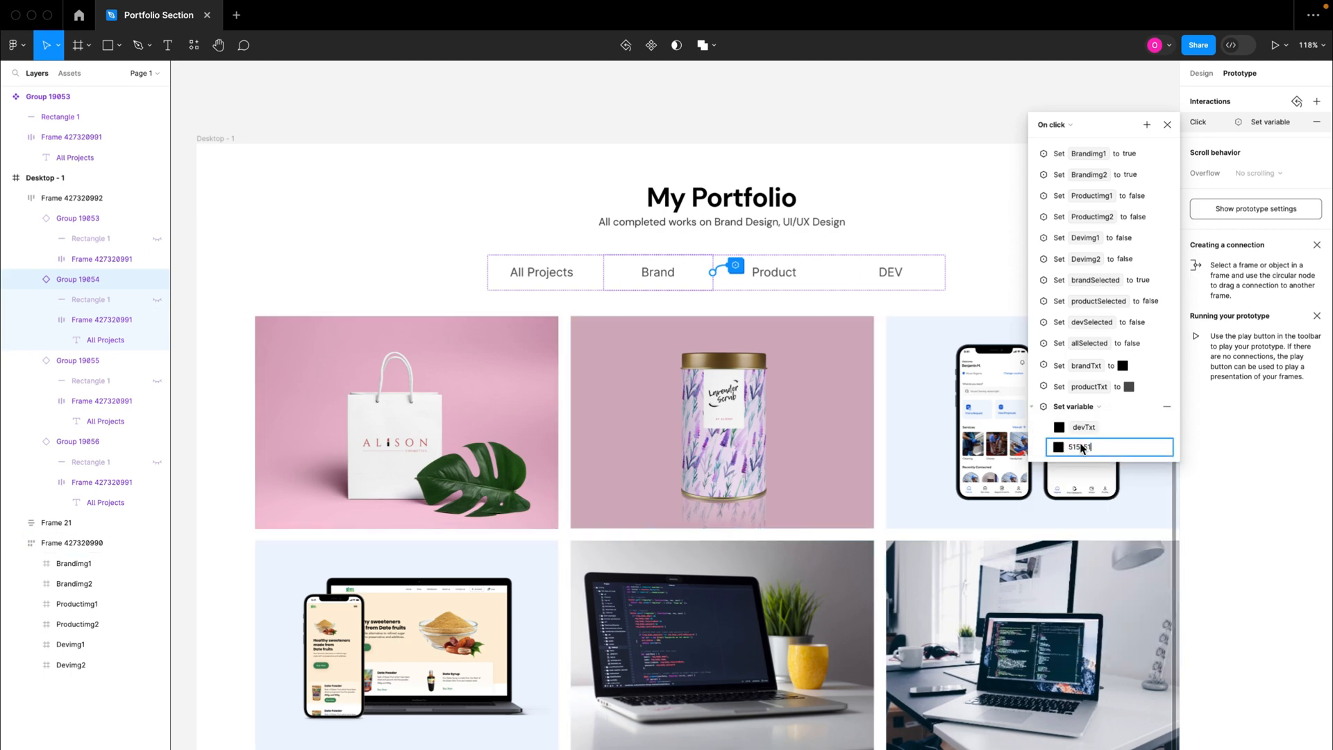
text(515151)
click(1034, 408)
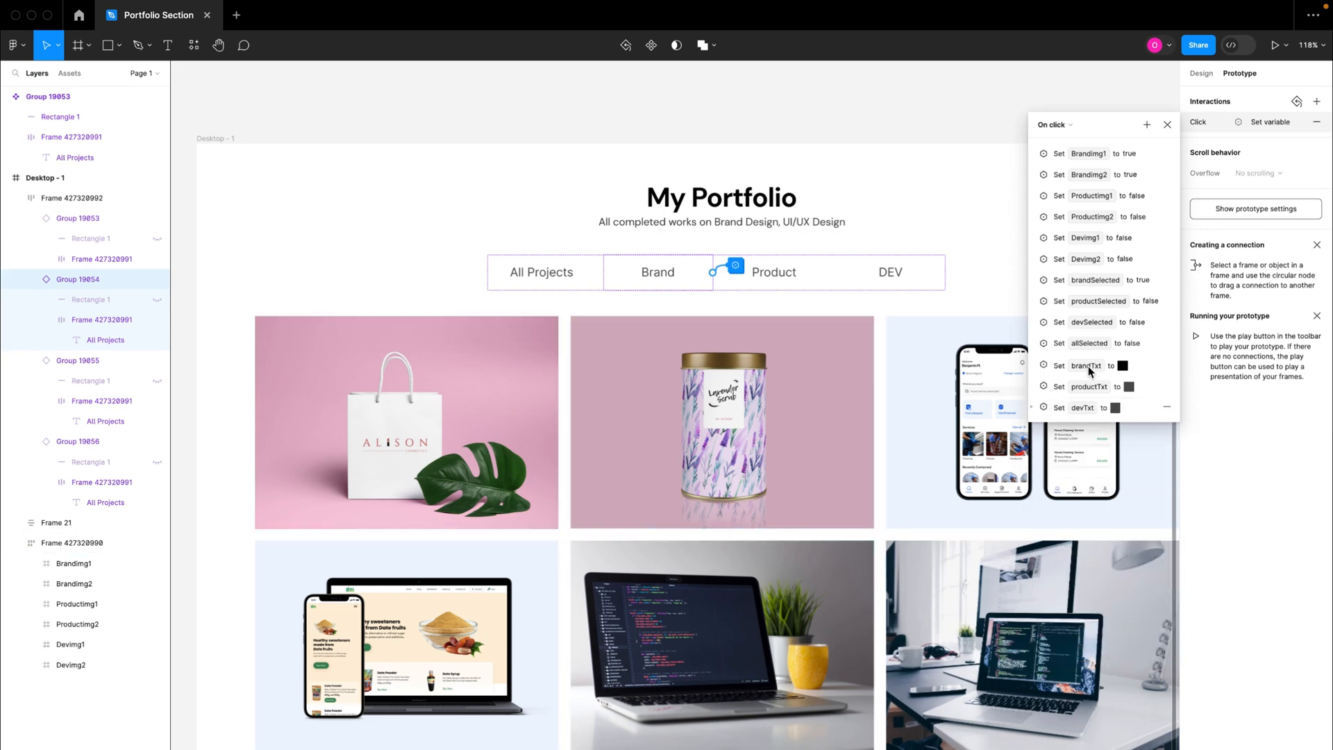
Step: Add an action to the Brand tab's on-click interaction that sets the allTxt variable to 515151, and close the interaction
click(1147, 125)
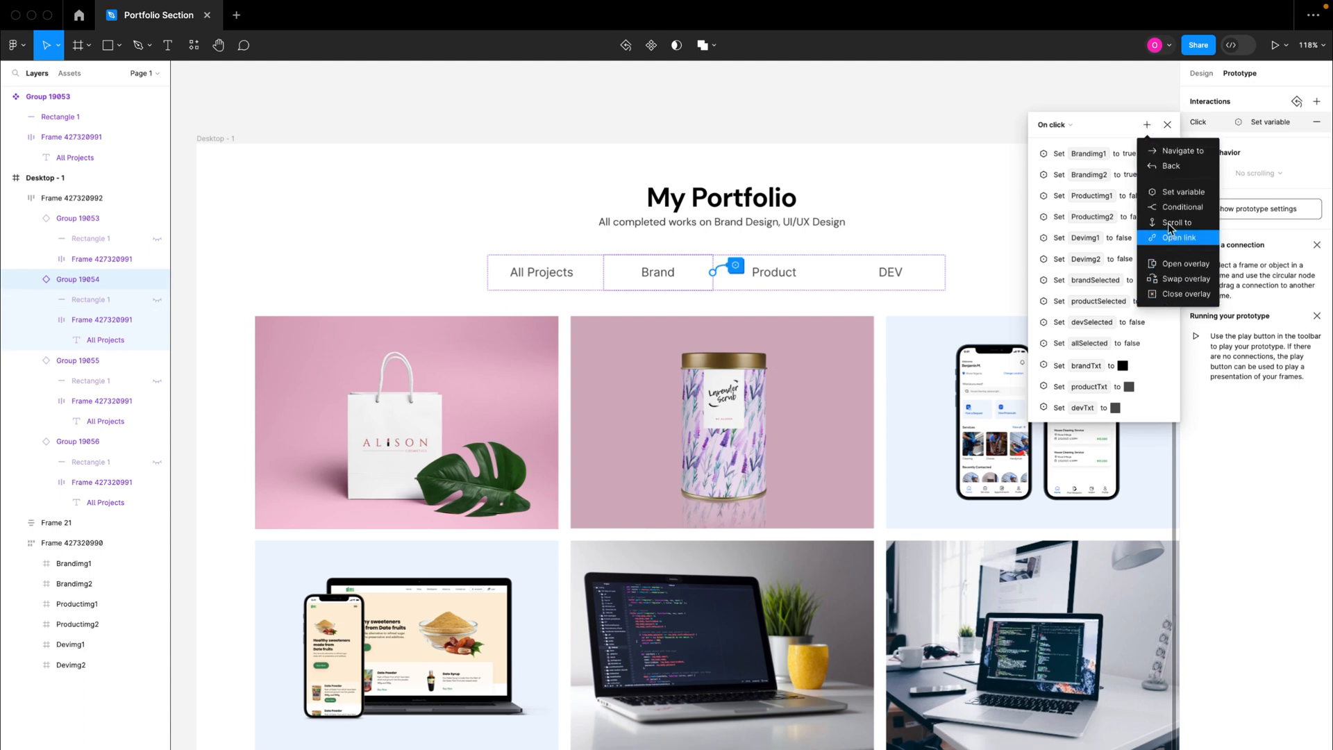
click(1167, 200)
scroll(1069, 625, down, 5)
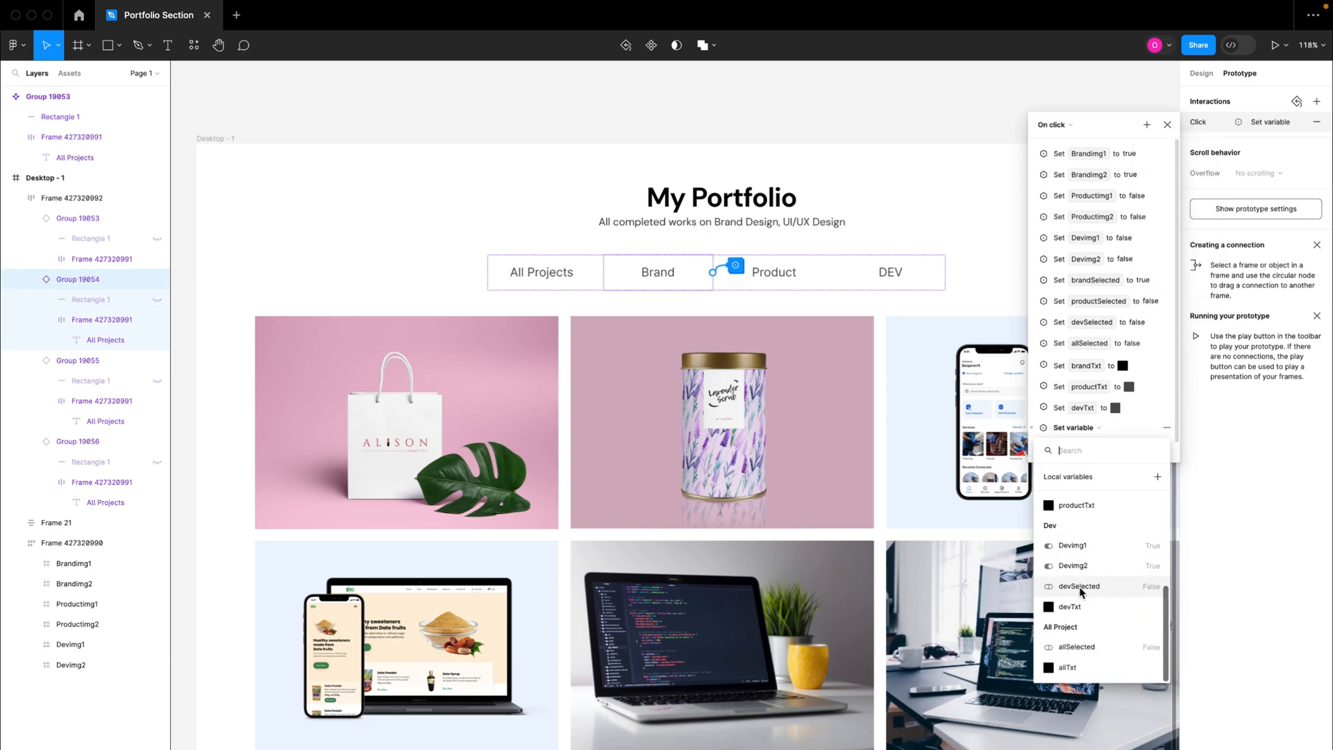
click(1072, 668)
click(1083, 458)
text(515151)
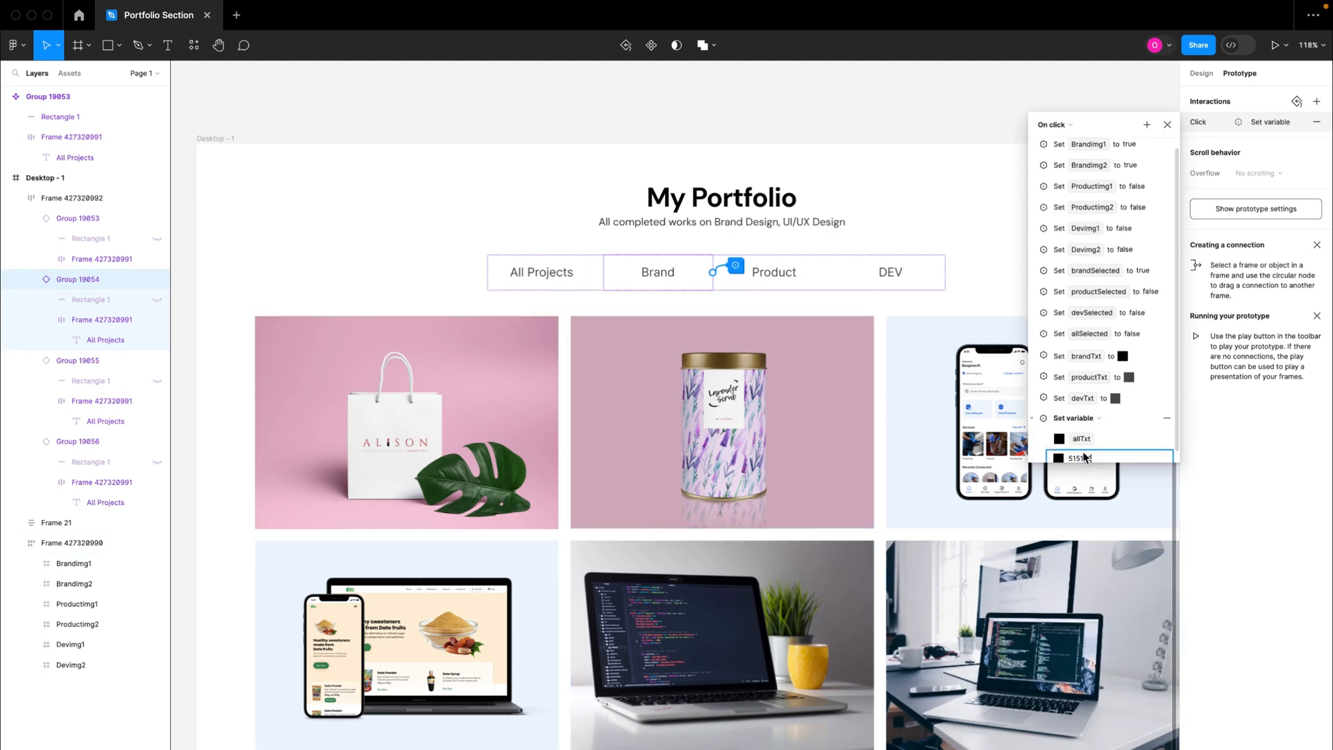
key(Return)
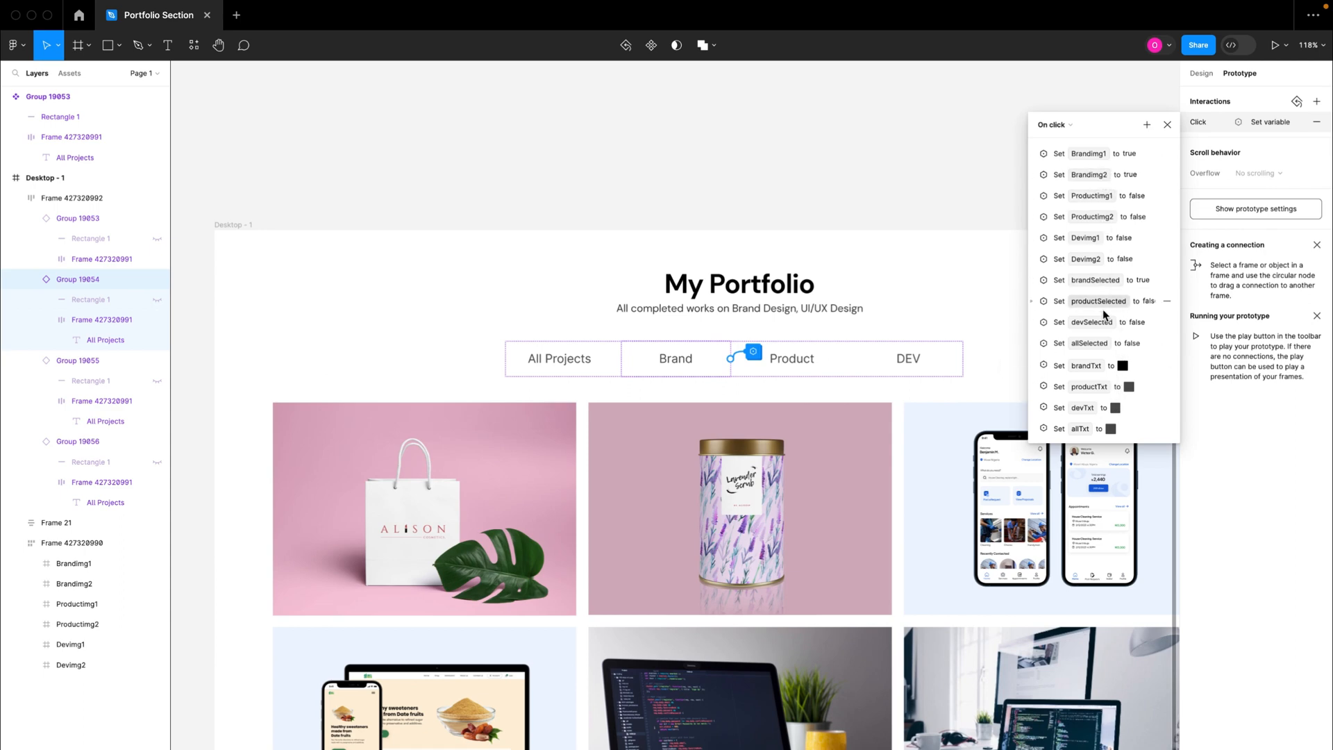
scroll(791, 435, down, 5)
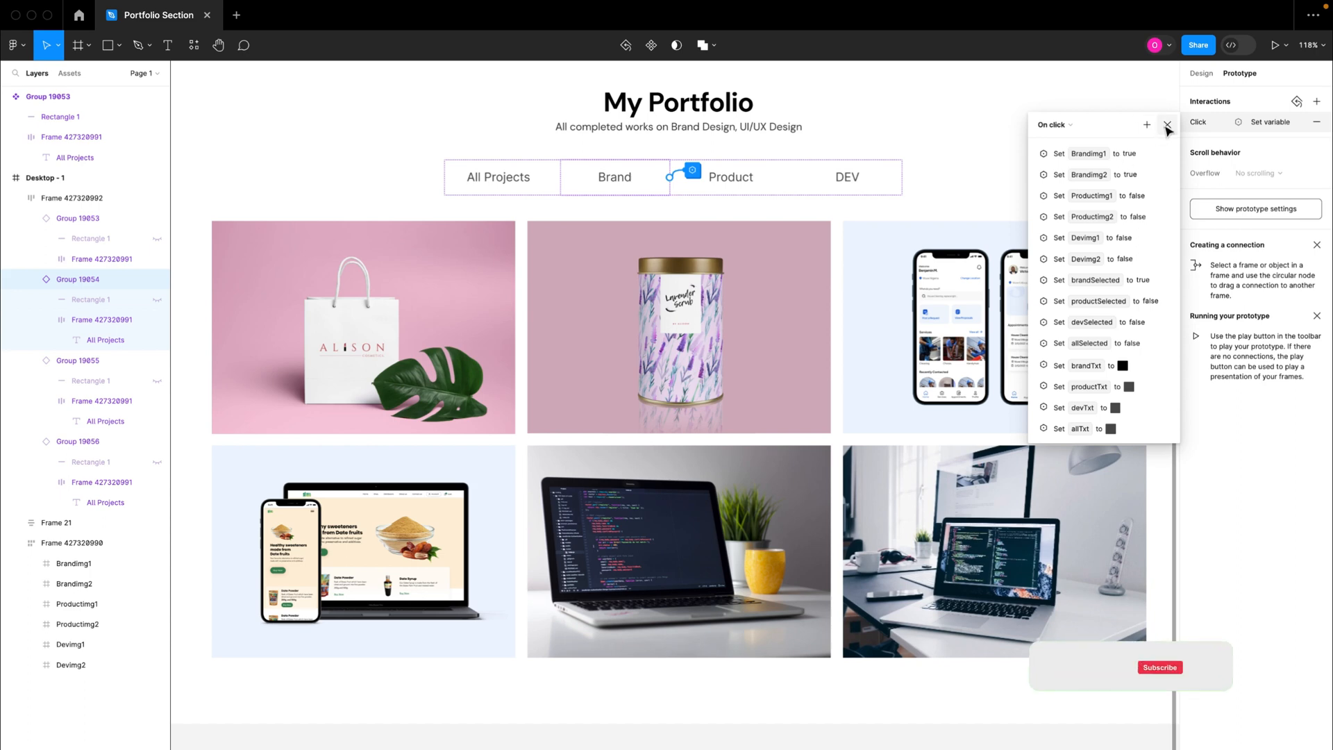
click(1167, 126)
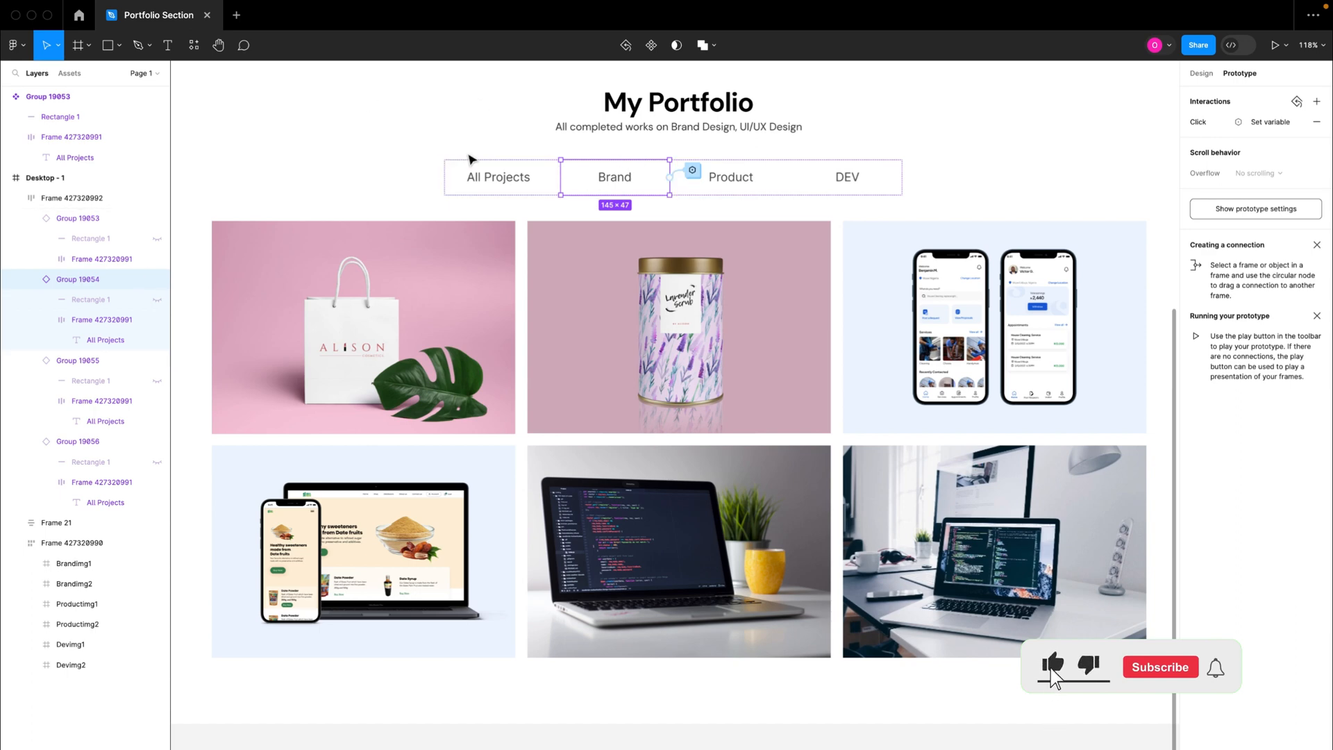
Step: Run the prototype preview, test the Brand tab, and return to the Portfolio Section design file
click(1275, 48)
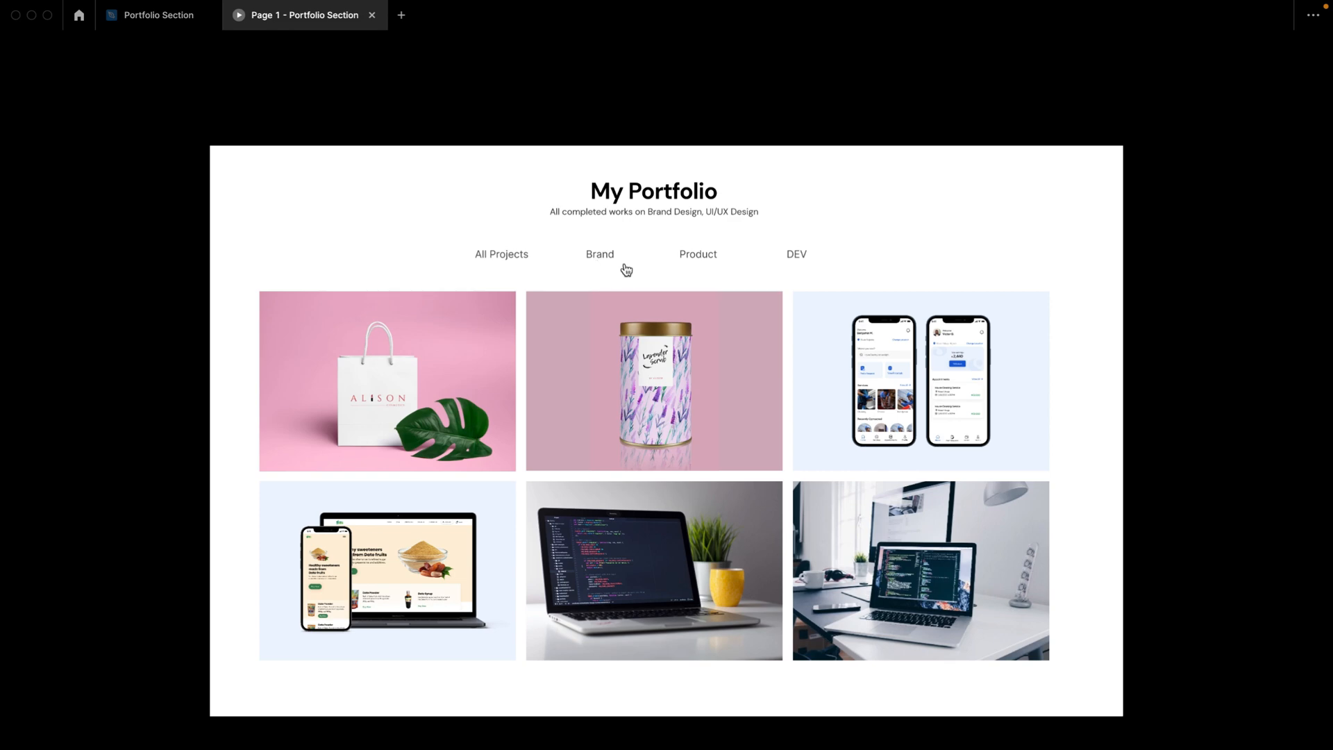
click(601, 262)
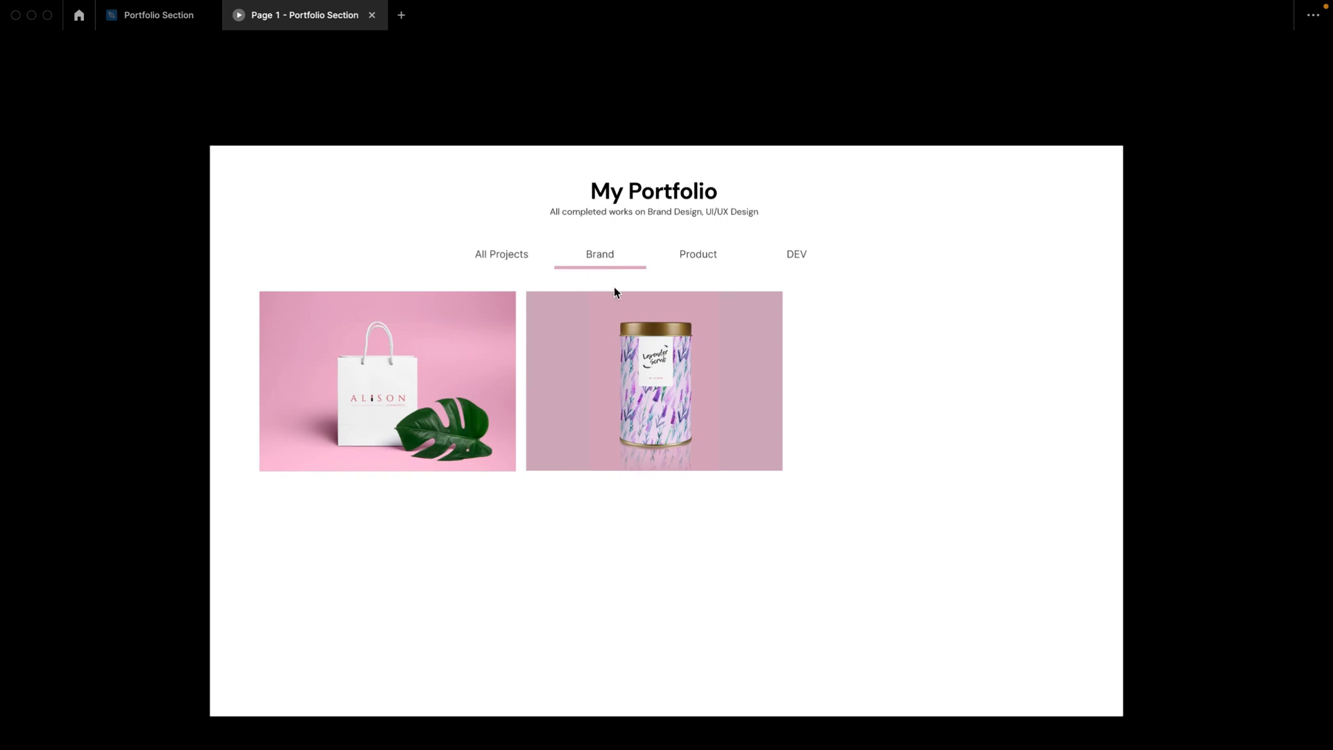
click(143, 20)
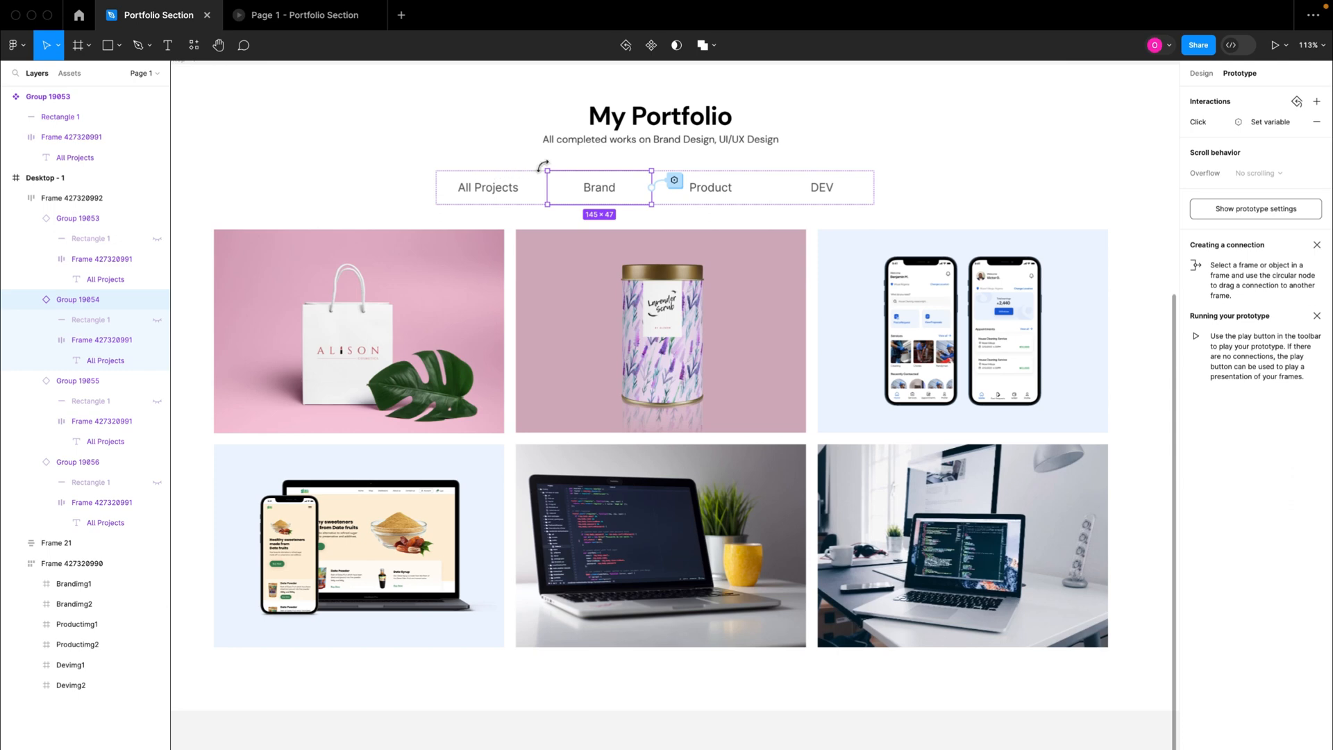
Step: Bind the All Projects tab label's fill to the allTxt colour variable
double_click(495, 195)
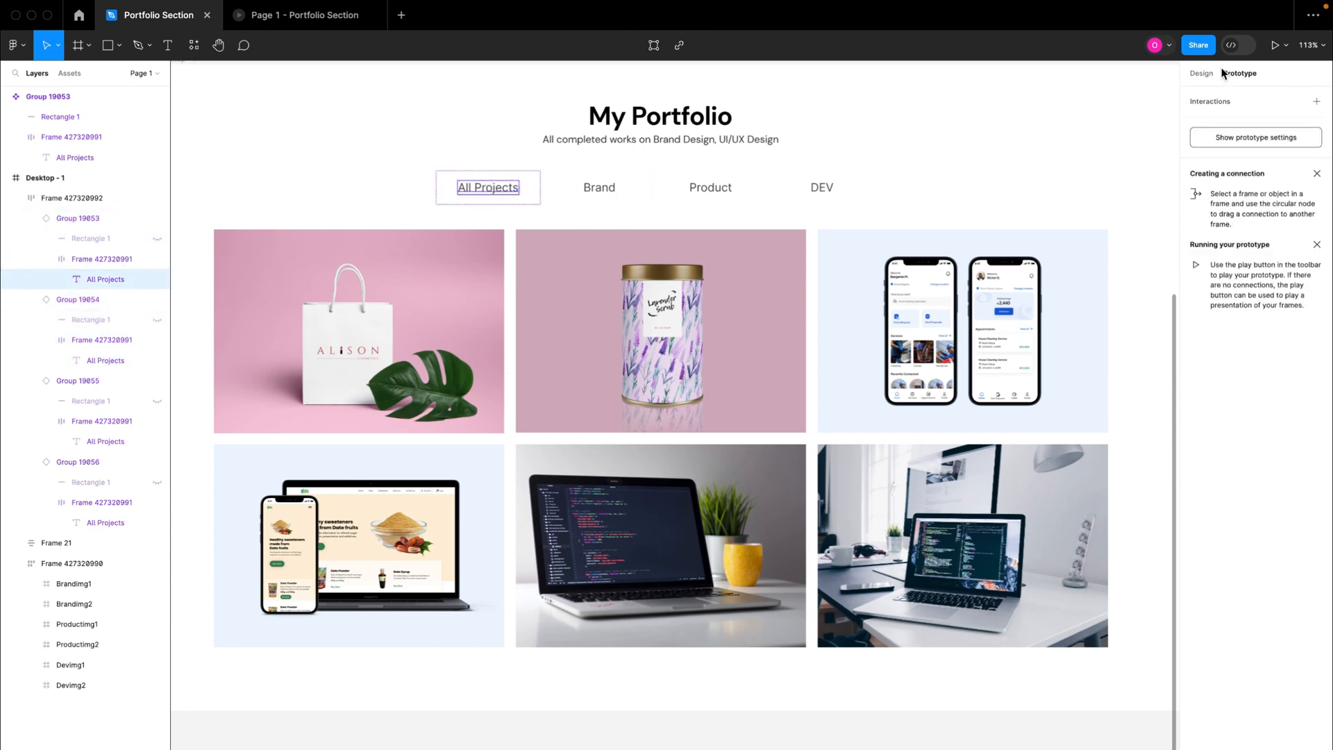
click(1198, 74)
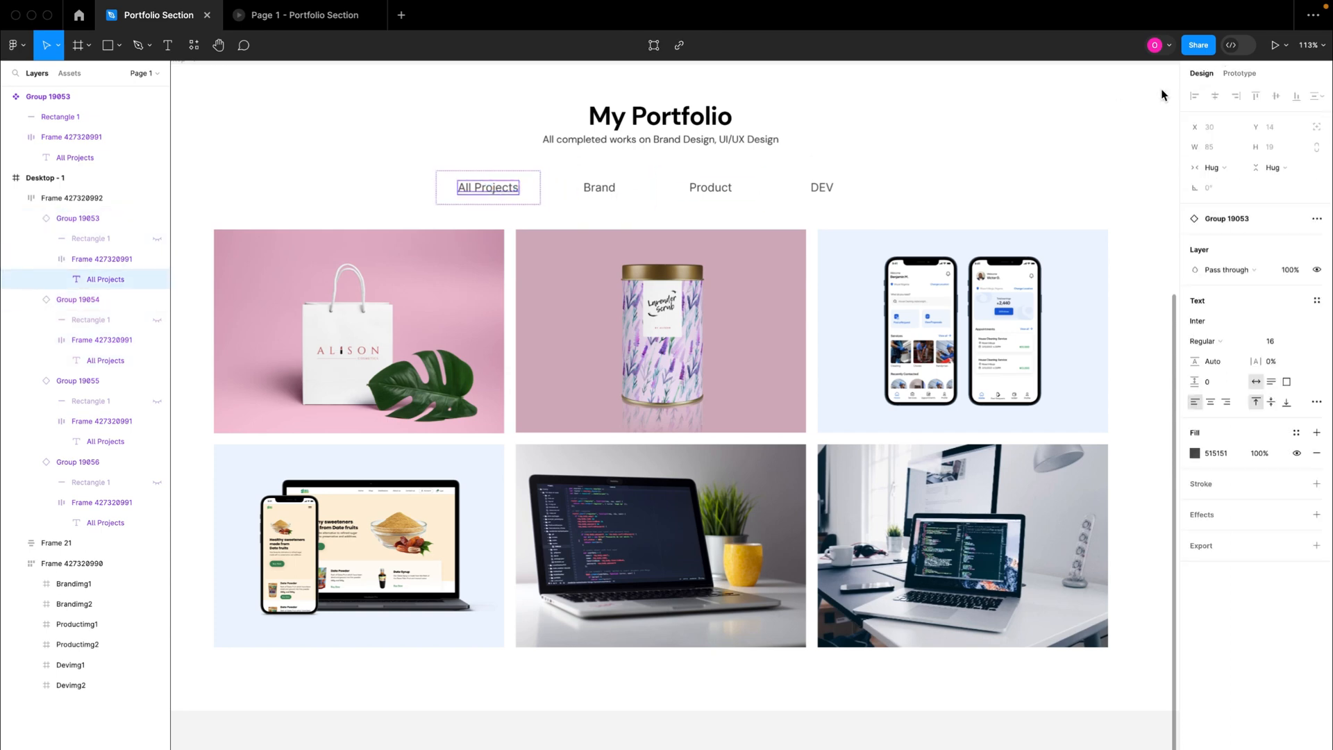
click(457, 133)
click(480, 193)
double_click(482, 194)
click(1296, 434)
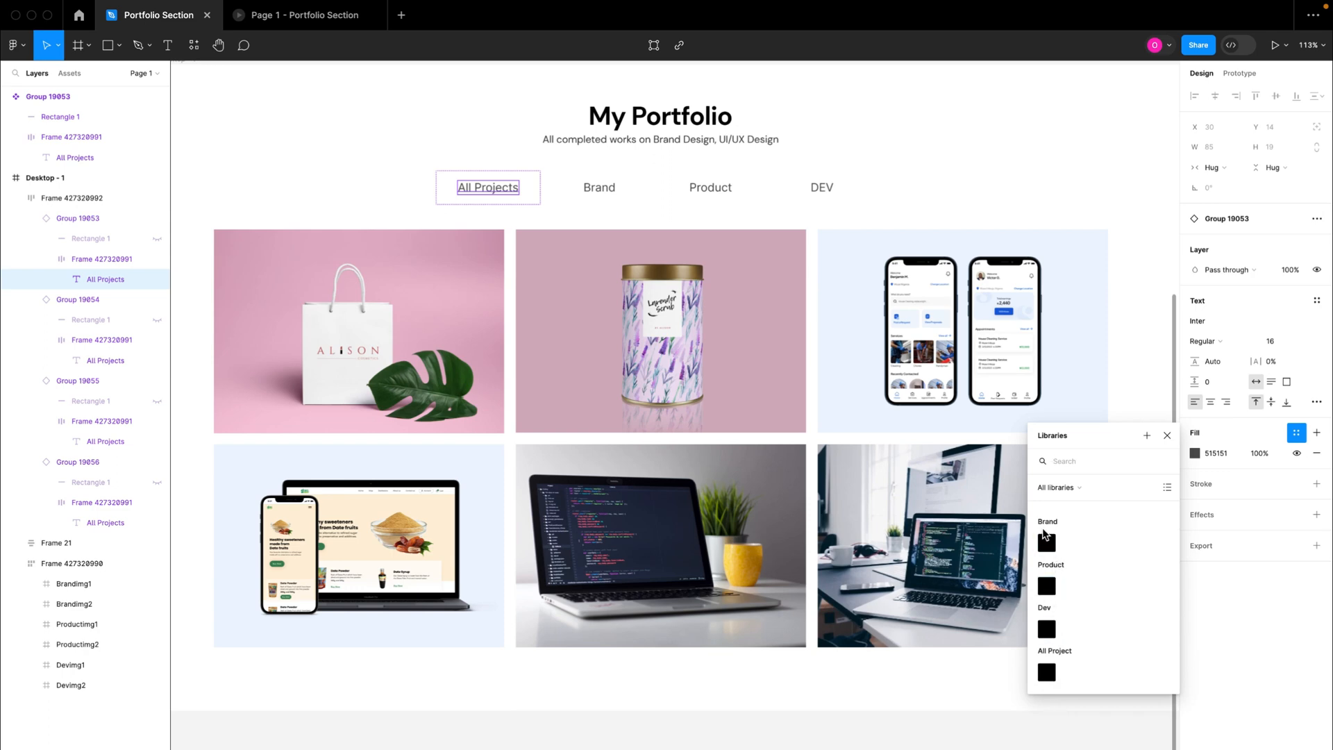
click(1047, 671)
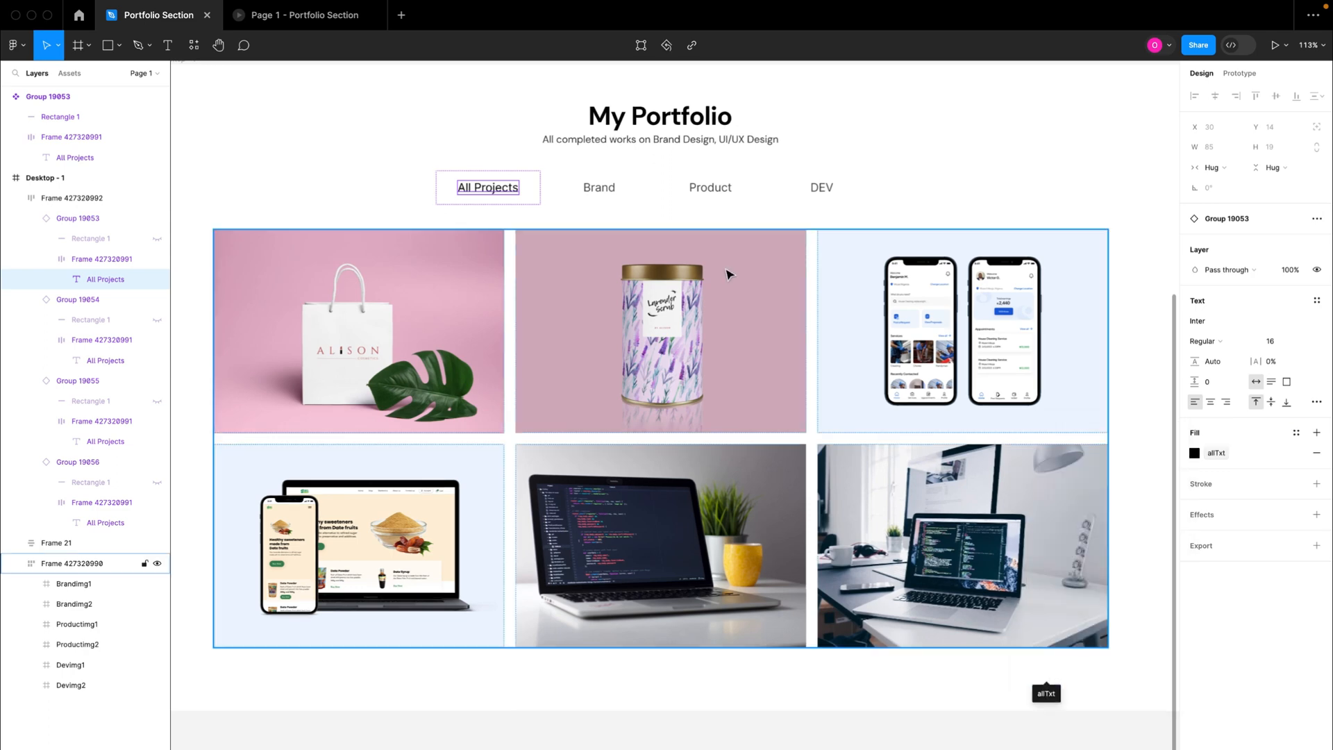
Step: Bind the Brand tab label's fill to the brandTxt colour variable
double_click(598, 188)
double_click(600, 188)
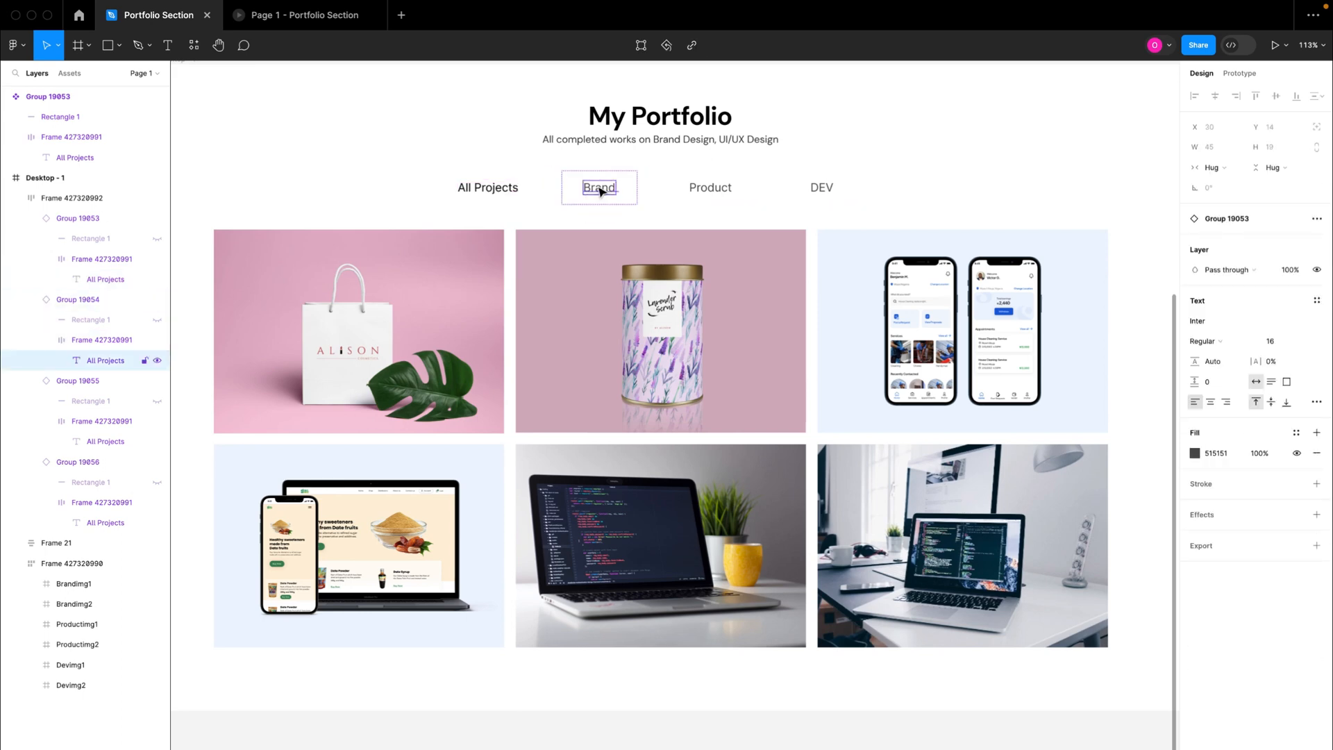
click(1297, 435)
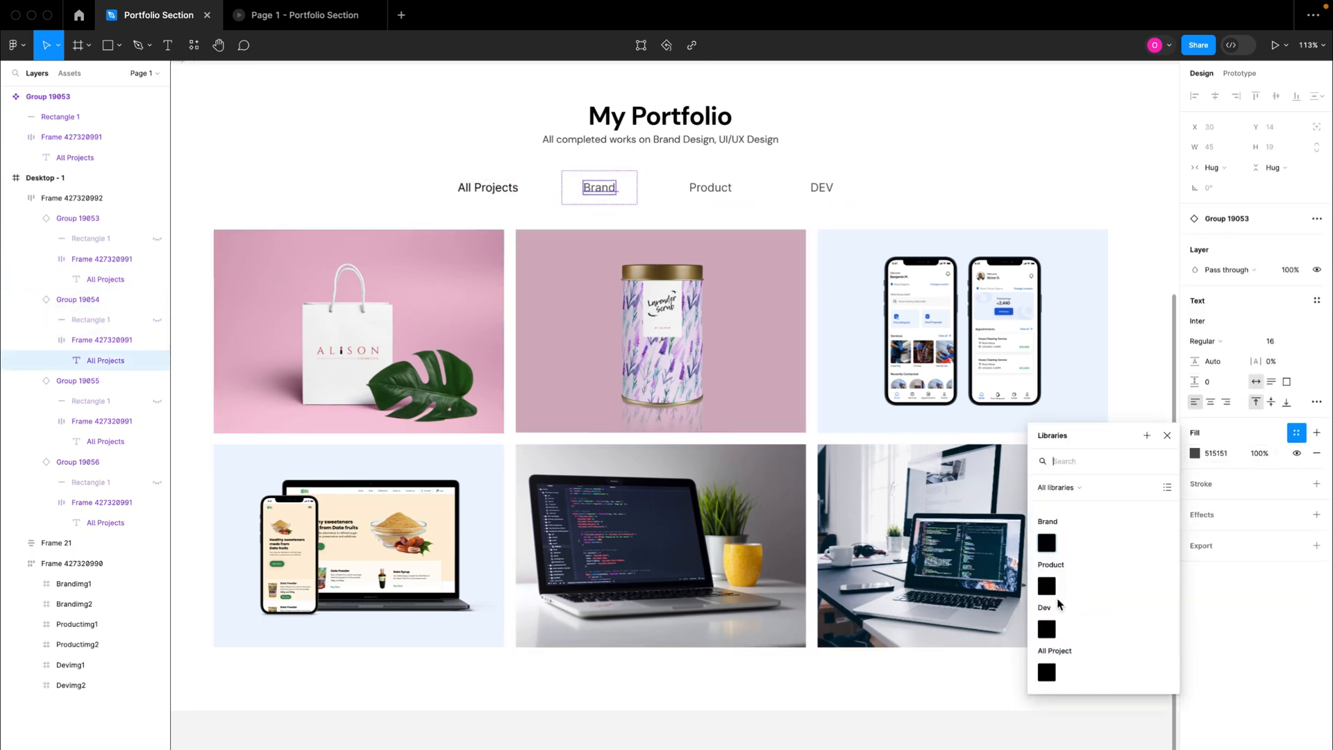
click(1047, 543)
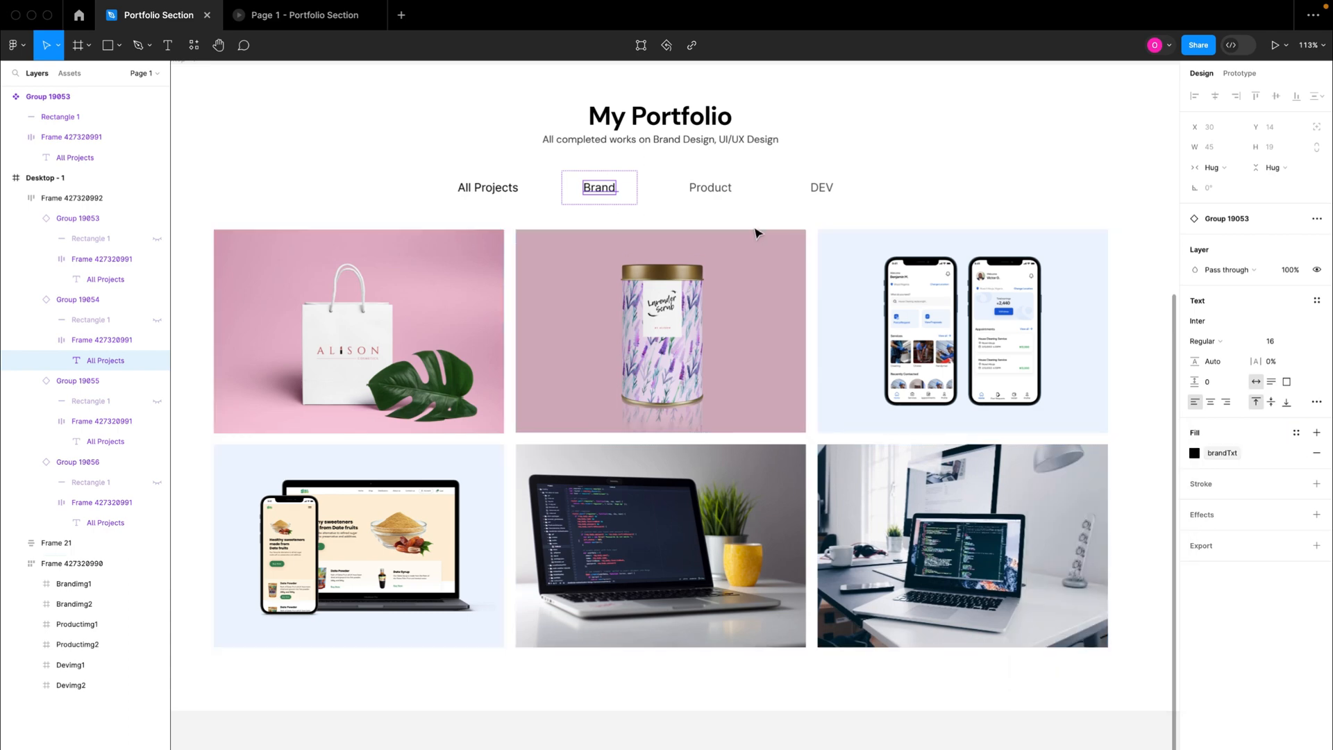
Step: Bind the Product tab label's fill to the productTxt colour variable
double_click(709, 187)
click(1297, 432)
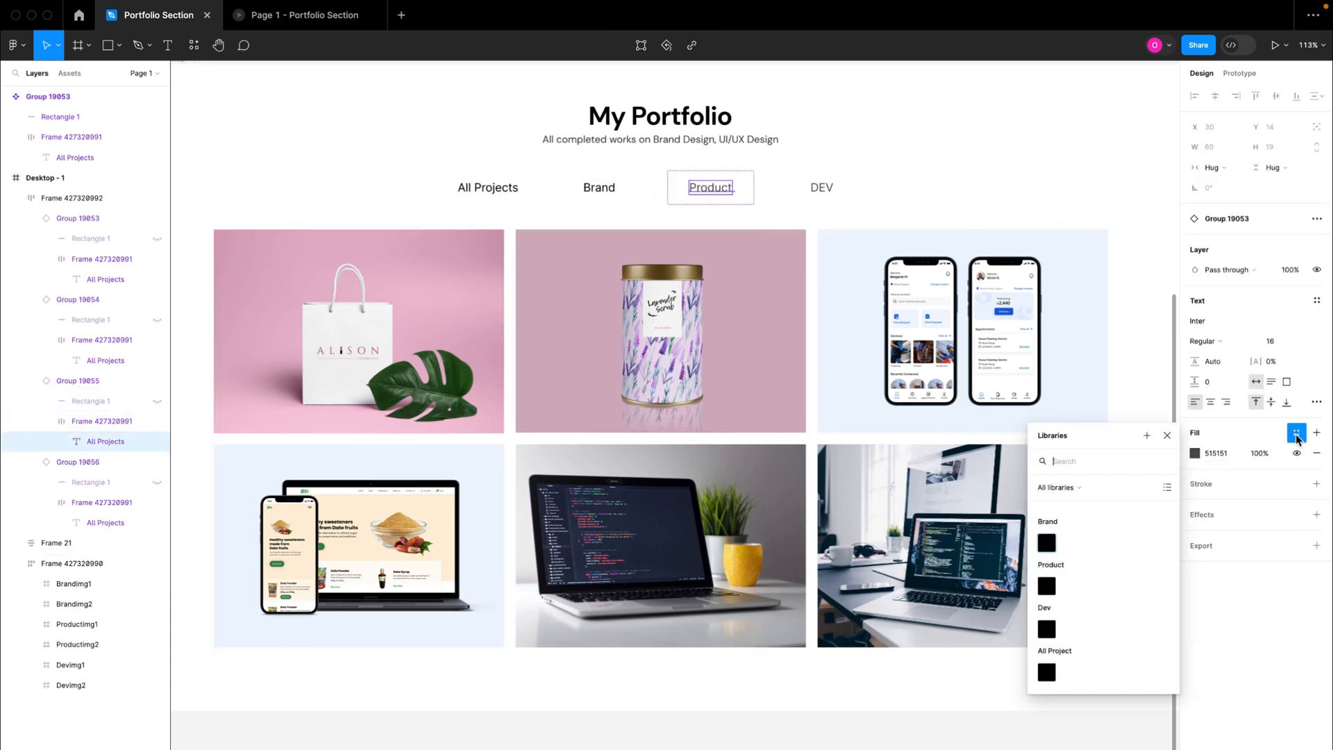
click(1048, 586)
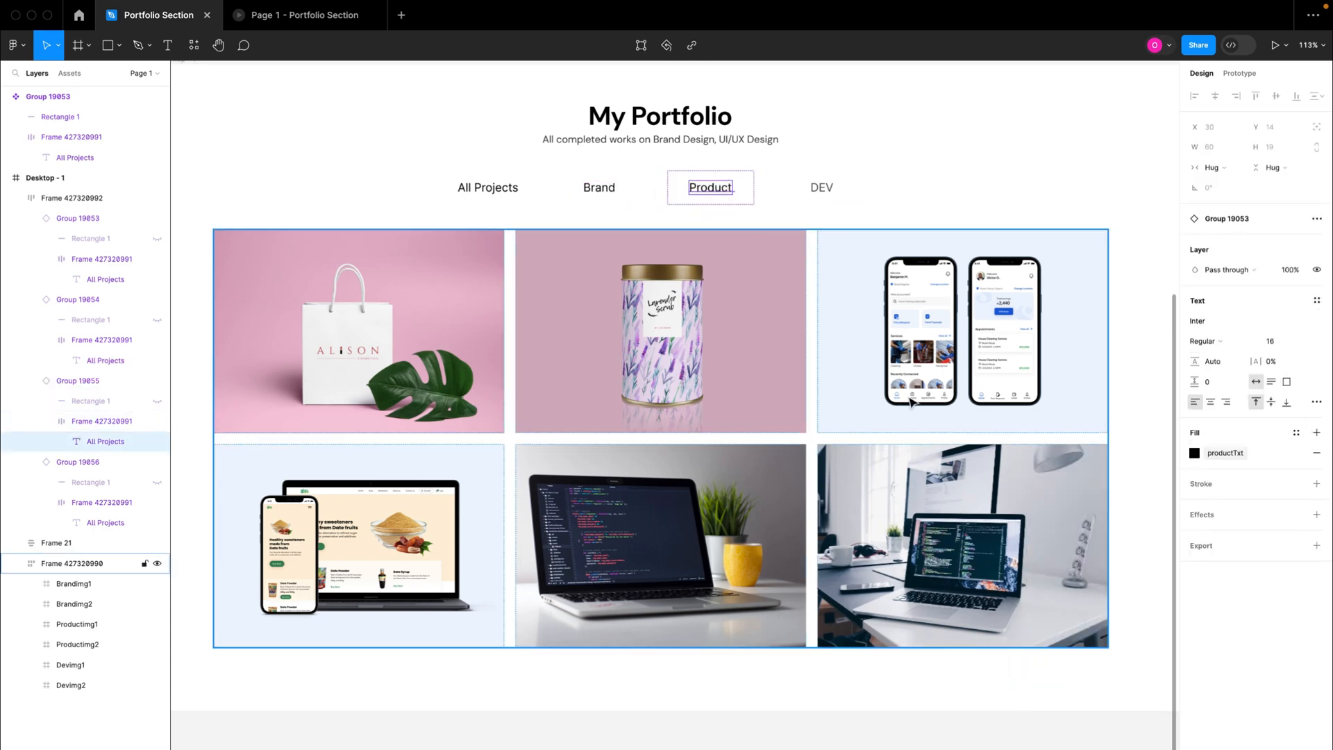
Step: Bind the DEV tab label's fill to the devTxt colour variable
click(822, 186)
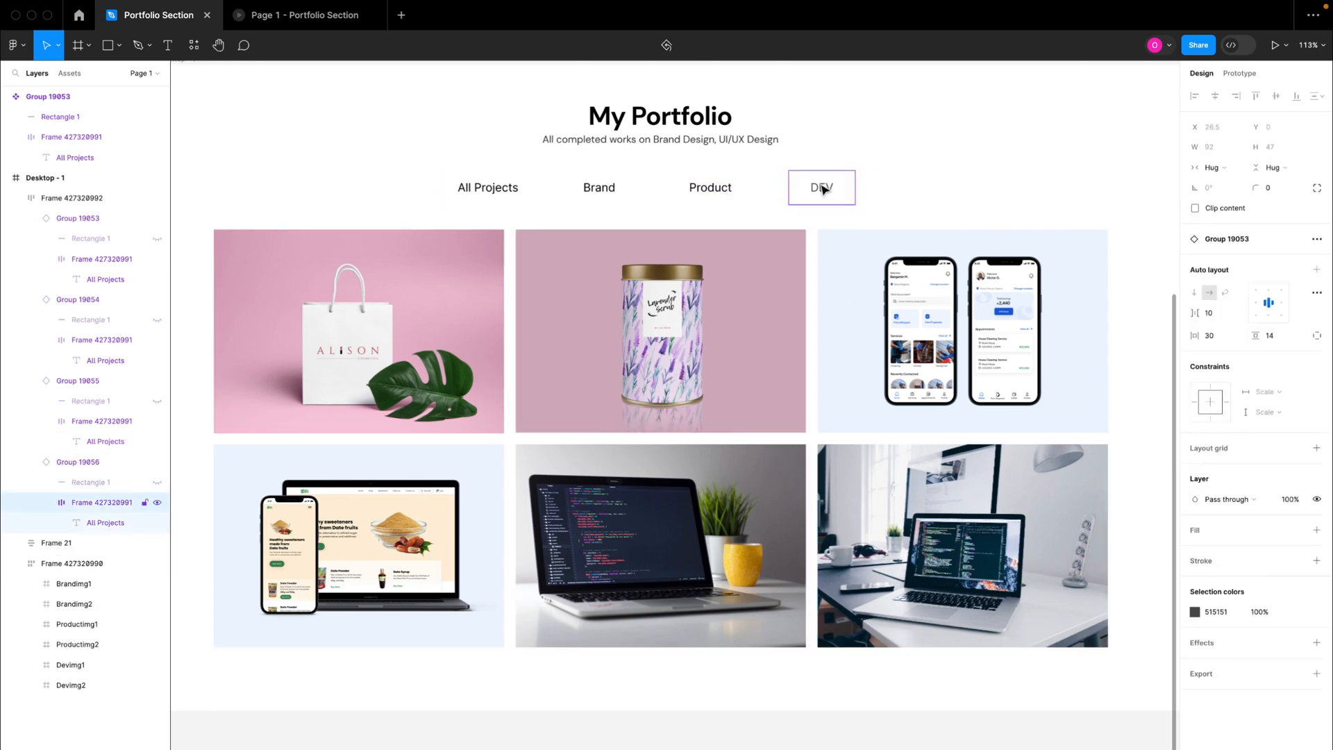
double_click(823, 188)
click(1296, 433)
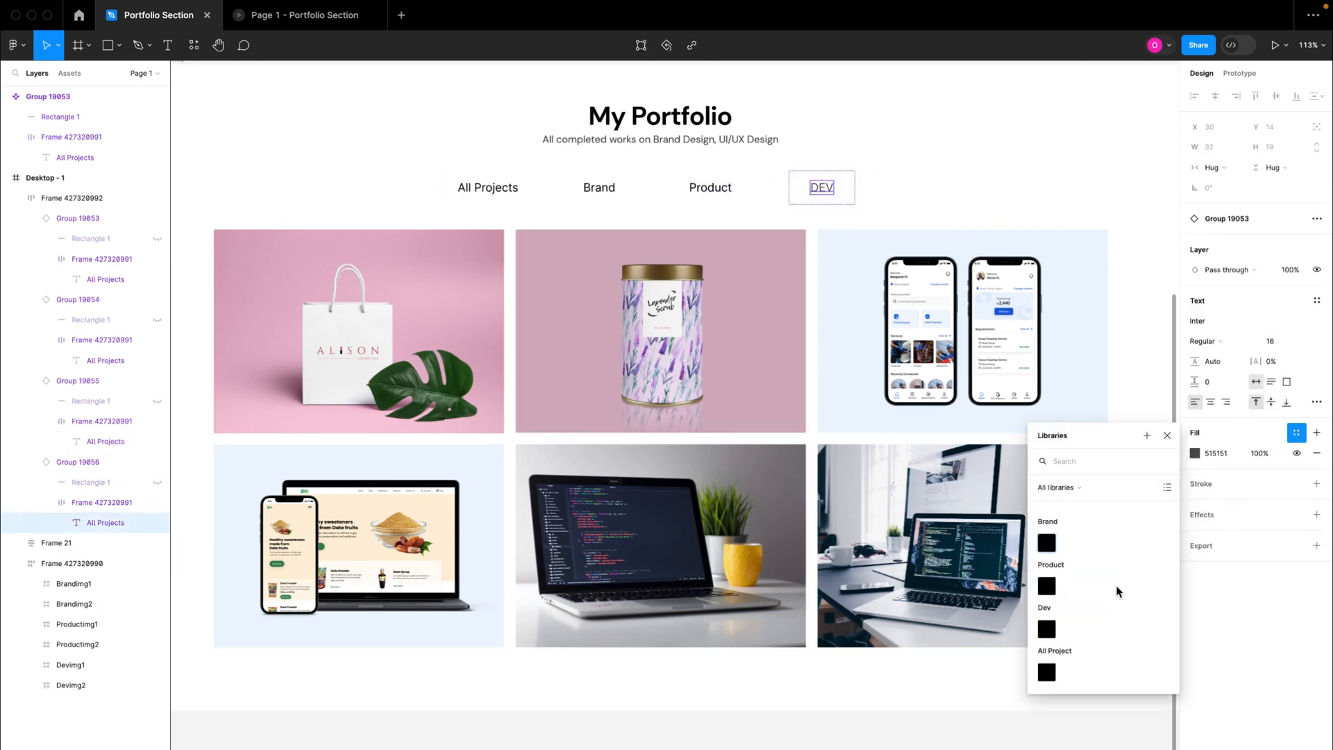
click(1047, 629)
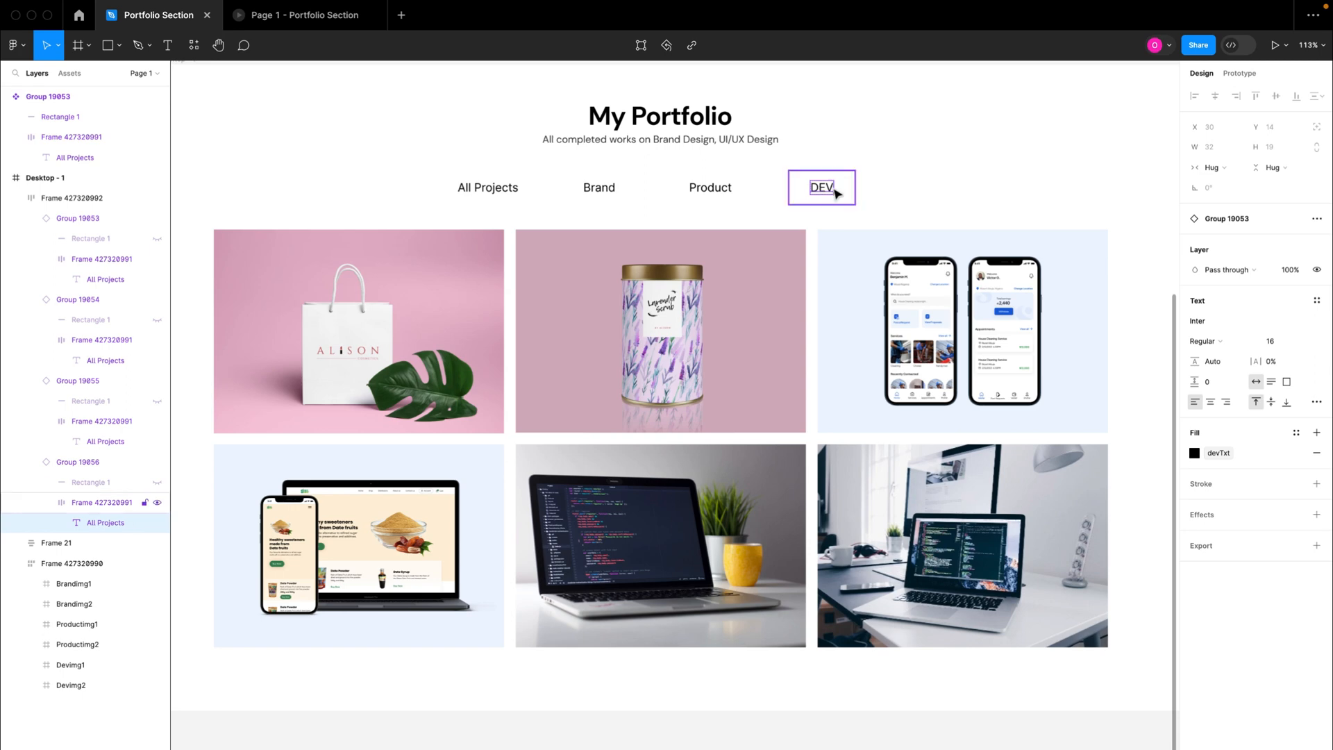
Step: Set the default value of the productTxt colour variable in the Product collection of local variables to 515151
scroll(836, 194, up, 3)
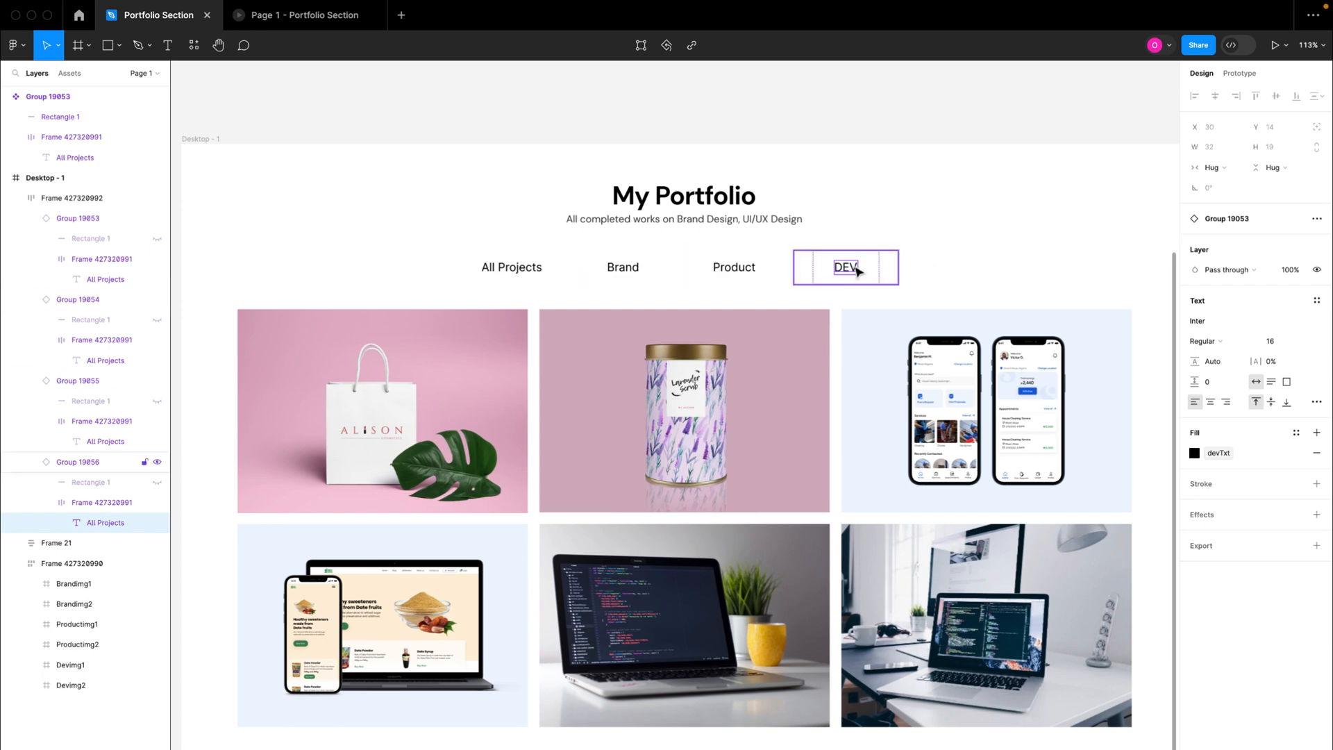
scroll(809, 272, up, 2)
scroll(1009, 181, down, 2)
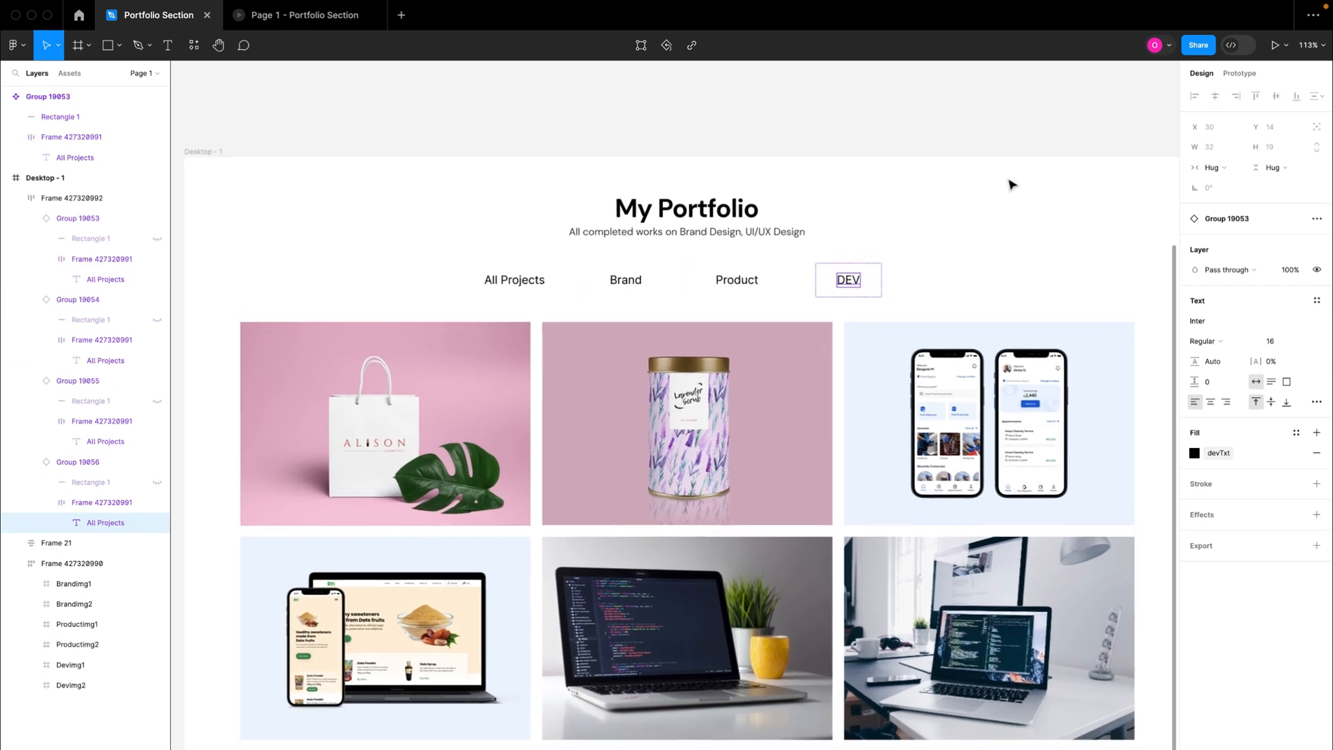
click(1008, 182)
click(1317, 153)
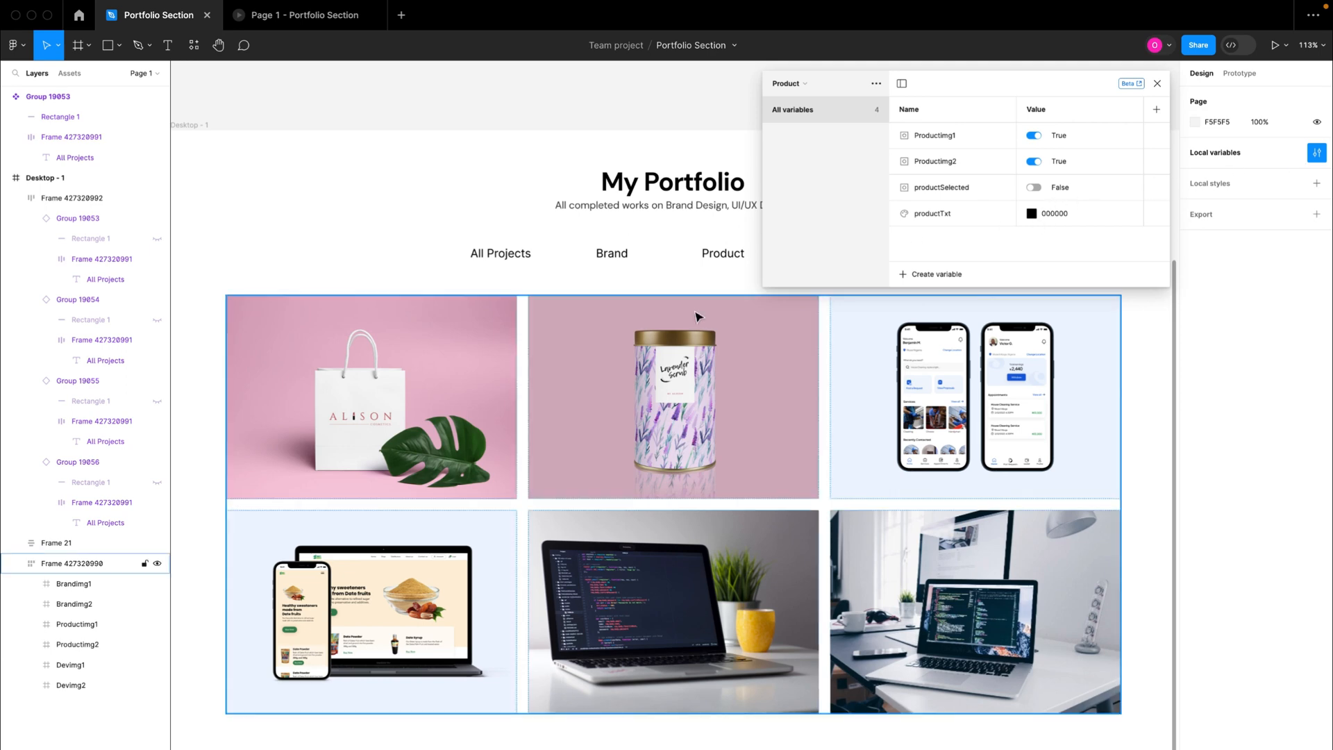
scroll(625, 297, right, 2)
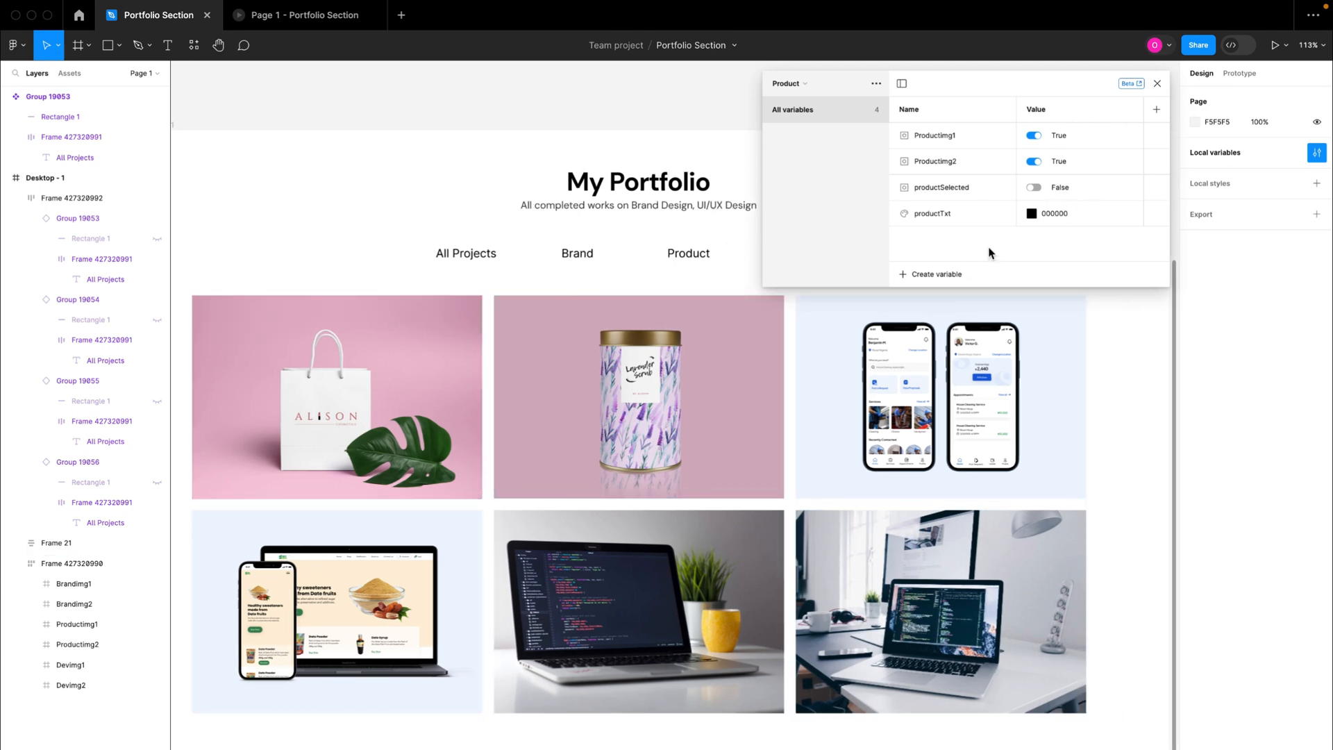
click(1059, 216)
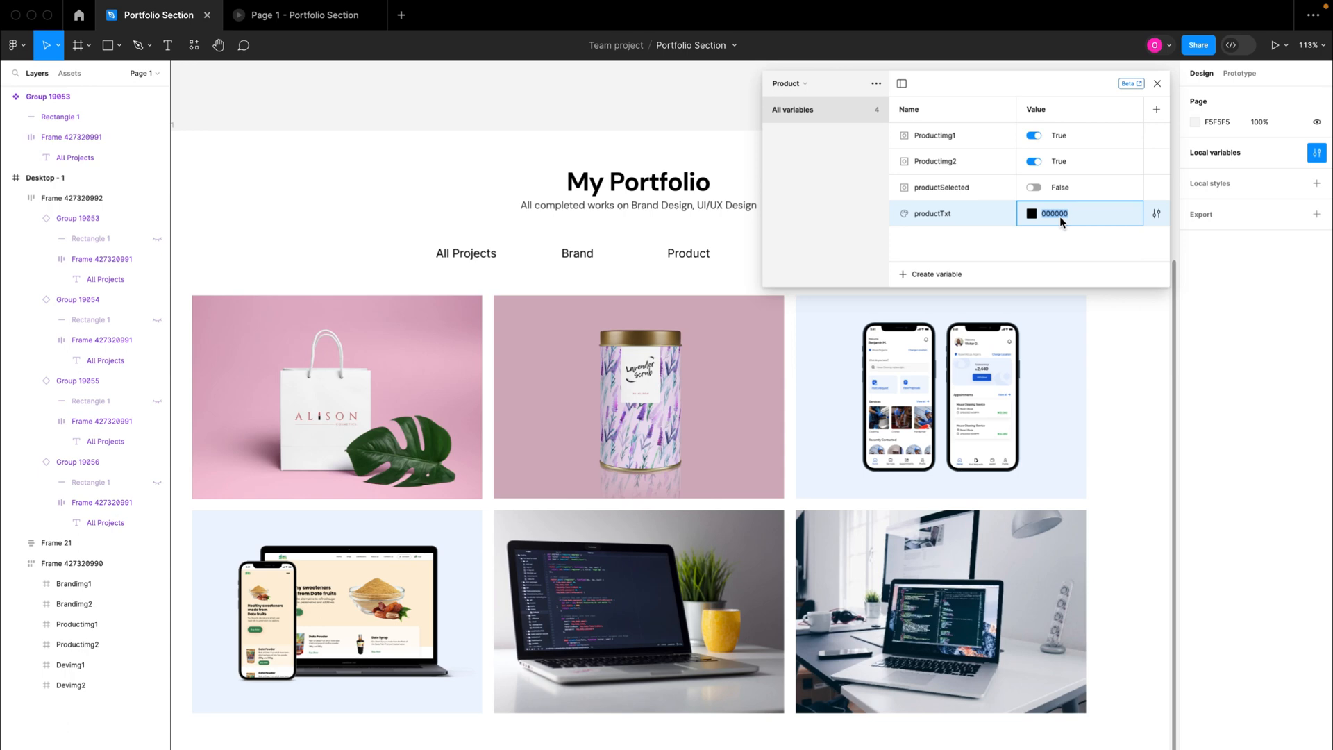
text(515151)
key(Return)
click(1056, 215)
Step: Set the default value of the devTxt colour variable in the Dev collection to 515151
click(805, 86)
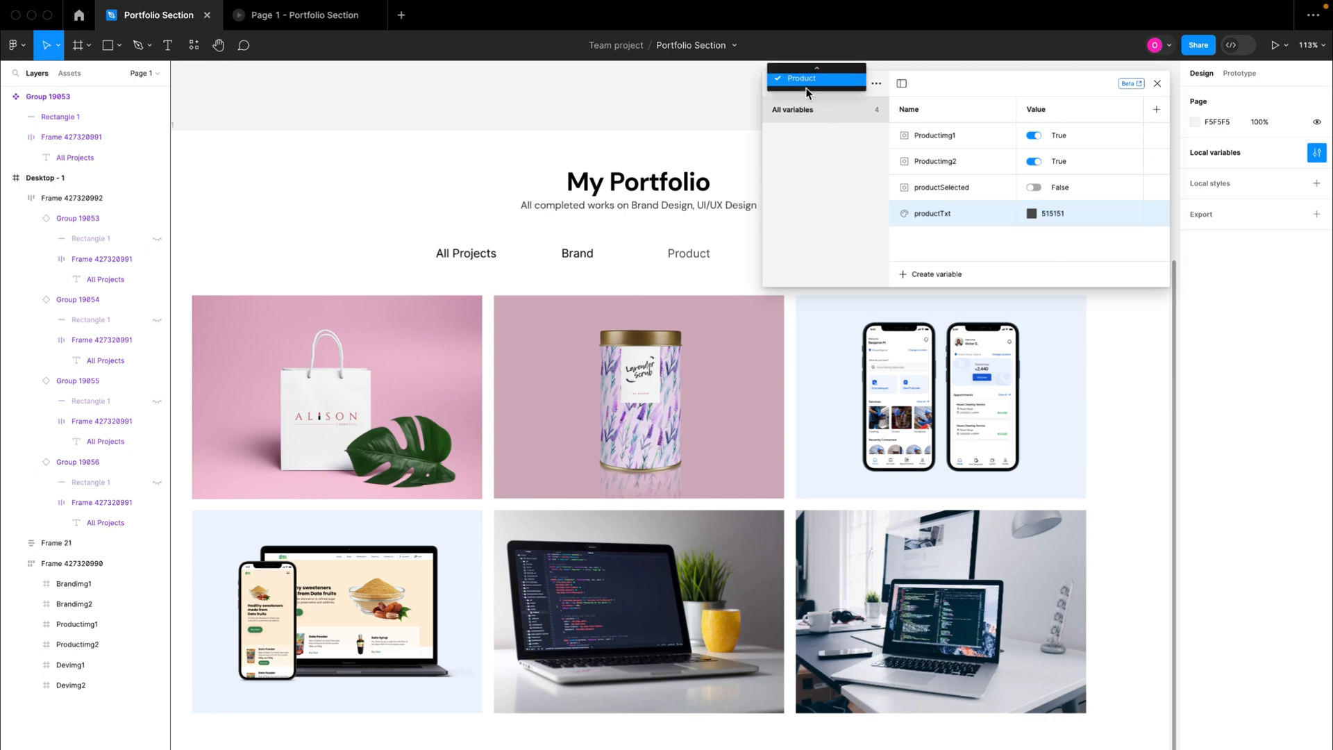
click(815, 102)
drag(982, 93, 982, 133)
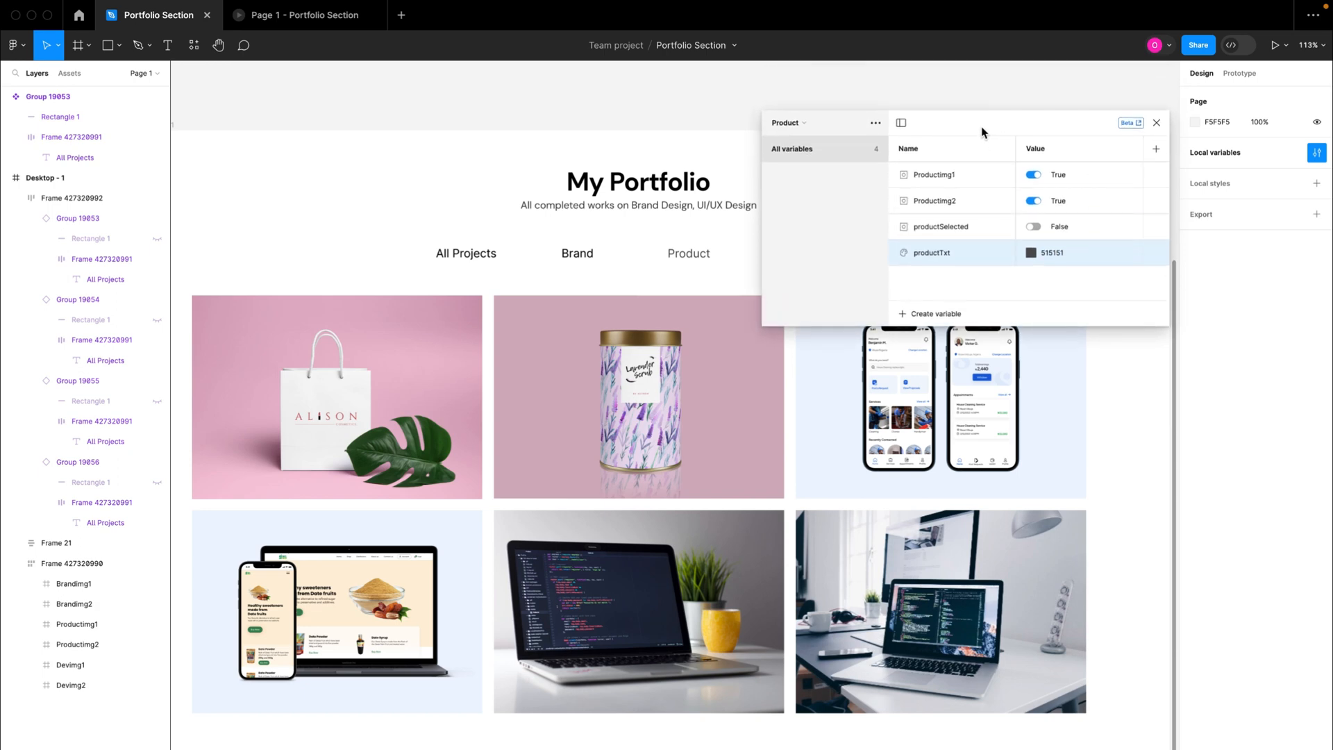
click(784, 122)
click(799, 113)
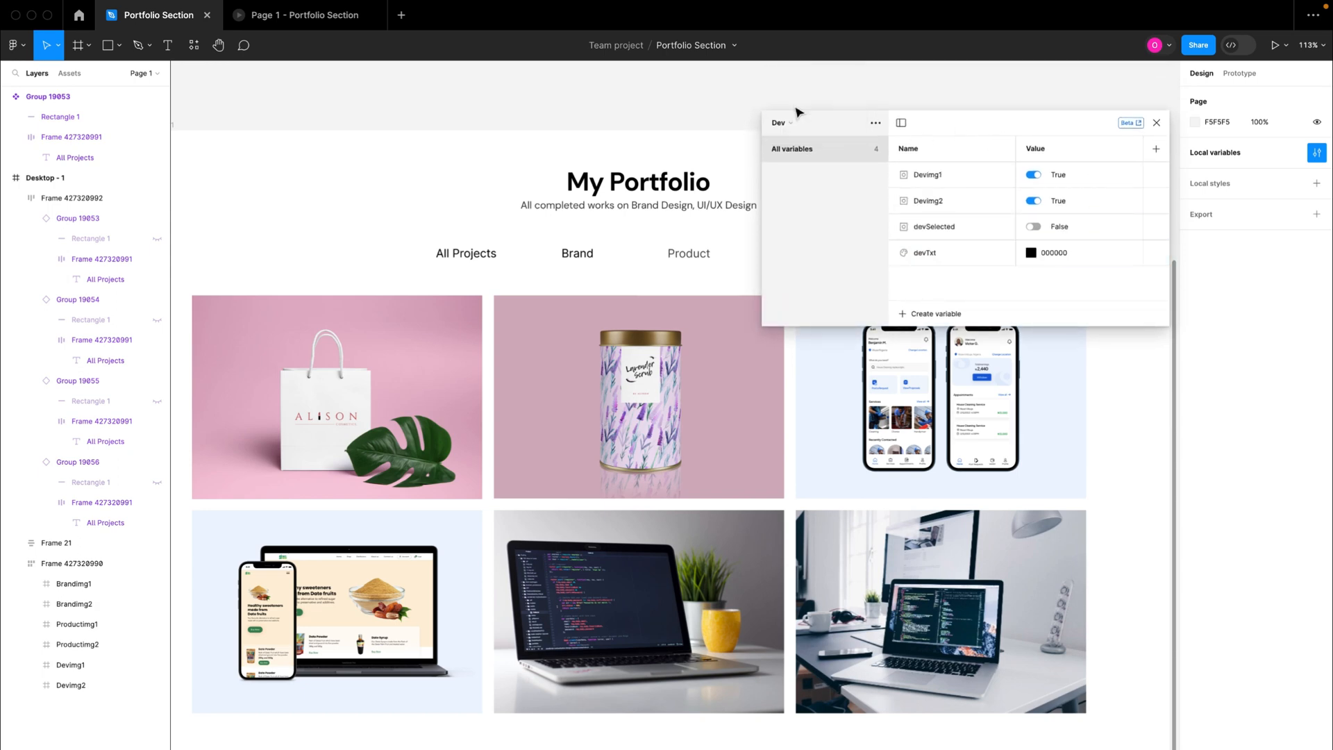
click(1047, 252)
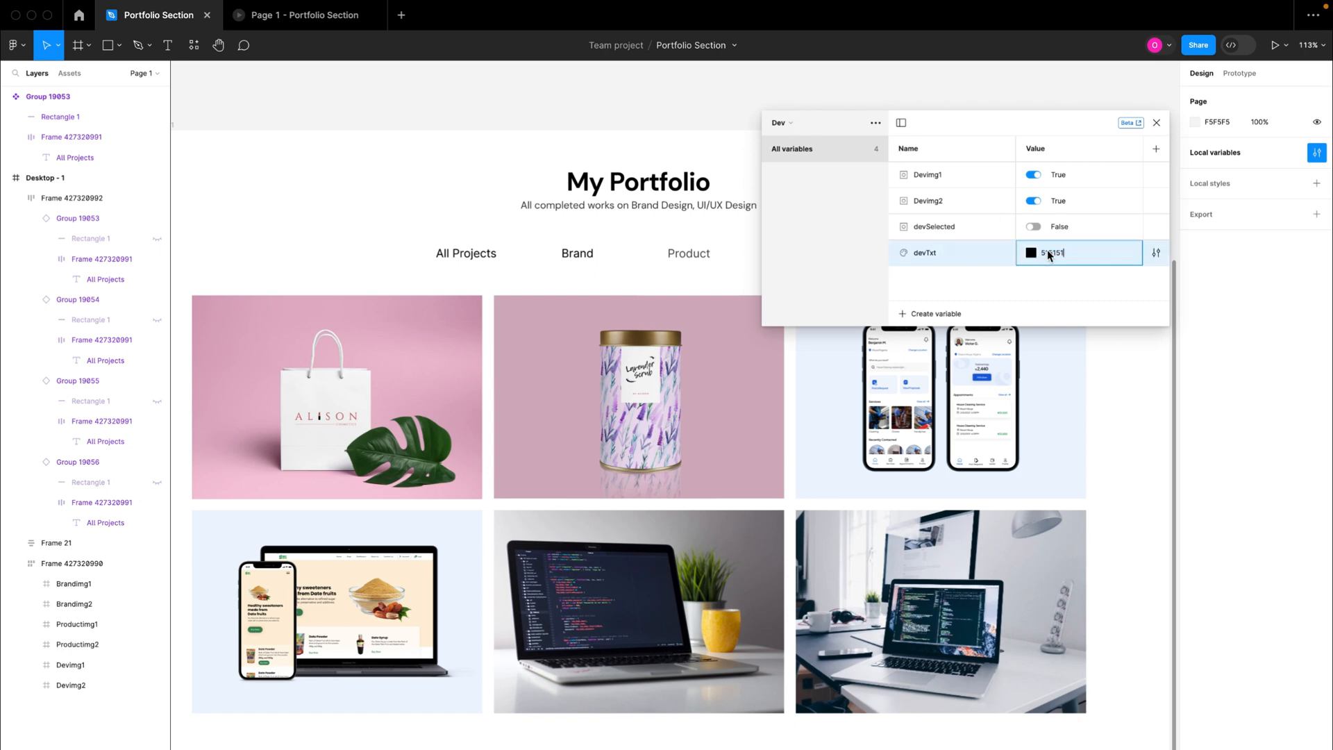
key(Return)
Step: Set the default value of the brandTxt colour variable in the Brand collection to 515151
click(778, 122)
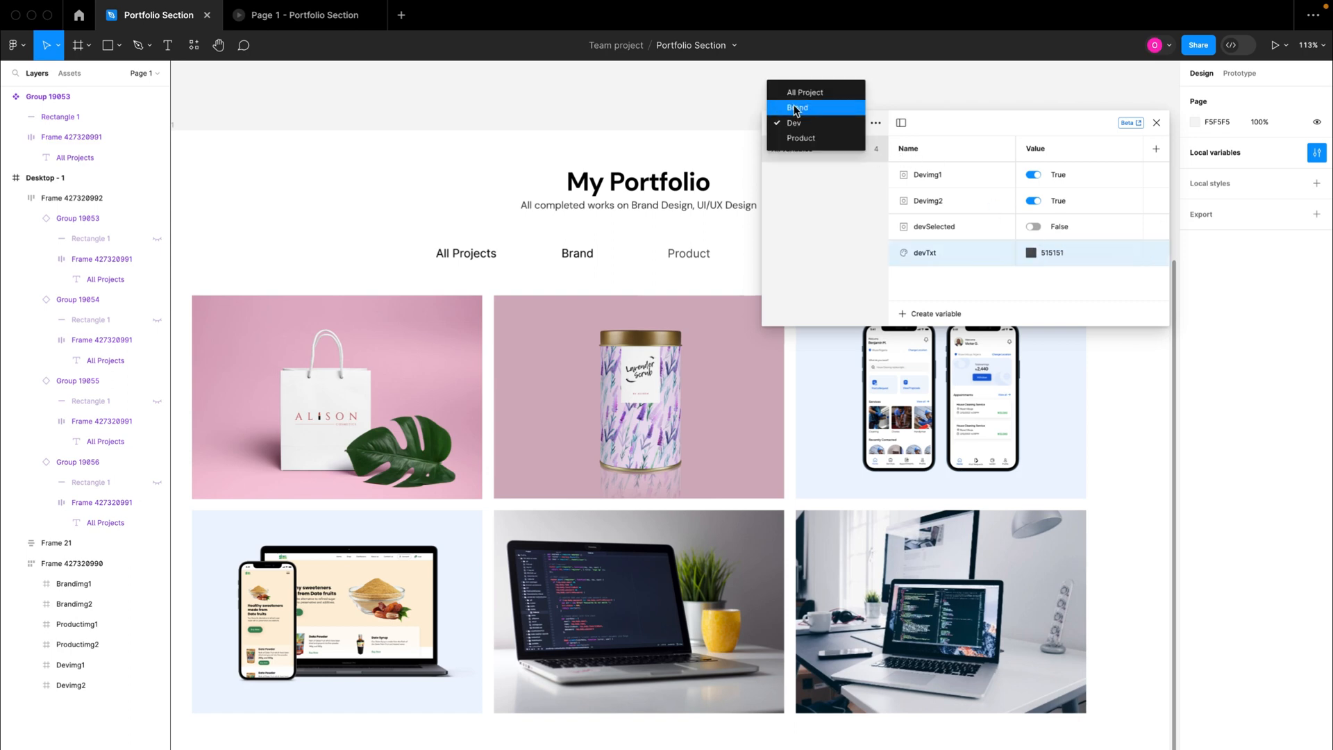
click(797, 109)
click(1052, 252)
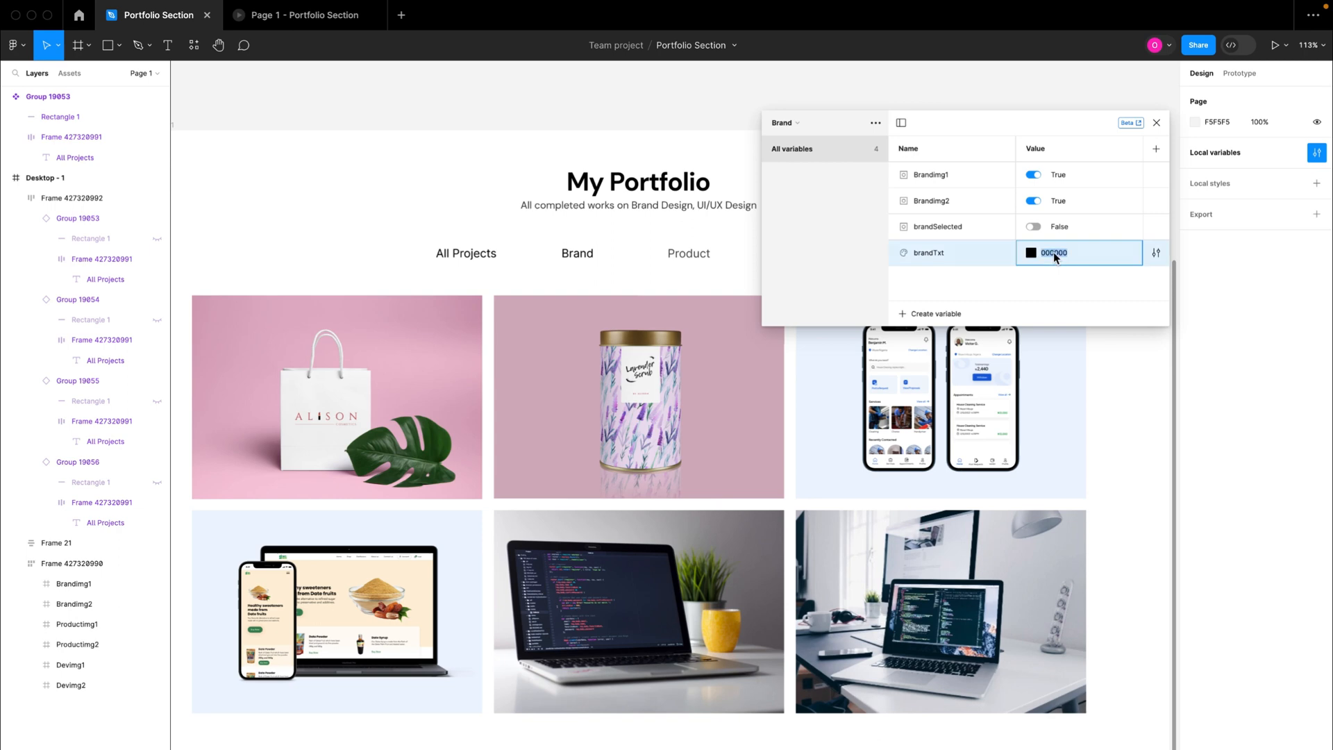
key(Return)
Step: Try 515151 as the allTxt default in the All Project collection, undo it, and close the local variables
click(788, 125)
click(794, 107)
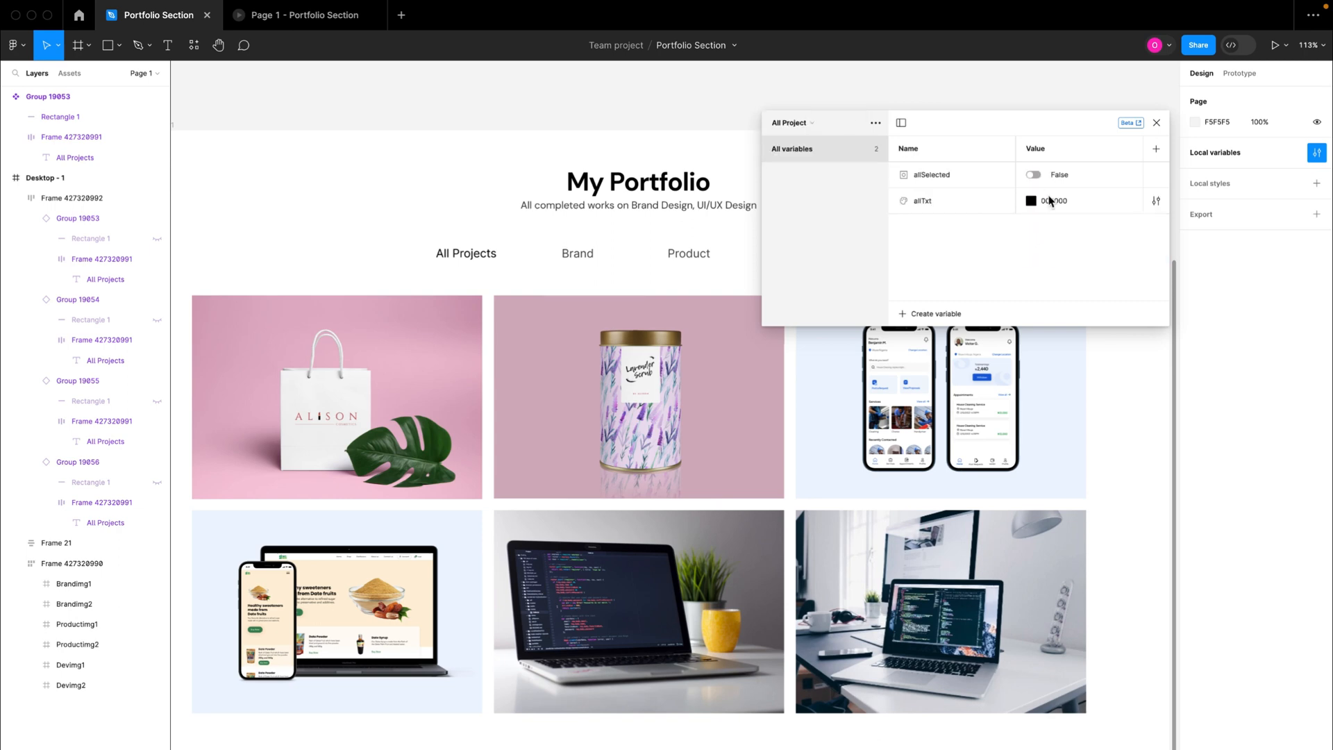
click(1052, 202)
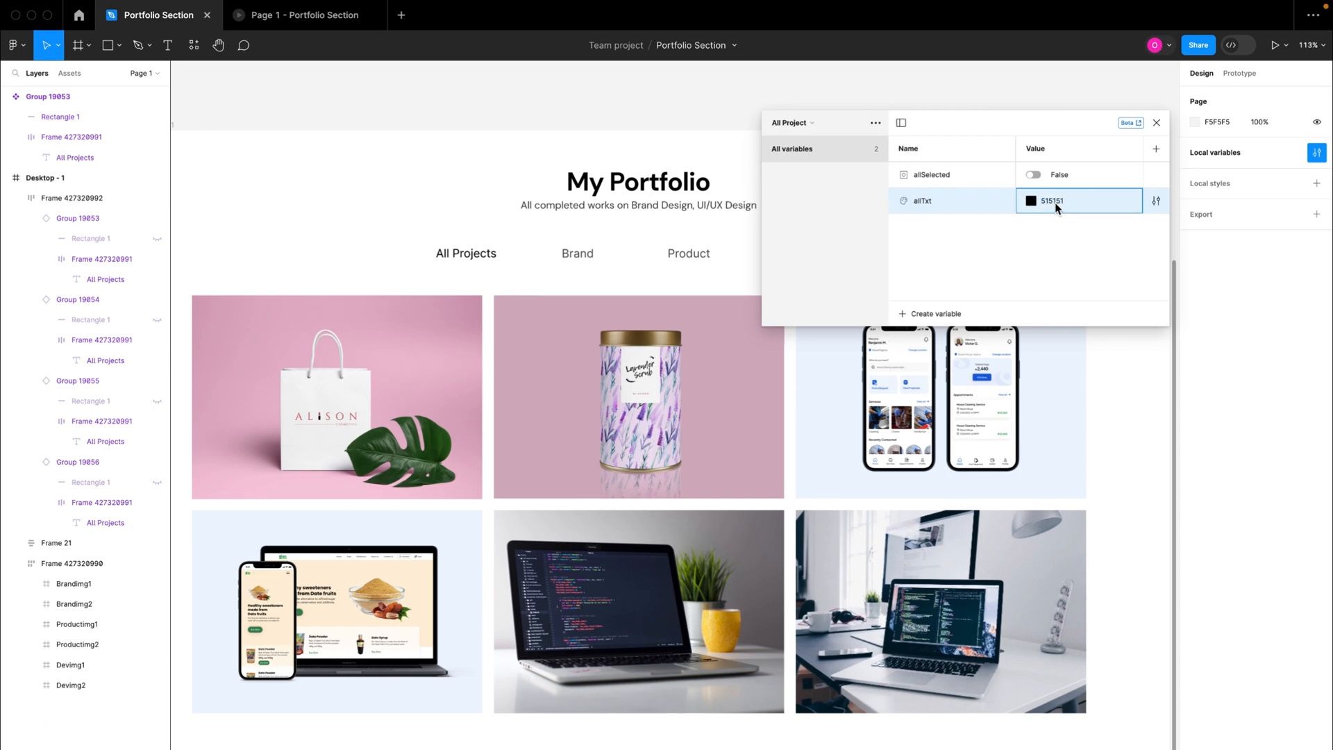
key(Return)
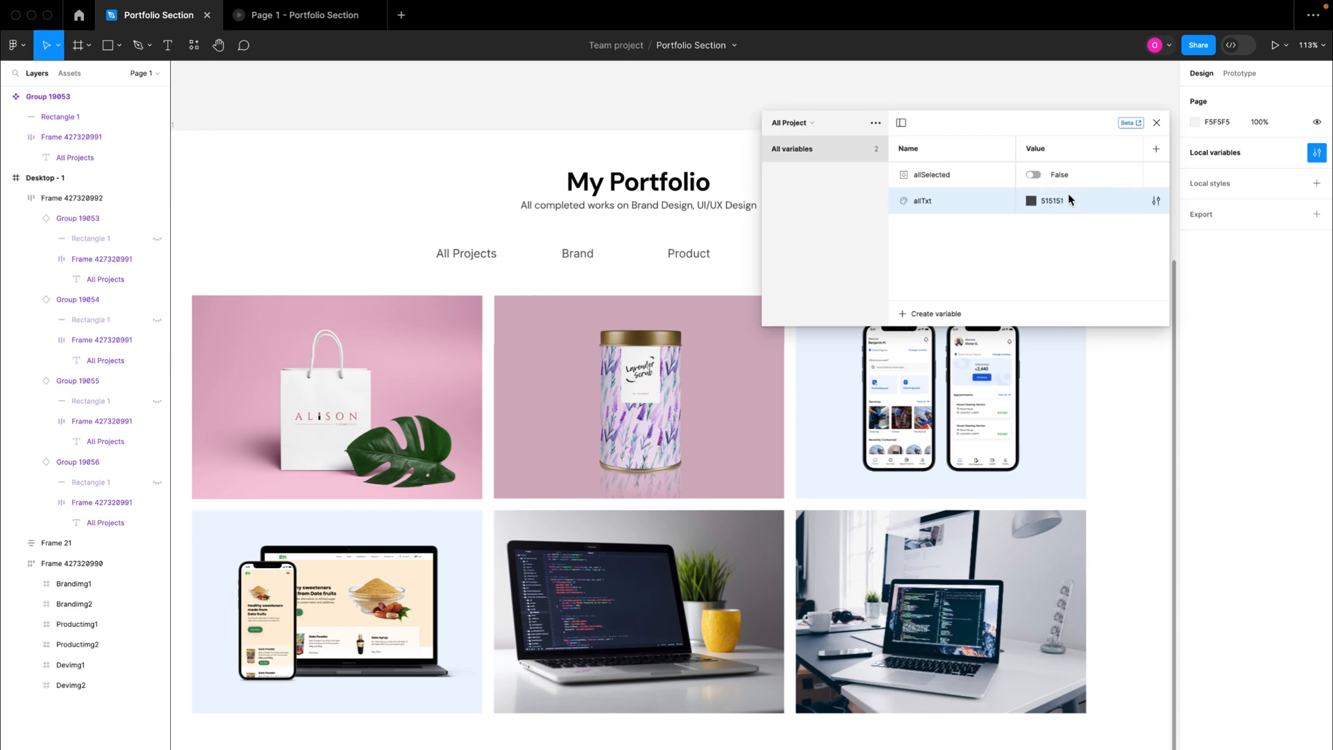
key(super+z)
click(1157, 122)
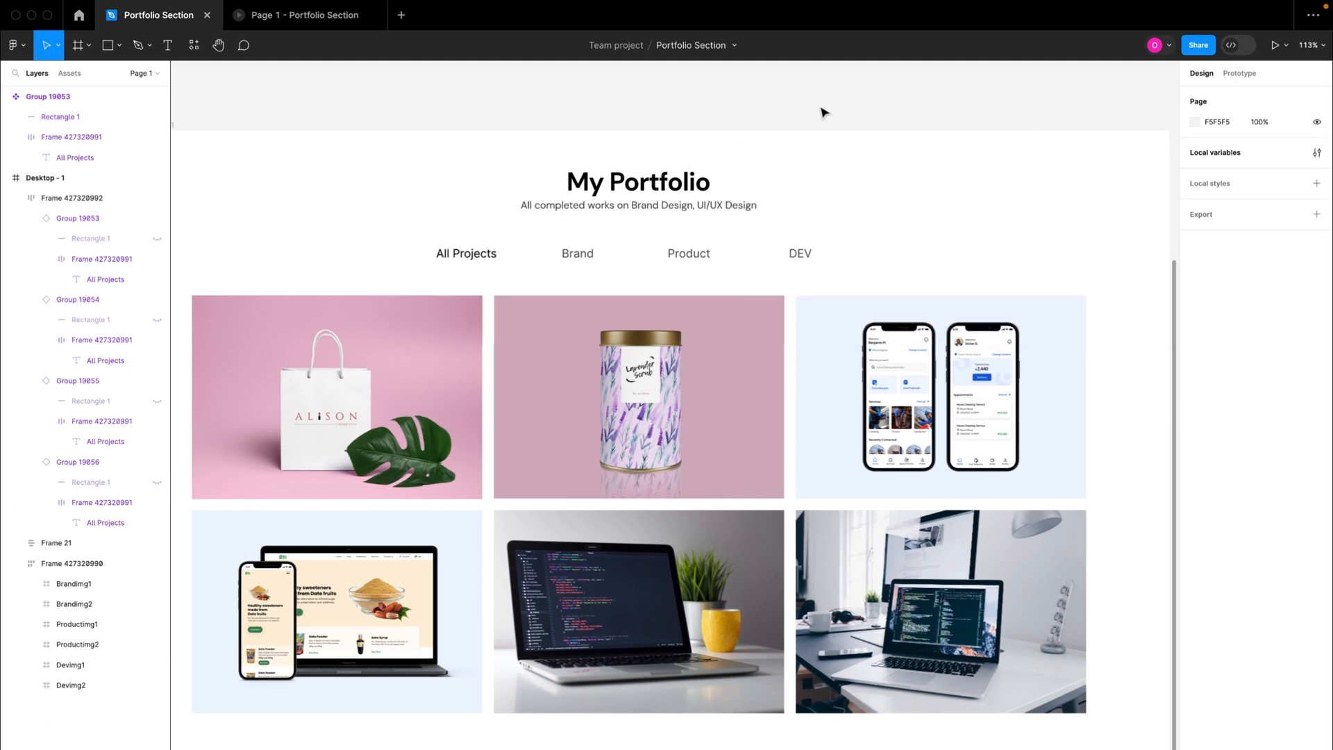
Step: Test the Brand tab in the running prototype and examine the label colours of all four tabs up close
click(299, 15)
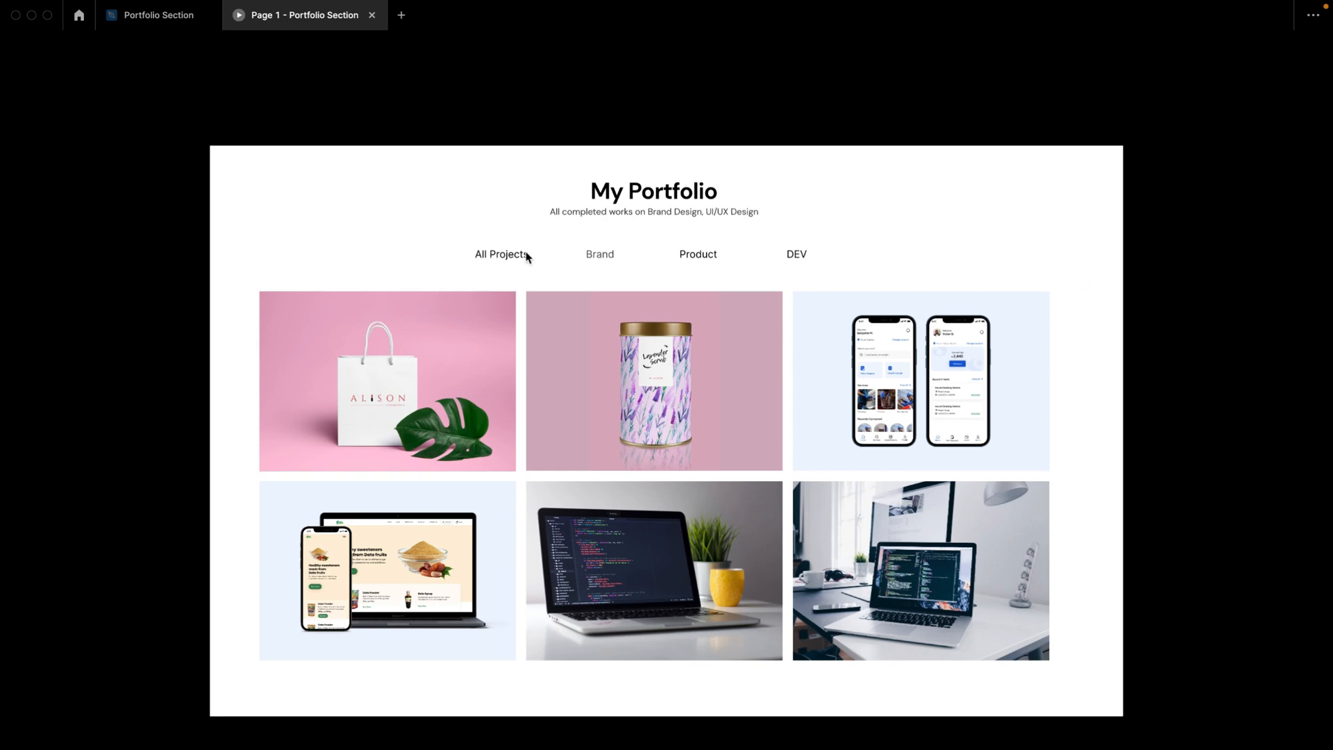
click(595, 259)
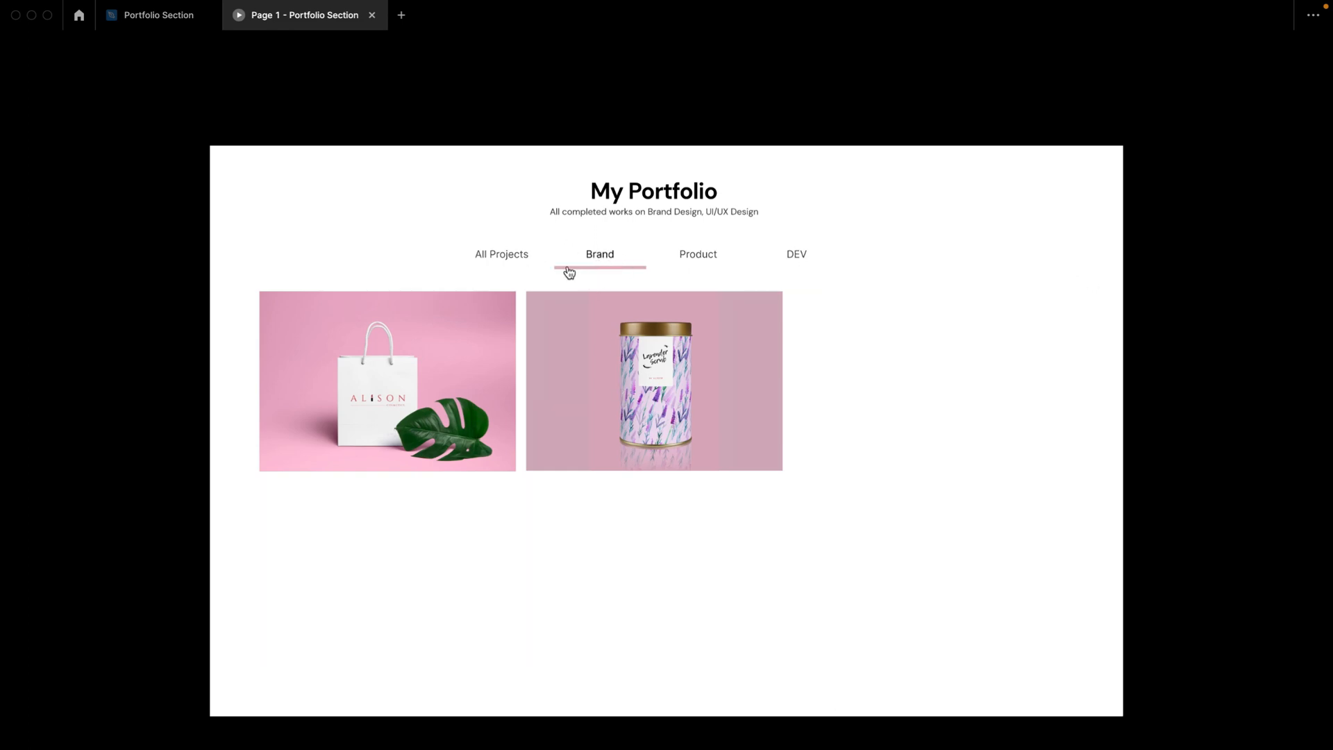
scroll(632, 246, up, 5)
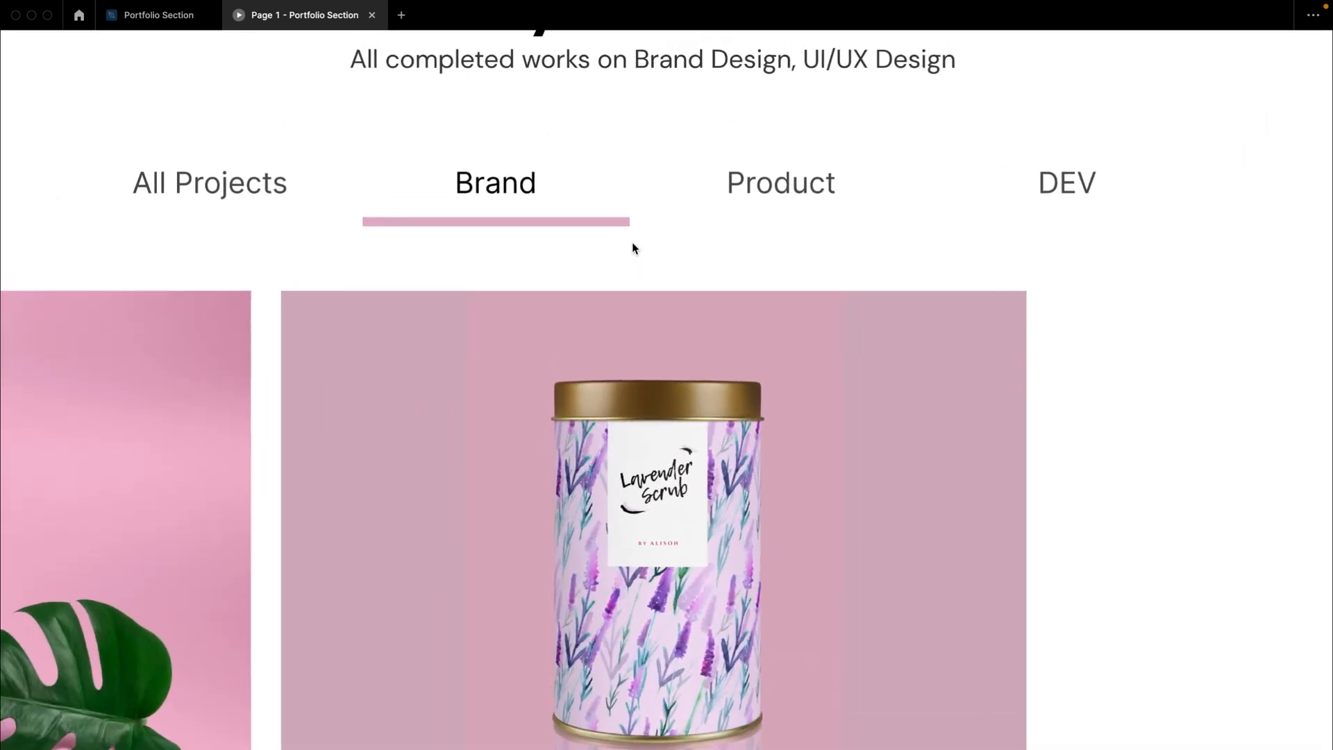
scroll(633, 244, up, 1)
scroll(492, 208, up, 2)
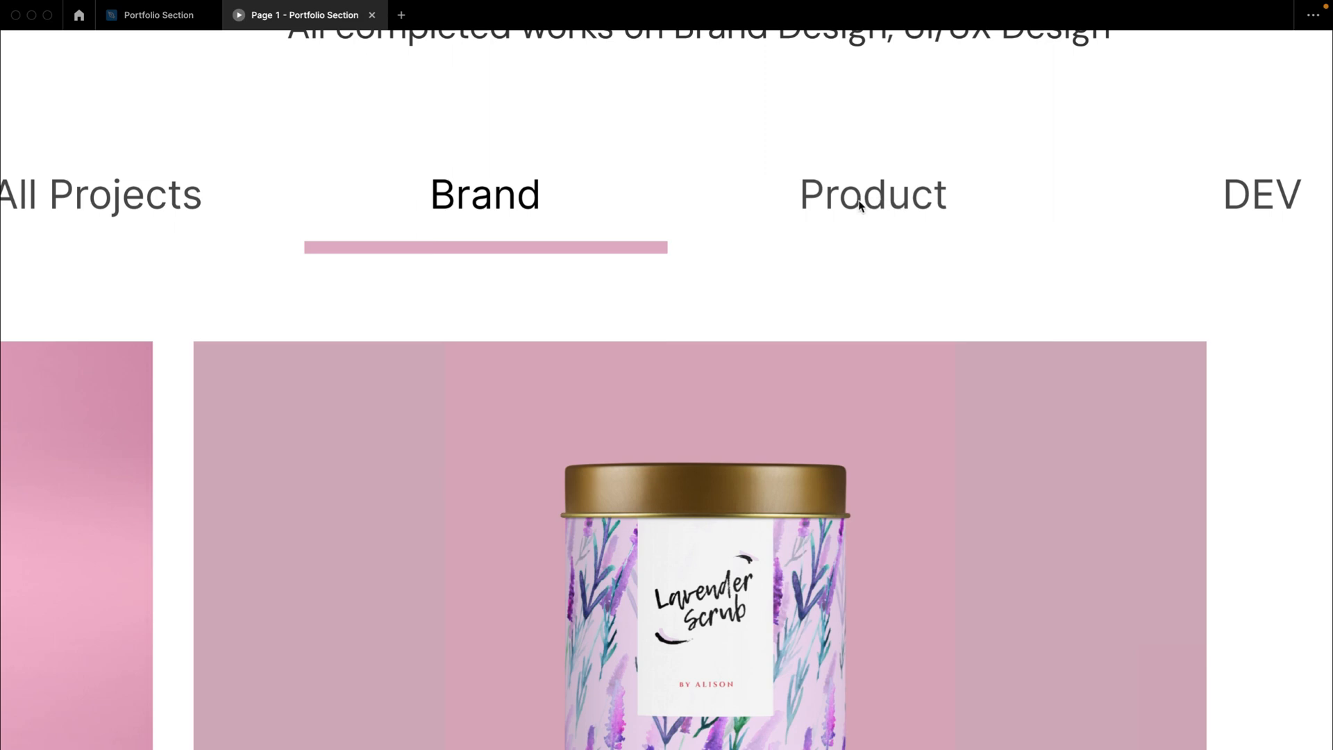
scroll(869, 197, down, 10)
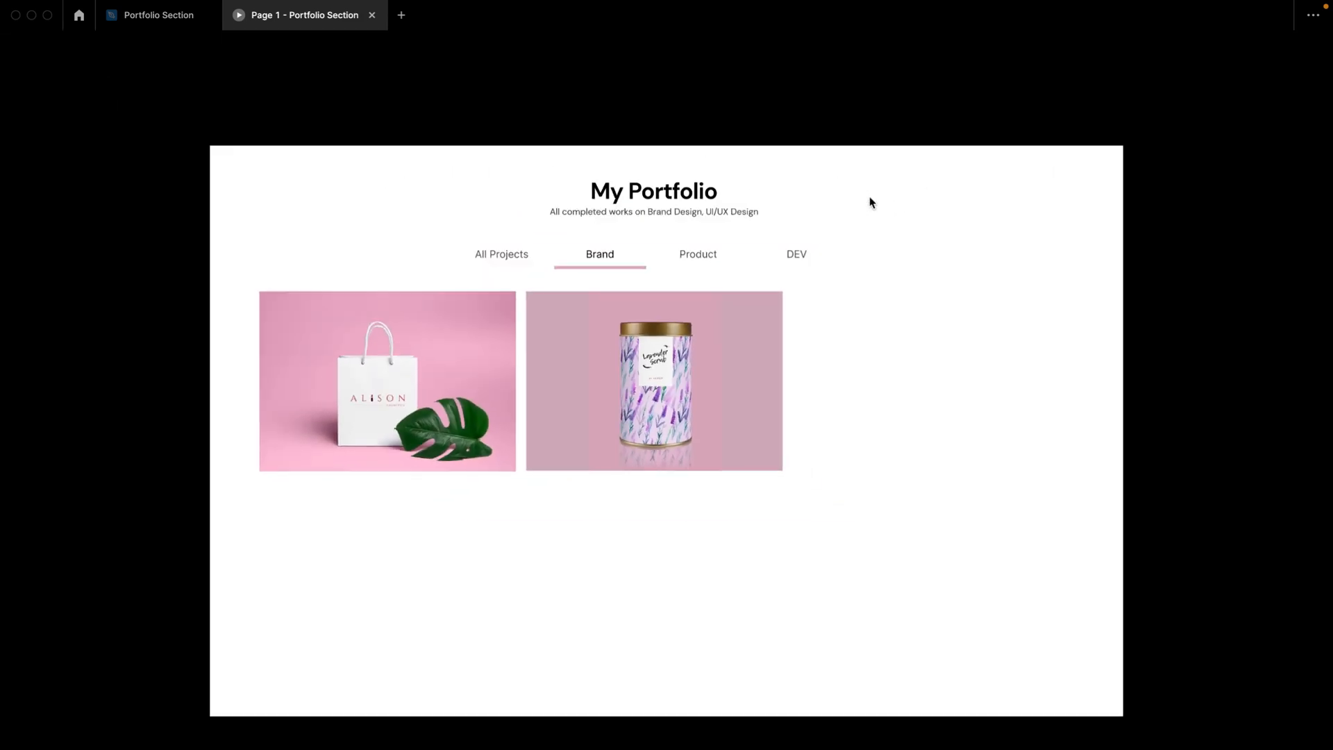
Step: Return to the Portfolio Section design file and set the productTxt colour variable's default value to 929292
click(131, 19)
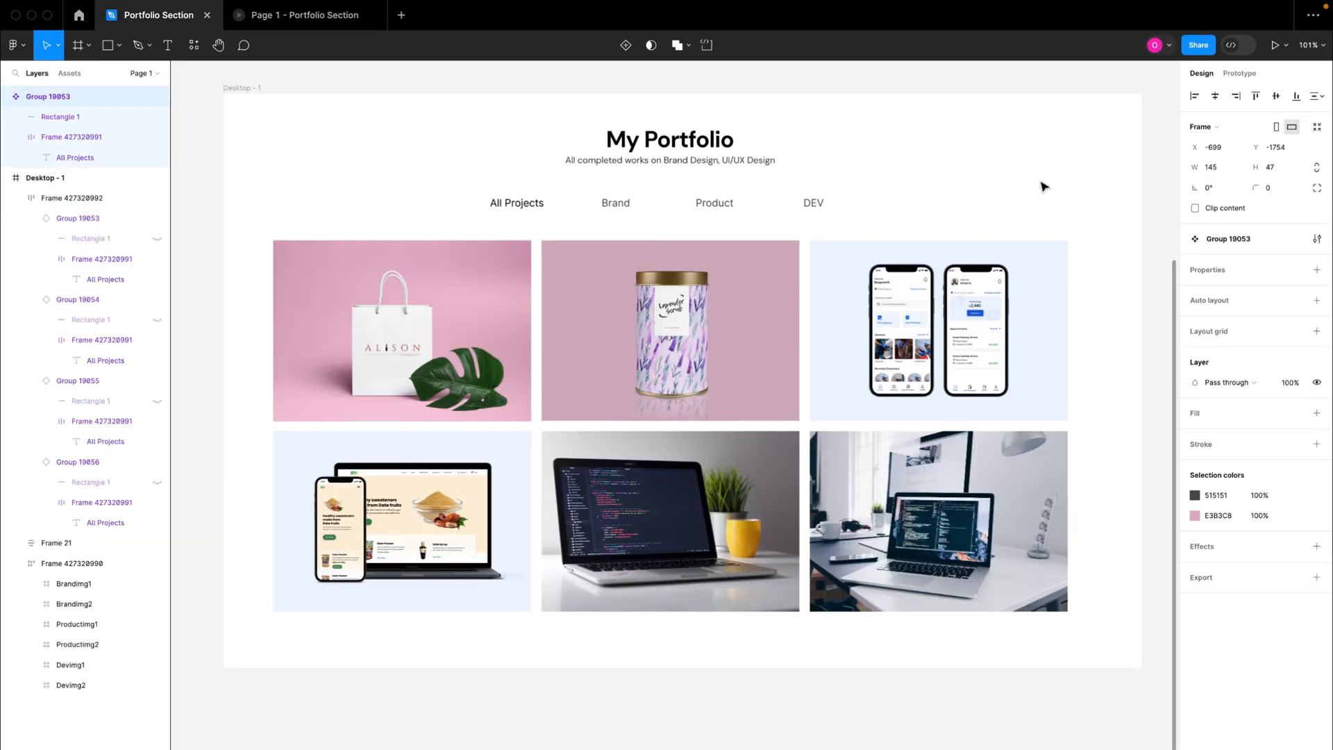
click(1167, 125)
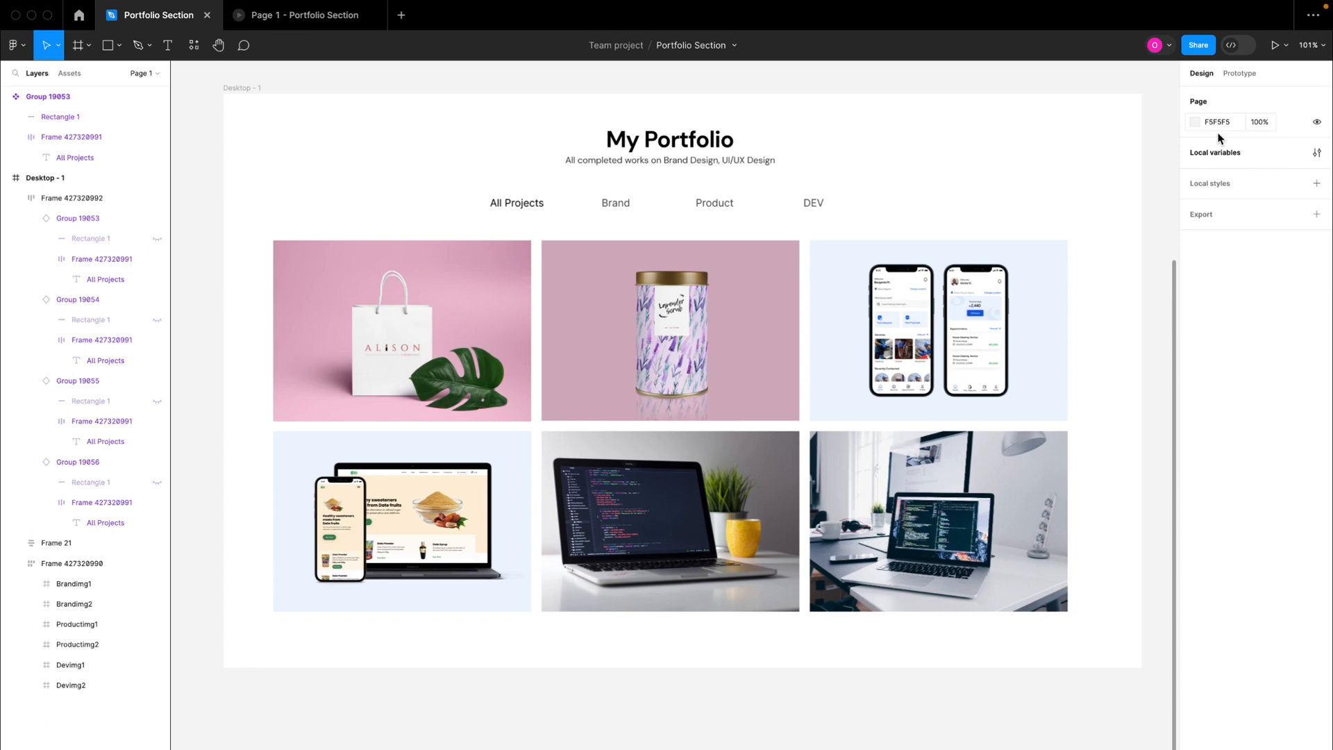
click(1316, 154)
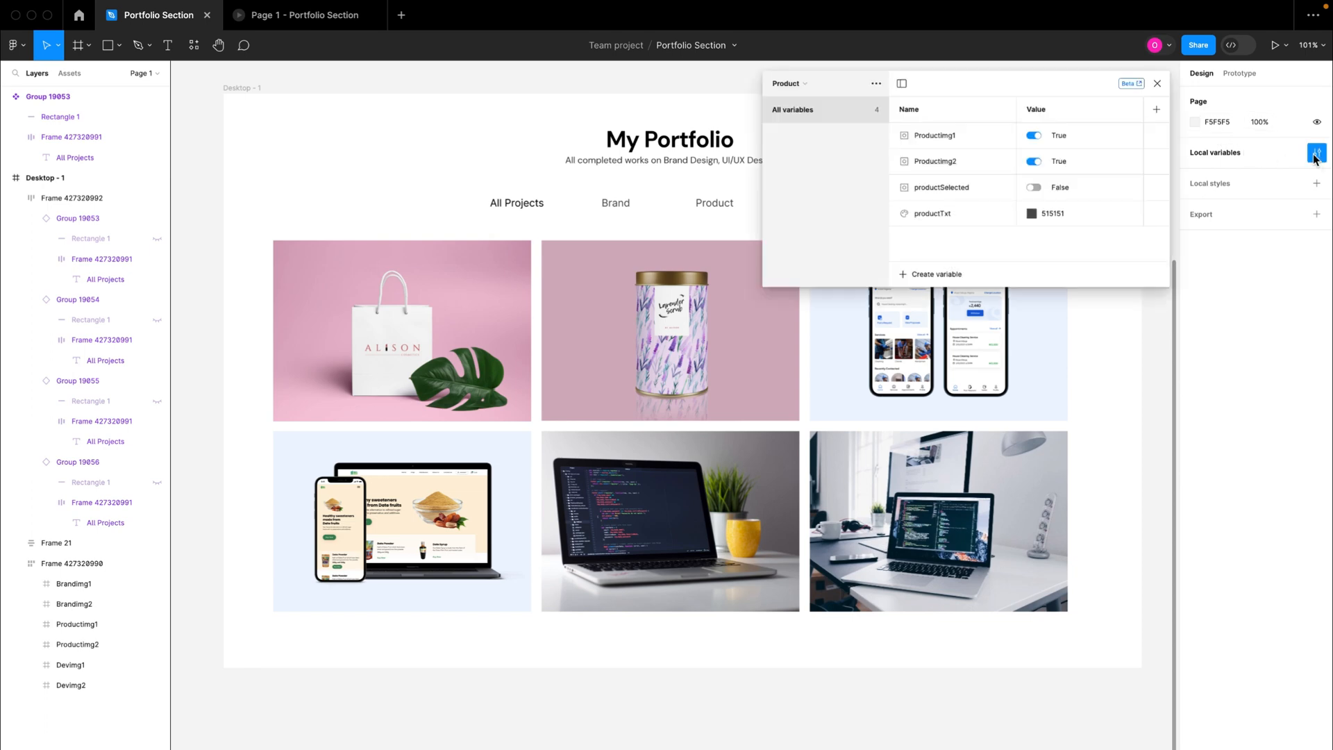
click(1057, 215)
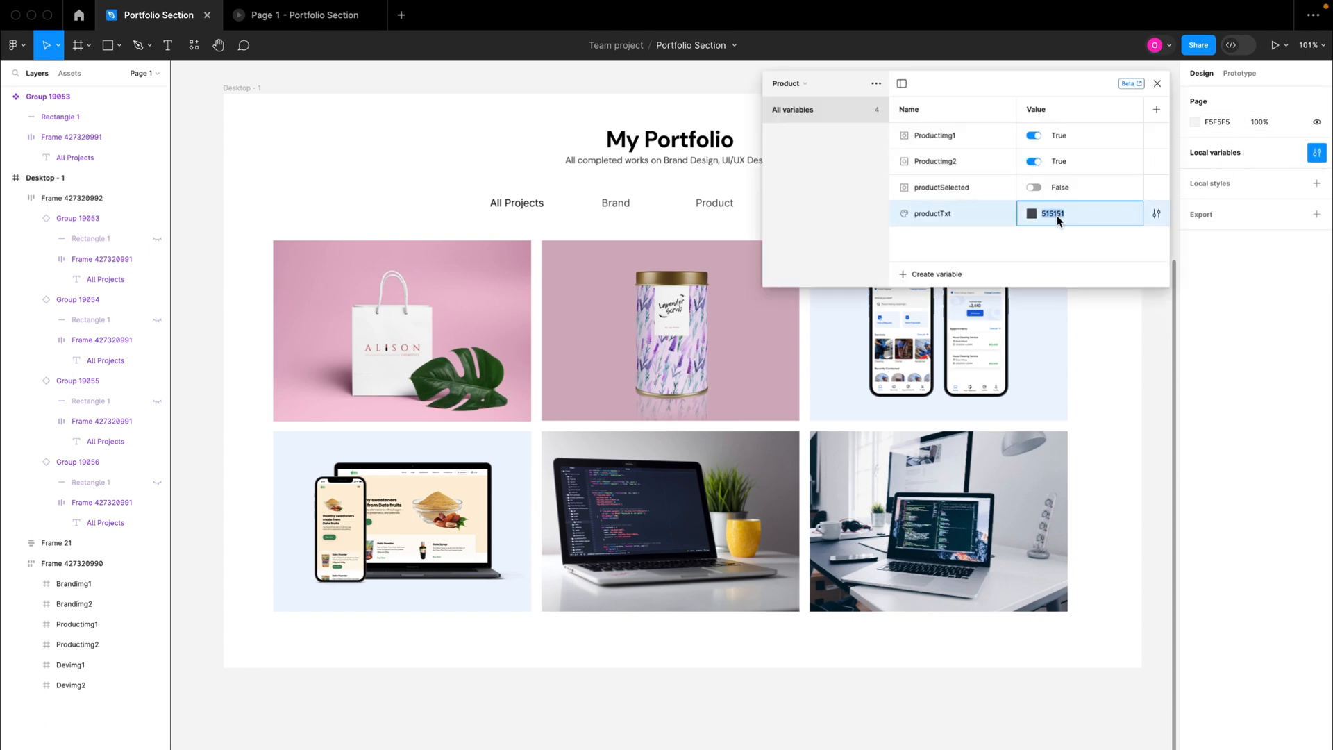
text(929292)
key(Return)
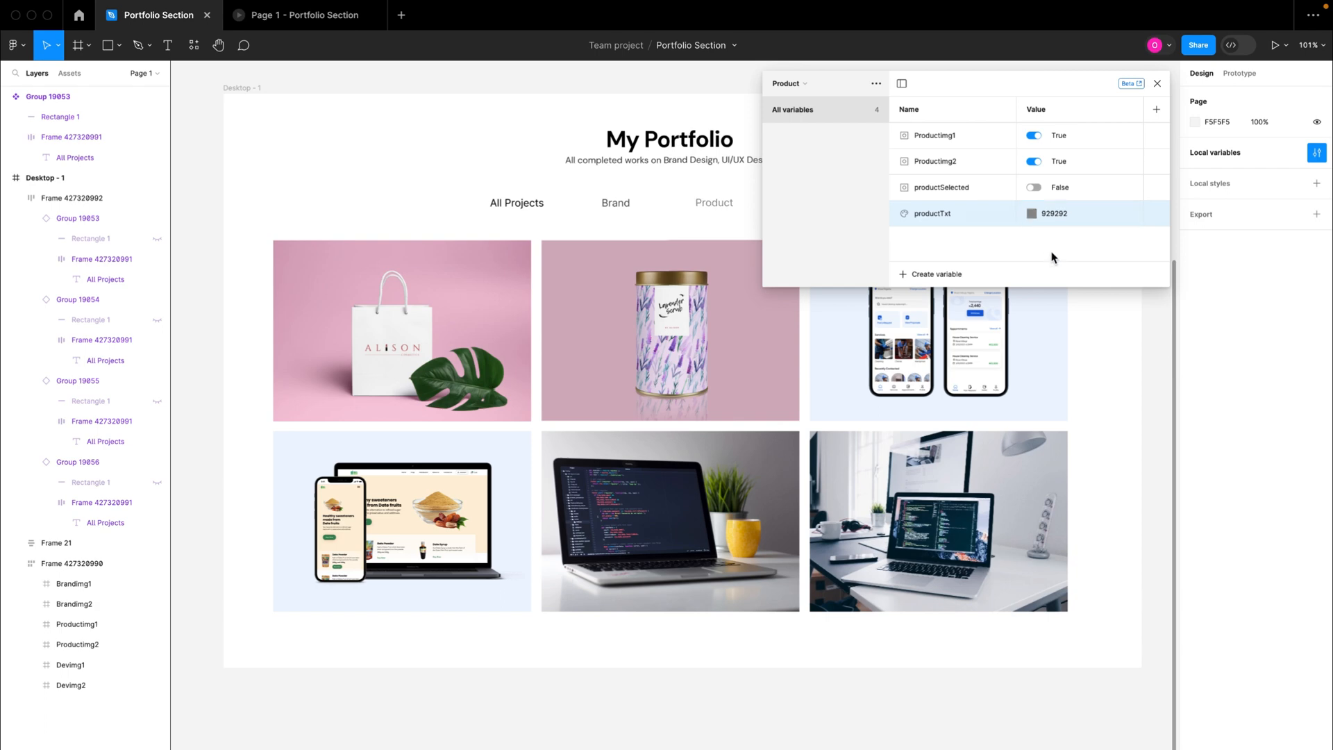
Step: Set the default value of the devTxt colour variable in the Dev collection to 929292
click(789, 85)
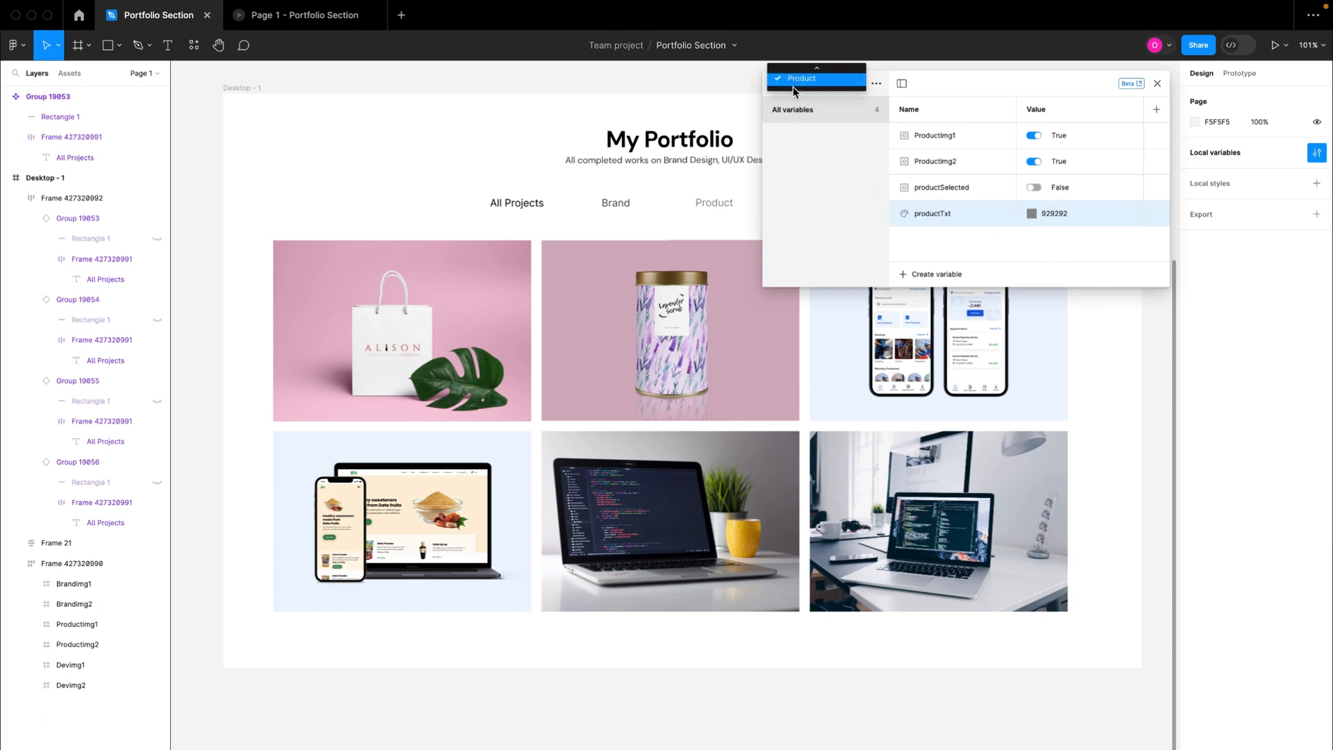
click(958, 80)
drag(964, 90, 962, 153)
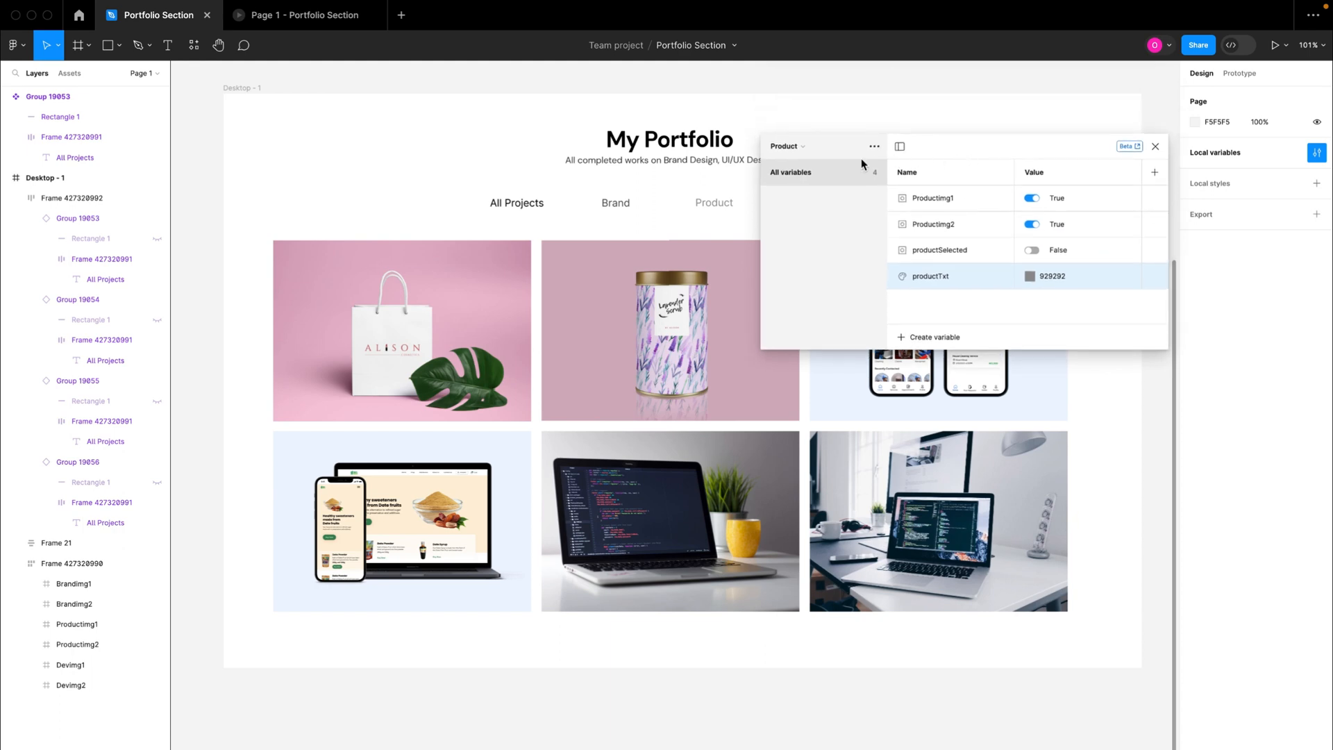
click(788, 146)
click(794, 131)
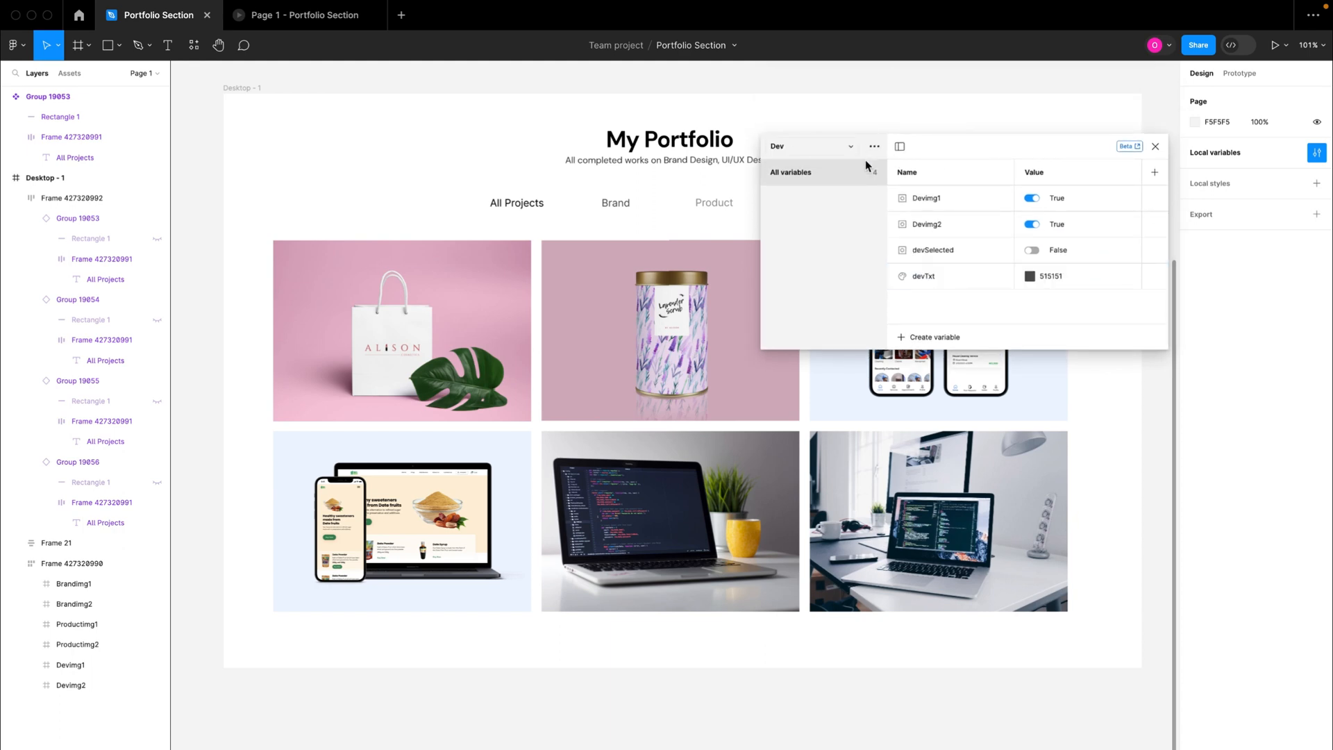
click(1049, 276)
text(929292)
key(Return)
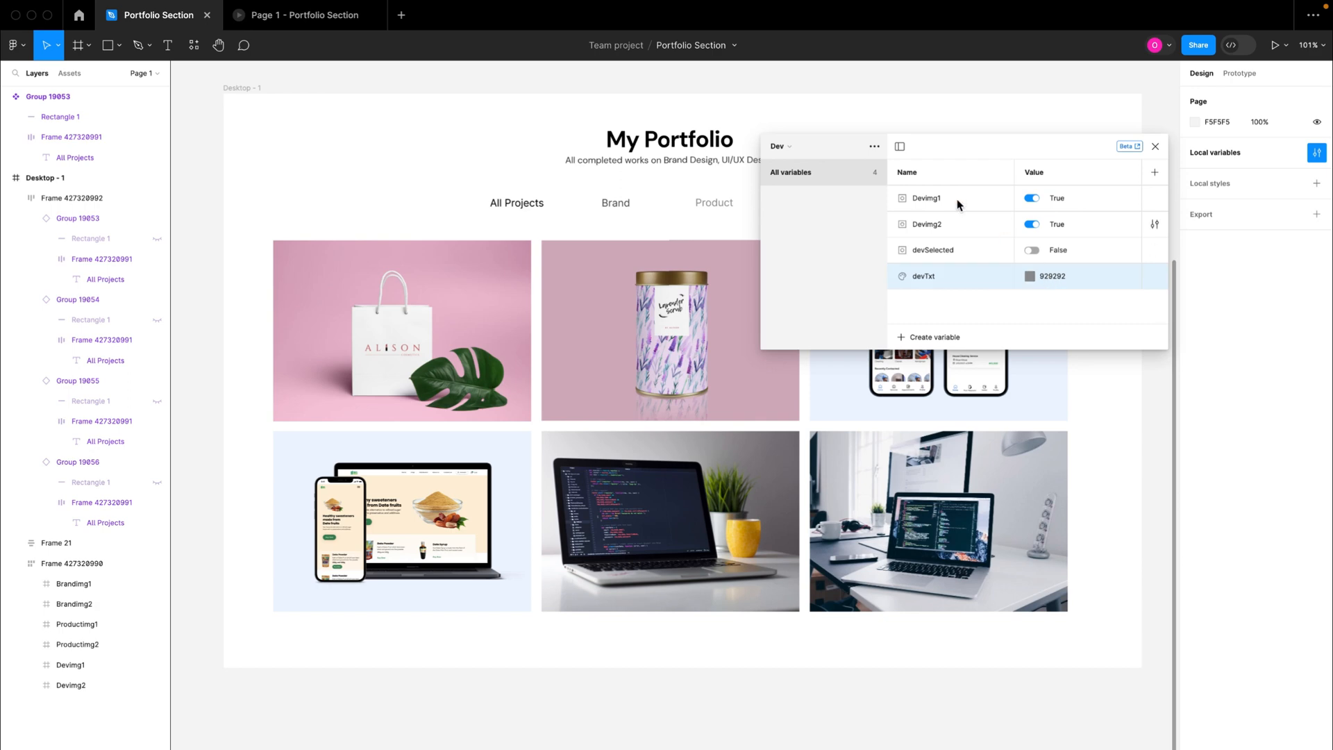
Step: Set the default value of the brandTxt colour variable in the Brand collection to 929292 and close the local variables
click(781, 146)
click(785, 128)
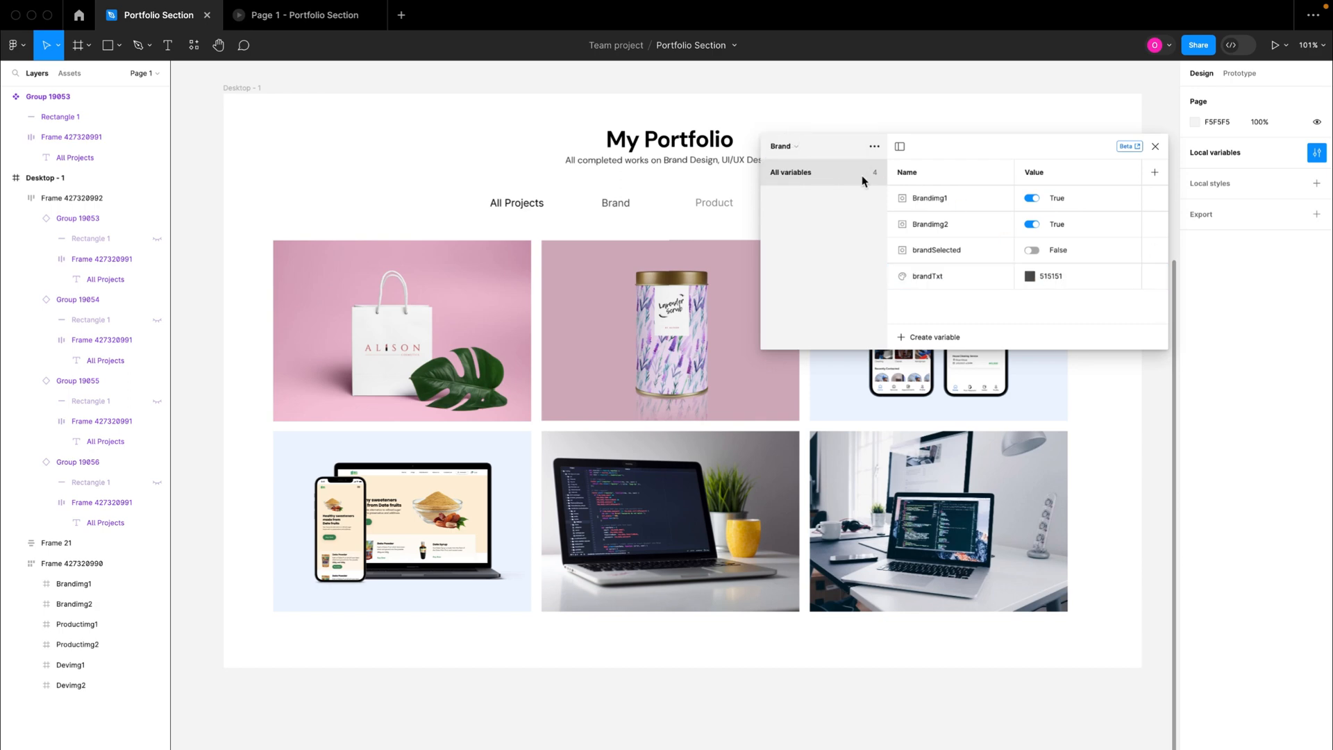
click(1066, 286)
text(929292)
key(Return)
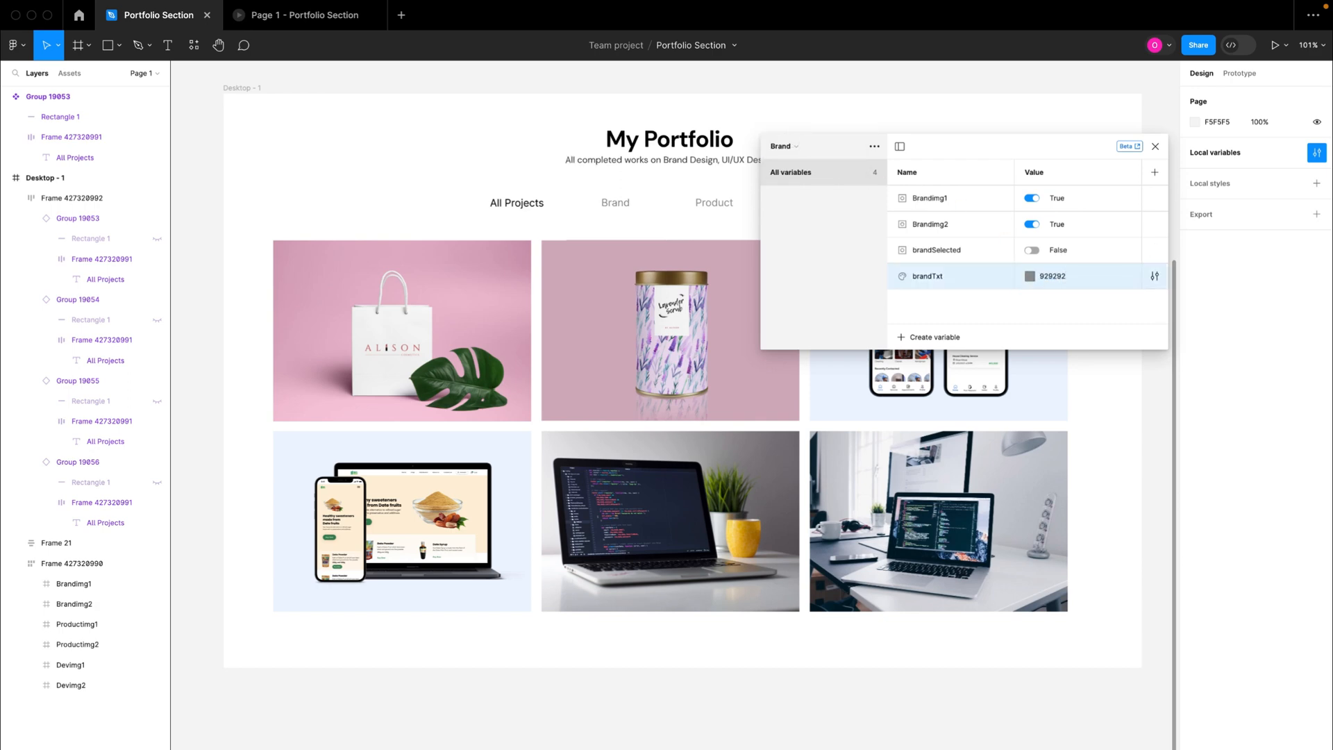
click(1156, 148)
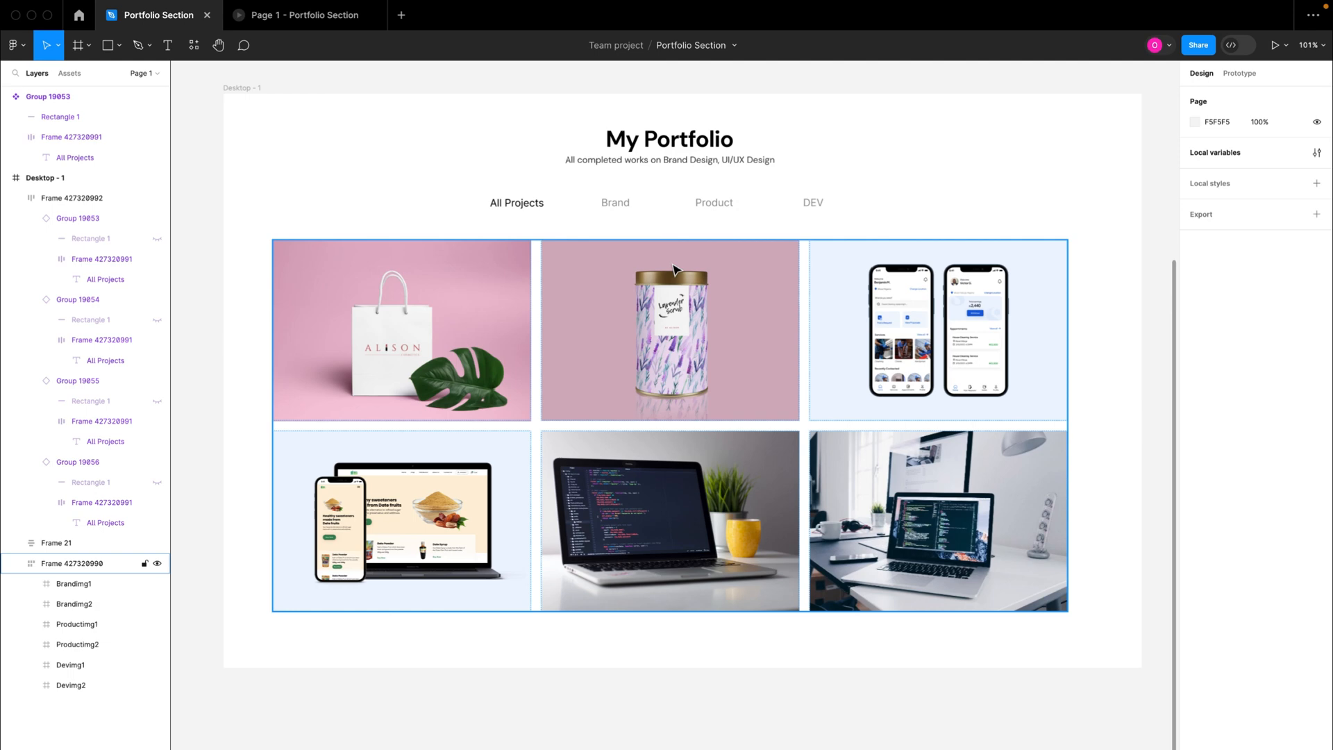
Step: In the Brand tab's click interaction, change the productTxt set-variable action's colour to 929292
double_click(640, 210)
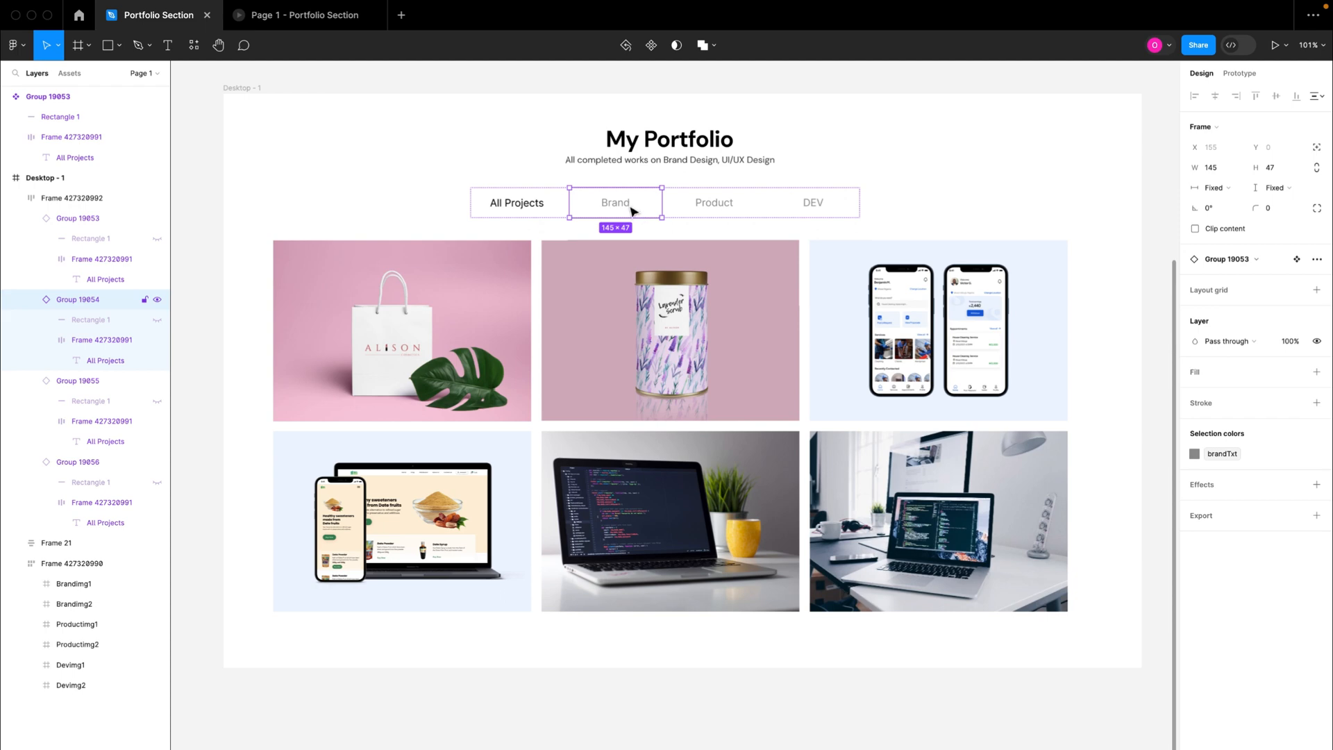
click(1245, 73)
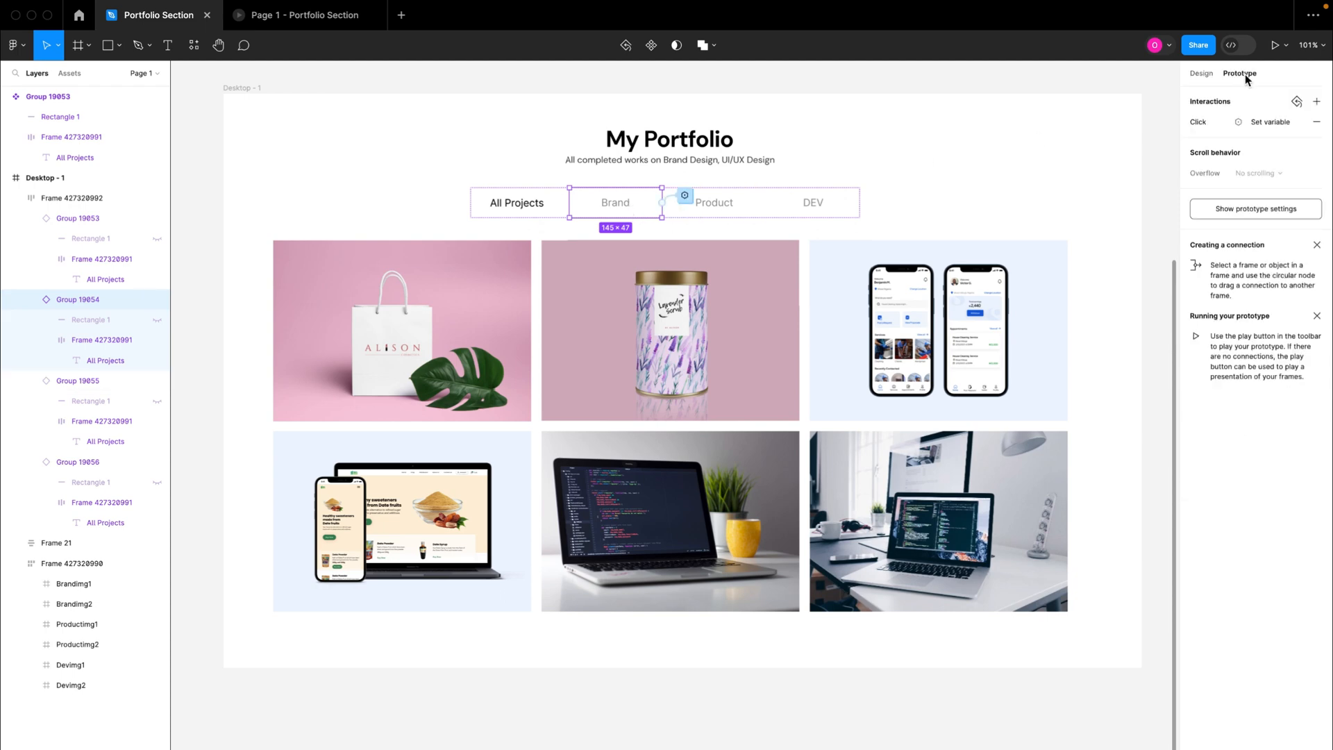
click(1268, 122)
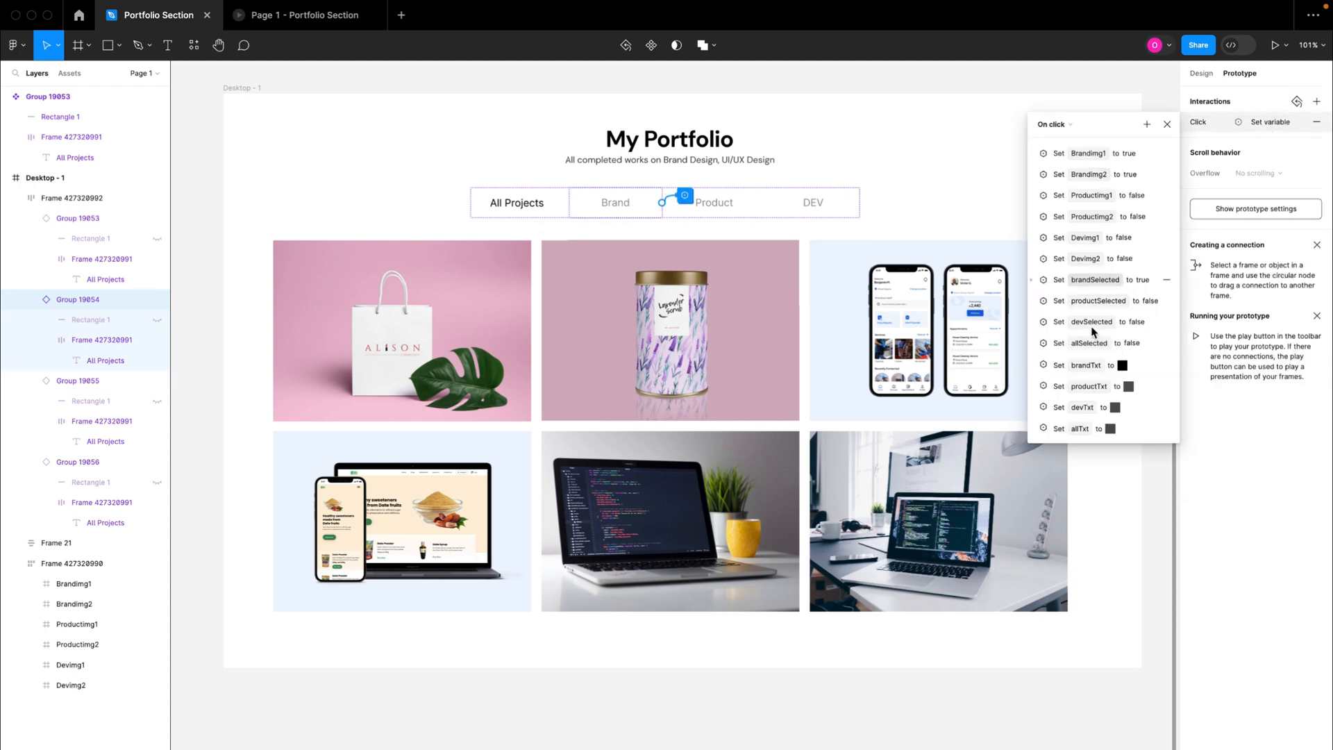
click(1032, 387)
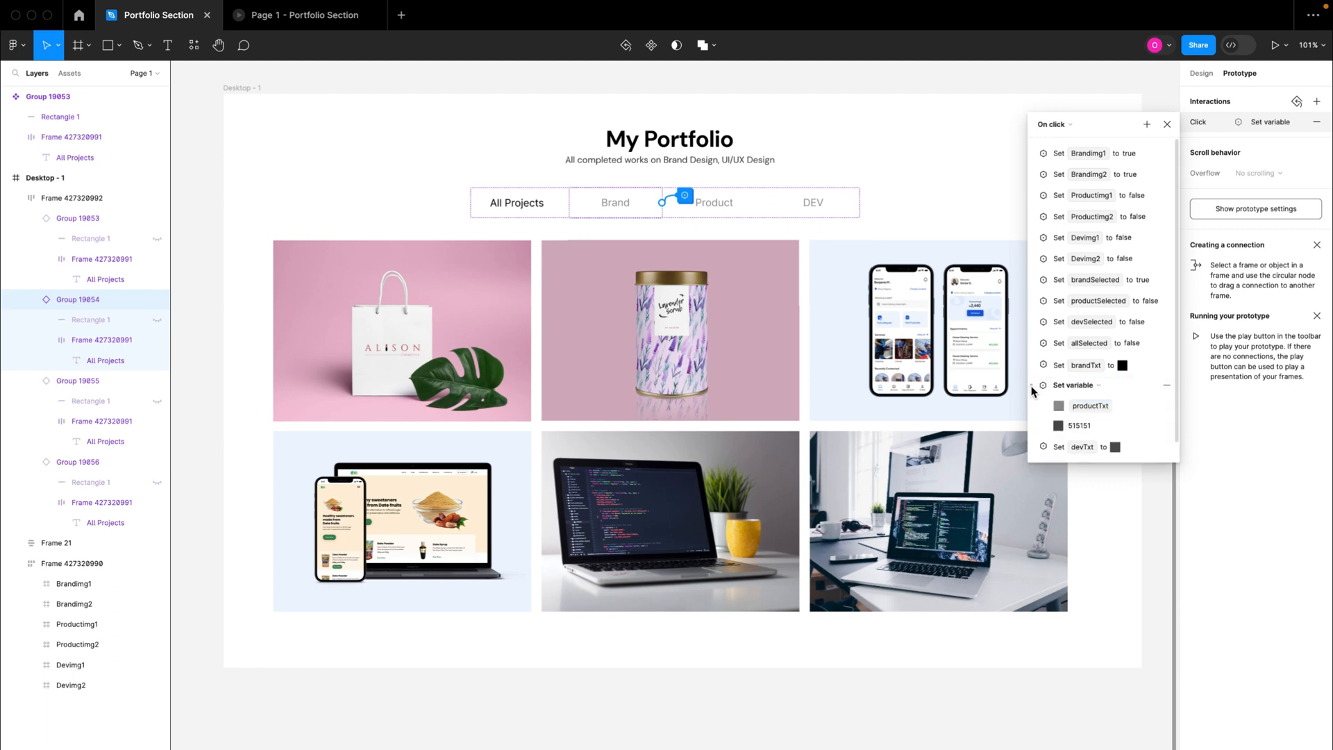
click(1077, 428)
text(929292)
key(Return)
Step: Change the devTxt set-variable action's colour to 929292 in the Brand tab's click interaction
scroll(1109, 434, down, 1)
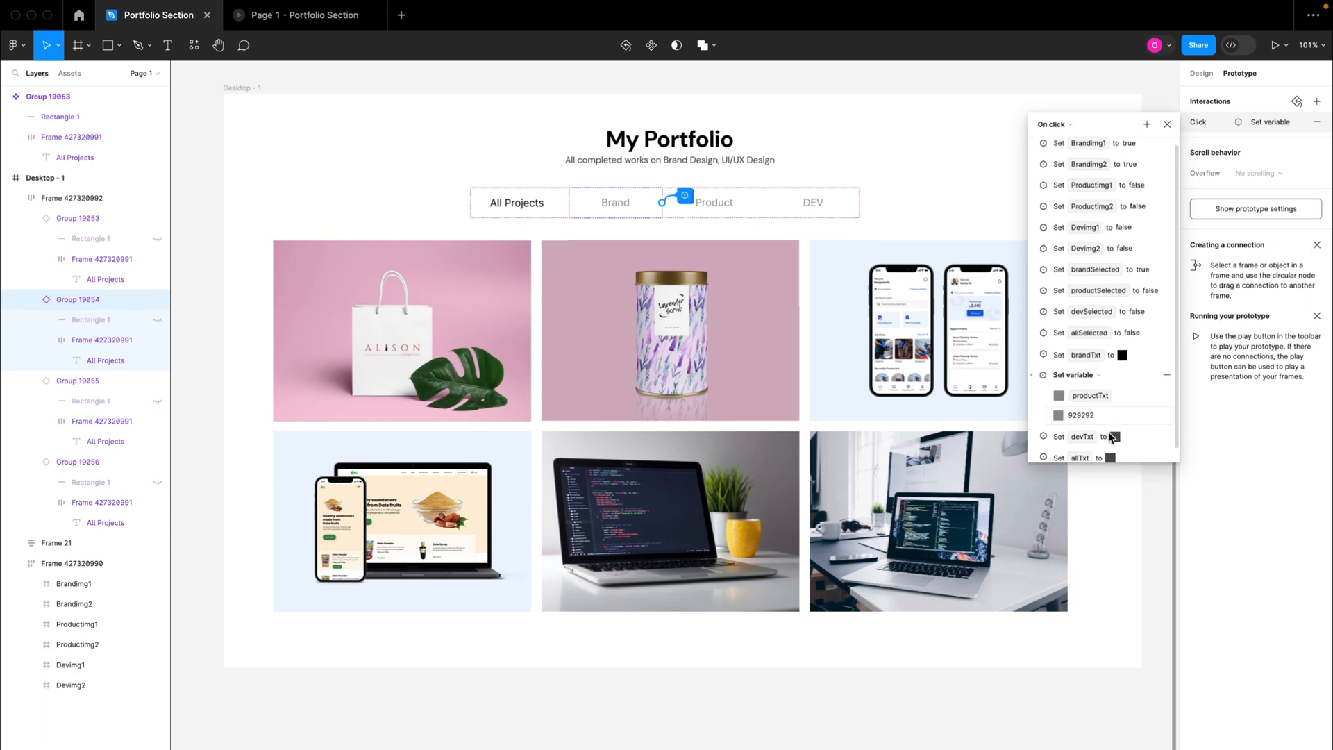
click(1032, 426)
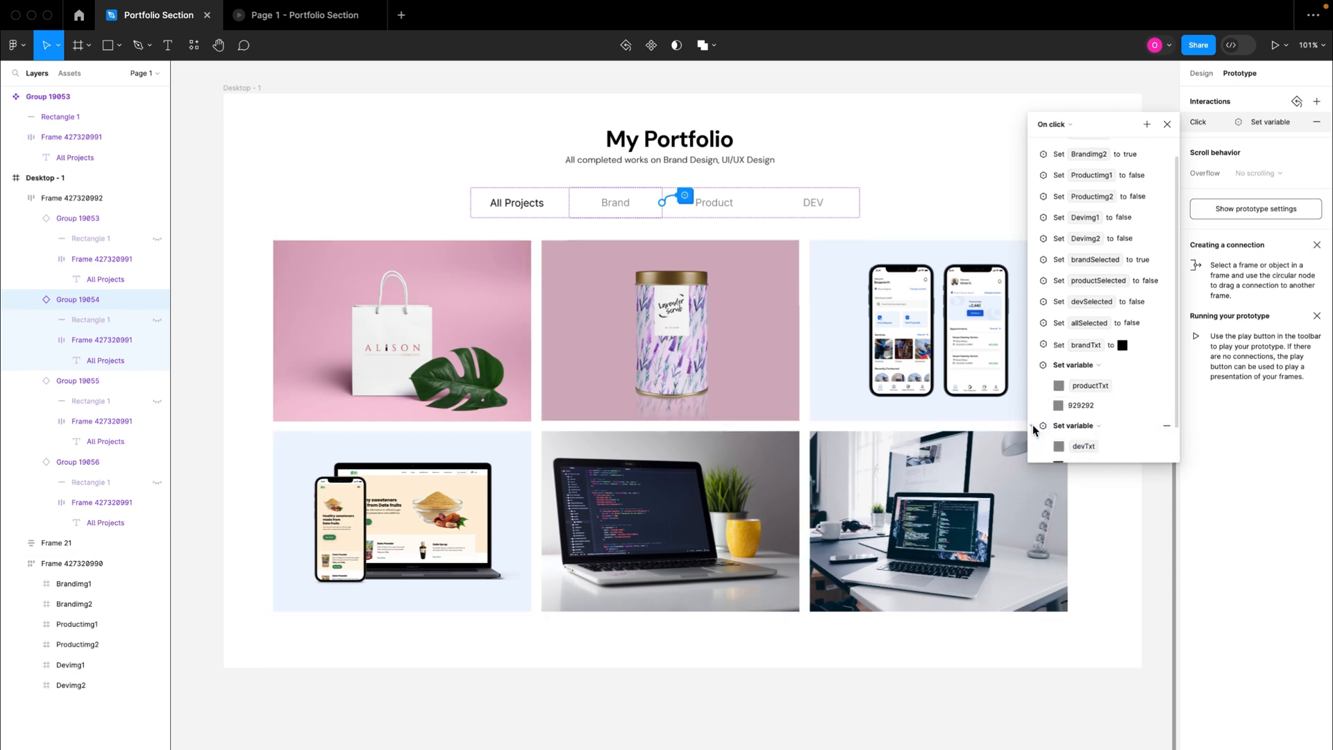
scroll(1087, 447, down, 2)
click(1083, 428)
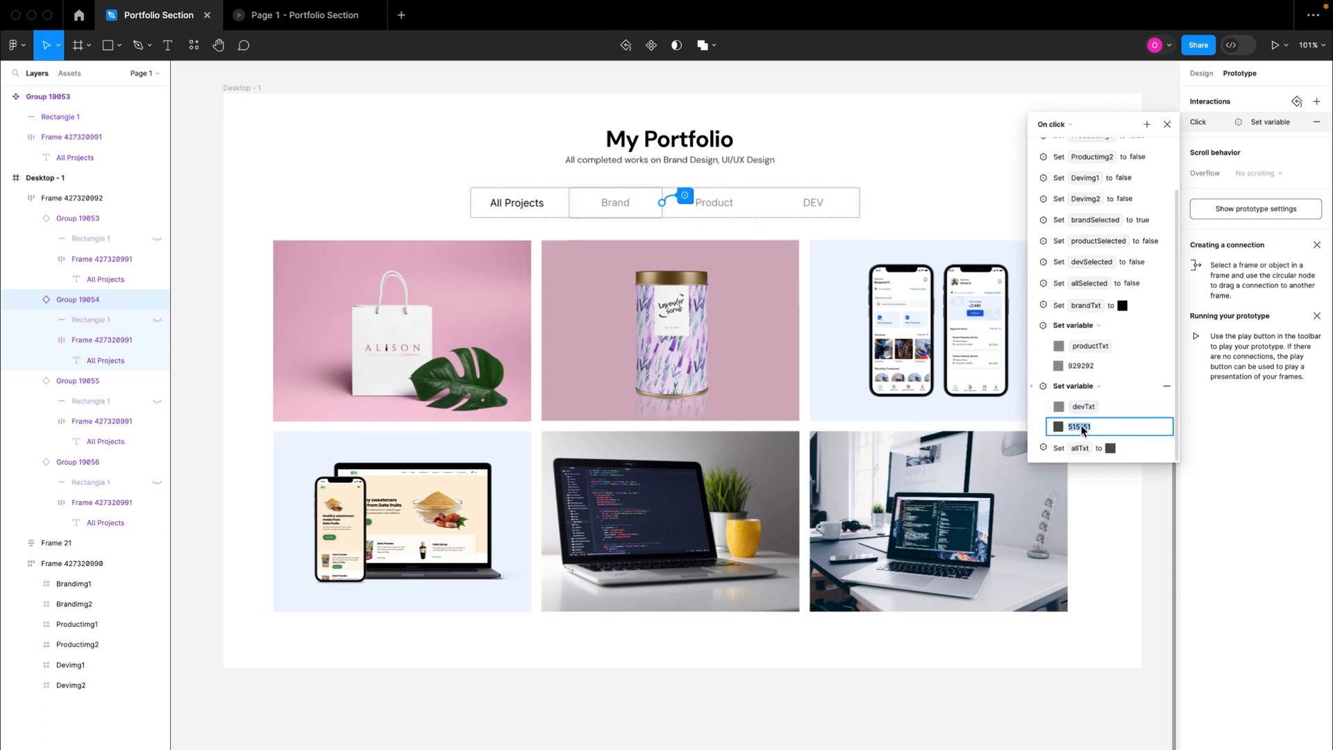
text(929292)
key(Return)
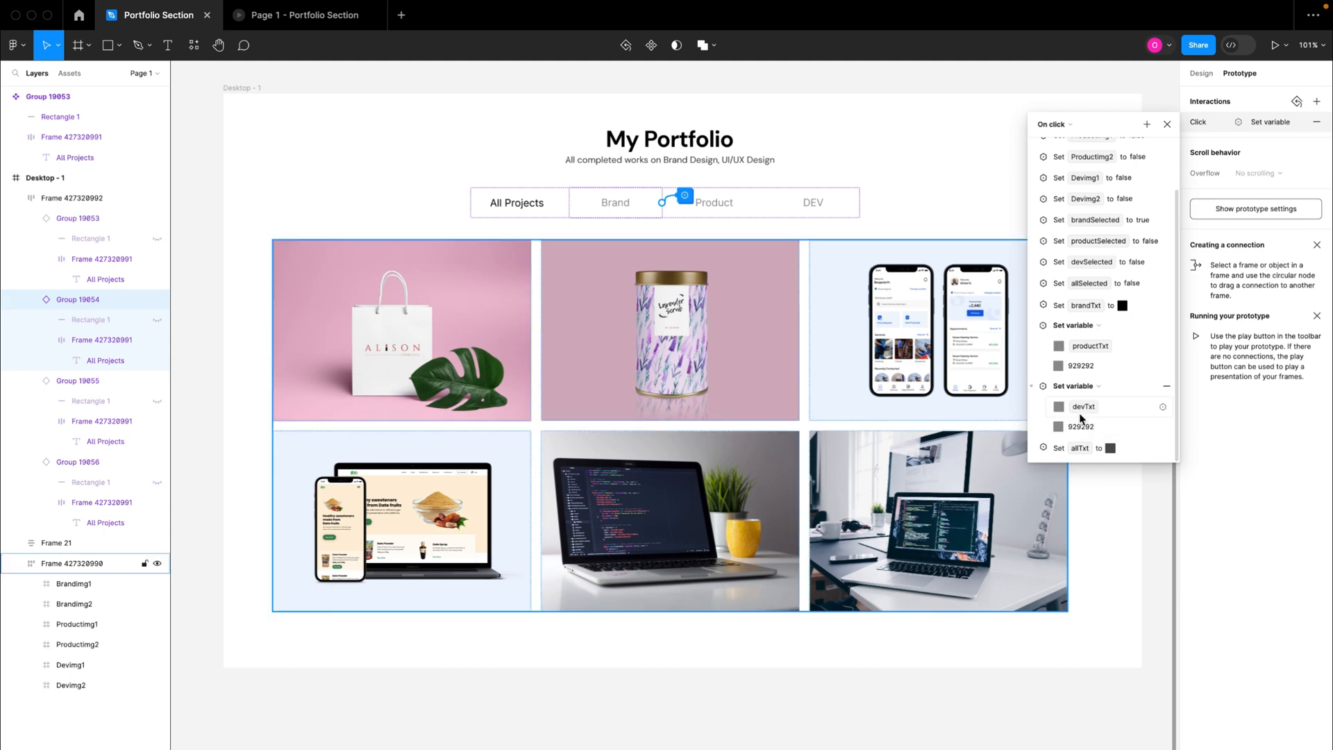
Step: Set the allTxt action's colour to 929292 in the Brand tab's click interaction, then collapse the expanded actions and close the interaction
click(1032, 448)
scroll(1078, 448, down, 2)
click(1084, 448)
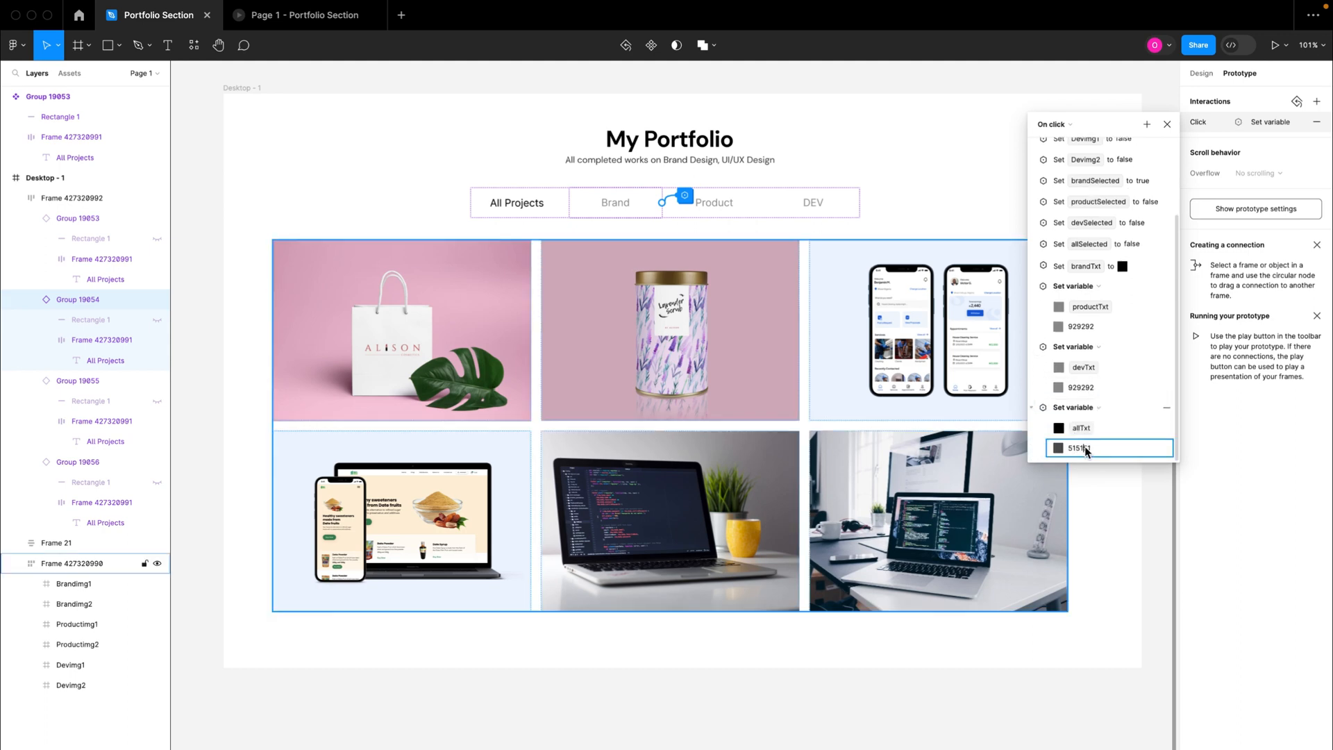
key(Return)
click(1031, 407)
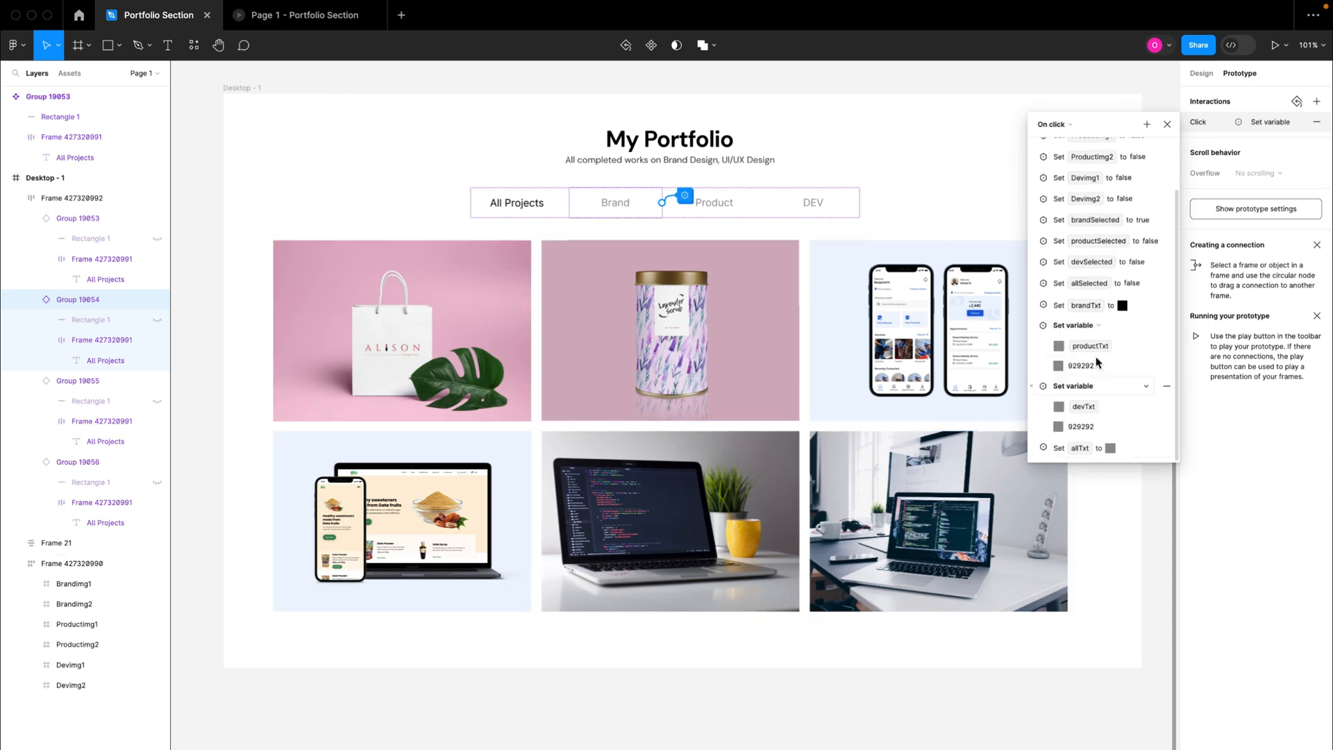
click(1031, 385)
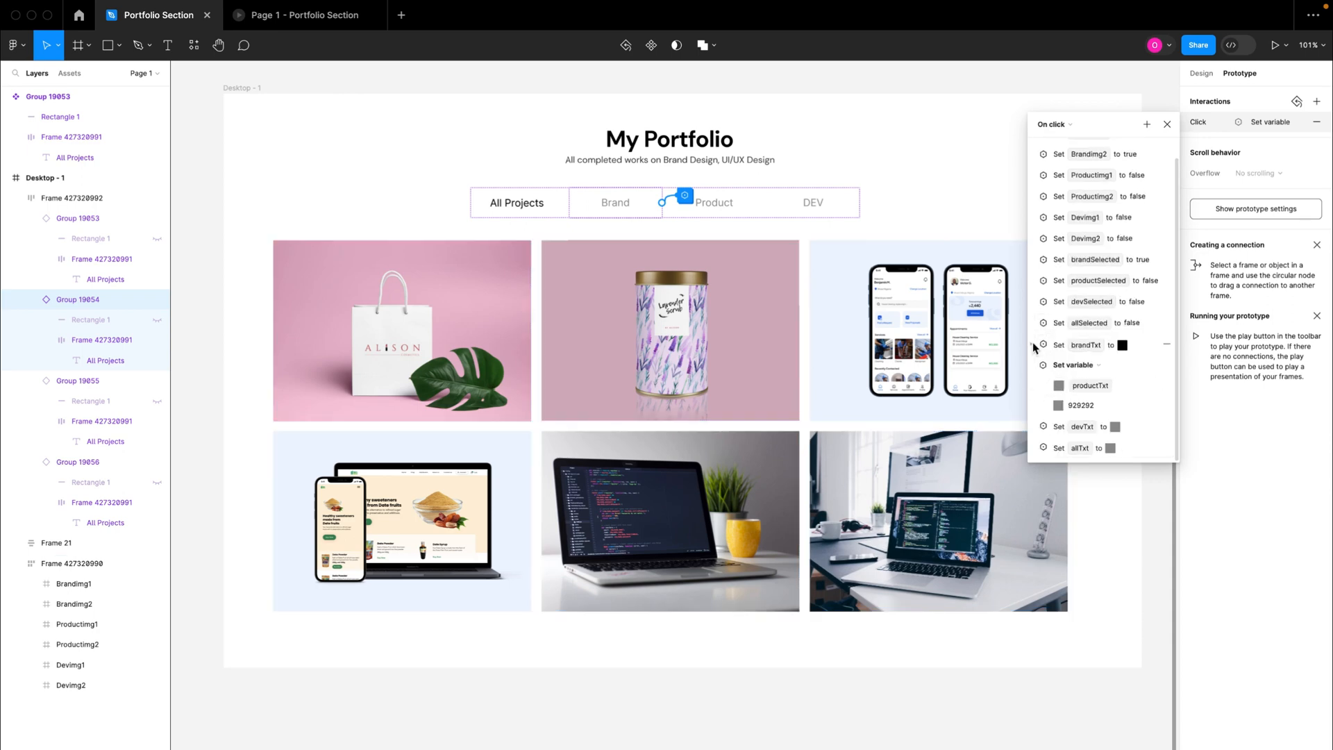
click(1031, 366)
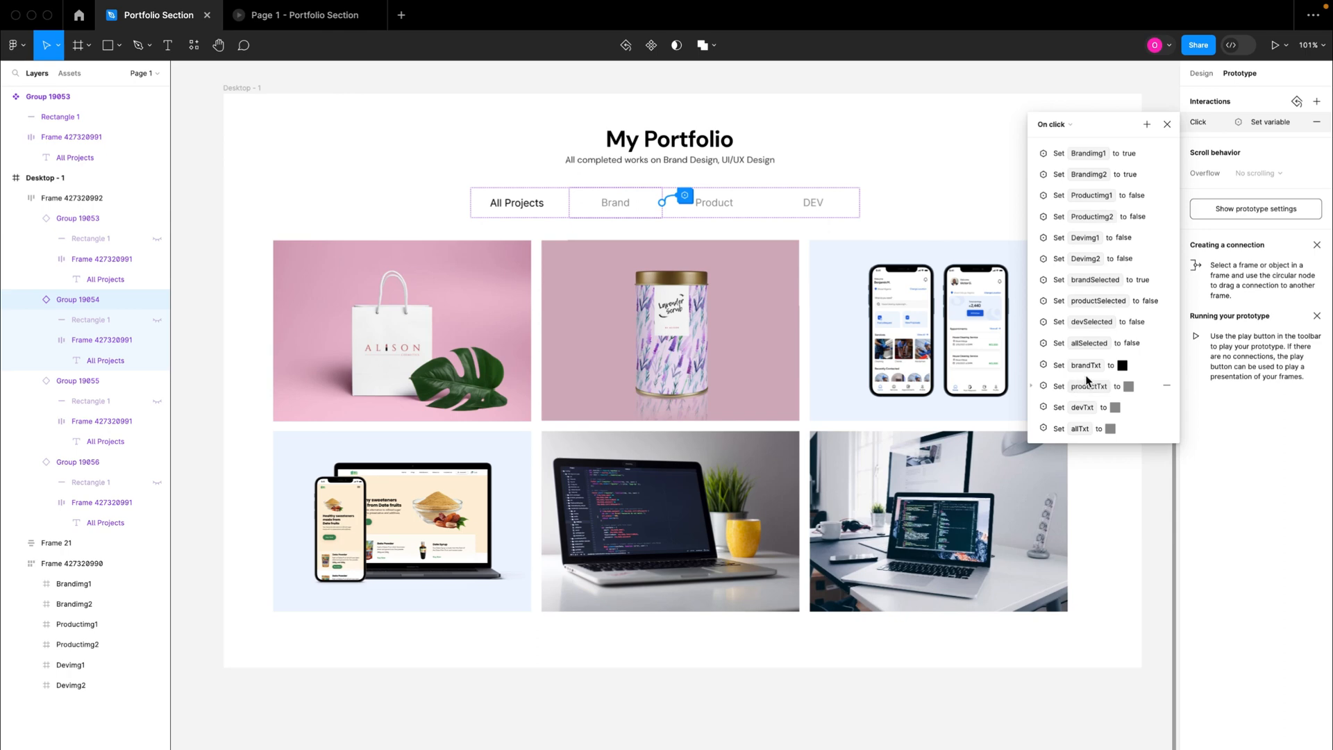
click(1164, 127)
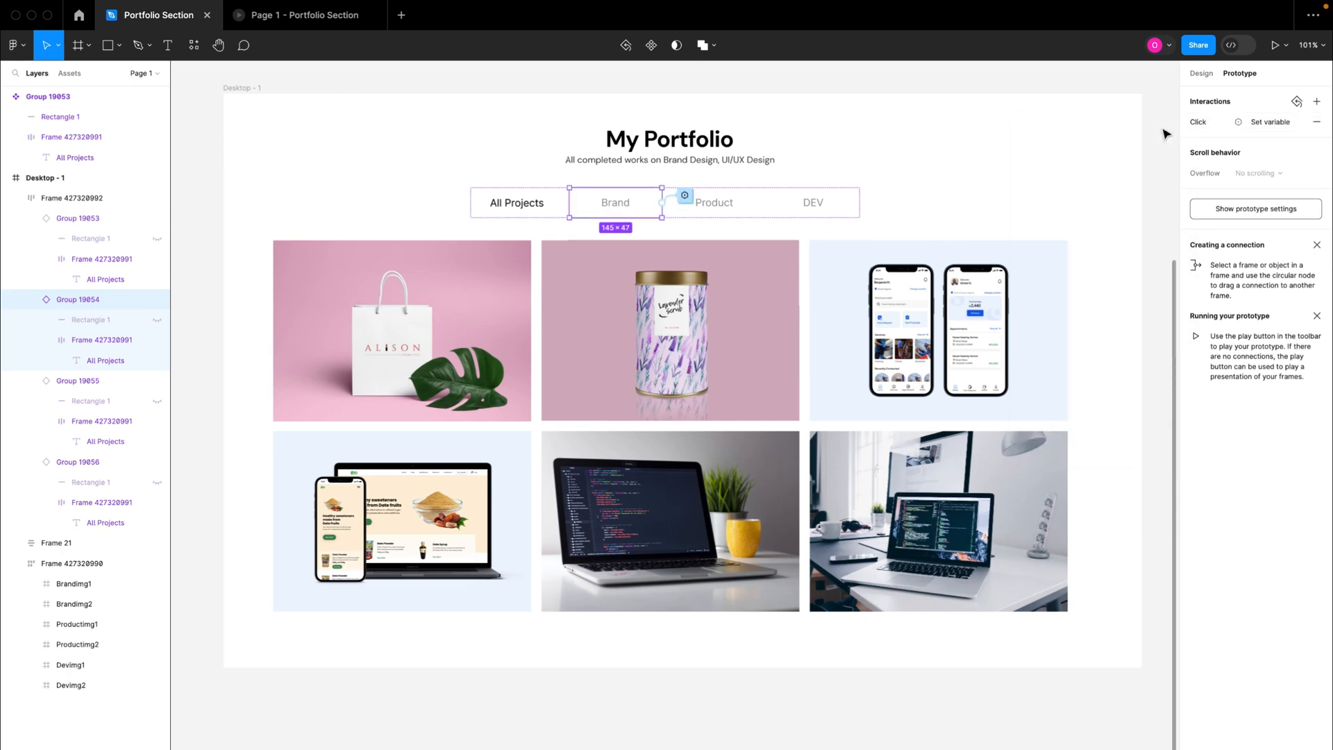
Step: Preview the prototype, test the Brand tab's filtering and label colours, and return to the Portfolio Section design file
click(1275, 45)
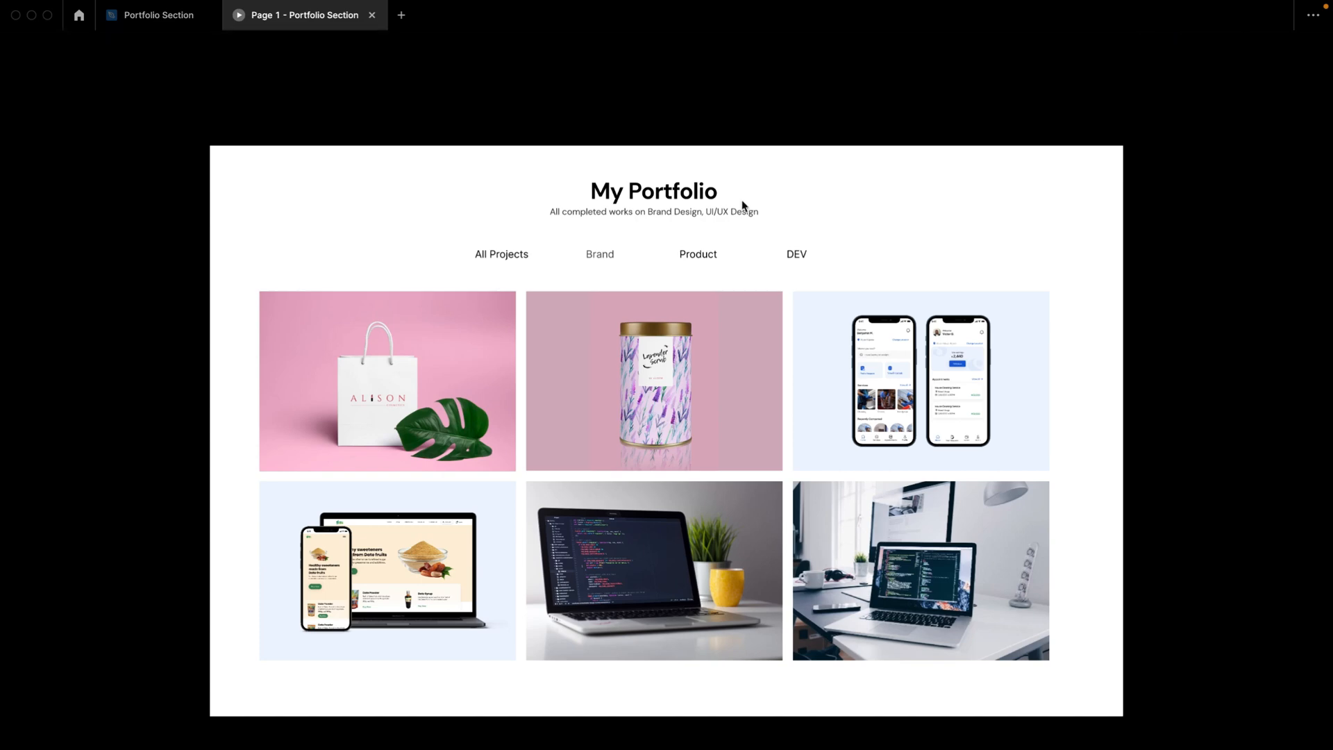
click(601, 255)
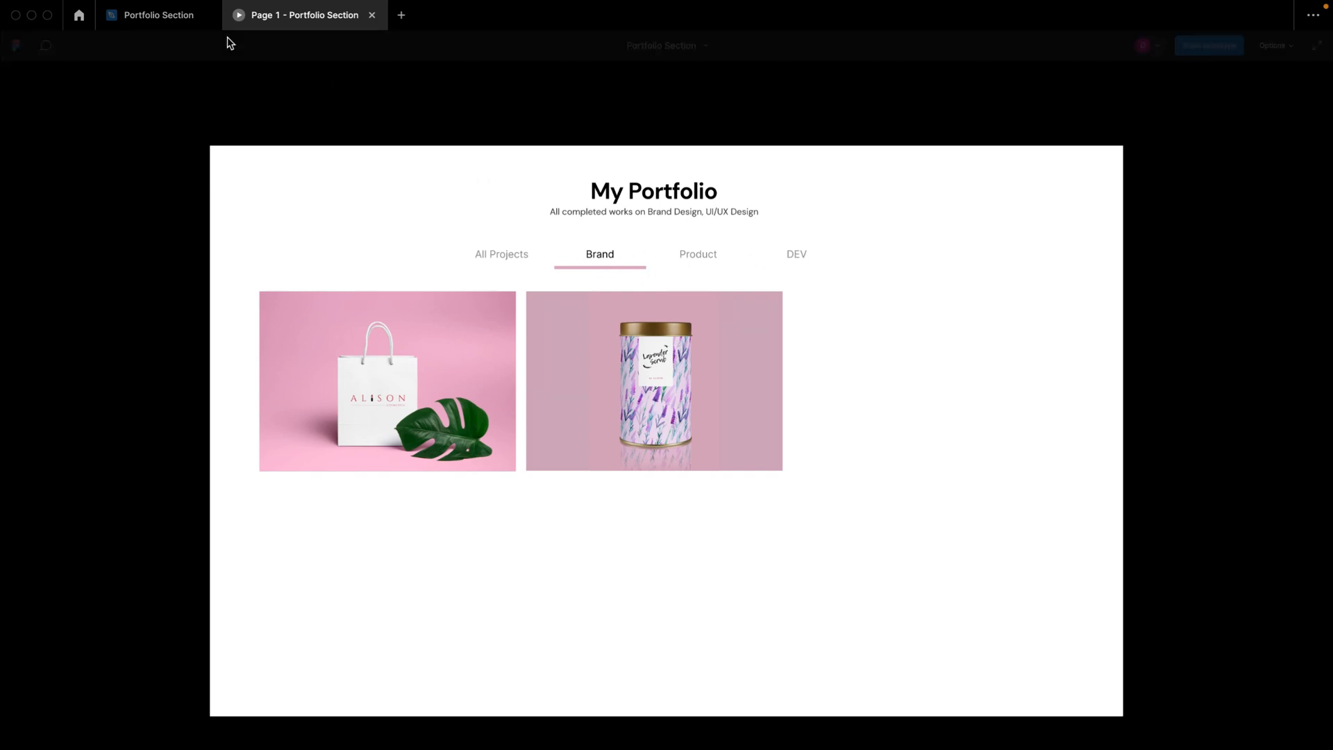
click(150, 15)
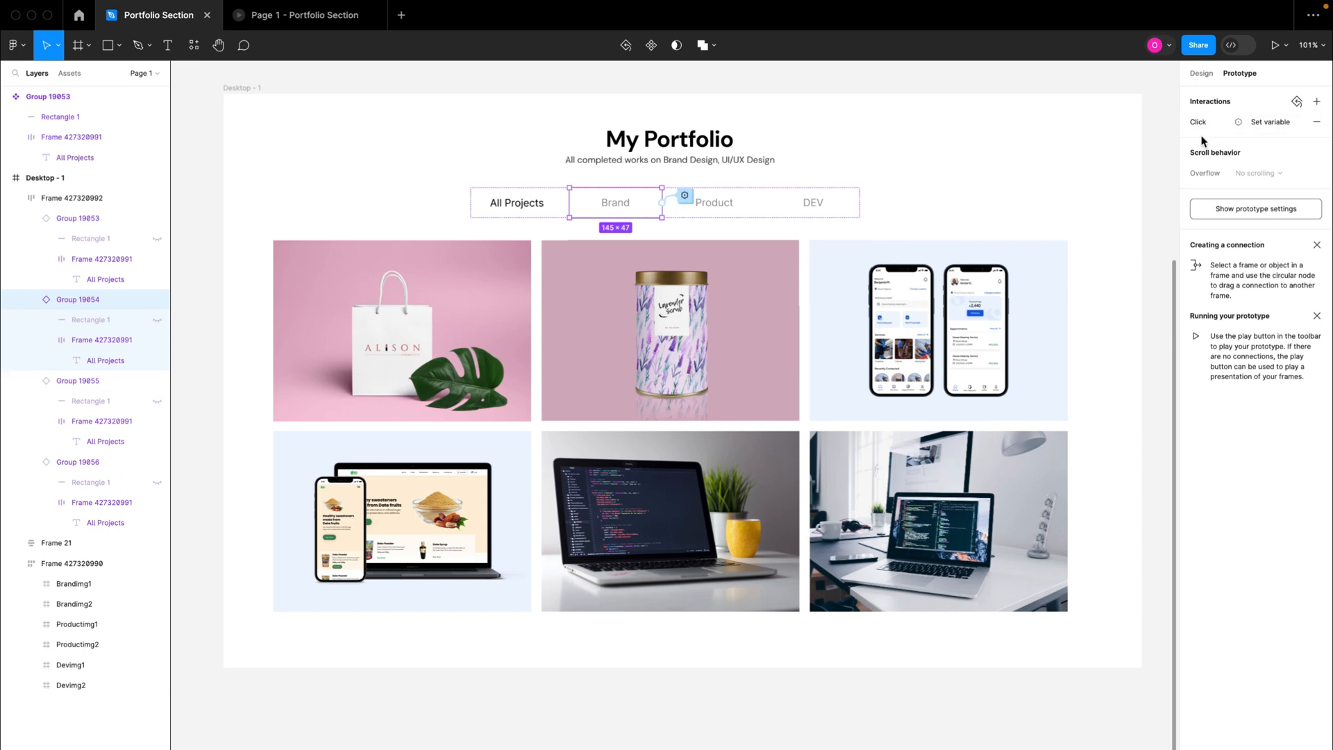
Step: Copy the Brand tab's set-variable click interaction and paste it onto the Product tab
click(1184, 126)
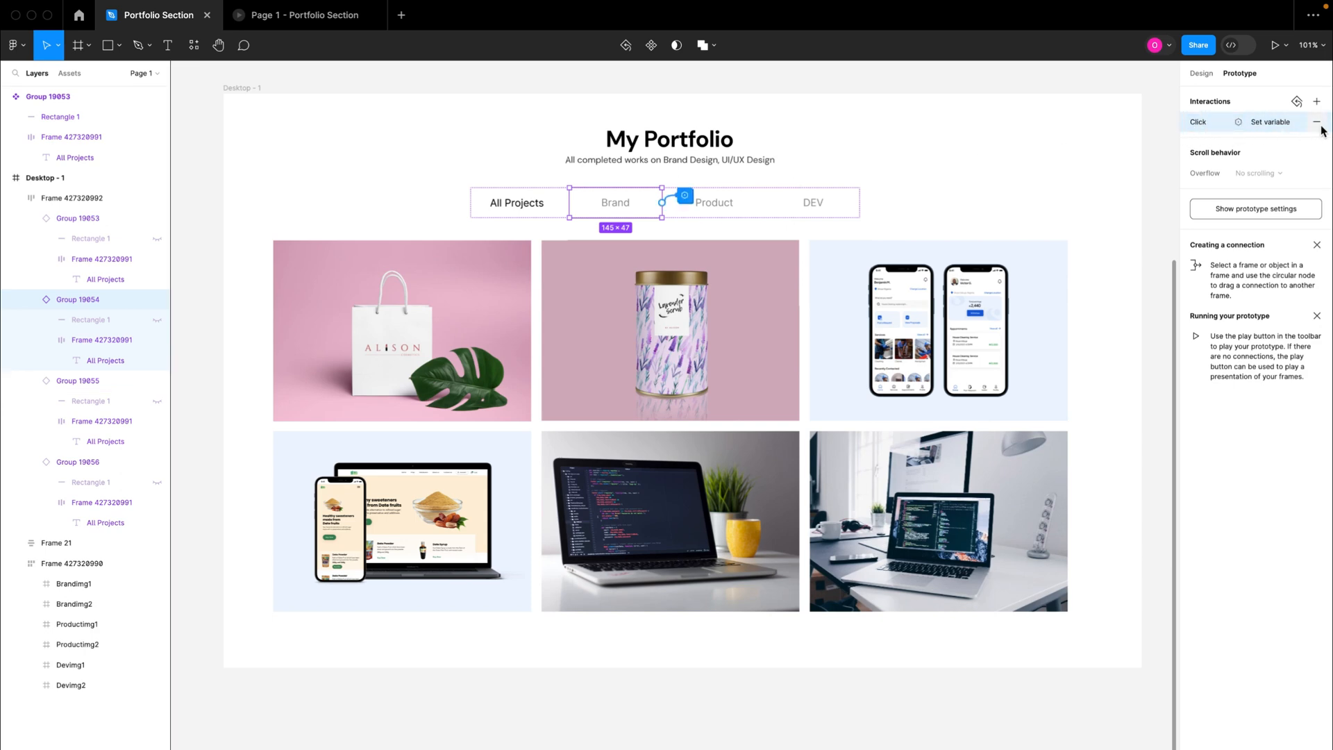
click(1278, 125)
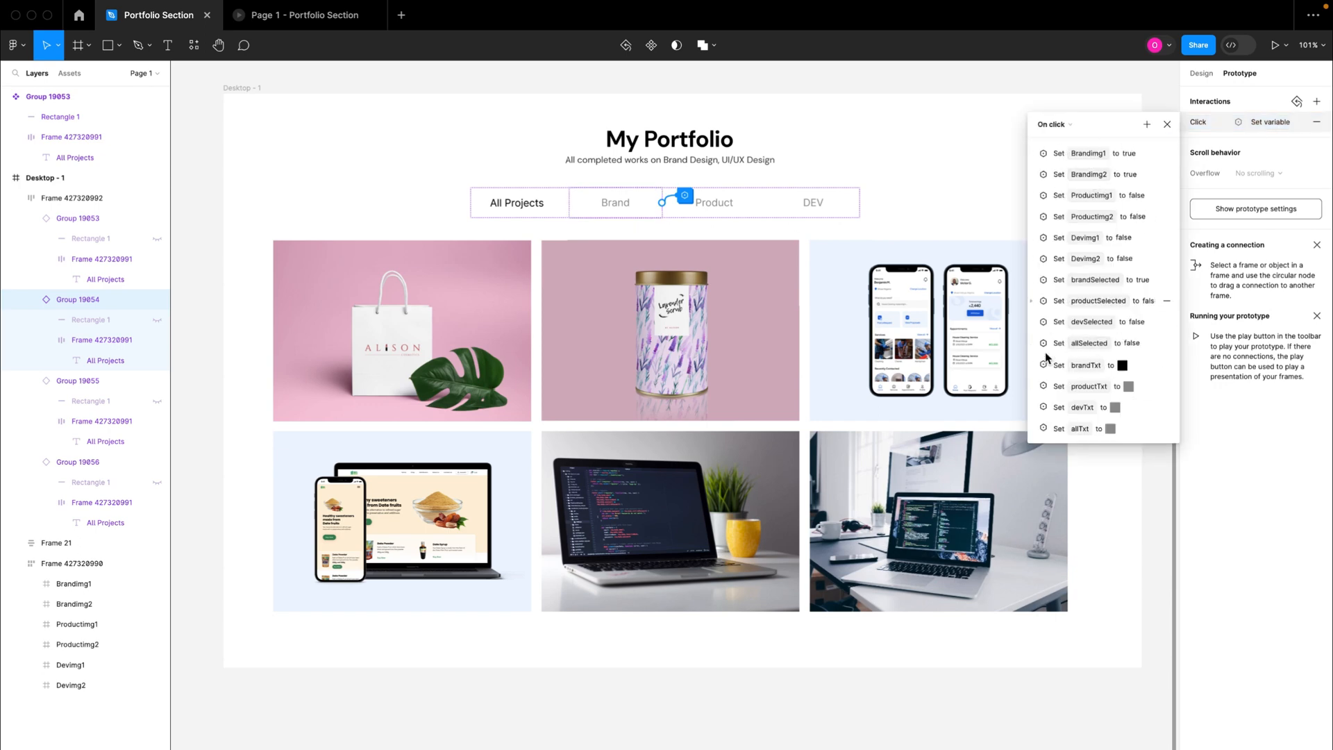
click(1167, 125)
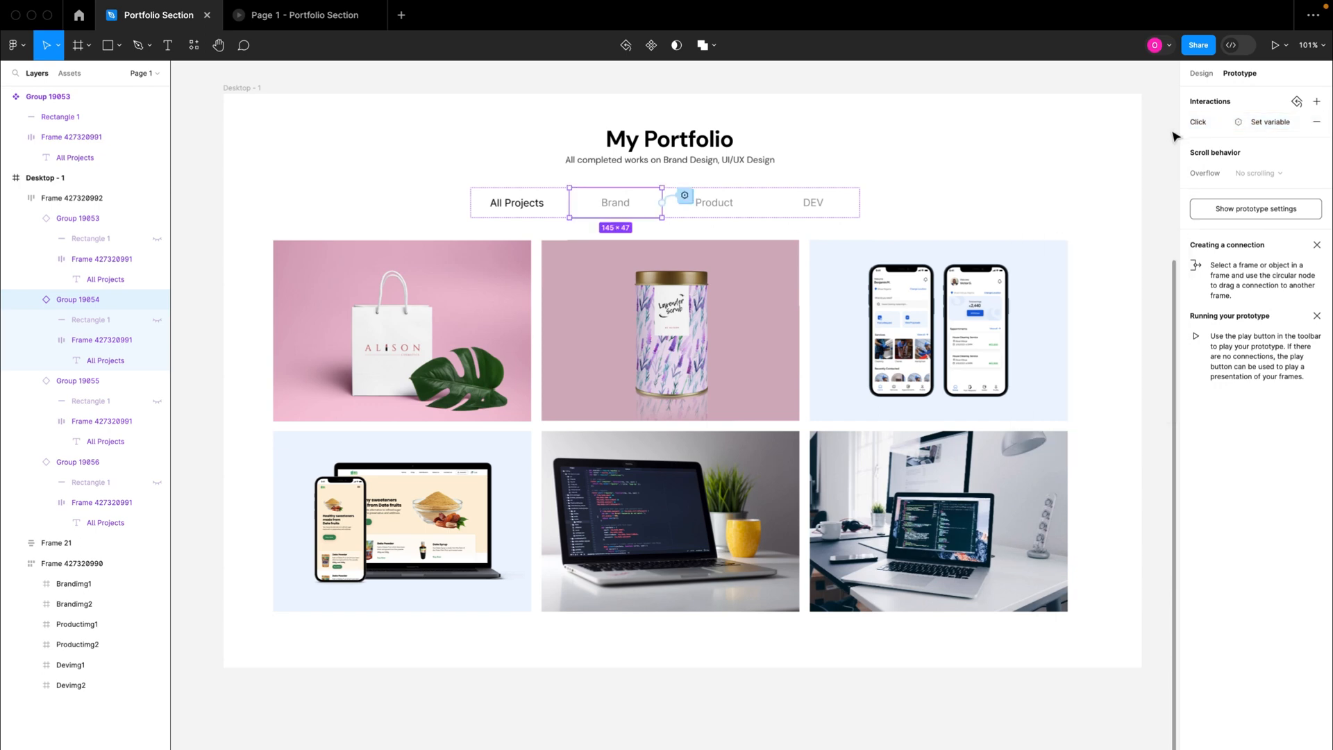
key(Escape)
double_click(607, 209)
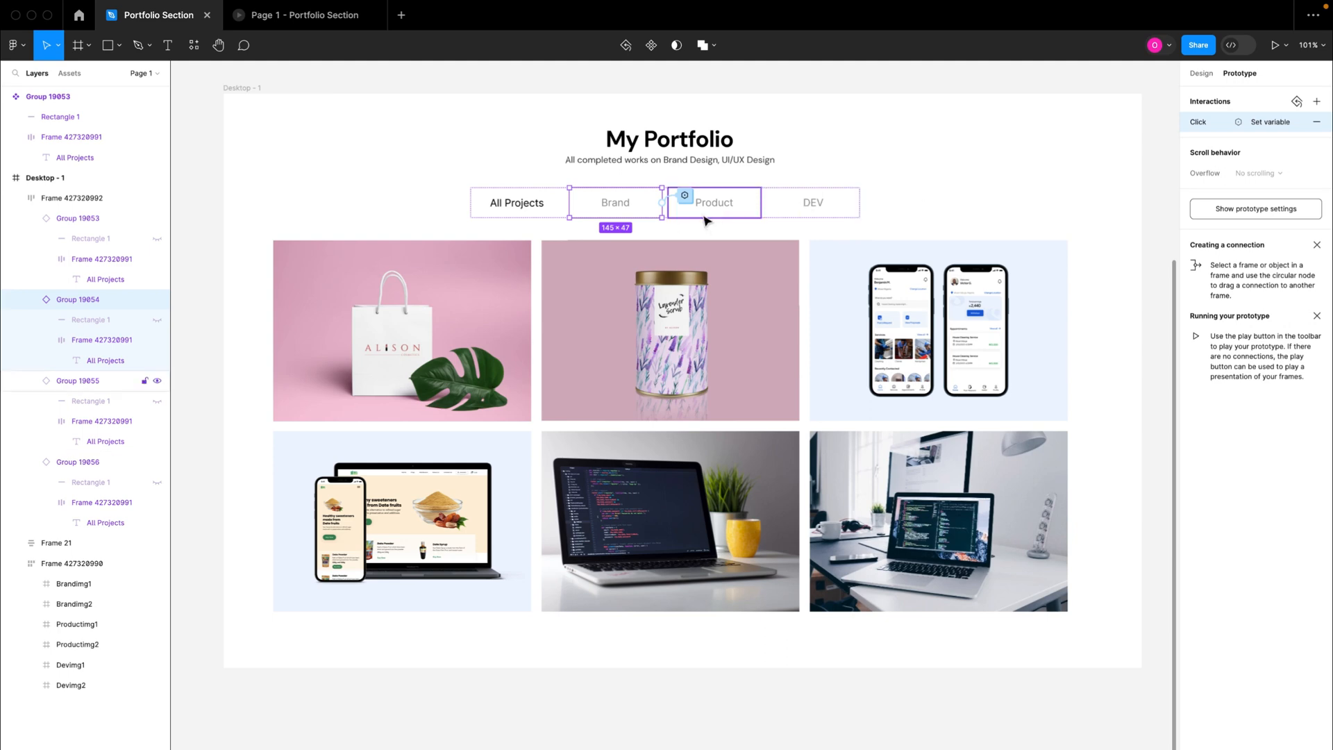
click(726, 216)
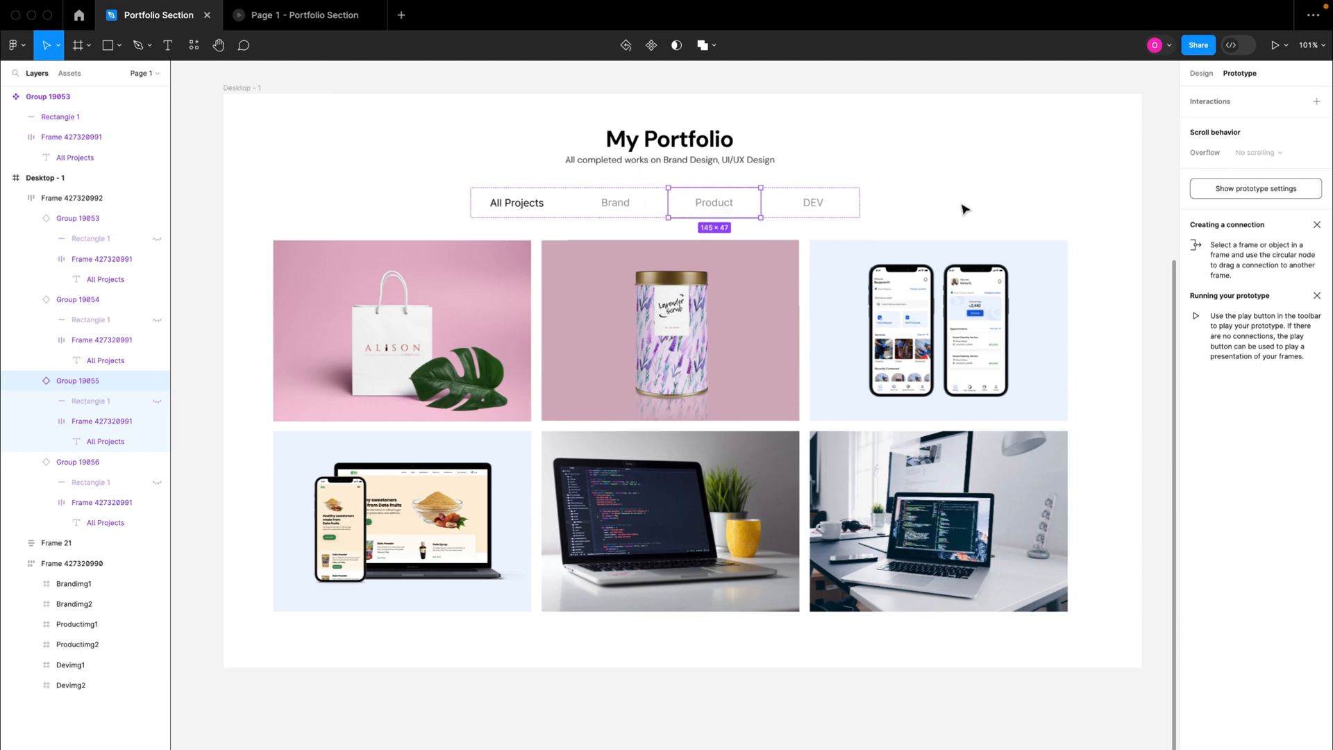
key(super+v)
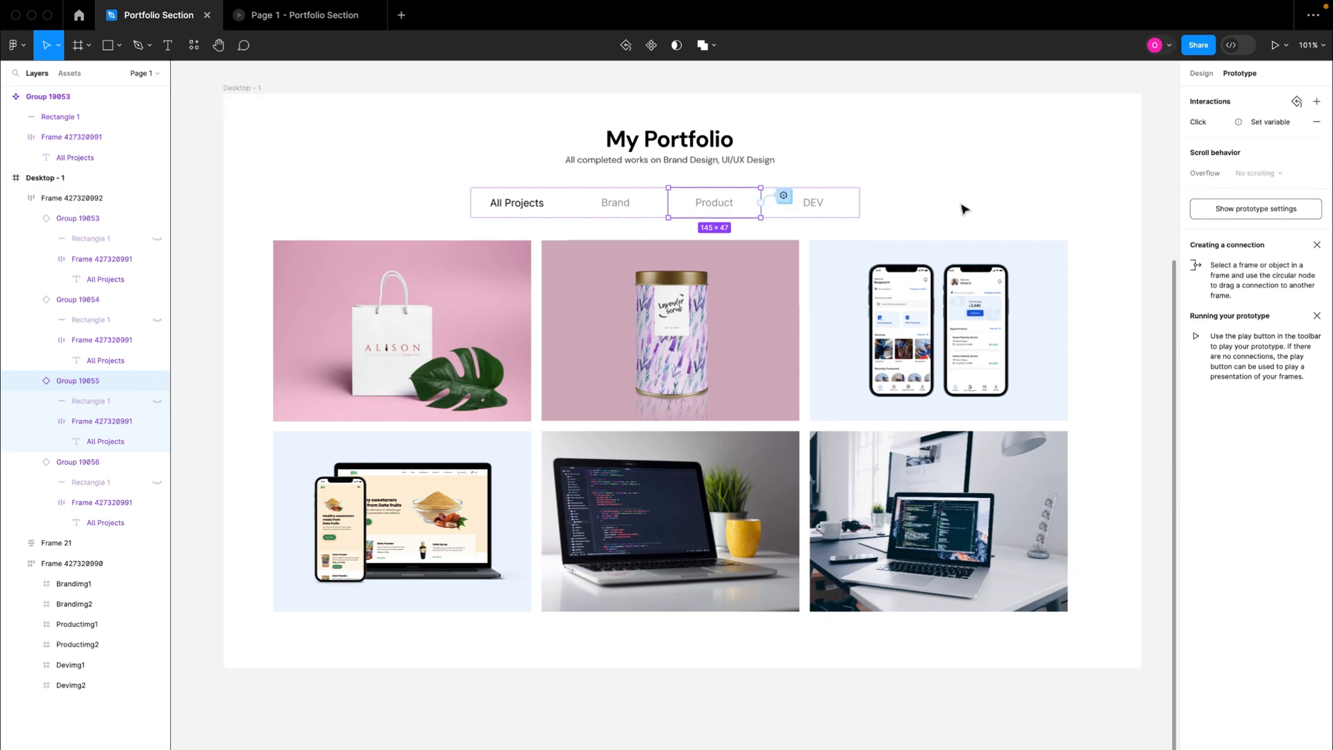
Step: In the Product tab's click interaction, change the Brandimg1 set-variable action to false
click(782, 198)
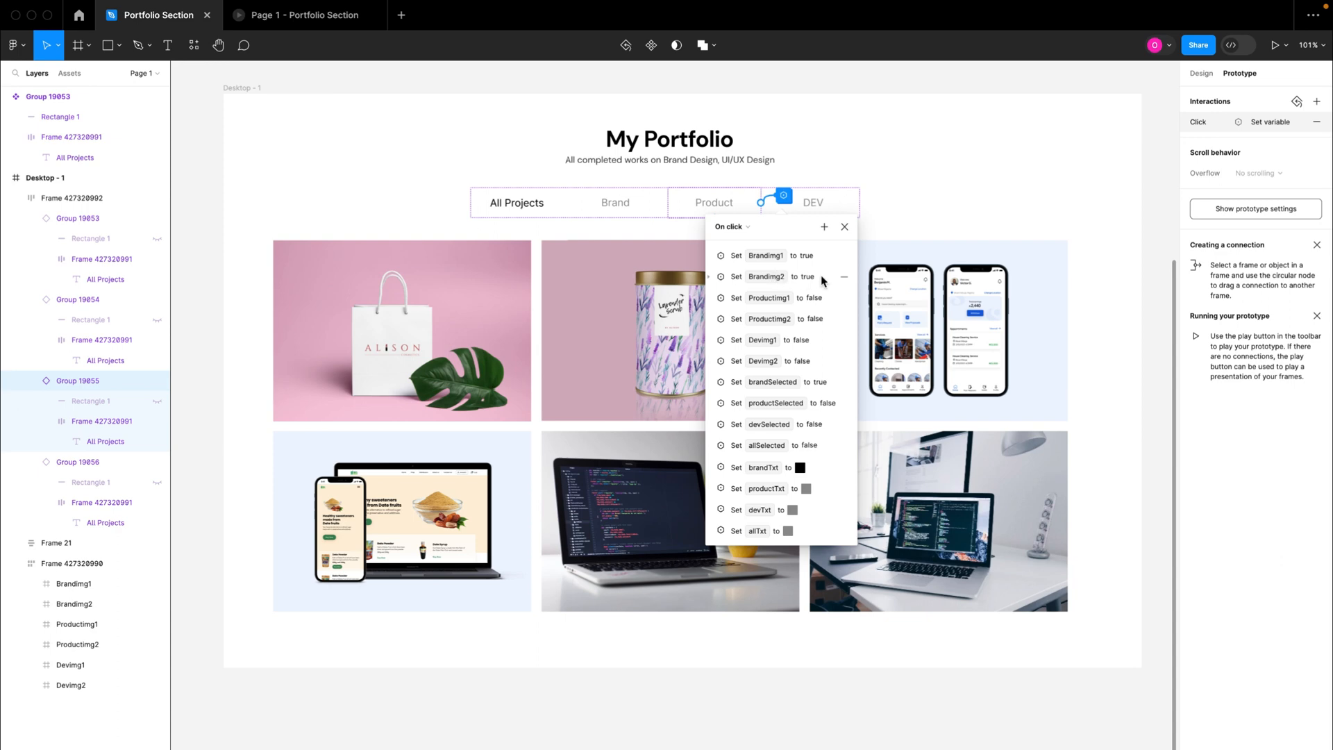
click(711, 257)
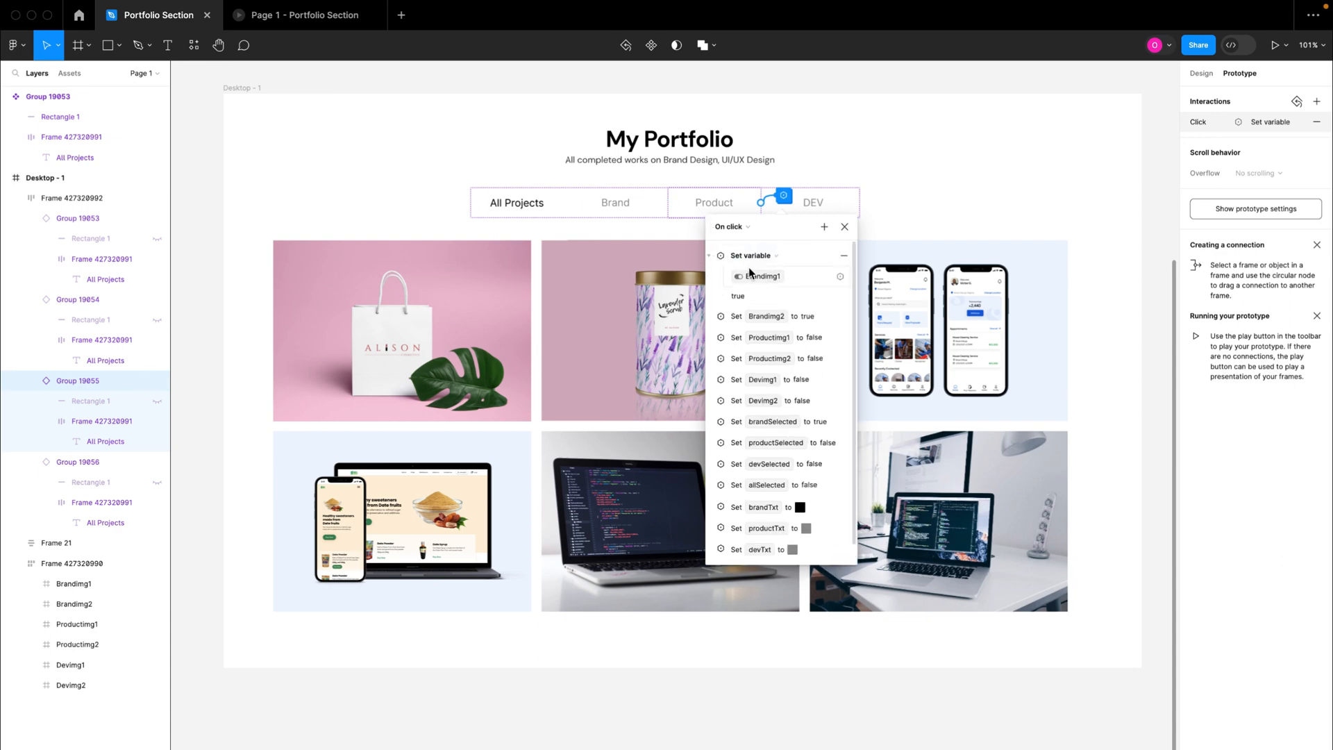
click(740, 302)
text(f)
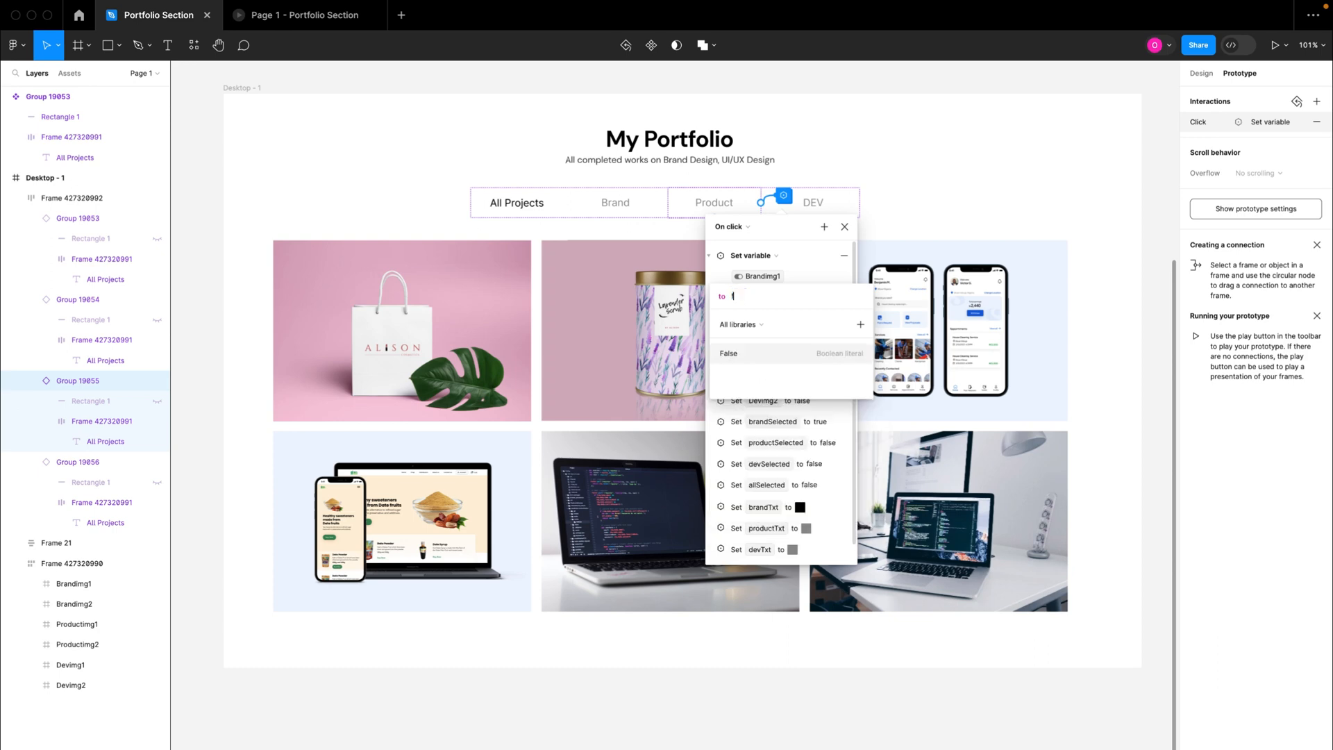
text(alse)
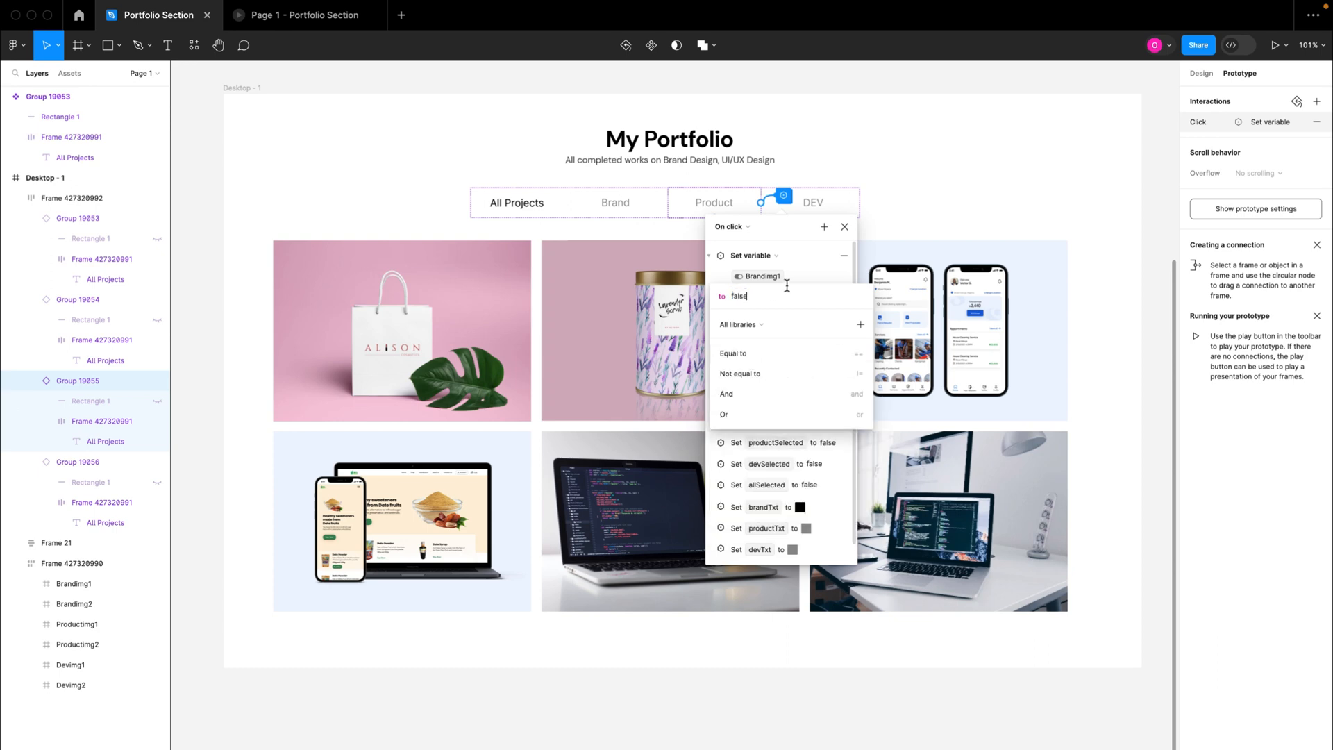
key(Return)
click(708, 256)
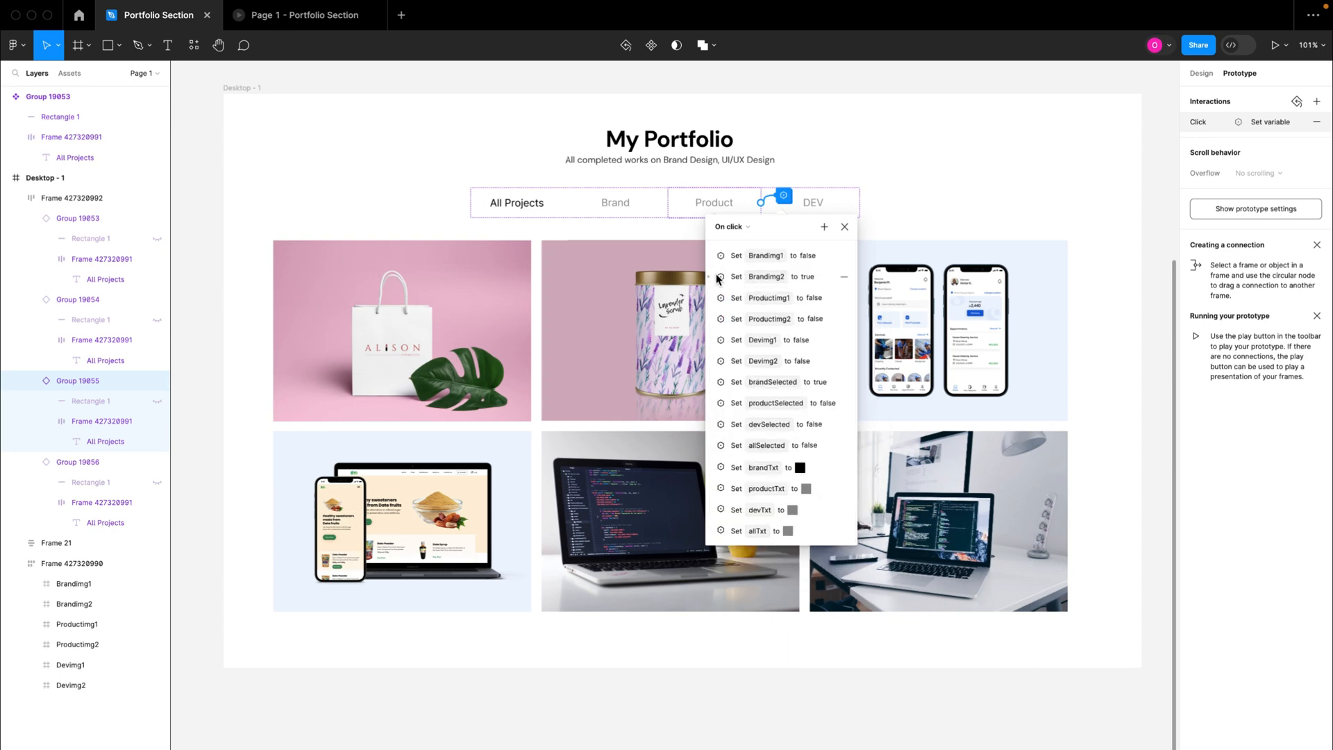
Step: Change the Brandimg2 set-variable action to false in the Product tab's click interaction
click(708, 275)
click(745, 312)
text(fa)
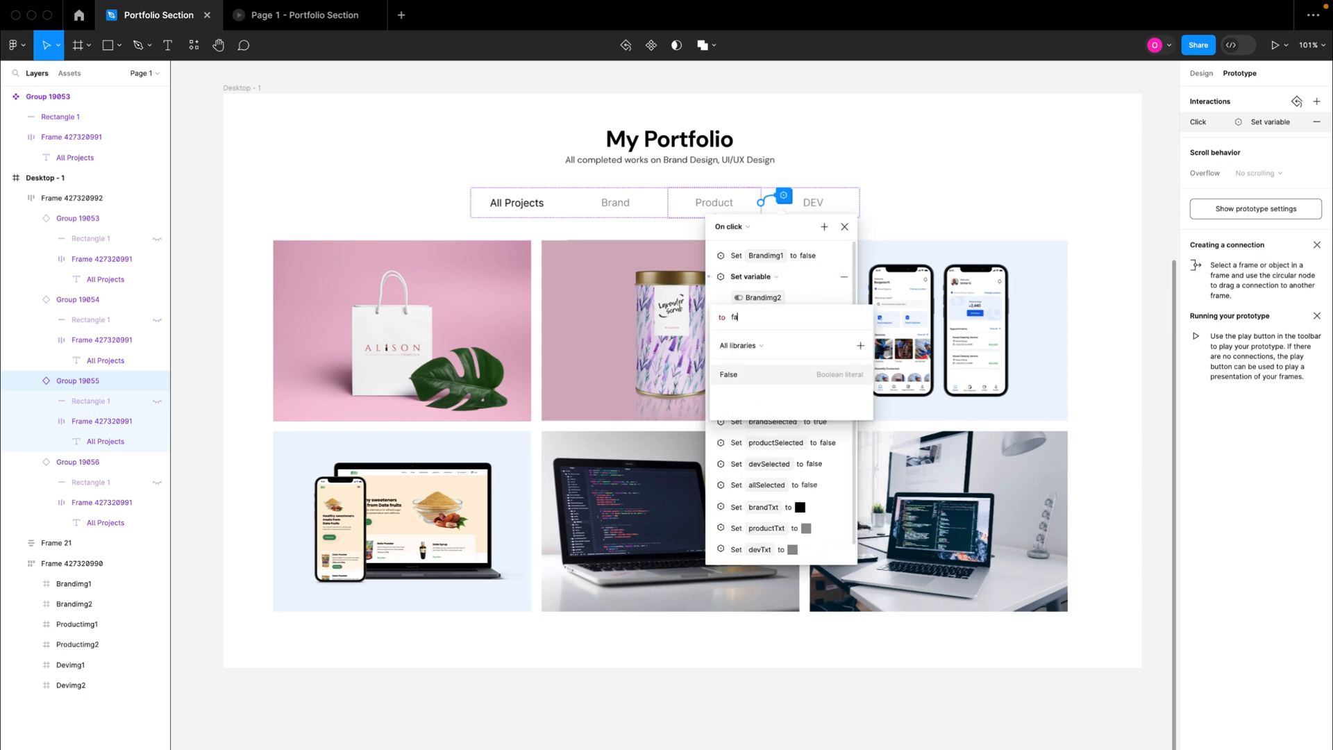
text(lse)
click(715, 282)
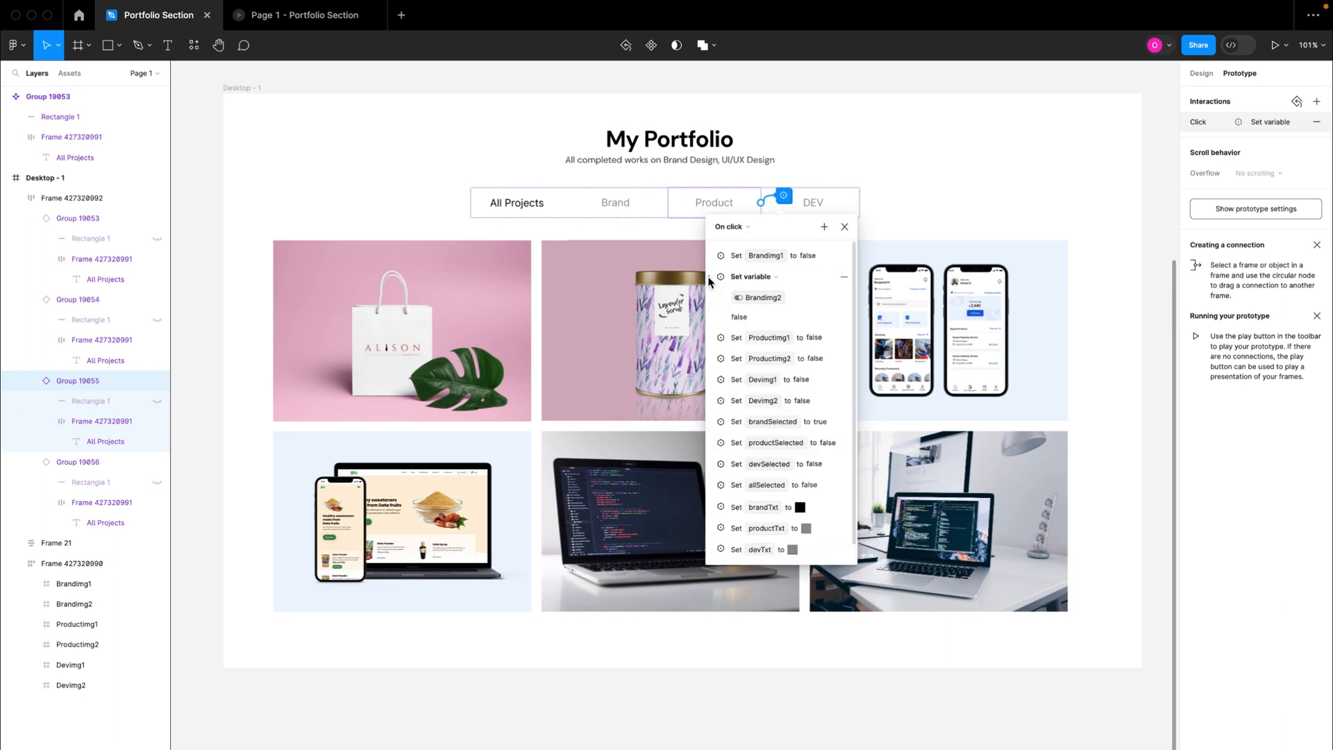
click(708, 279)
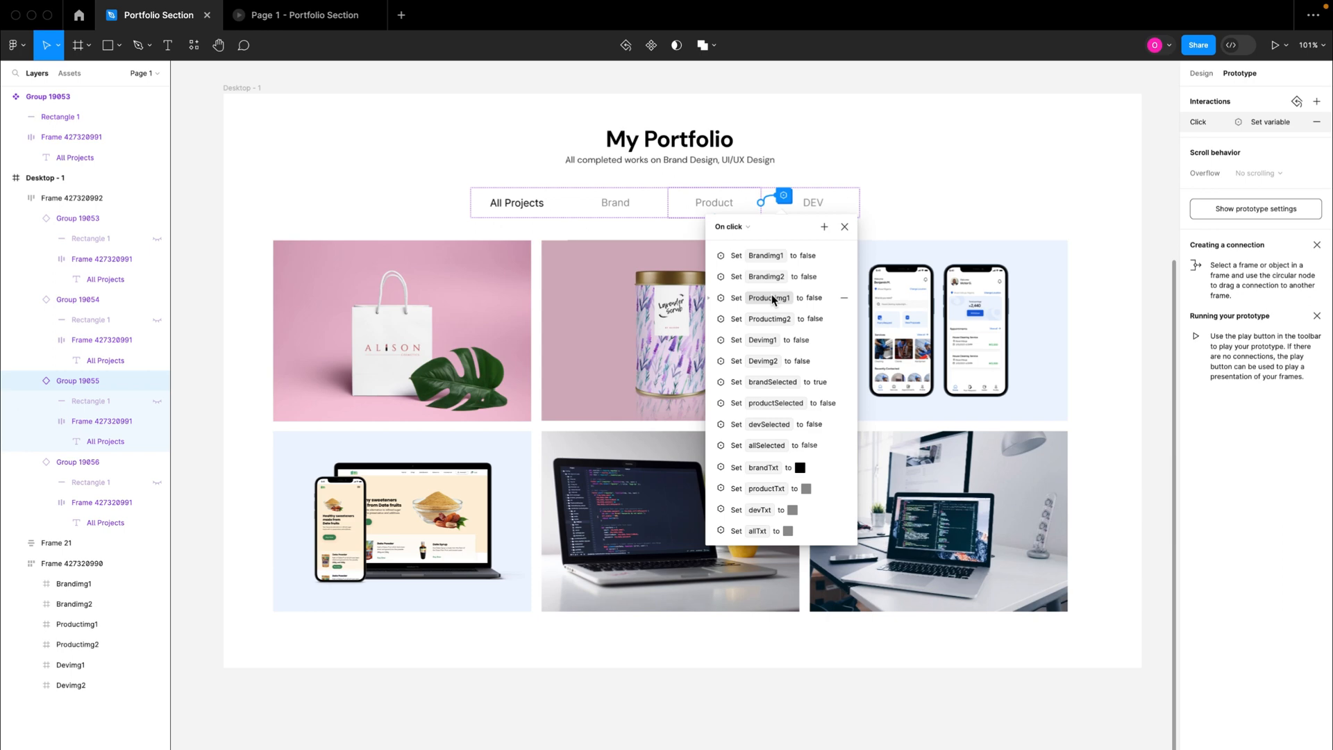
Step: Change the Productimg1 set-variable action to true in the Product tab's click interaction
click(710, 300)
click(773, 339)
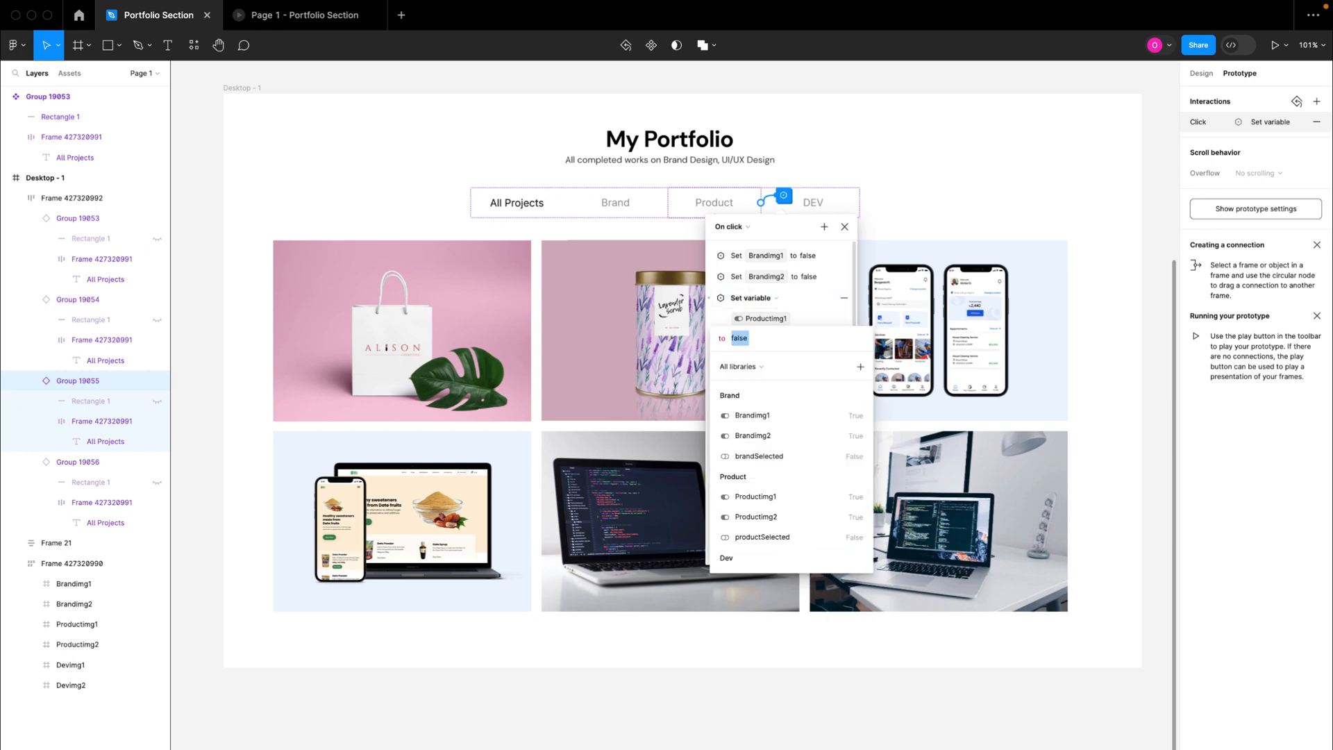
text(true)
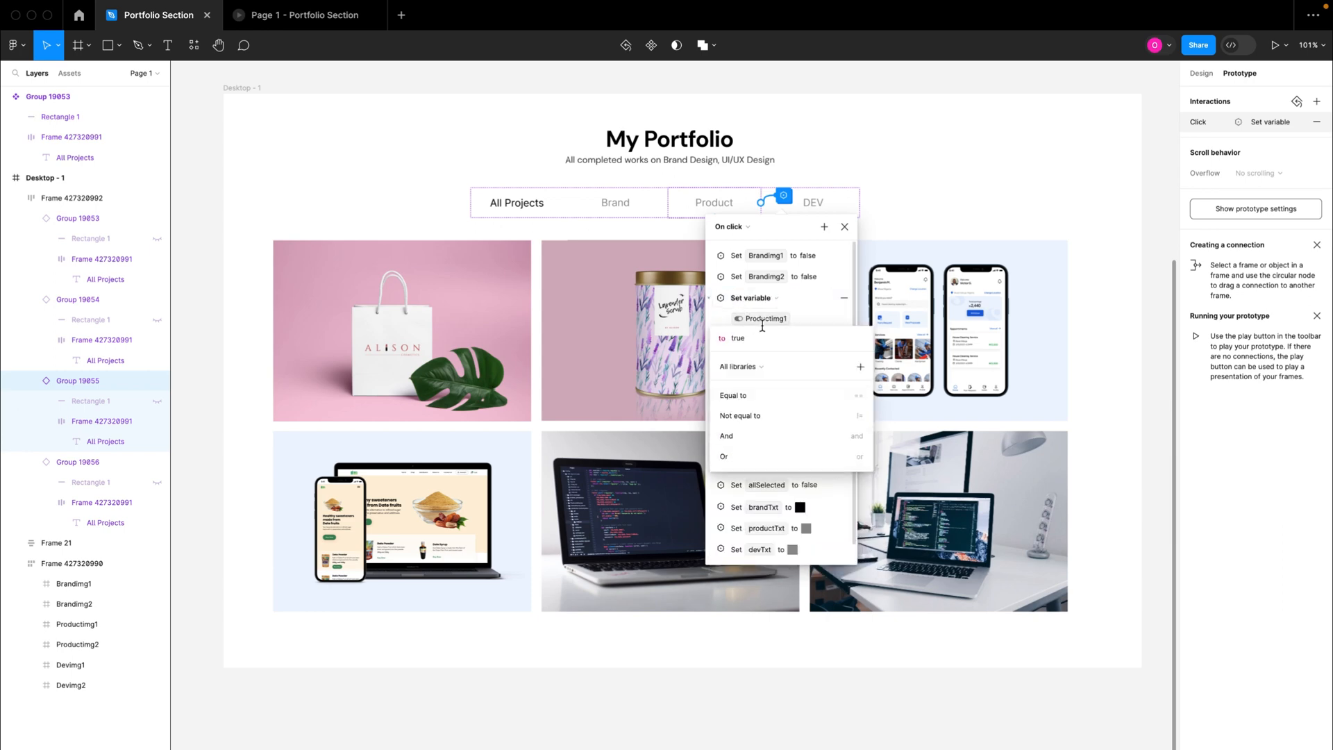
click(813, 311)
click(709, 299)
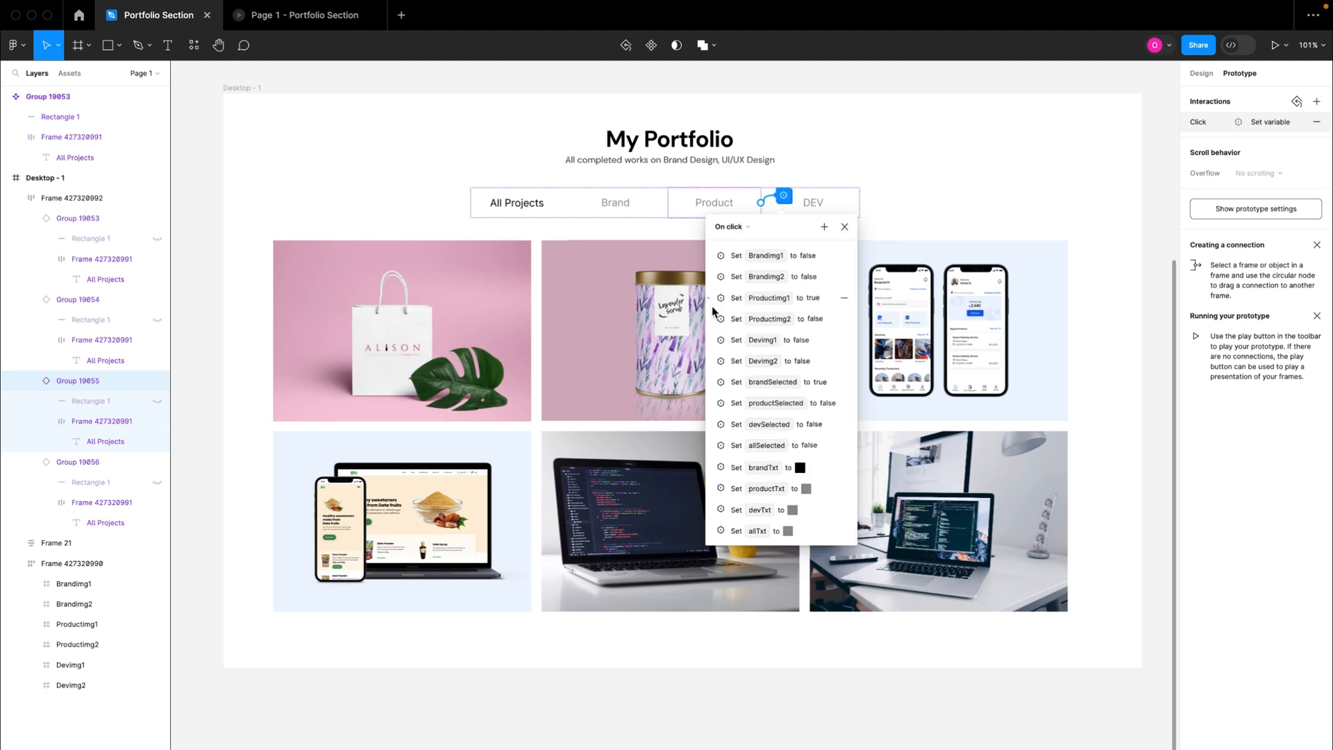
Step: Change the Productimg2 set-variable action to true in the Product tab's click interaction
click(722, 319)
click(744, 358)
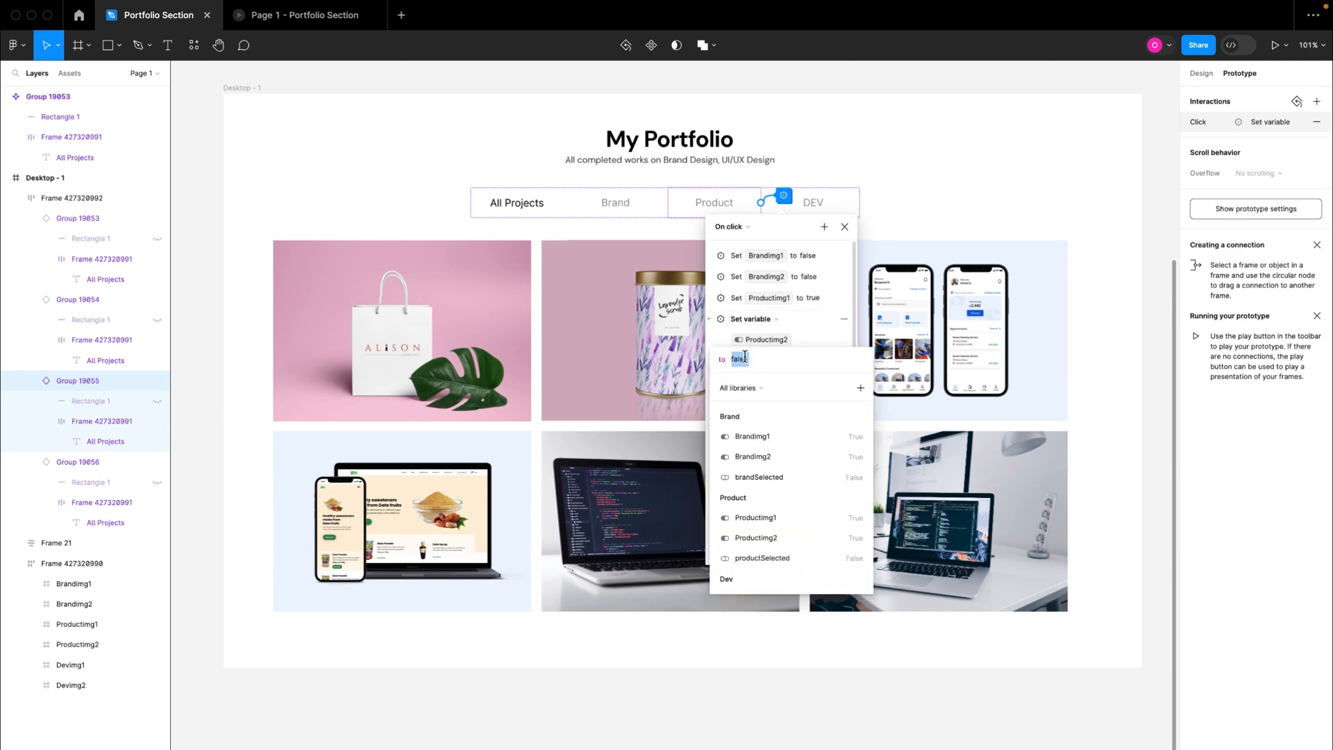
text(true)
click(831, 335)
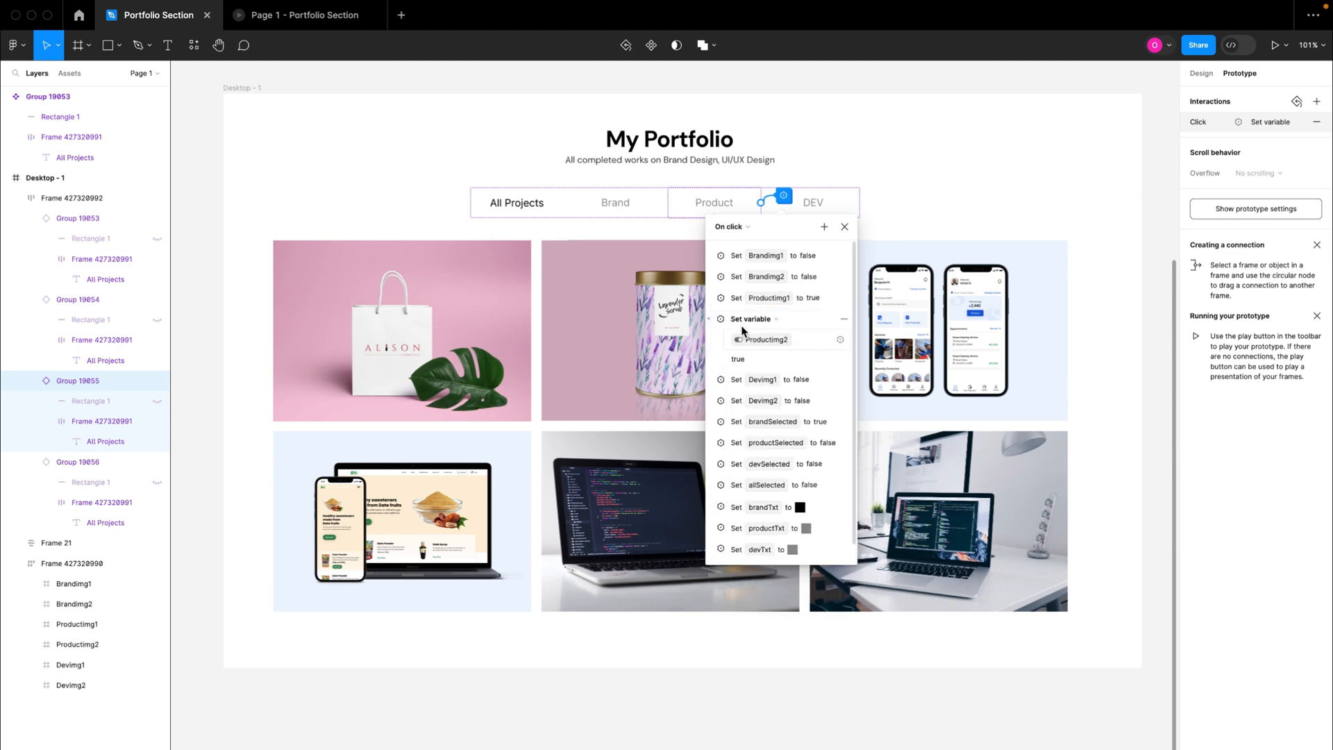
click(709, 319)
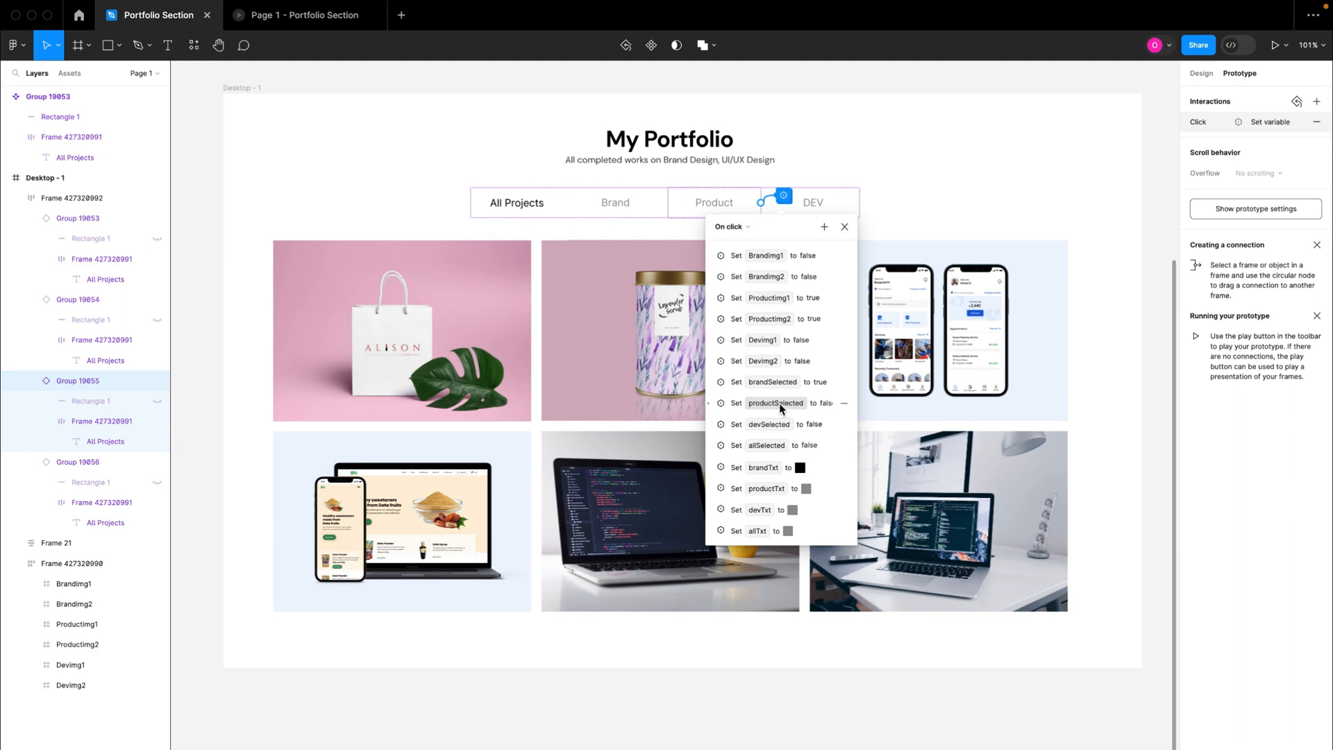
Step: Set productSelected to true in the Product tab's click interaction
click(710, 403)
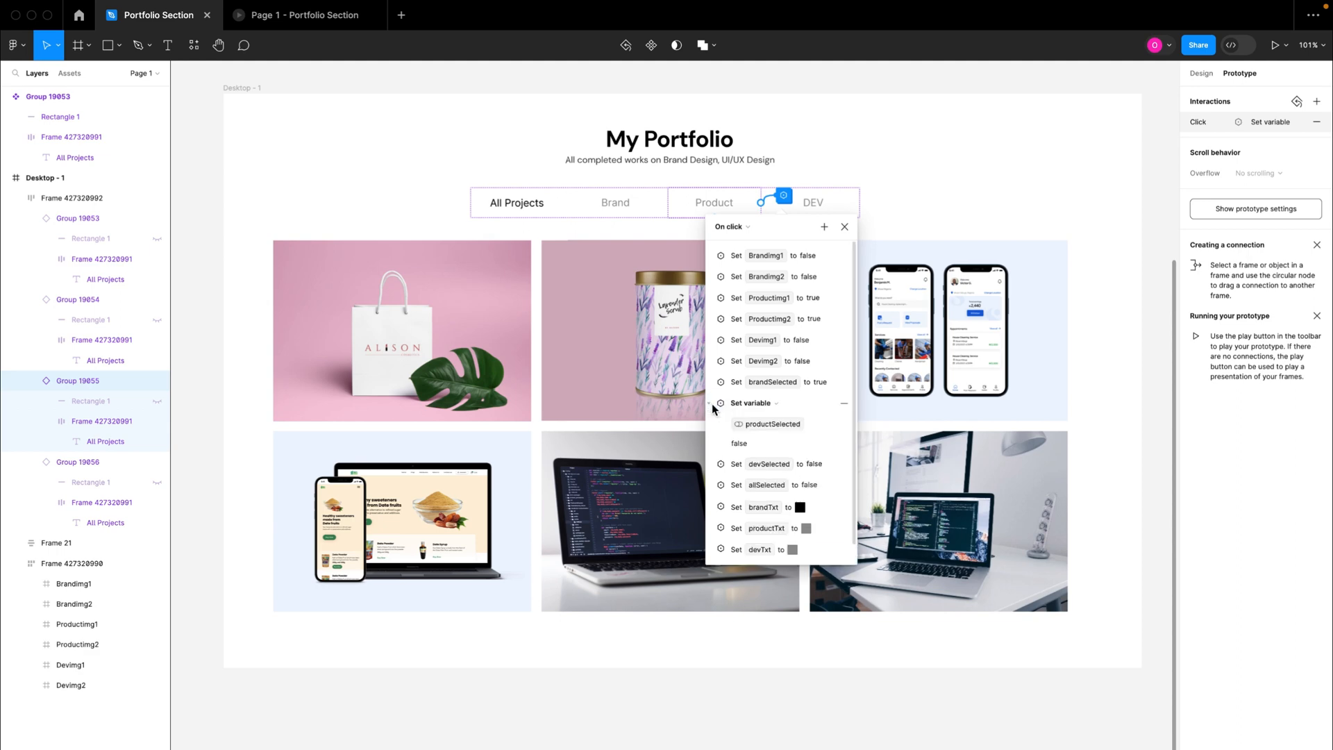
click(736, 445)
text(true)
key(Return)
click(707, 406)
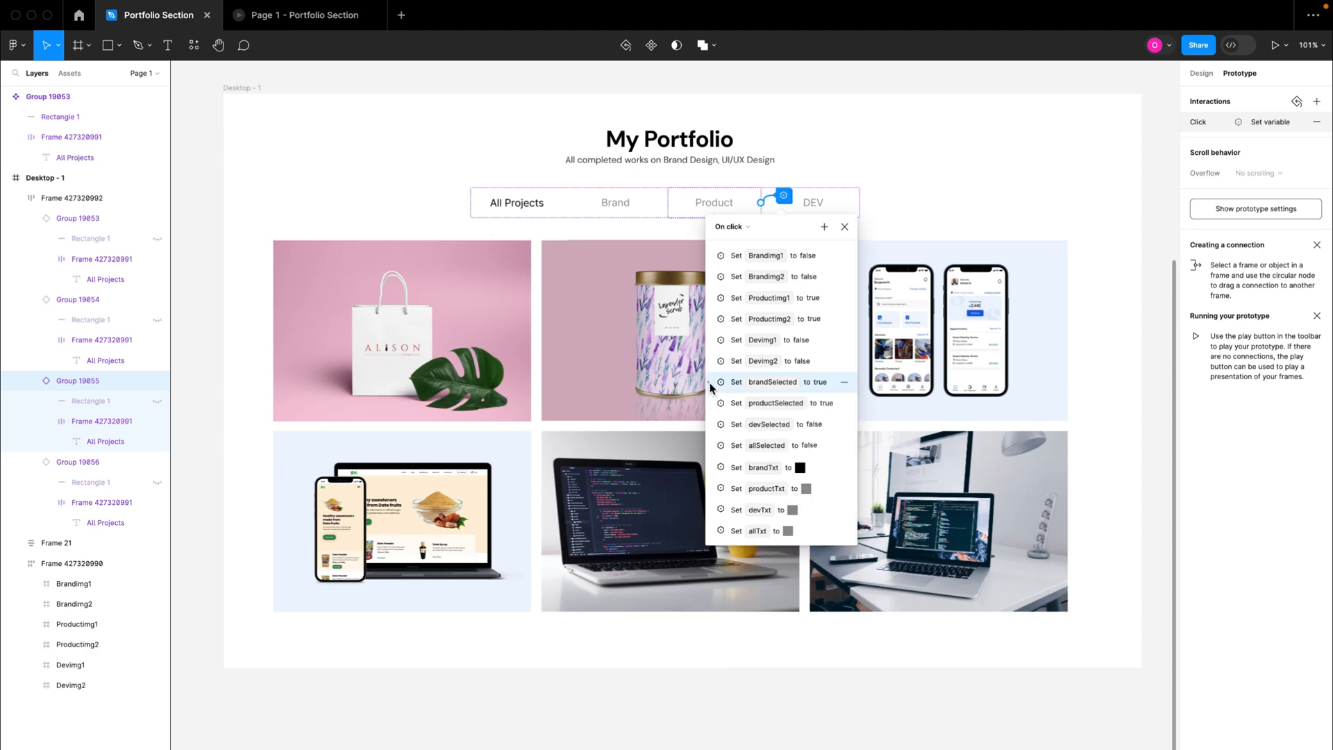
Step: Set brandSelected to false in the Product tab's click interaction
click(709, 382)
click(748, 423)
text(f)
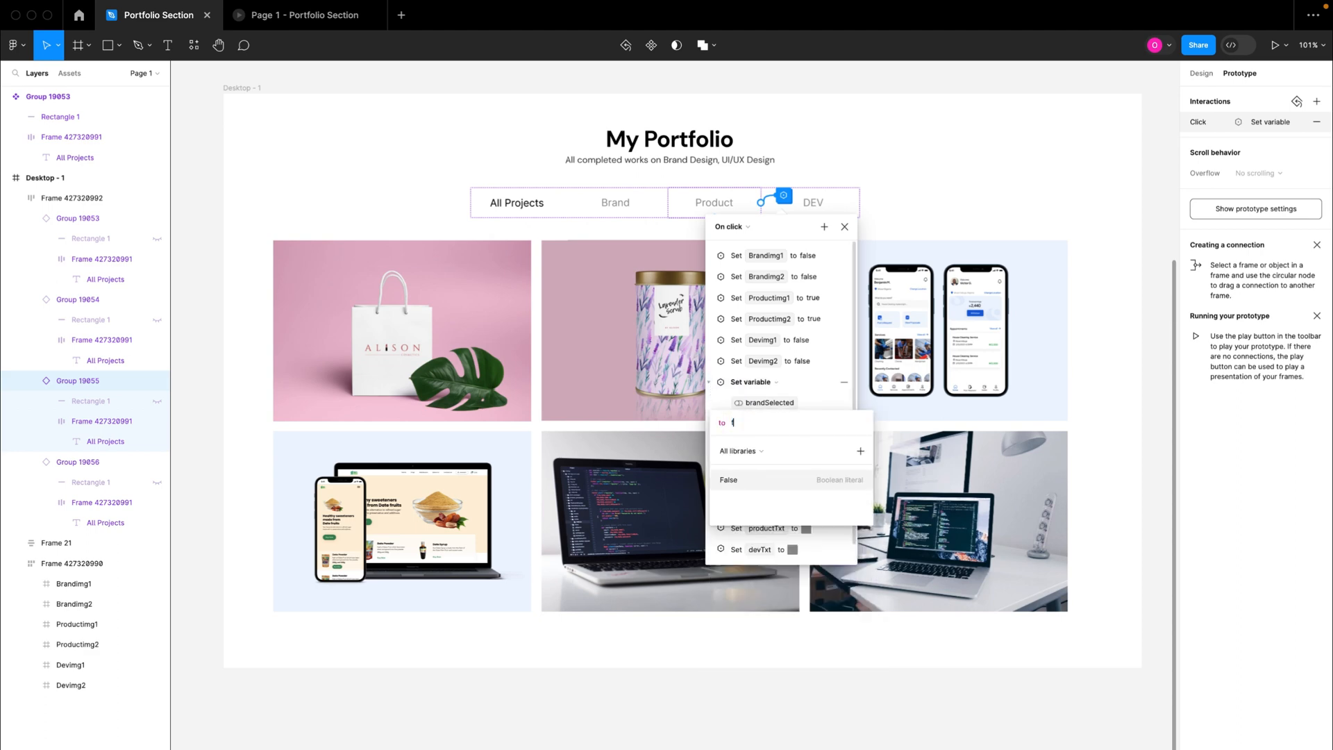
text(alse)
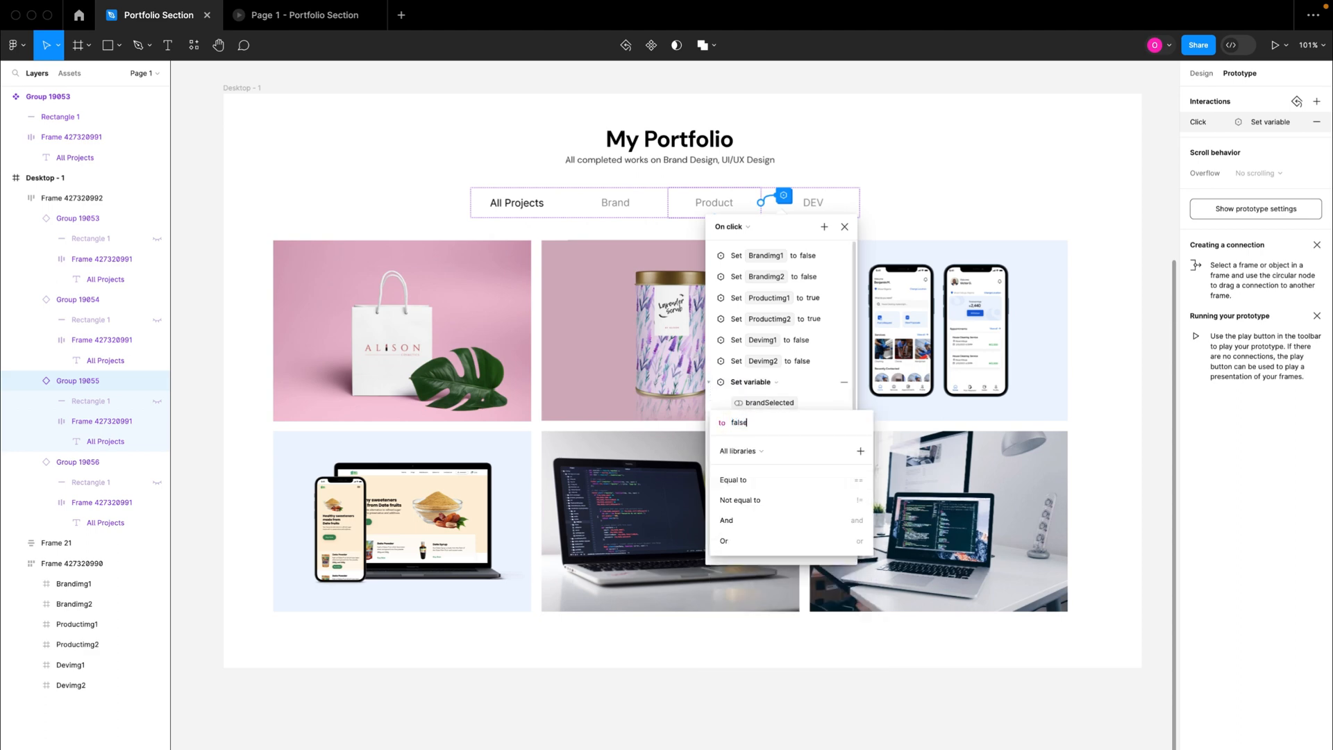
key(Return)
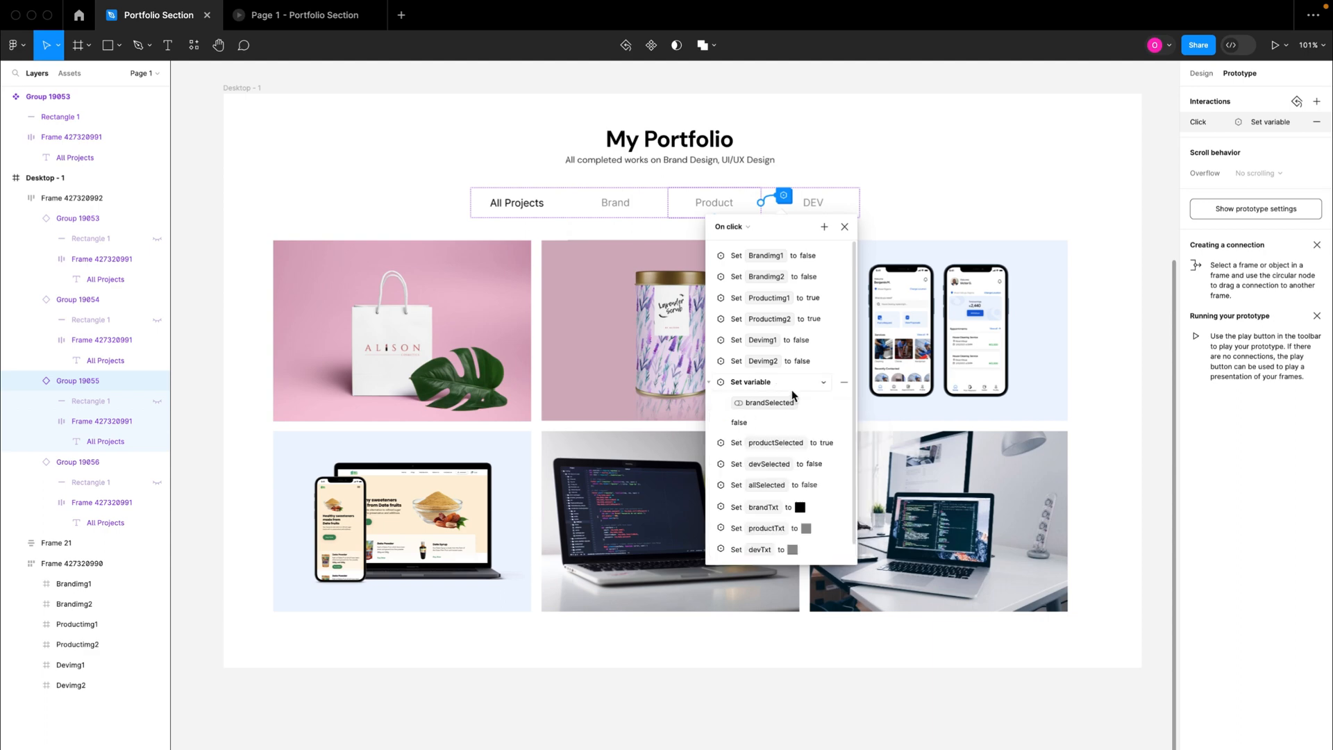
click(709, 382)
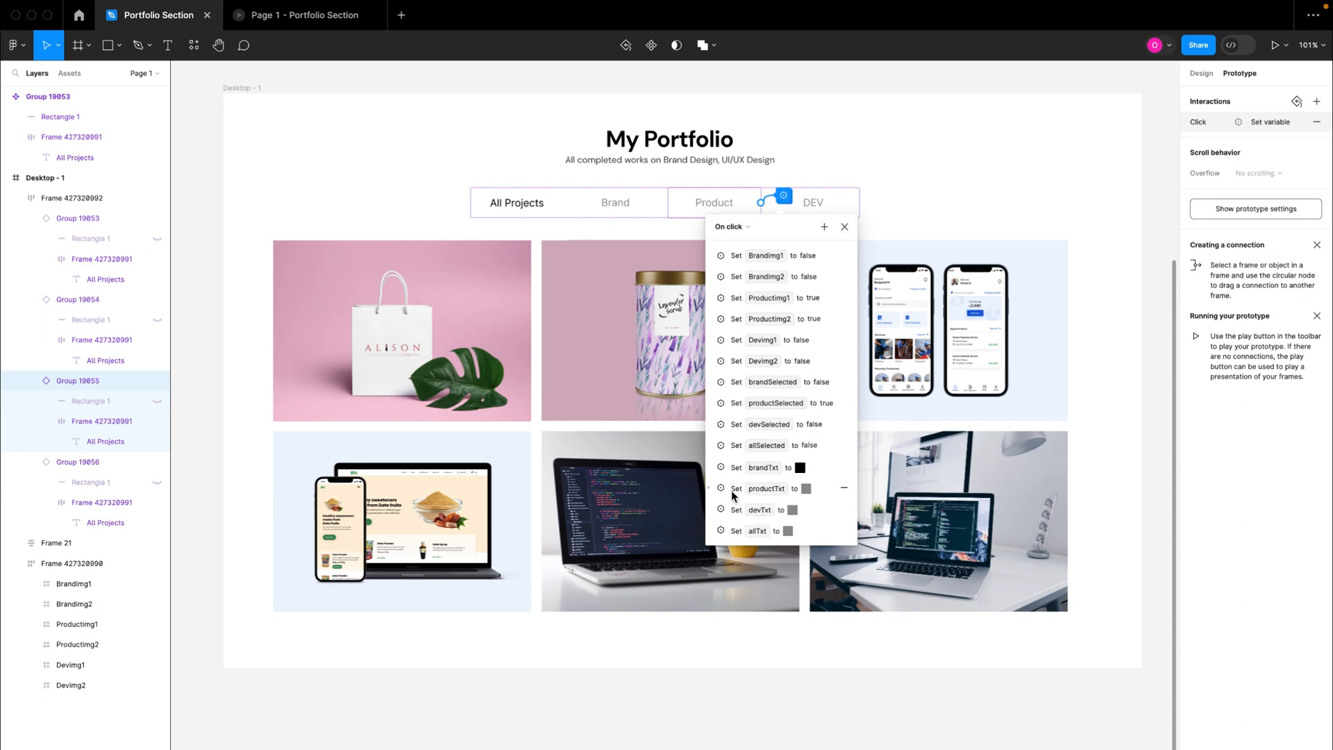
Step: Set the productTxt colour to 000000 in the Product tab's click interaction
click(709, 488)
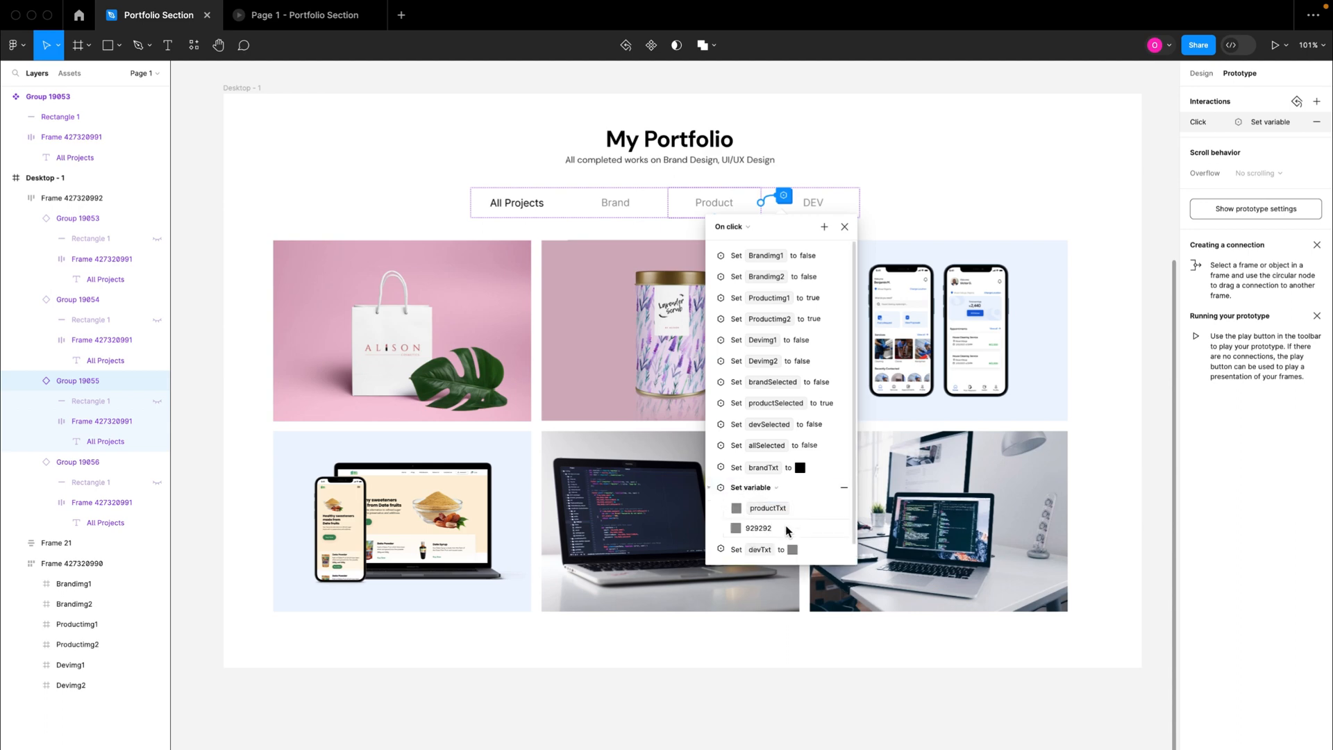
click(766, 527)
text(000000)
key(Return)
click(709, 488)
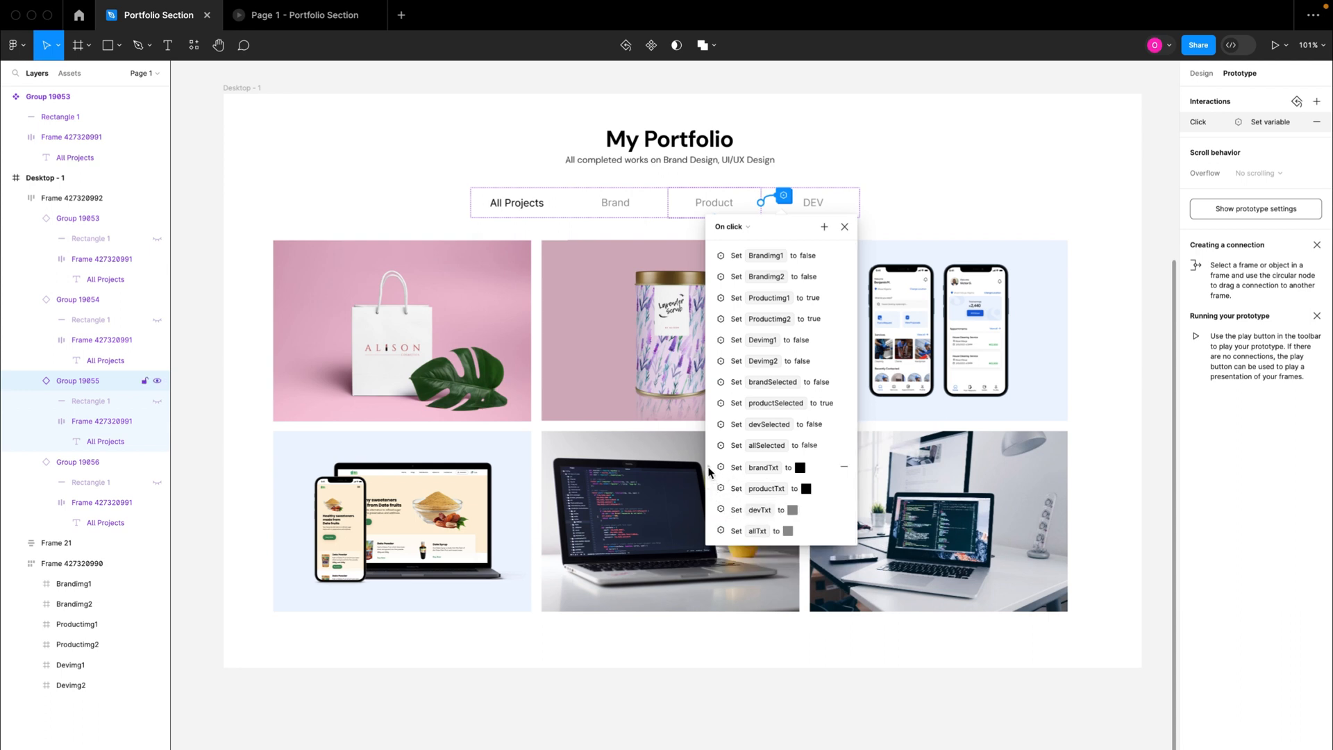
Step: Copy devTxt's grey 929292 to the brandTxt action in the Product tab's click interaction and close the interaction settings
click(710, 510)
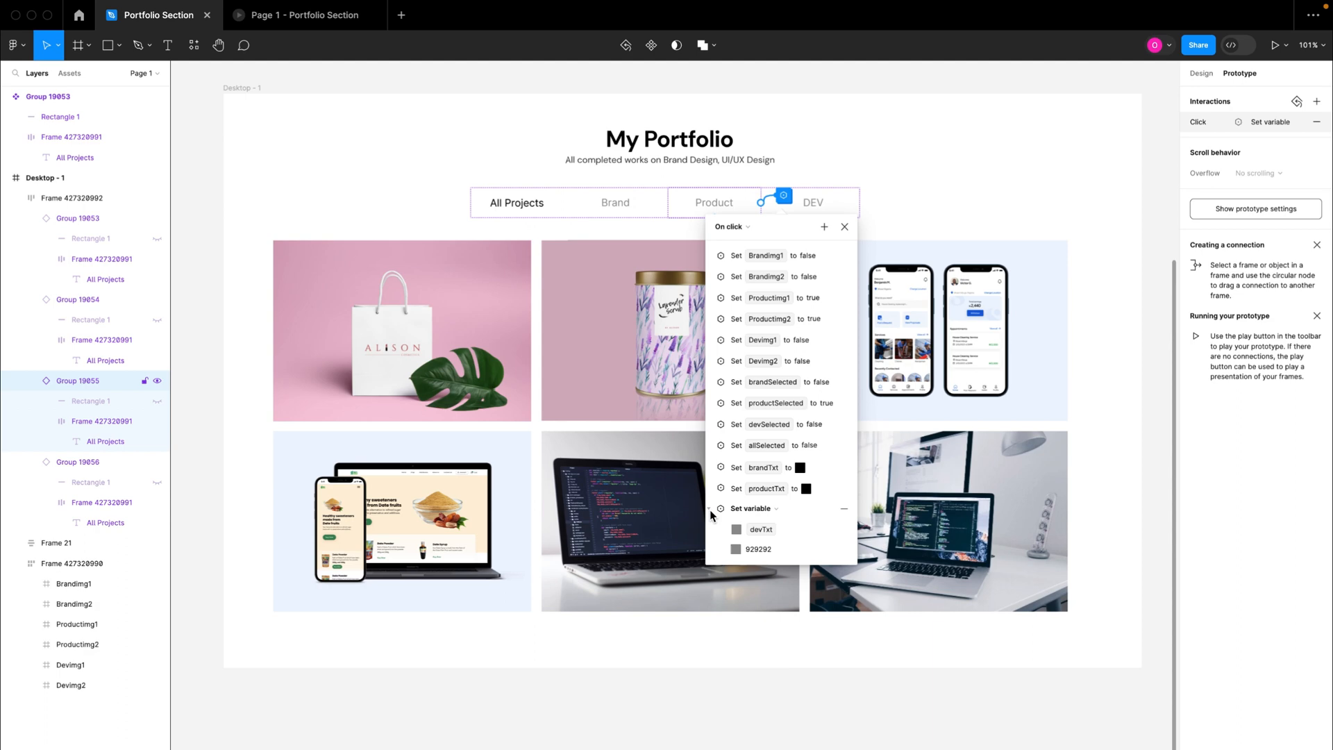
click(758, 550)
key(super+c)
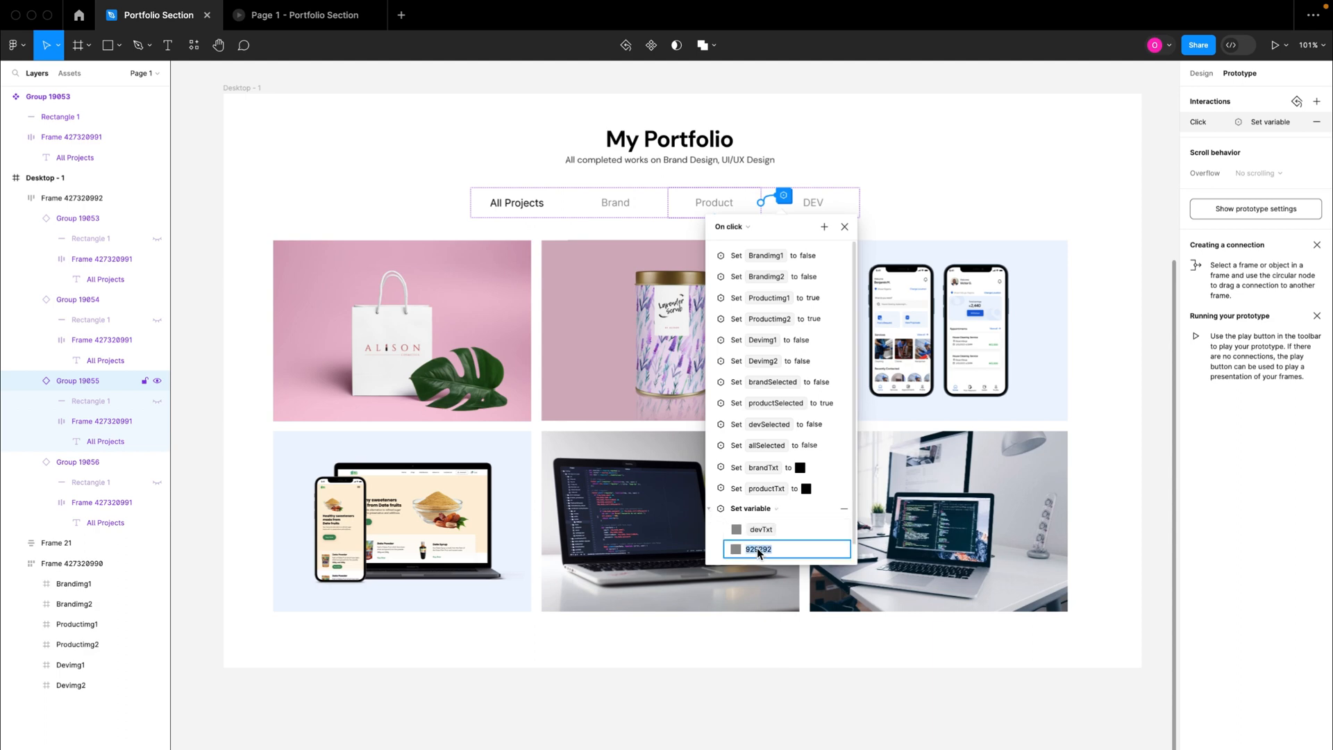
click(706, 507)
click(757, 467)
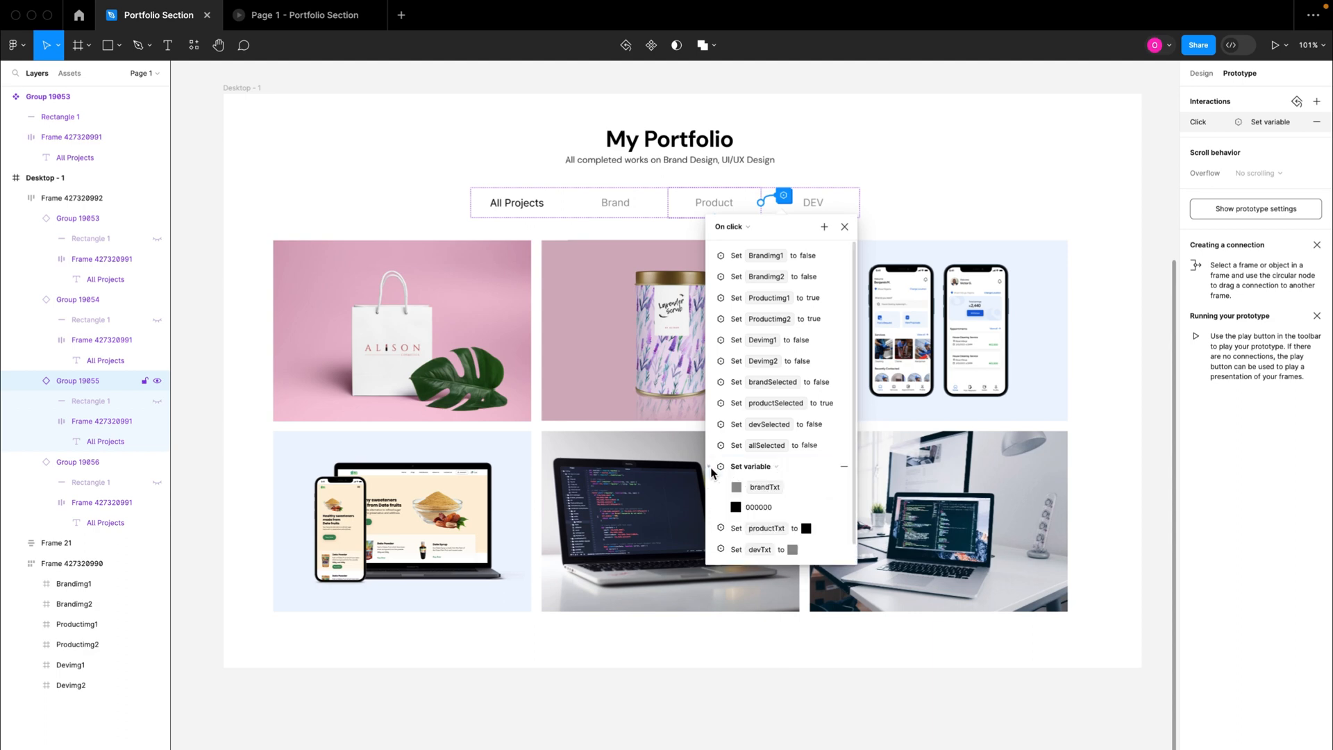
click(755, 508)
key(super+v)
key(Return)
click(708, 467)
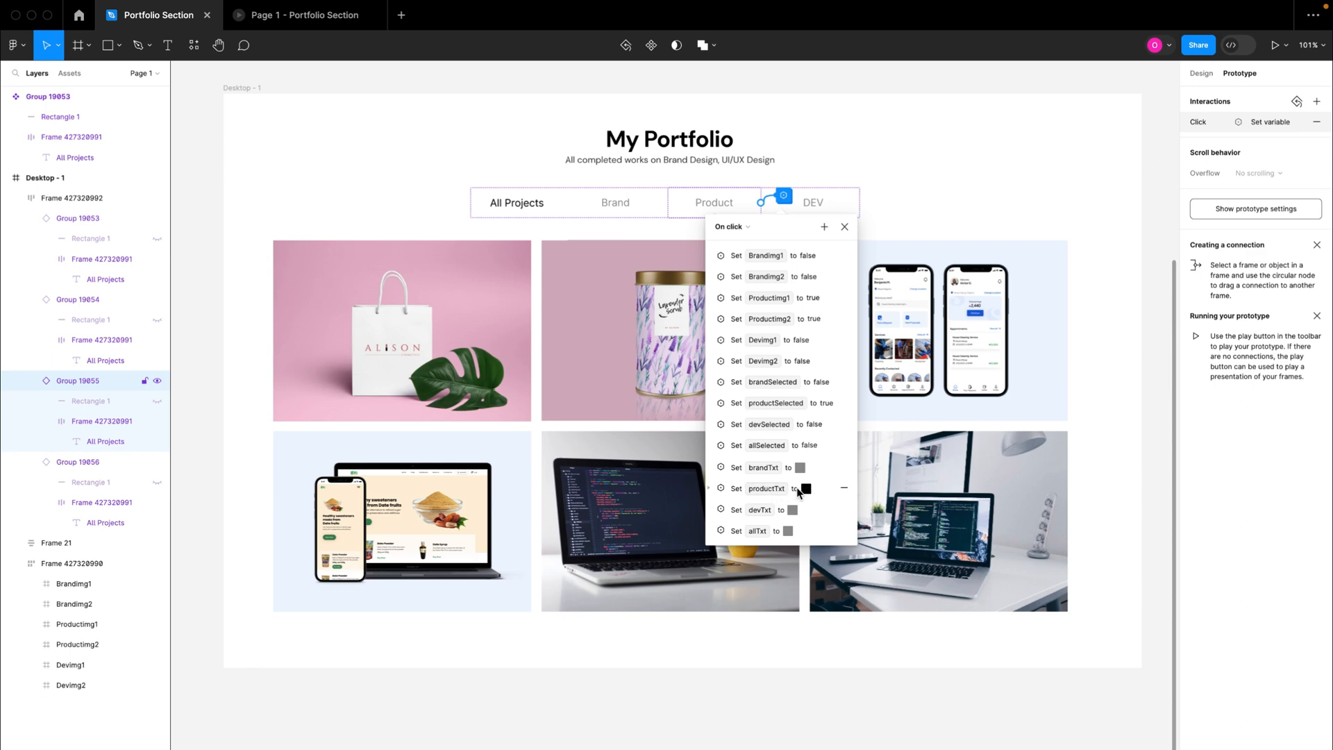
click(845, 226)
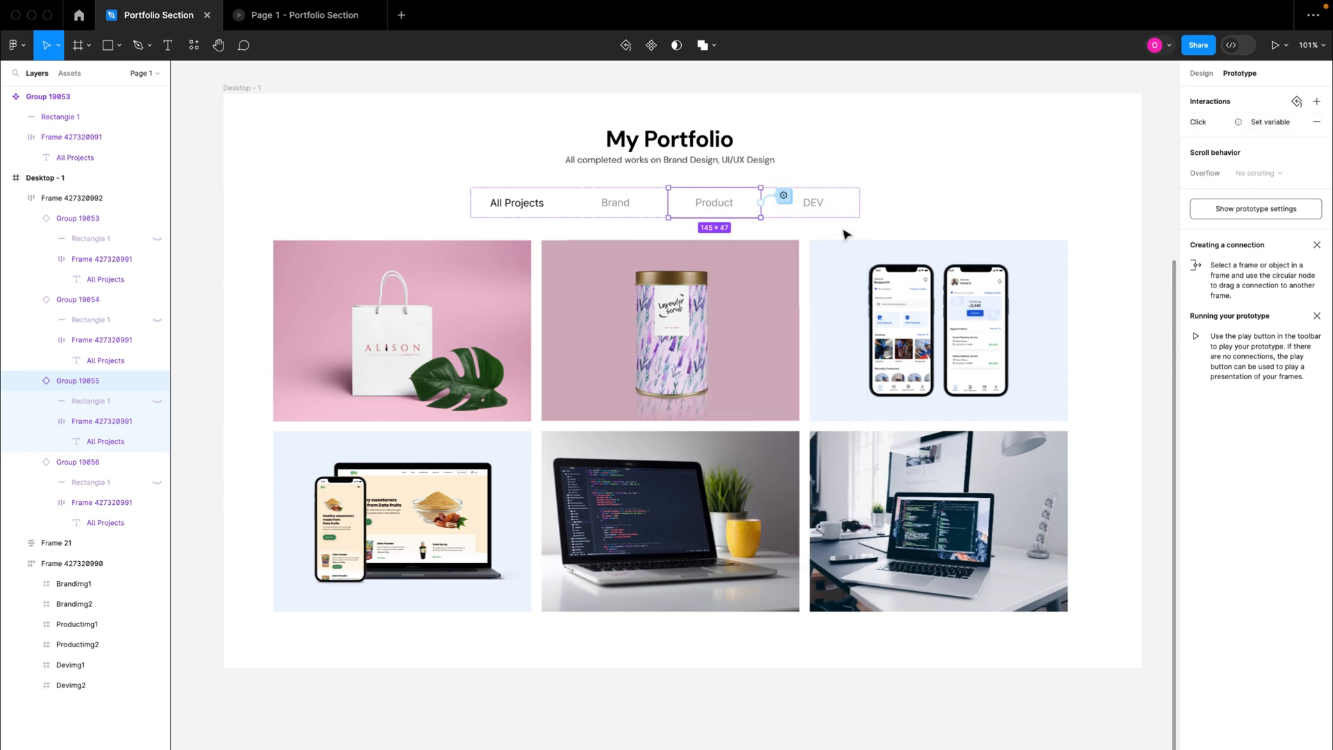
Step: Test the prototype by switching repeatedly between the Brand and Product tabs, and return to the Portfolio Section design file
click(300, 15)
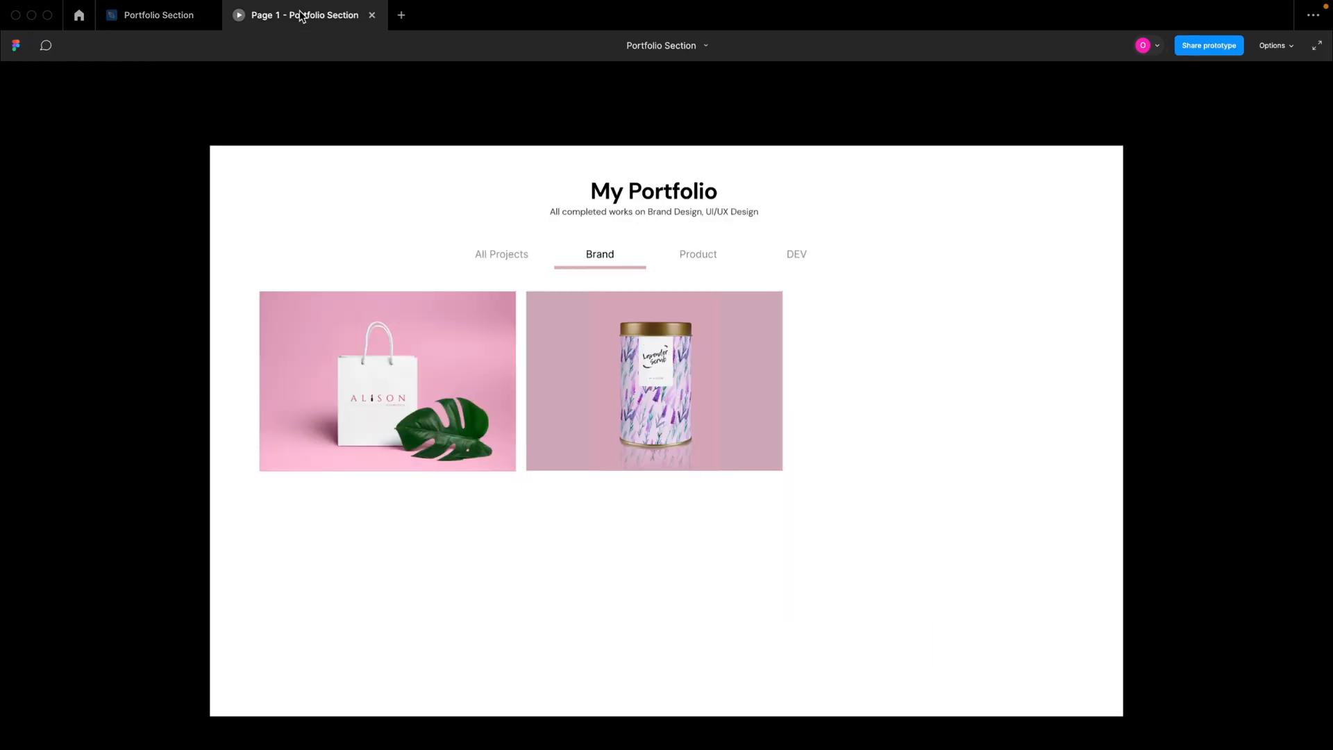
click(595, 270)
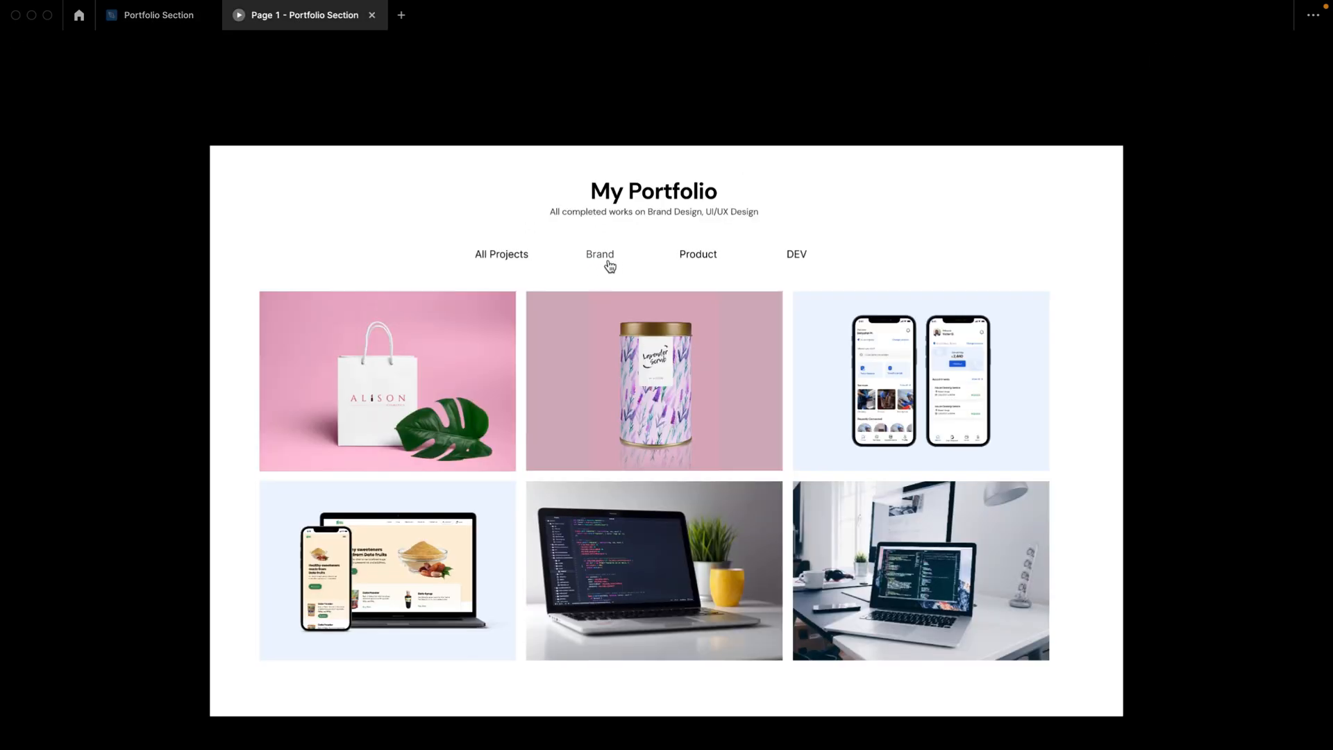
click(606, 263)
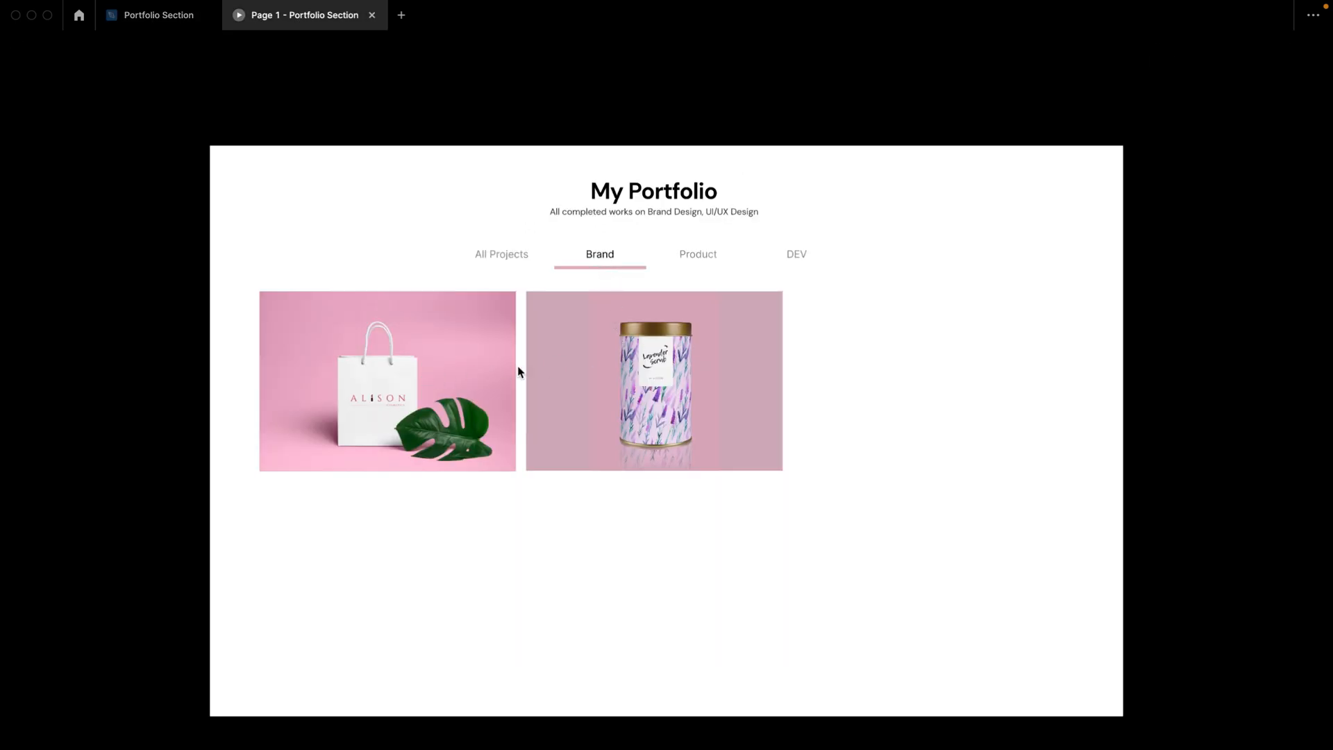
click(709, 263)
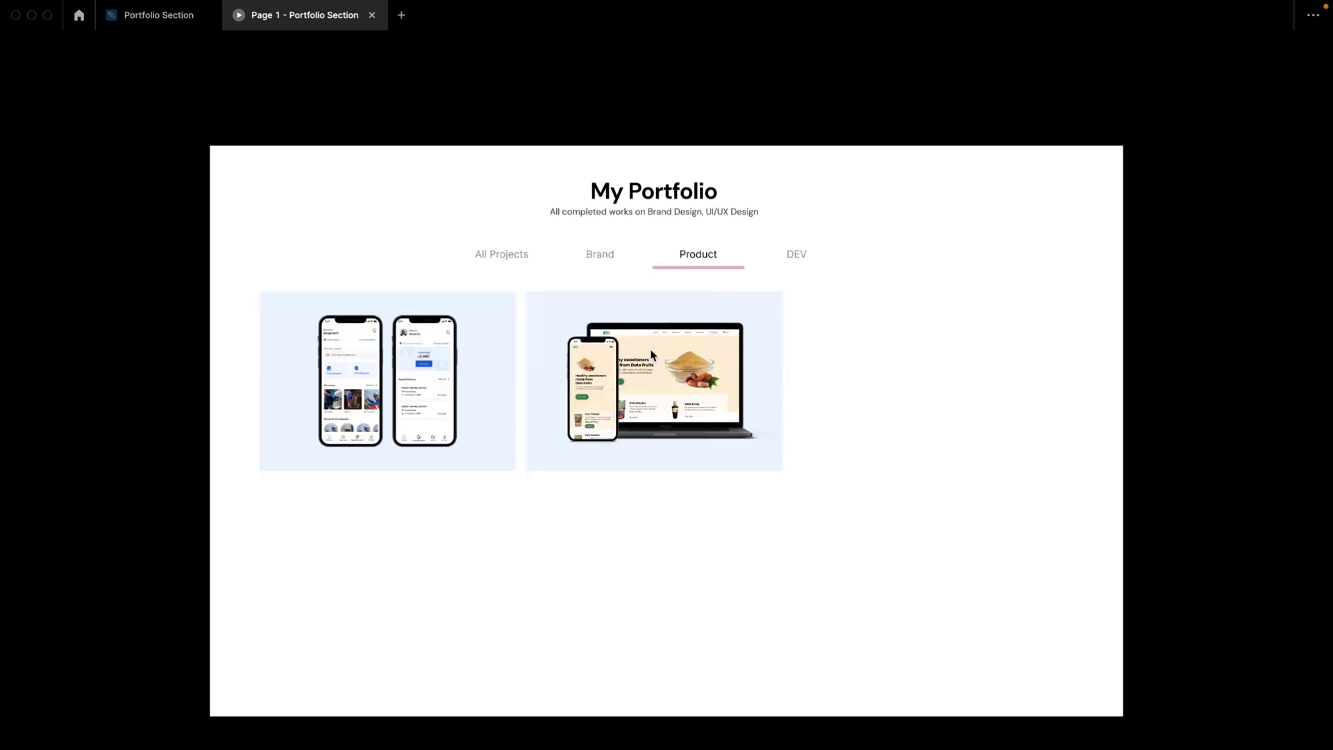
click(605, 265)
click(722, 260)
click(615, 257)
click(706, 263)
click(611, 260)
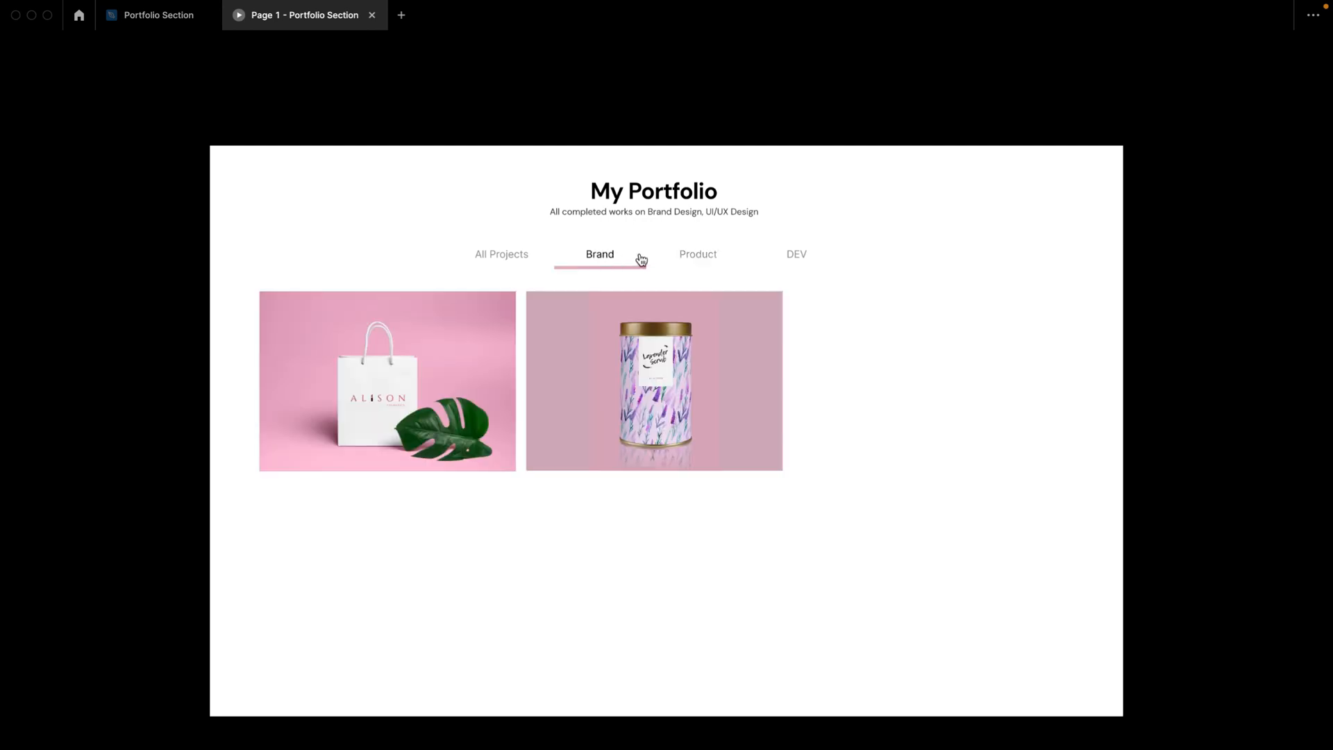
click(716, 259)
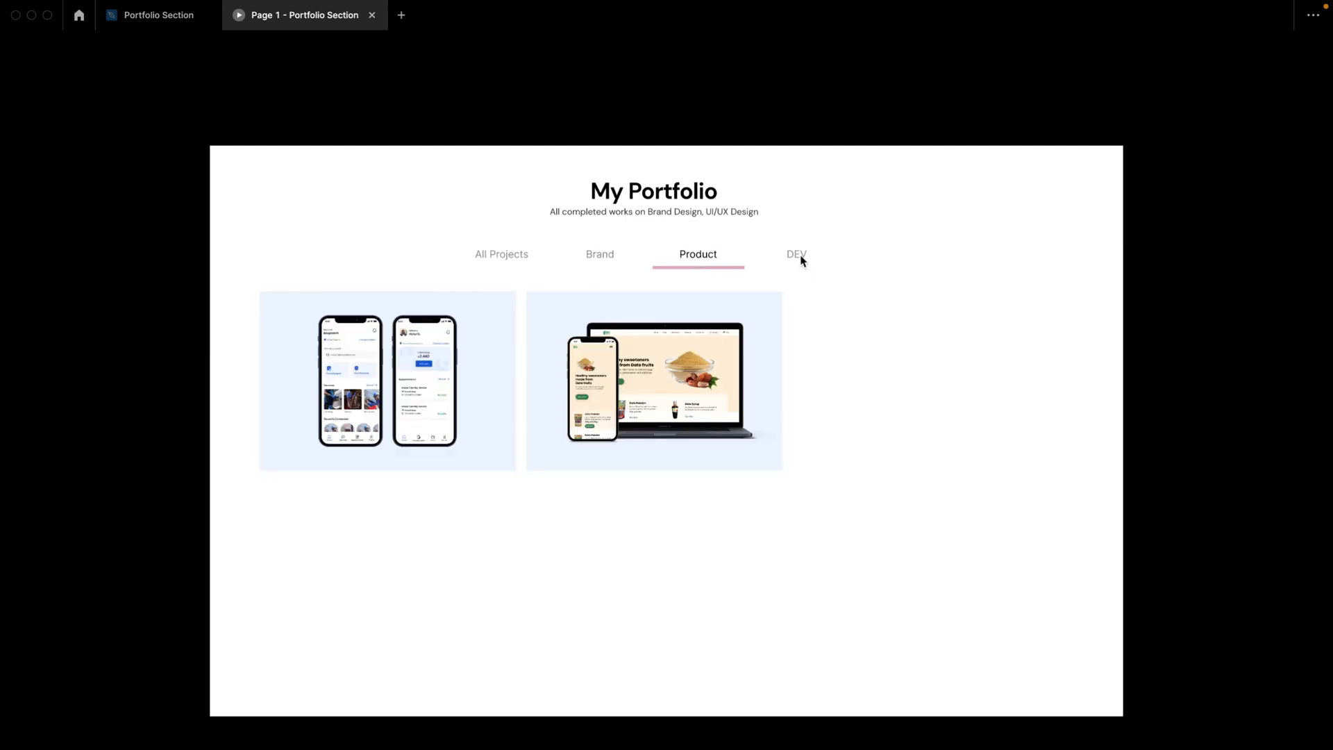
click(147, 15)
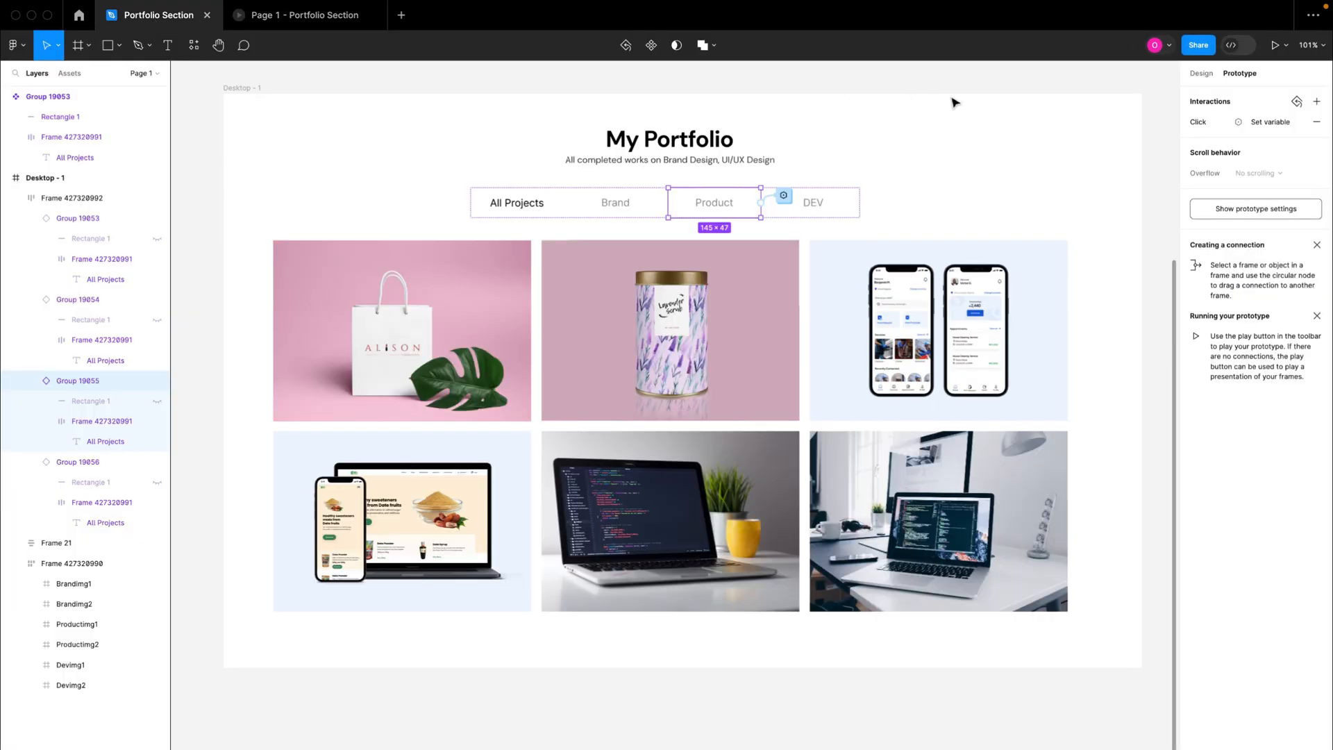
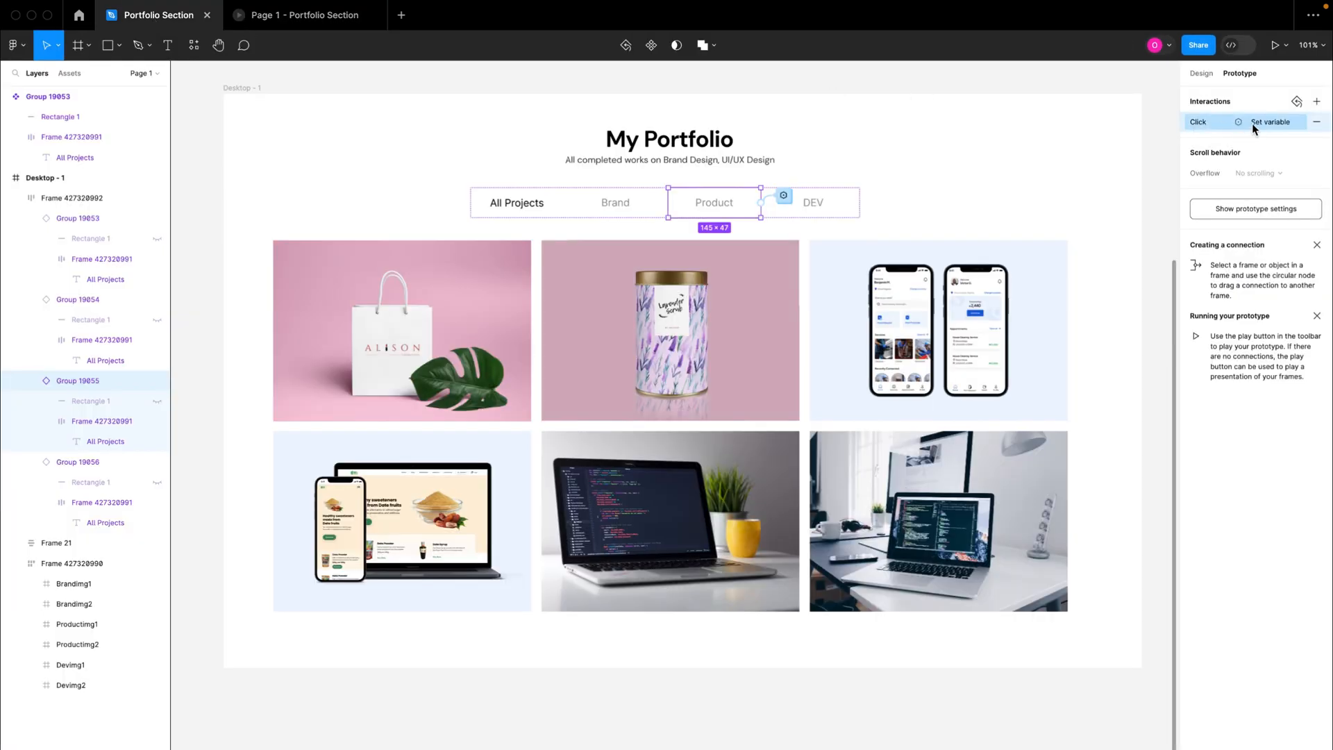
Step: Paste the Product tab's copied click interaction onto the DEV tab and open its list of variable actions
click(827, 206)
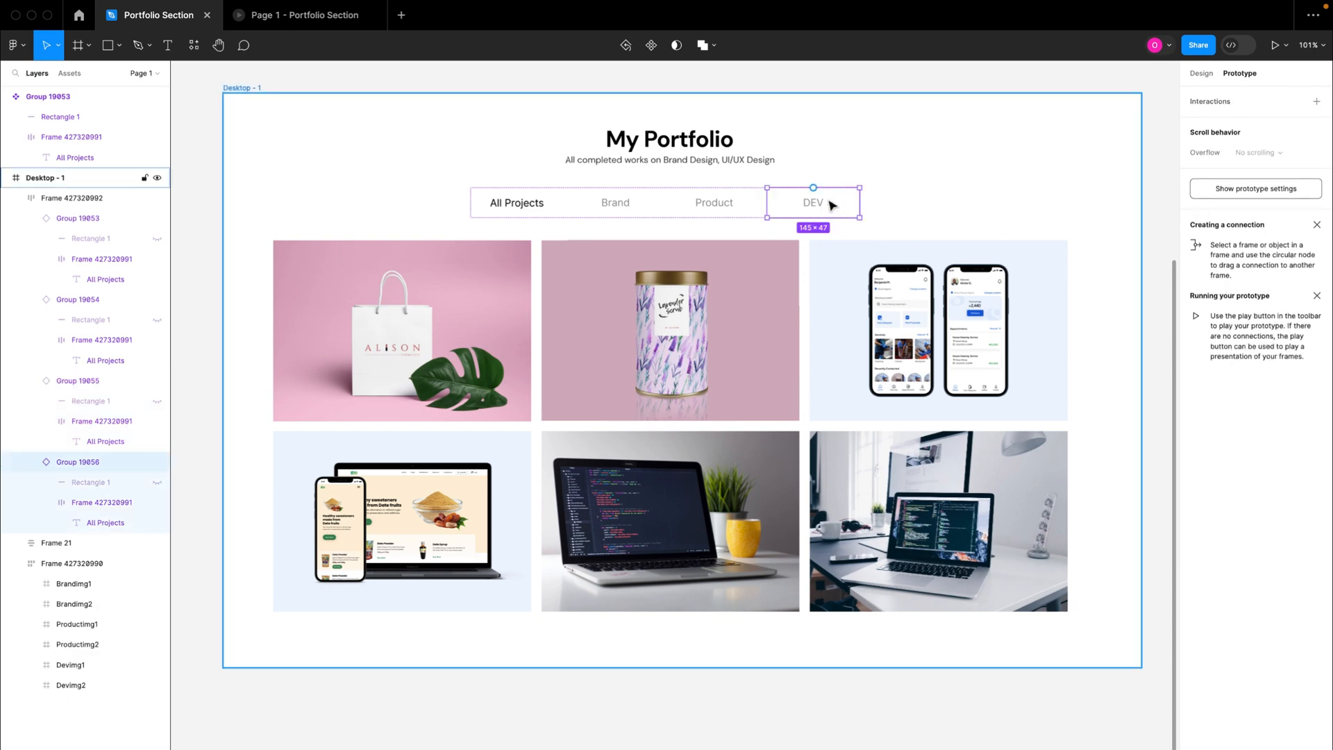
key(super+v)
click(888, 201)
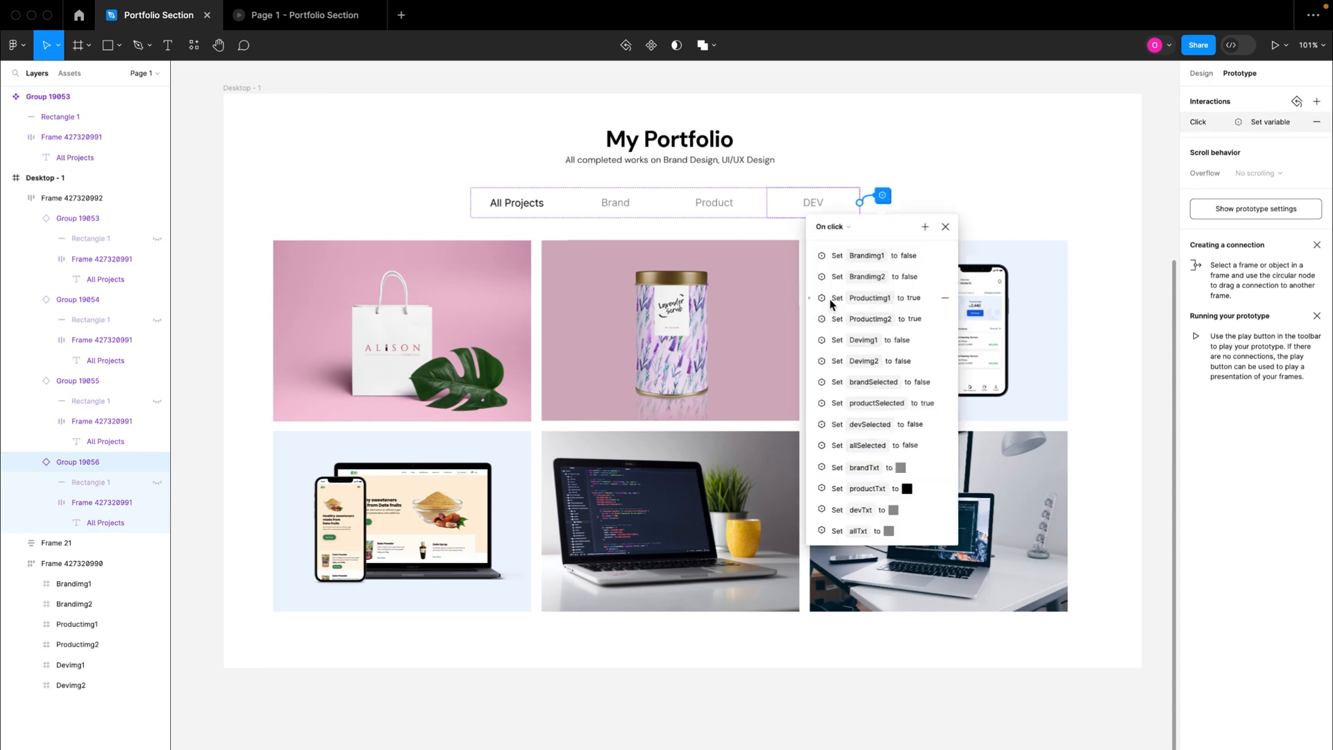
Step: Set Productimg1 to false in the DEV tab's click interaction
click(809, 299)
click(842, 338)
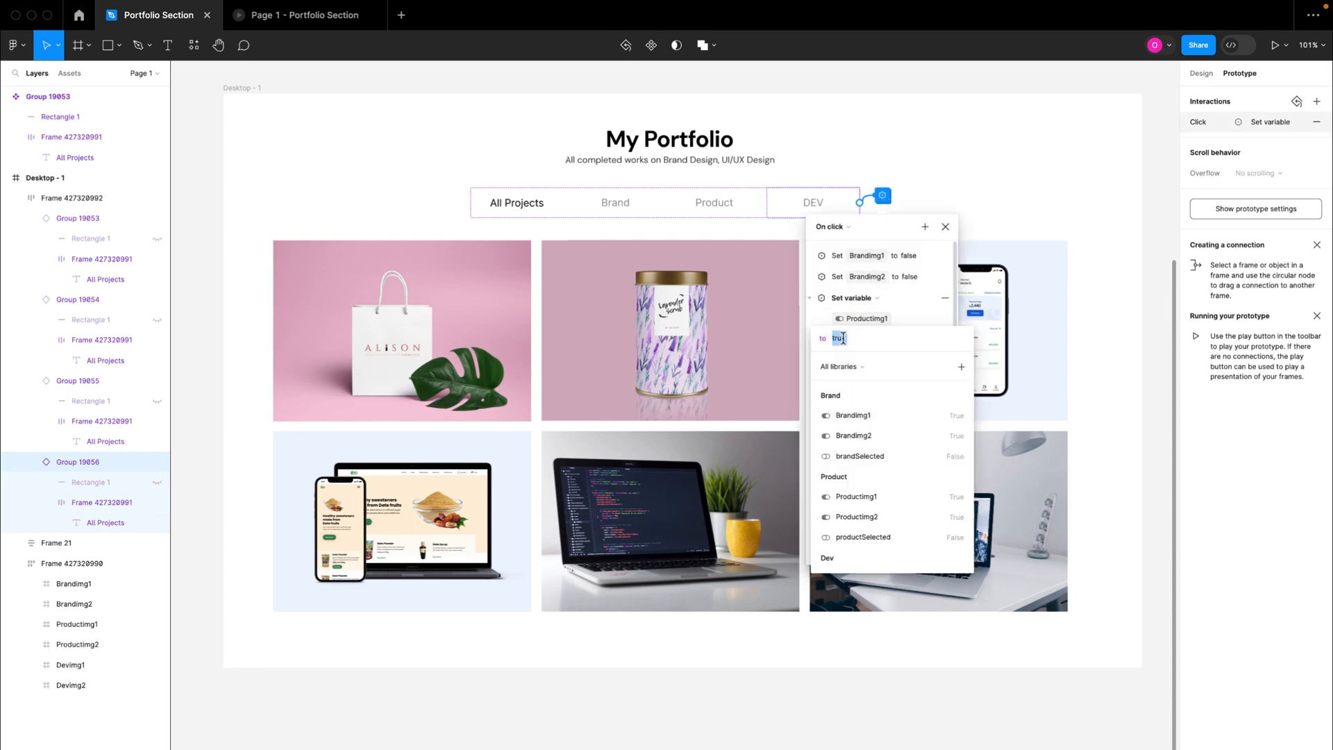
text(false)
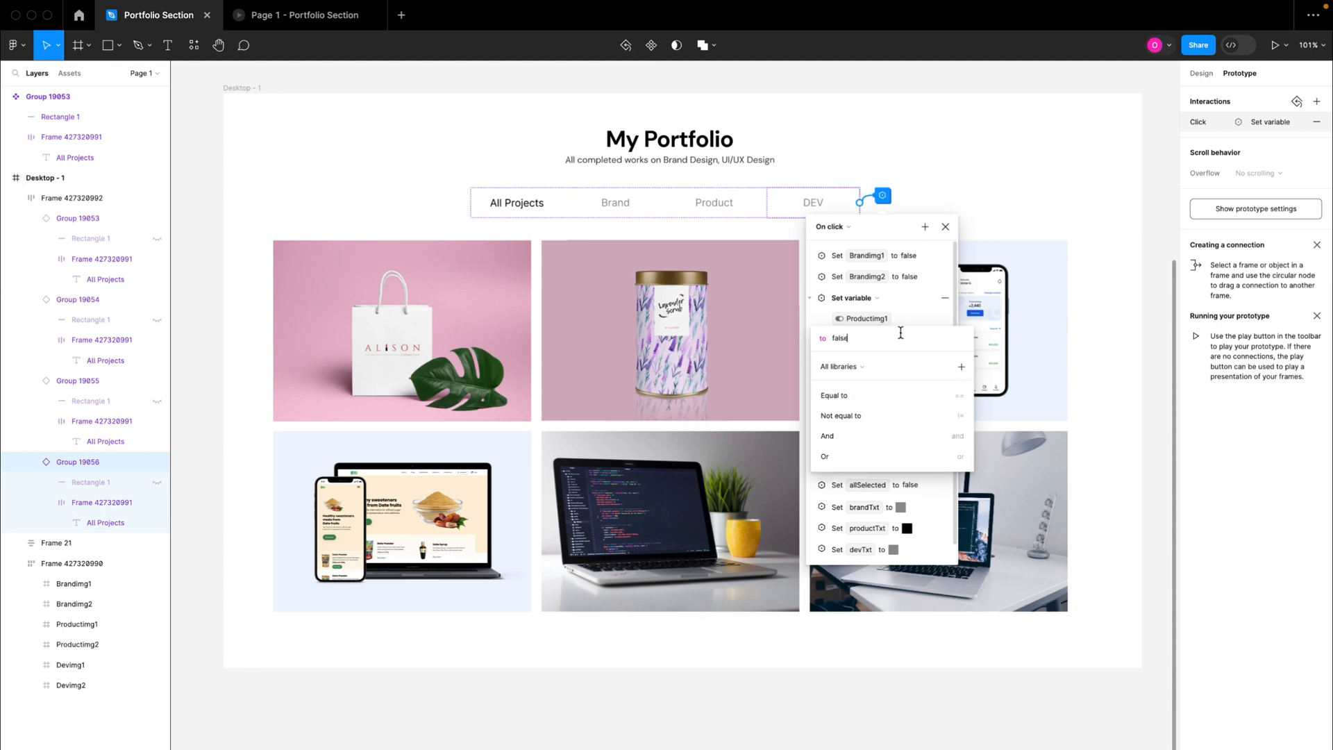
key(Return)
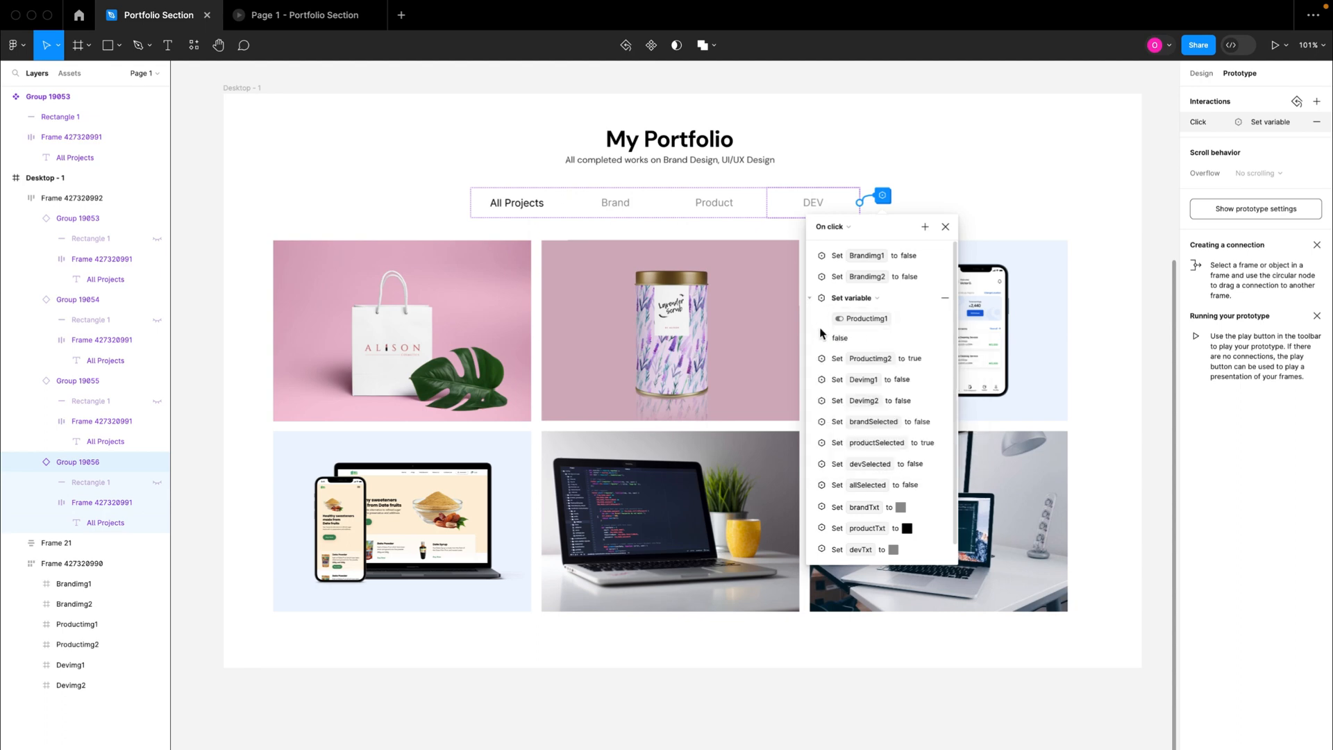
click(810, 298)
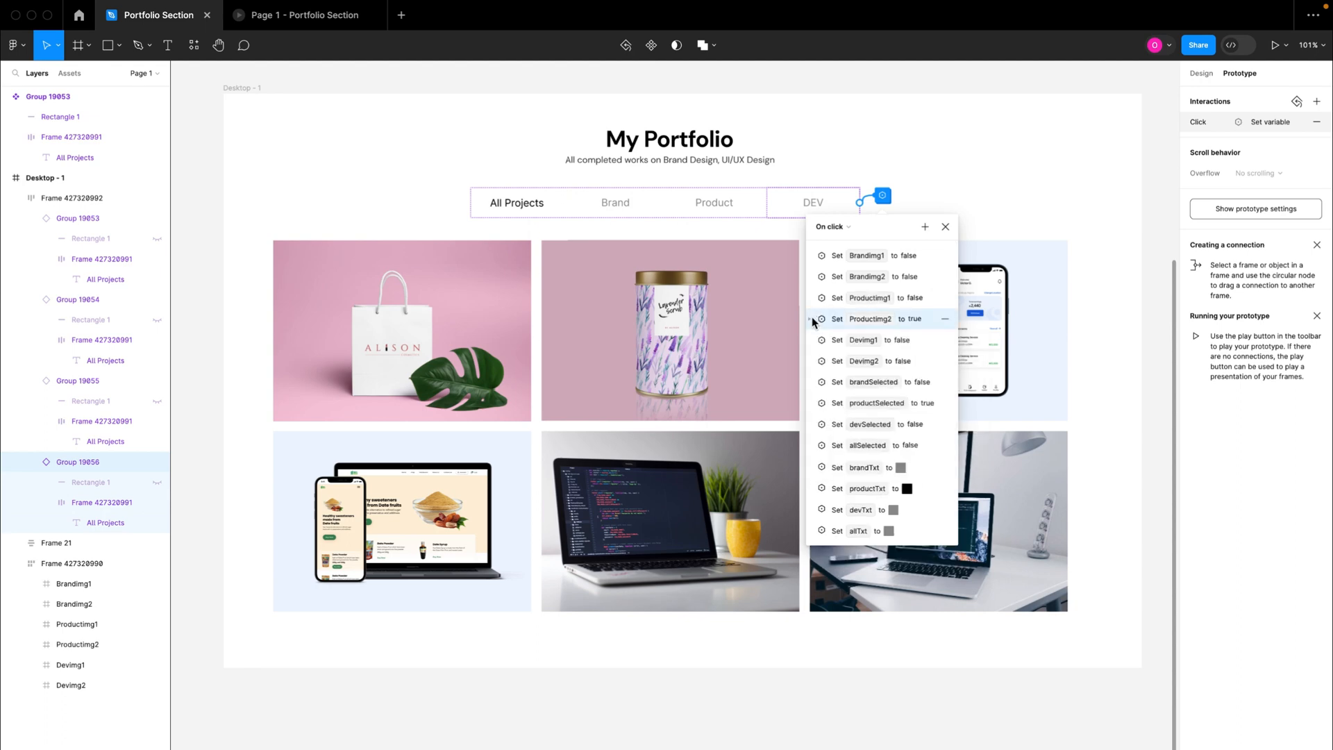
Step: Set Productimg2 to false in the DEV tab's click interaction
click(811, 317)
click(853, 358)
text(fa)
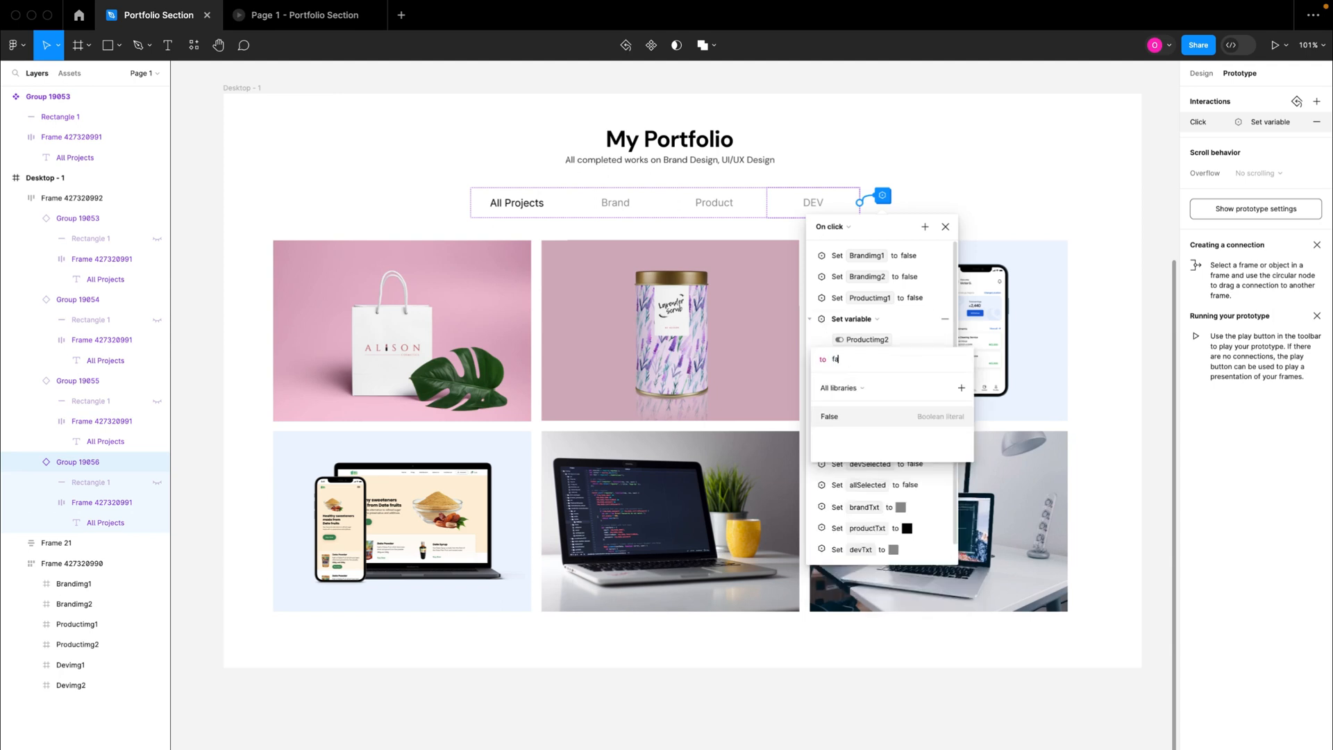
text(lse)
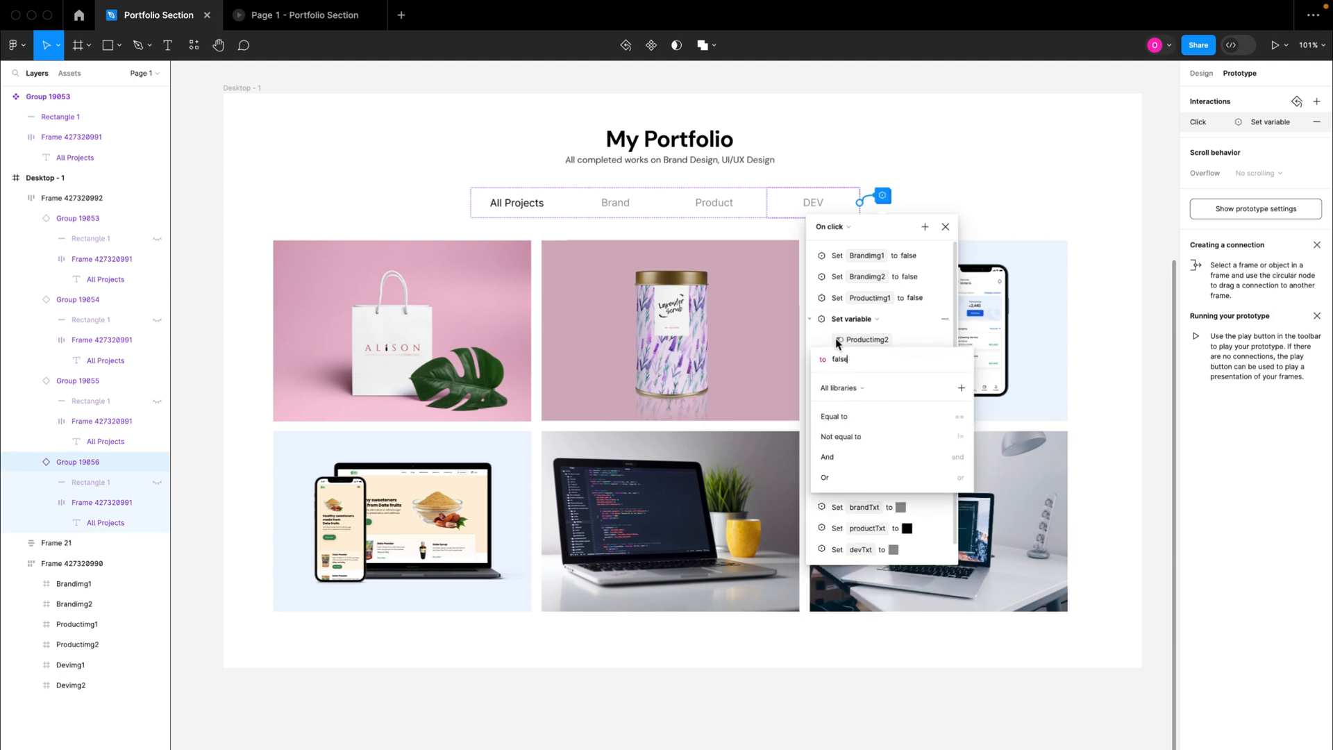
click(811, 322)
click(810, 319)
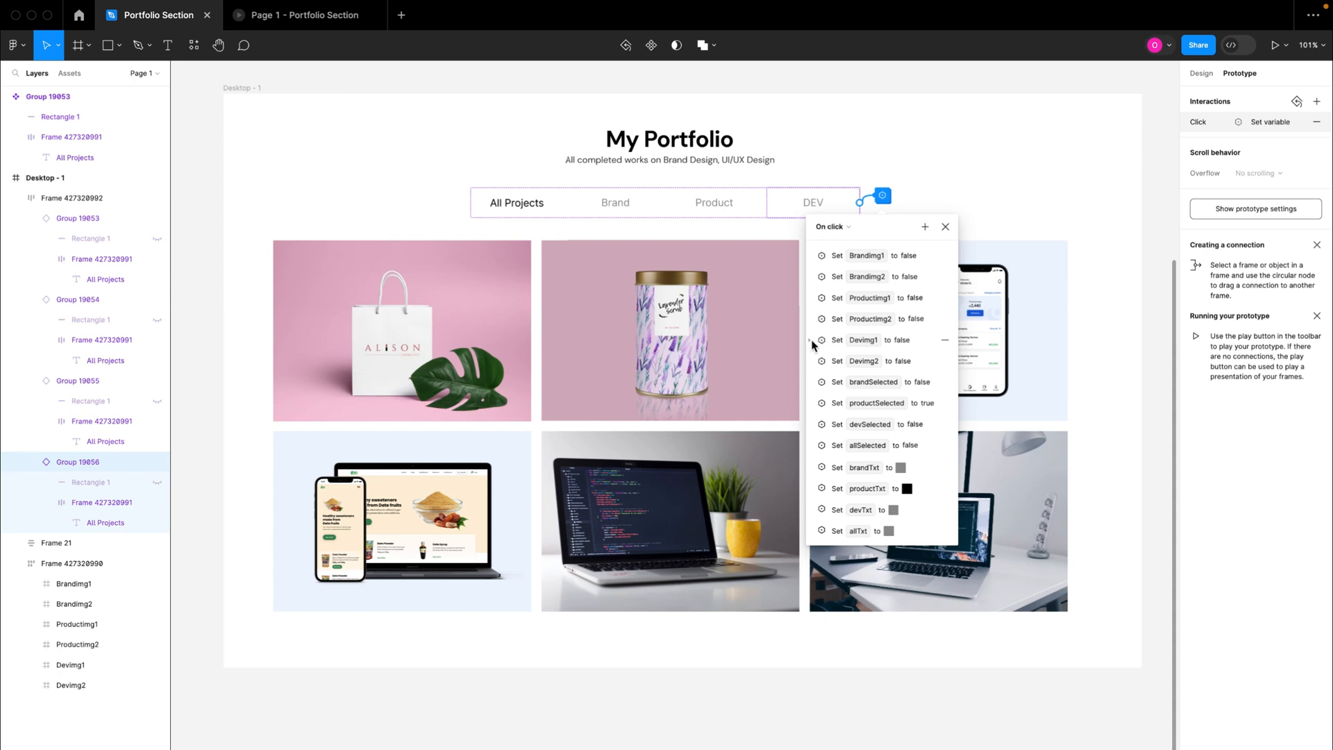
Step: Set Devimg1 to true in the DEV tab's click interaction
click(810, 340)
click(848, 378)
text(true)
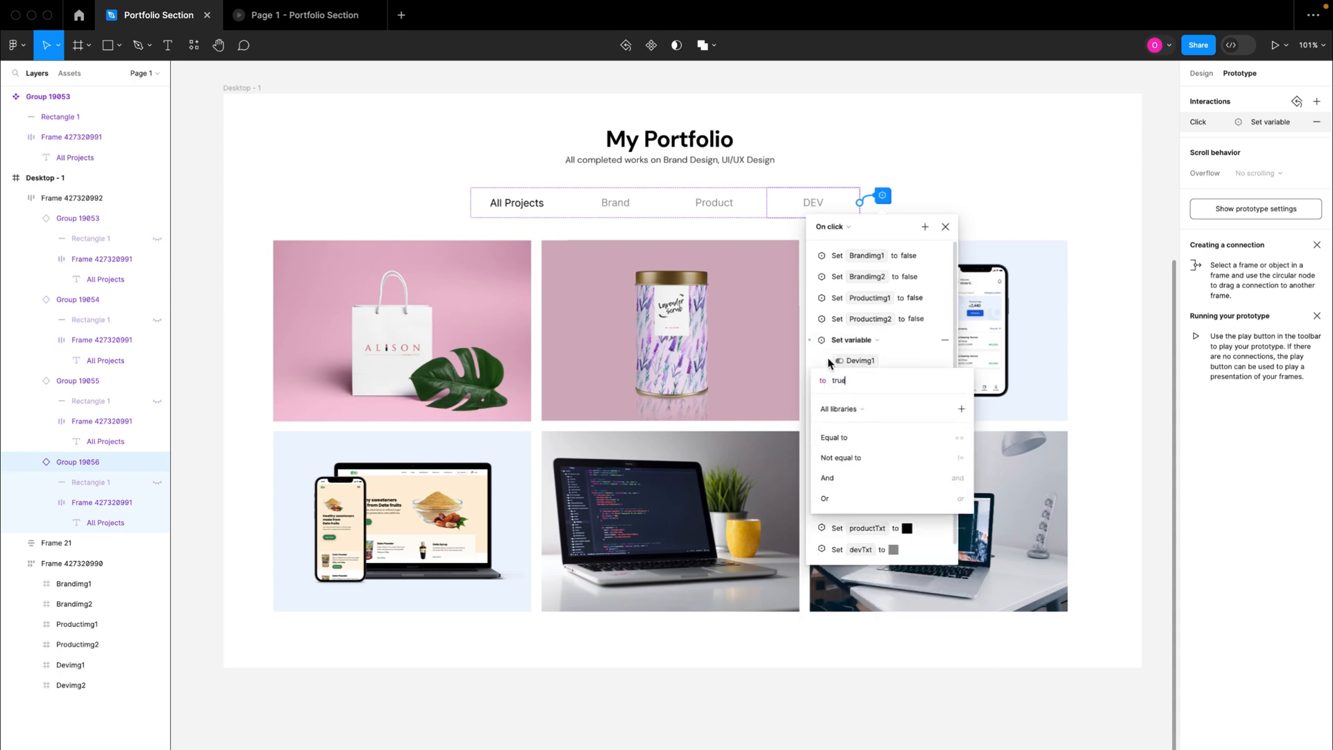
key(Return)
click(809, 340)
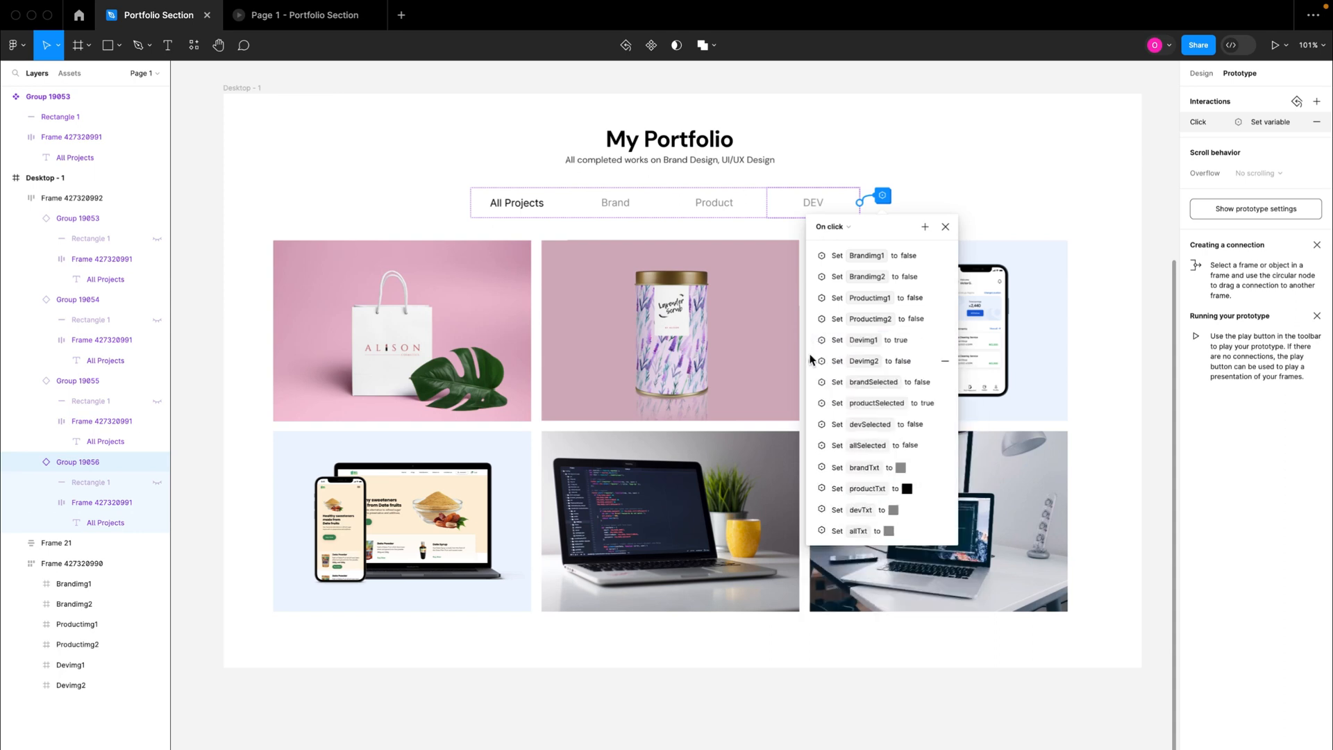
Step: Set Devimg2 to true in the DEV tab's click interaction
click(809, 359)
click(843, 401)
text(true)
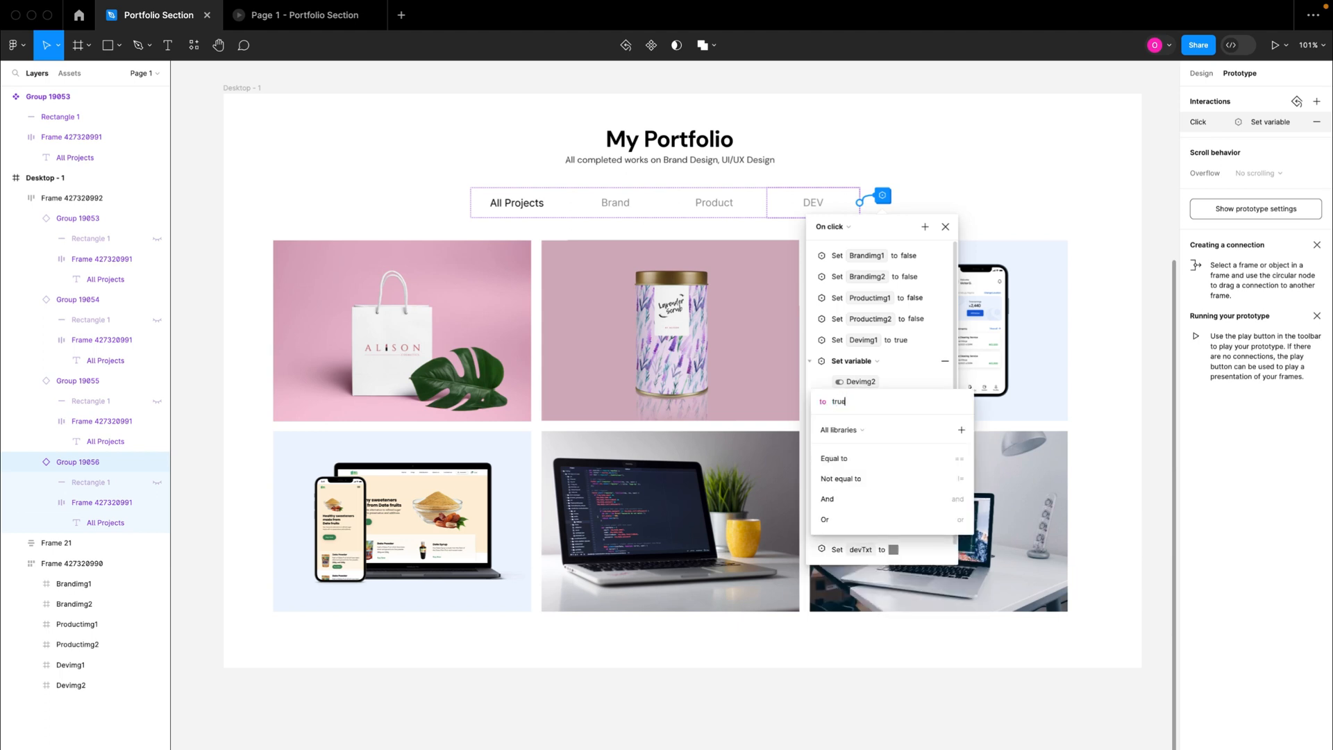
key(Return)
click(814, 368)
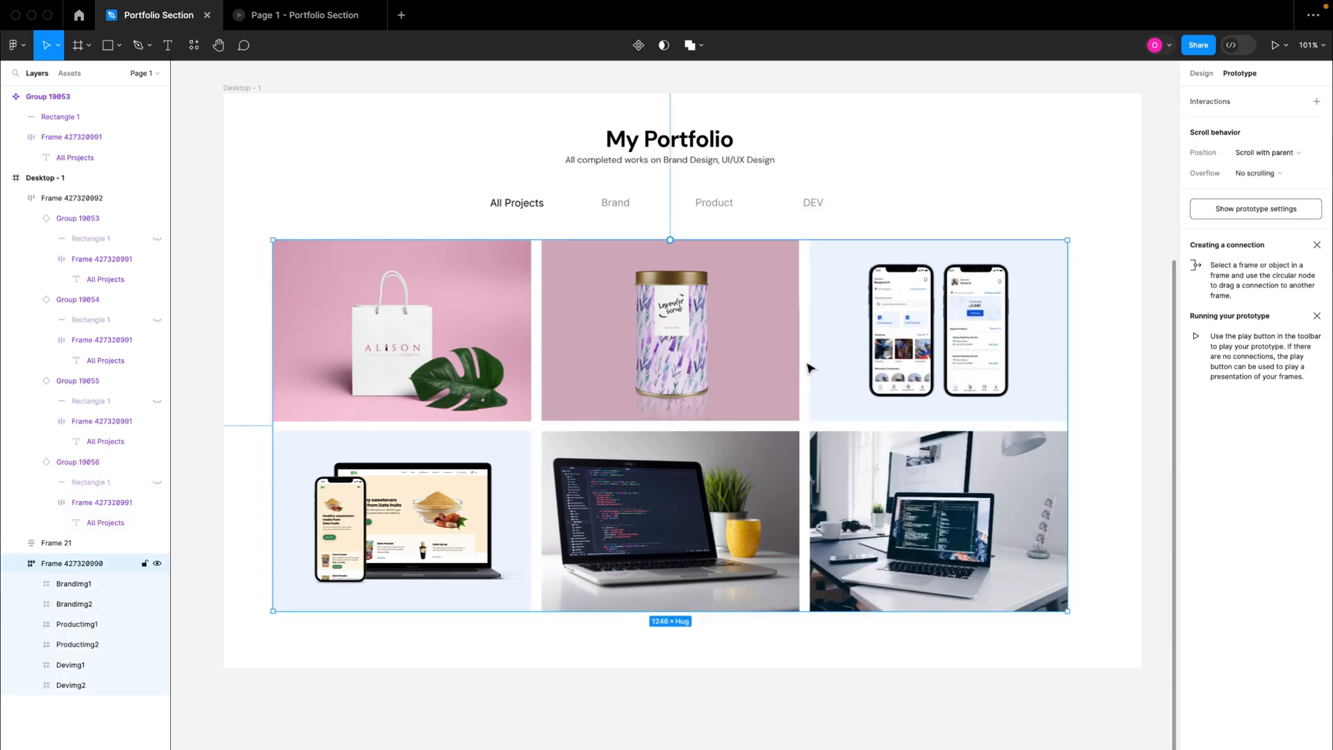
Step: Reopen the DEV tab's click interaction and set devSelected to true
double_click(812, 209)
click(880, 197)
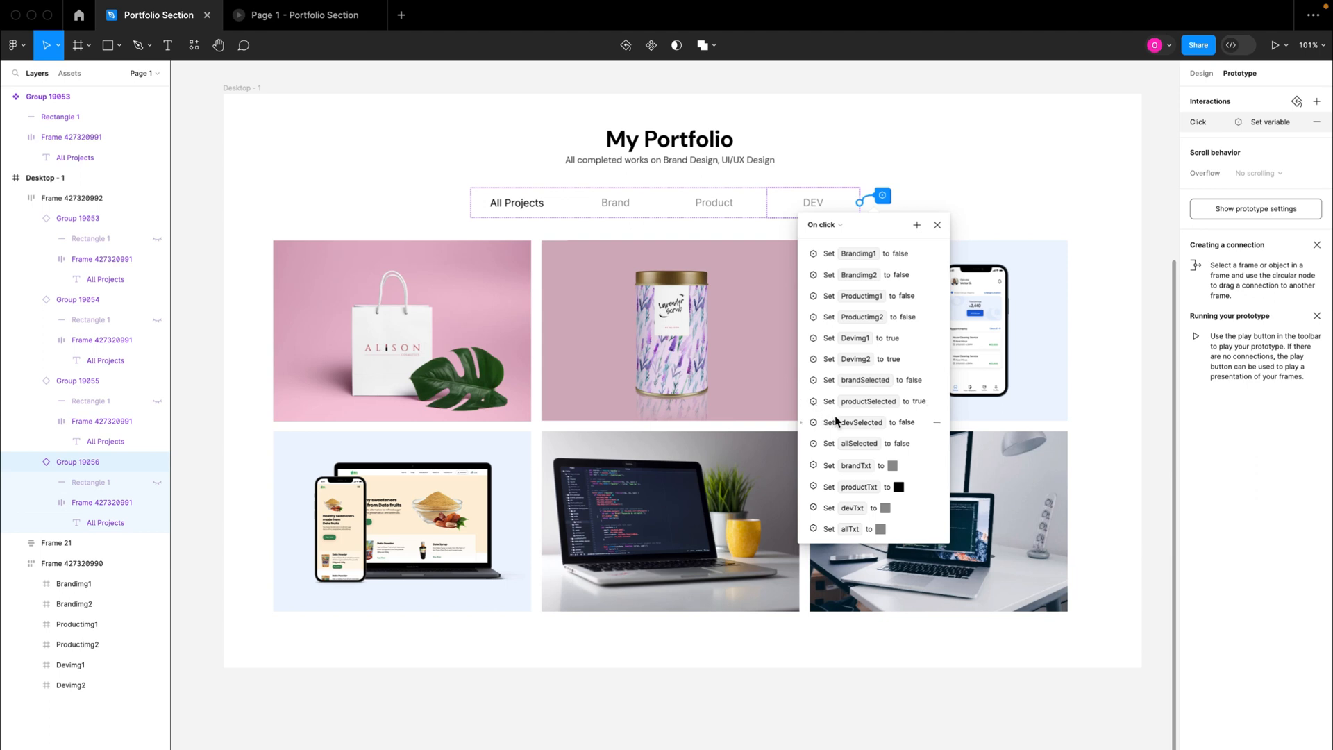
click(811, 424)
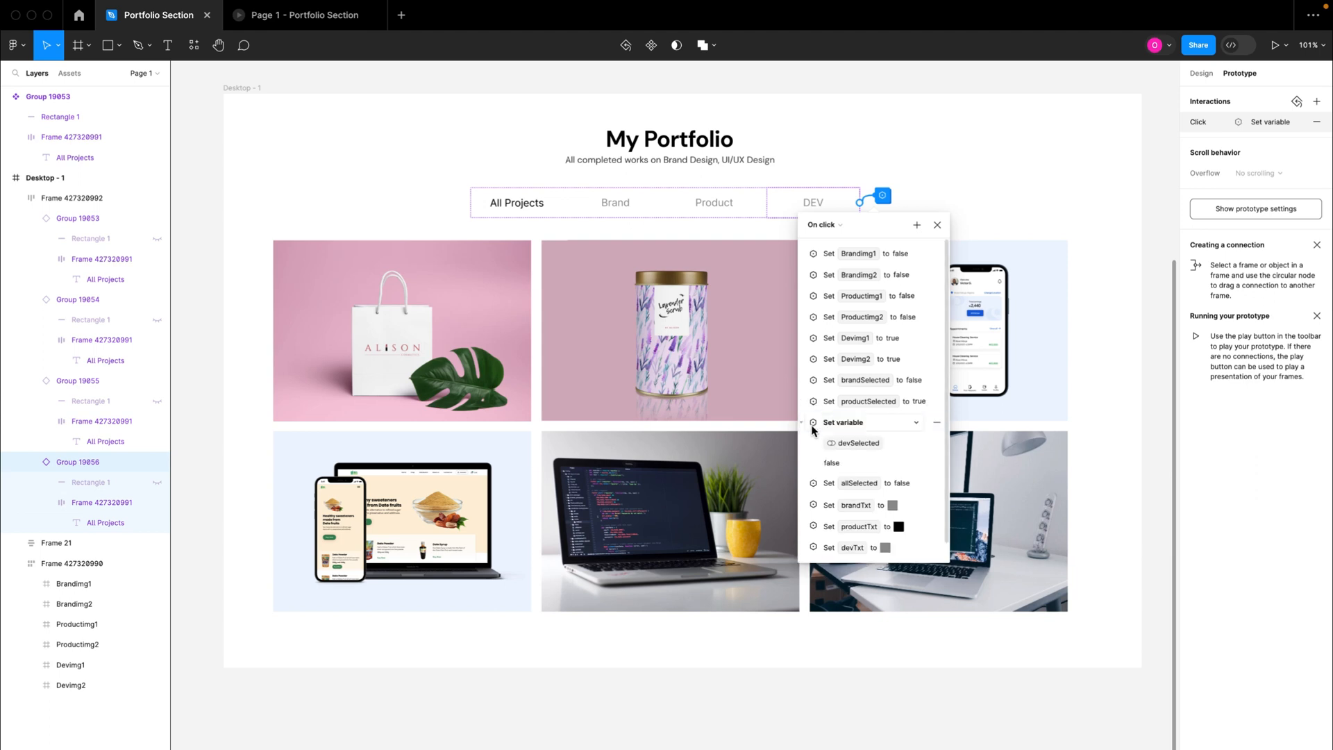
click(832, 463)
text(true)
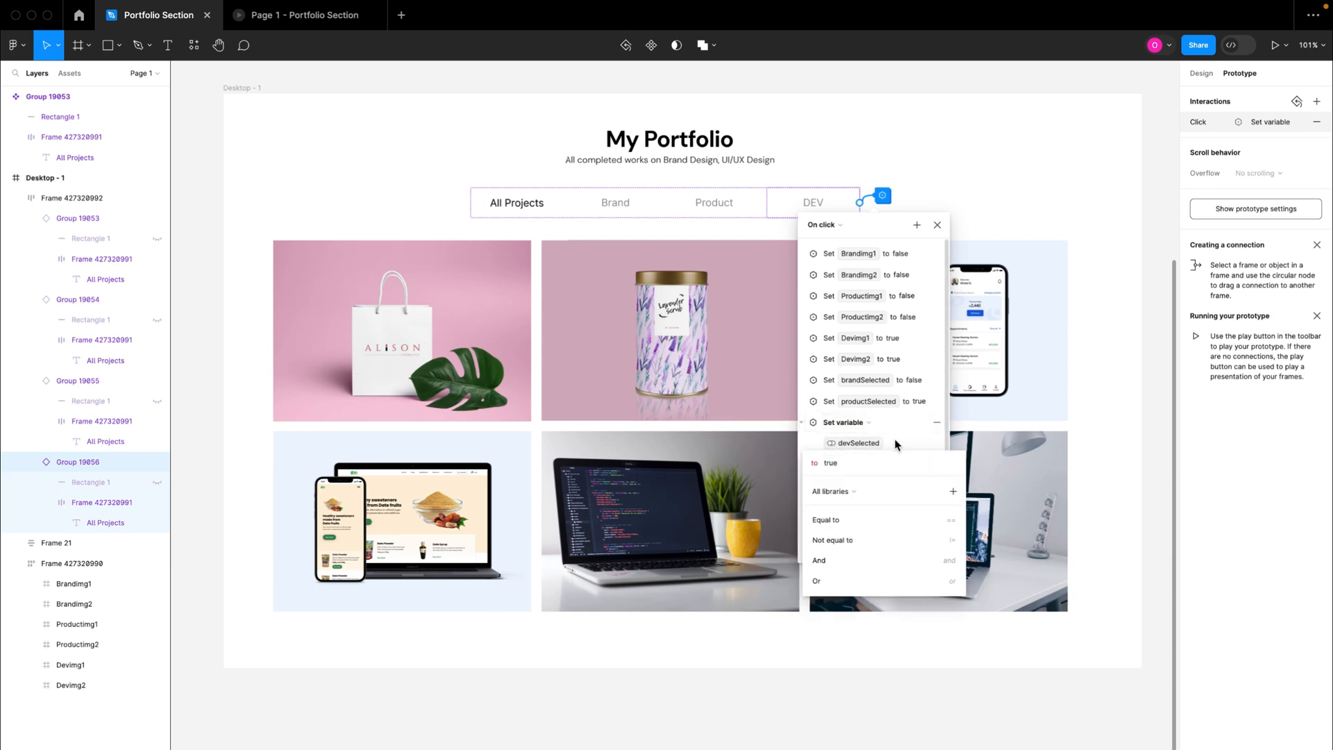
key(Return)
click(801, 422)
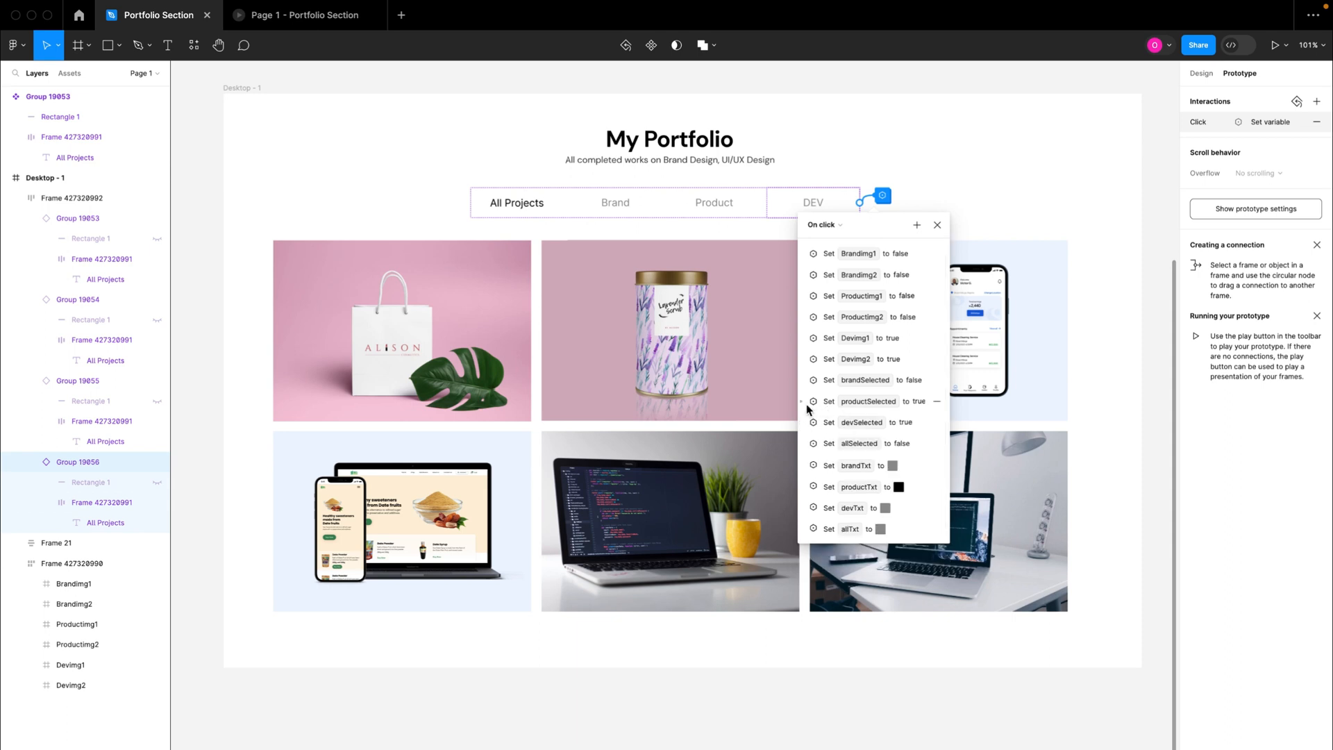
Step: Set productSelected to false in the DEV tab's click interaction
click(803, 404)
click(833, 442)
text(false)
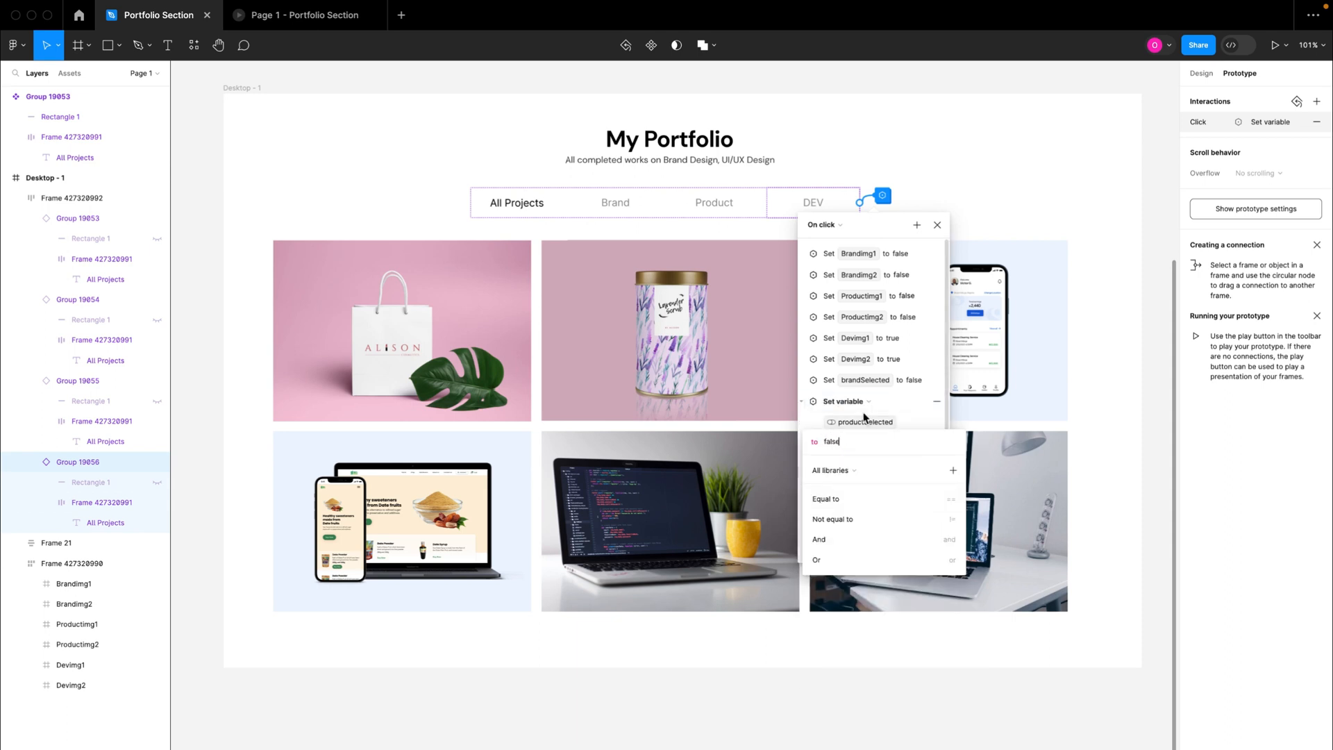
key(Return)
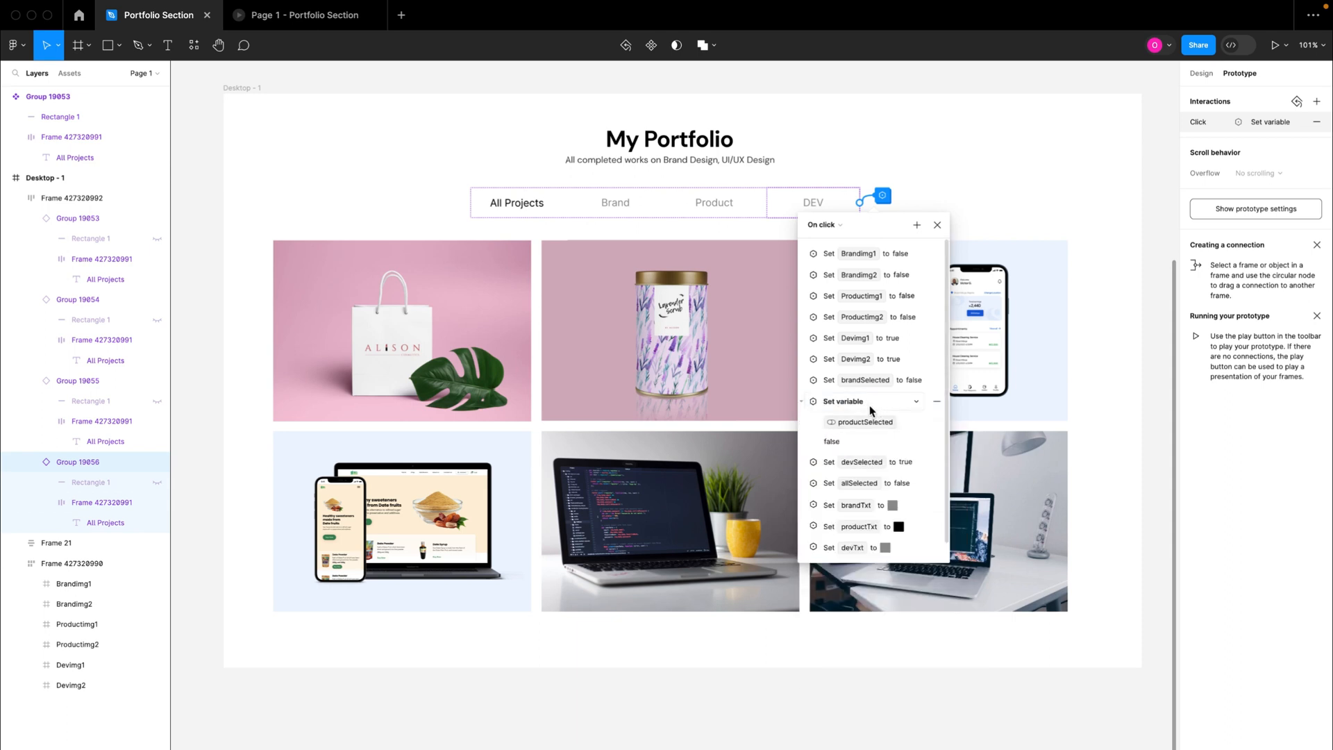
click(802, 400)
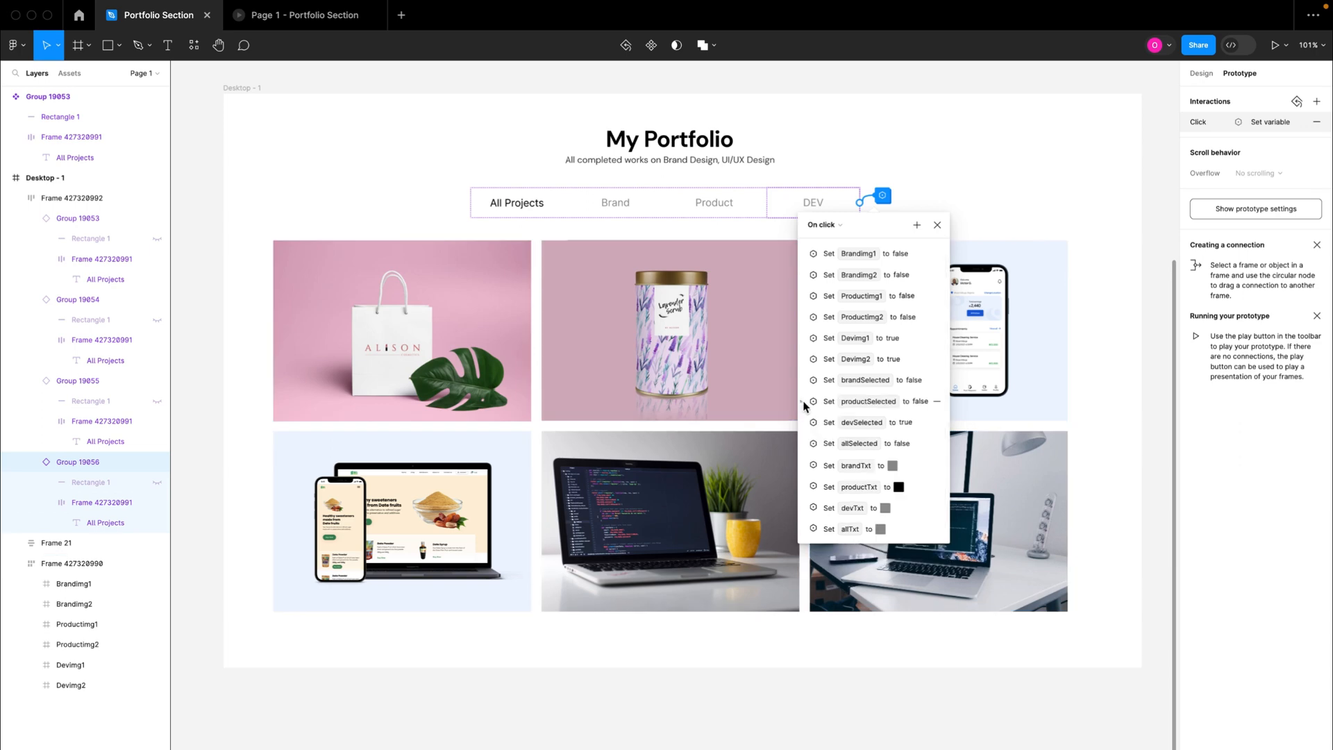
Step: Set the productTxt colour to 929292 in the DEV tab's click interaction
click(814, 488)
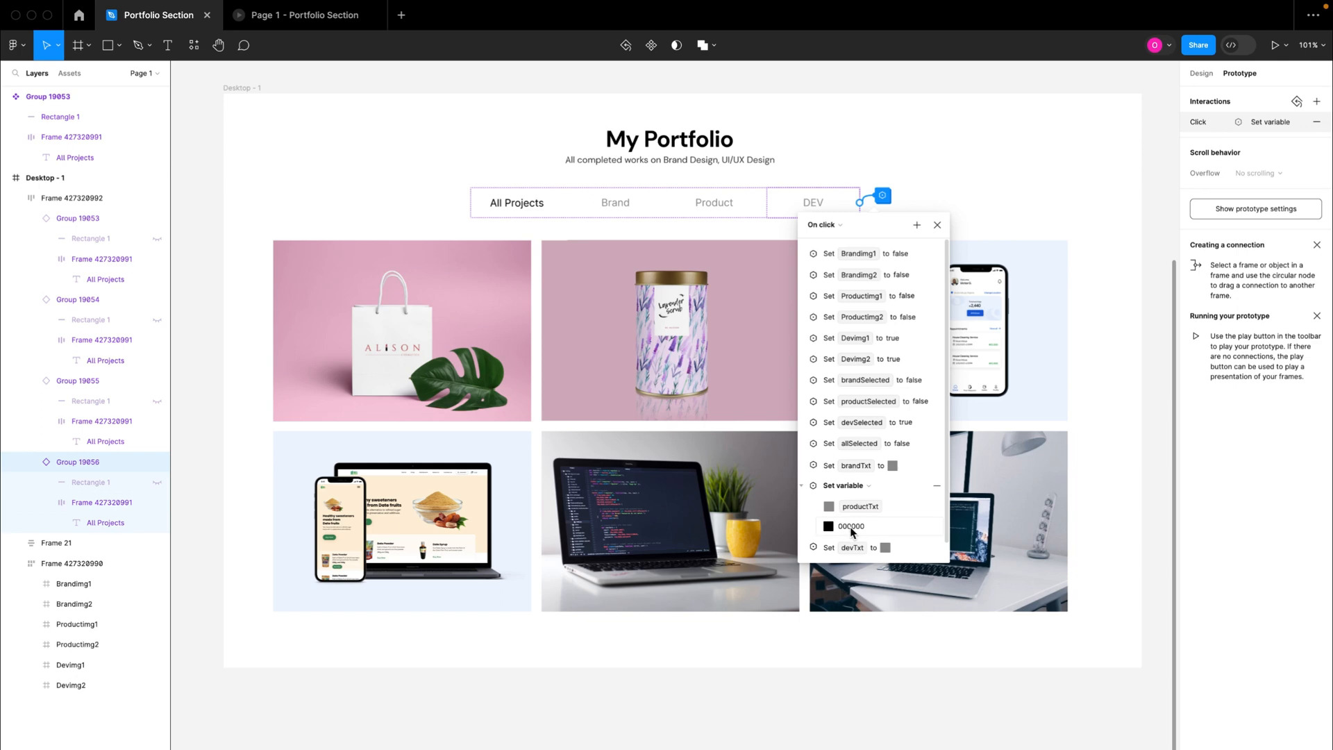
click(852, 529)
text(929292)
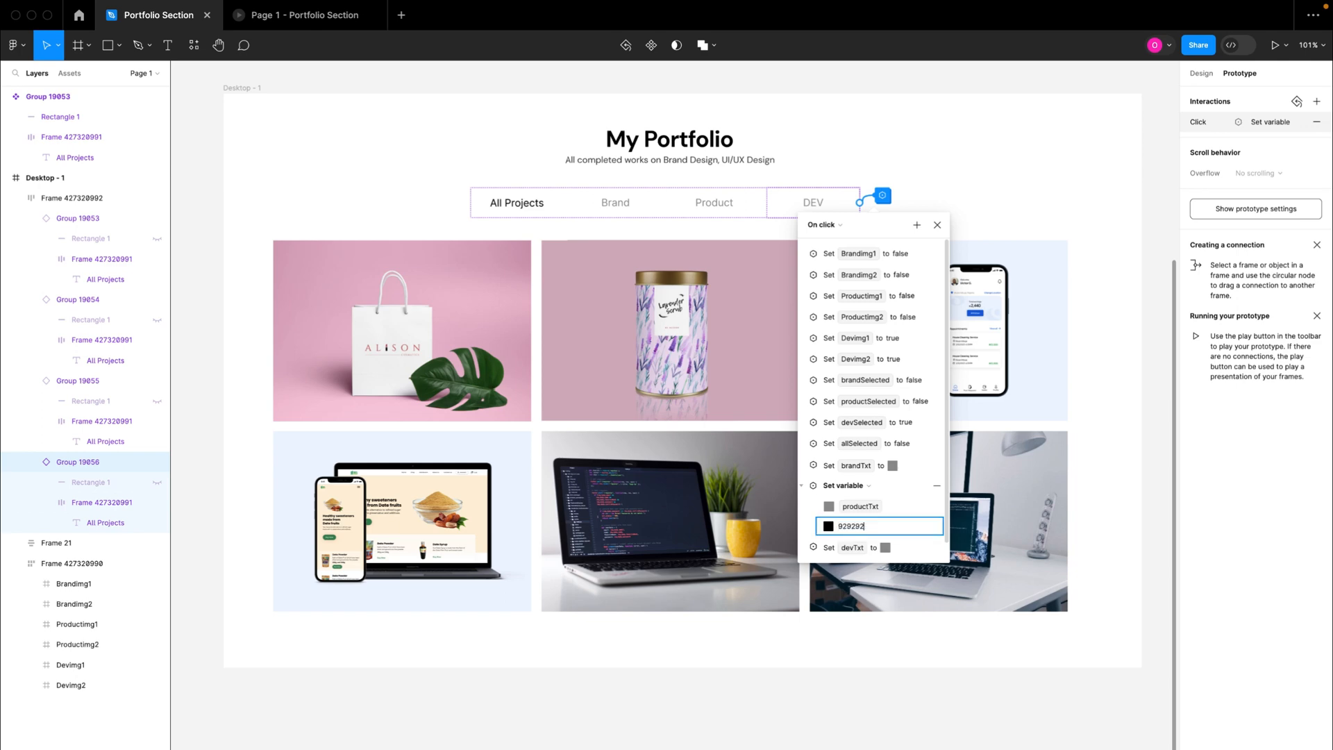
key(Return)
click(802, 487)
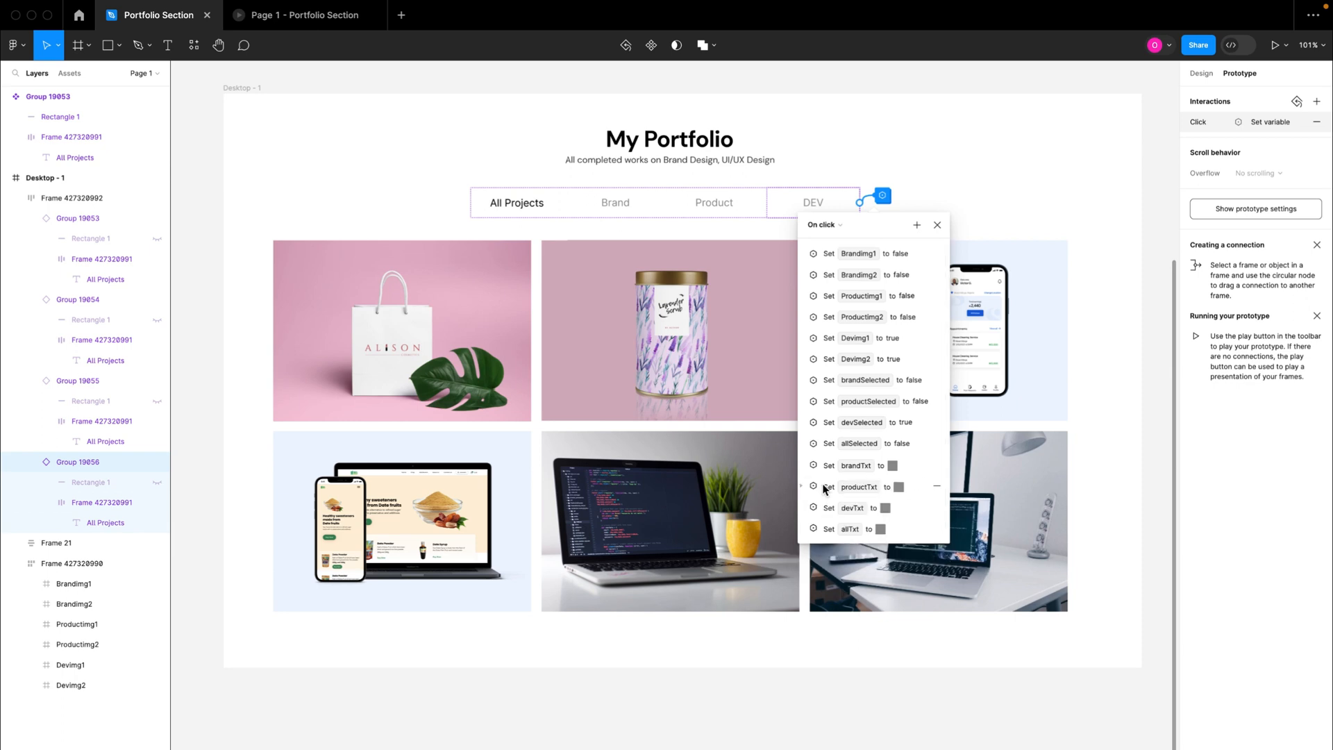
Step: Set the devTxt colour to 000000 in the DEV tab's click interaction and close the interaction settings
click(802, 507)
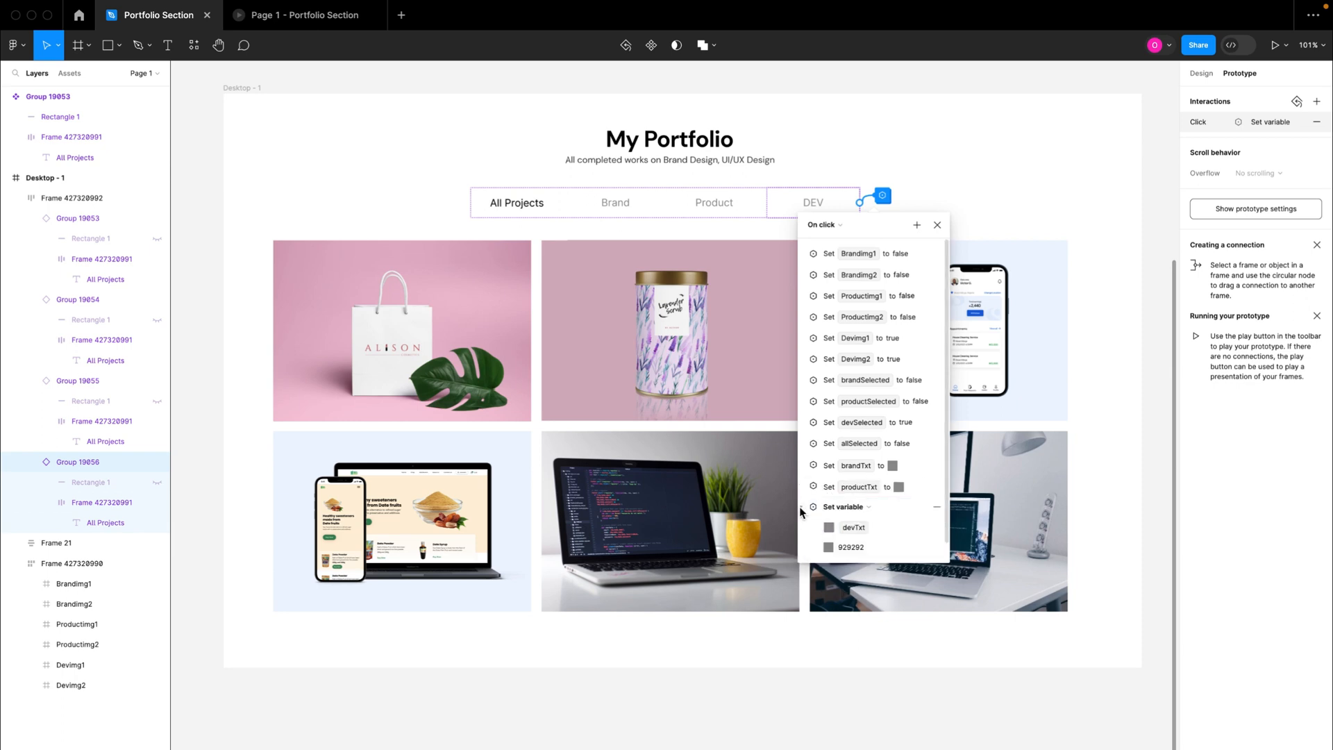
click(847, 549)
text(000000)
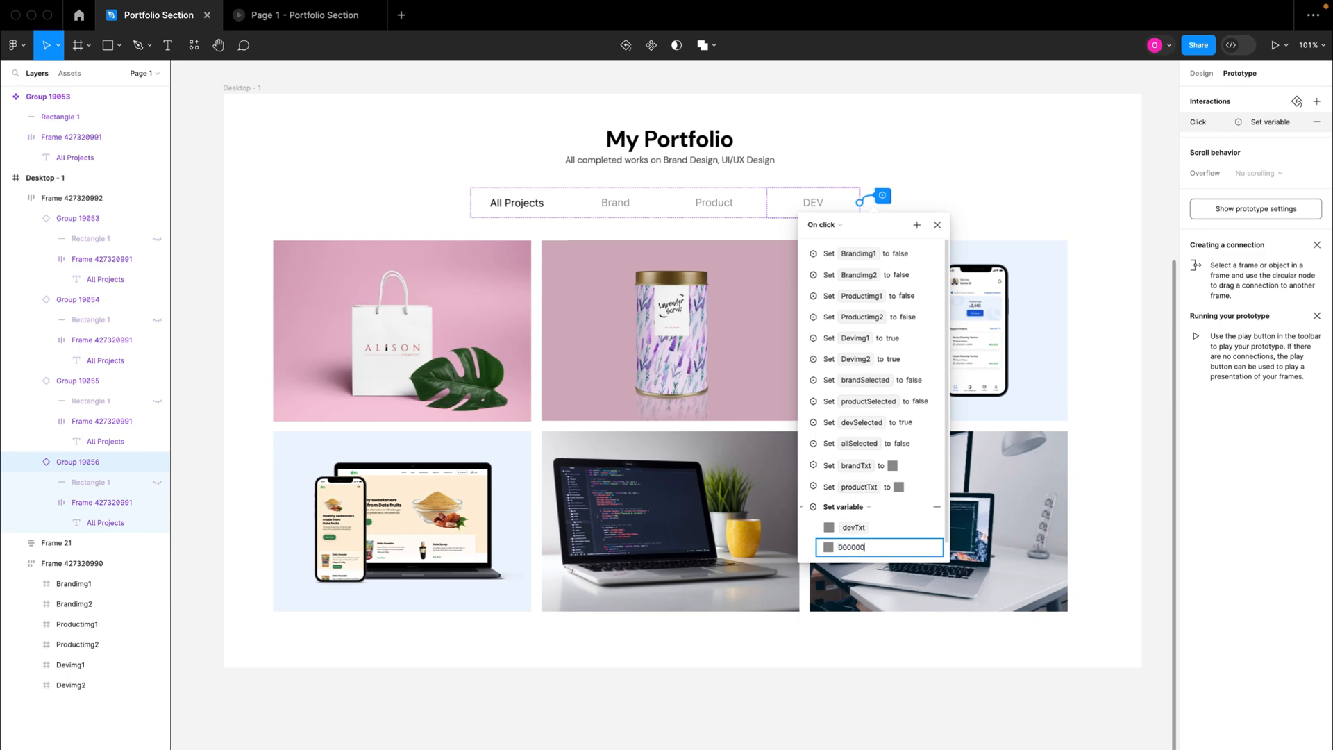
key(Return)
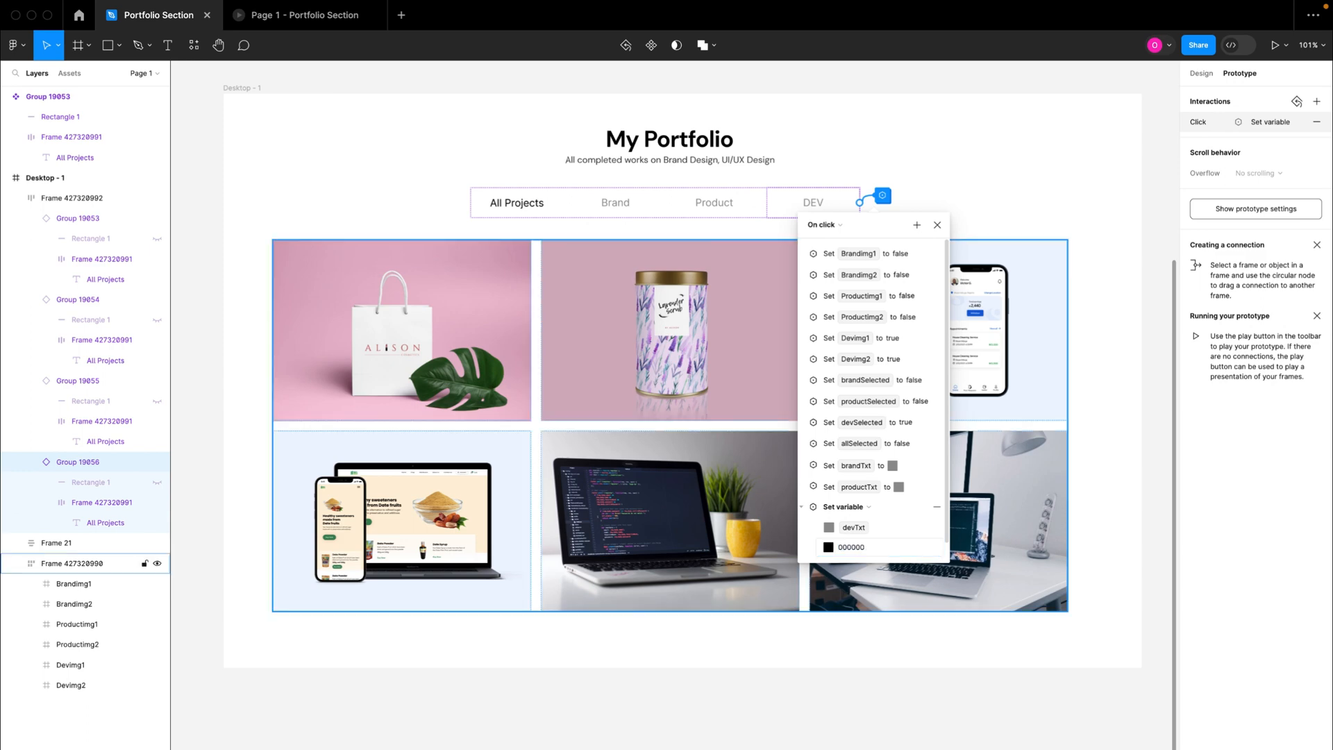
click(802, 512)
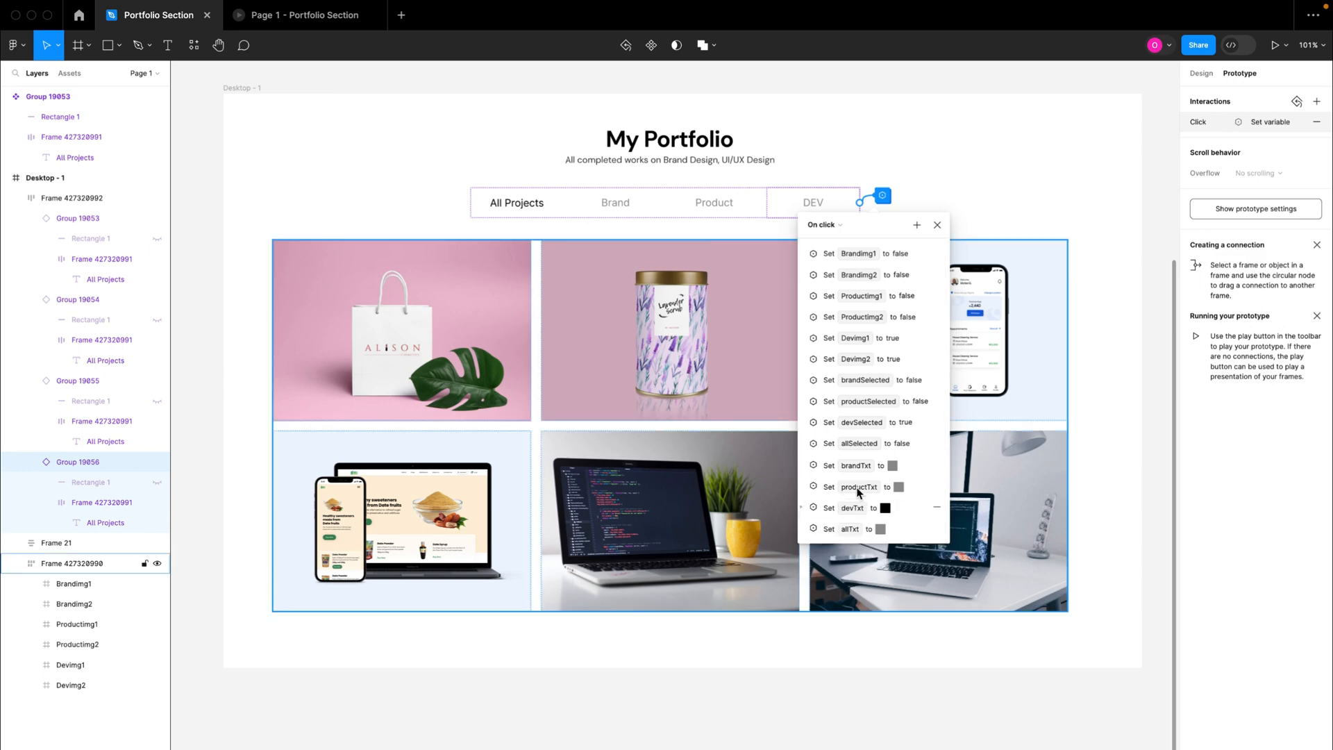
click(939, 226)
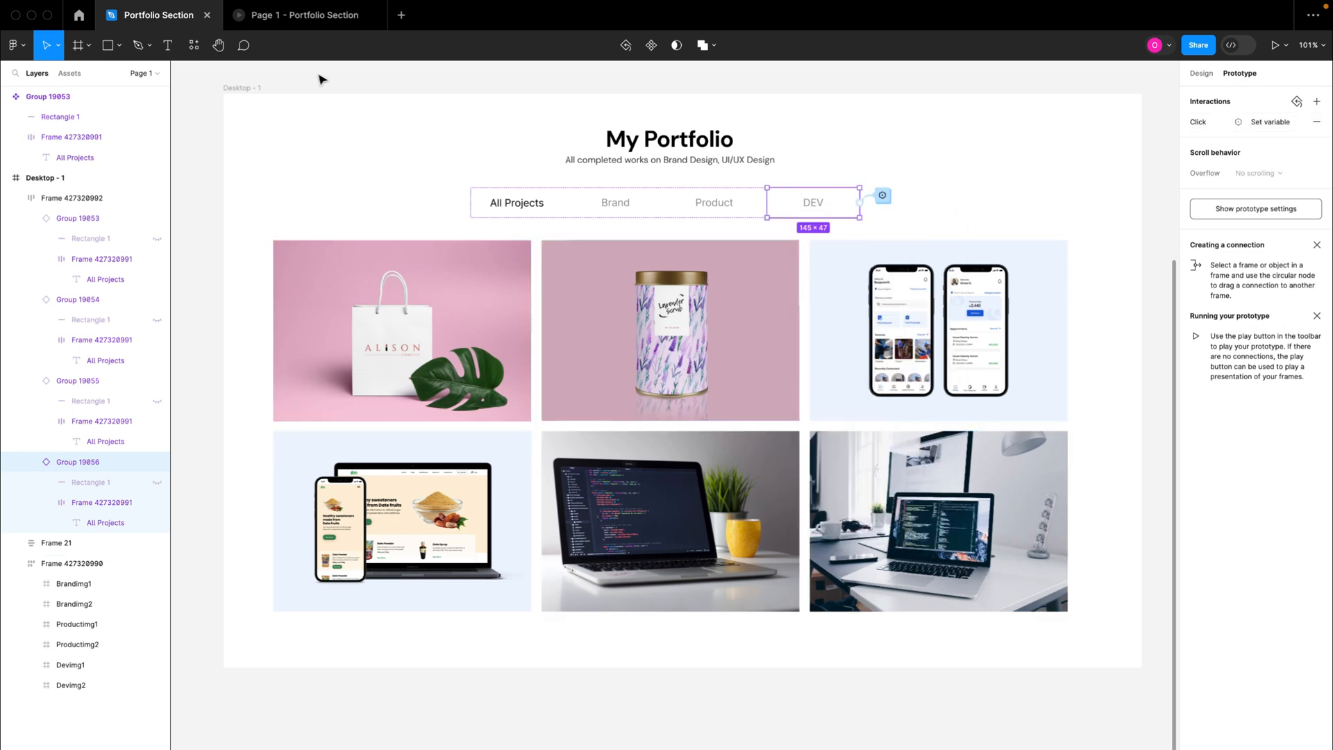
Step: Test the running prototype by switching repeatedly between the Brand, Product and DEV tabs, finishing on DEV
click(306, 22)
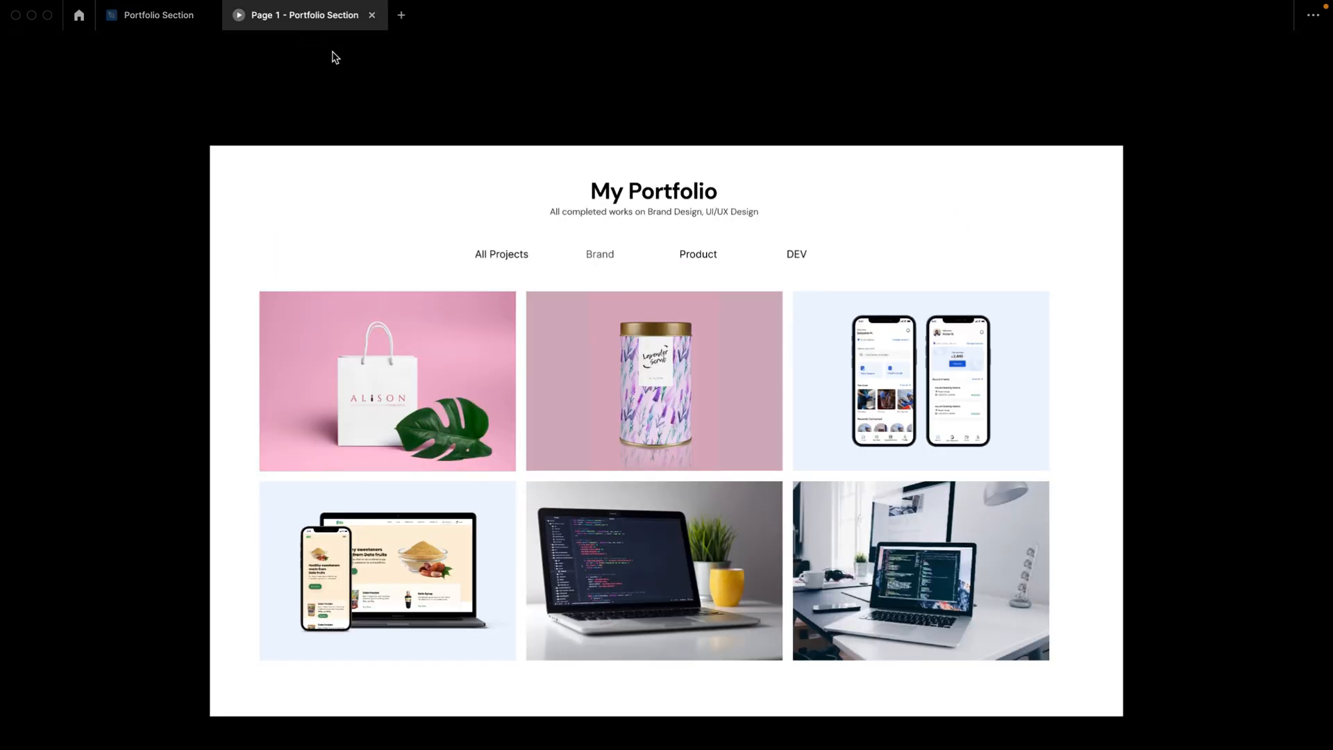
click(585, 256)
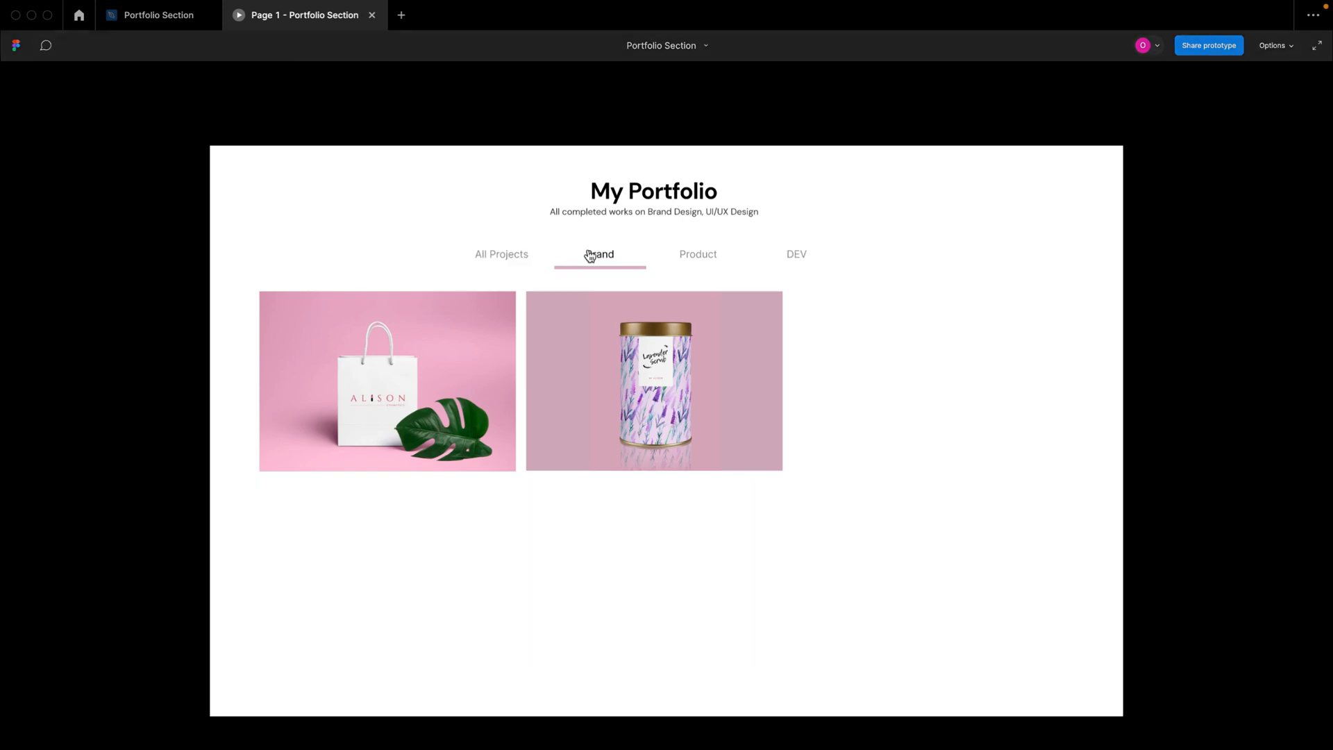
click(699, 256)
click(795, 257)
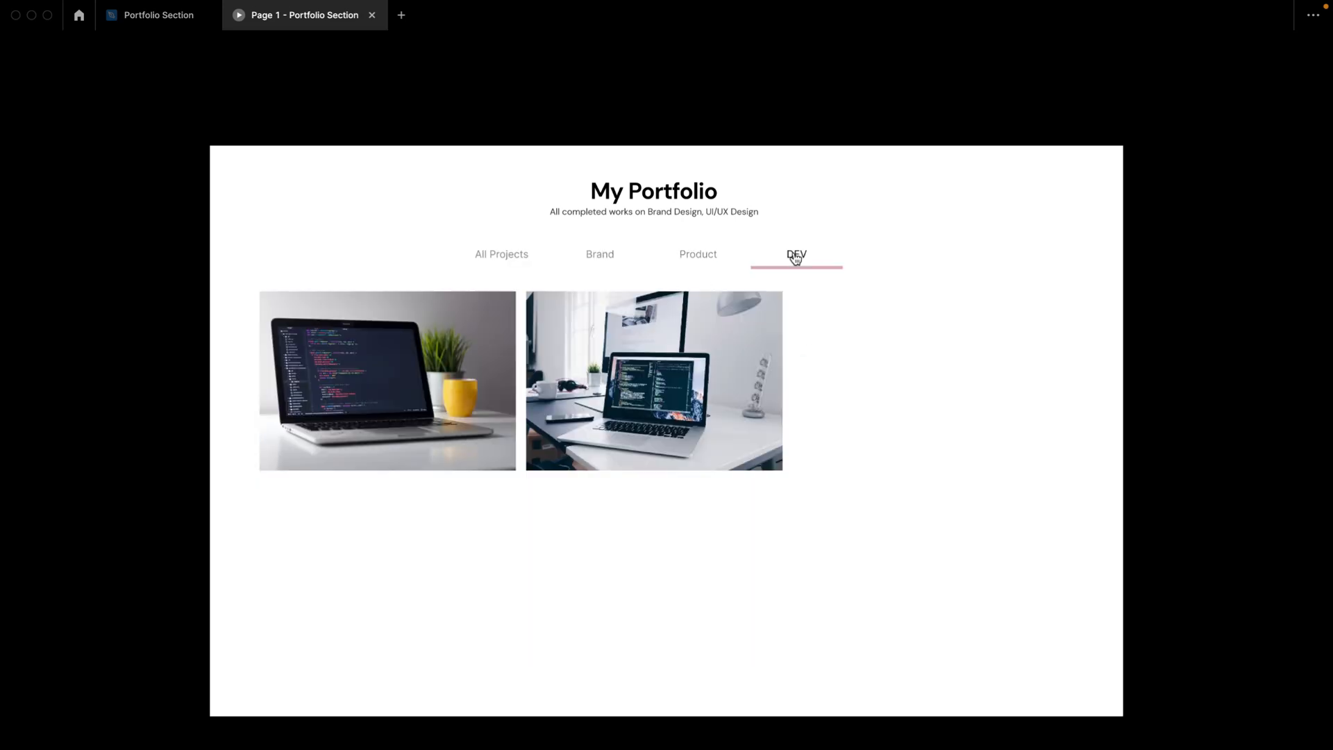
click(718, 256)
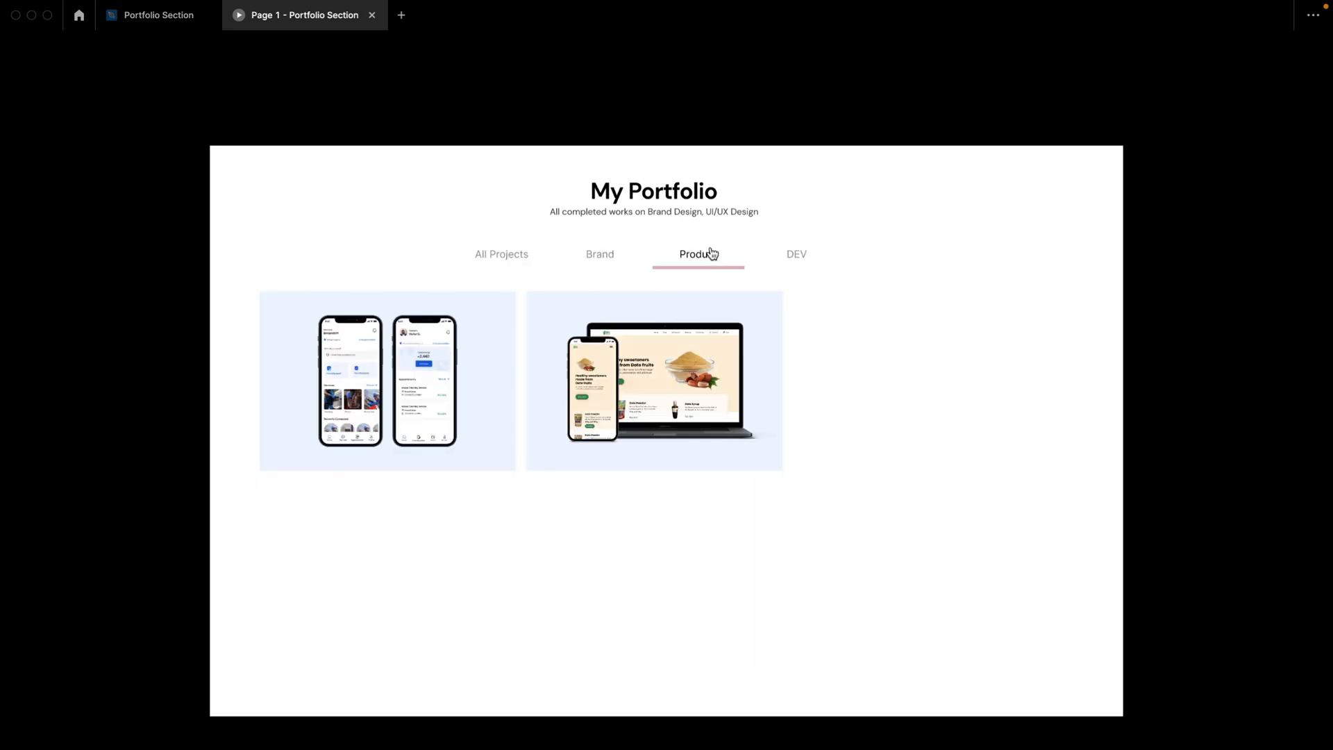
click(610, 256)
click(699, 255)
click(804, 253)
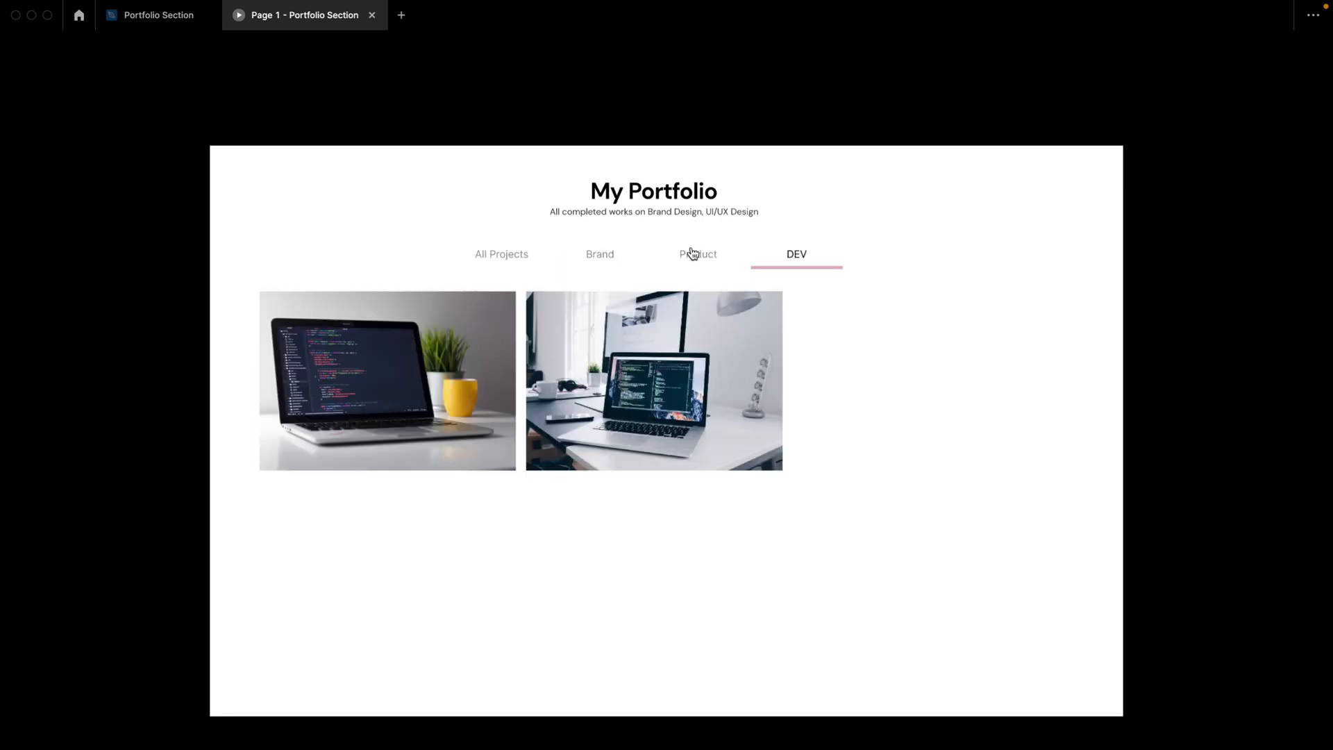
click(691, 255)
click(594, 257)
click(704, 256)
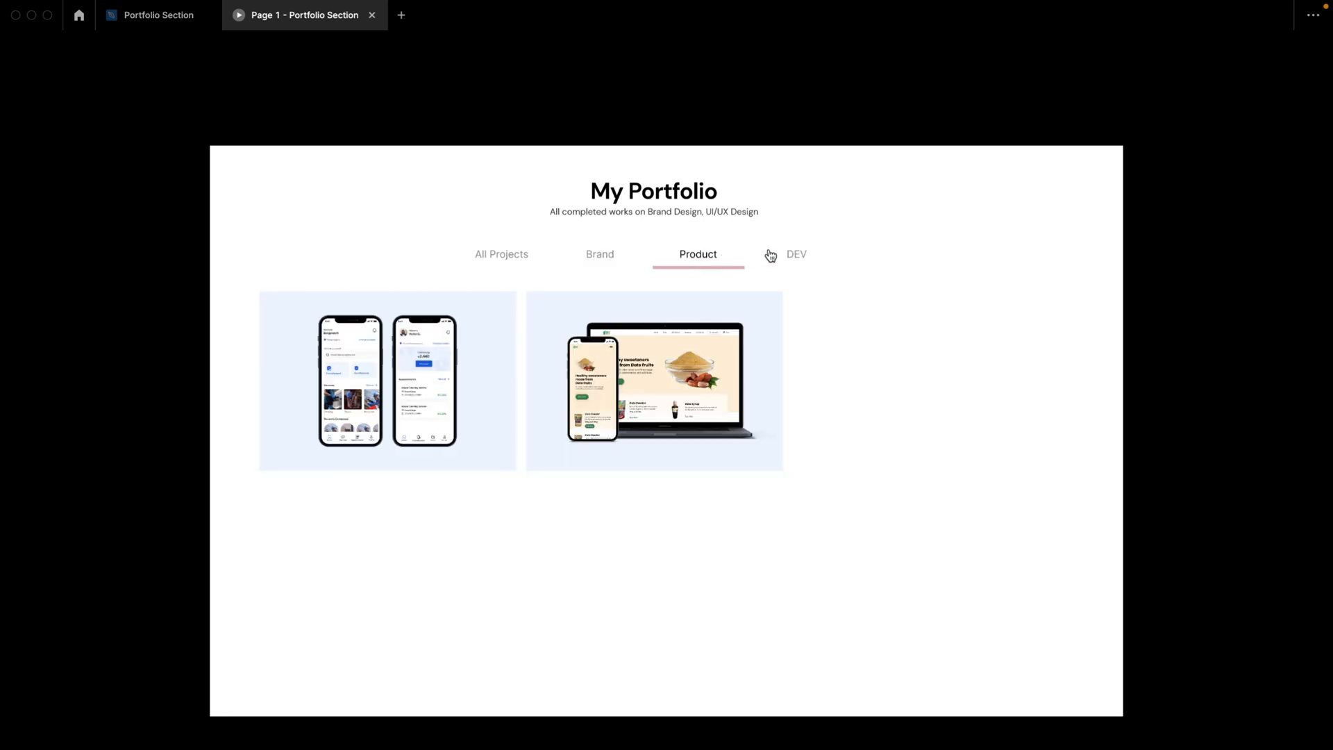
click(794, 256)
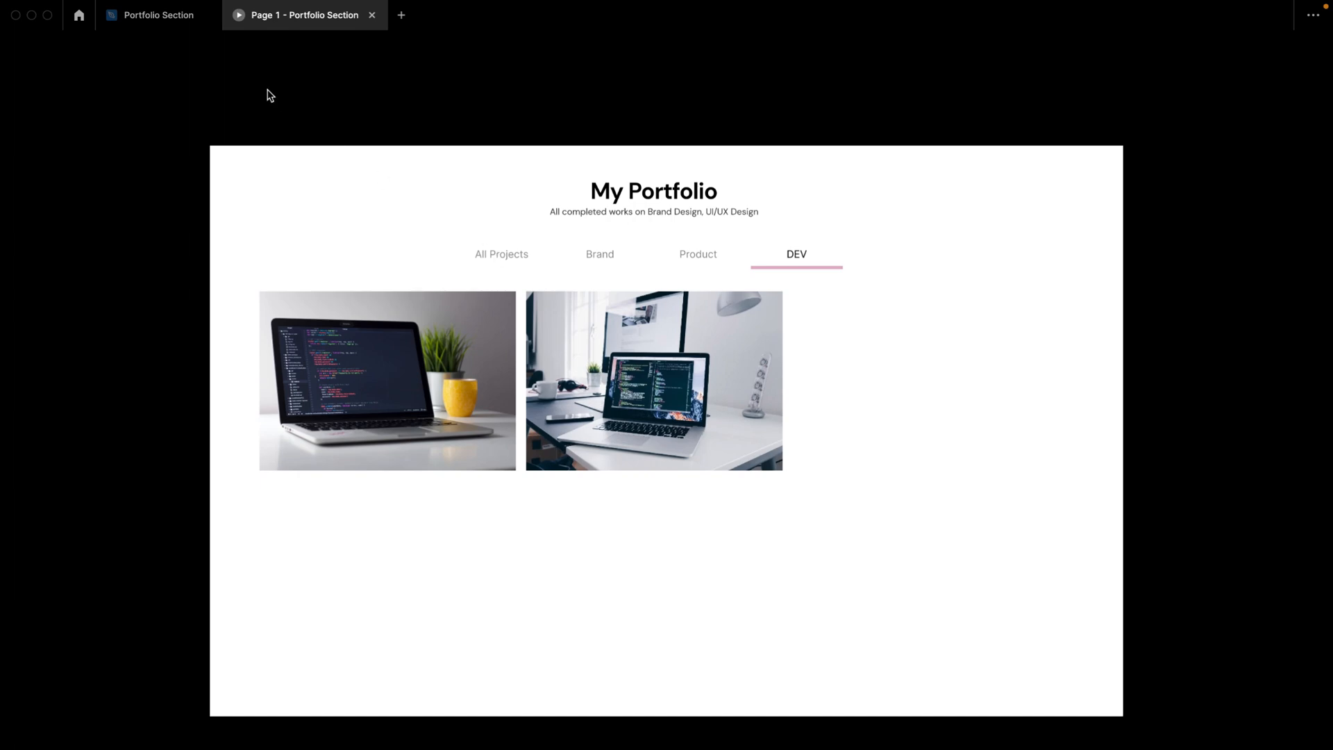
Step: Return to the Portfolio Section design file and copy the DEV tab's click interaction onto the All Projects tab
click(165, 17)
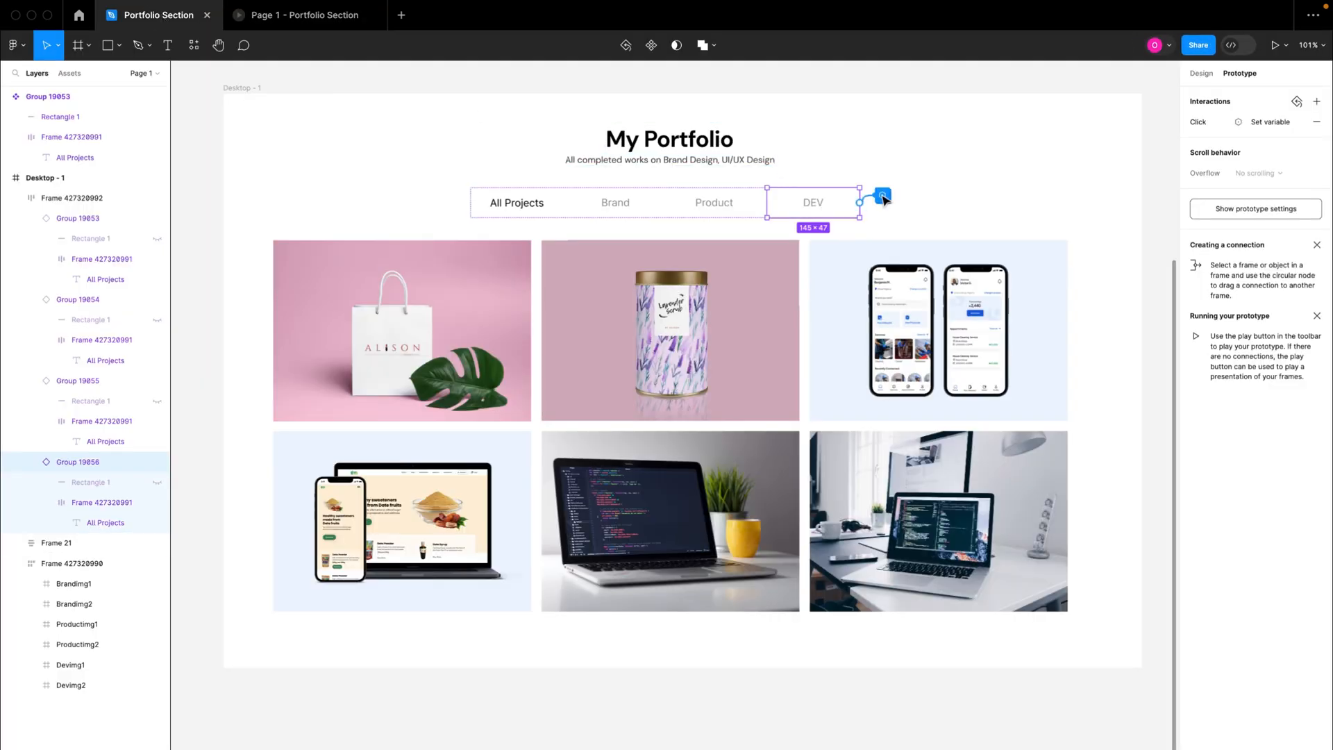
click(1186, 122)
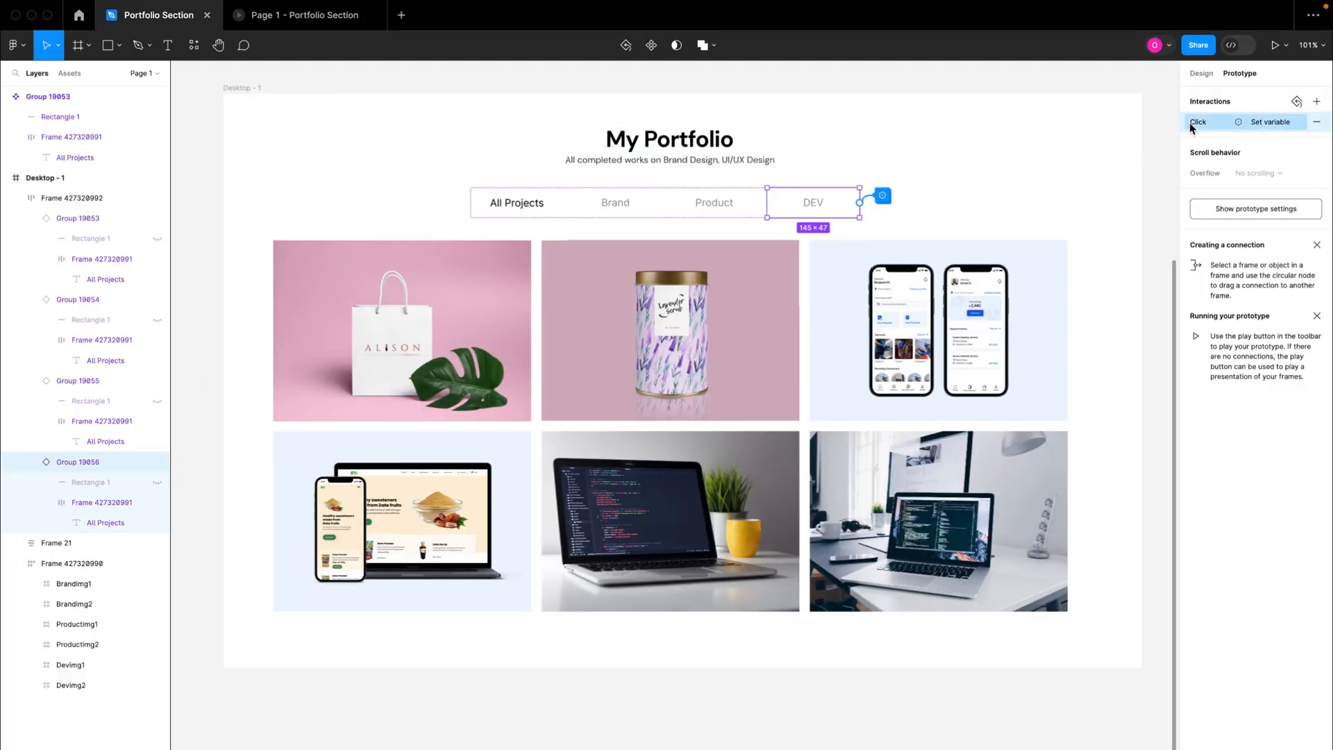
click(501, 211)
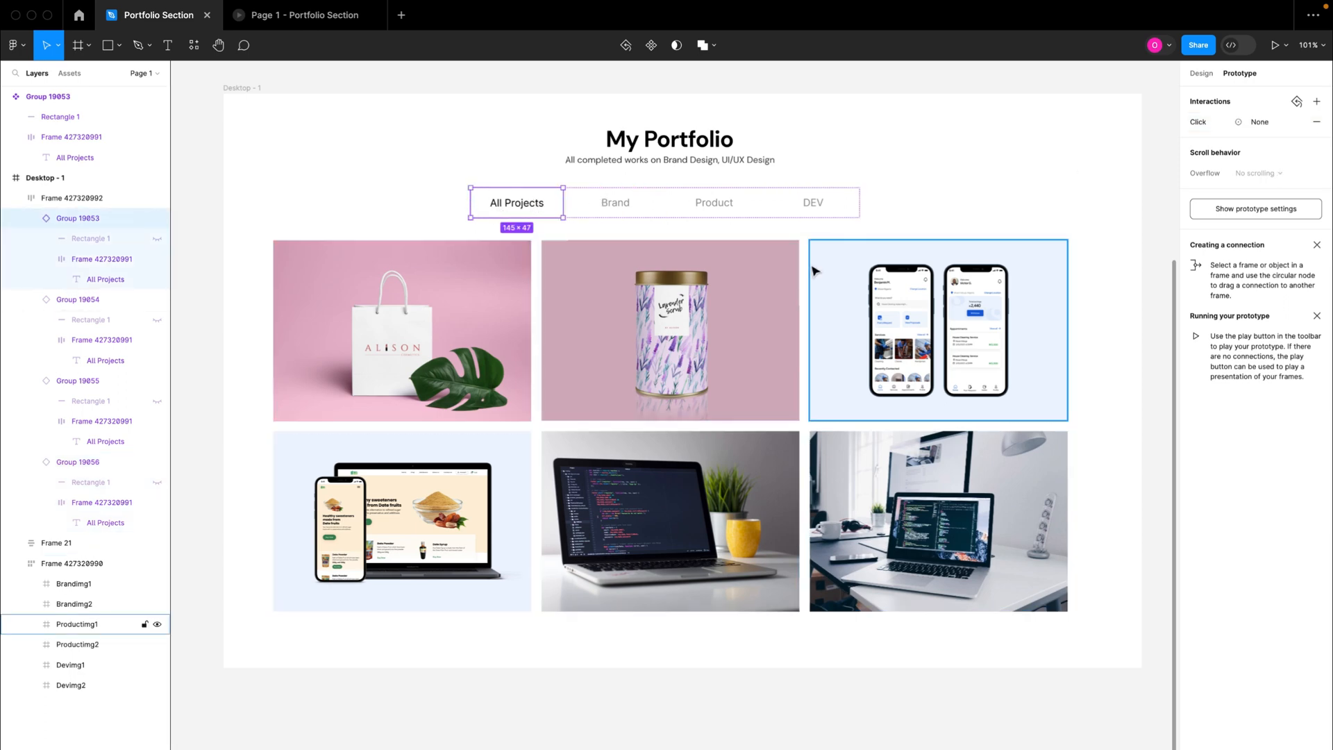
key(super+v)
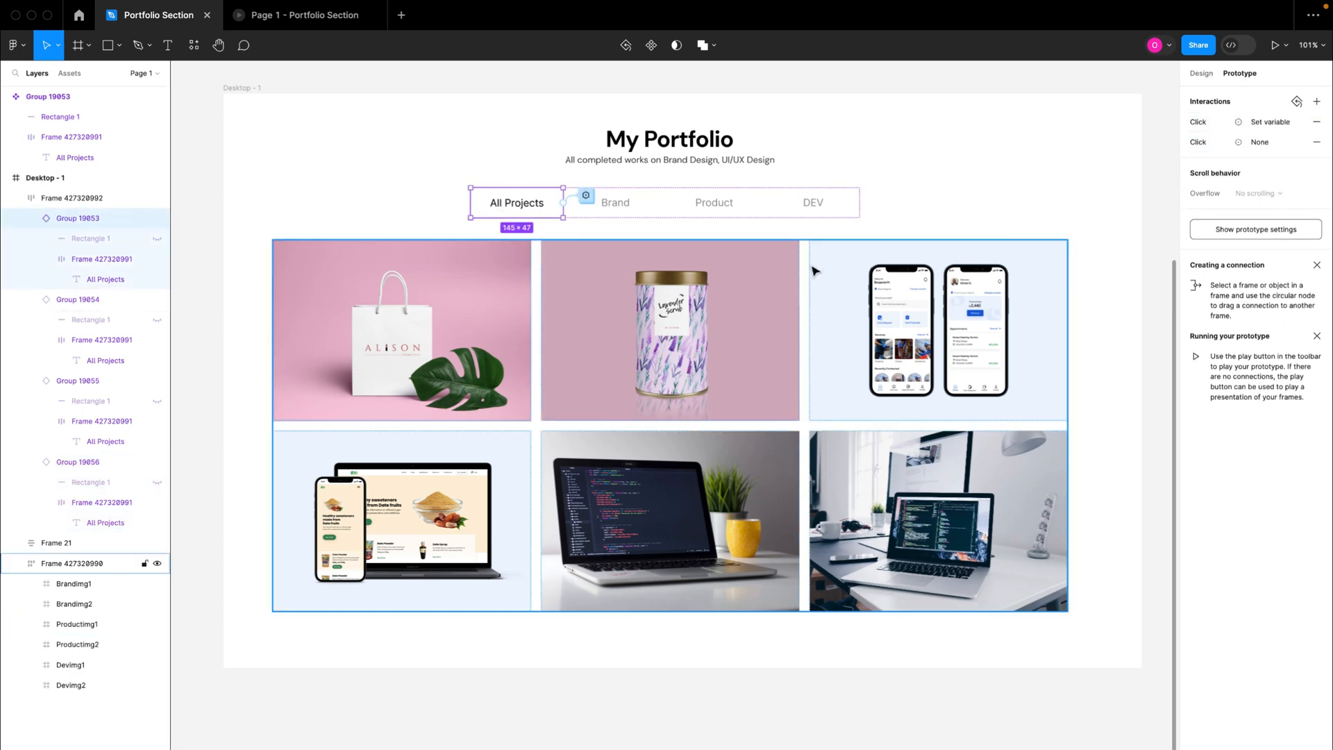
Step: Set Devimg1 to false in the All Projects tab's pasted click interaction
click(586, 196)
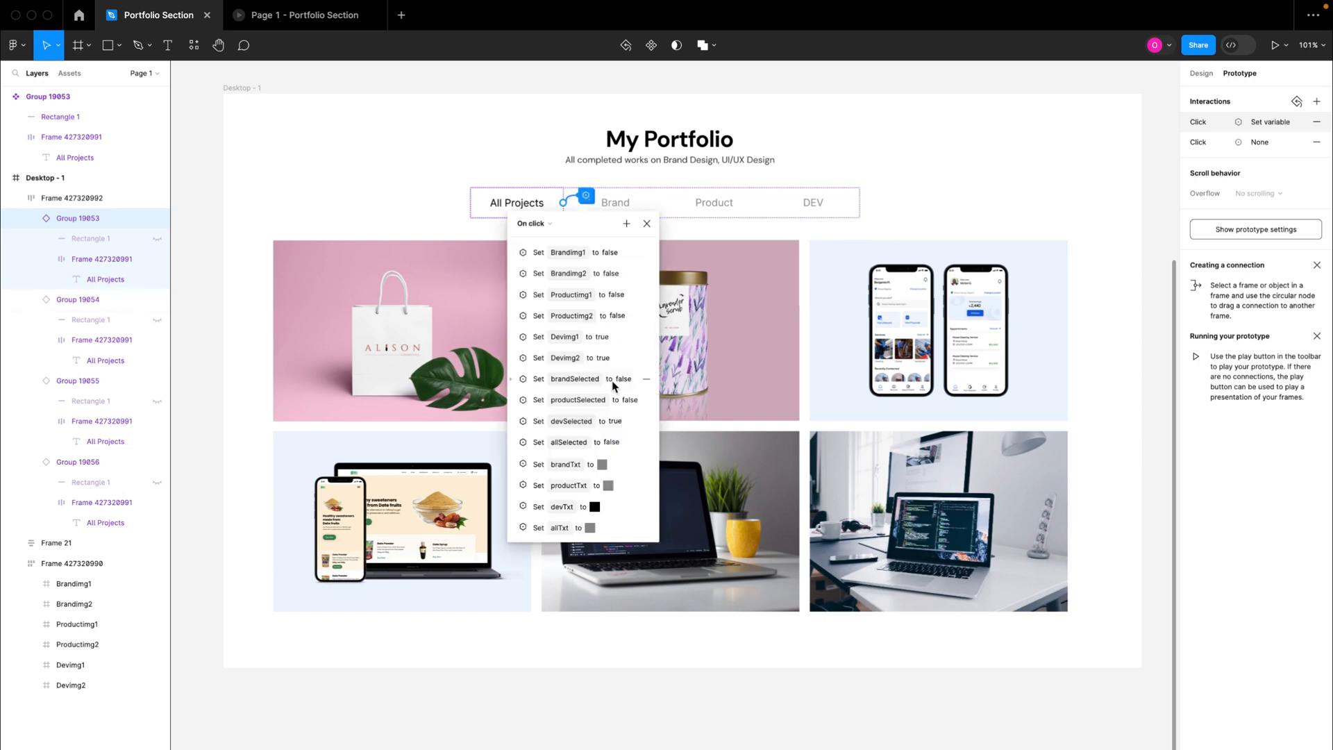
click(510, 340)
click(557, 378)
text(fa)
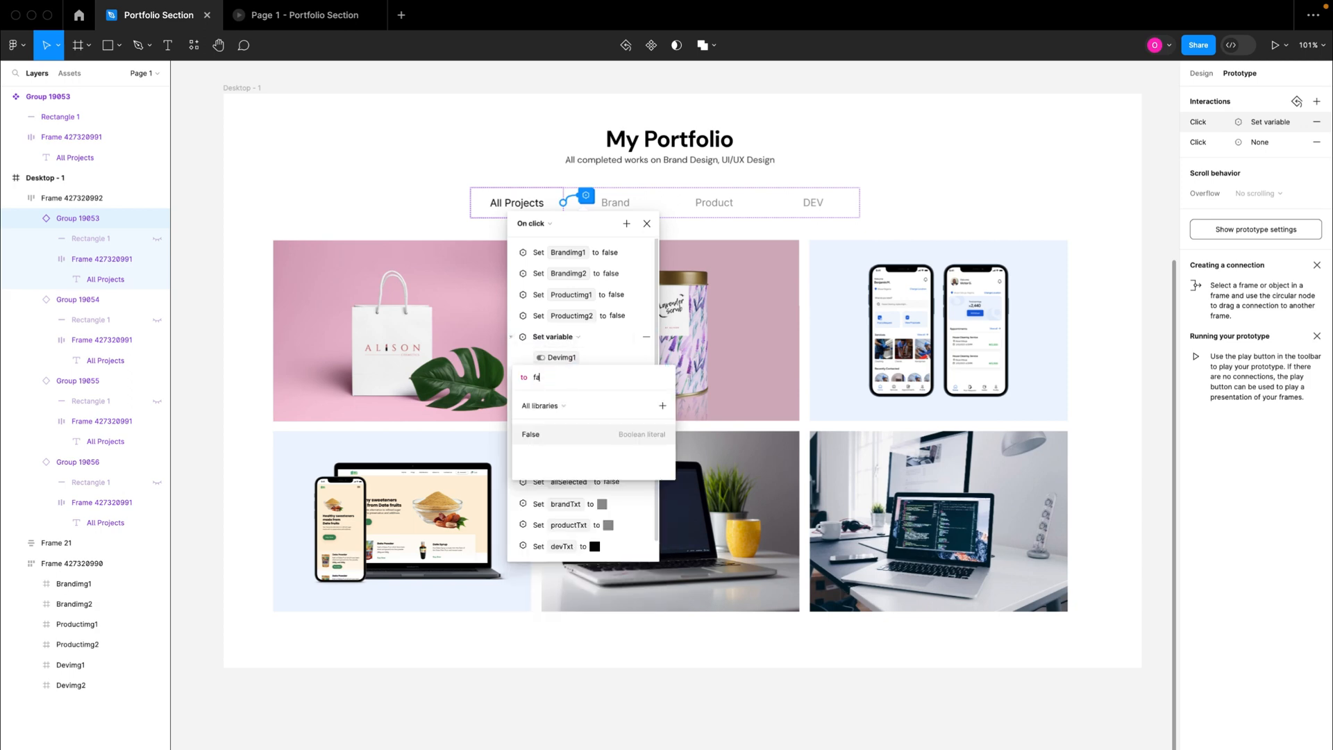
text(ls)
key(Return)
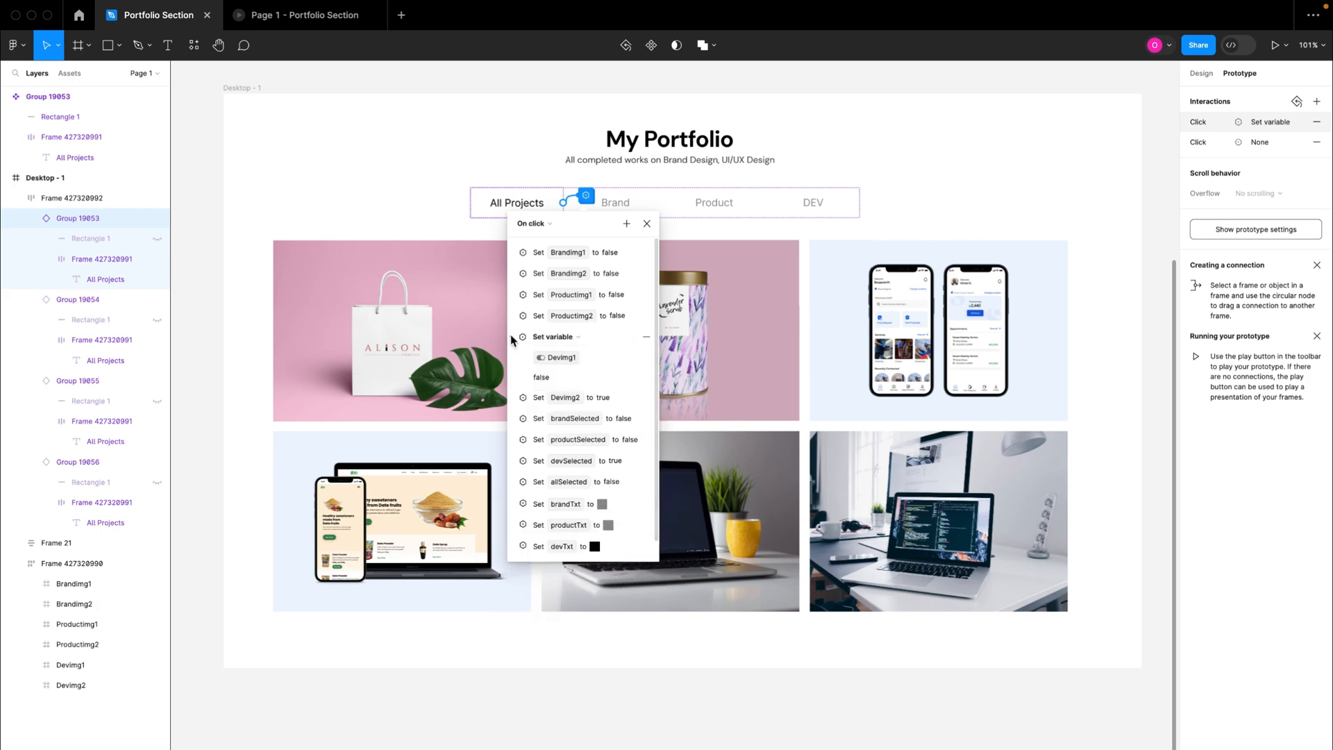
click(512, 339)
Step: Try Devimg2 as false in the All Projects tab's click interaction, and return it to true
click(516, 359)
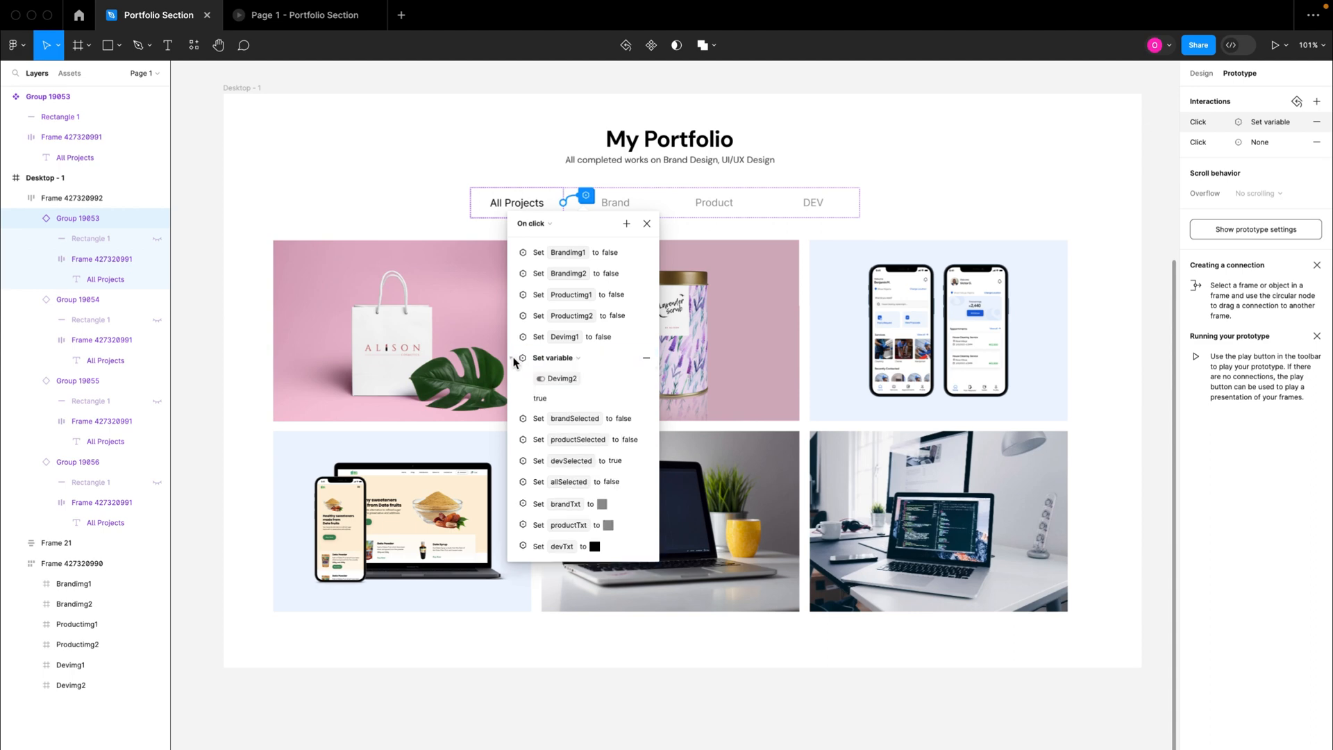
click(568, 396)
text(fals)
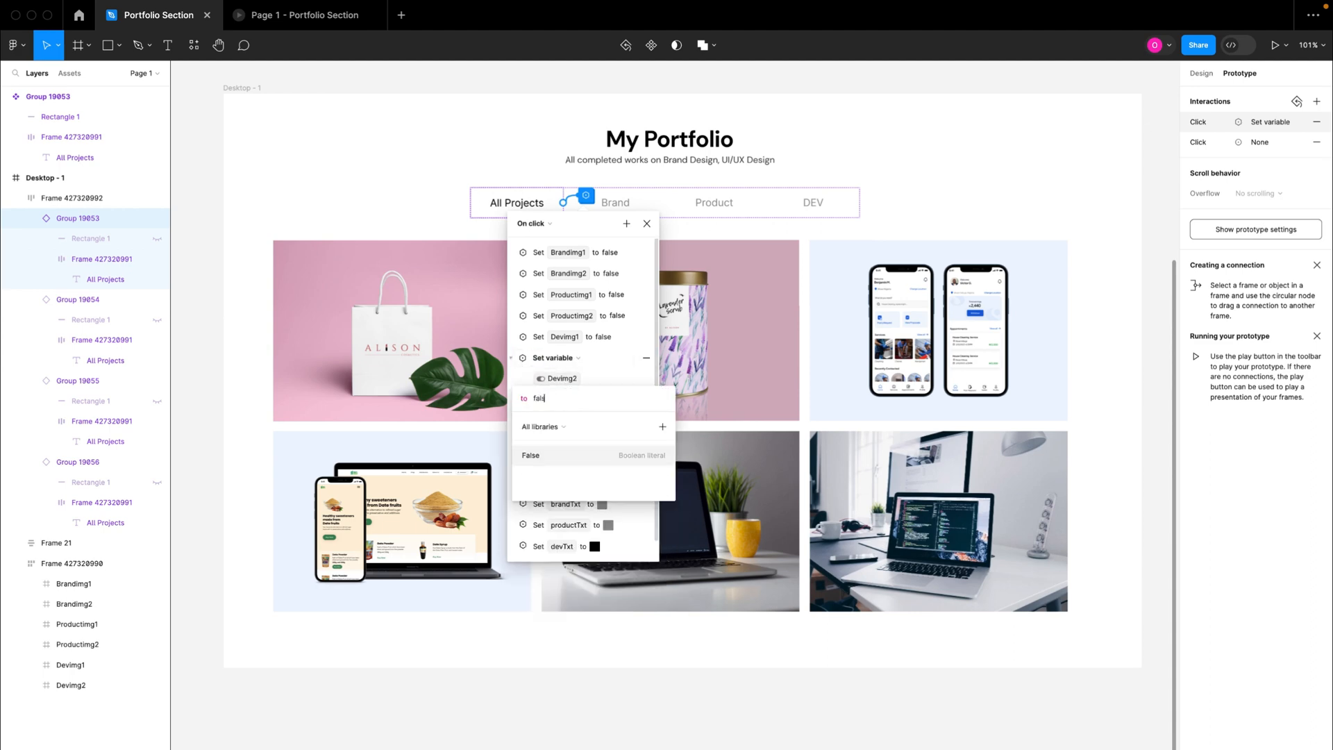
text(e)
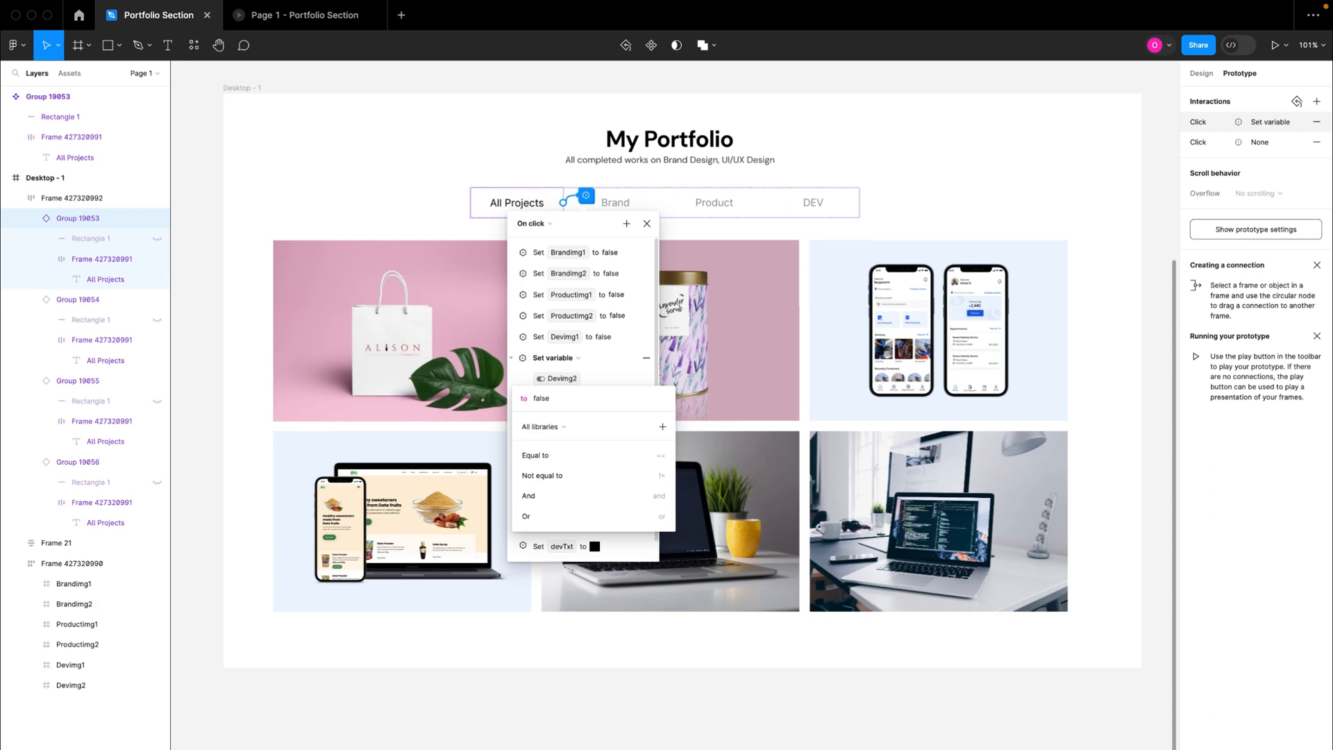
key(BackSpace)
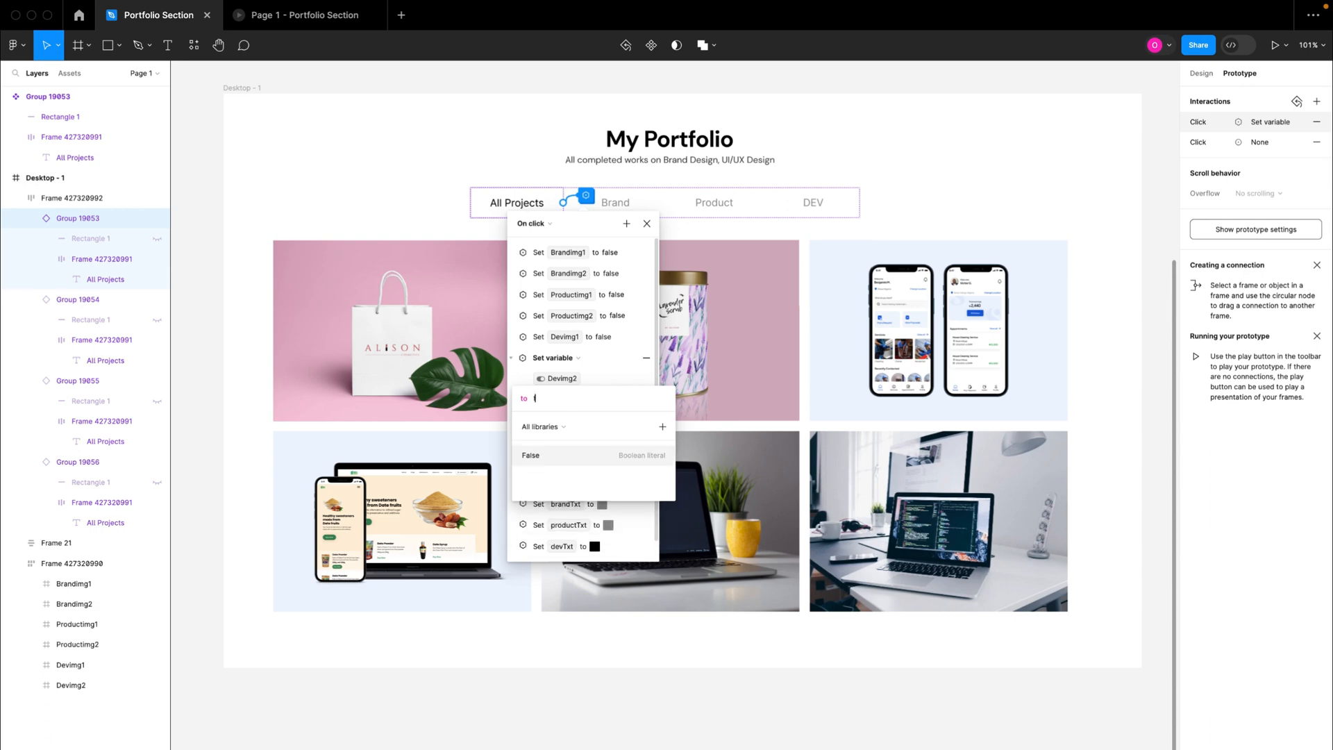
key(BackSpace)
text(true)
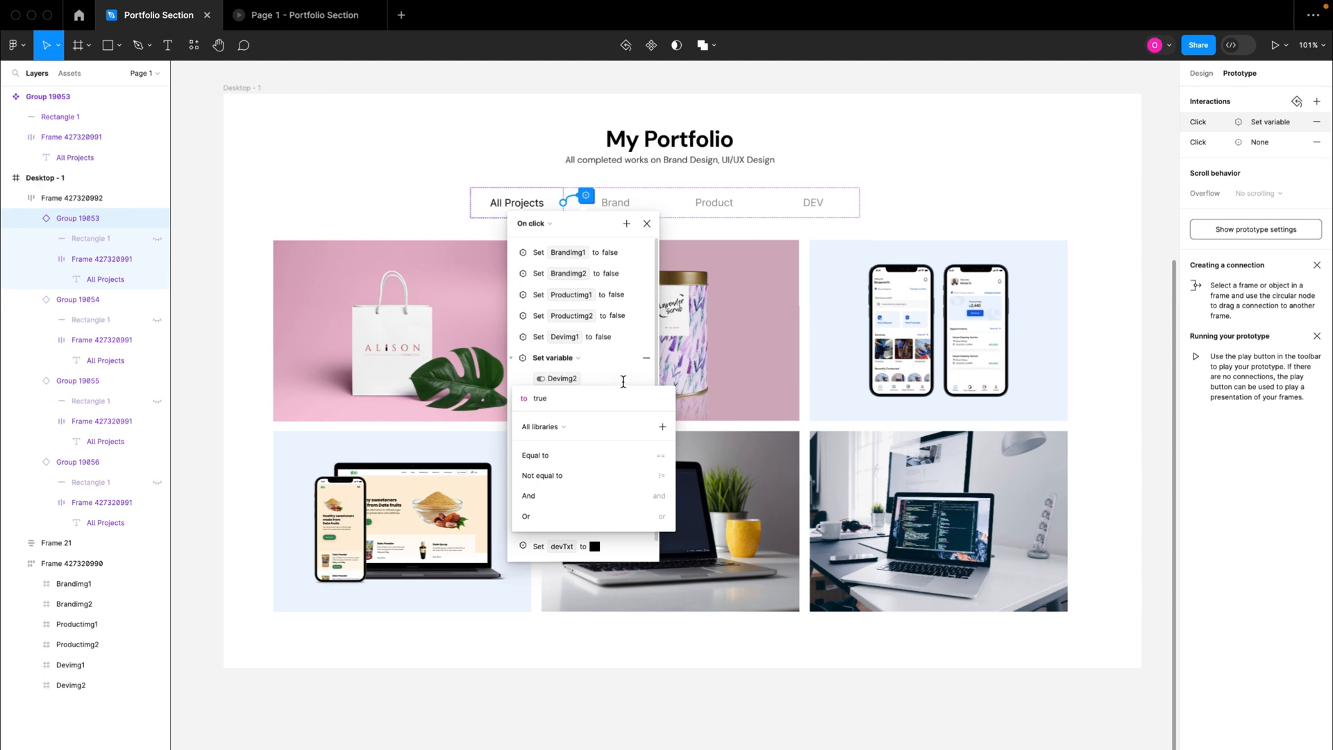
key(Return)
click(512, 358)
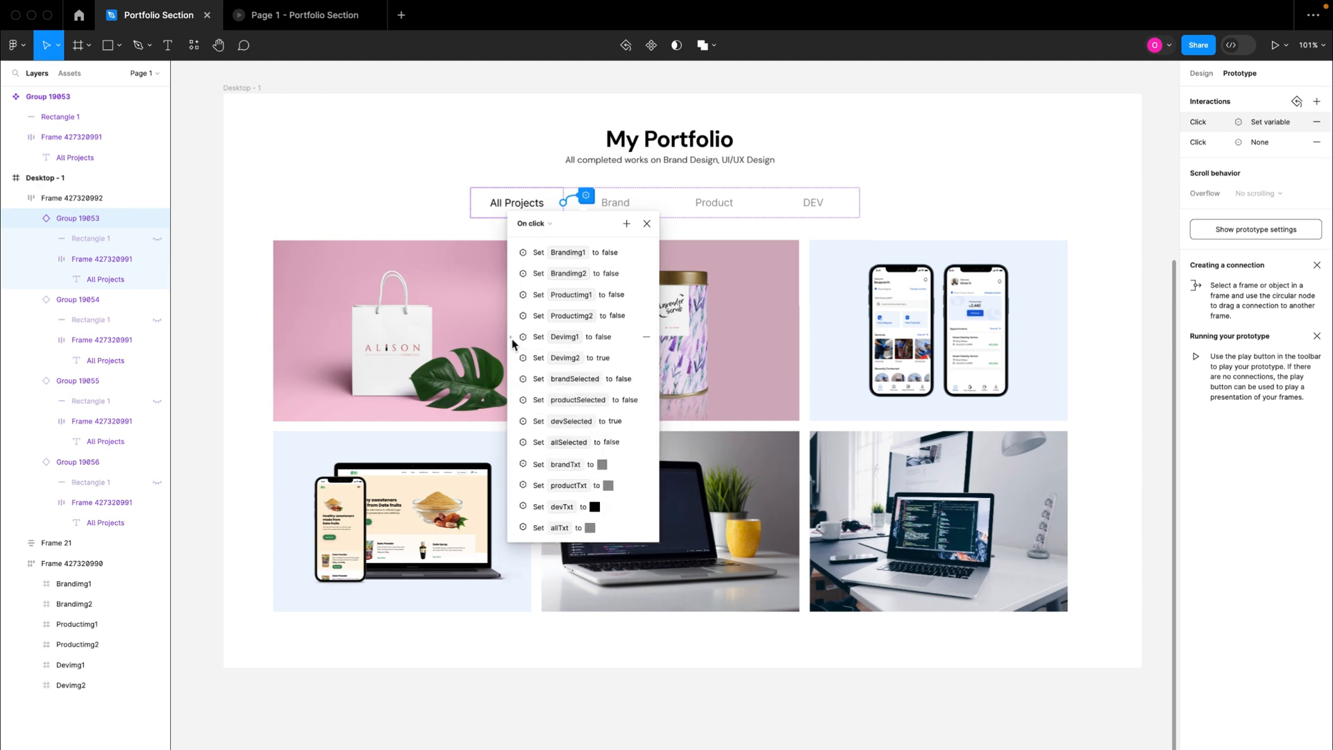
Step: Set Devimg1 back to true in the All Projects tab's click interaction
click(512, 343)
click(552, 378)
text(true)
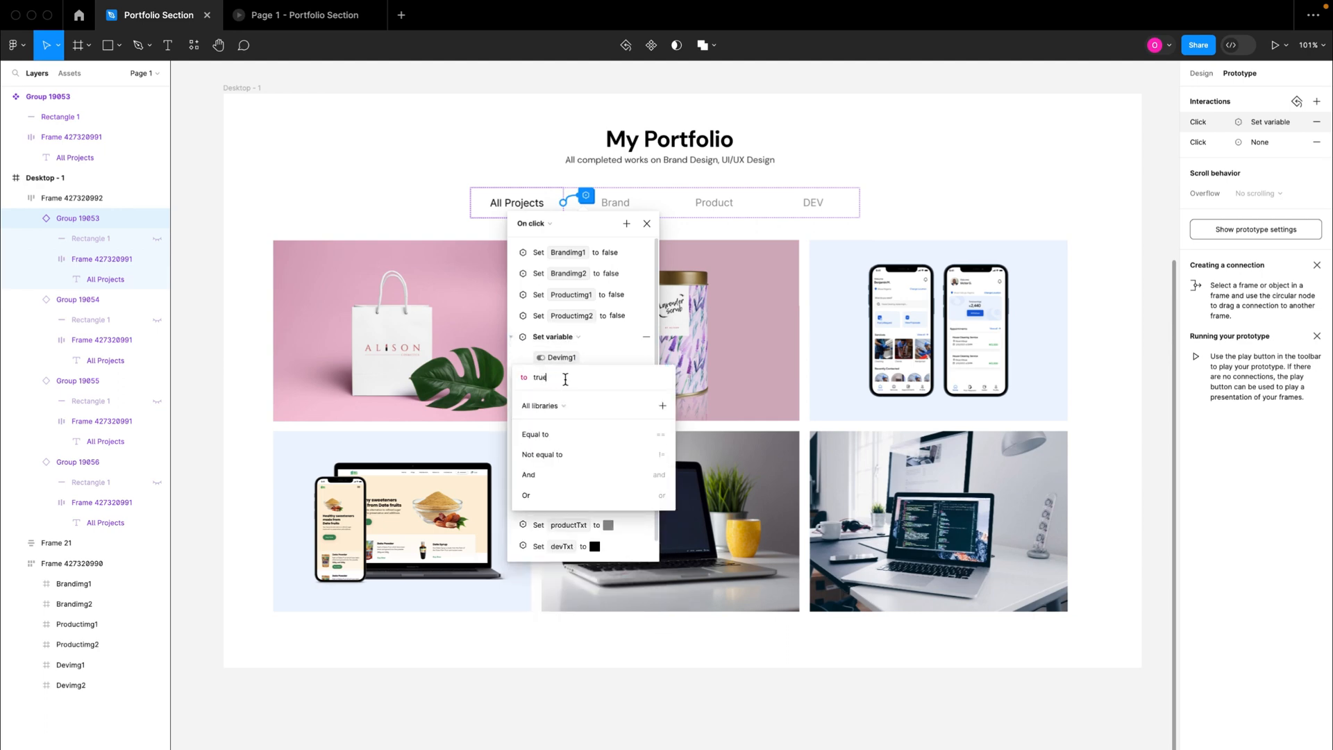
key(Return)
click(511, 340)
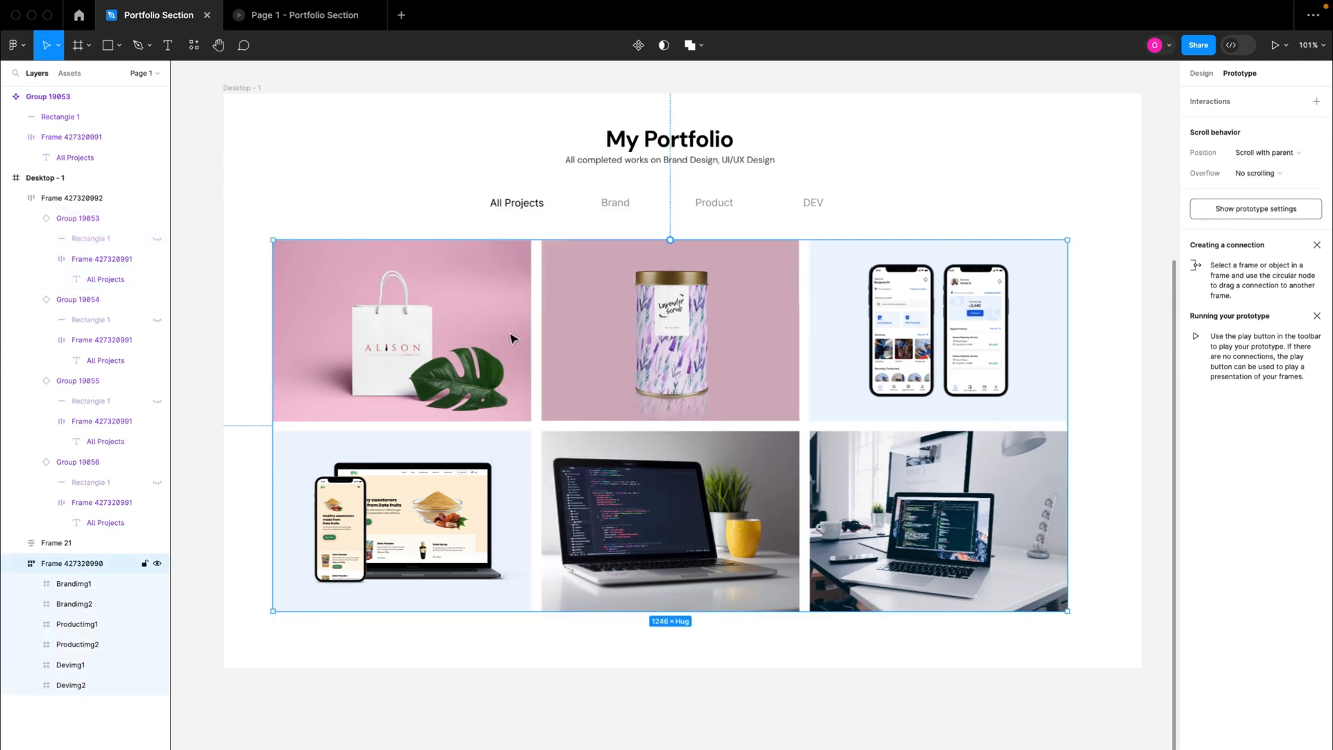
Step: Reopen the All Projects tab's set-variable click interaction and set Brandimg1 to true
click(530, 206)
click(538, 206)
click(586, 197)
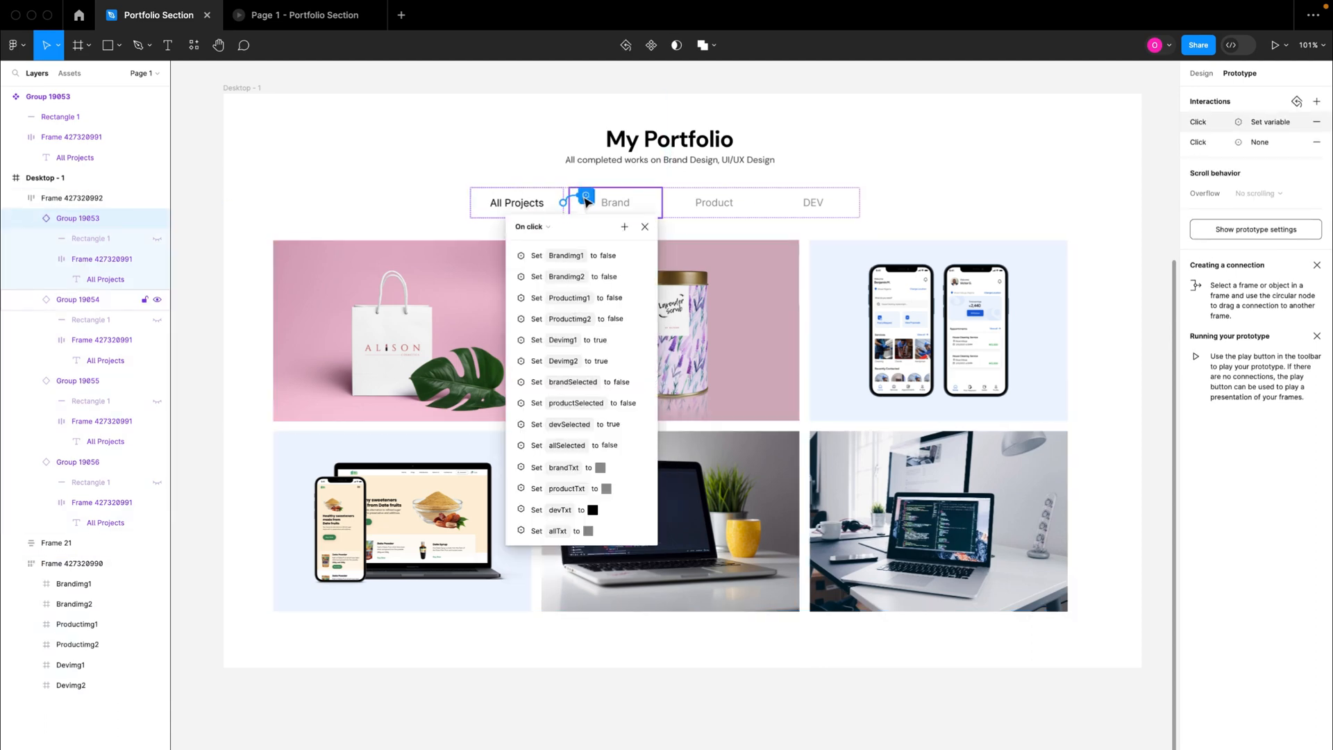
click(510, 255)
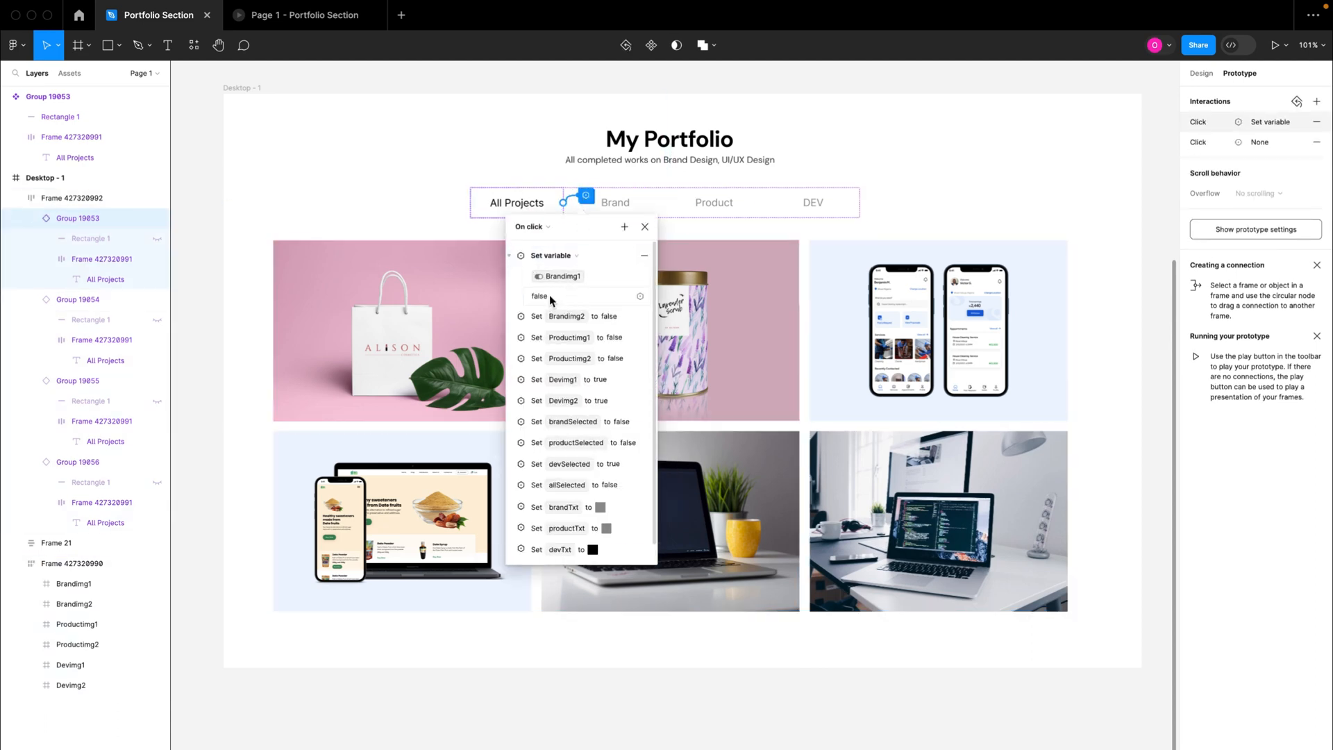
click(550, 298)
text(t)
key(Return)
click(507, 256)
Step: Set Brandimg2 to true in the All Projects tab's click interaction
click(509, 274)
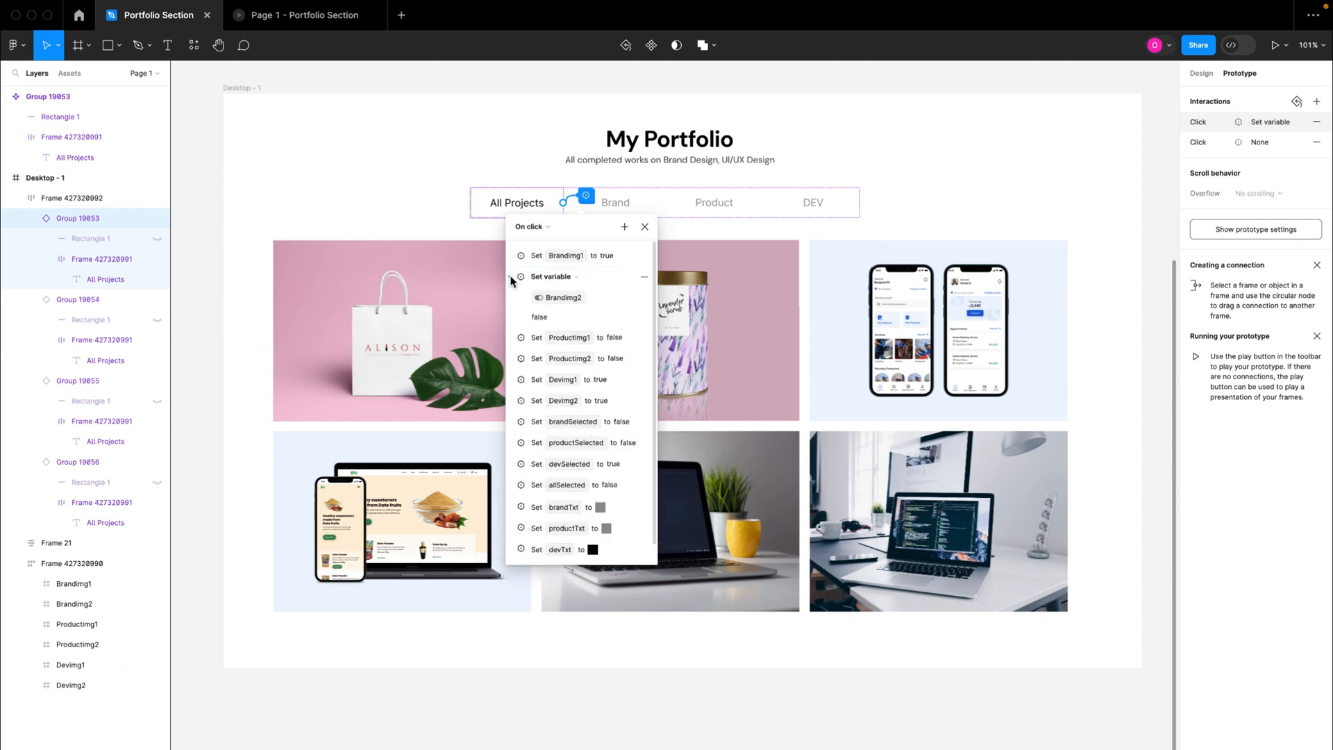
click(543, 316)
text(true)
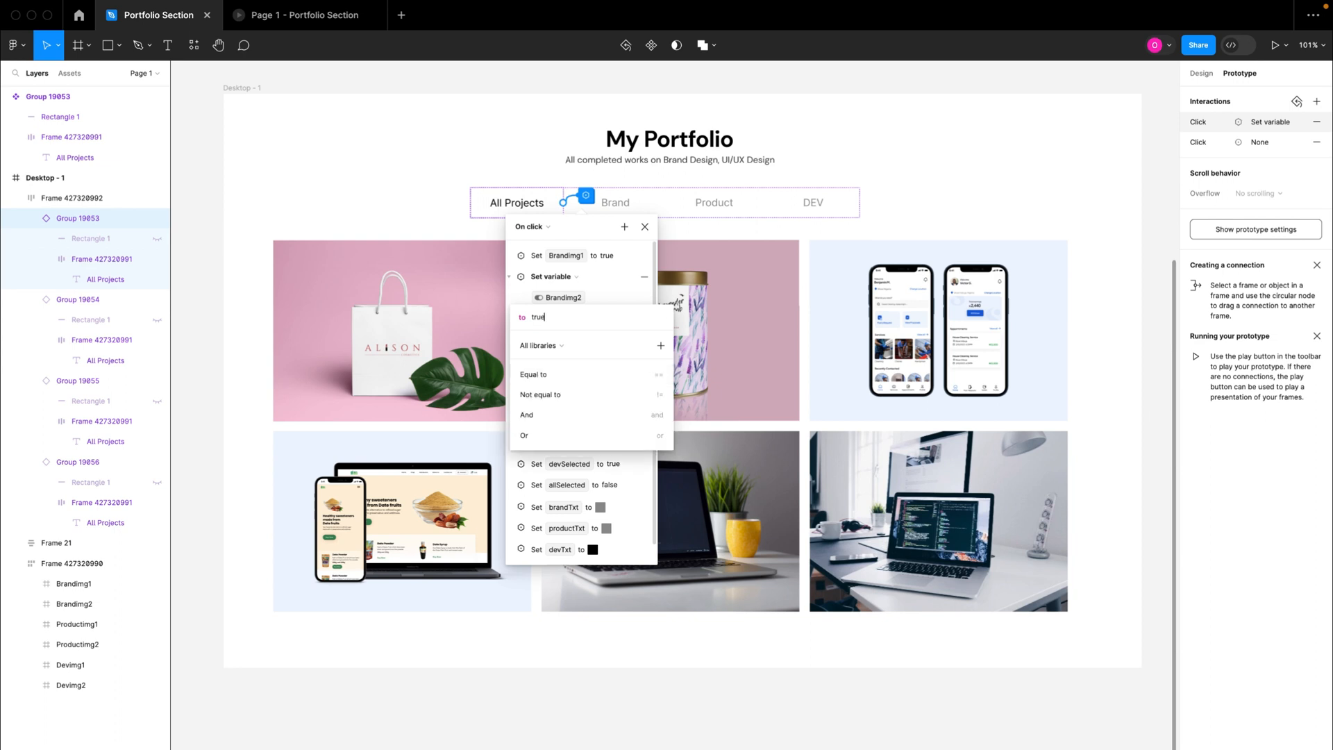
key(Return)
click(510, 279)
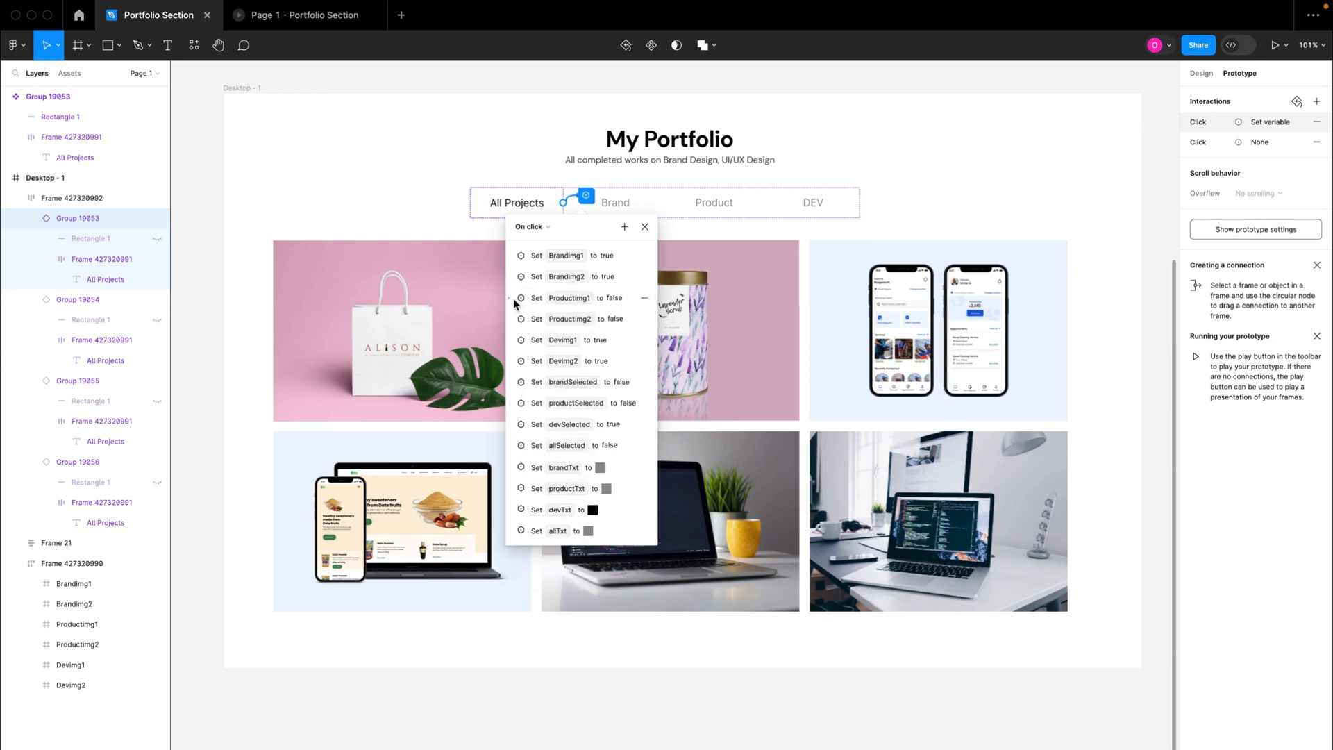
Step: Set Productimg1 to true in the All Projects tab's click interaction
click(515, 299)
click(554, 340)
text(true)
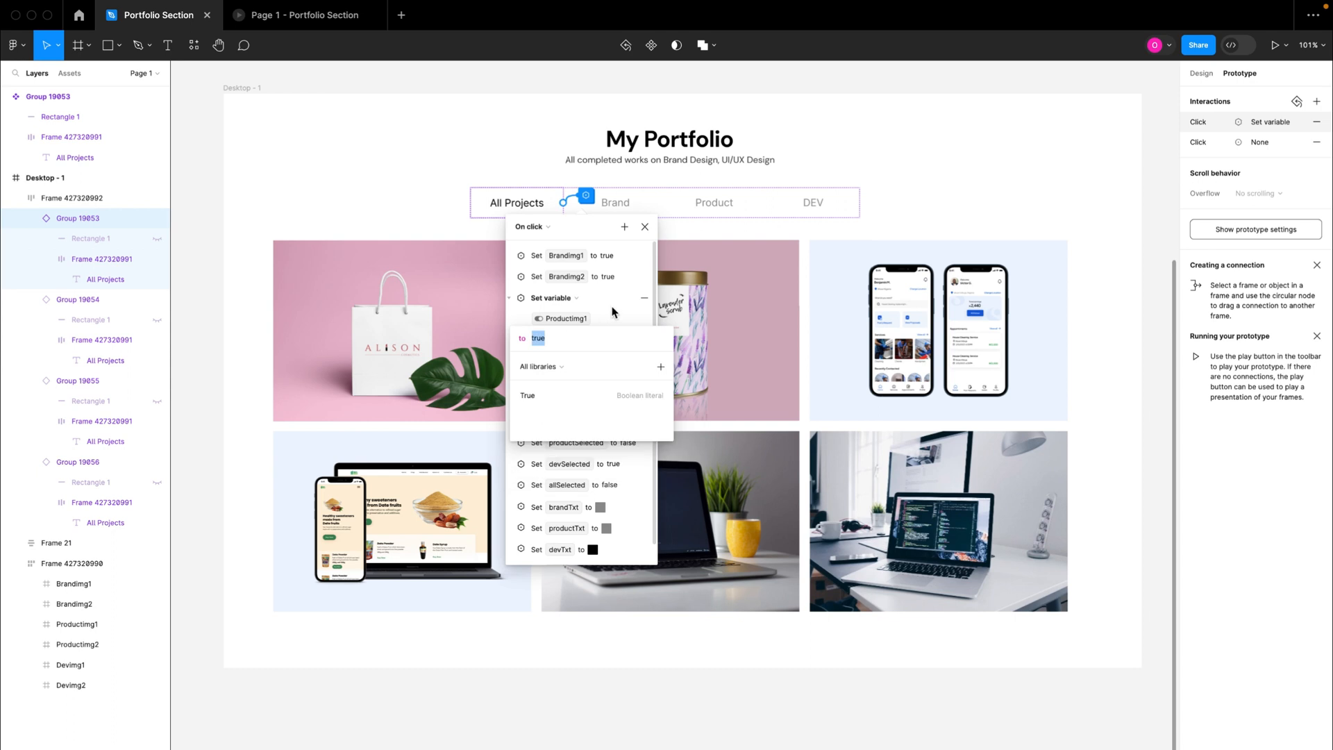
key(Return)
click(511, 299)
Step: Set Productimg2 to true in the All Projects tab's click interaction
click(515, 320)
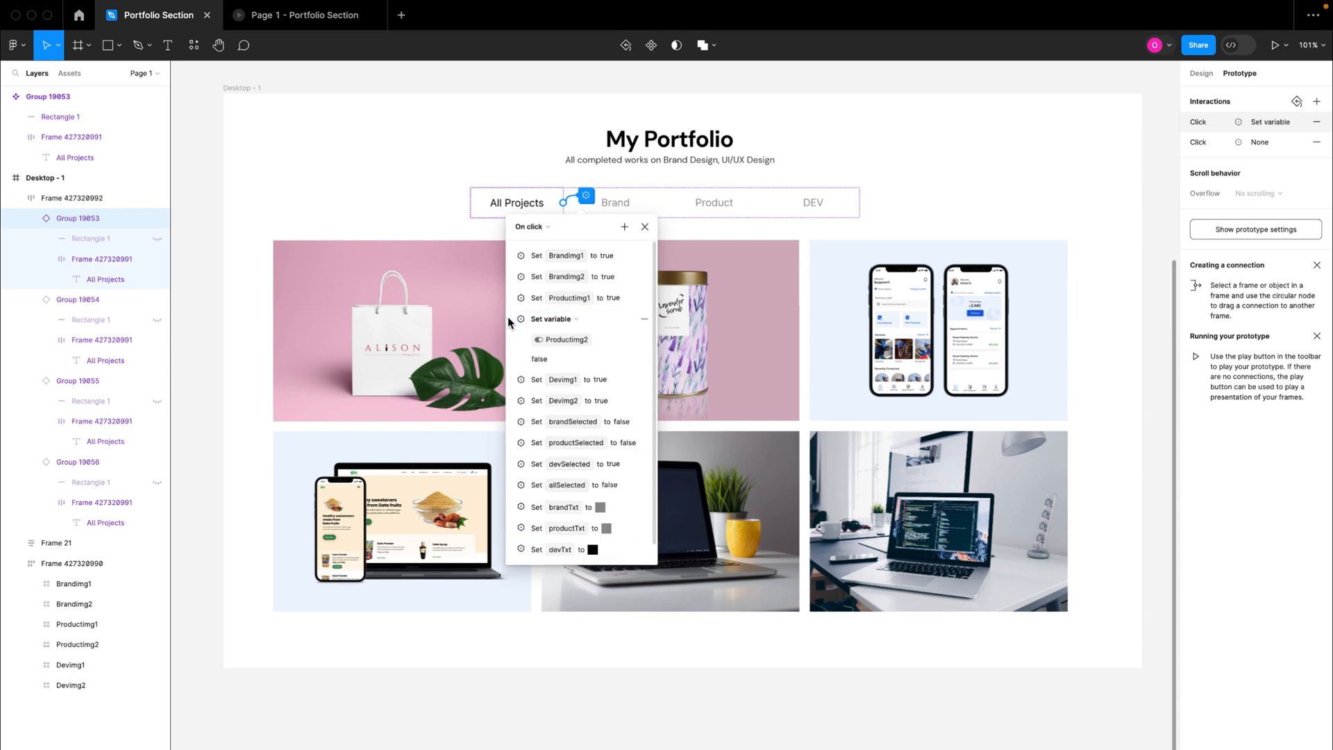
click(540, 360)
text(true)
key(Return)
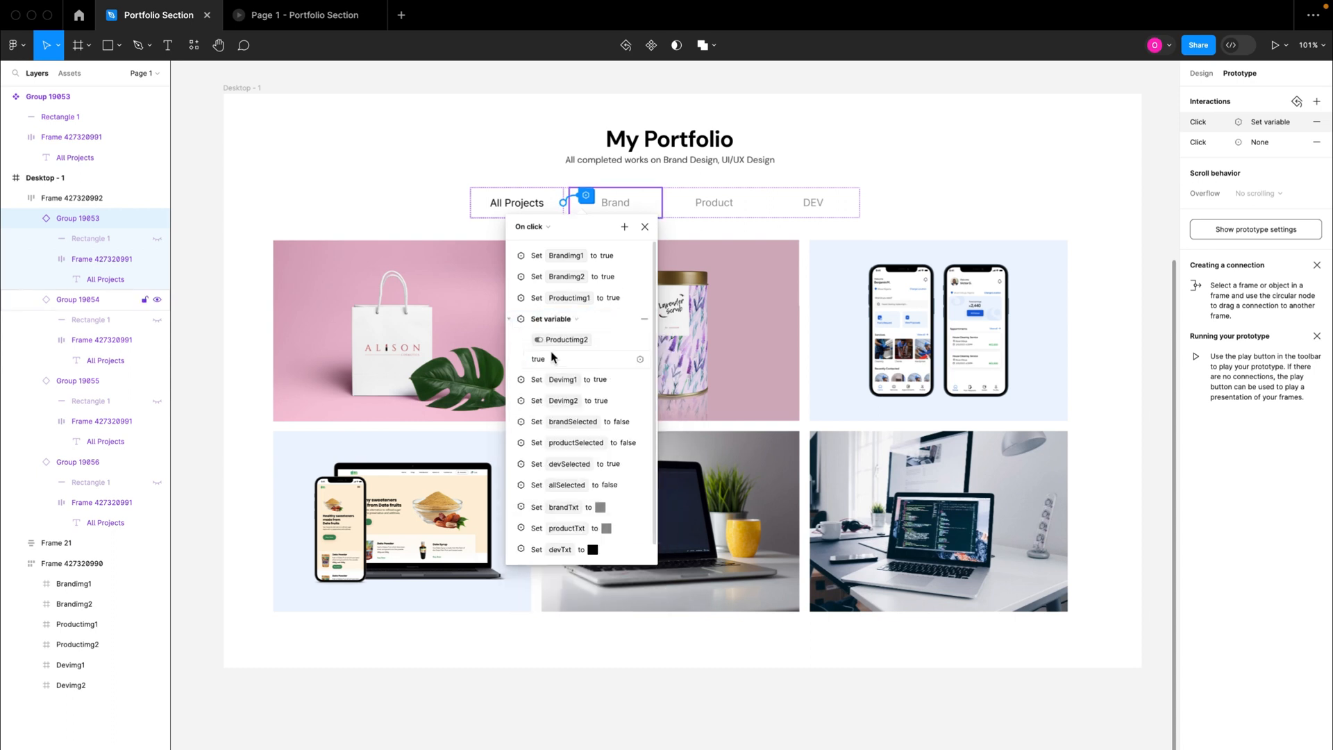
click(512, 322)
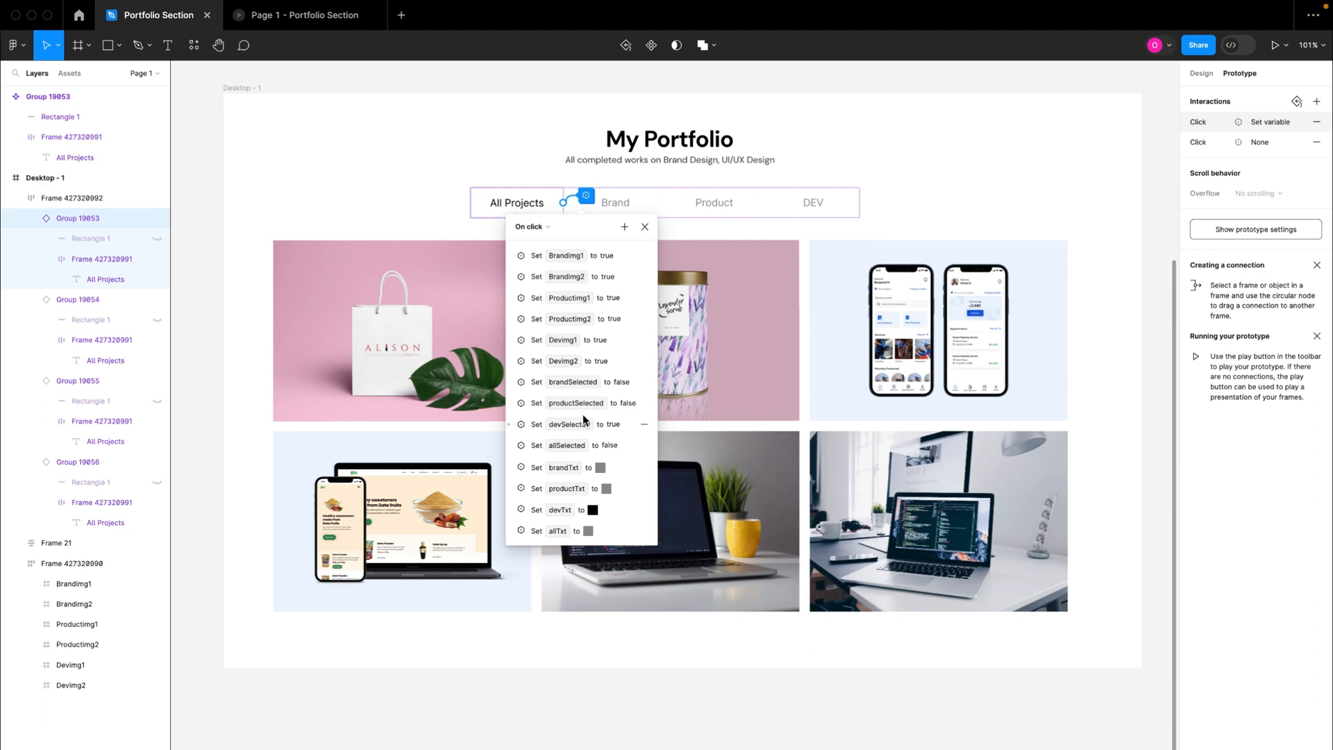
Step: Set devSelected to false in the All Projects tab's click interaction
click(515, 427)
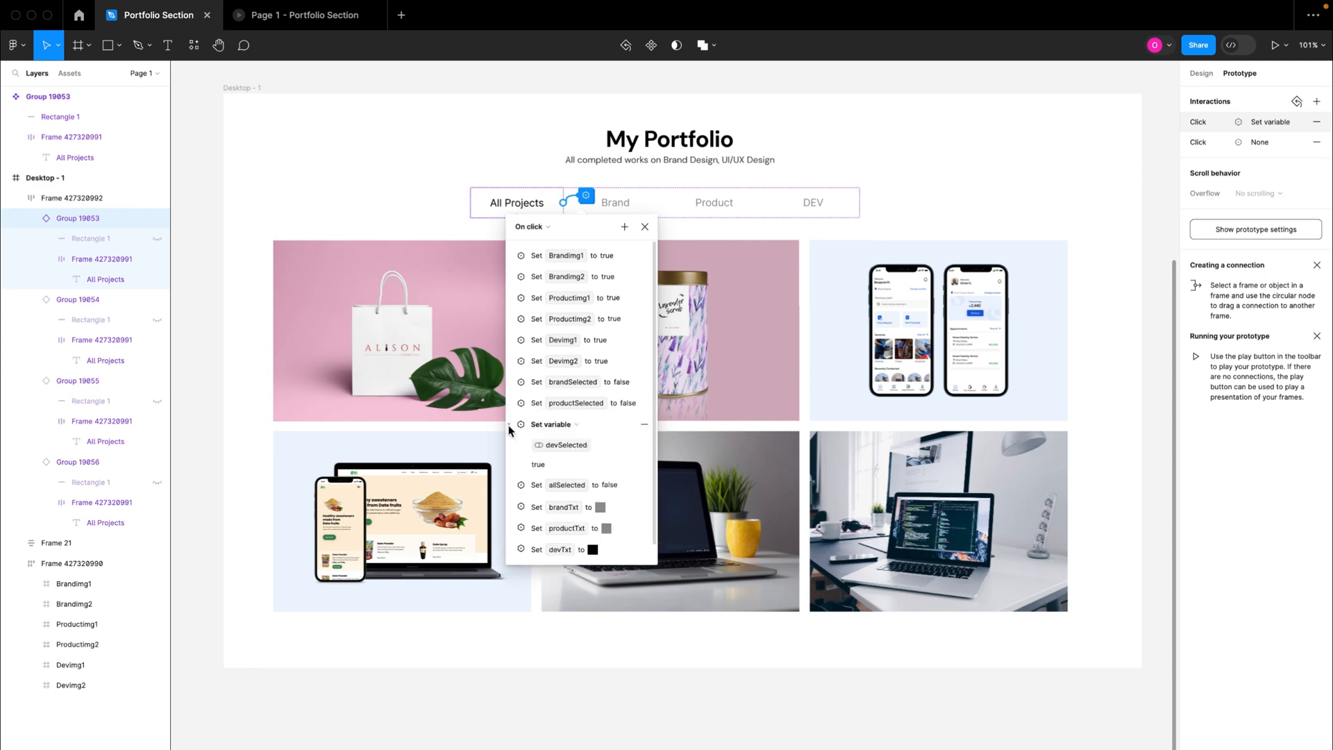
click(553, 467)
text(fa)
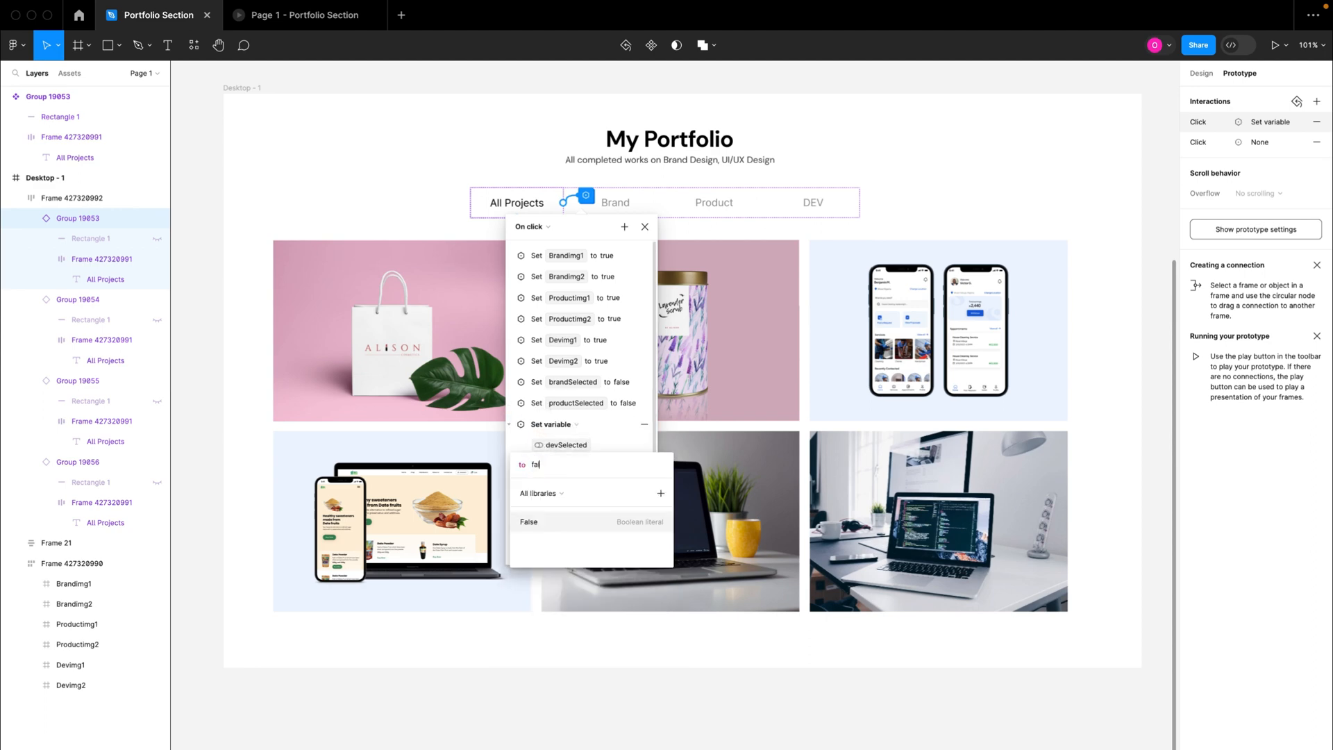
text(lse)
key(Return)
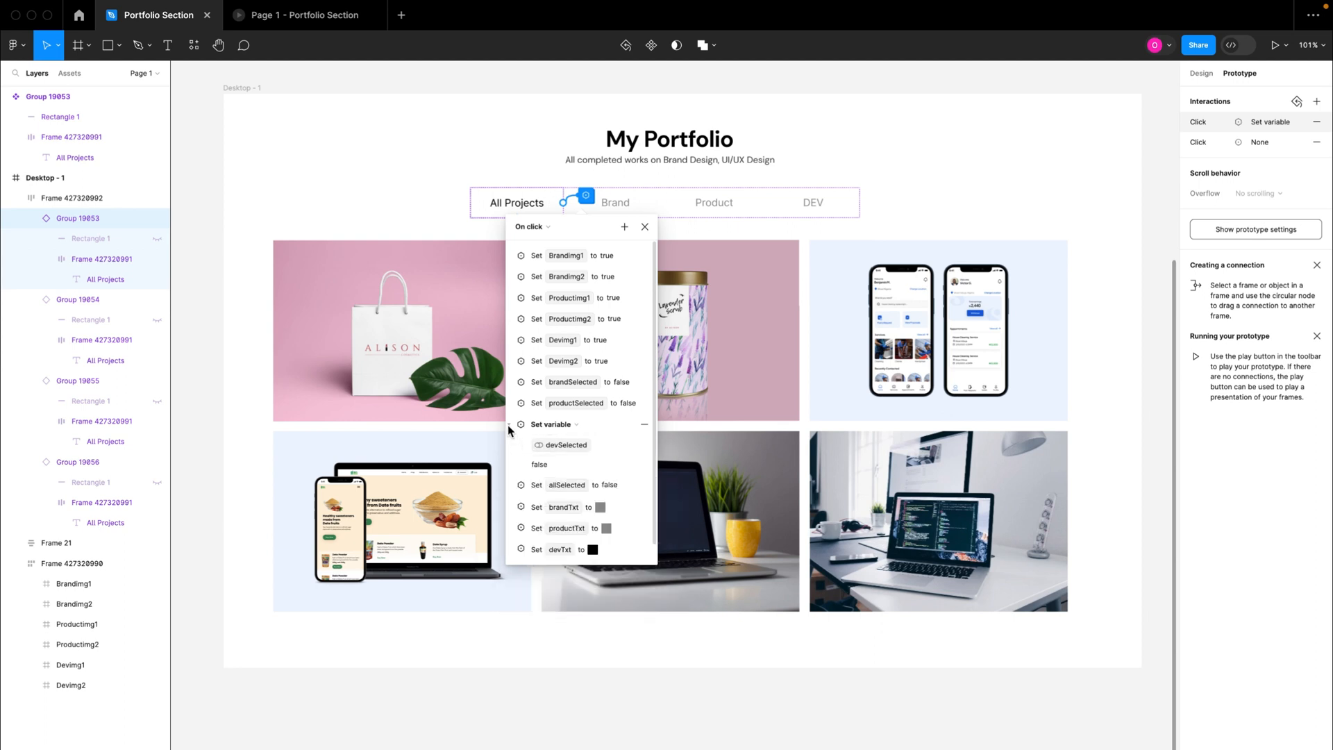
click(509, 426)
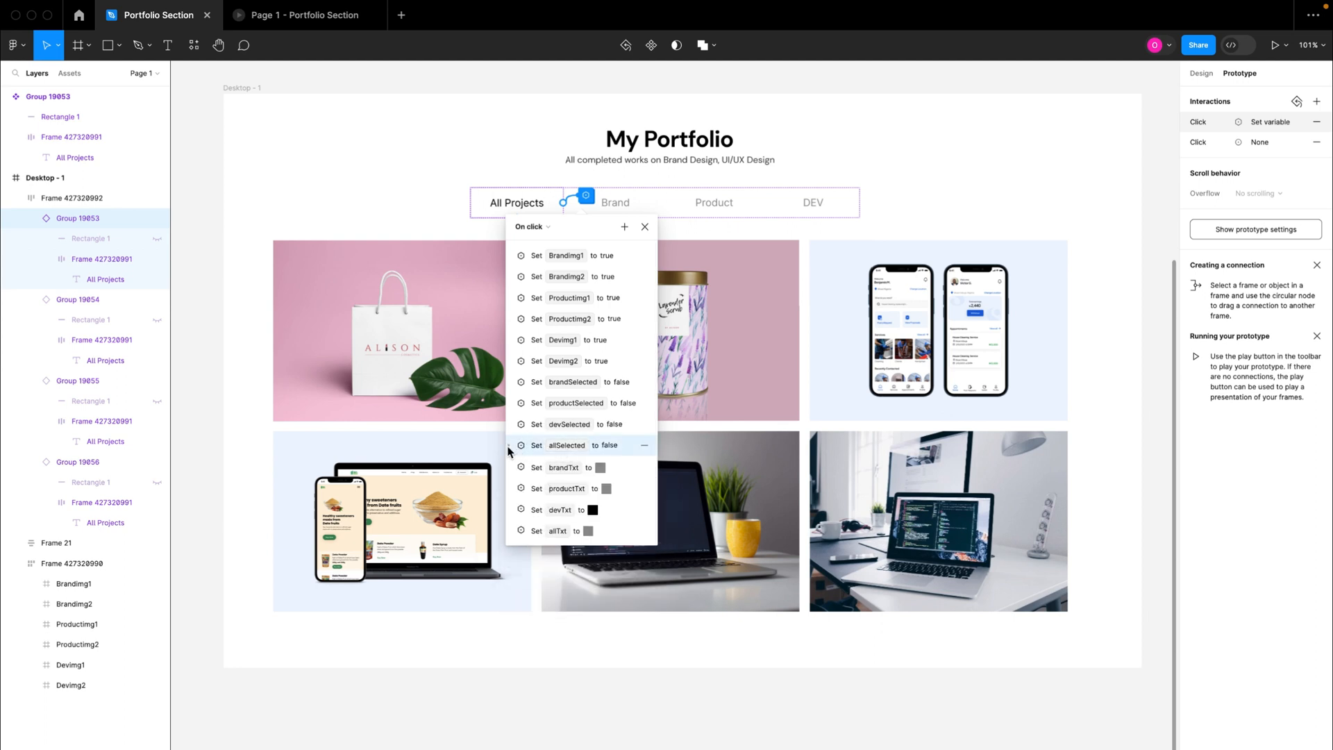
Step: Set allSelected to true in the All Projects tab's click interaction
click(508, 448)
click(553, 487)
text(true)
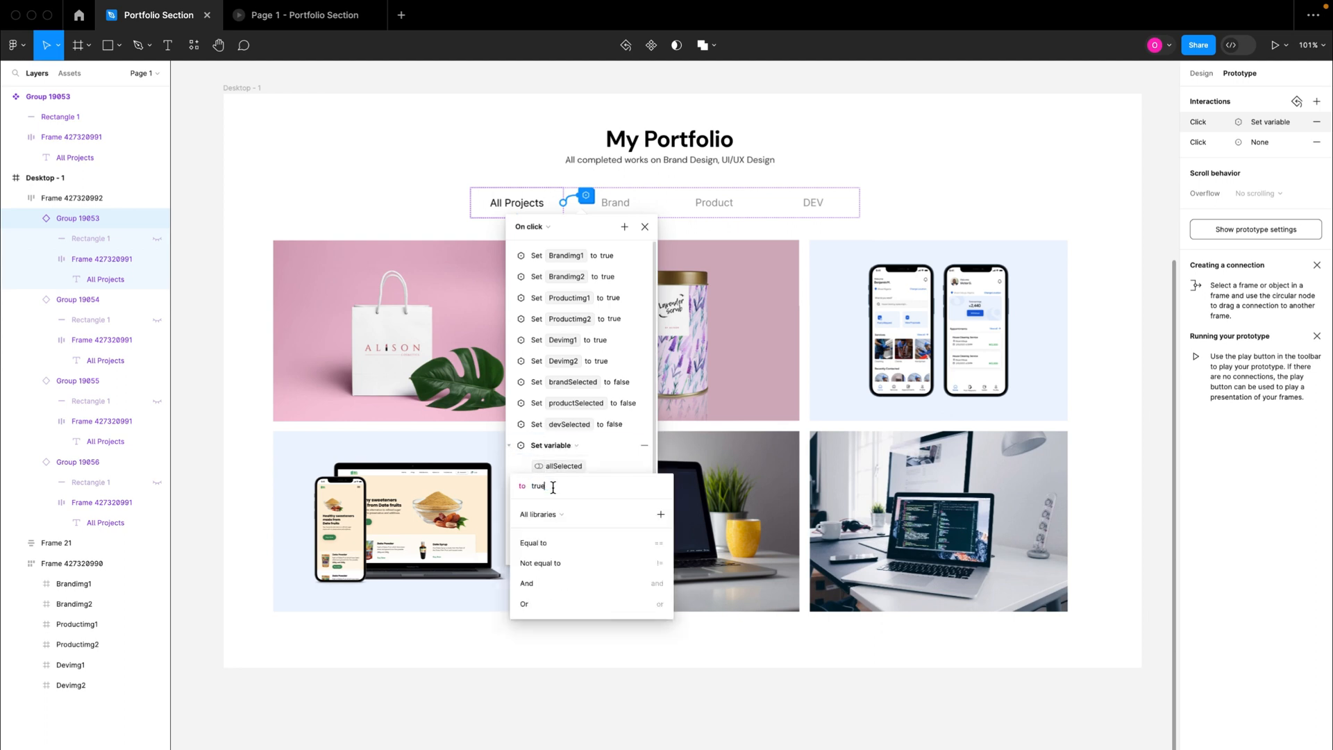
key(Return)
click(509, 446)
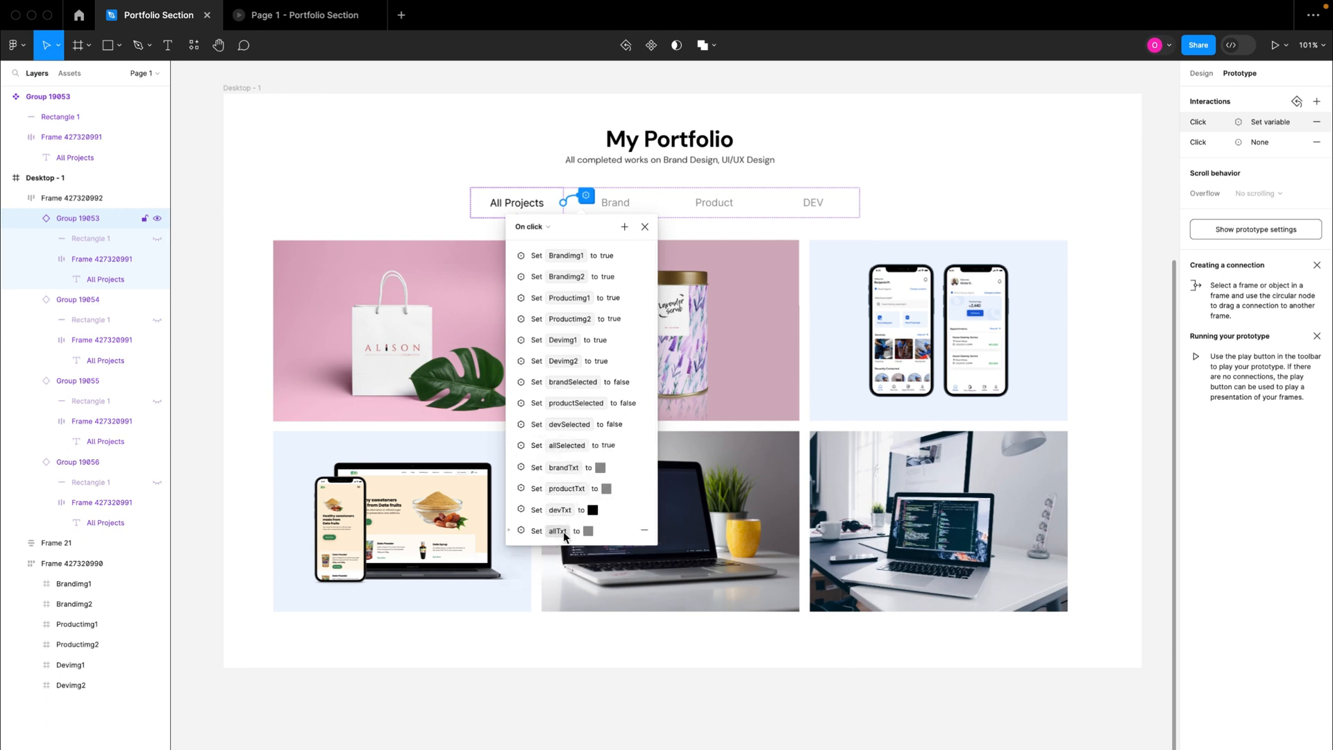
Step: Set the allTxt colour to 000000 in the All Projects tab's click interaction
click(513, 532)
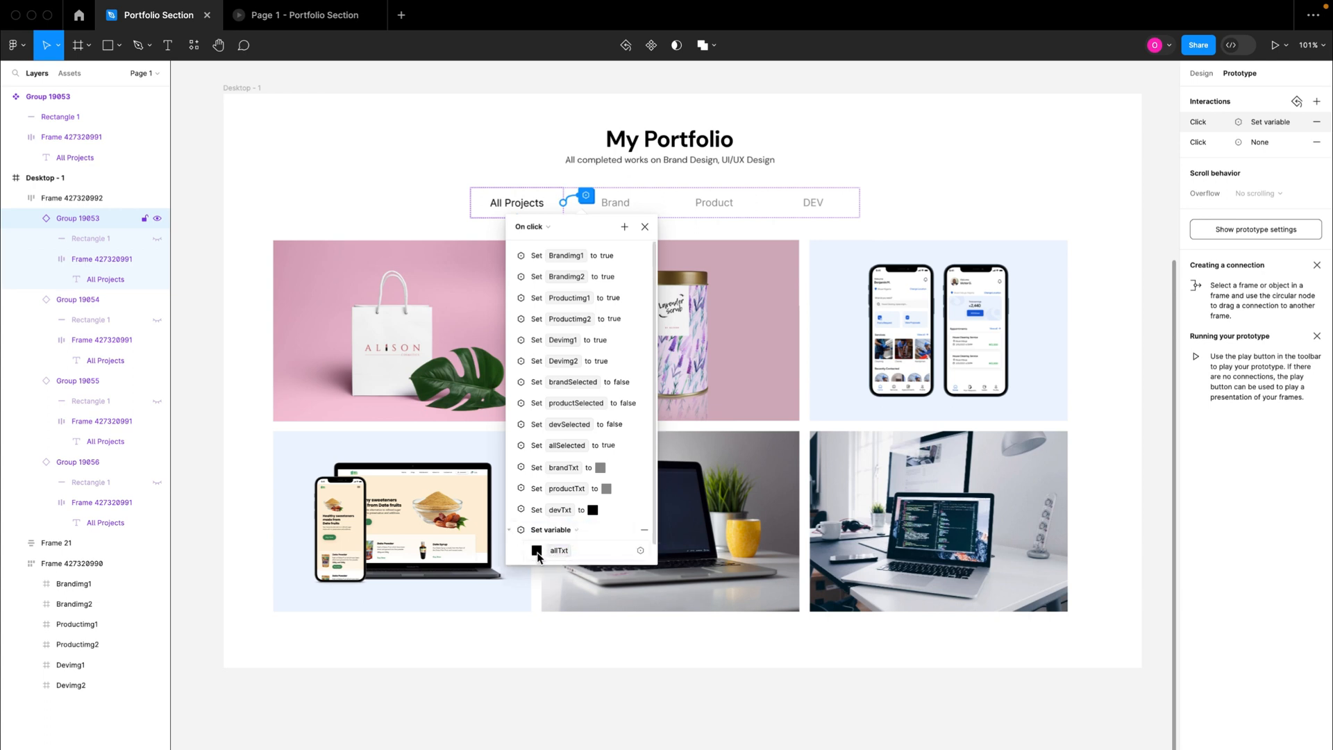
click(537, 553)
click(626, 517)
scroll(595, 547, down, 1)
click(561, 550)
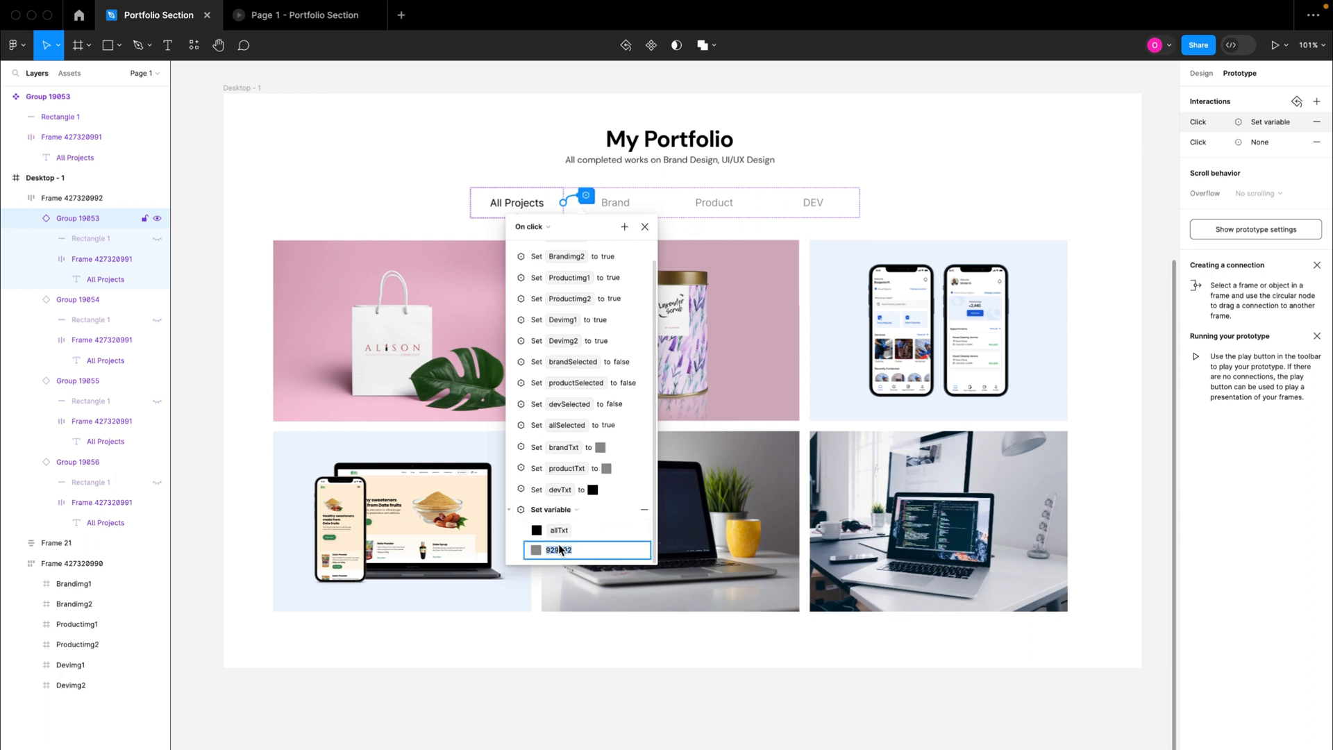
text(000000)
key(Return)
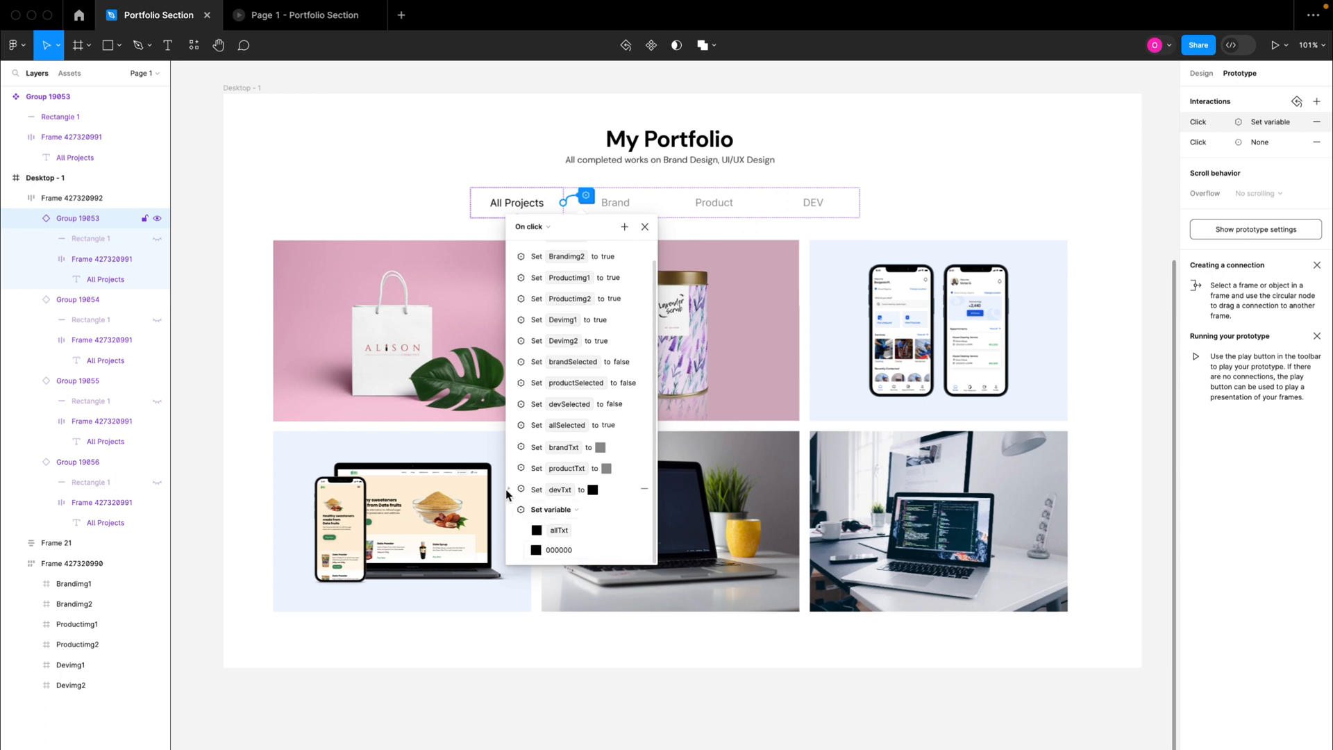
click(511, 512)
Step: Set the devTxt colour to 929292 in the All Projects tab's click interaction
click(511, 509)
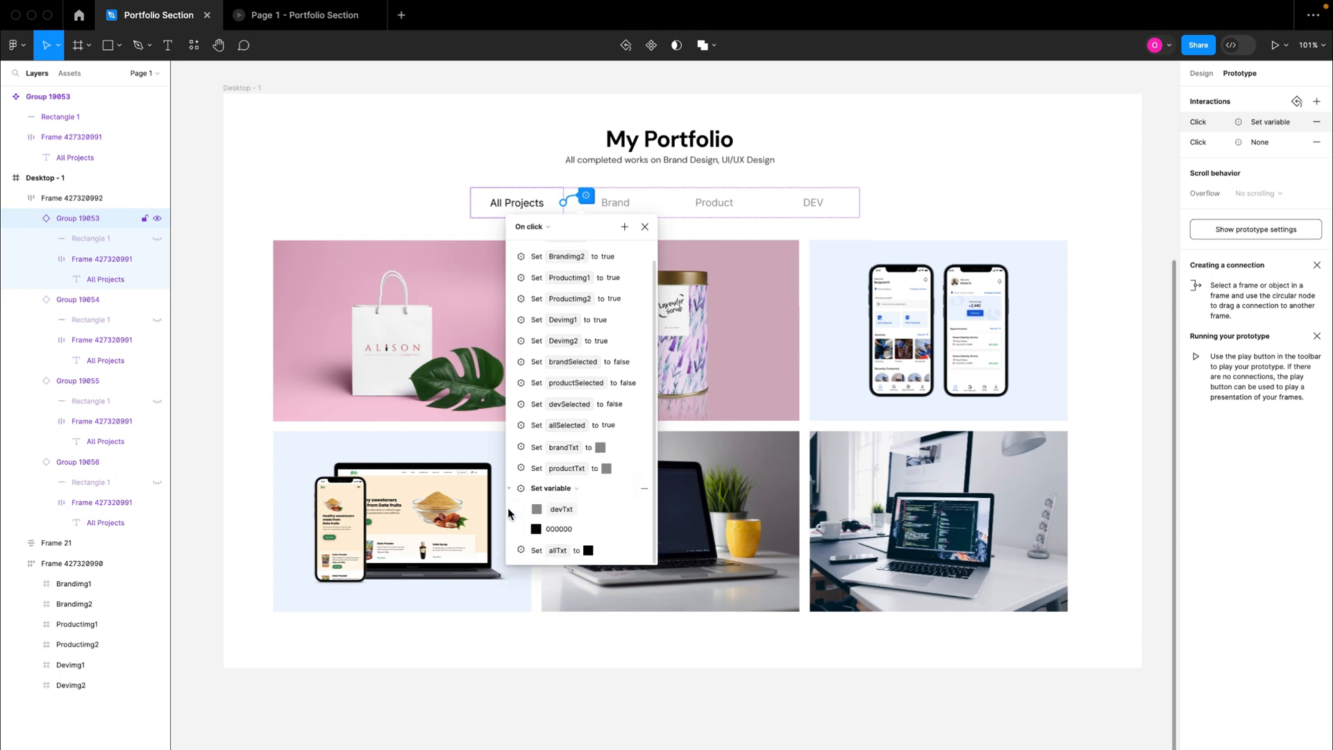
click(560, 529)
text(929292)
key(Return)
click(511, 488)
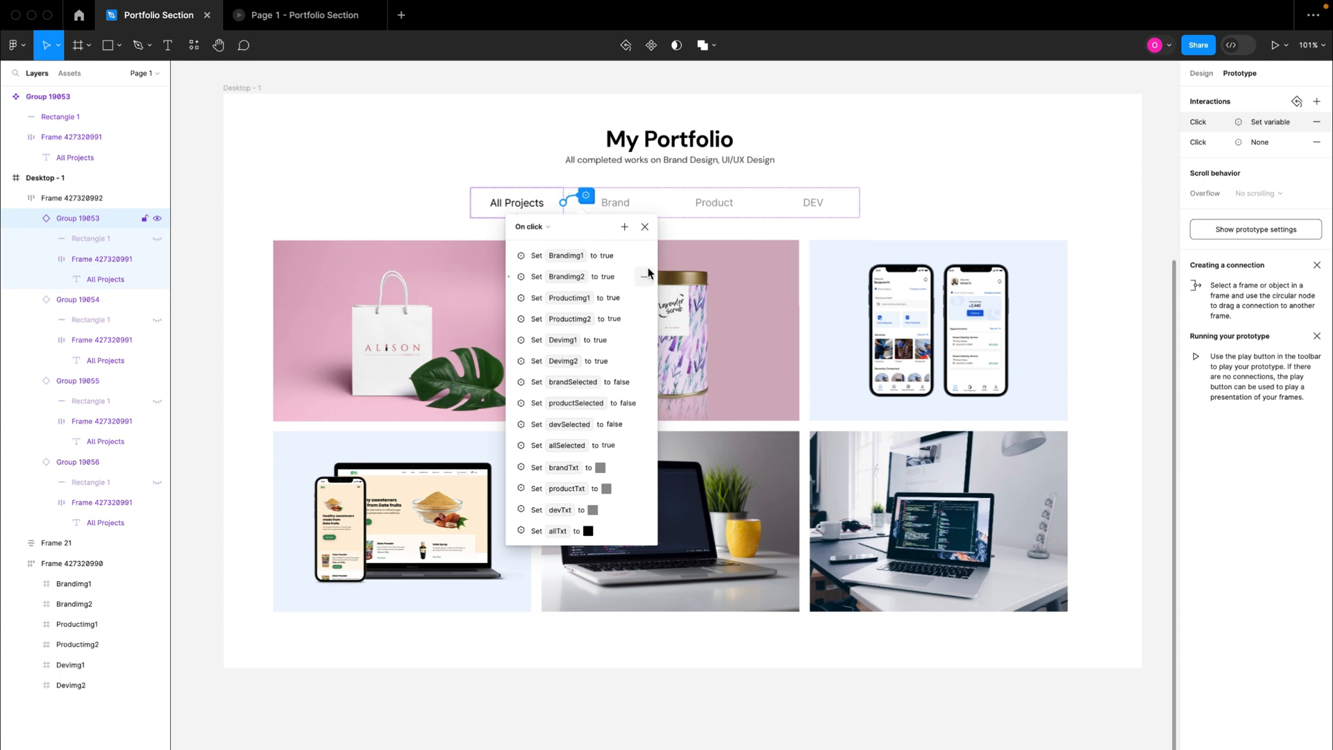
Step: Close the interaction details and remove the All Projects tab's empty click interaction that has no action
click(645, 227)
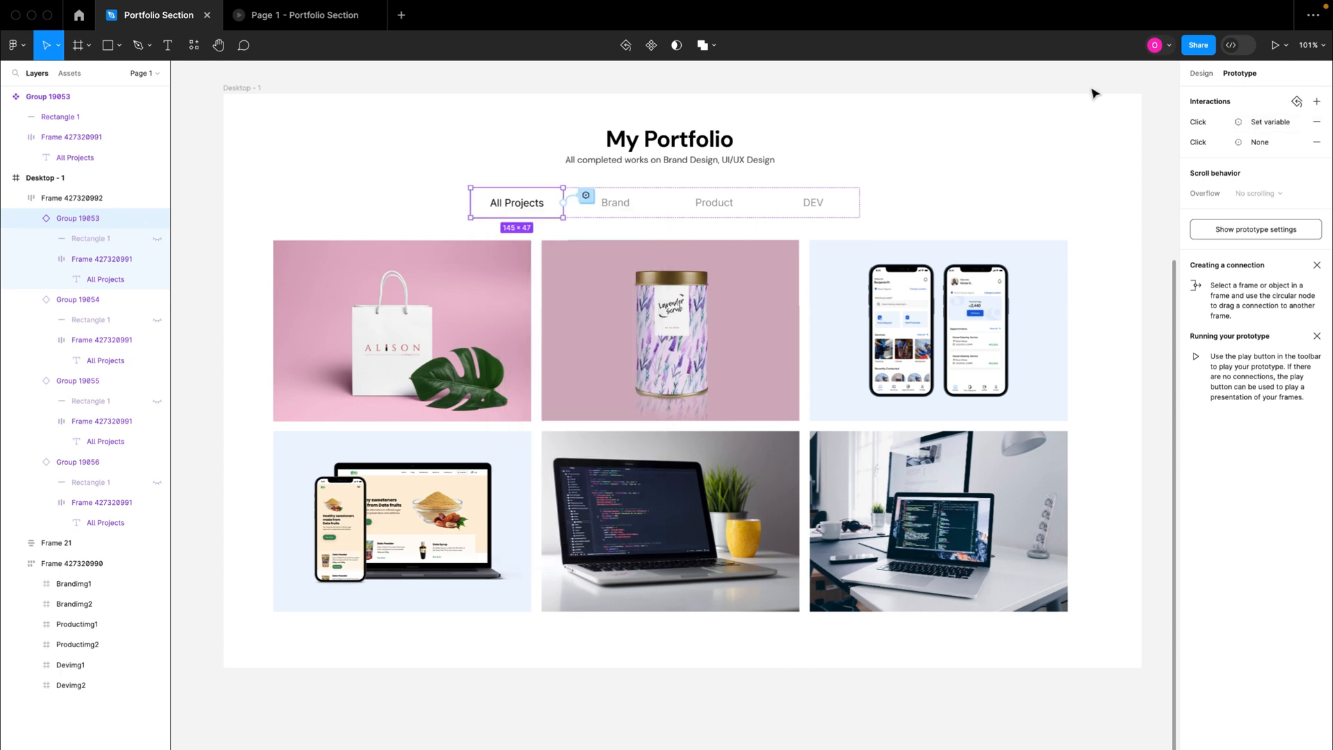
click(1317, 141)
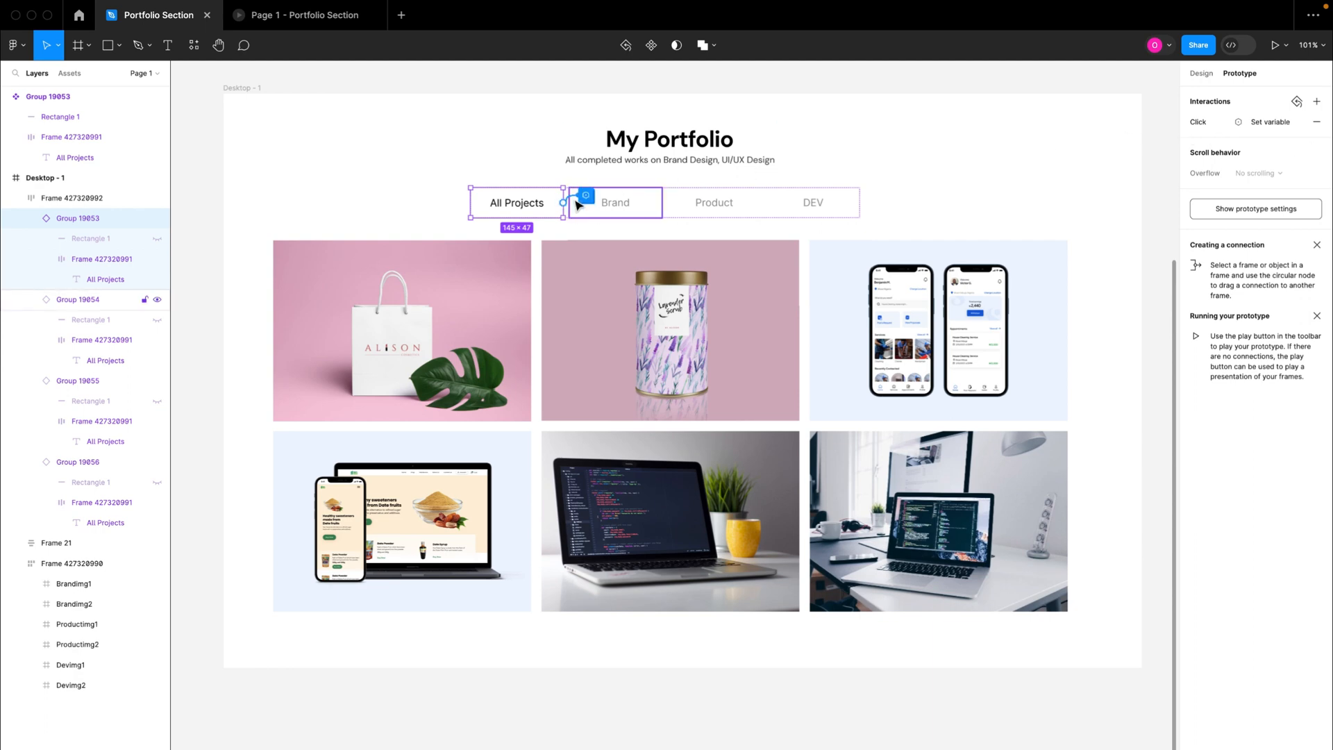
Step: Test the All Projects, Brand, Product and DEV filter tabs in the running prototype preview
click(306, 15)
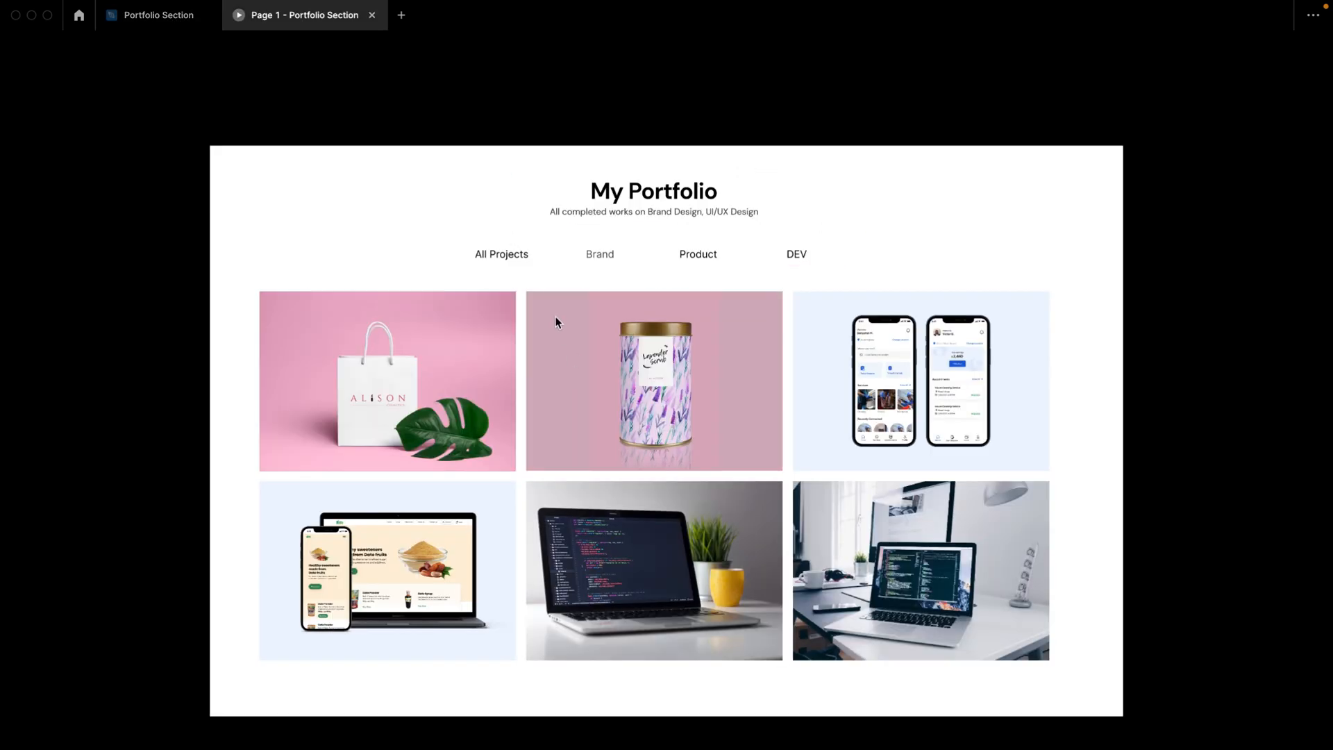
click(508, 262)
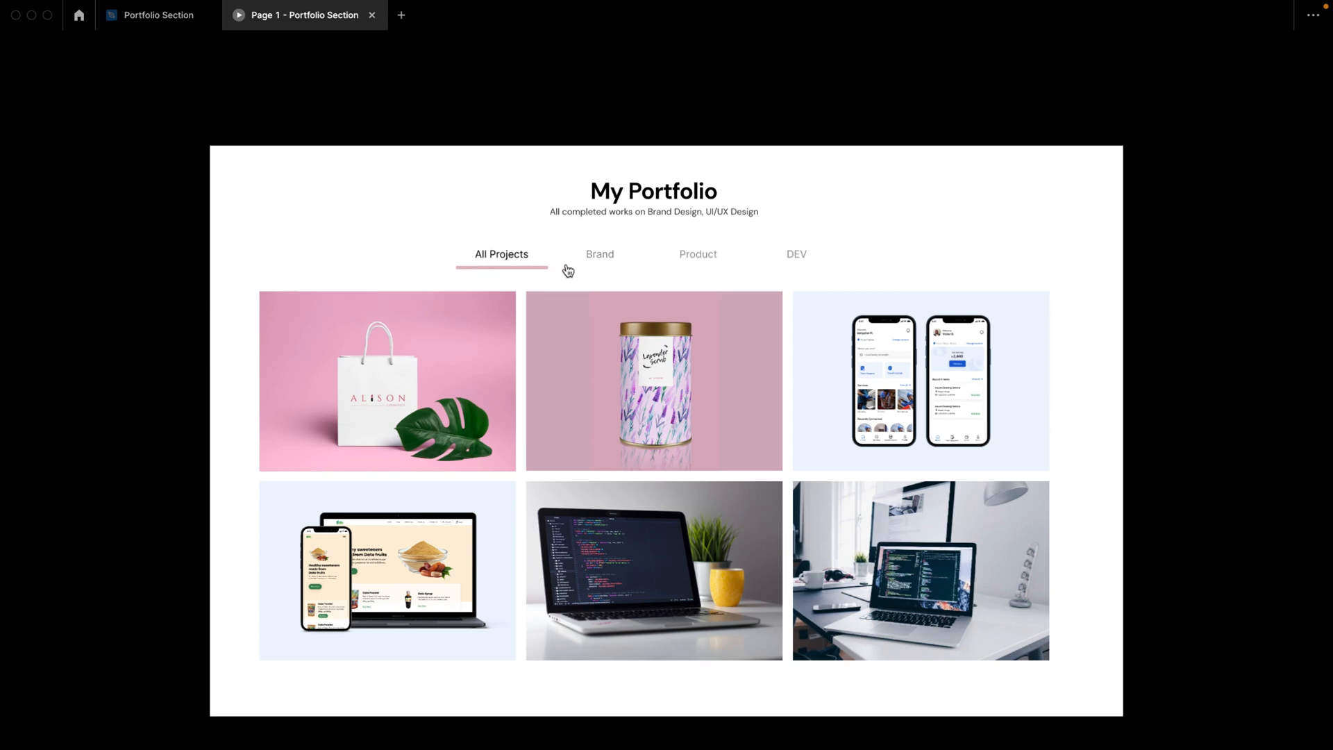
click(604, 260)
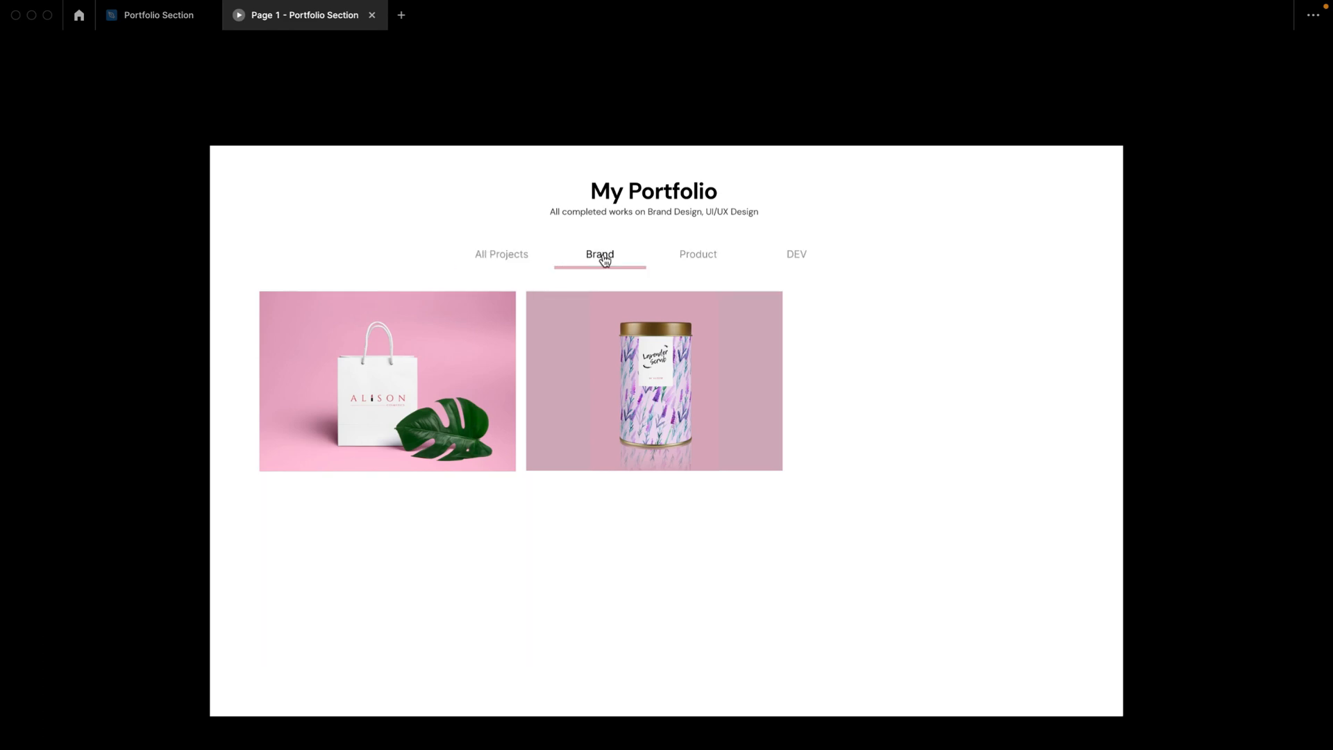
click(708, 257)
click(799, 258)
click(709, 258)
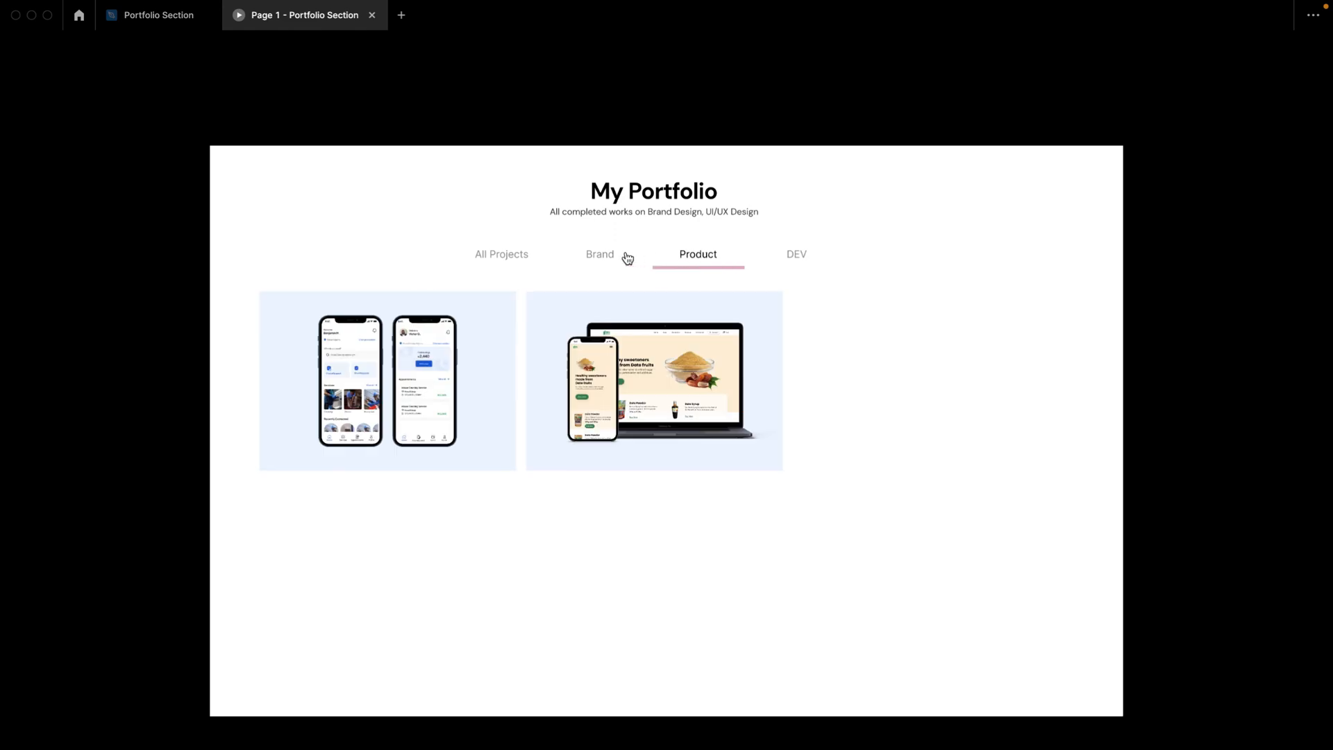
click(605, 257)
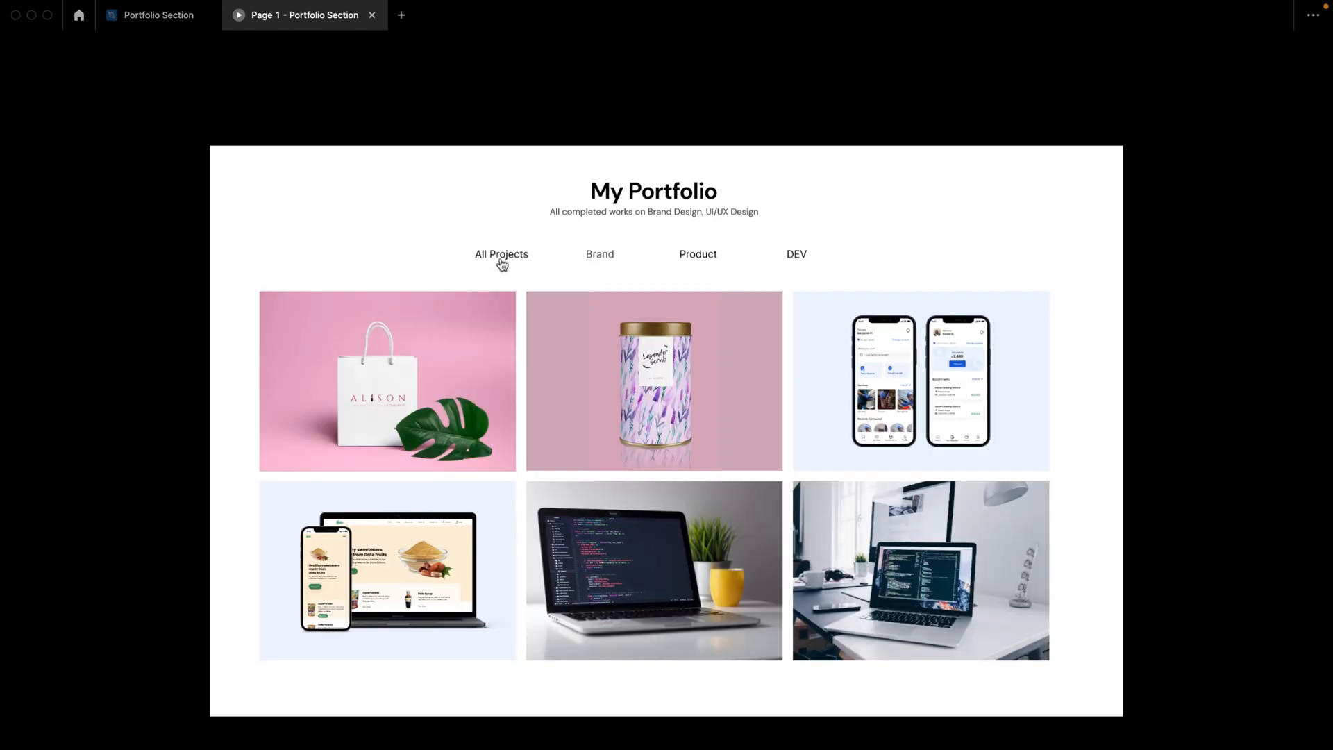
Step: Back in the design file, set the allSelected local variable in the All Project collection to True
click(156, 17)
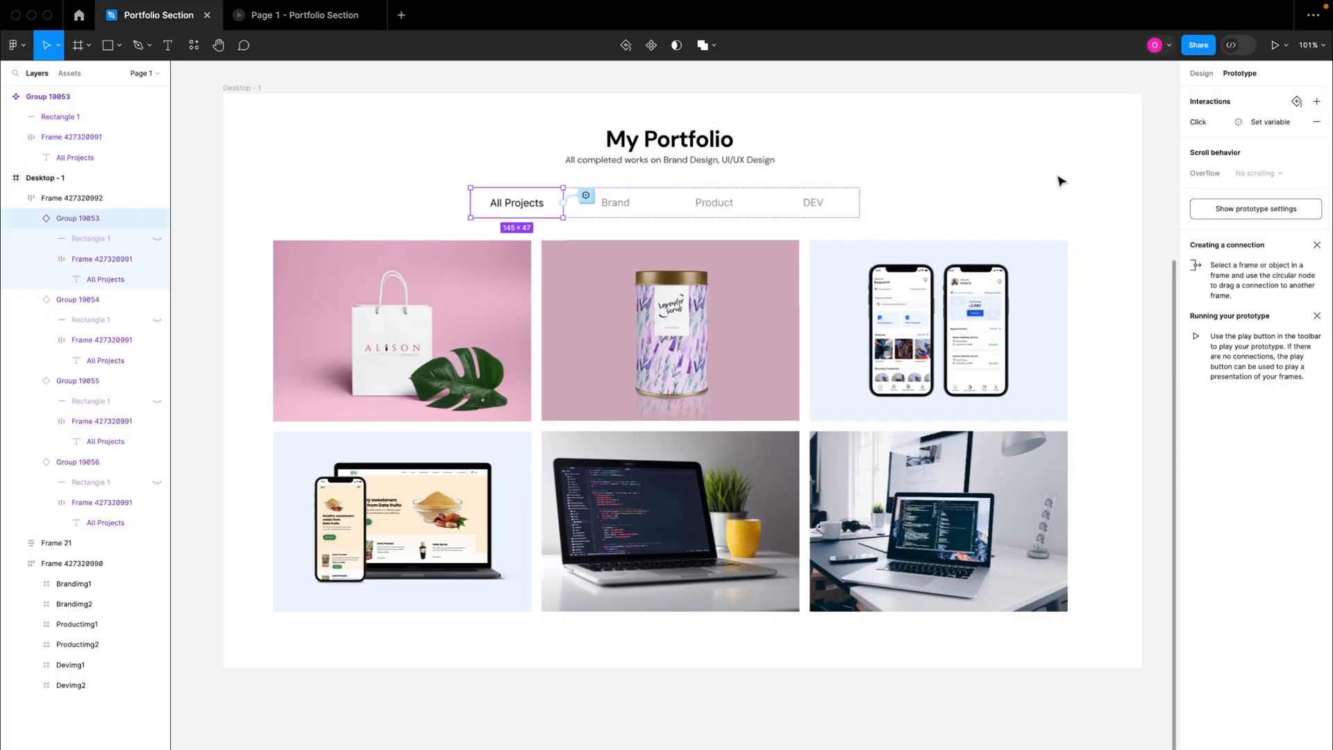
click(1167, 129)
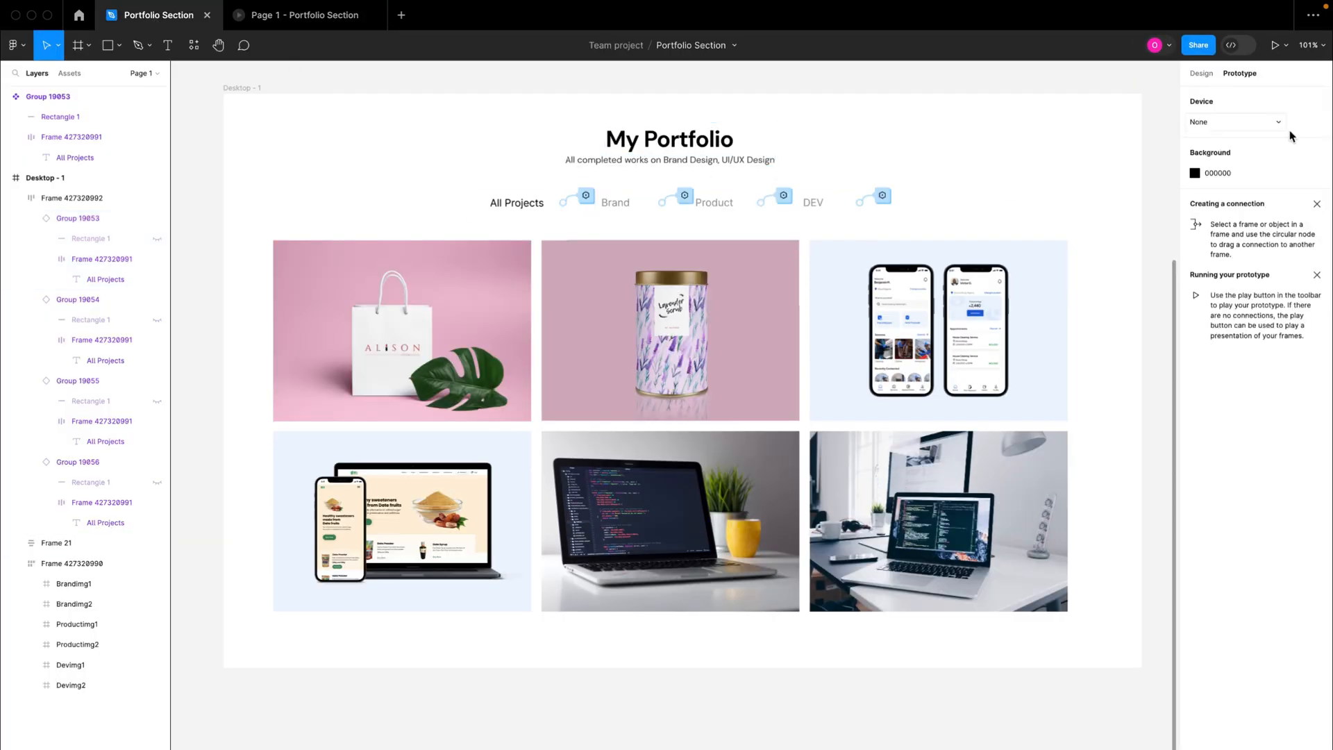
click(1200, 73)
click(1316, 152)
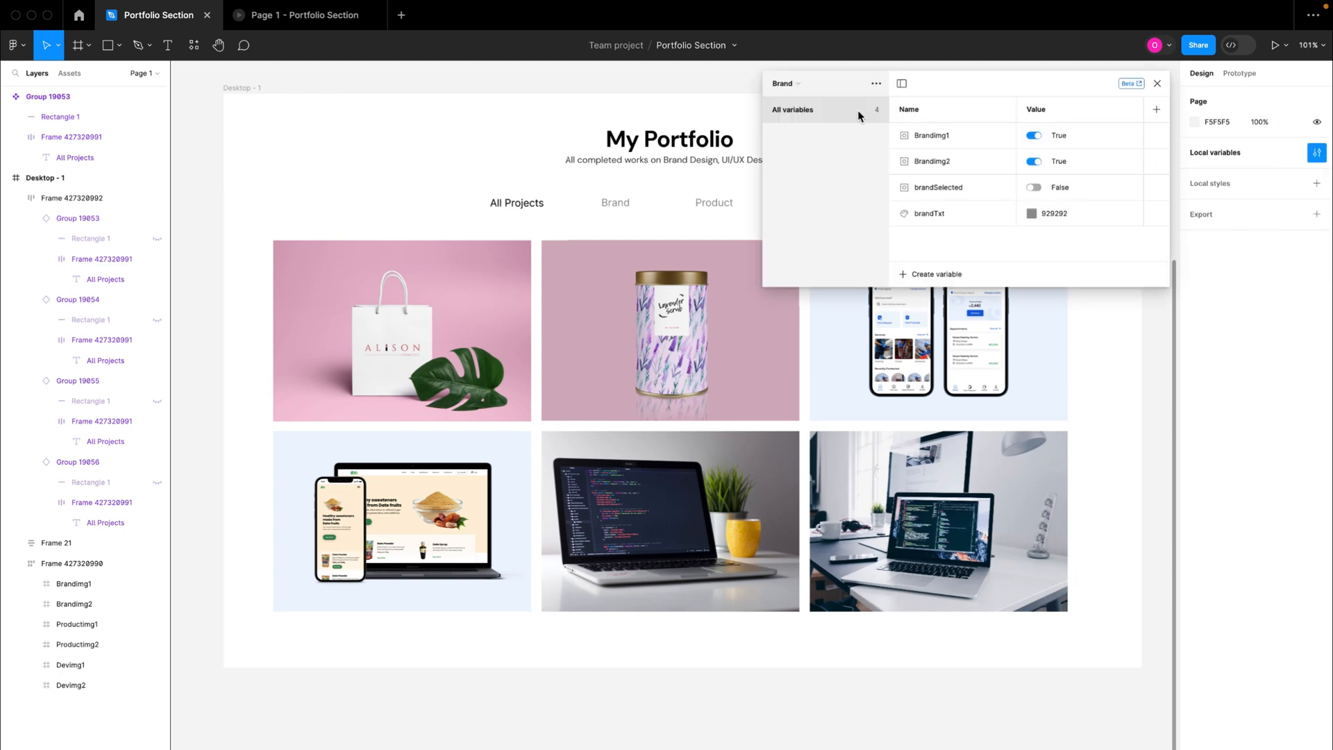
click(792, 85)
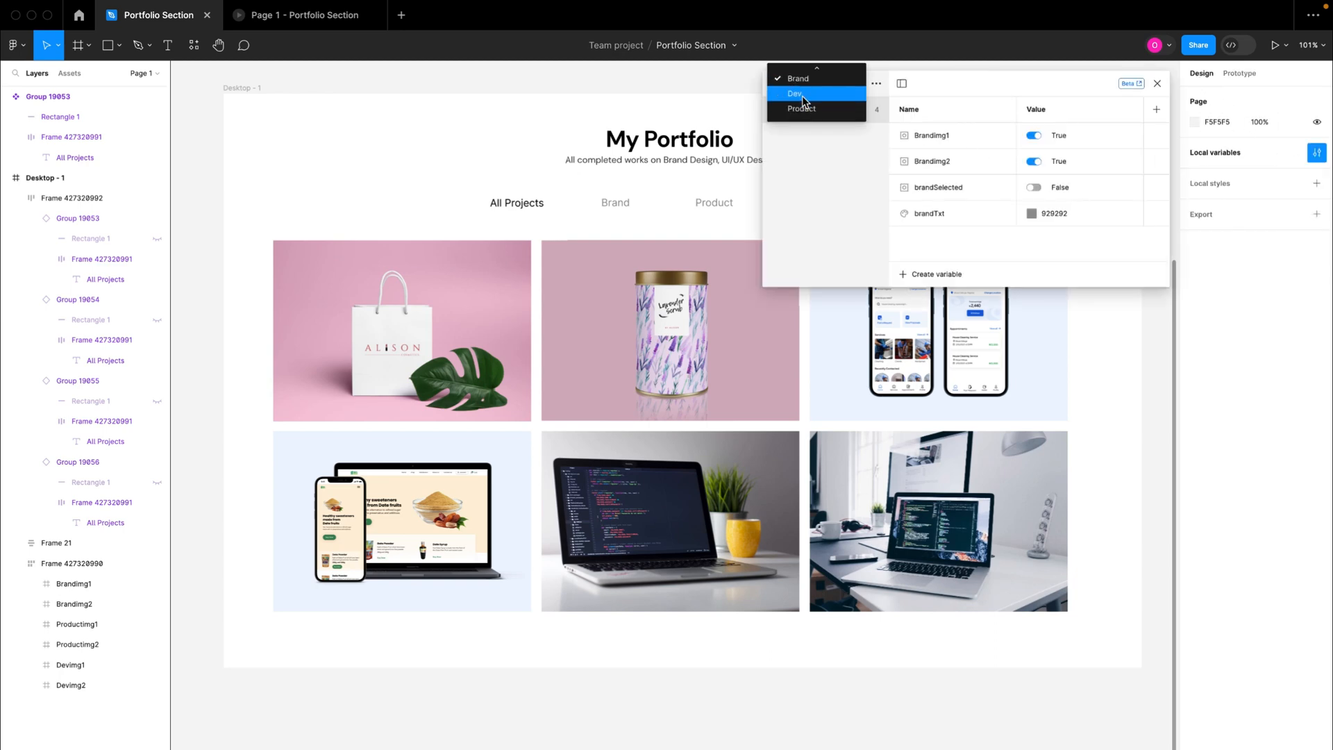
scroll(803, 100, up, 1)
click(798, 79)
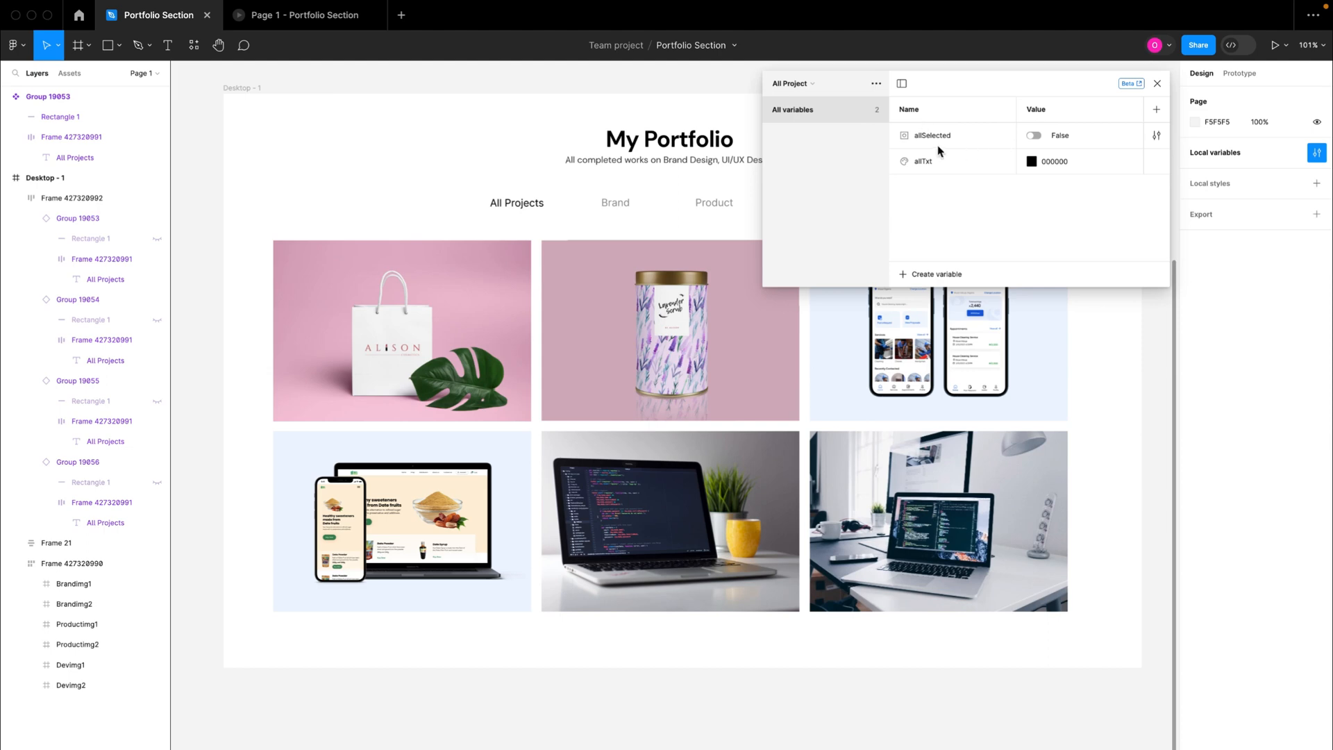
click(1036, 135)
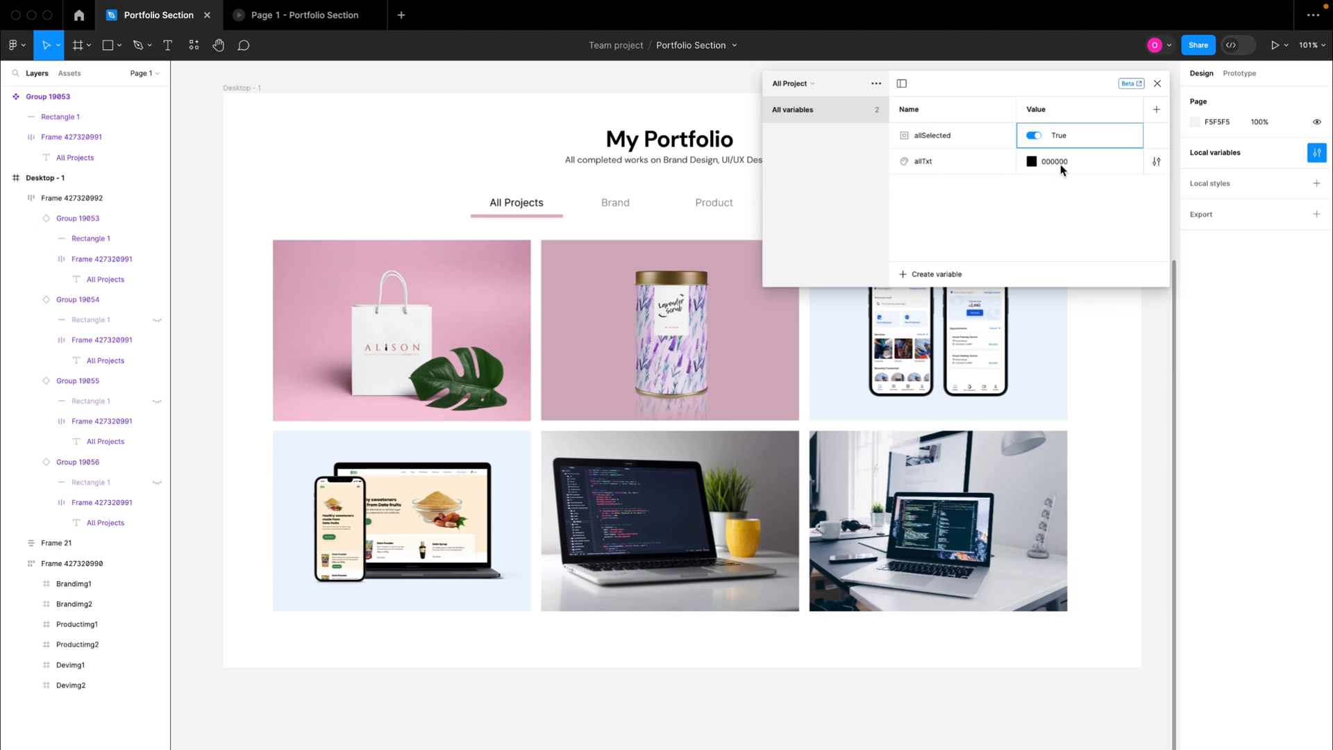
click(1157, 84)
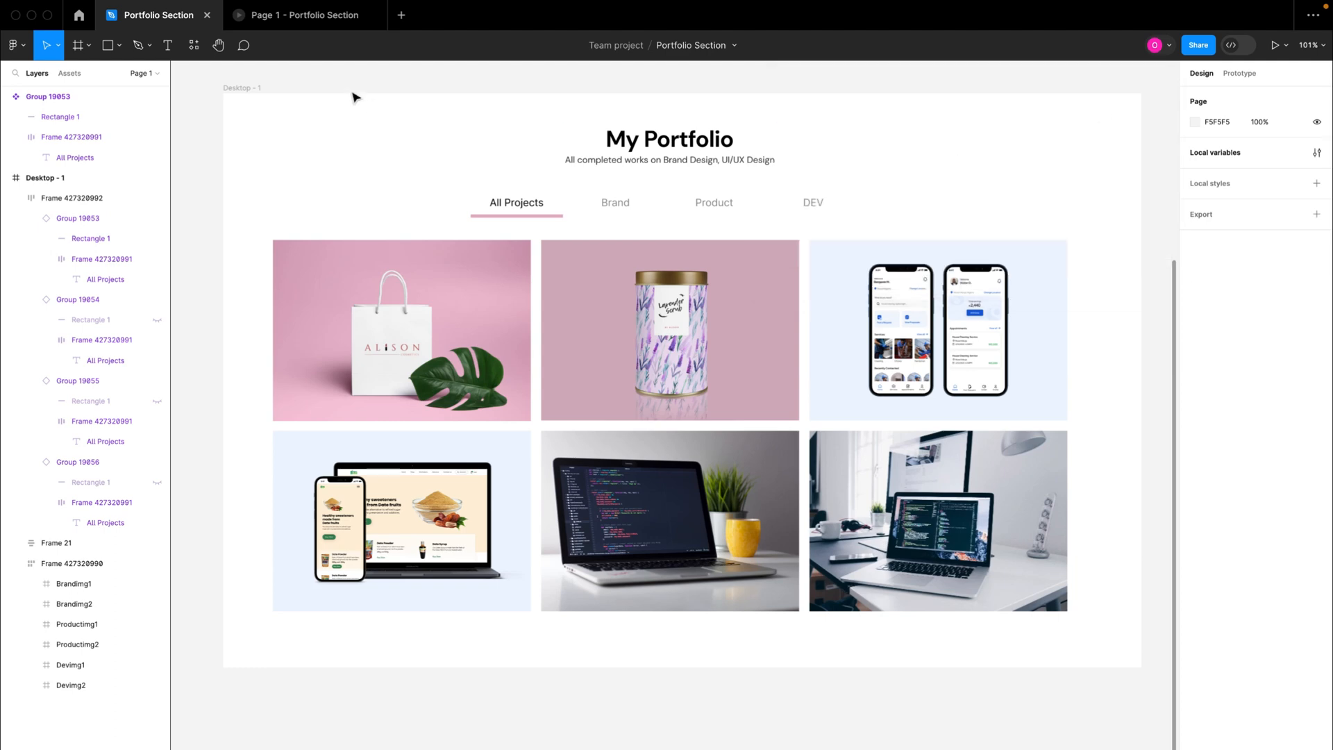
Step: Check the prototype's starting state with the All Projects underline, and retest Brand, Product, DEV and All Projects in turn
click(303, 17)
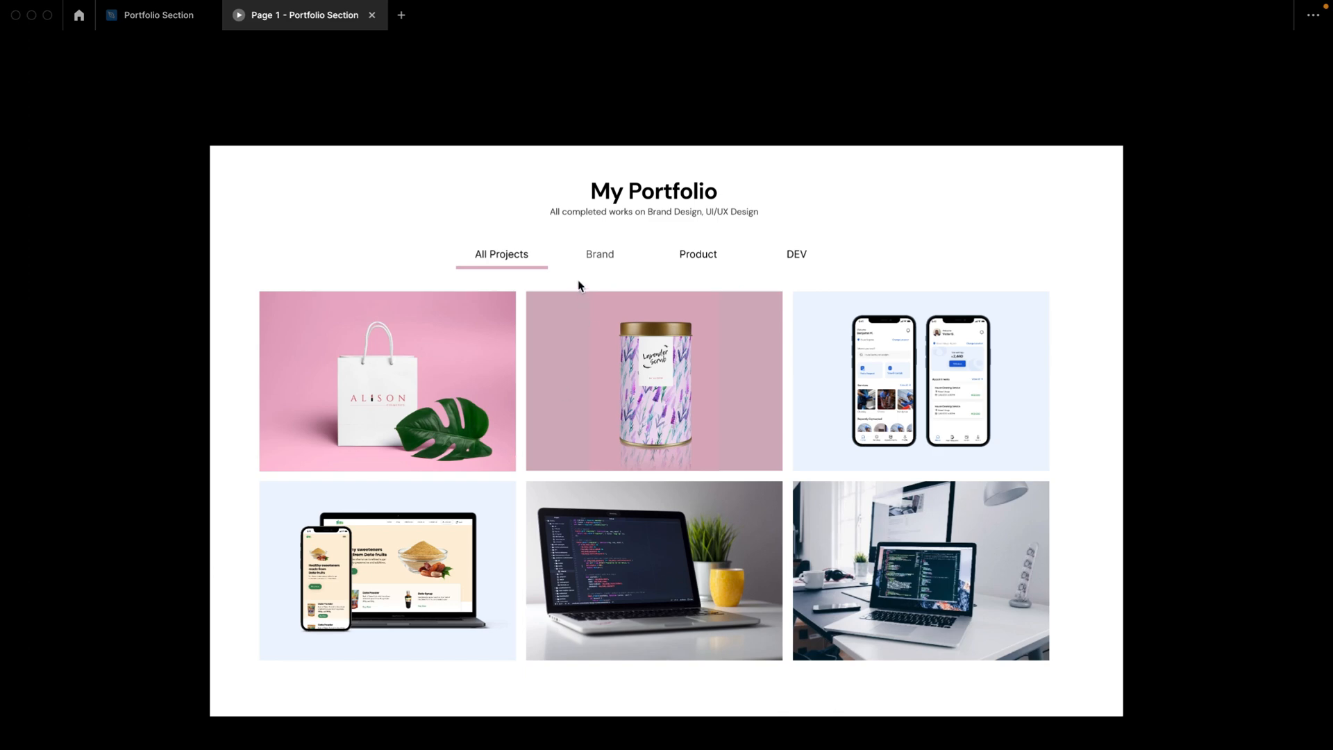
click(593, 262)
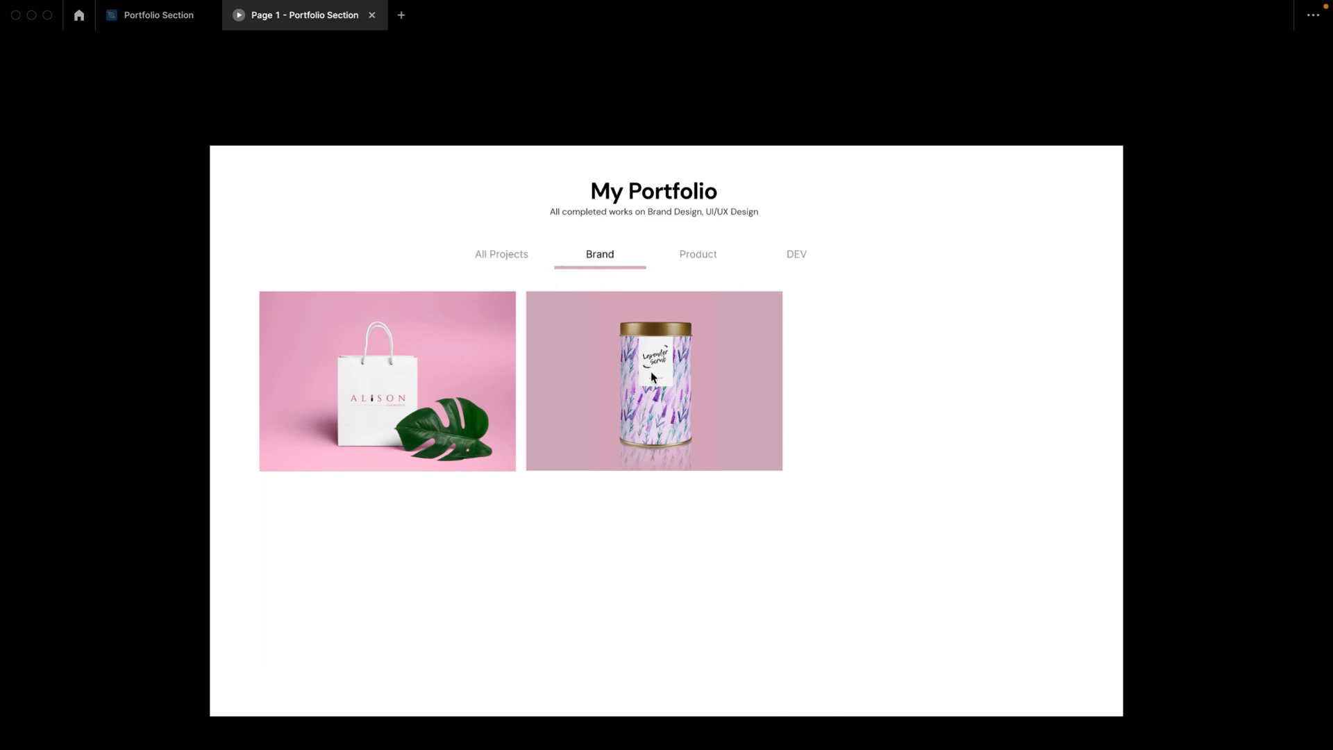
click(693, 262)
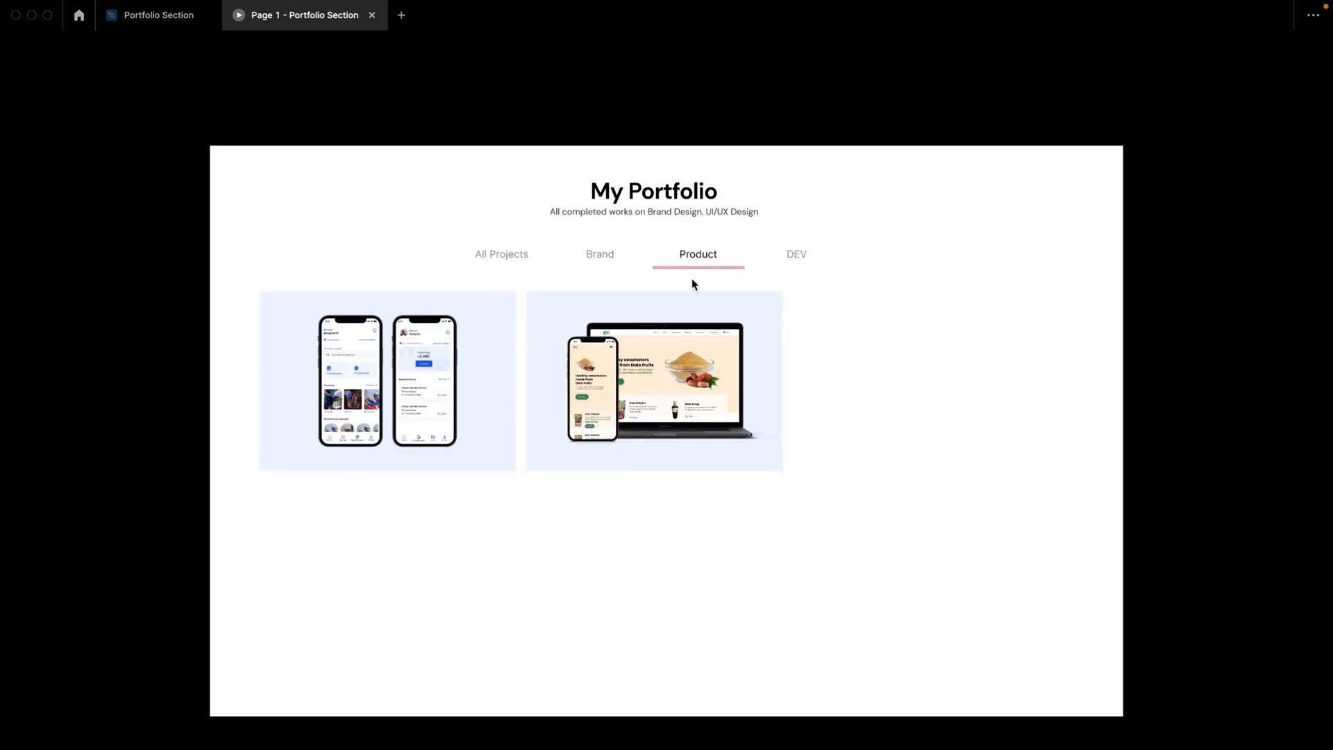
click(804, 257)
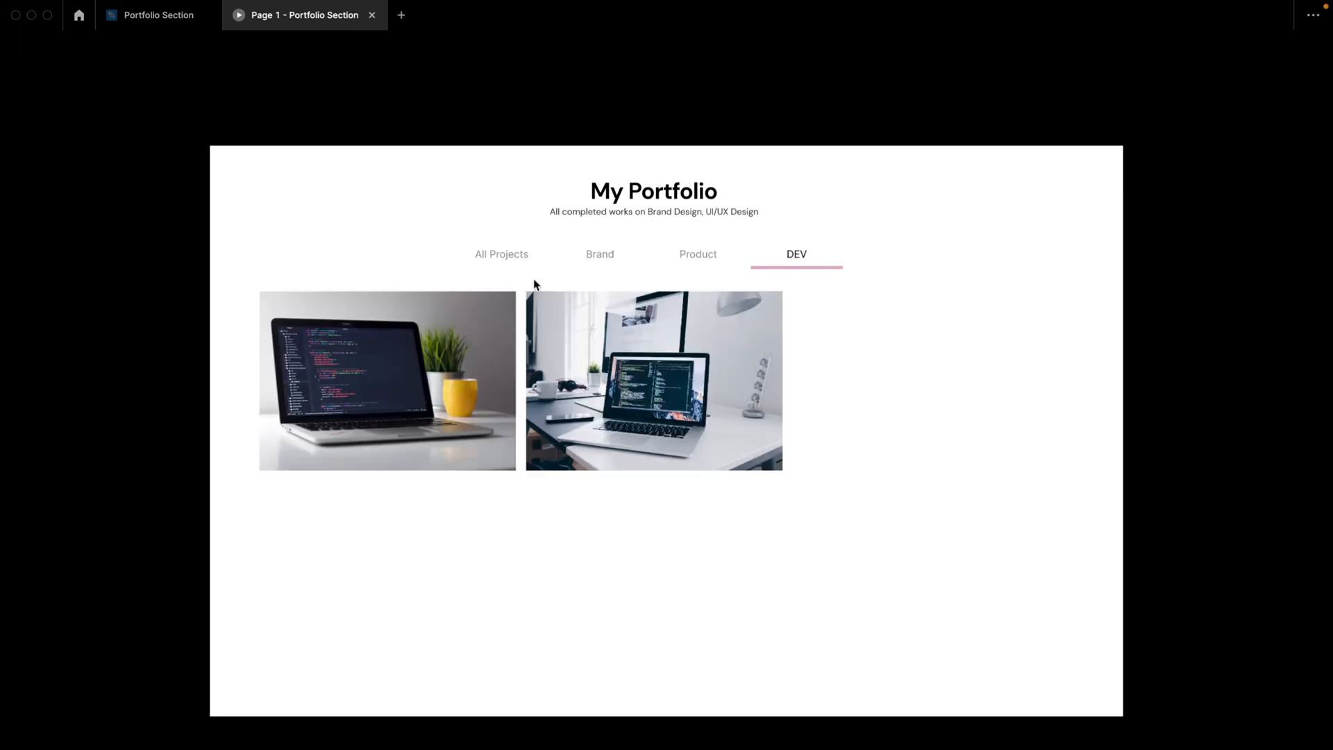
click(506, 262)
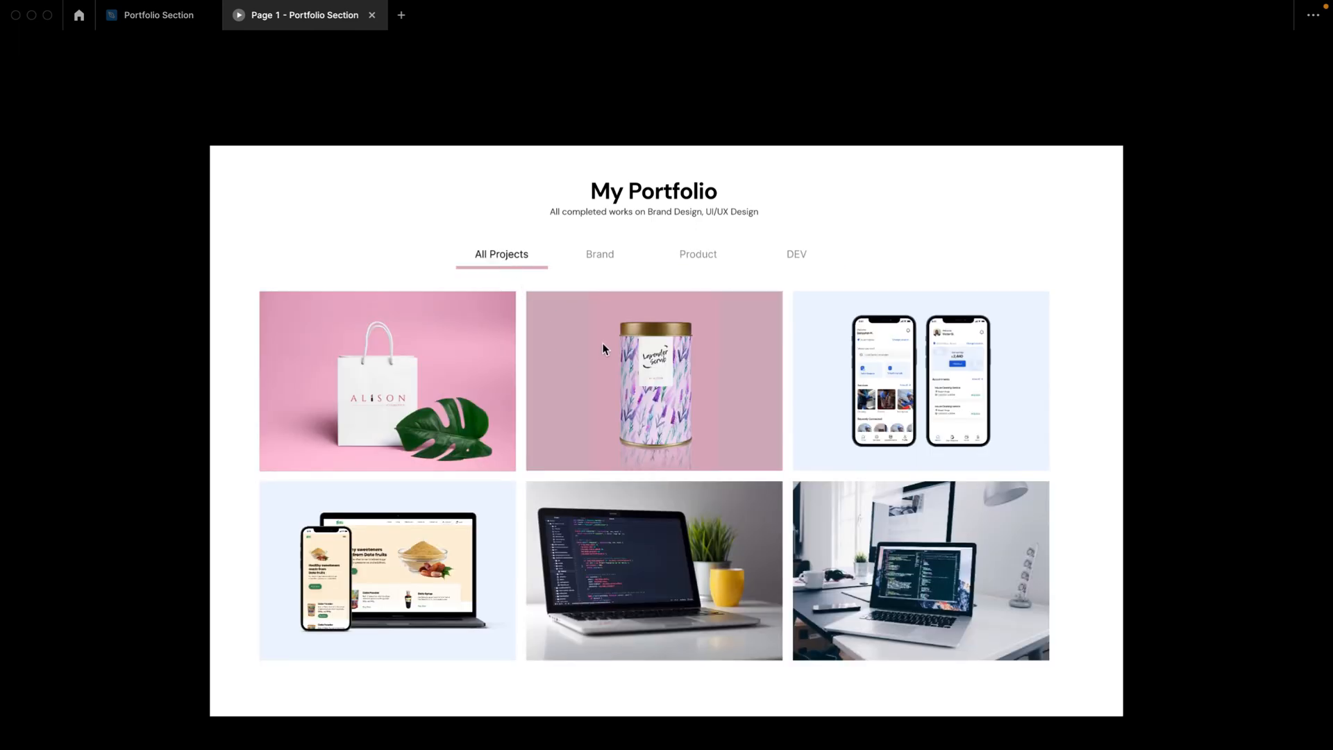